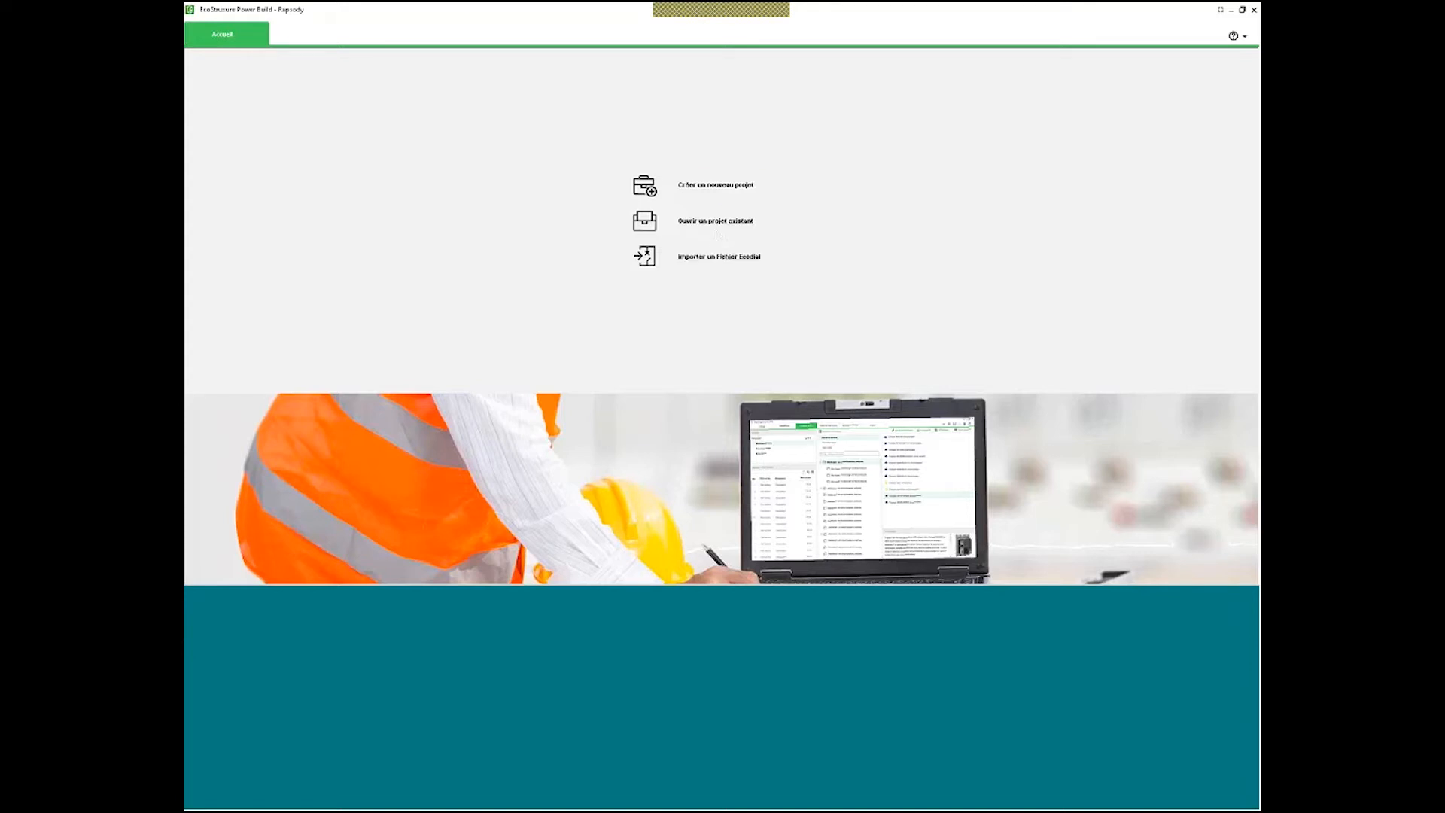
Create a new project and set the switchboard's short-circuit current (Icc) to 20 kA.
left_click(716, 186)
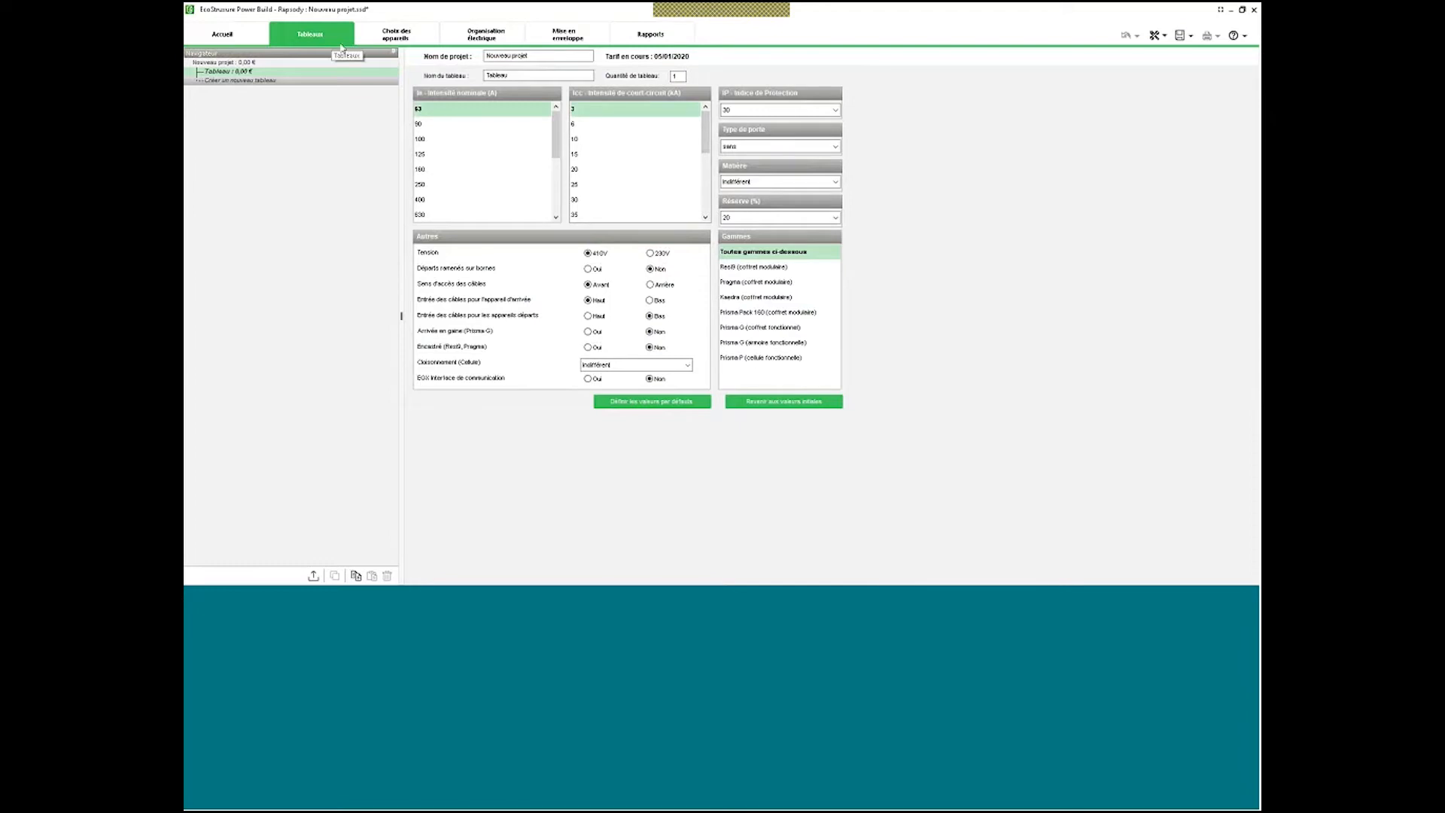
left_click(511, 56)
left_click(523, 75)
left_click(586, 172)
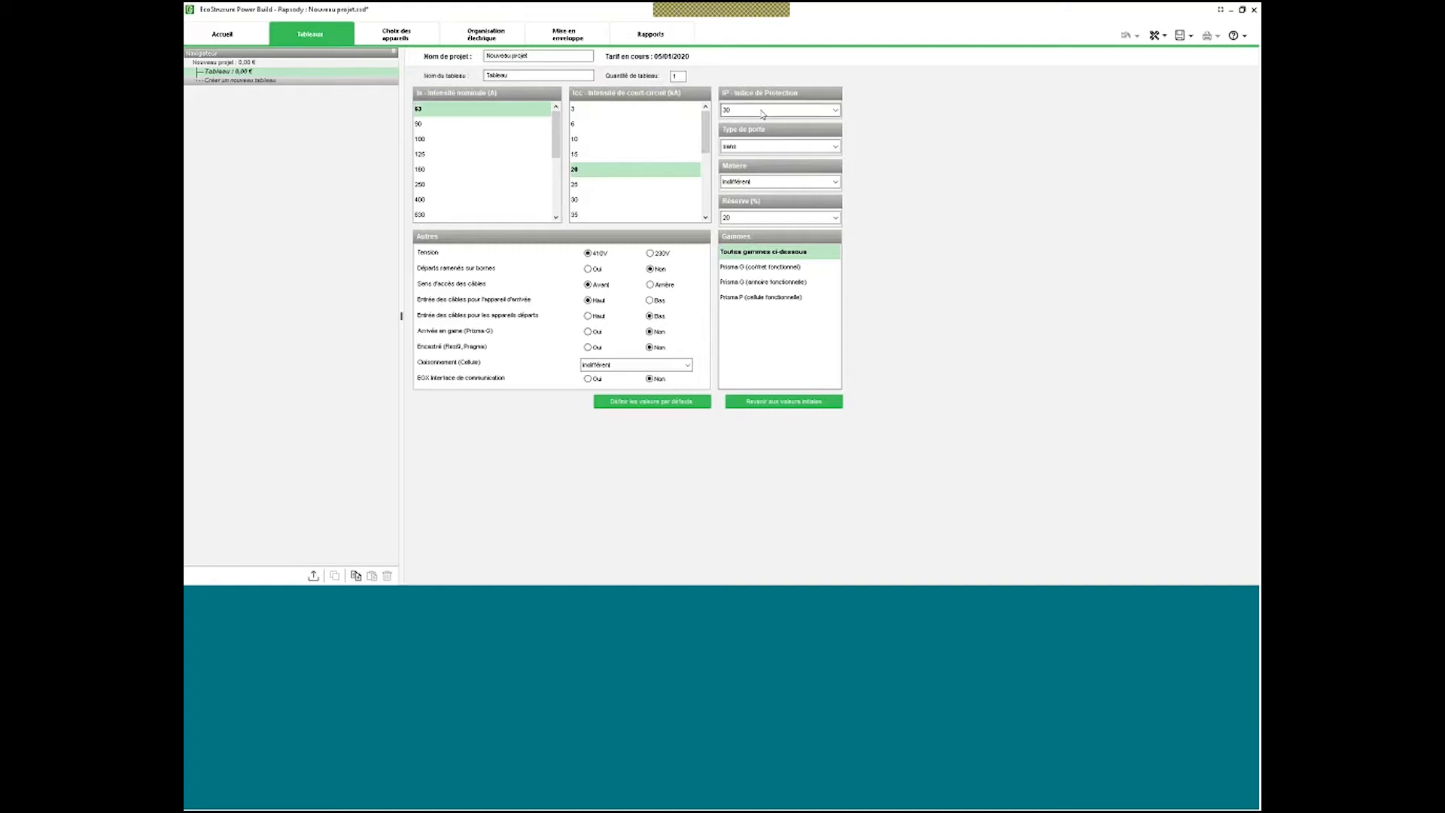
Set the switchboard's door type to Porte pleine and its material to Indifférent.
left_click(764, 146)
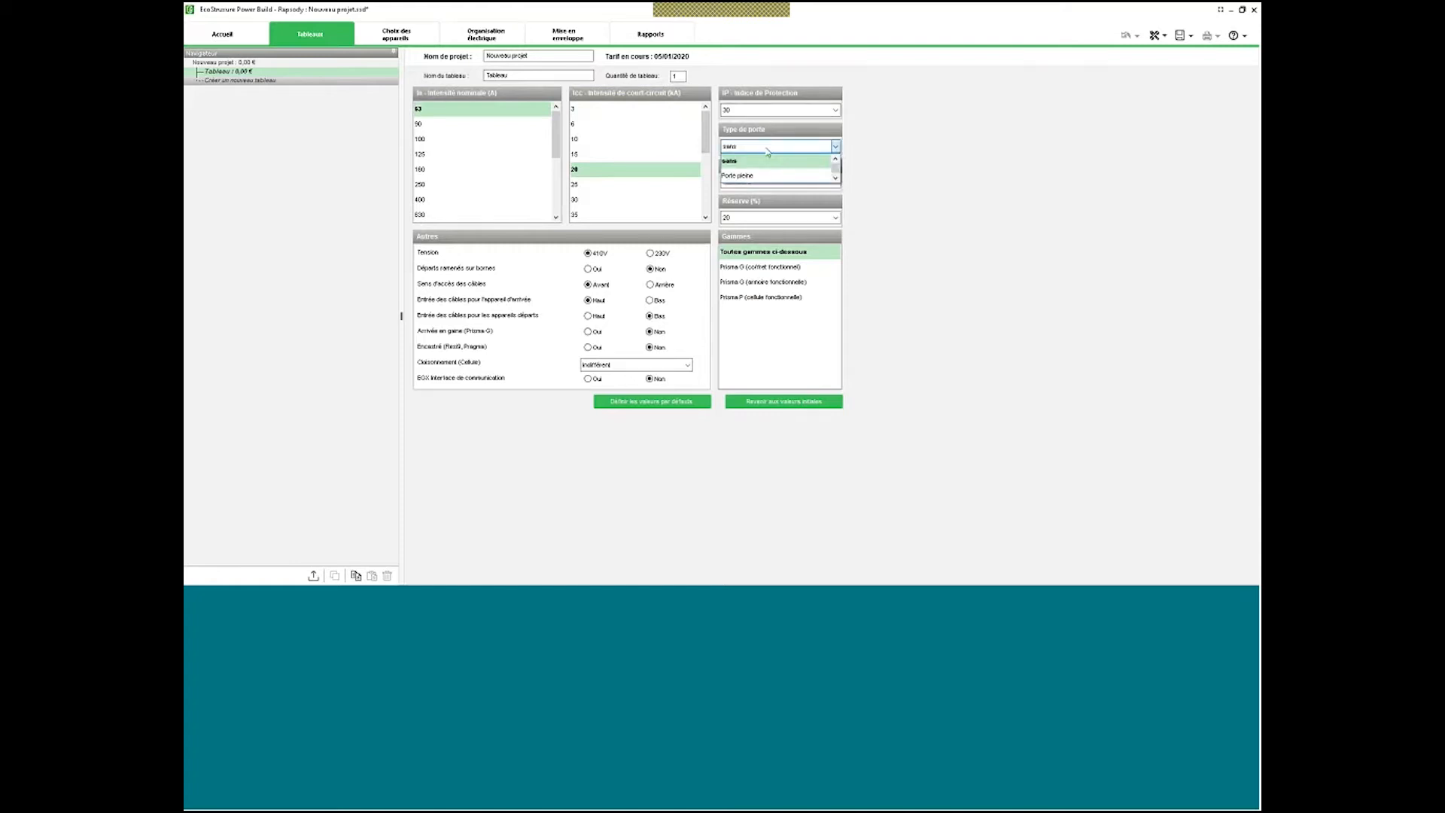
left_click(757, 174)
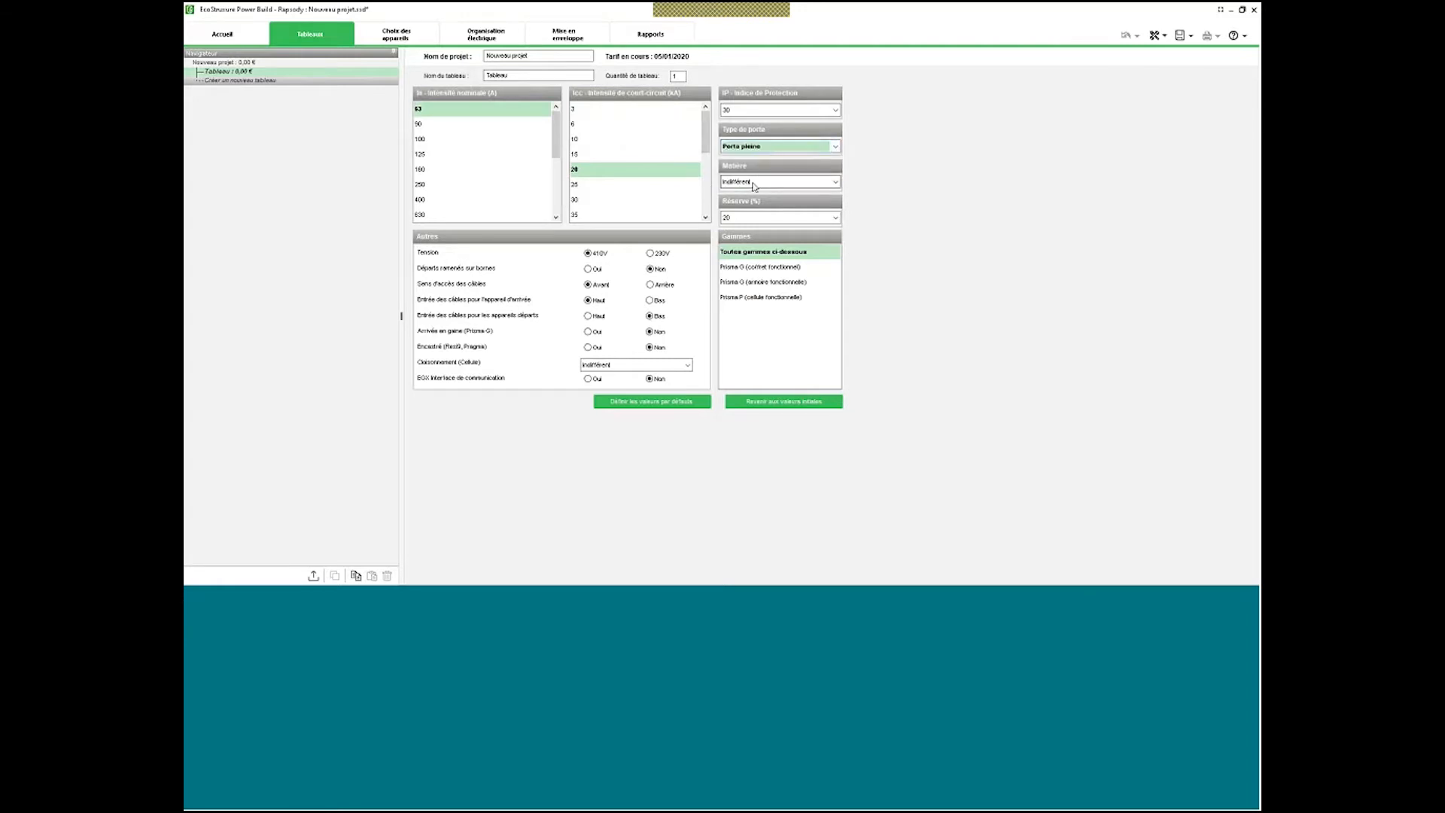
left_click(759, 182)
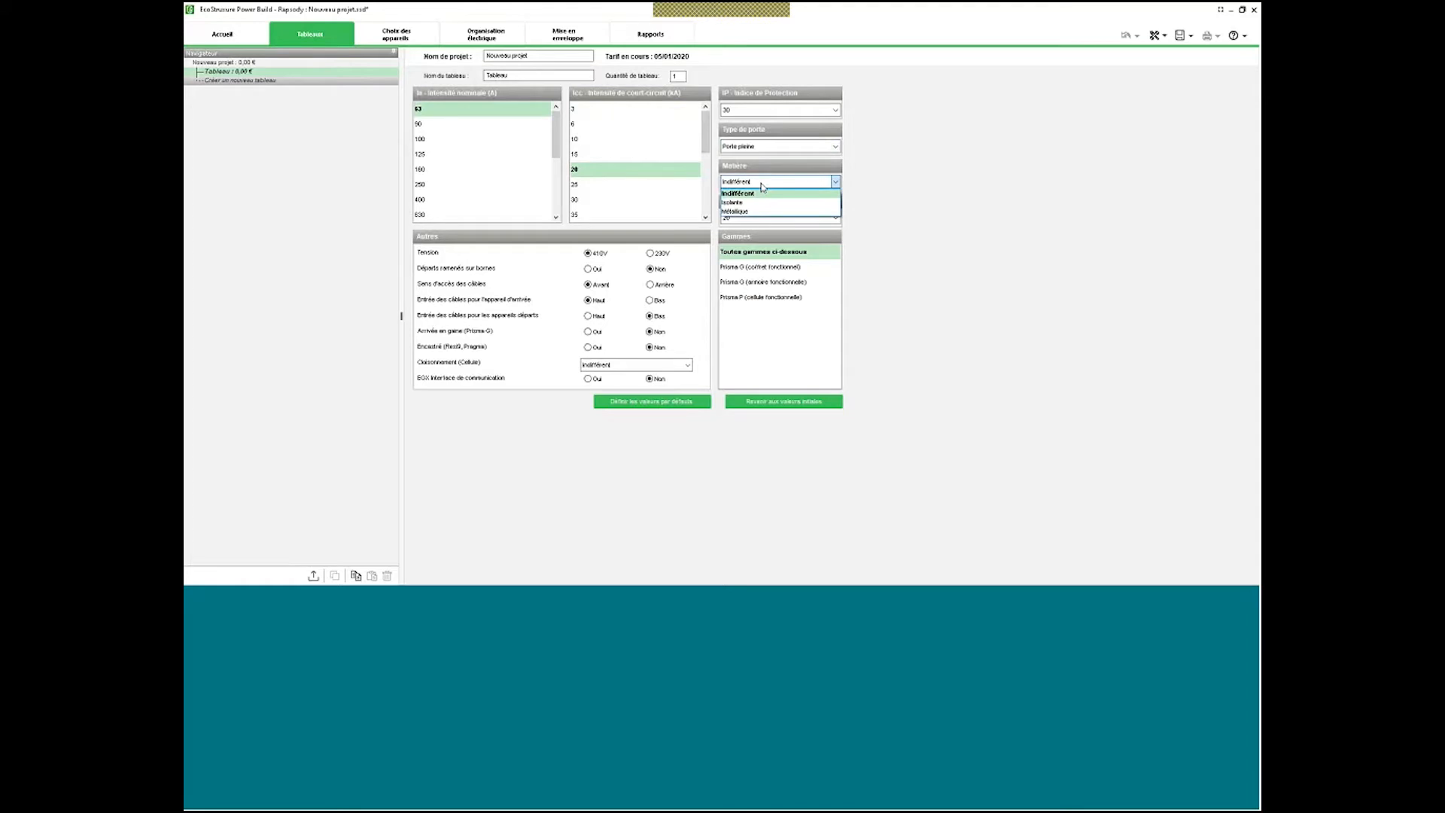
left_click(762, 186)
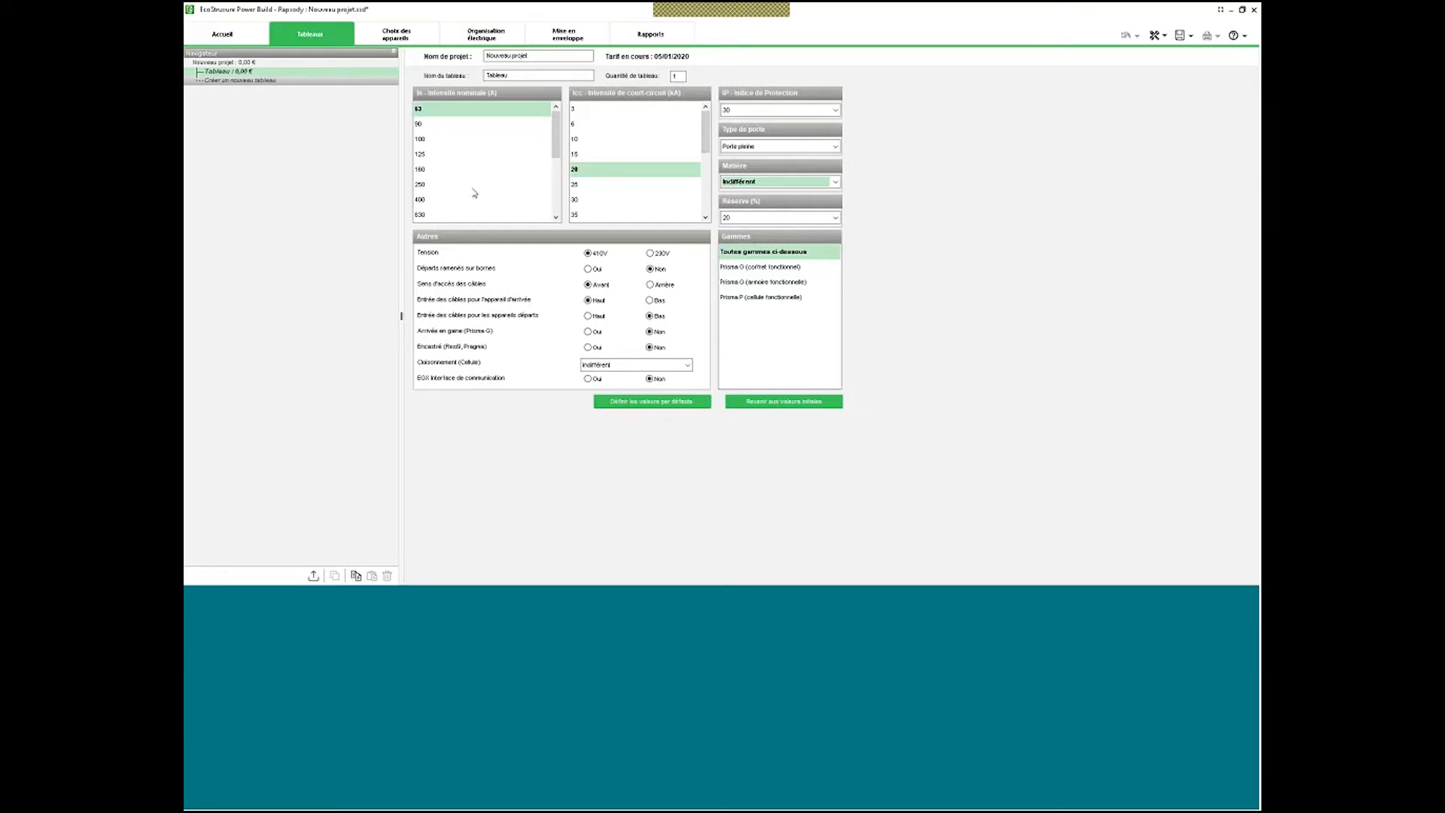
Go to the device selection stage and narrow the navigator area to give the catalogue more room.
left_click(396, 35)
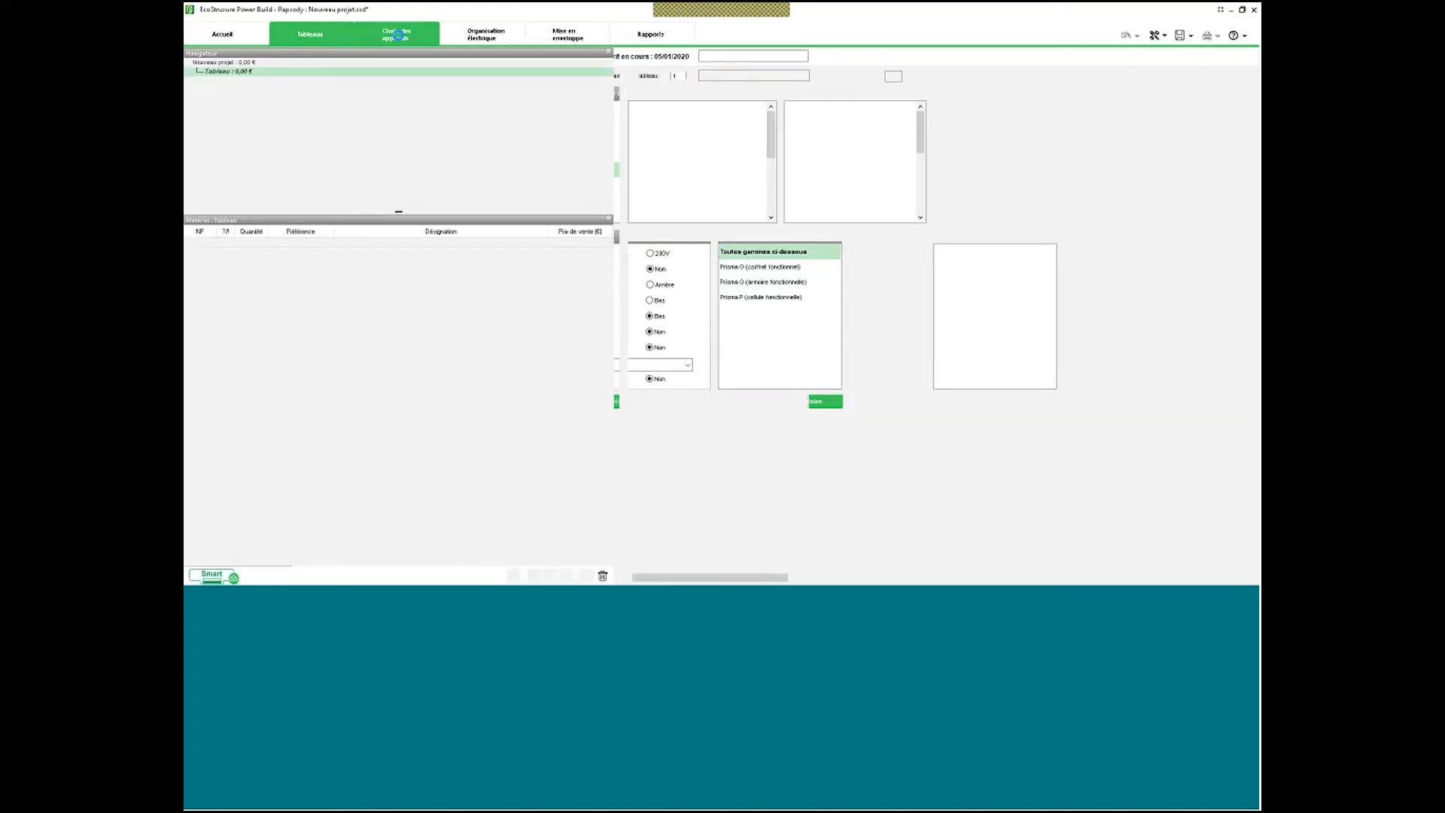
left_click_drag(616, 313, 579, 315)
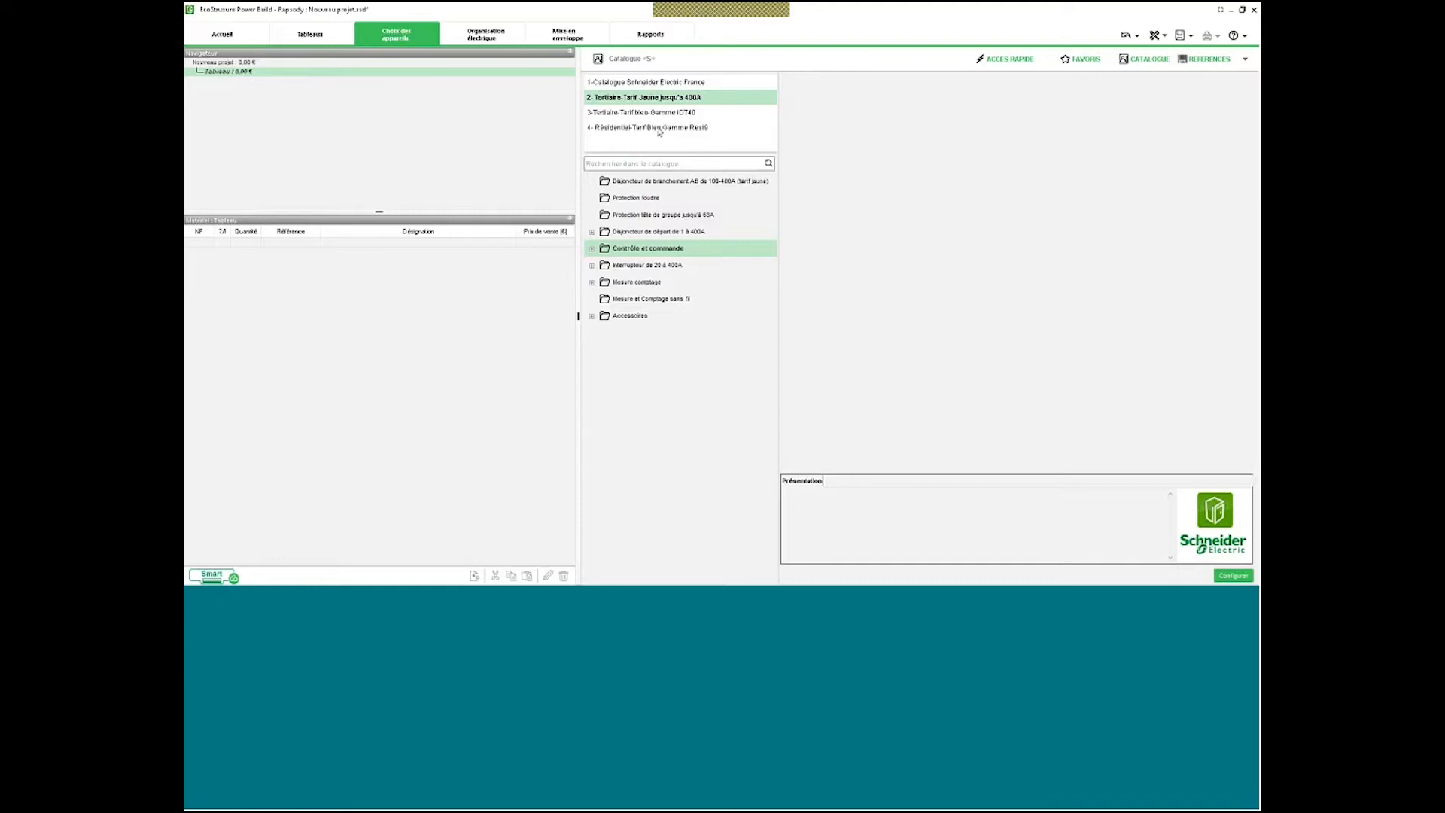
Compare the folder structures of the Schneider Electric France, Tertiaire Tarif Jaune, Tertiaire Tarif Bleu and Résidentiel catalogues.
left_click(639, 83)
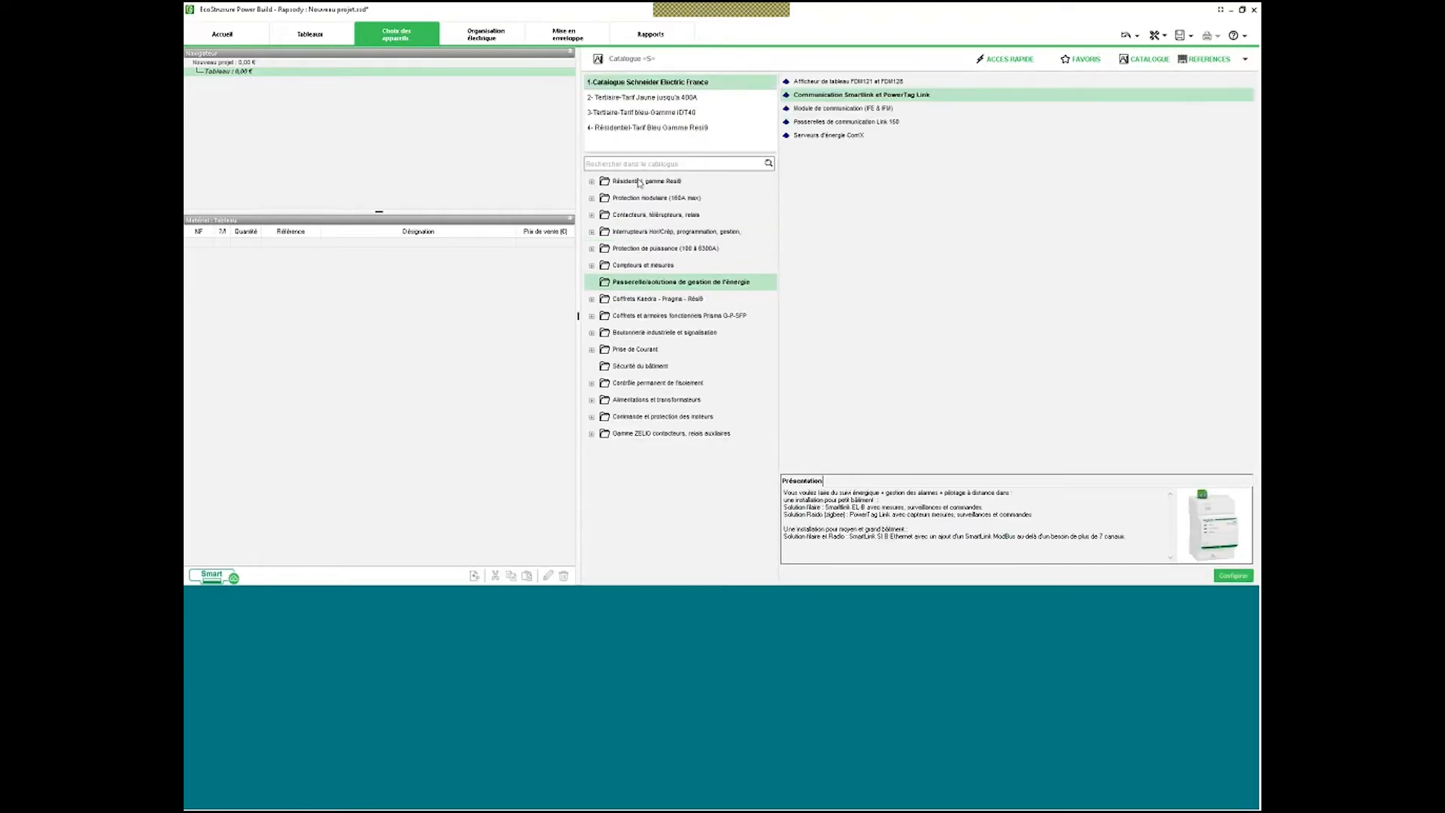
left_click(628, 97)
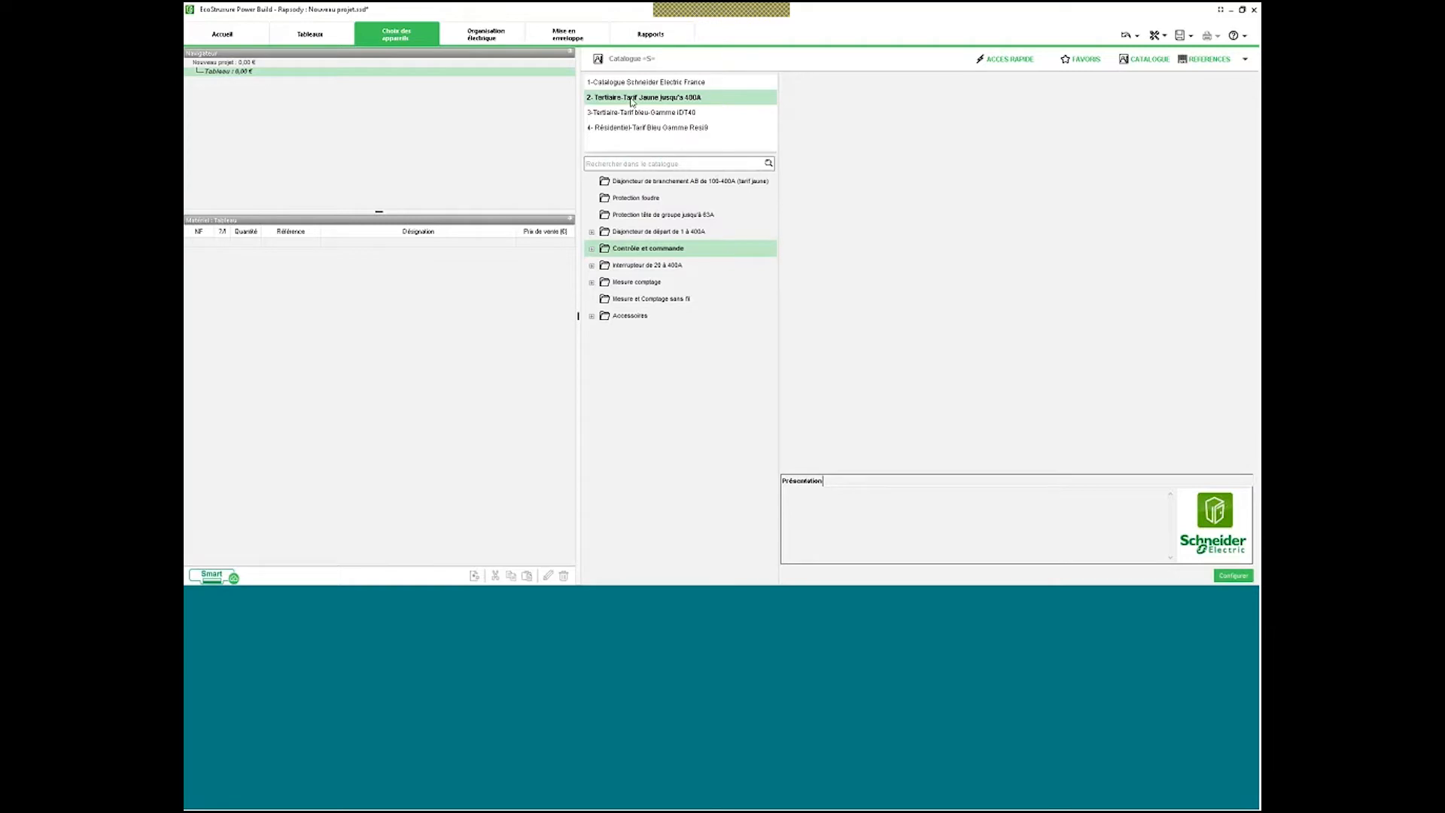
left_click(630, 112)
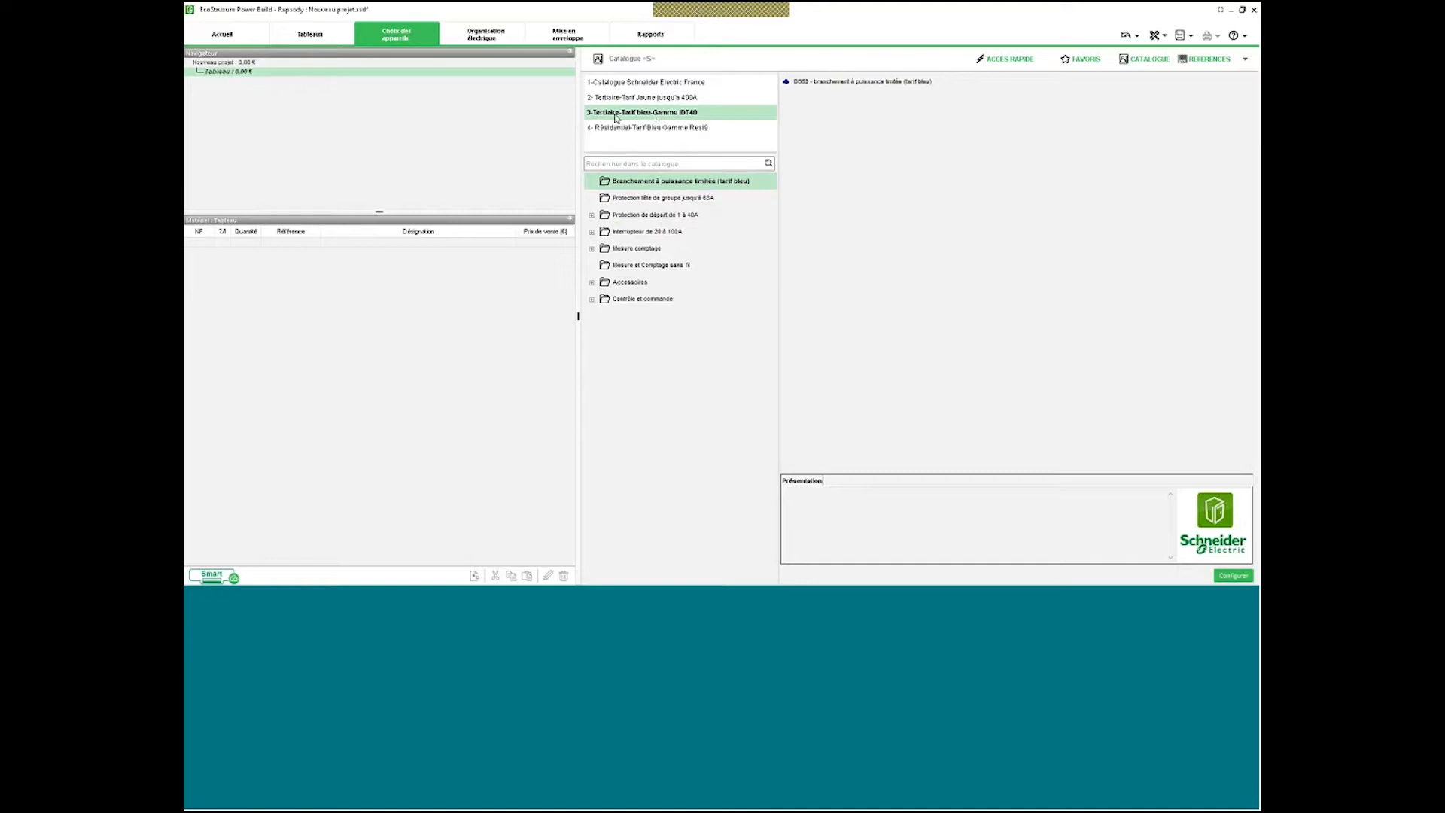
left_click(632, 131)
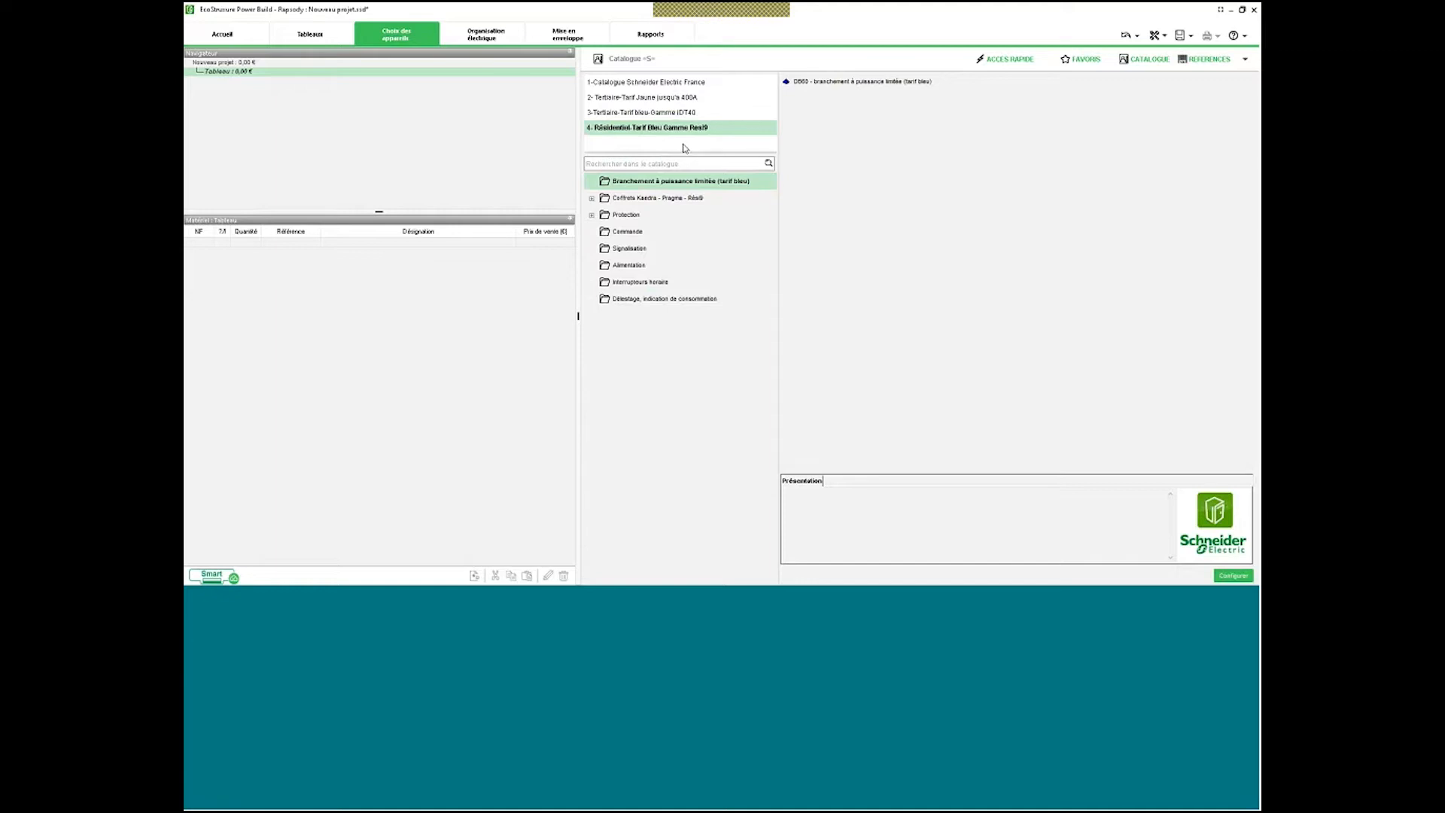
left_click(653, 100)
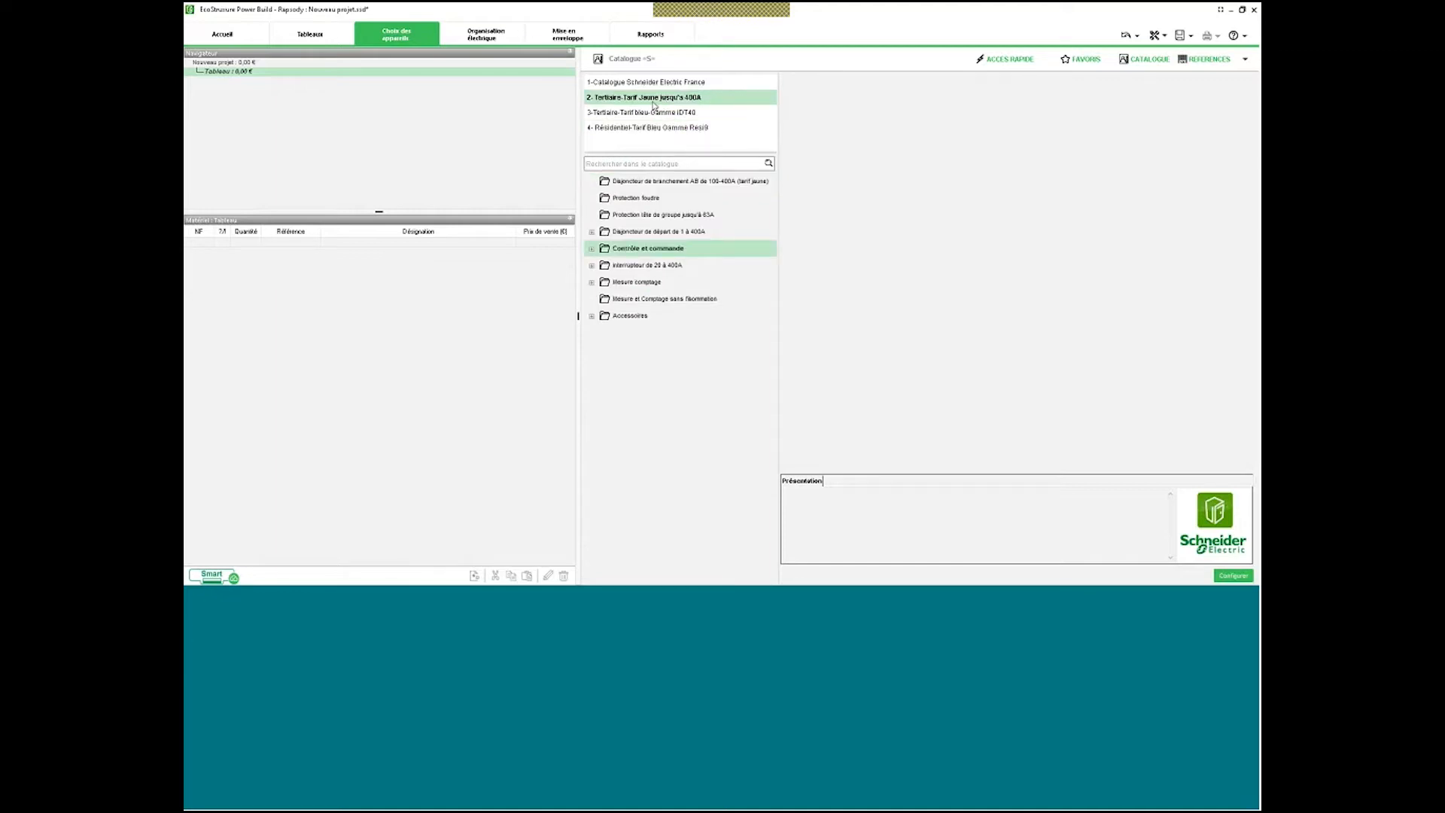
Examine the Tarif Jaune catalogue's lightning protection, incoming breaker, 40A outgoing breaker and wireless metering folders, including the iDT40 description.
left_click(659, 200)
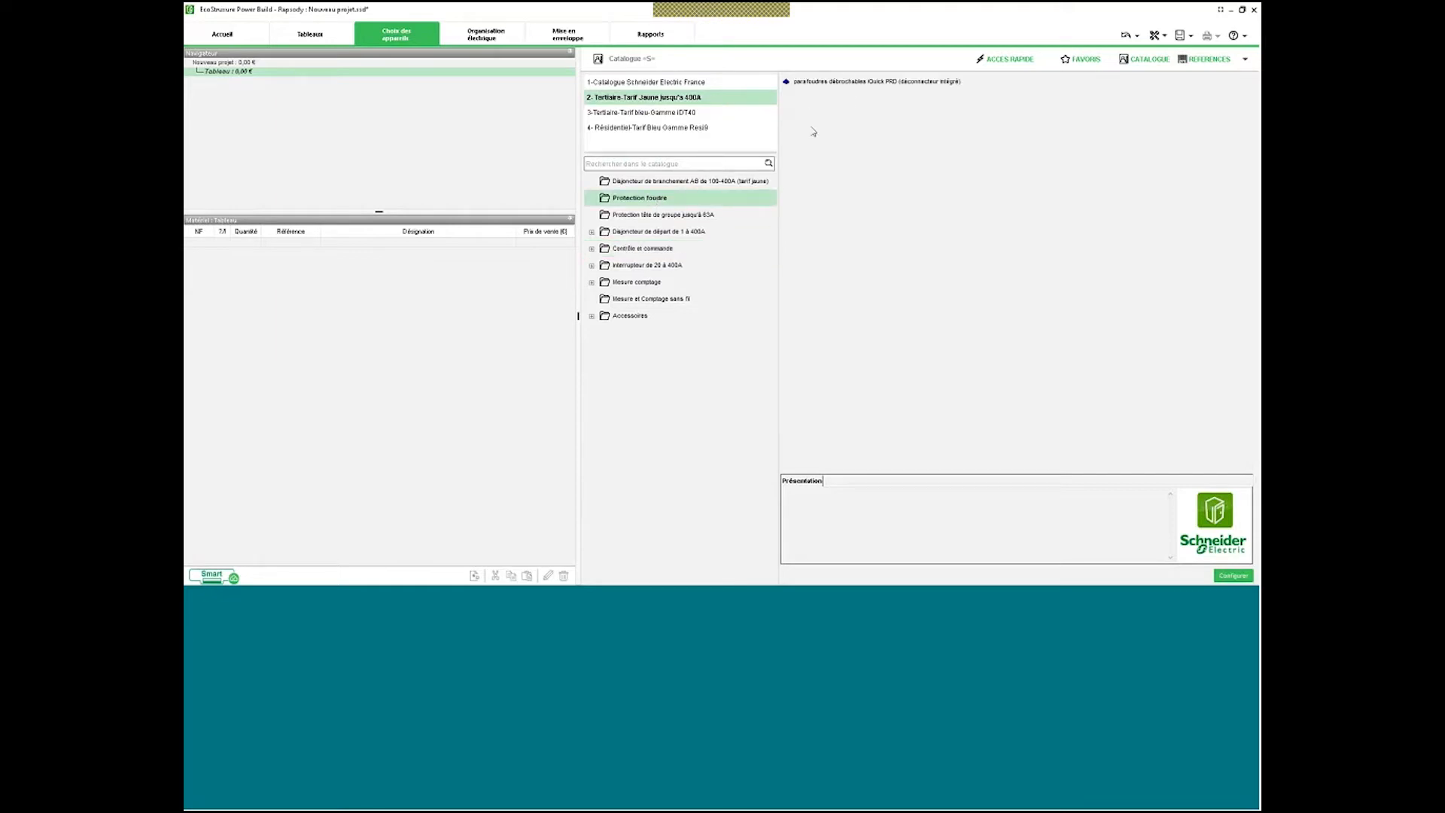
left_click(708, 183)
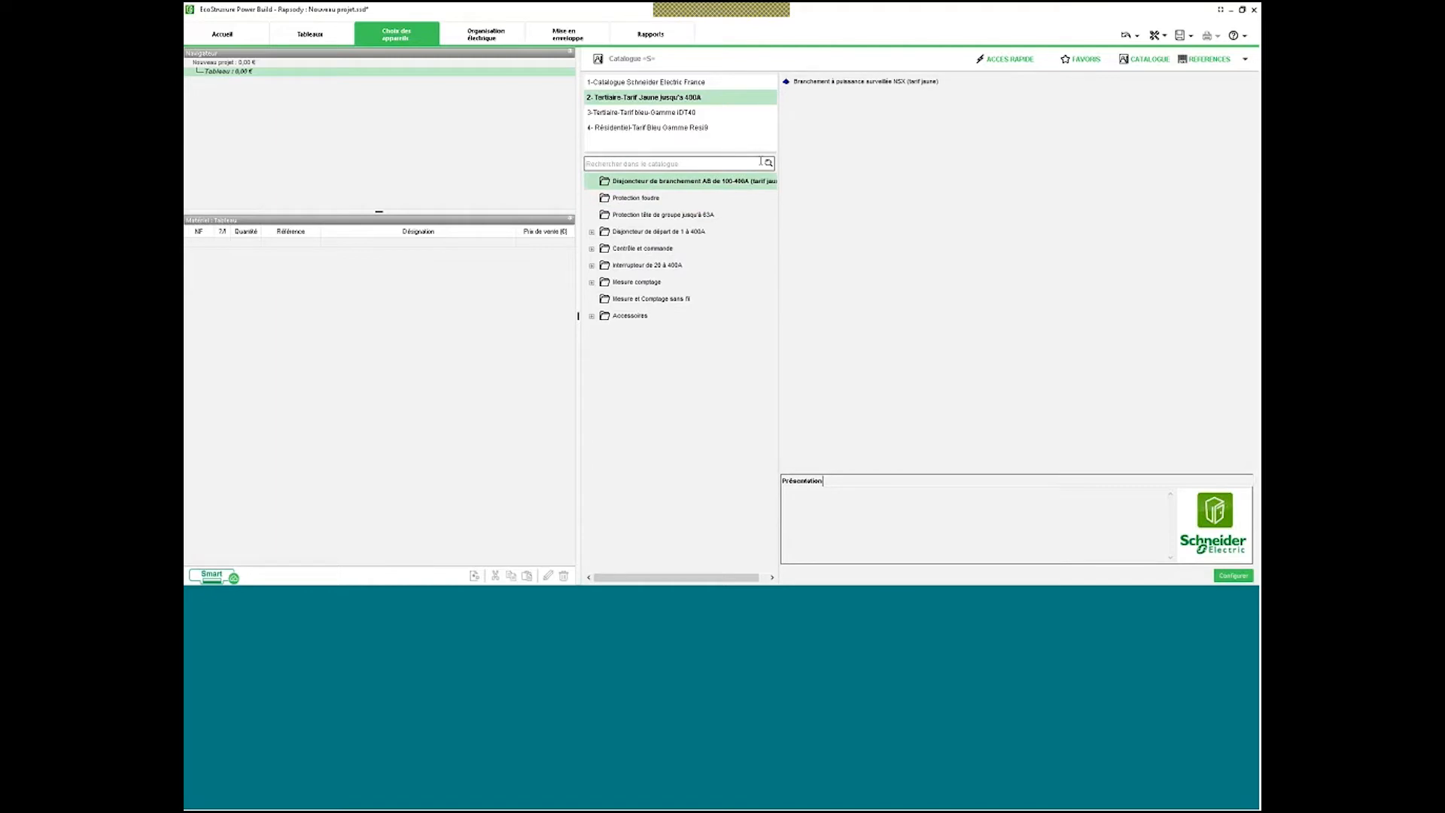
left_click(592, 231)
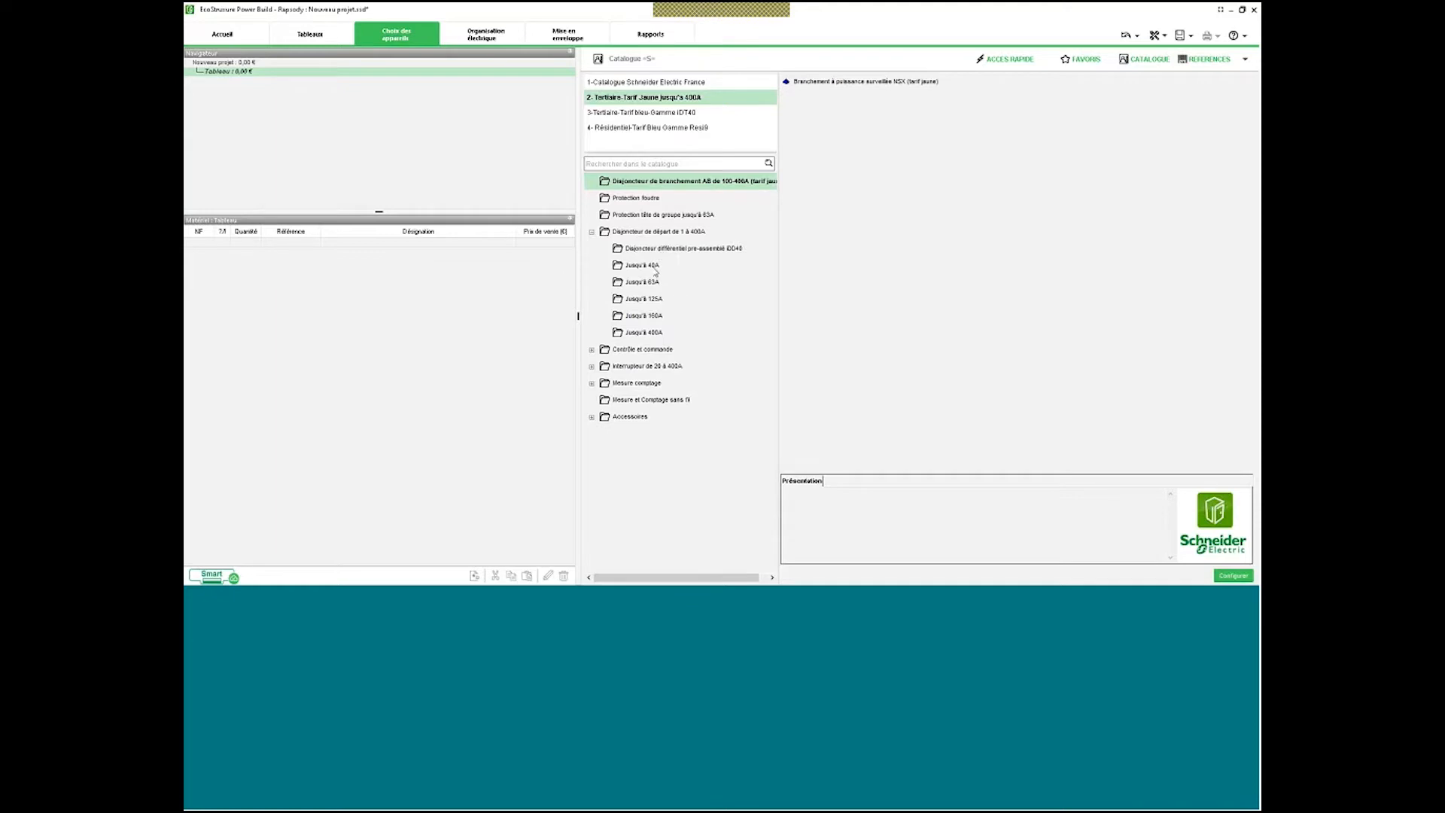
left_click(657, 268)
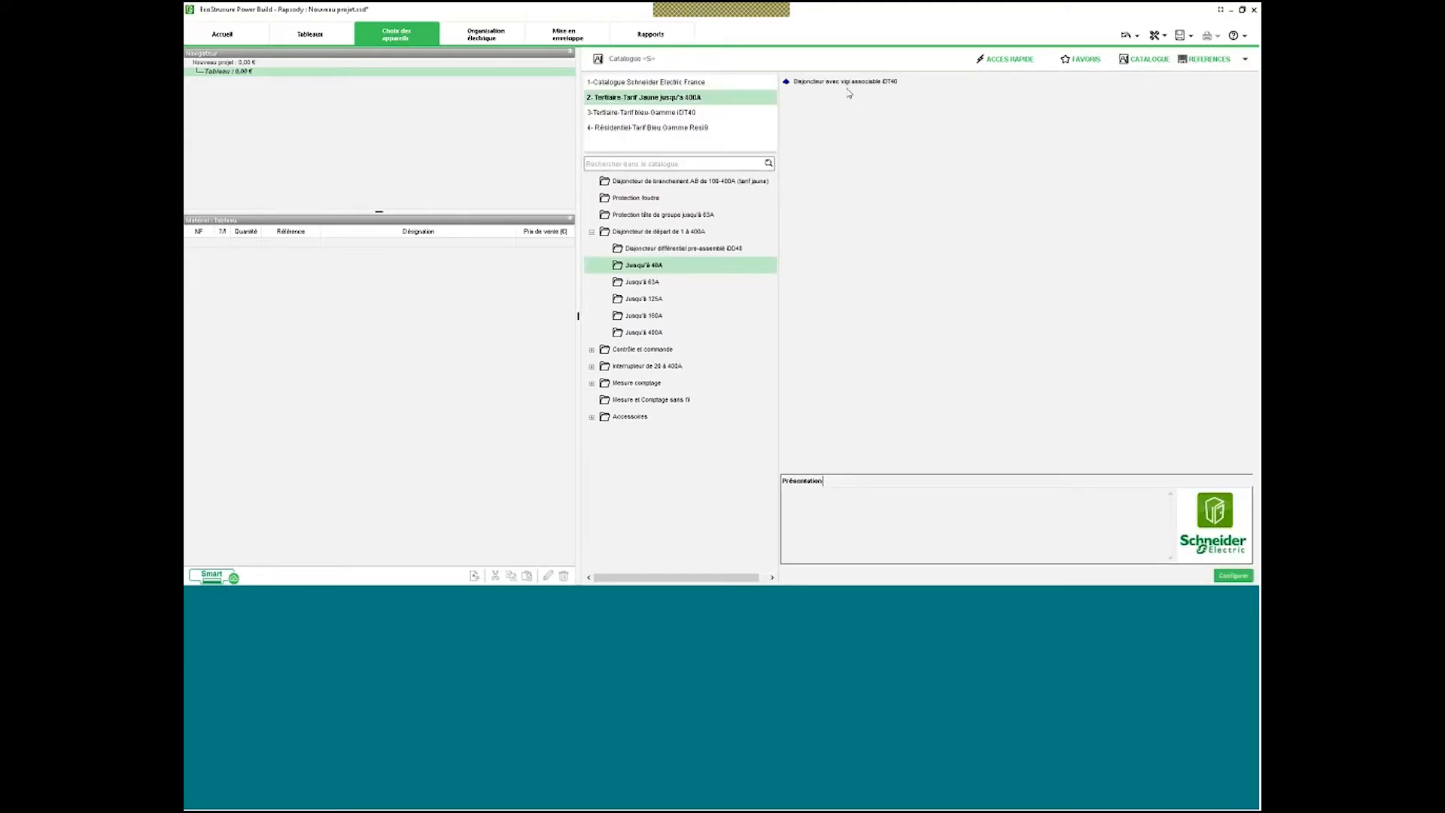
left_click(653, 400)
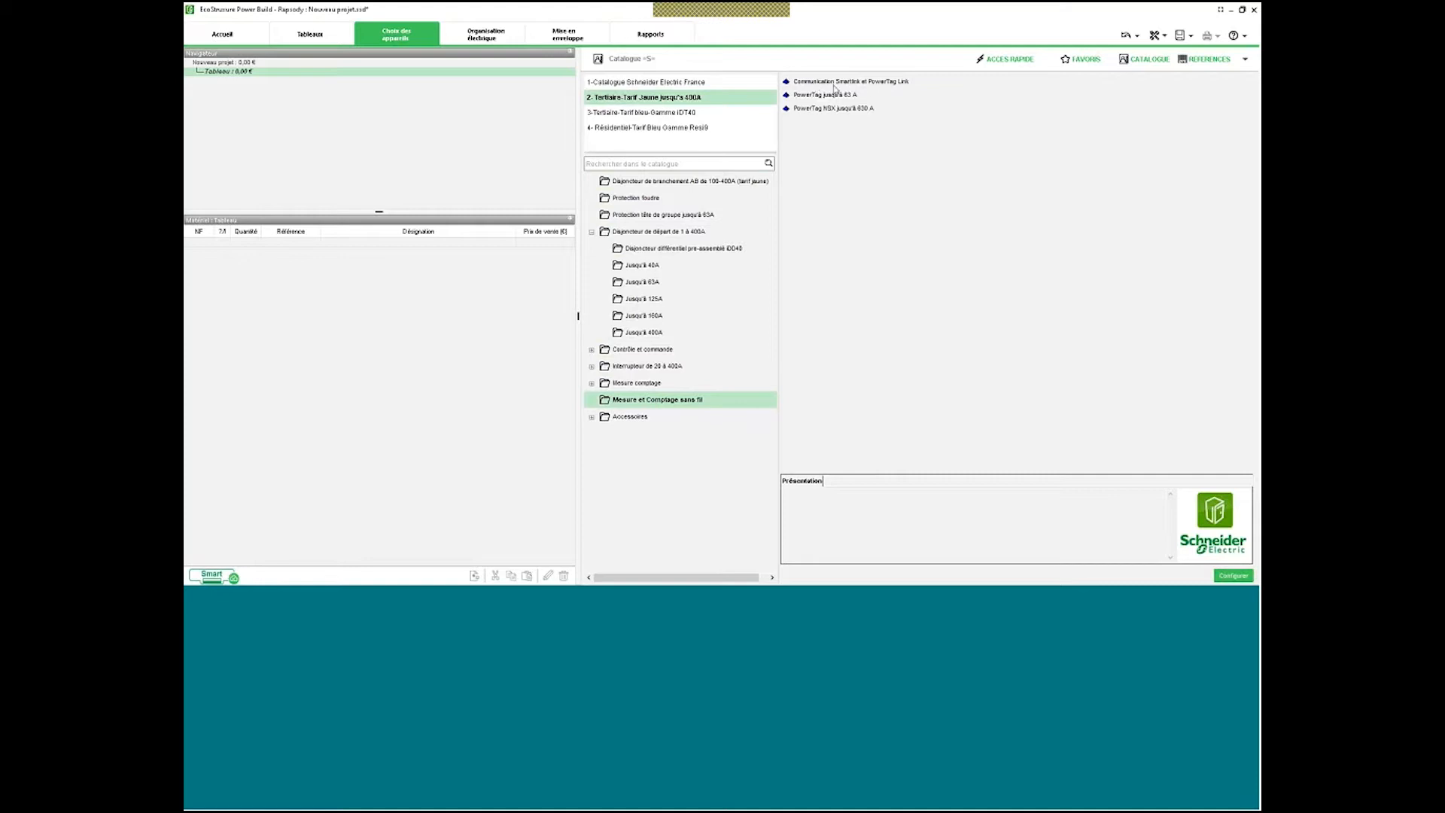
left_click(652, 266)
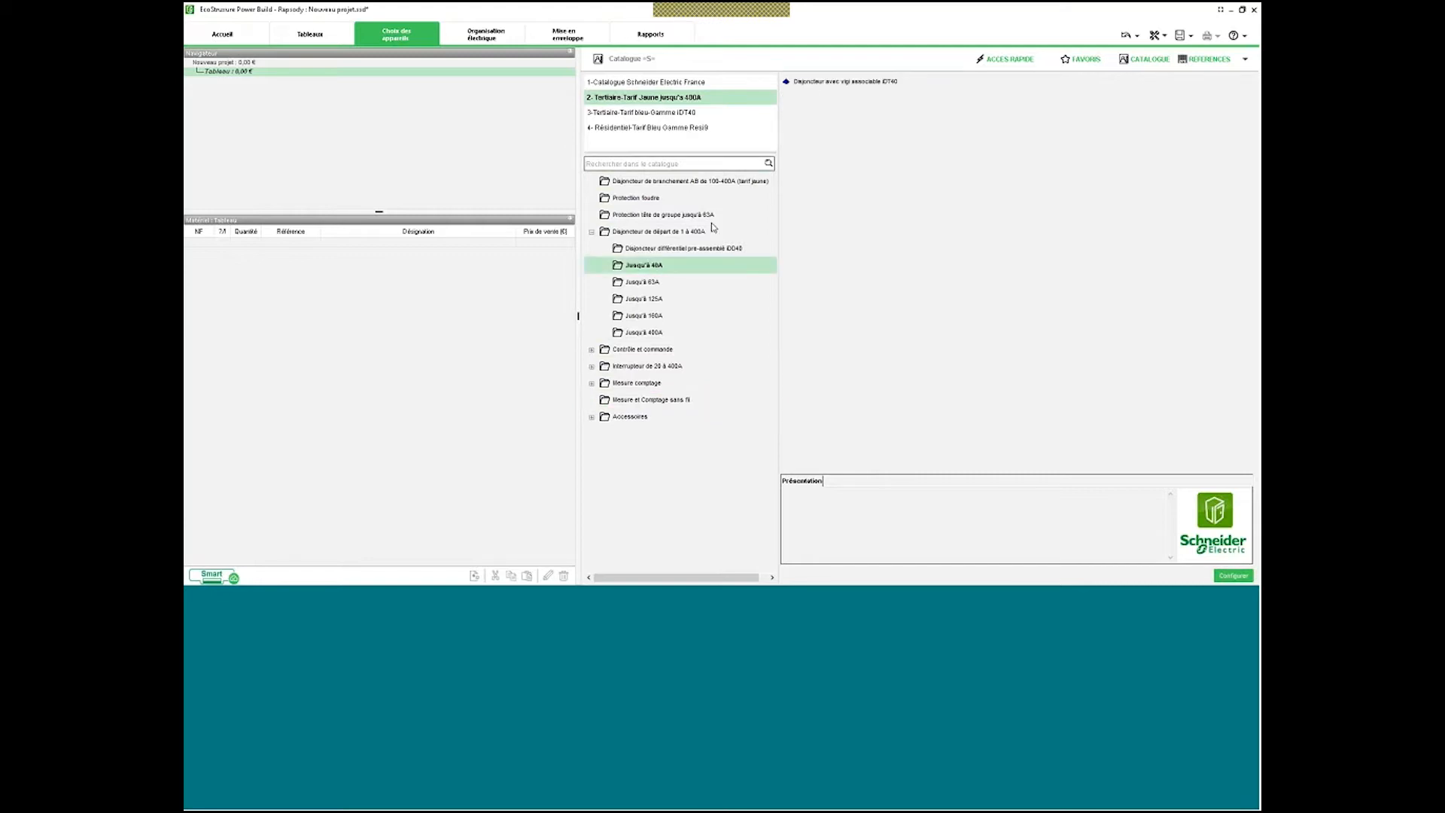
left_click(813, 83)
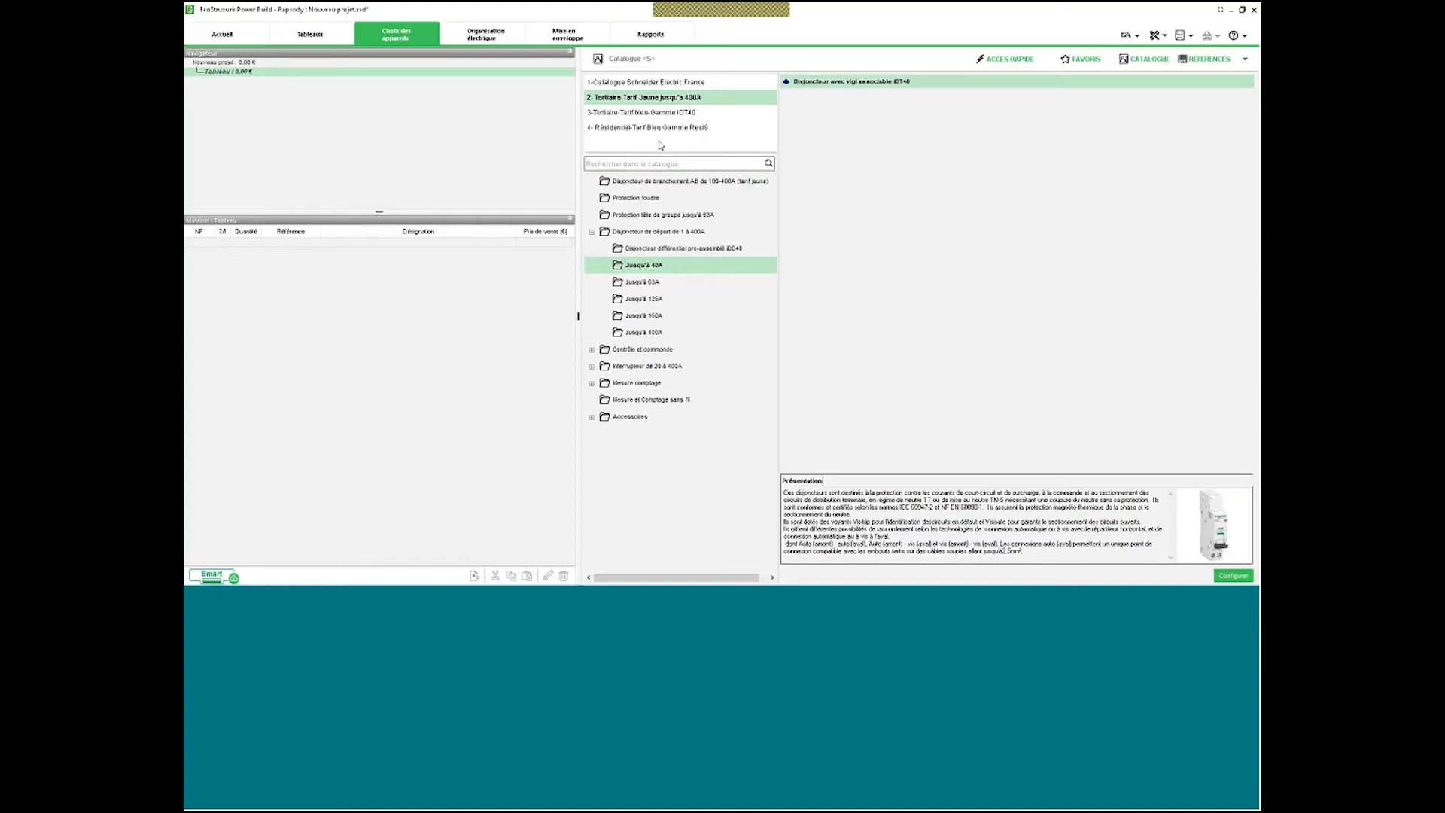
left_click(591, 231)
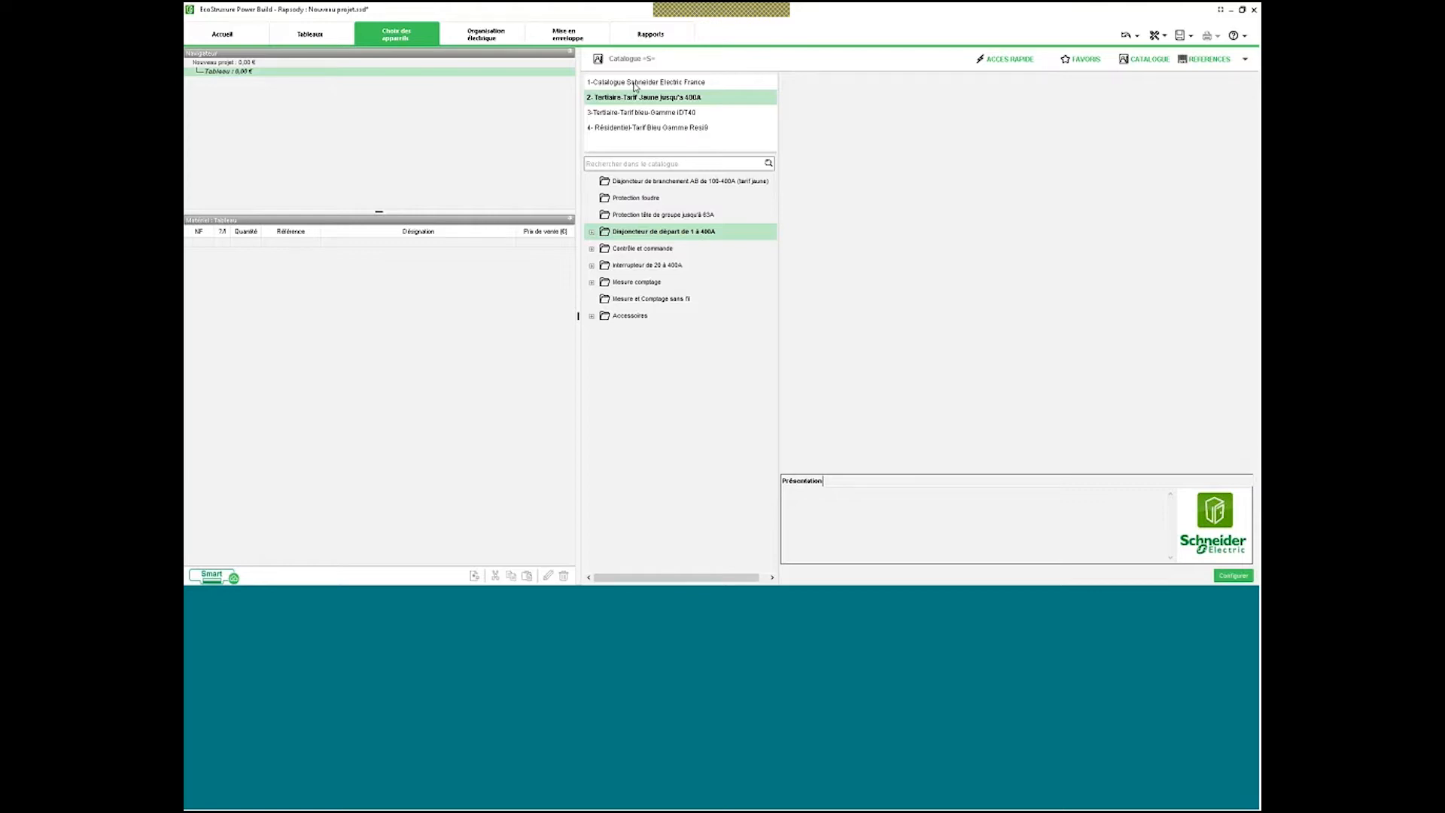
In the Schneider Electric France catalogue, find the modular breakers up to 40A and select Disjoncteur avec vigi associable iDT40.
left_click(634, 84)
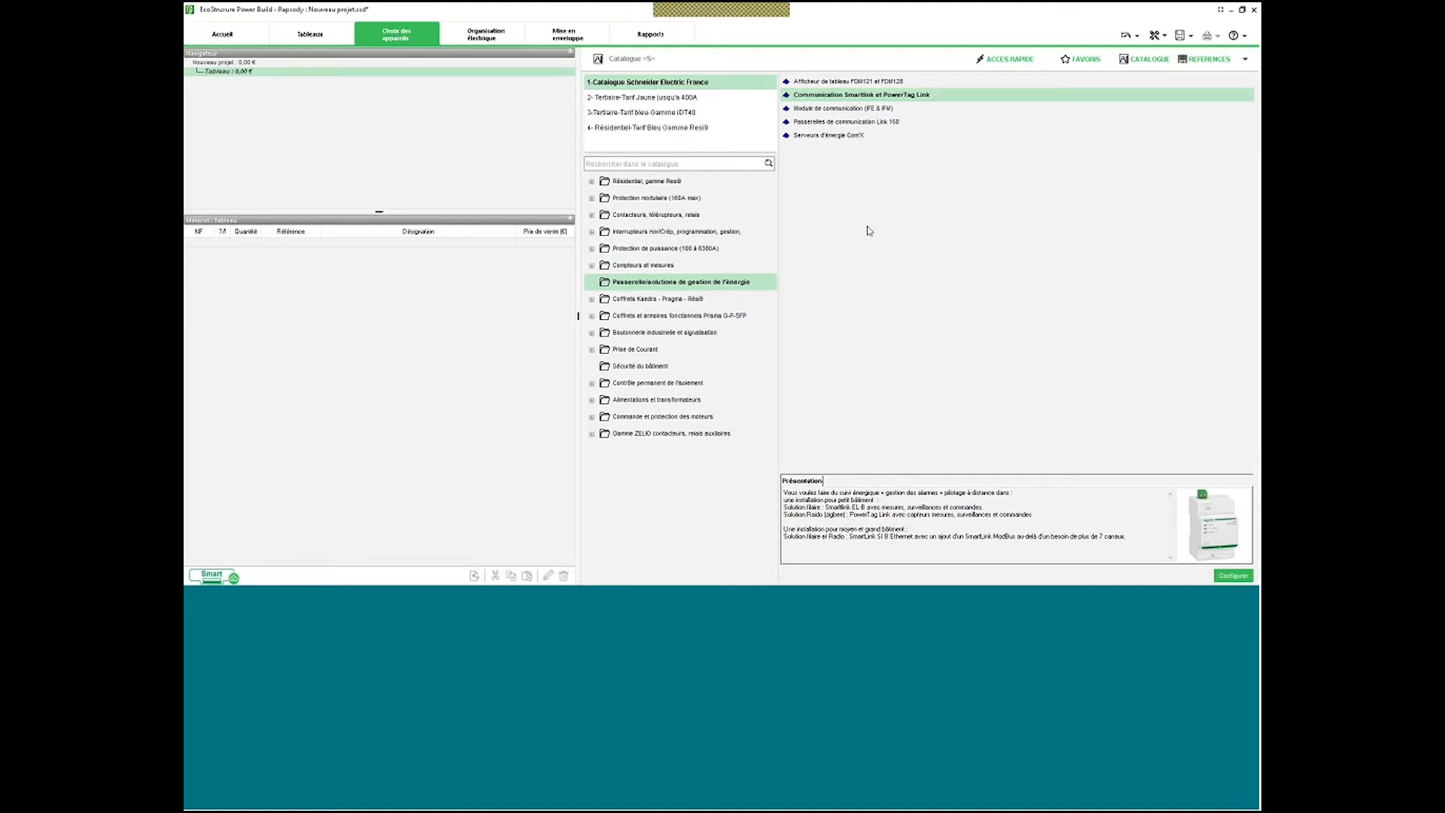
left_click(606, 200)
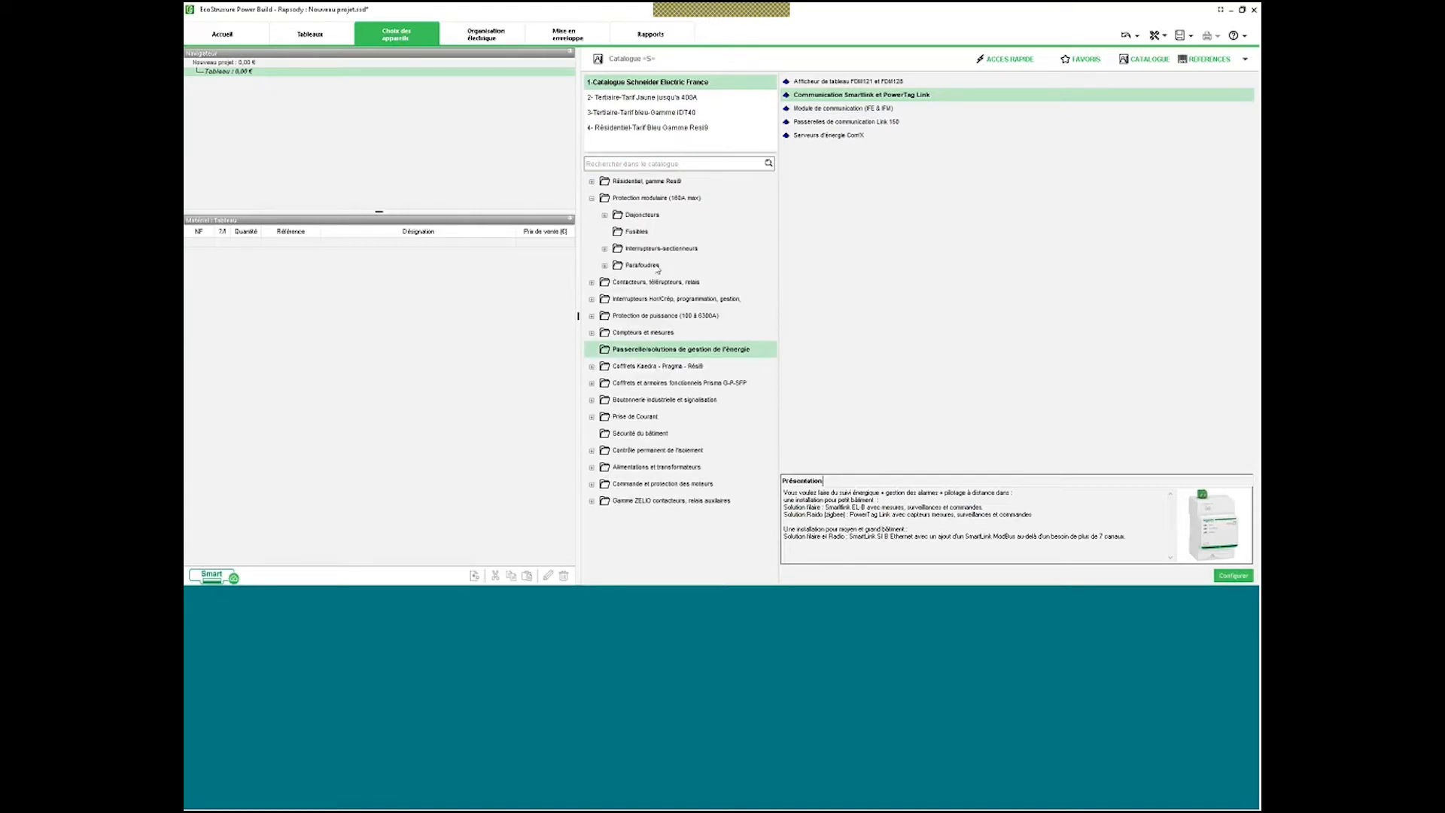
left_click(604, 215)
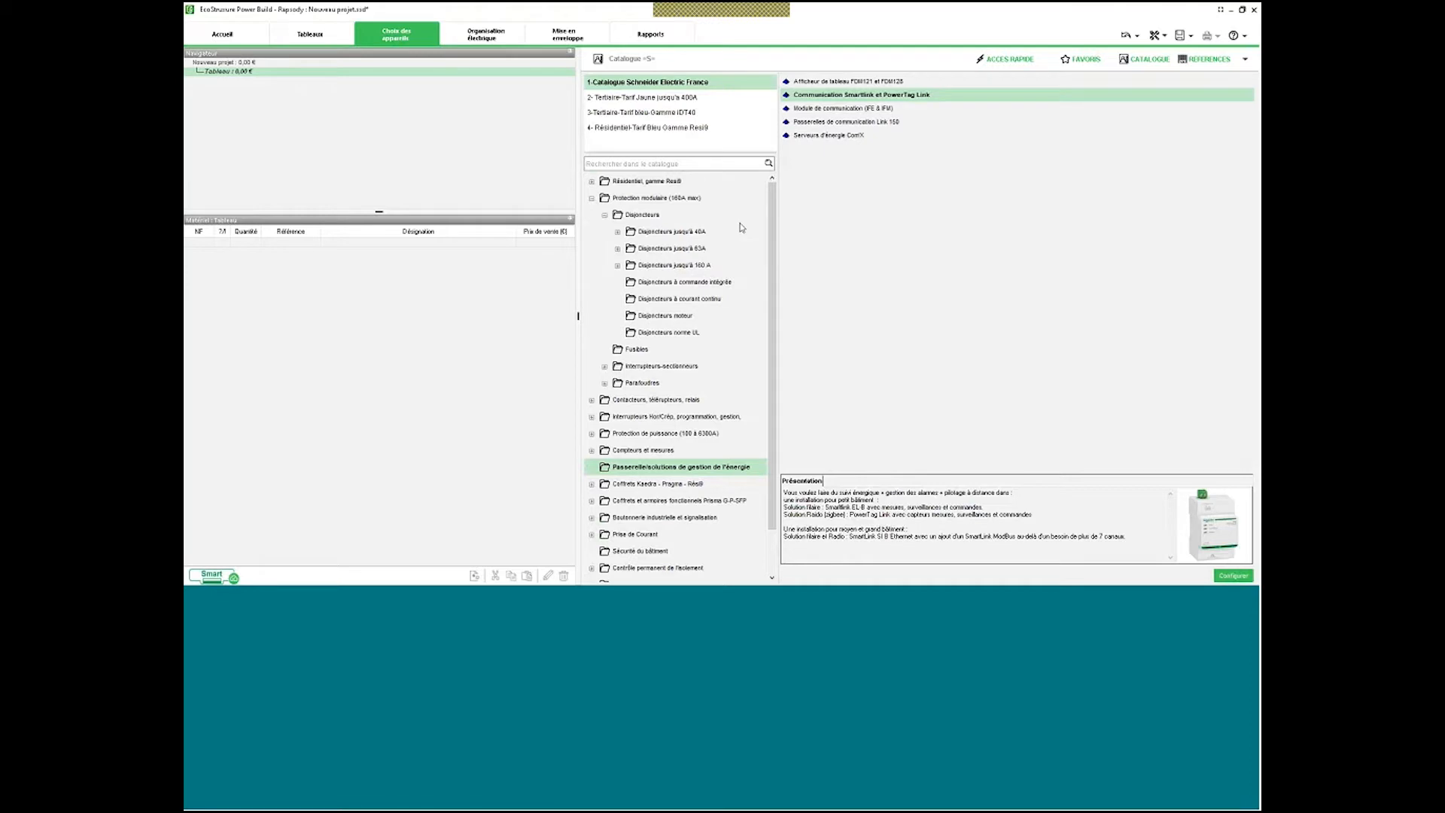
left_click(617, 266)
left_click(618, 232)
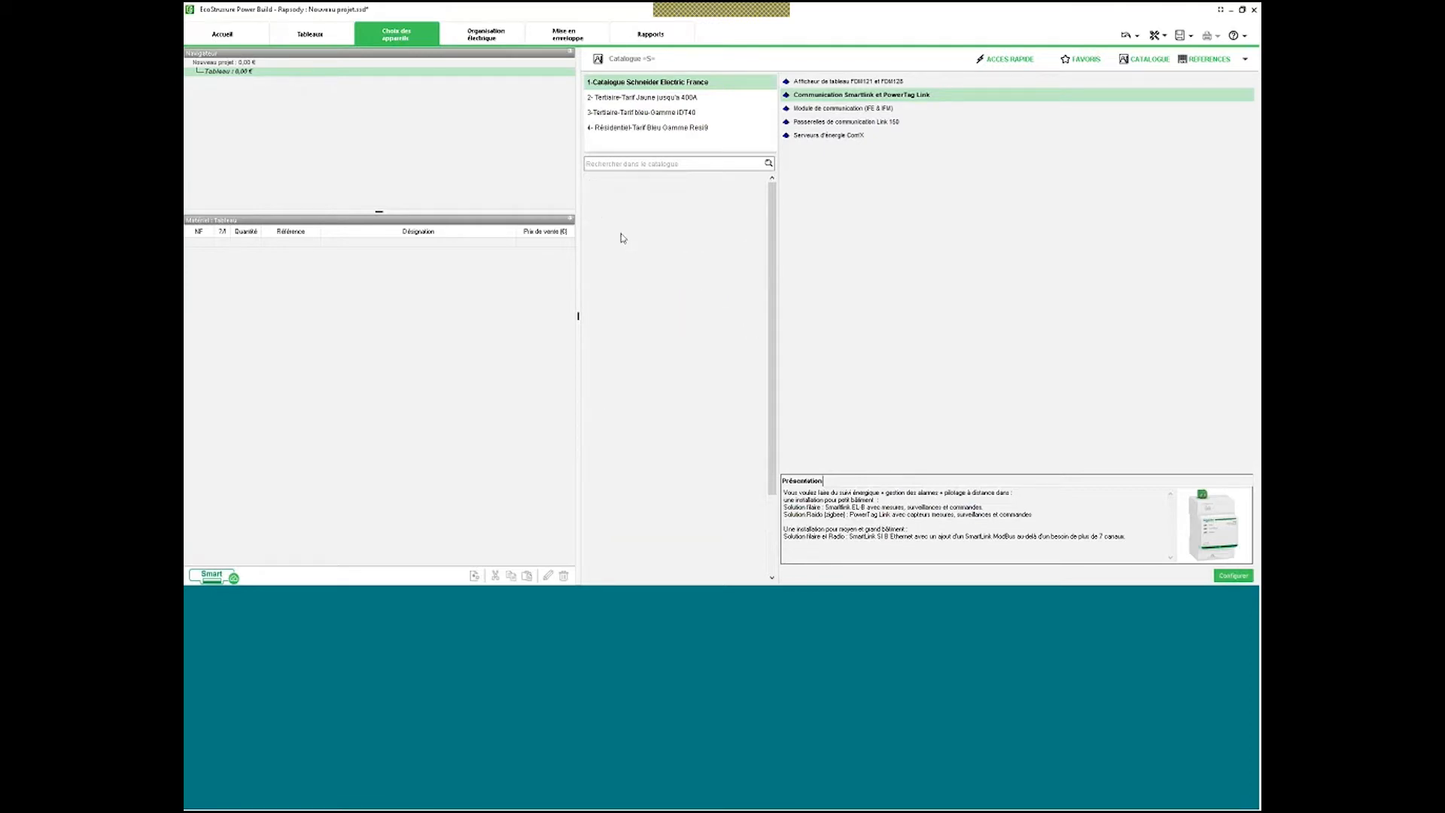
left_click(734, 248)
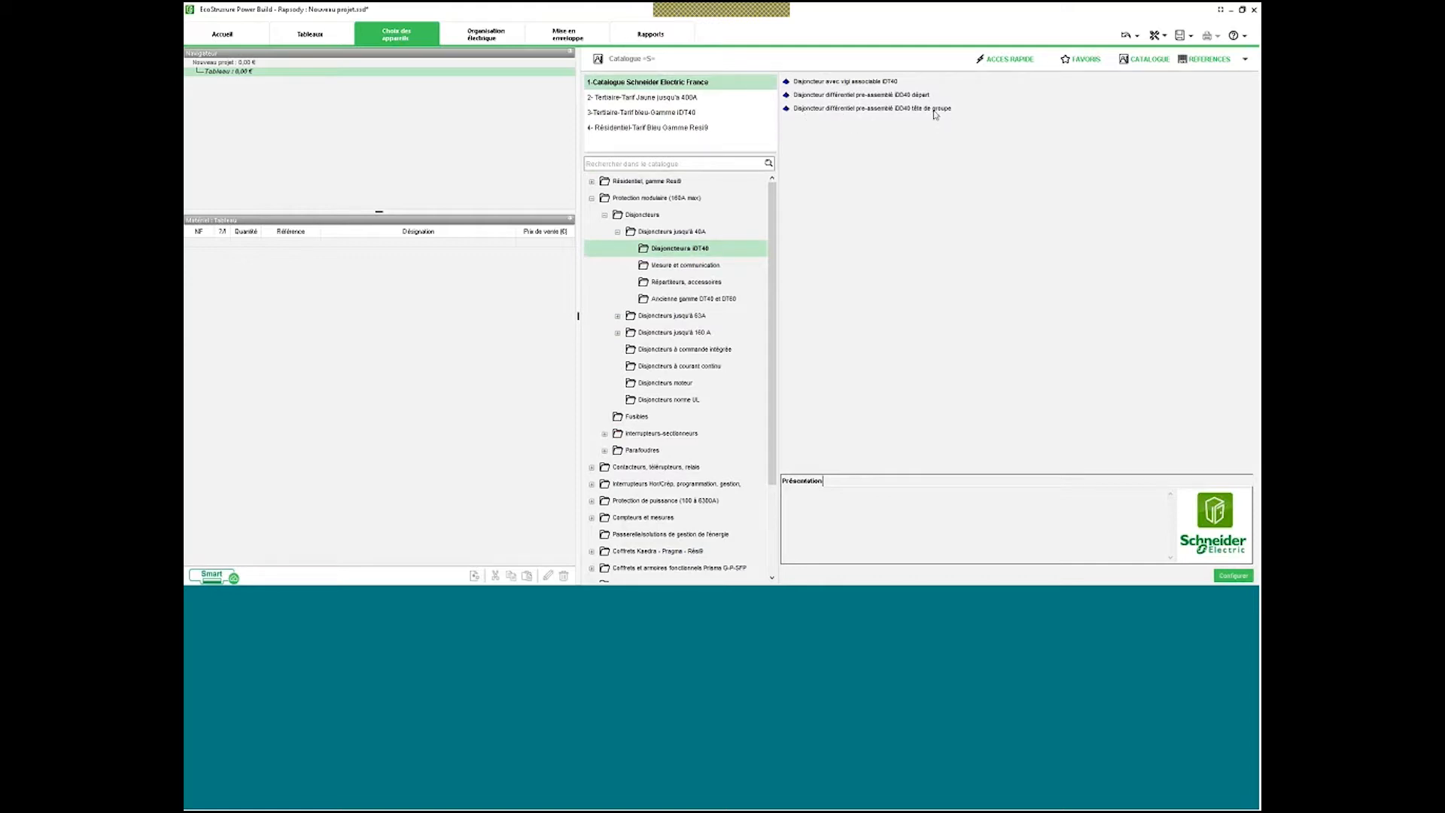
left_click(893, 84)
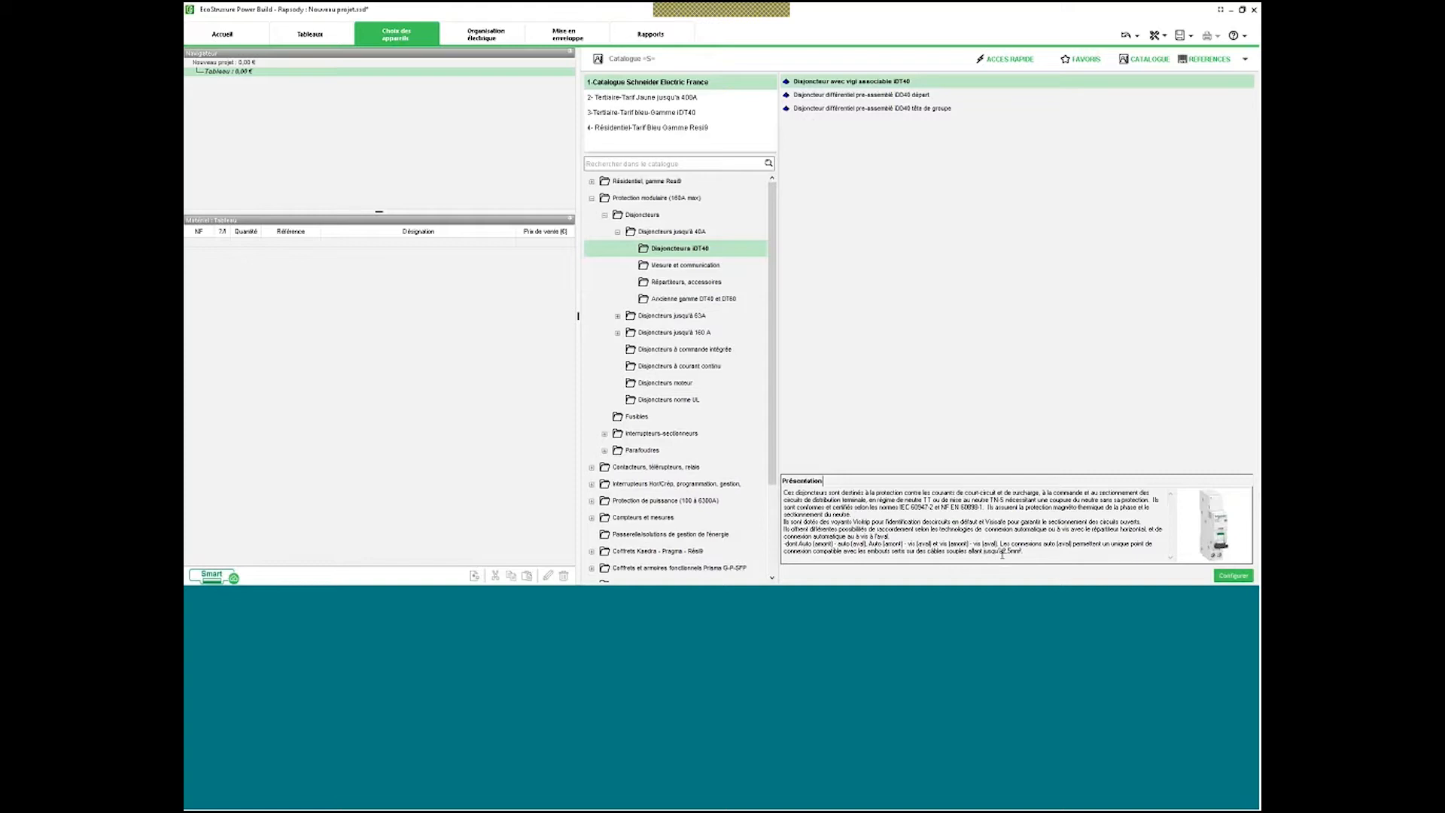
Configure the iDT40 breaker as 6 kA, curve D, 3P+N, 25 A and add one to the switchboard's material list.
double_click(850, 85)
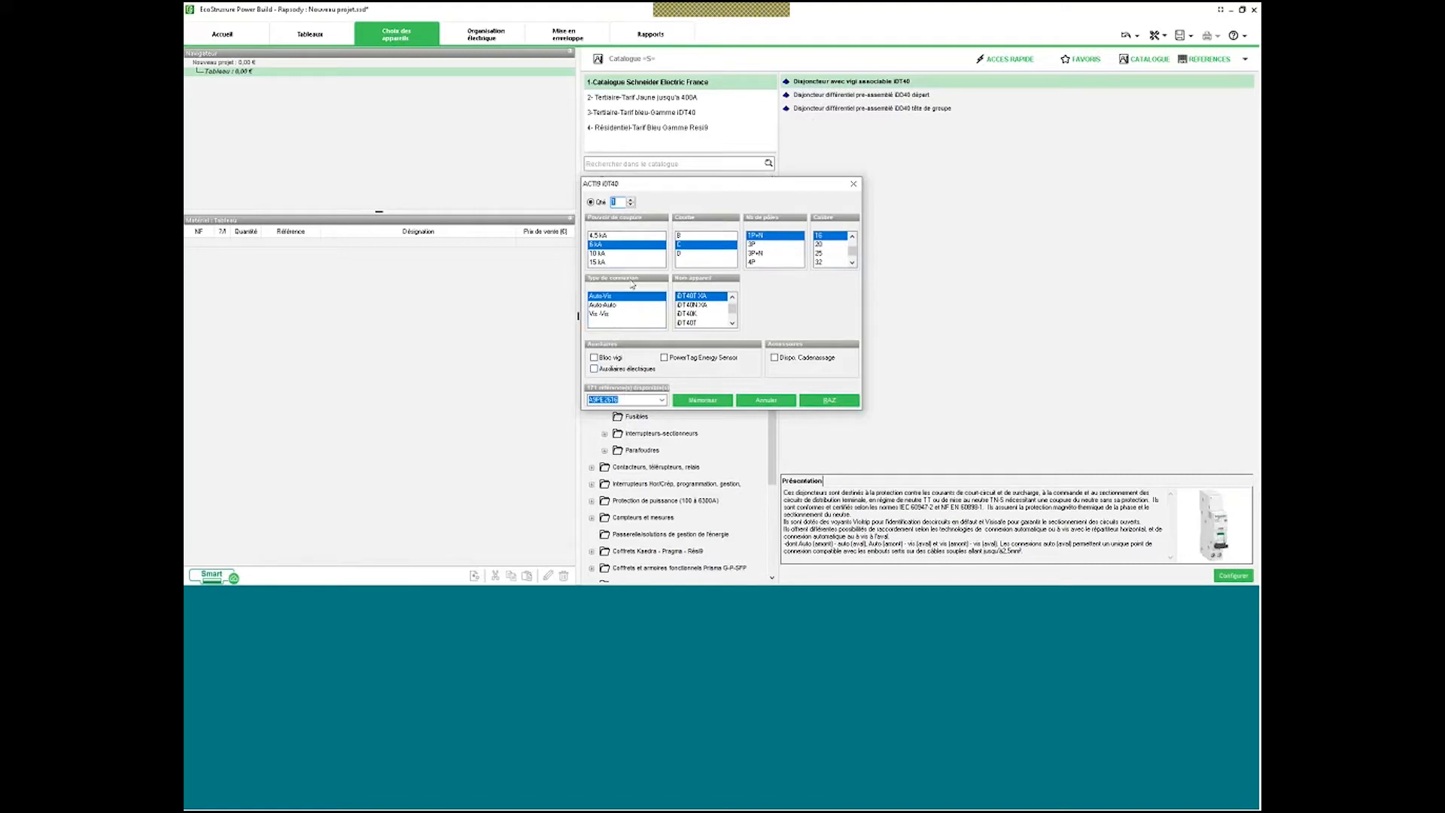
left_click(645, 248)
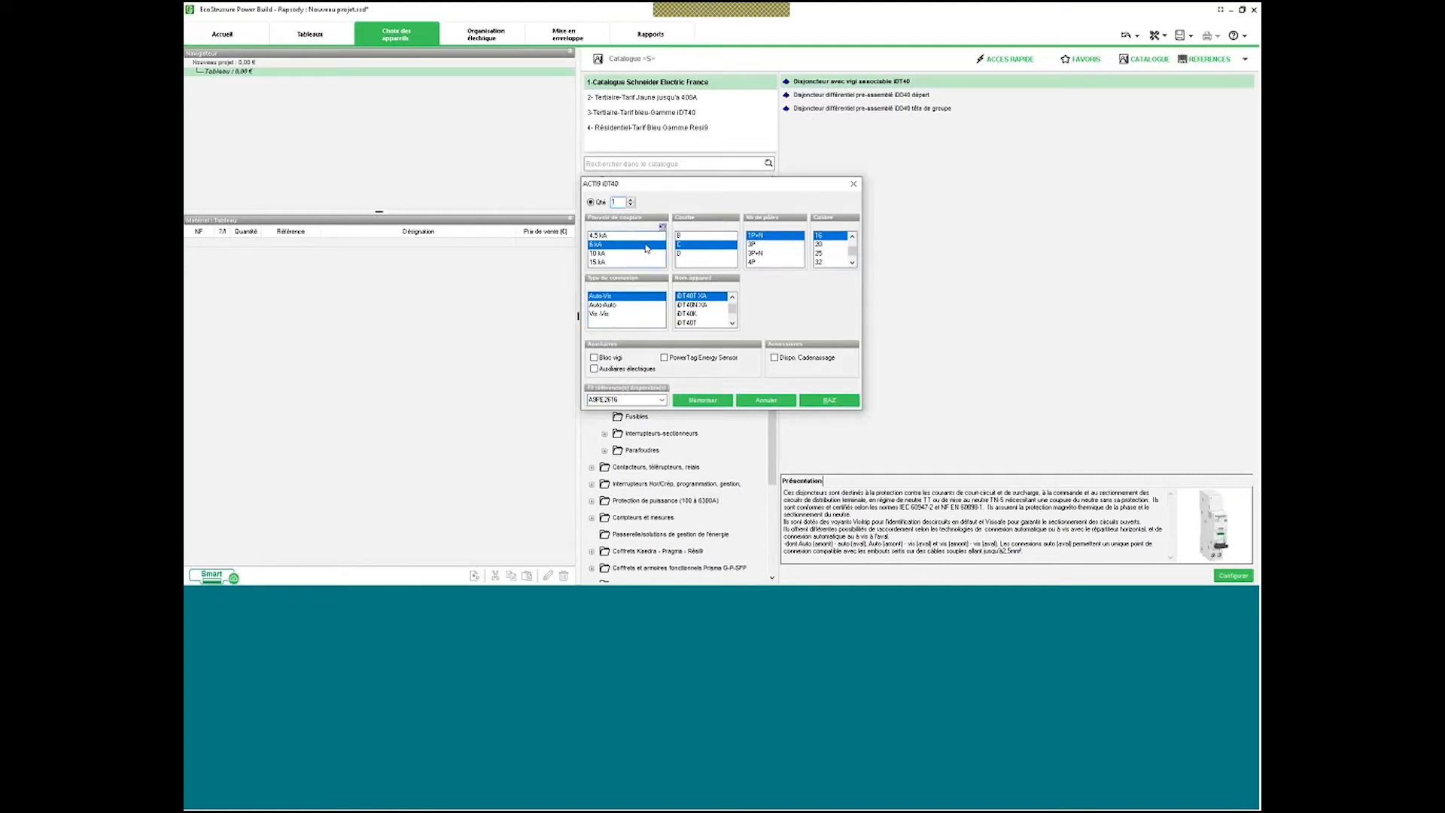
left_click(704, 254)
left_click(774, 244)
left_click(820, 253)
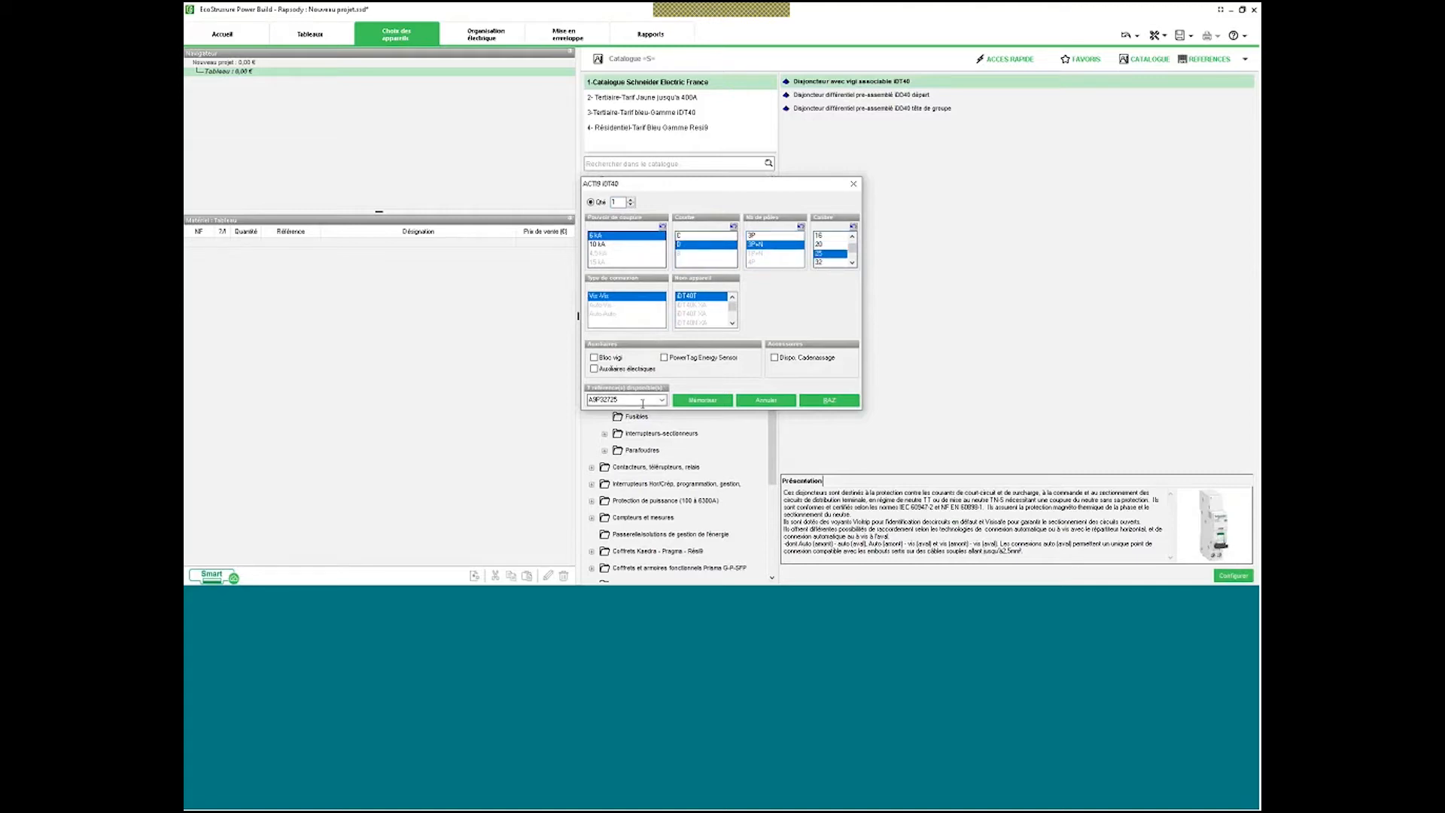
left_click(700, 401)
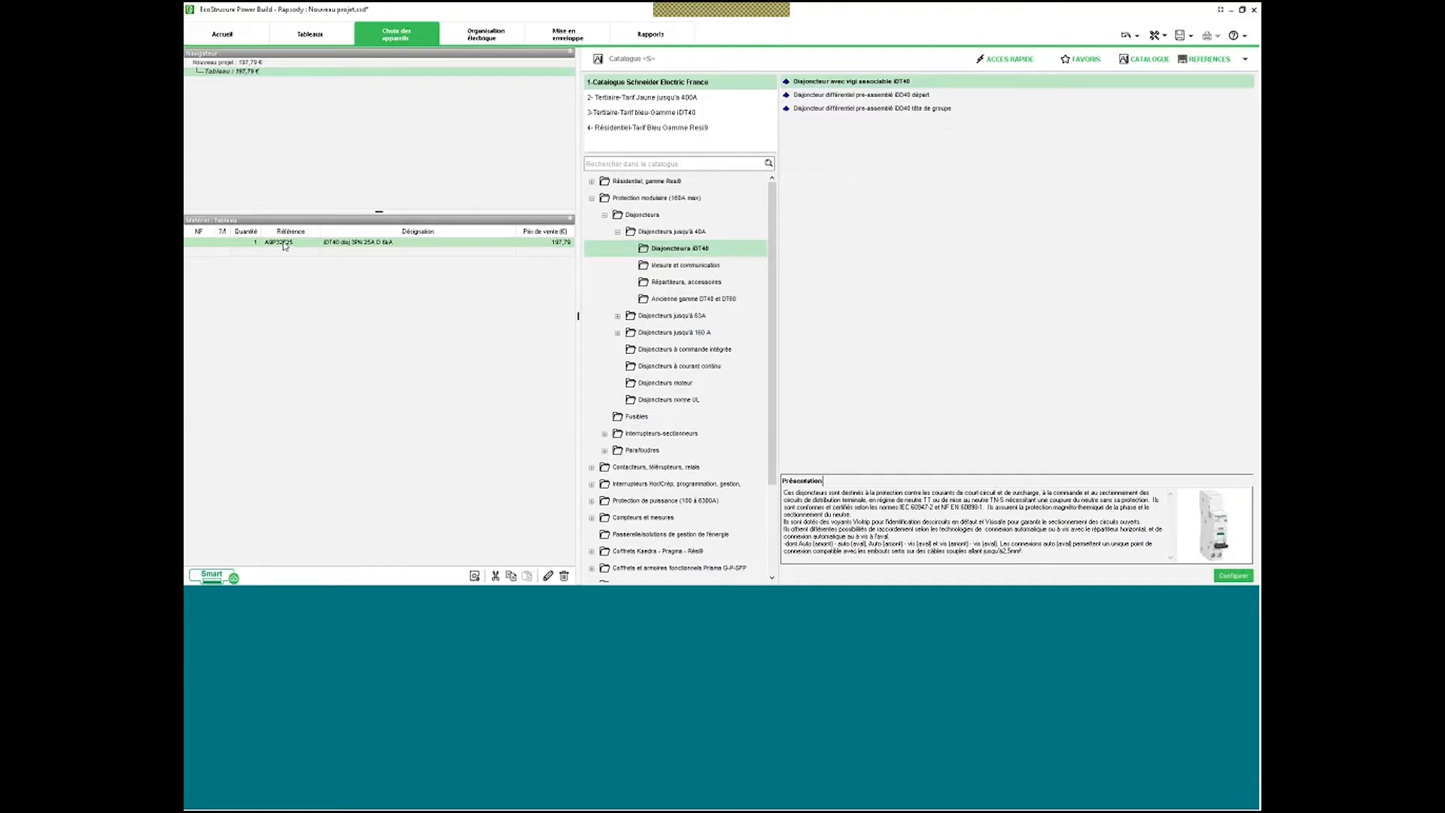
Add a second breaker to the material list by its reference A9P32725, and select the first breaker's row.
left_click(320, 251)
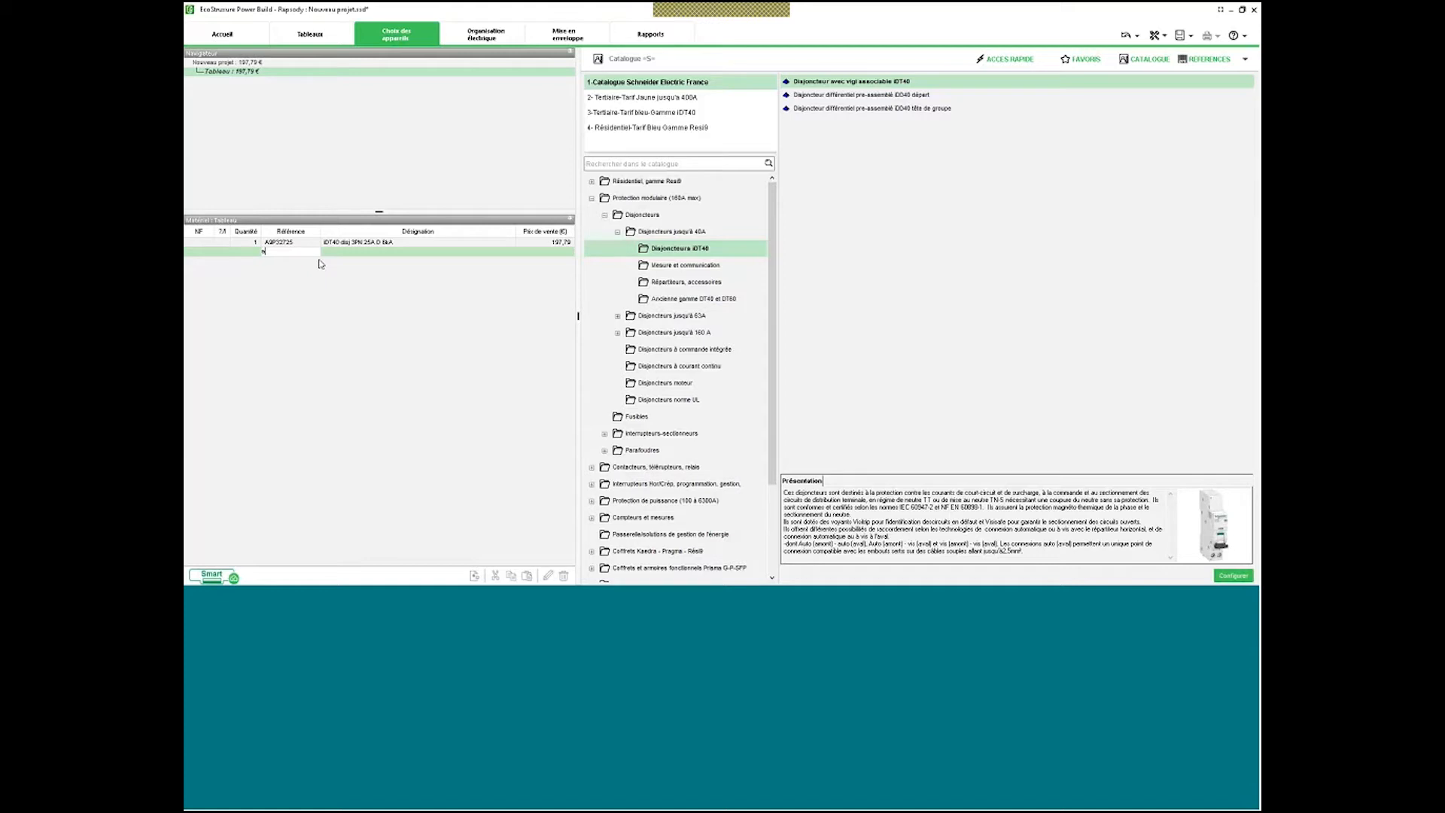
type("a9p32725")
key("Return")
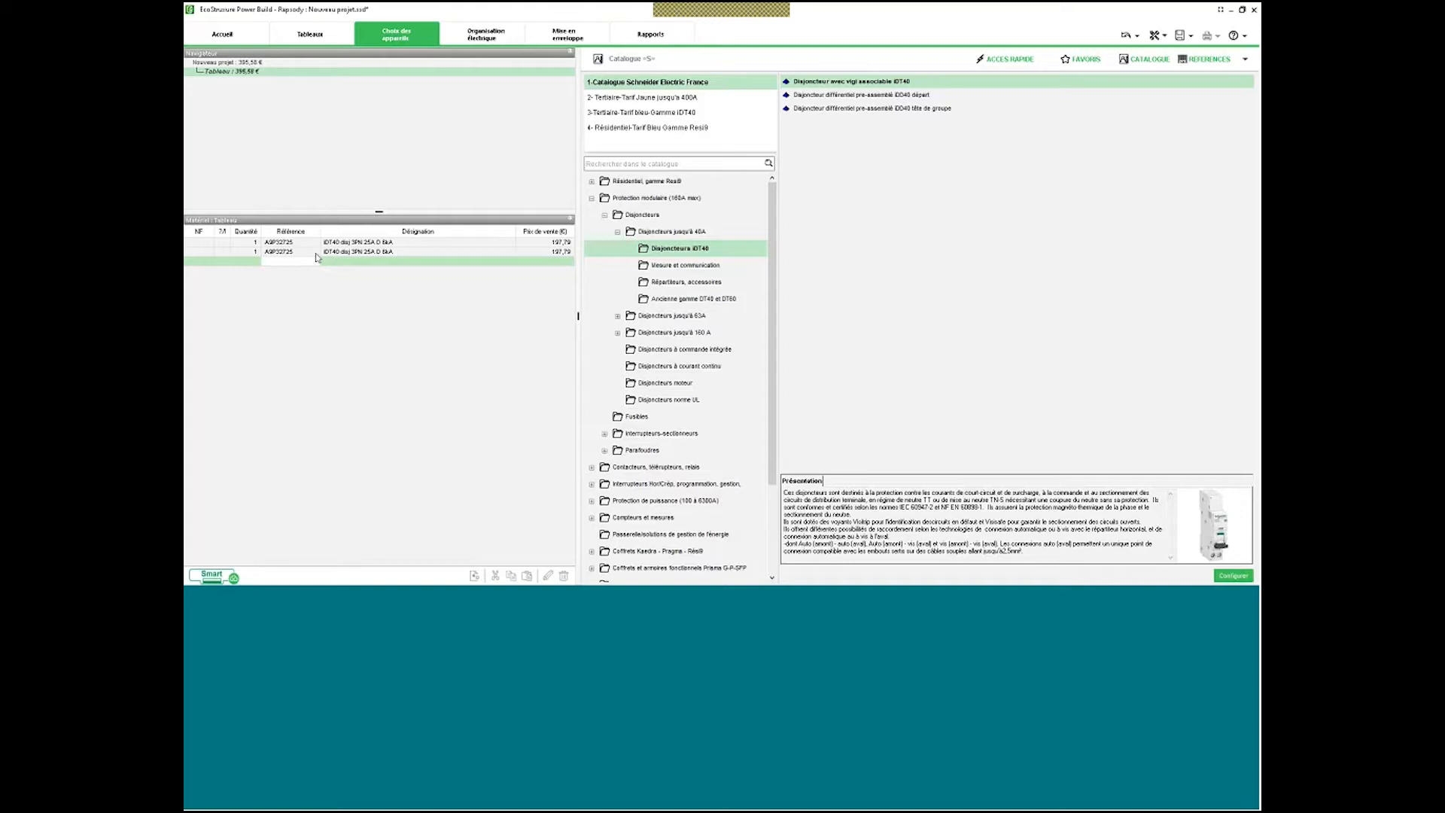
left_click(350, 252)
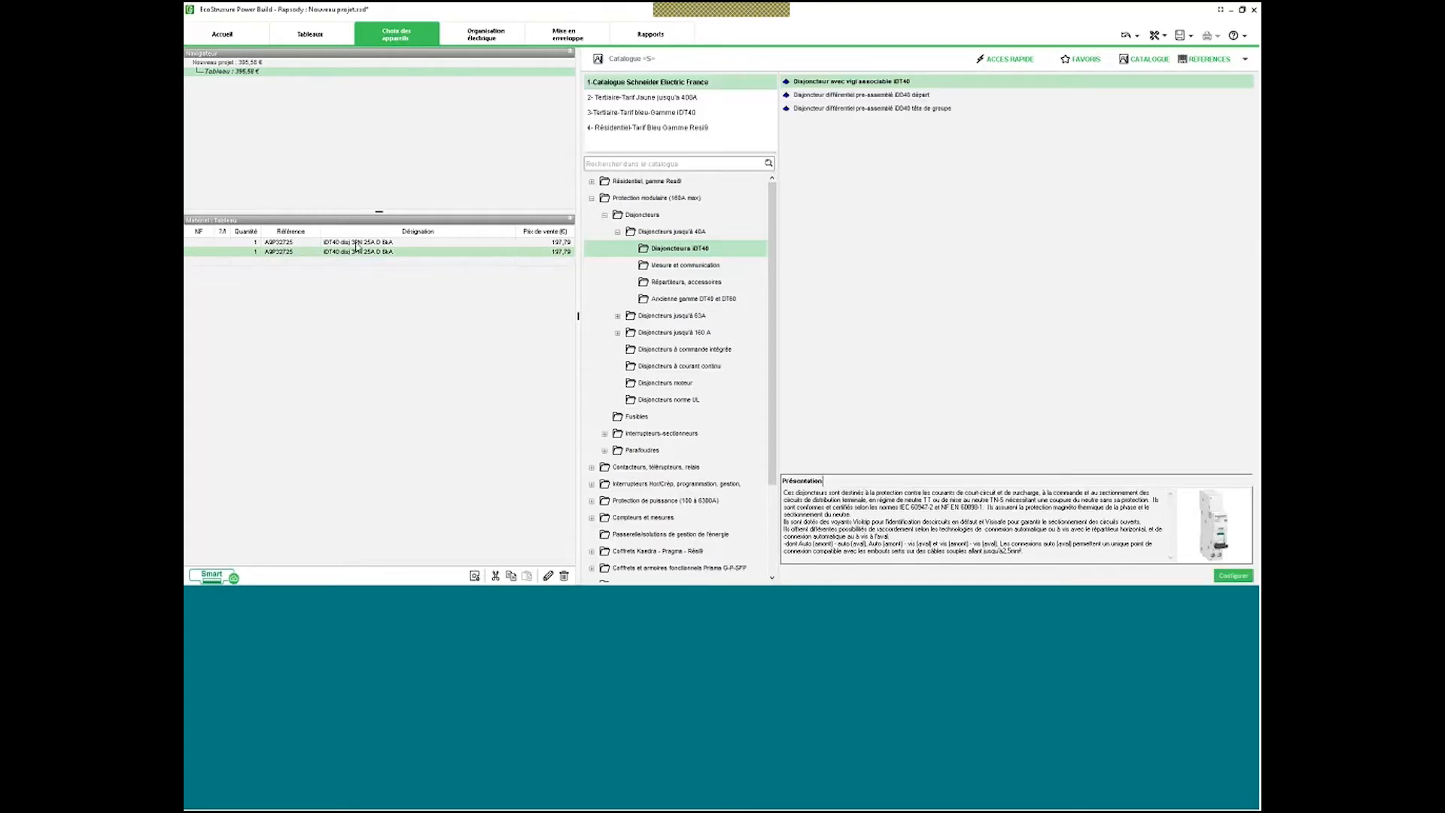
left_click(342, 242)
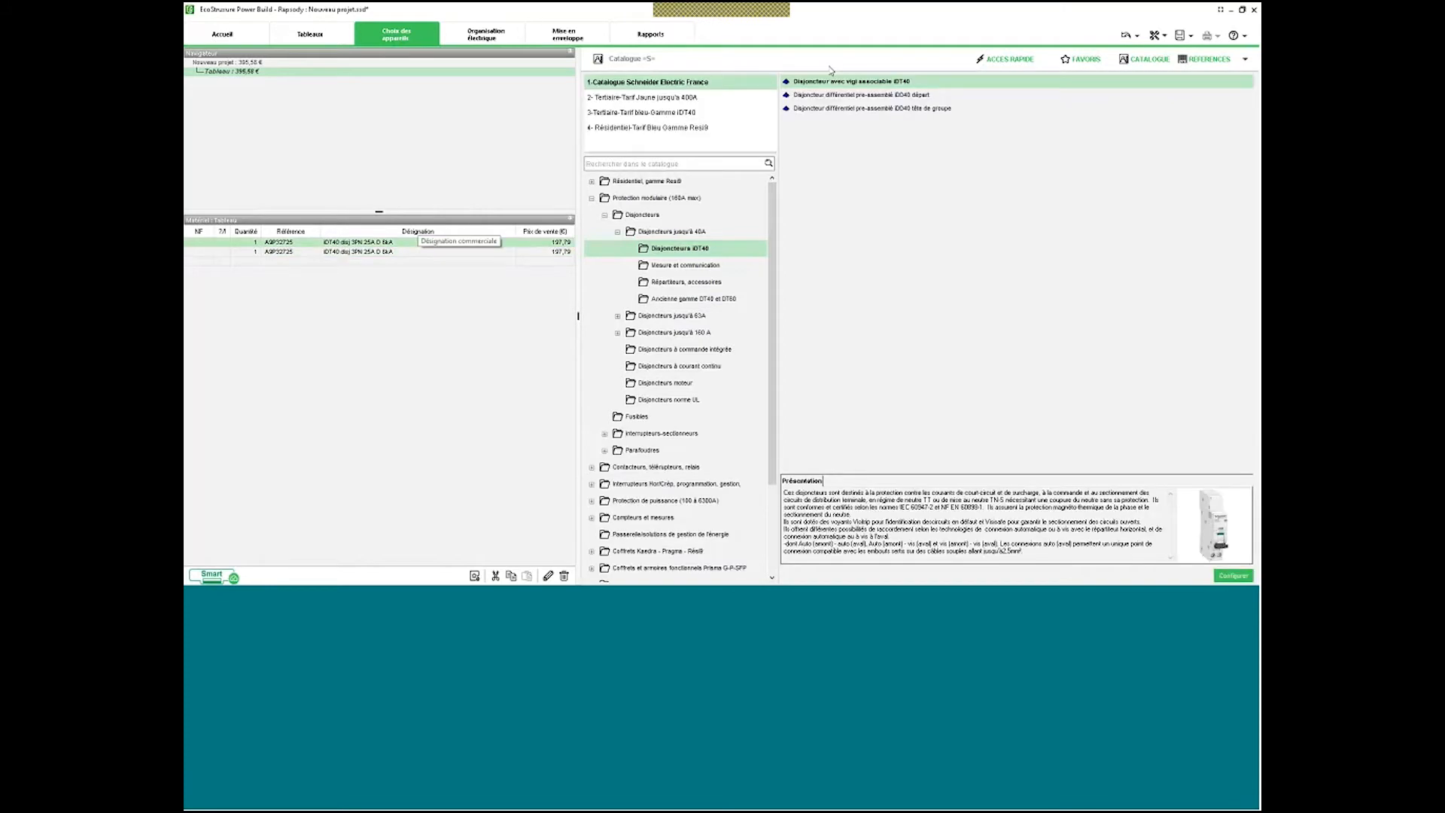
Examine the main folders of the Schneider Electric France catalogue, including industrial push buttons and Sécurité du bâtiment.
left_click(446, 253)
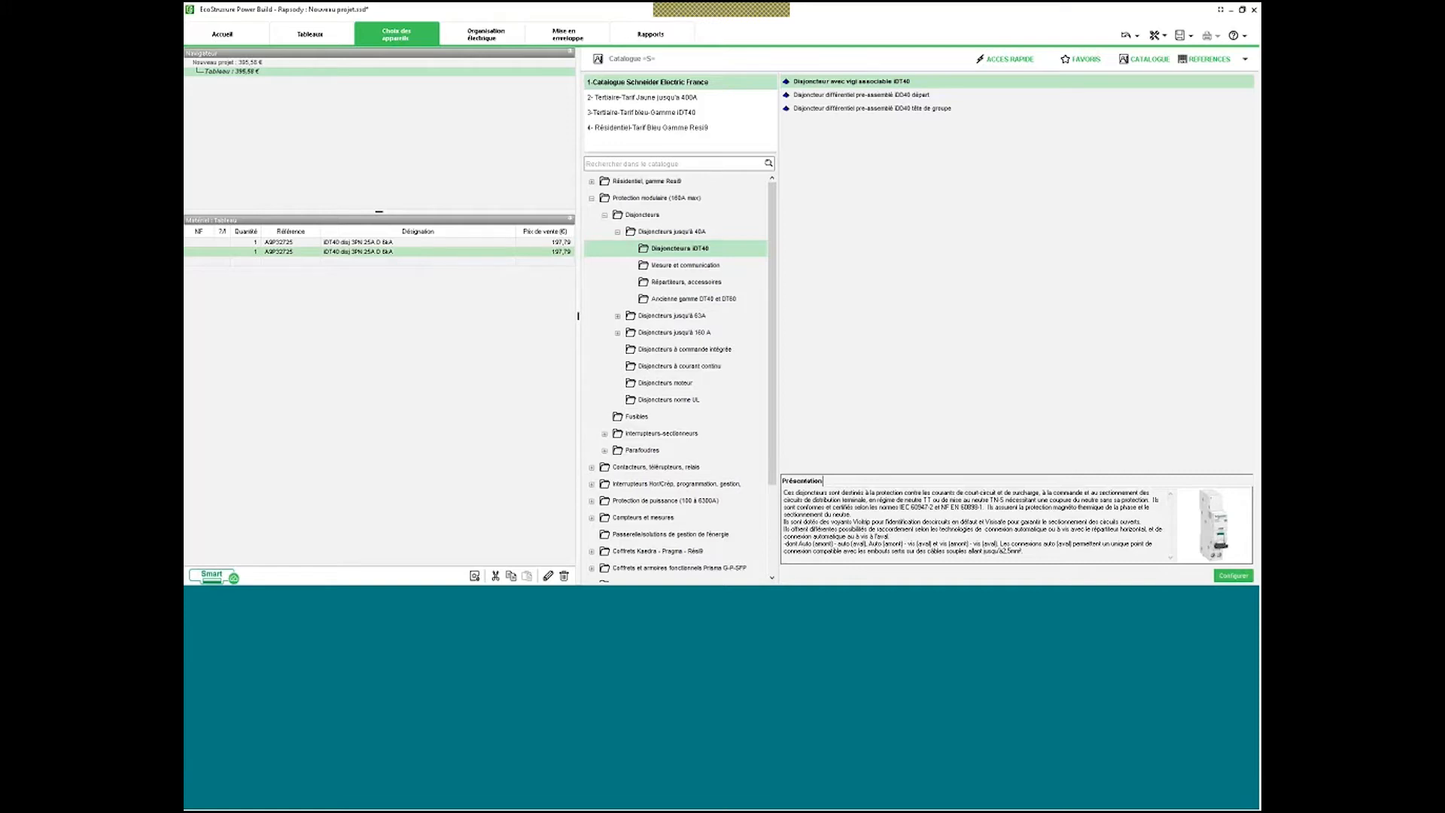
left_click(618, 232)
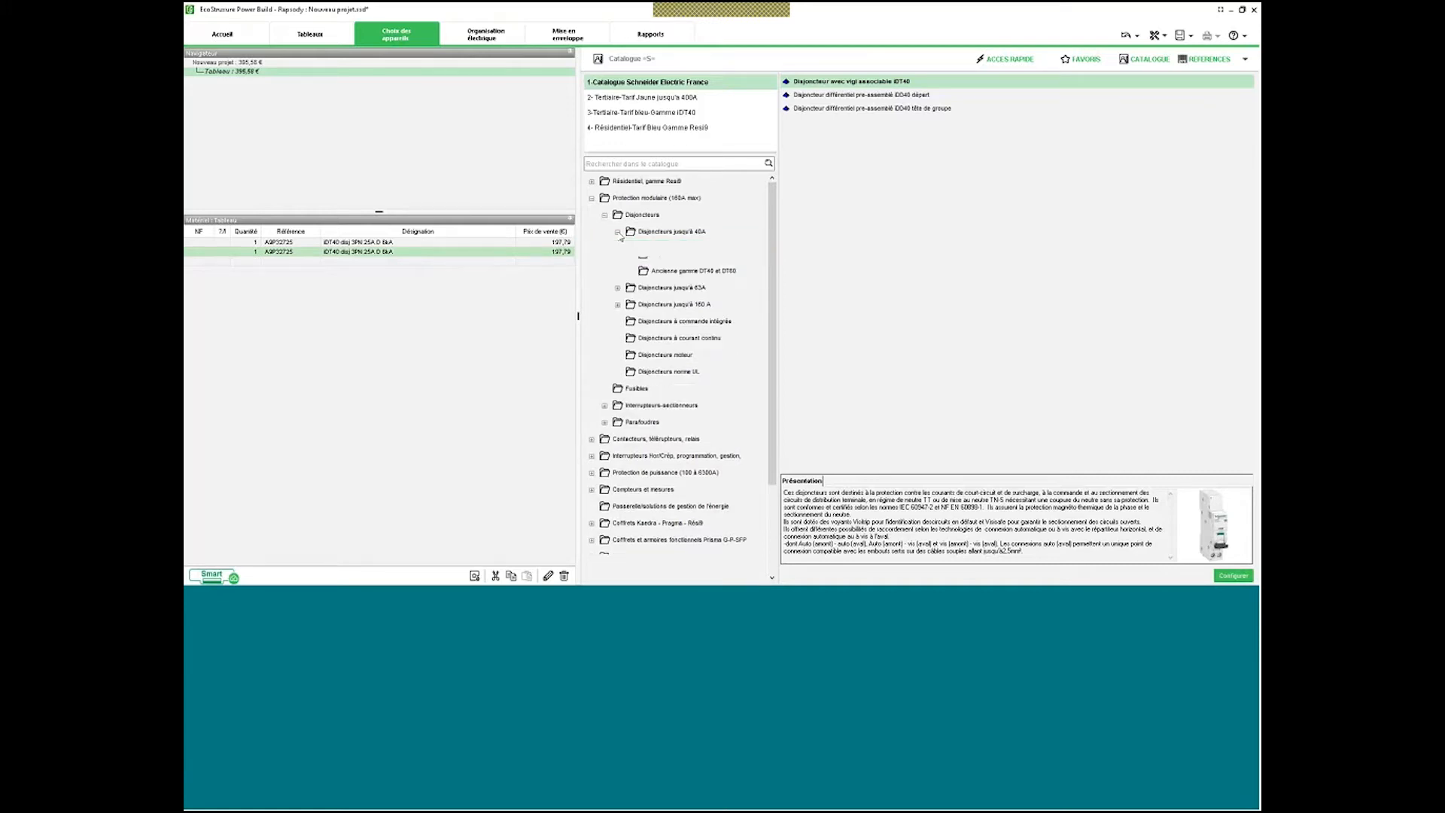
left_click(605, 216)
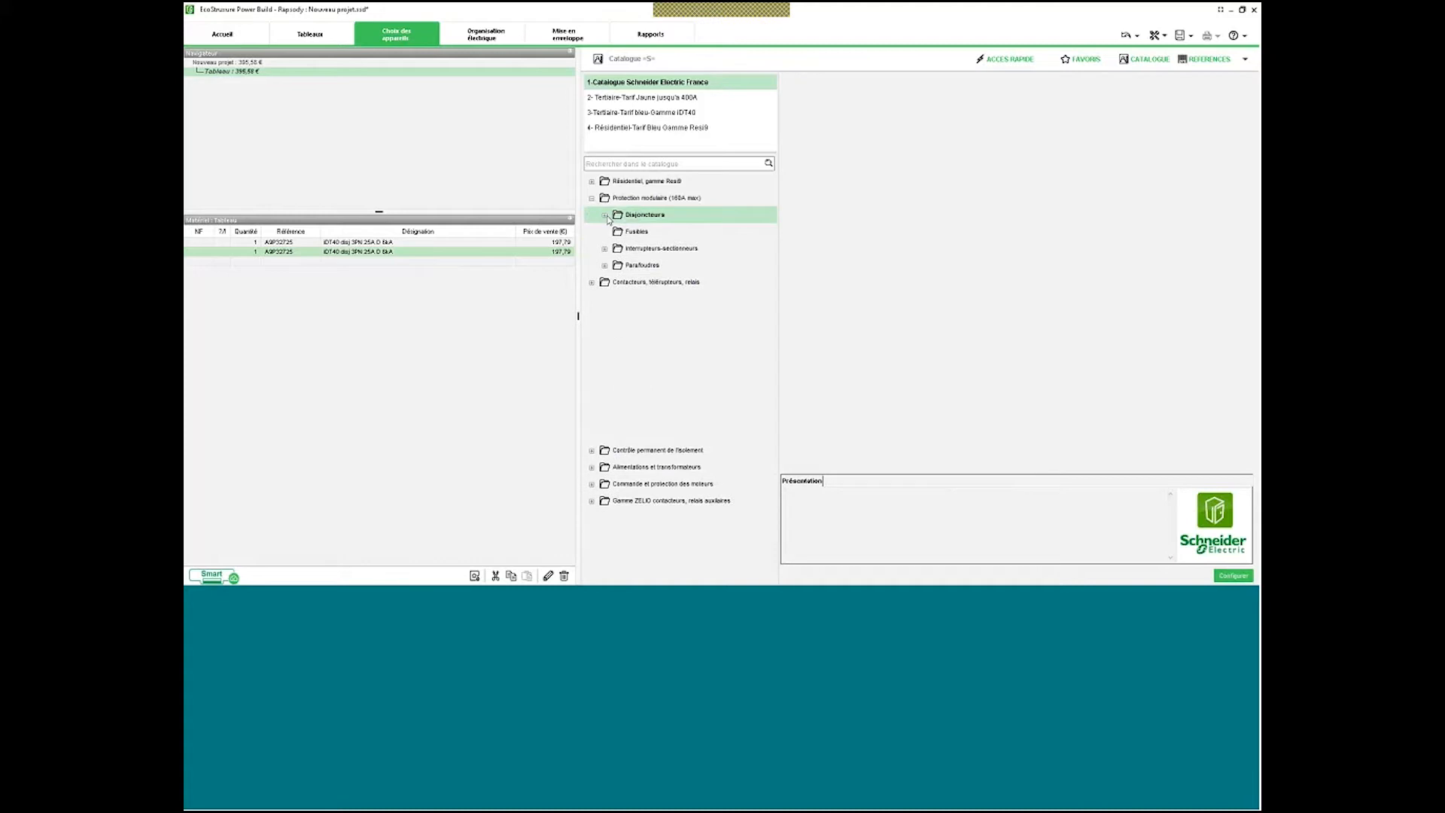
left_click(593, 198)
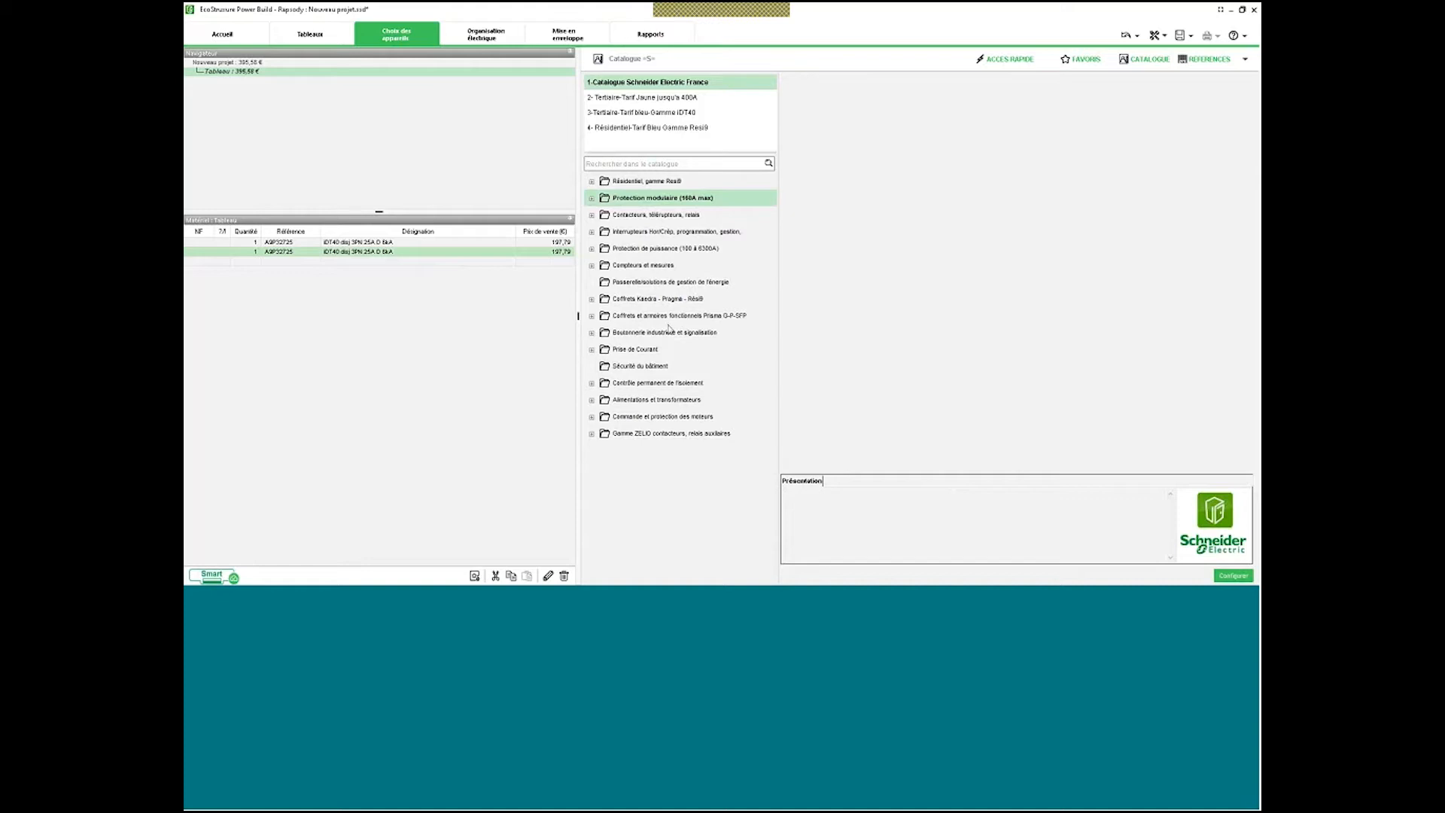
left_click(590, 334)
left_click(591, 334)
left_click(653, 367)
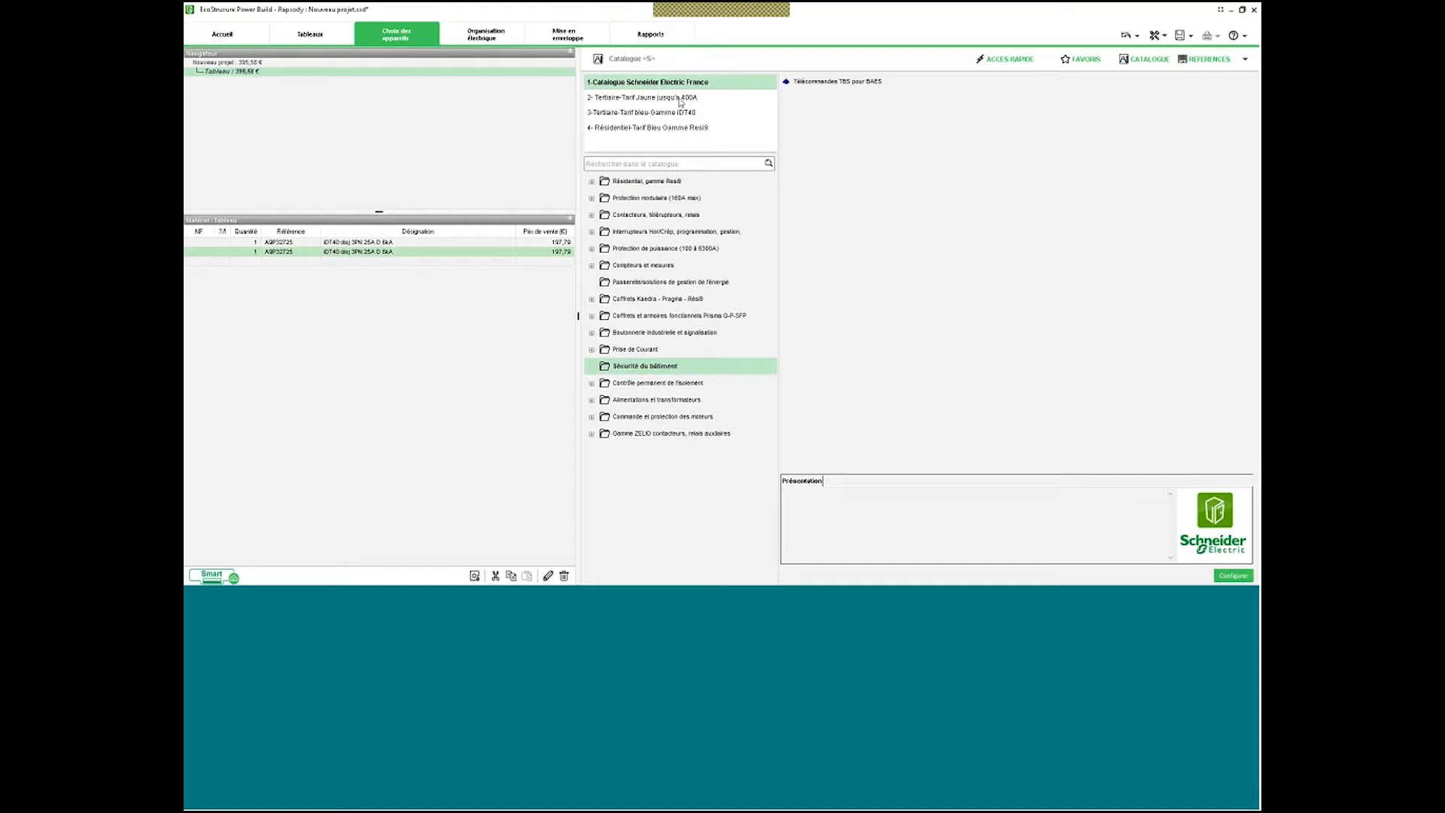
Switch to the Tertiaire-Tarif Jaune jusqu'à 400A catalogue and view the Schneider Electric reference selection list.
left_click(640, 97)
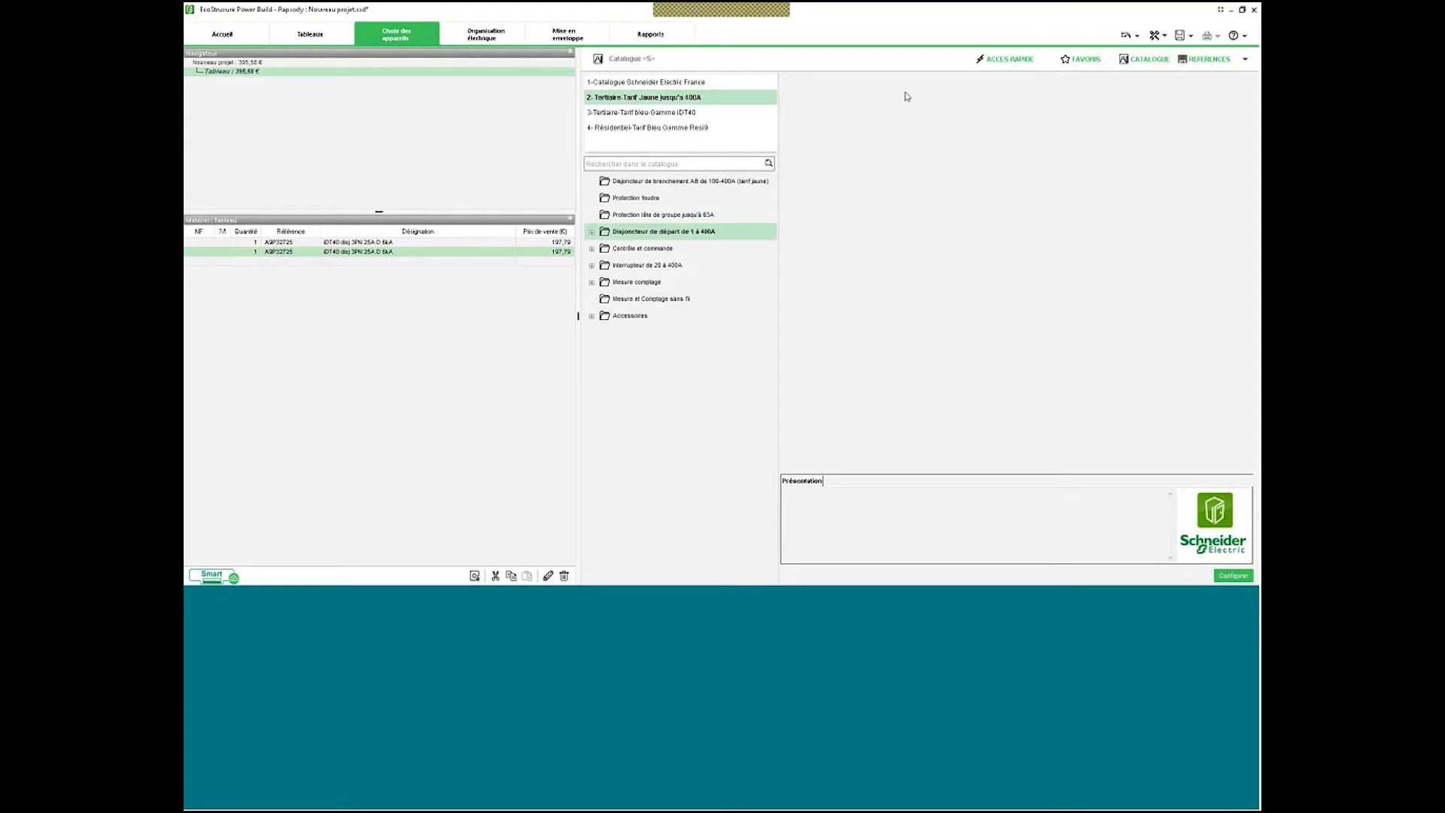
left_click(988, 64)
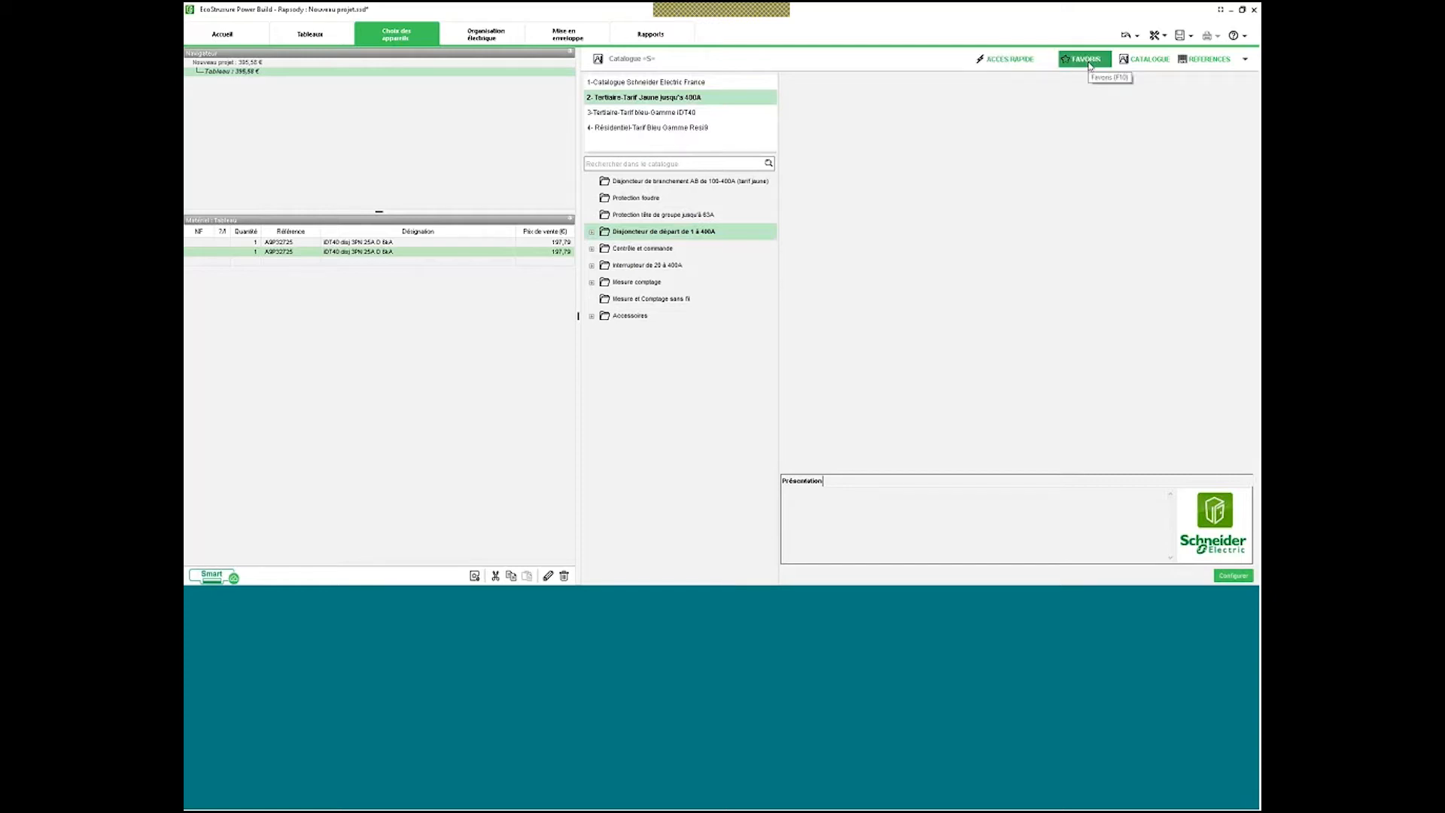
left_click(1205, 65)
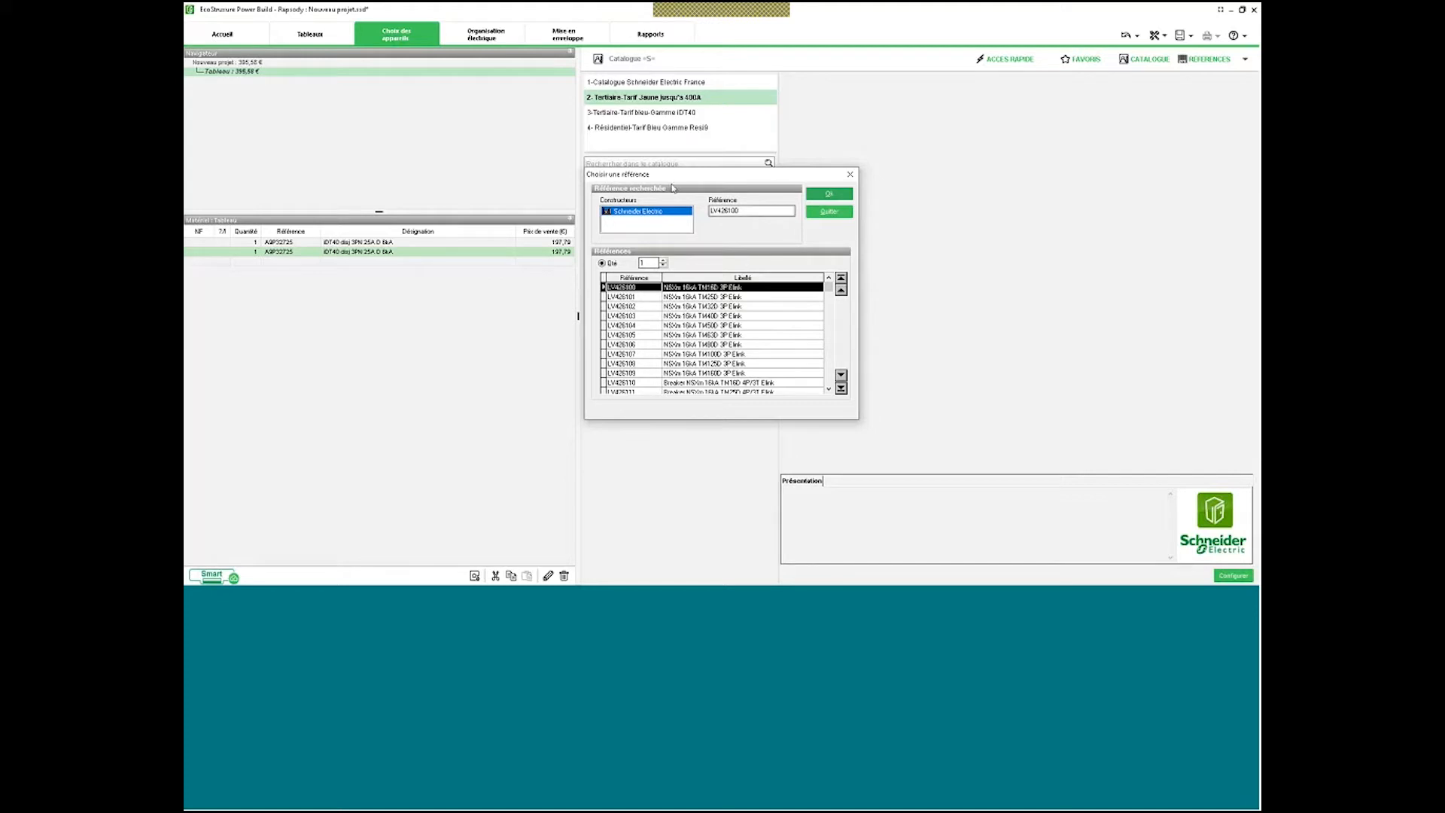
left_click(844, 213)
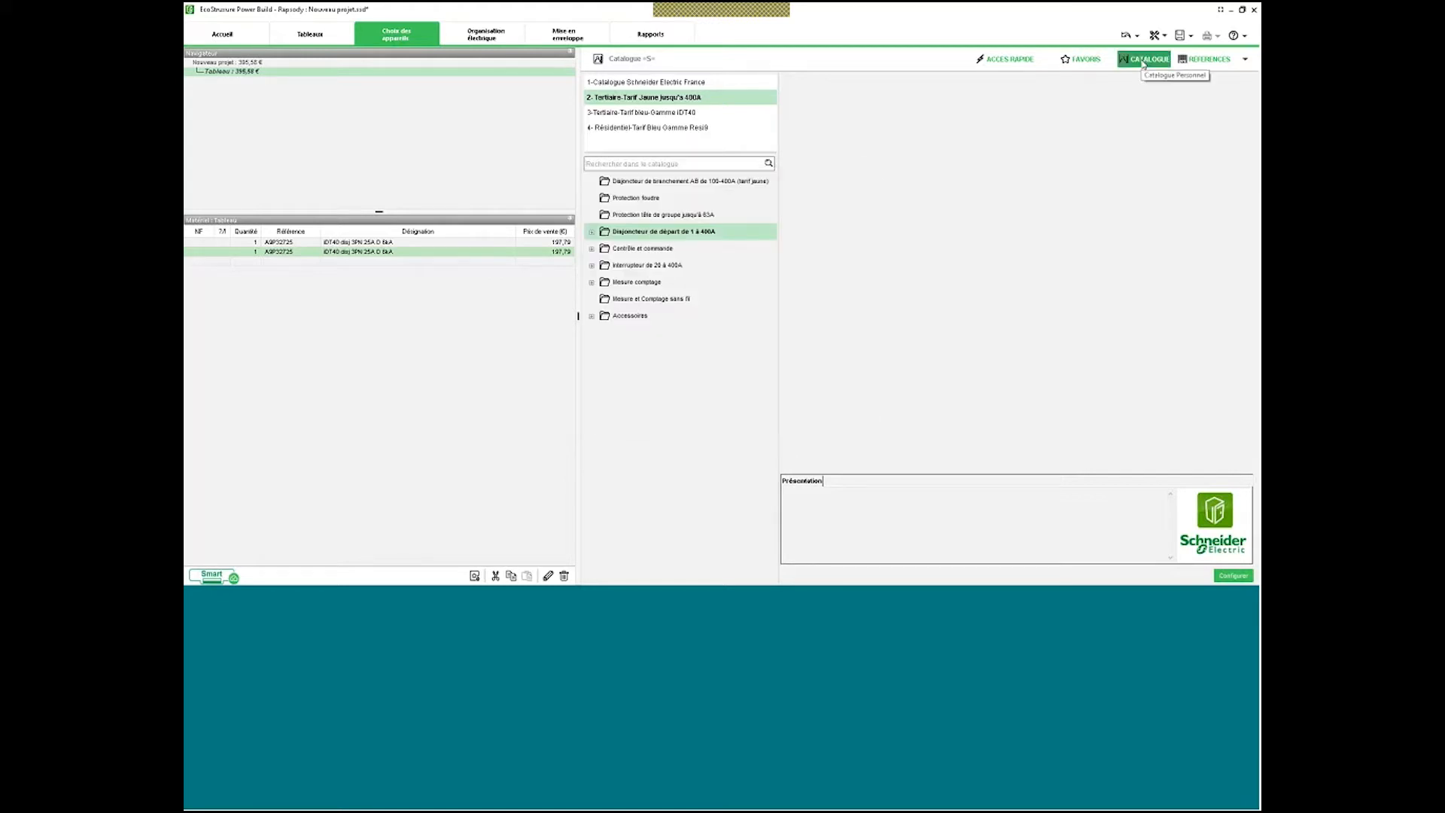
View the personal catalogue's Socomec entry and its options for managing manufacturers, families, chapters and references.
left_click(1142, 63)
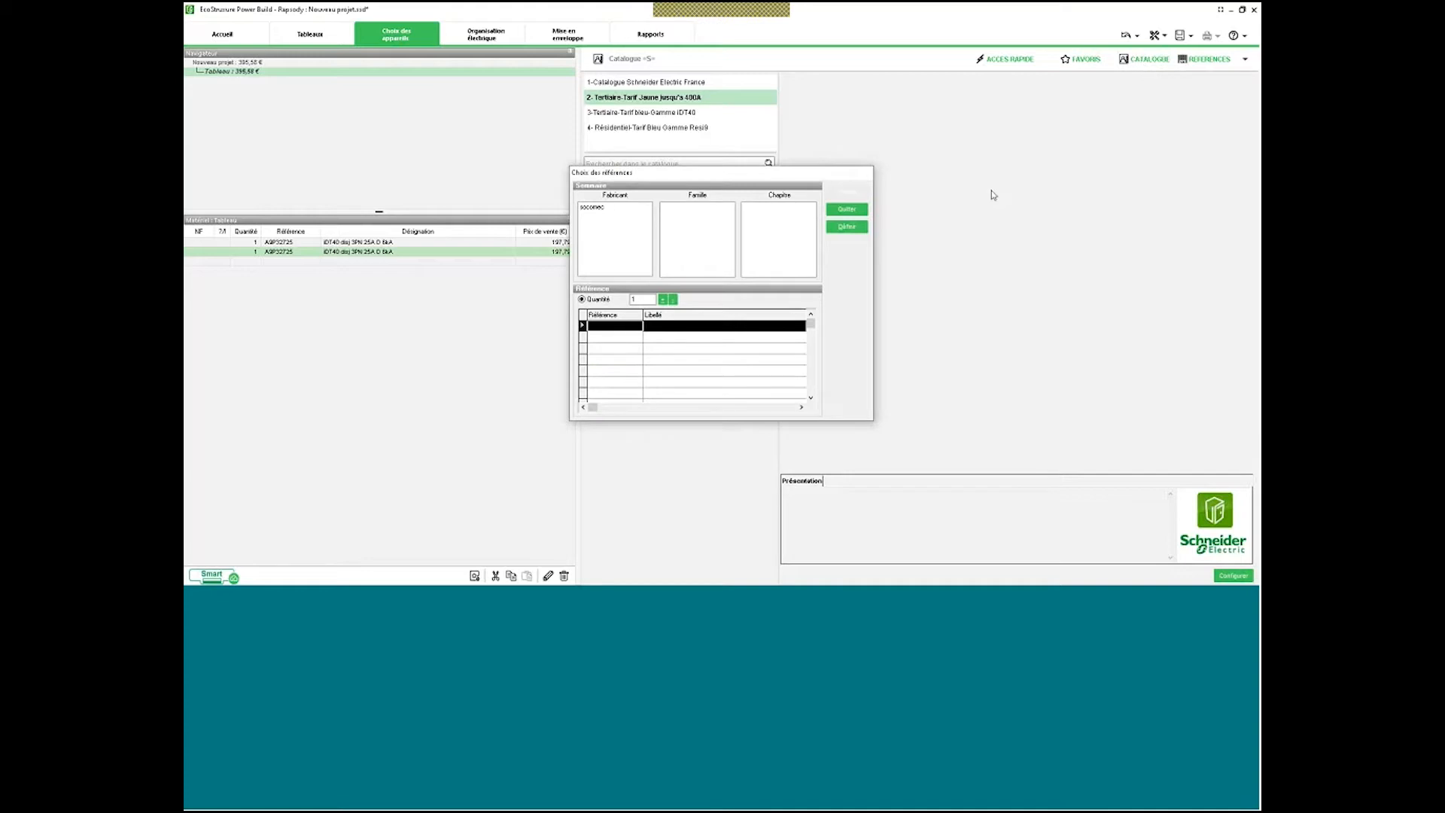
left_click(597, 207)
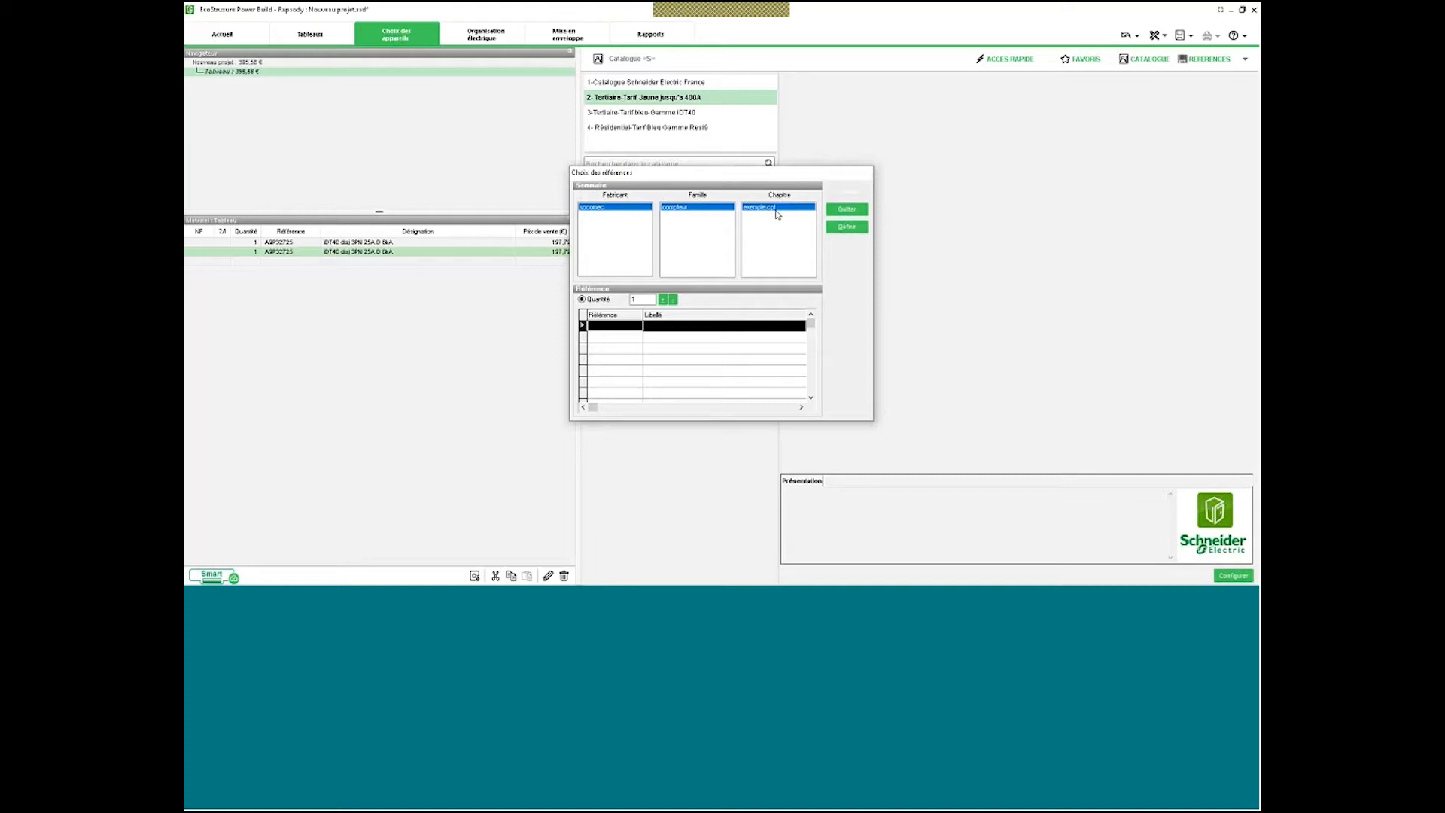
left_click(862, 229)
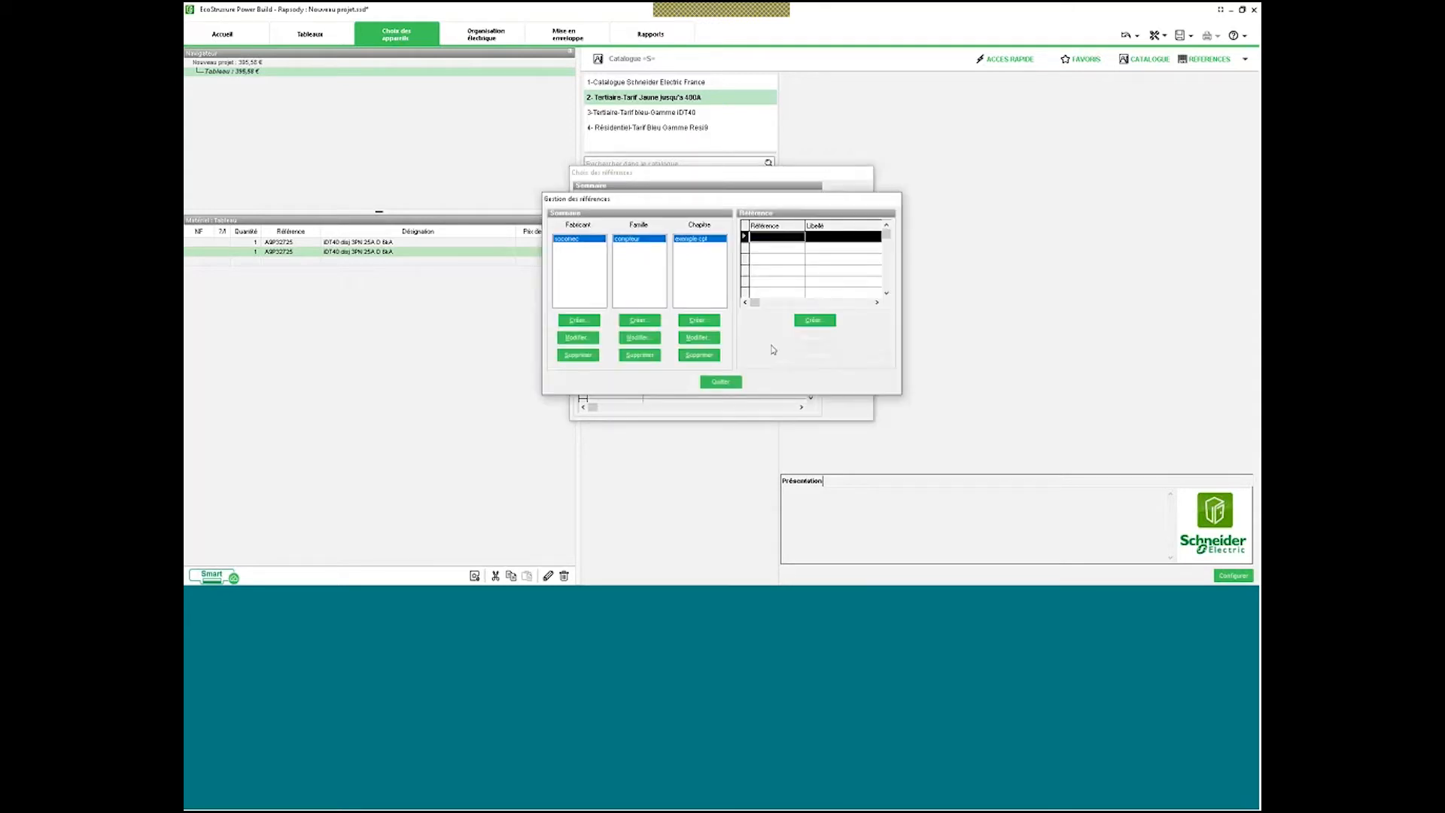
left_click(720, 381)
left_click(855, 210)
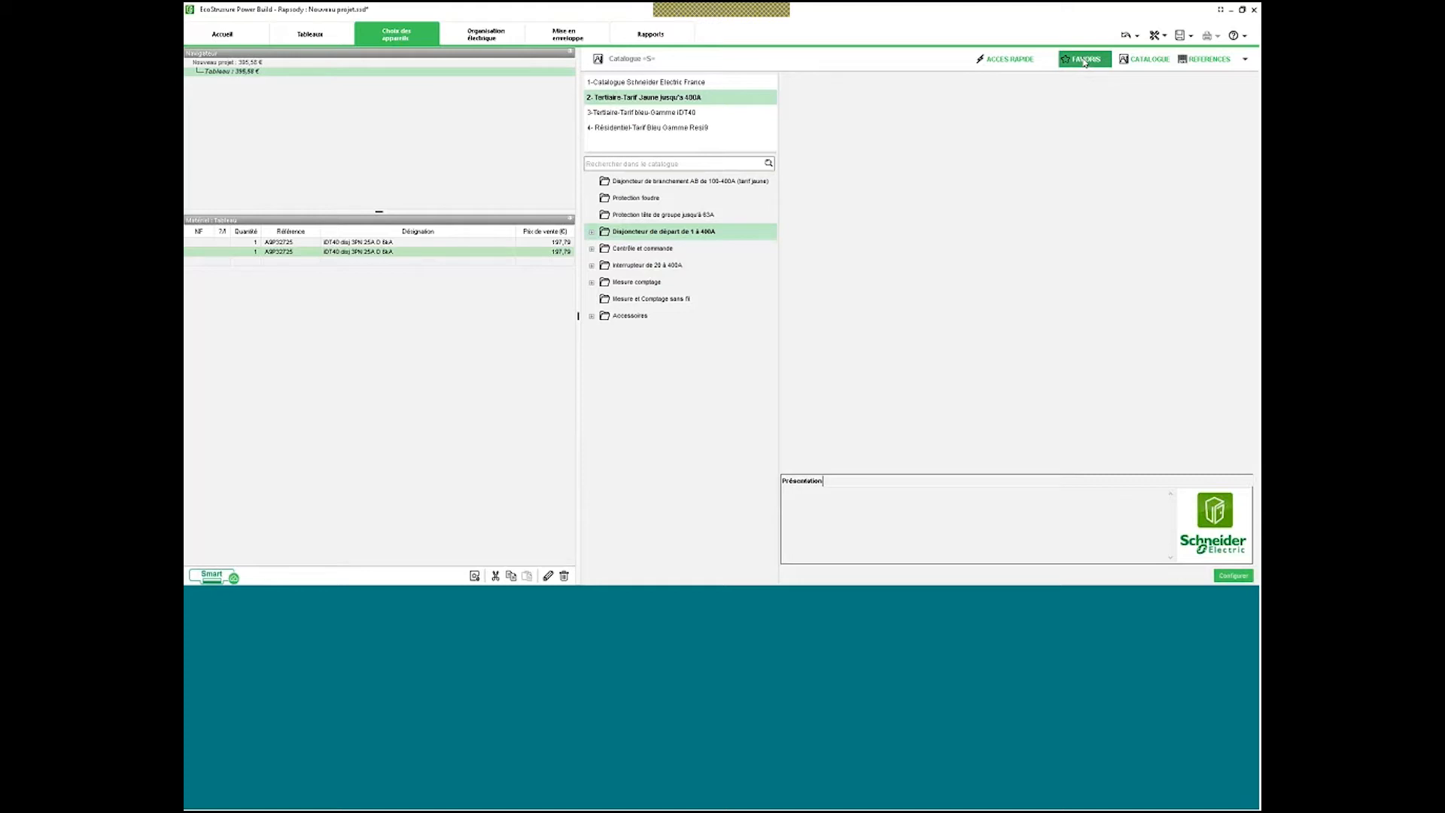
Examine the ARMOIRE and Arrivée disj. de branchement favourites, including the references inside the NSX100-630A breaker entries.
left_click(1084, 61)
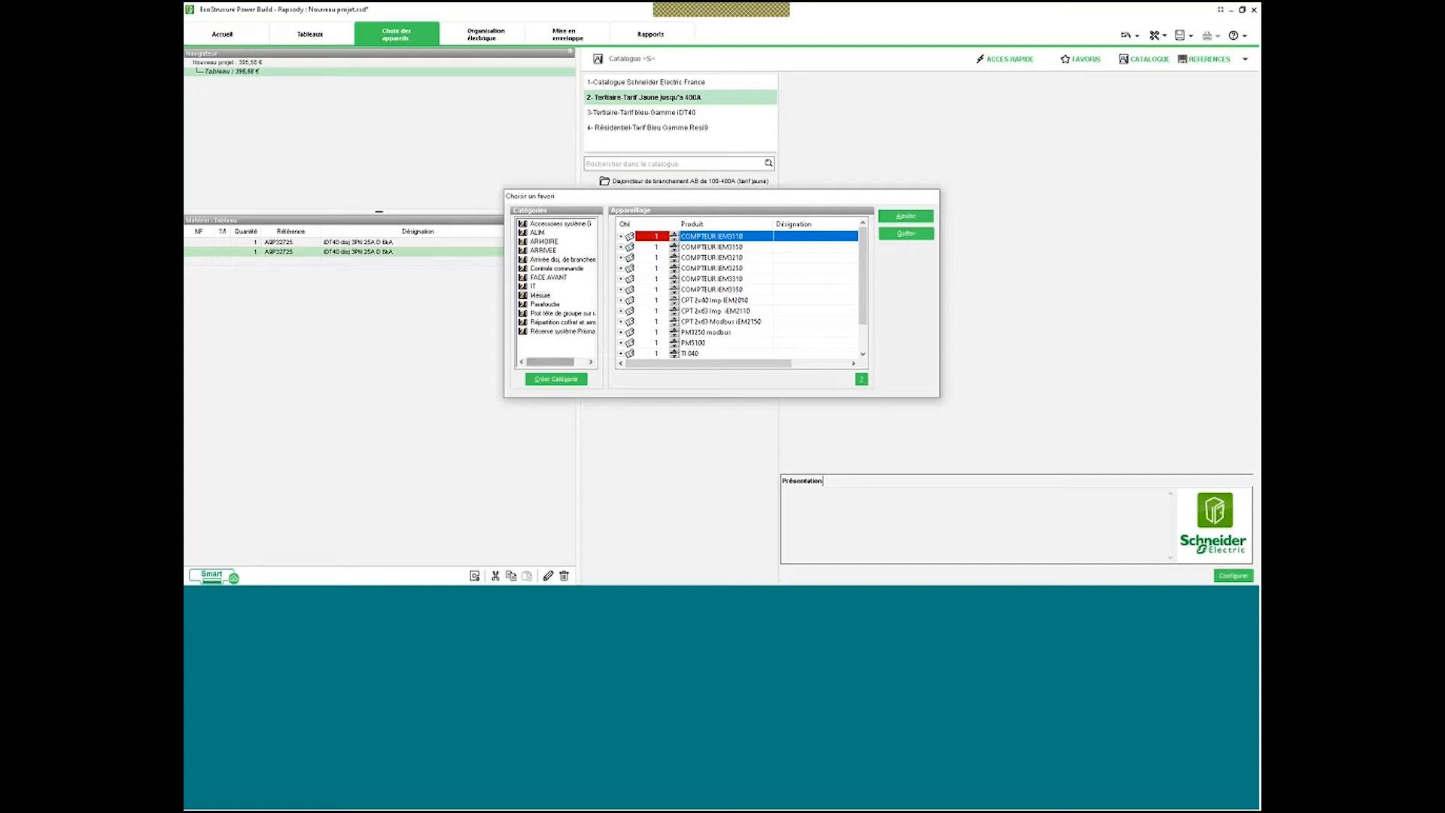
left_click(551, 241)
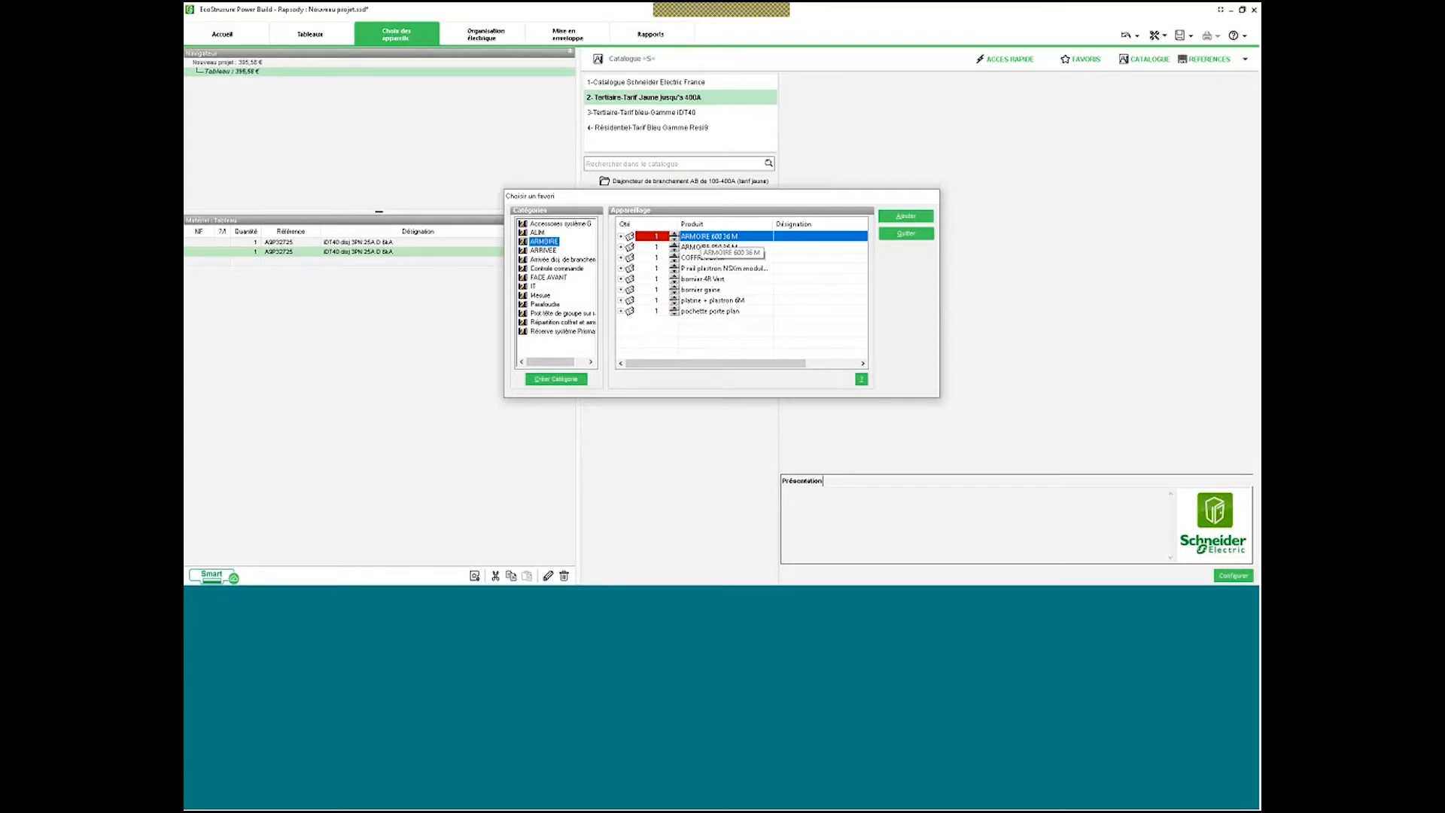
left_click(560, 259)
left_click_drag(773, 224, 837, 223)
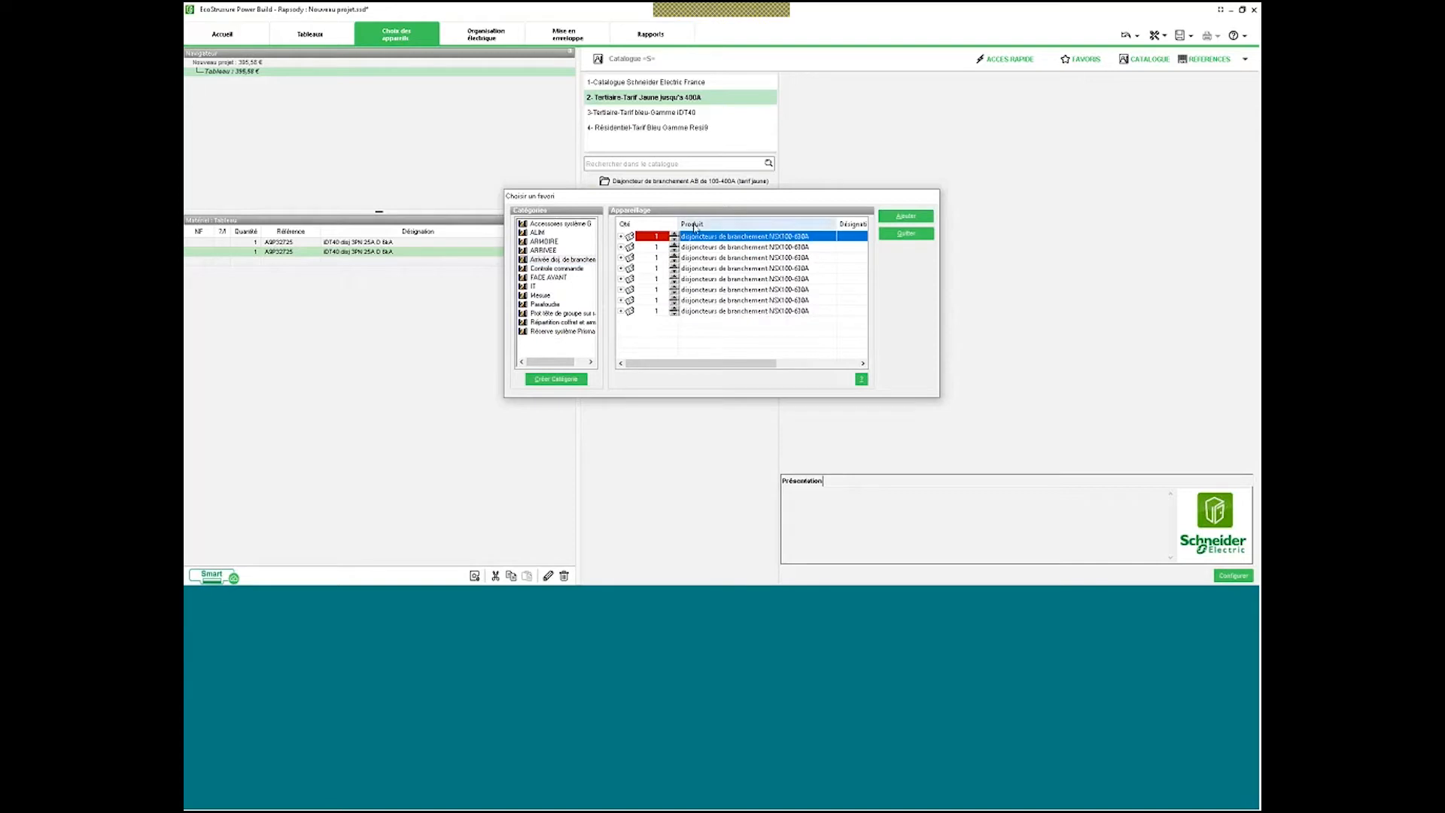
left_click(621, 236)
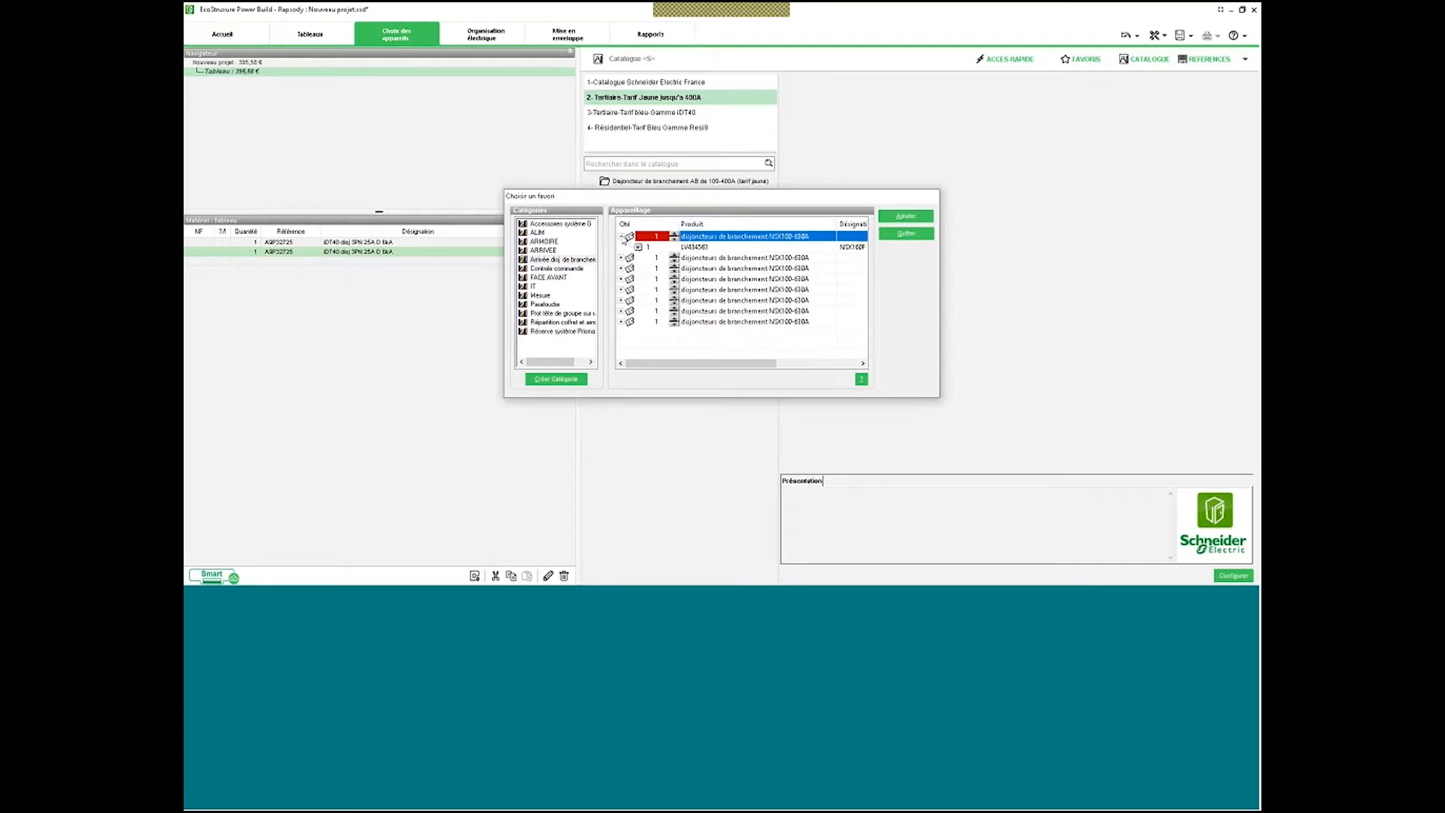
left_click(621, 247)
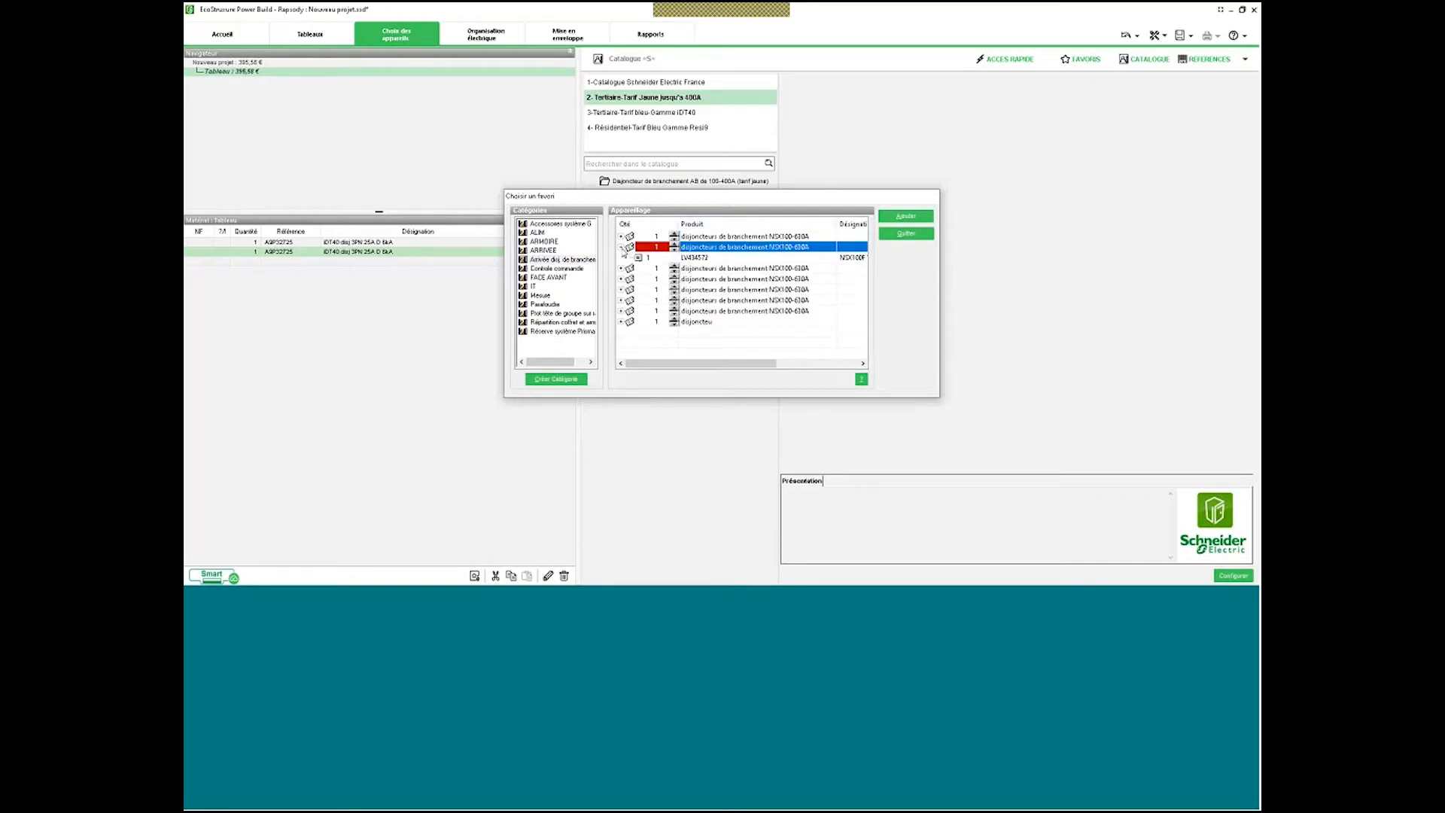
left_click(621, 257)
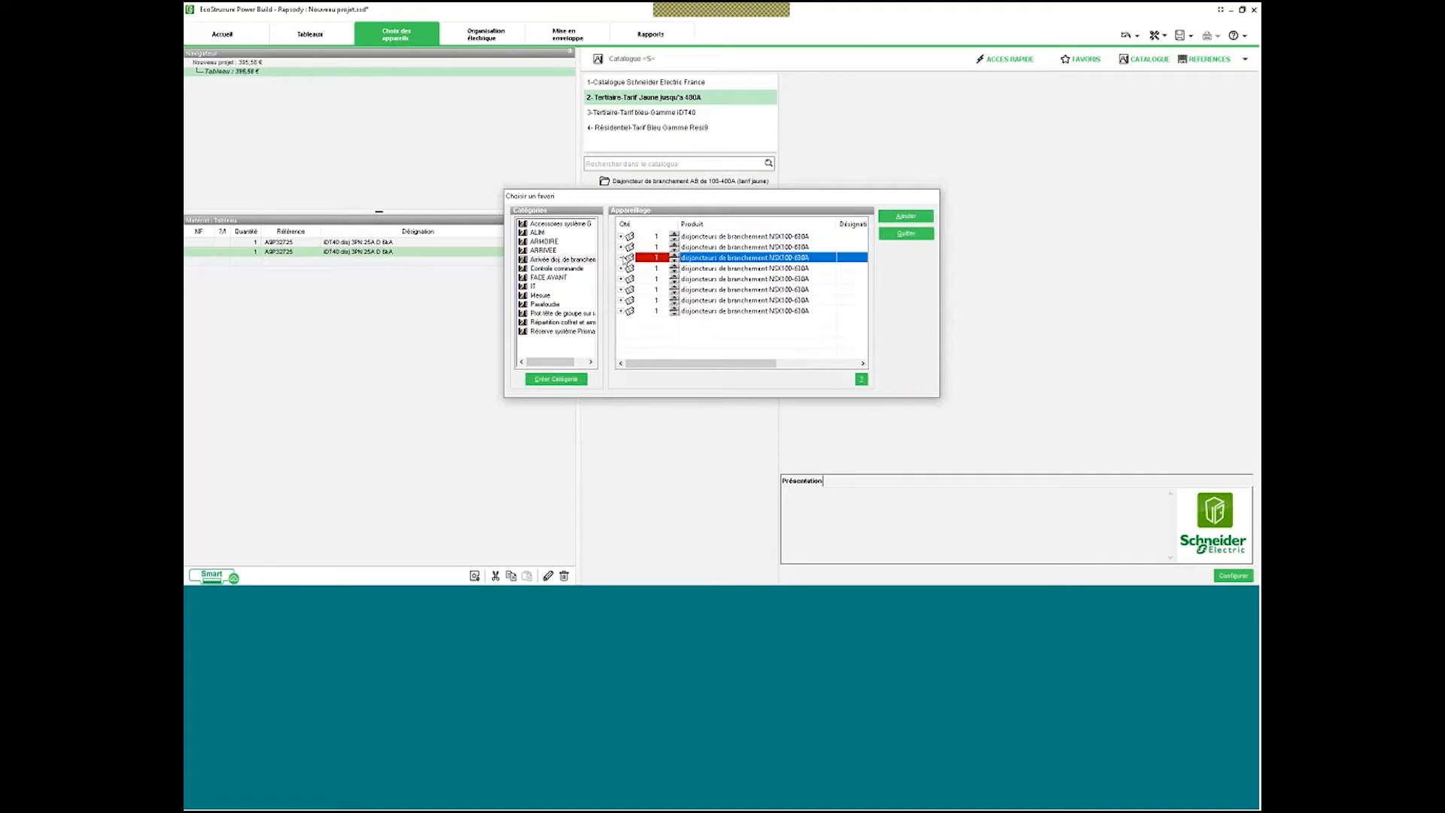
left_click(621, 269)
left_click(621, 269)
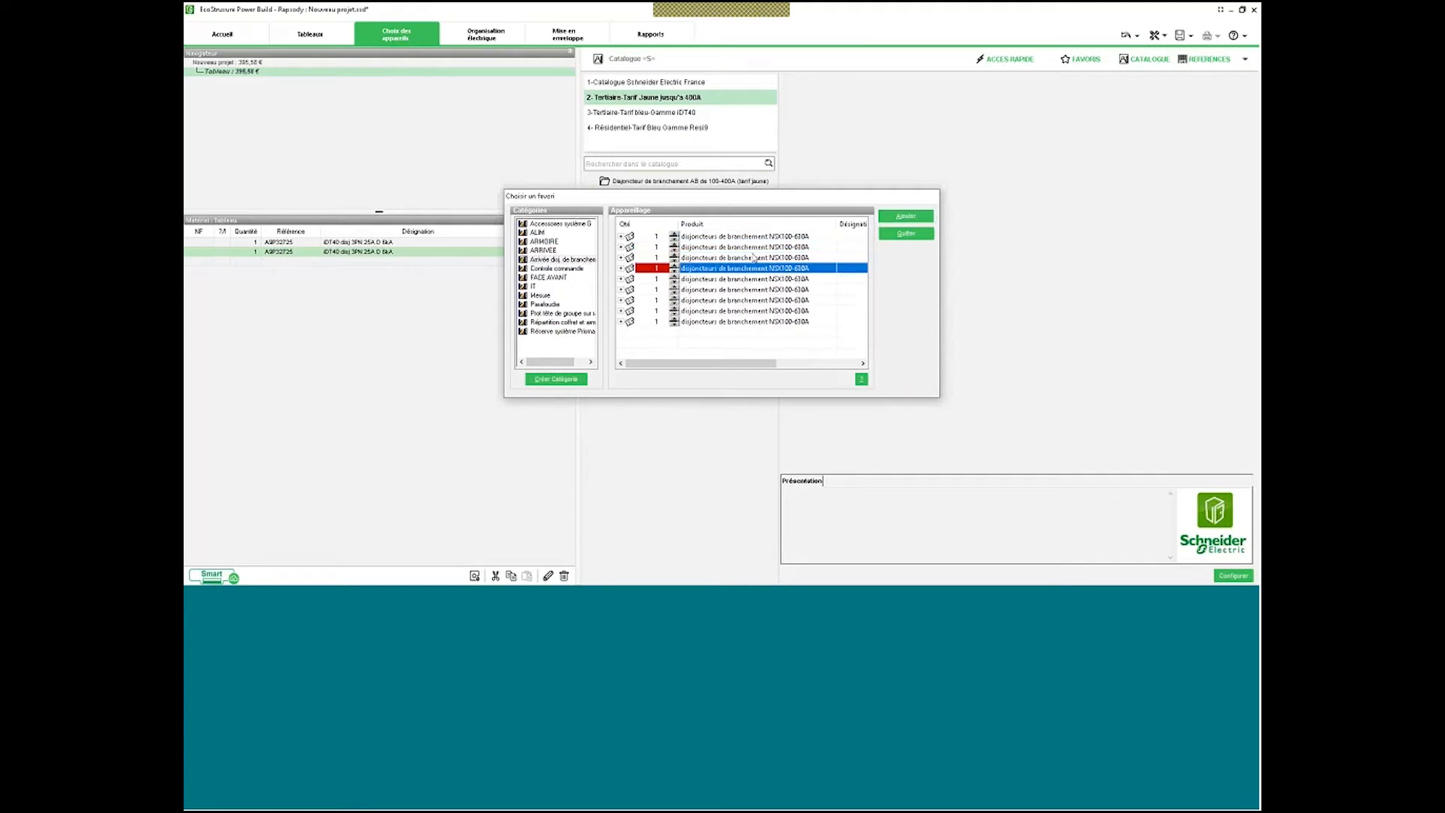
left_click(908, 234)
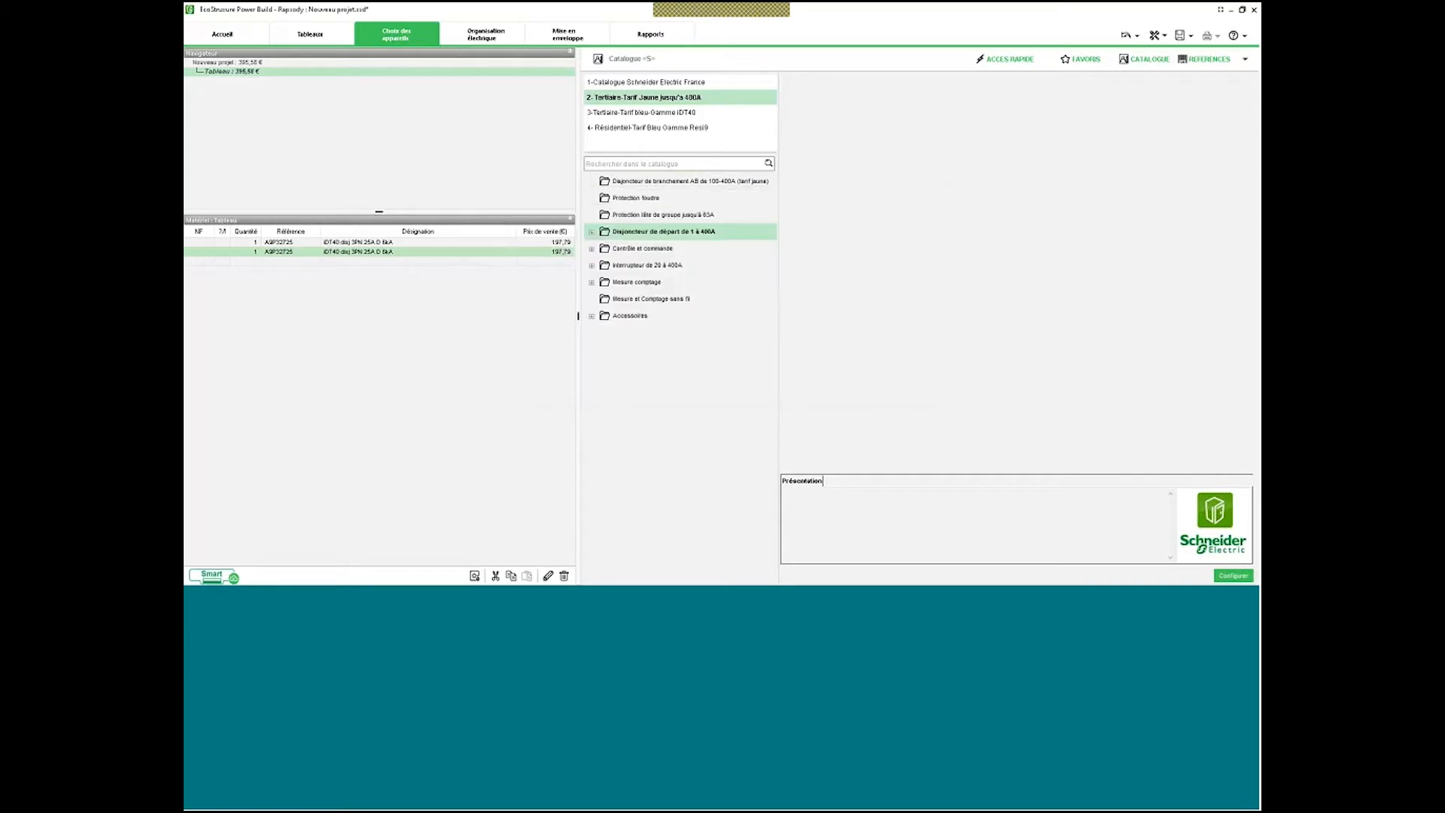
View the favourites list again and the quick-access reference entry dialog without adding anything.
left_click(1084, 63)
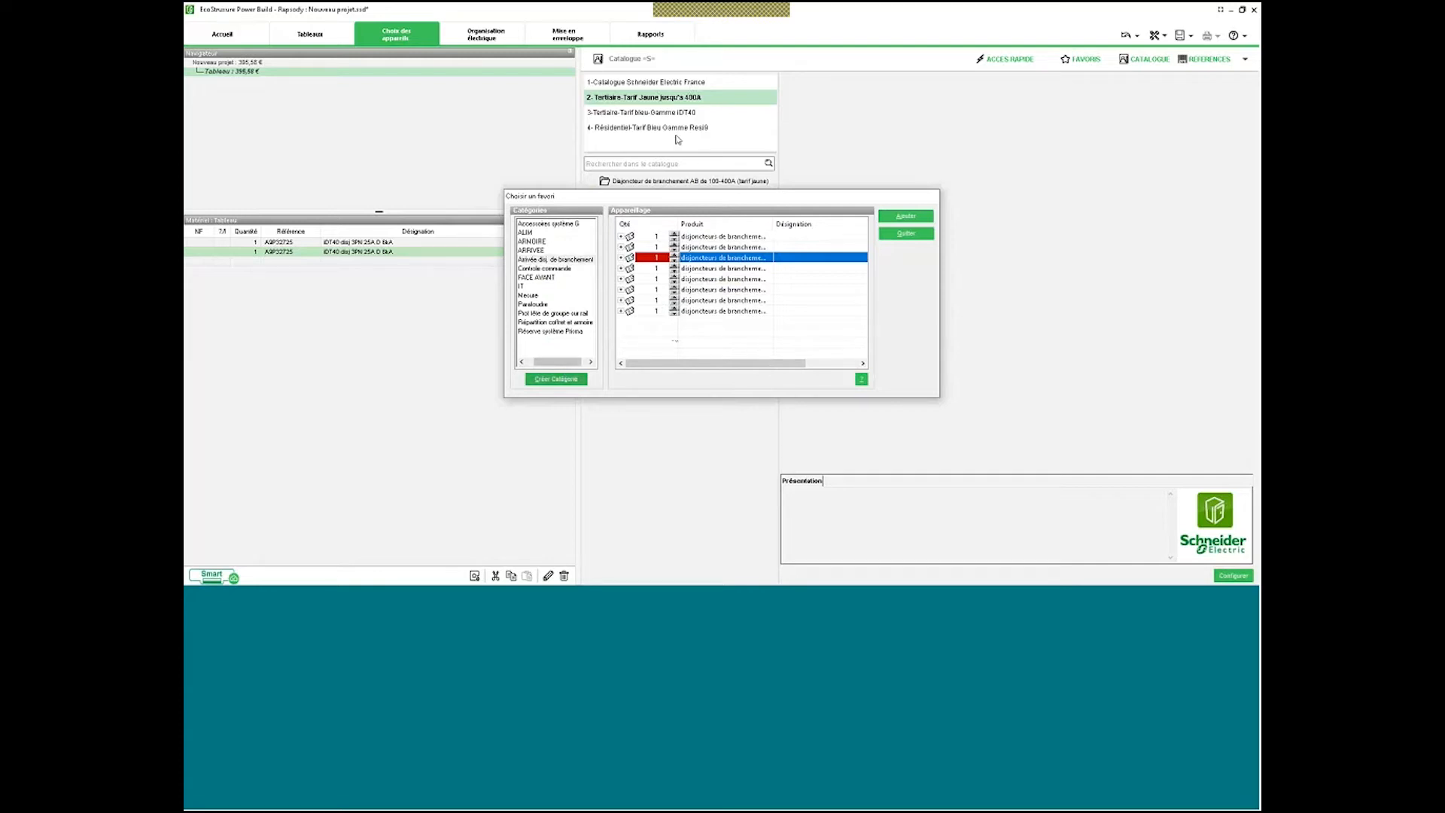
left_click(907, 235)
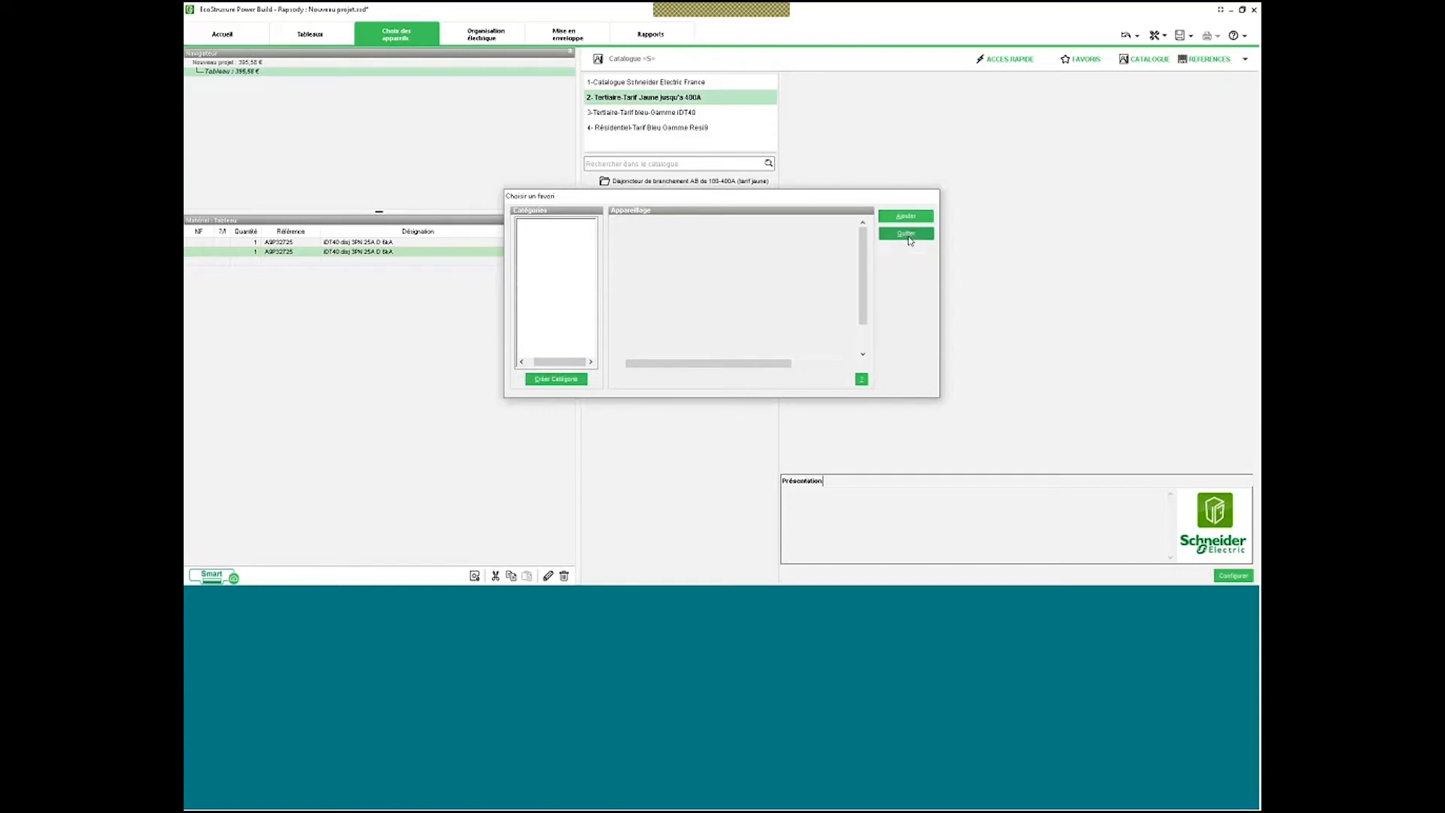
left_click(1005, 60)
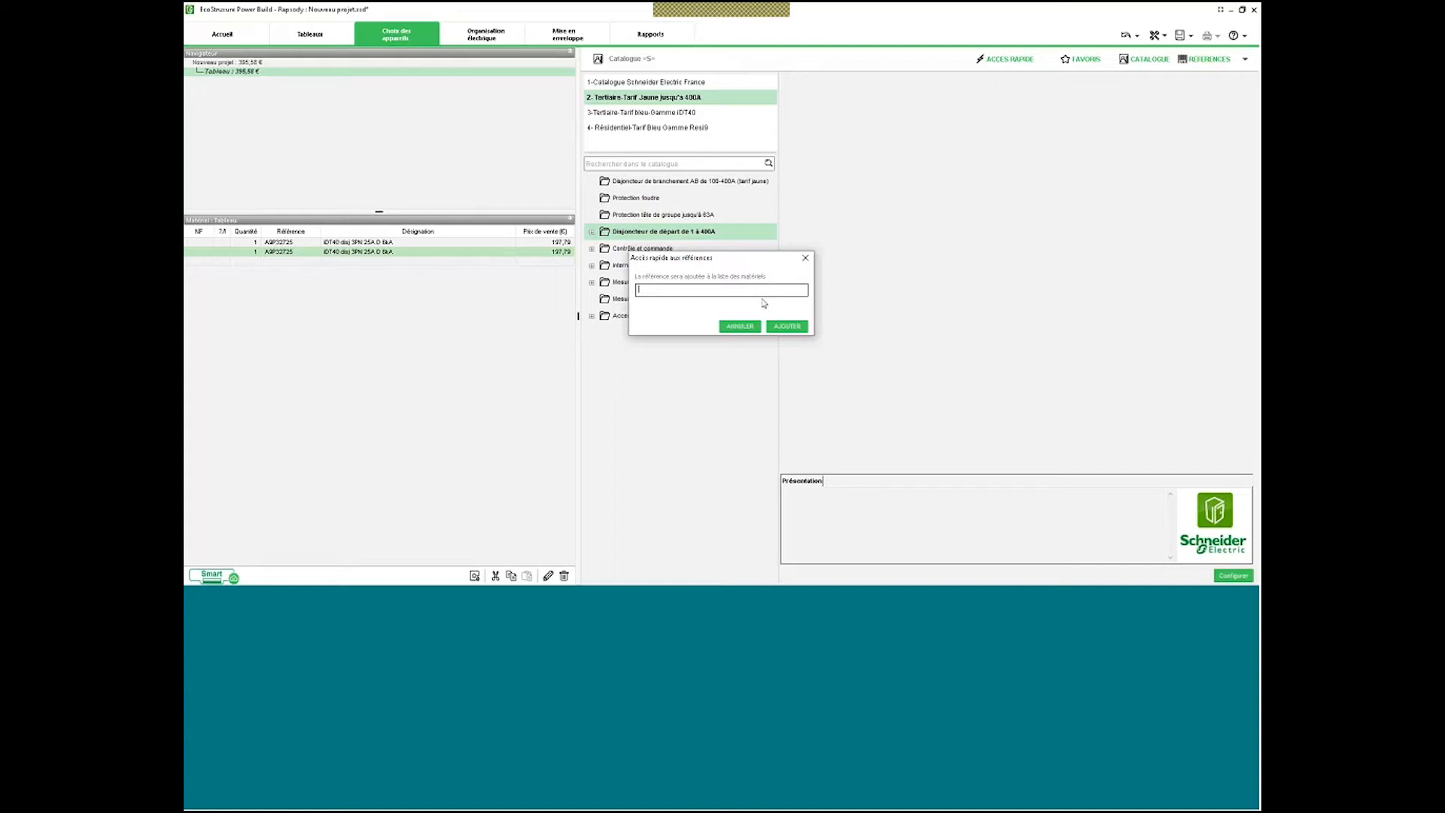
left_click(740, 327)
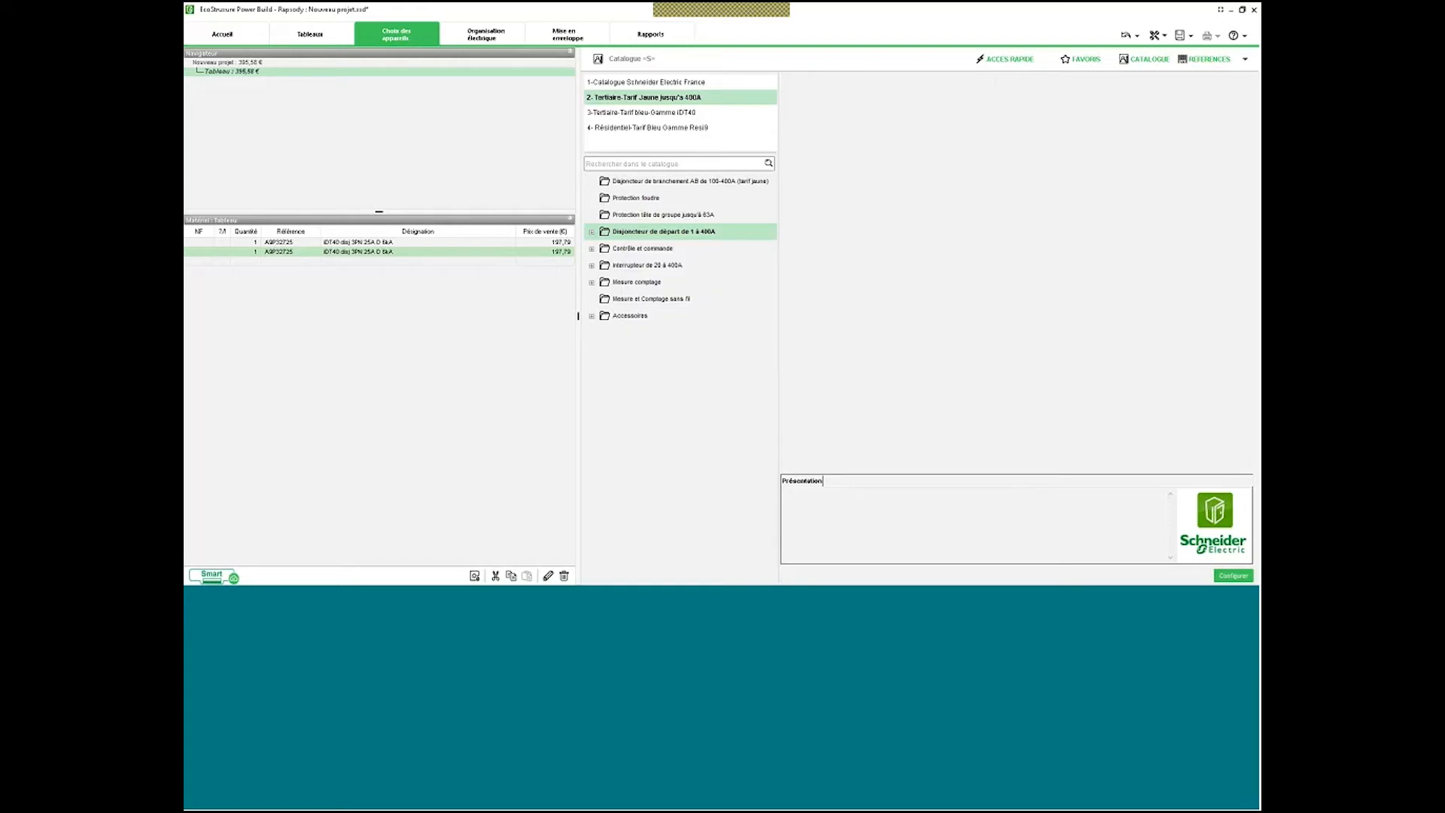
Change the first iDT40 breaker to 4,5 kA, curve C, and add a 25 A, 30 mA type AC Vigi block and a PowerTag energy sensor.
double_click(296, 247)
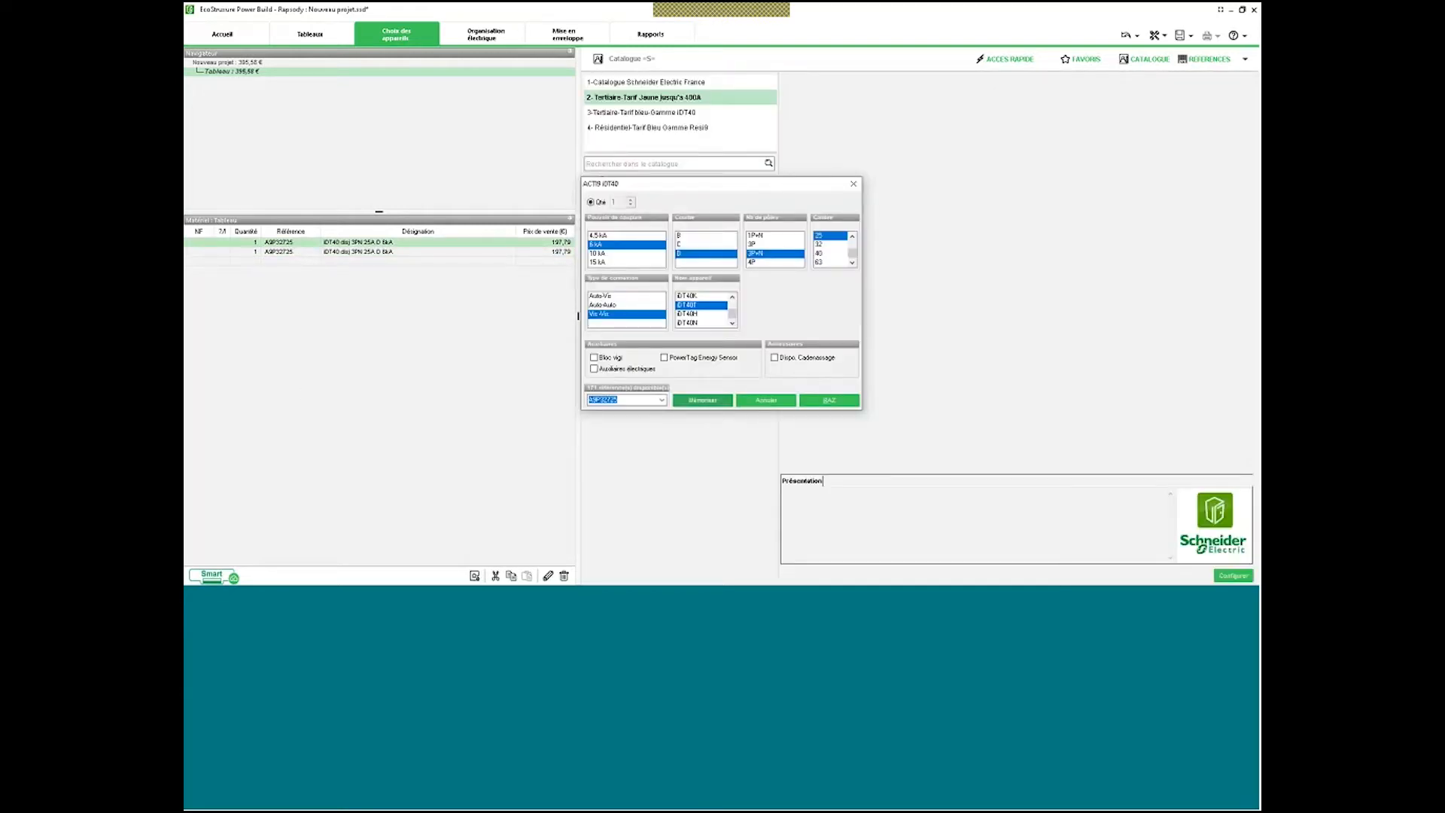
left_click(634, 235)
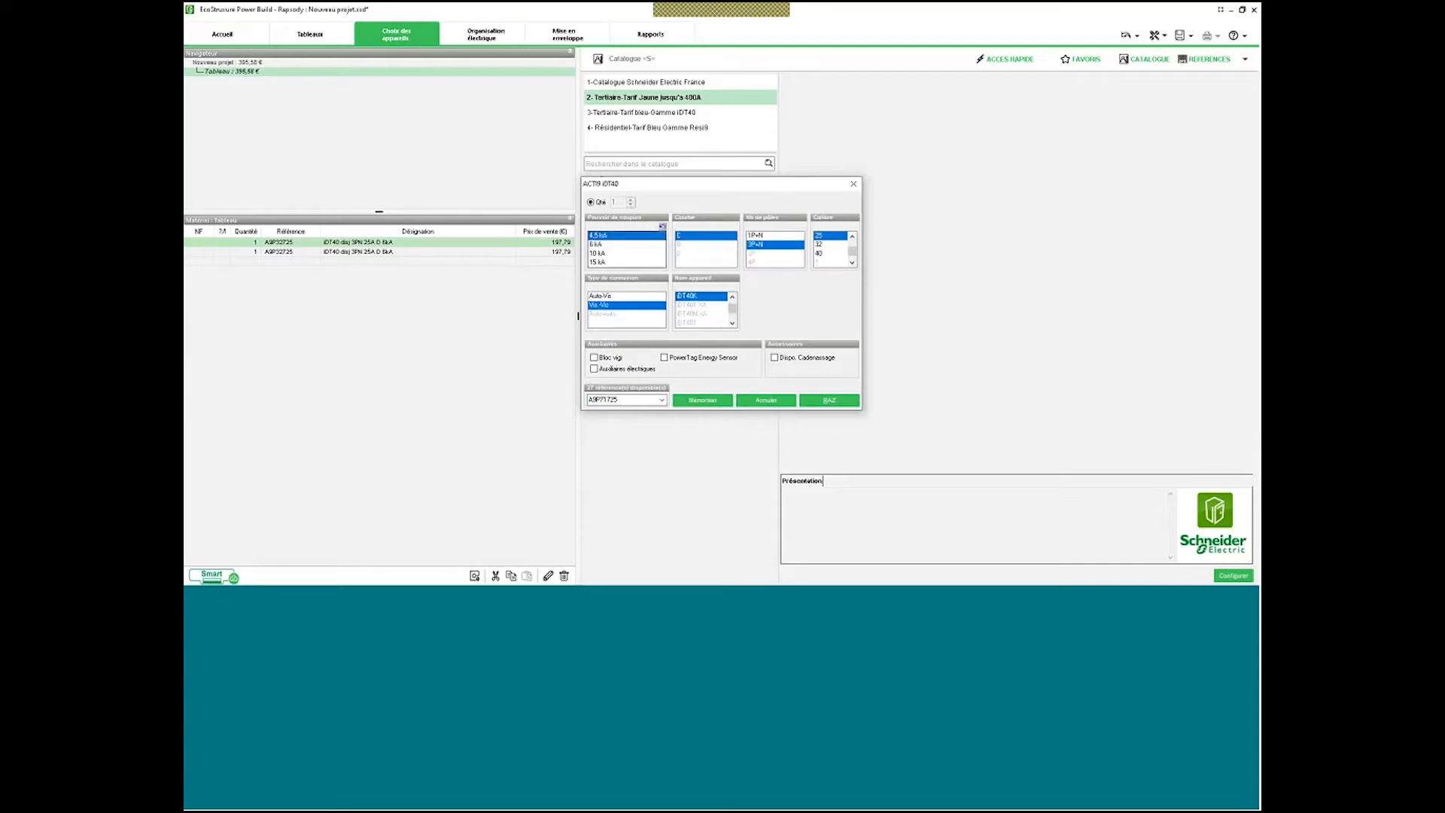
left_click(594, 359)
left_click(699, 400)
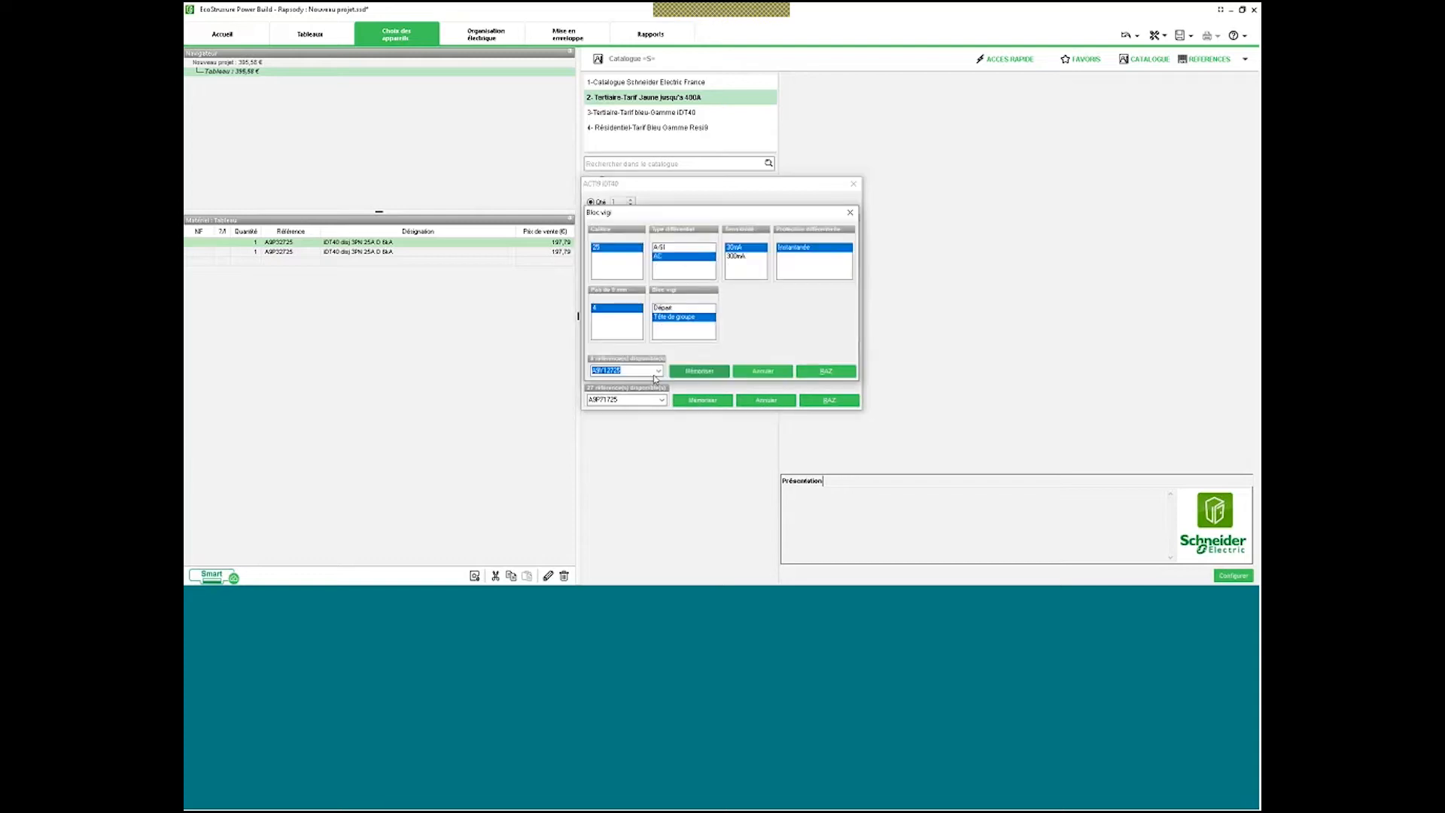
left_click(697, 371)
left_click(700, 344)
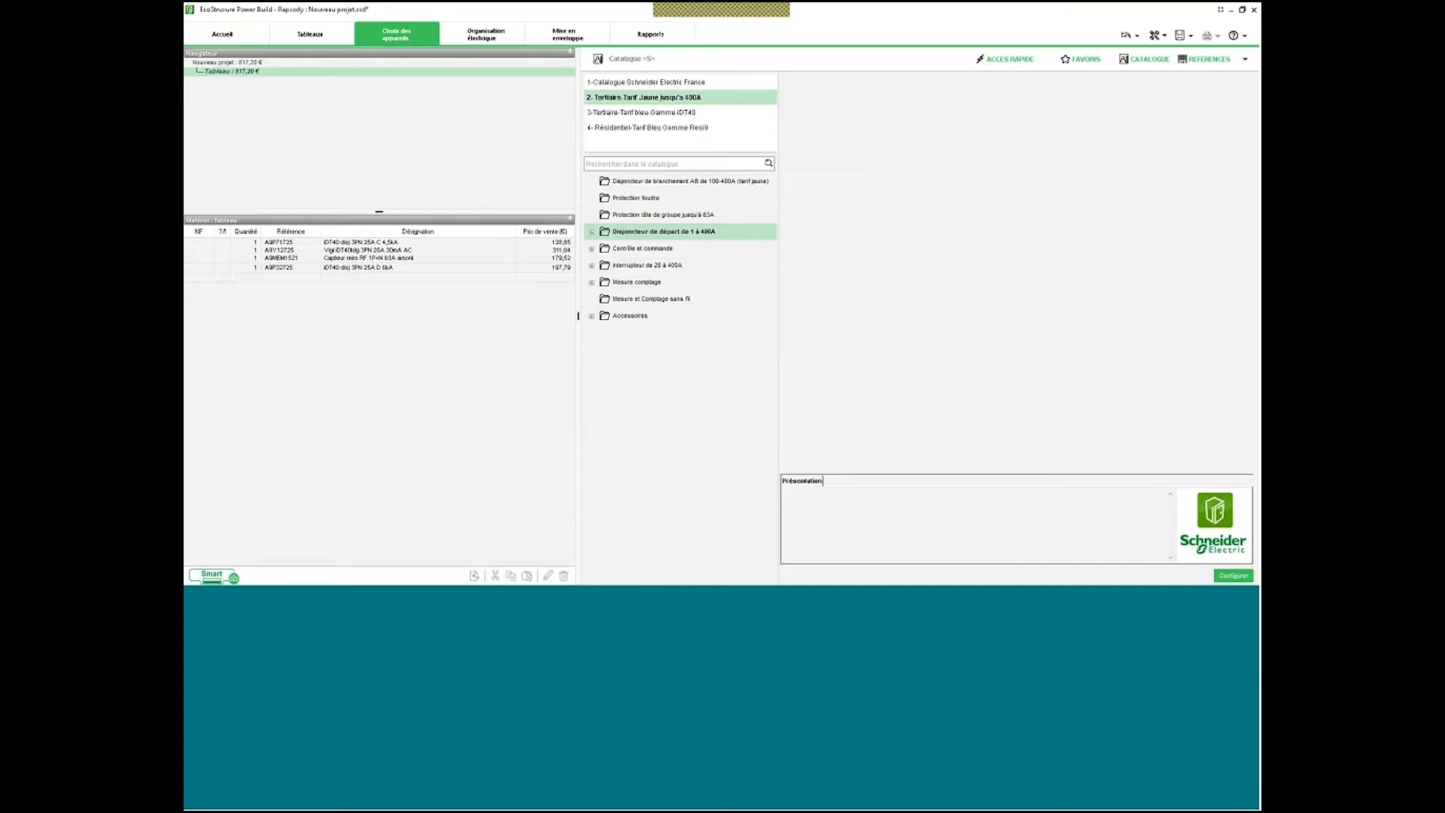
Delete the first breaker with its Vigi block and sensor, and the remaining iDT40 breaker, from the material list.
left_click(340, 259, "shift")
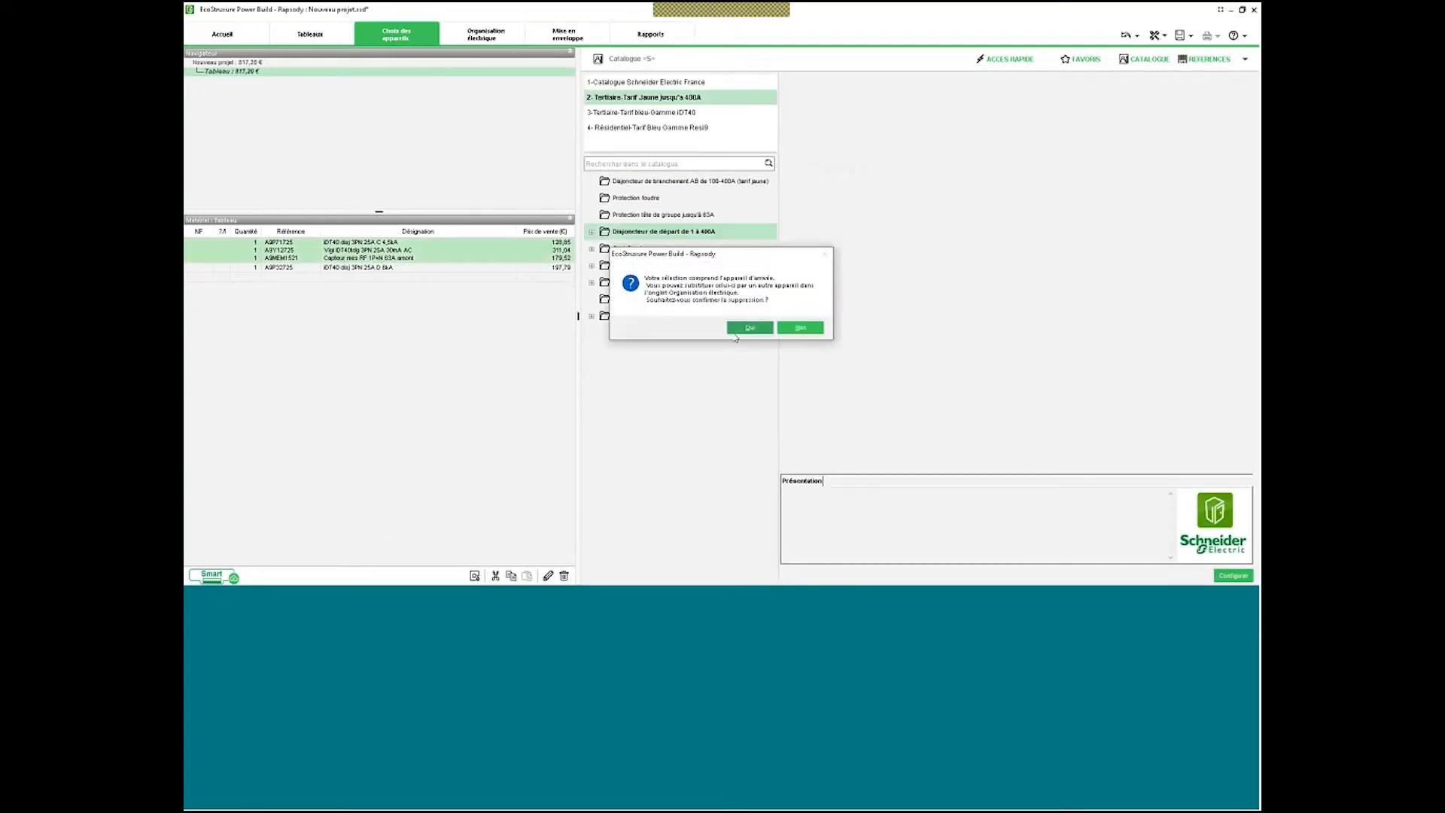
left_click(736, 331)
left_click(416, 243)
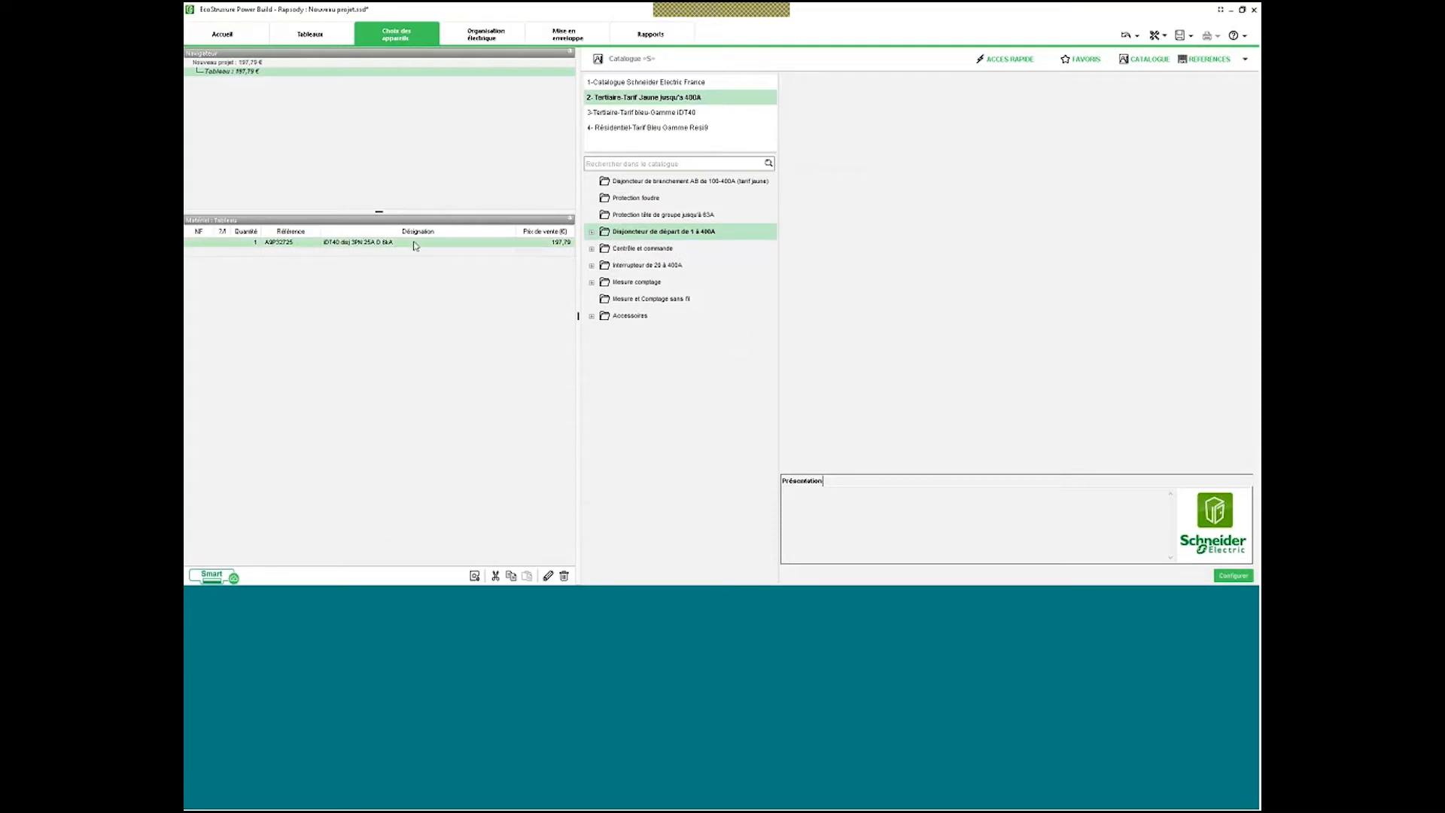
key("Delete")
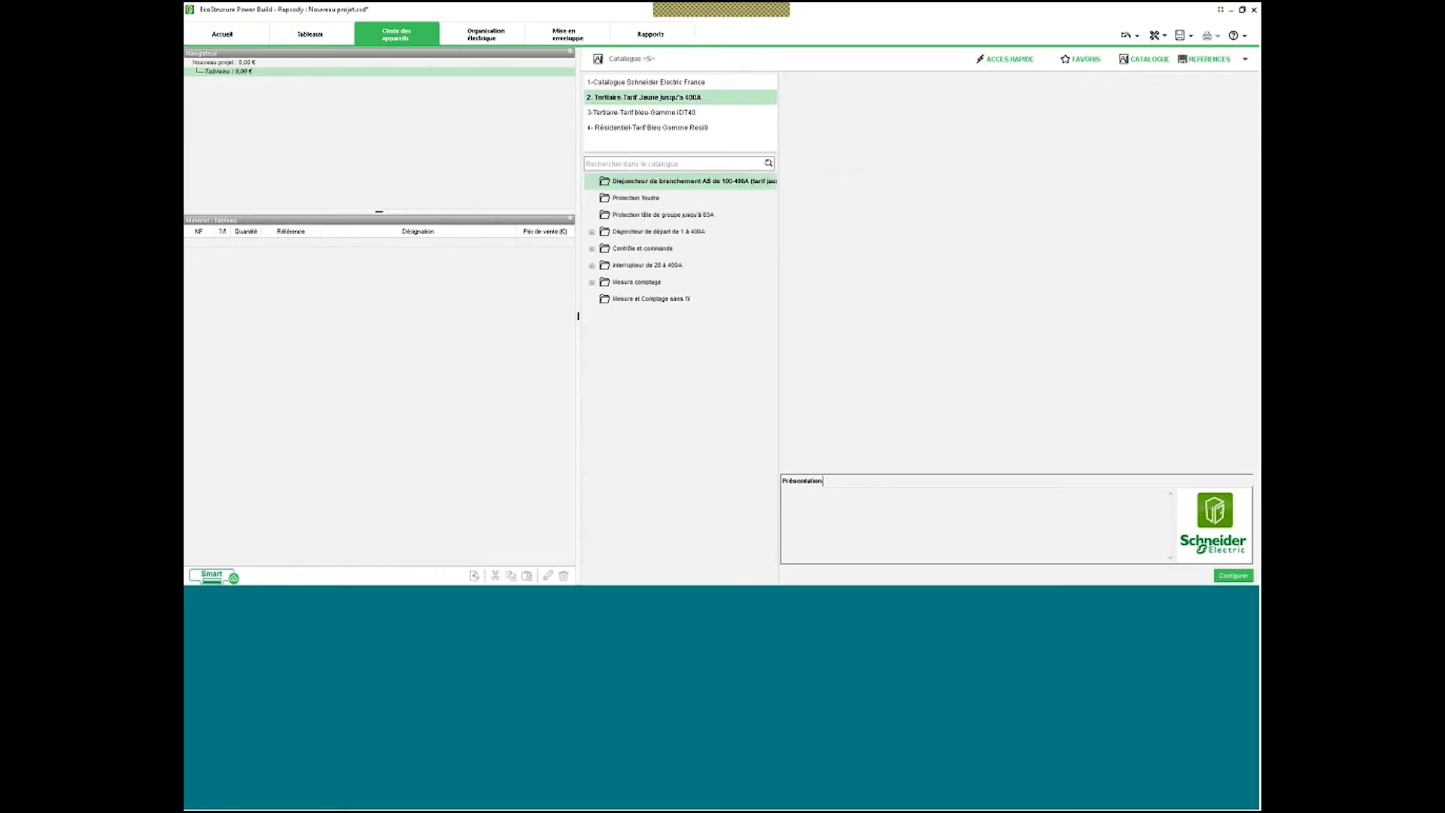
Add a monitored-power NSX400 incomer with integrated Vigi, a 4P 400 A Micrologic 4.3 trip unit and PowerTag NSX, not for assembly.
double_click(850, 82)
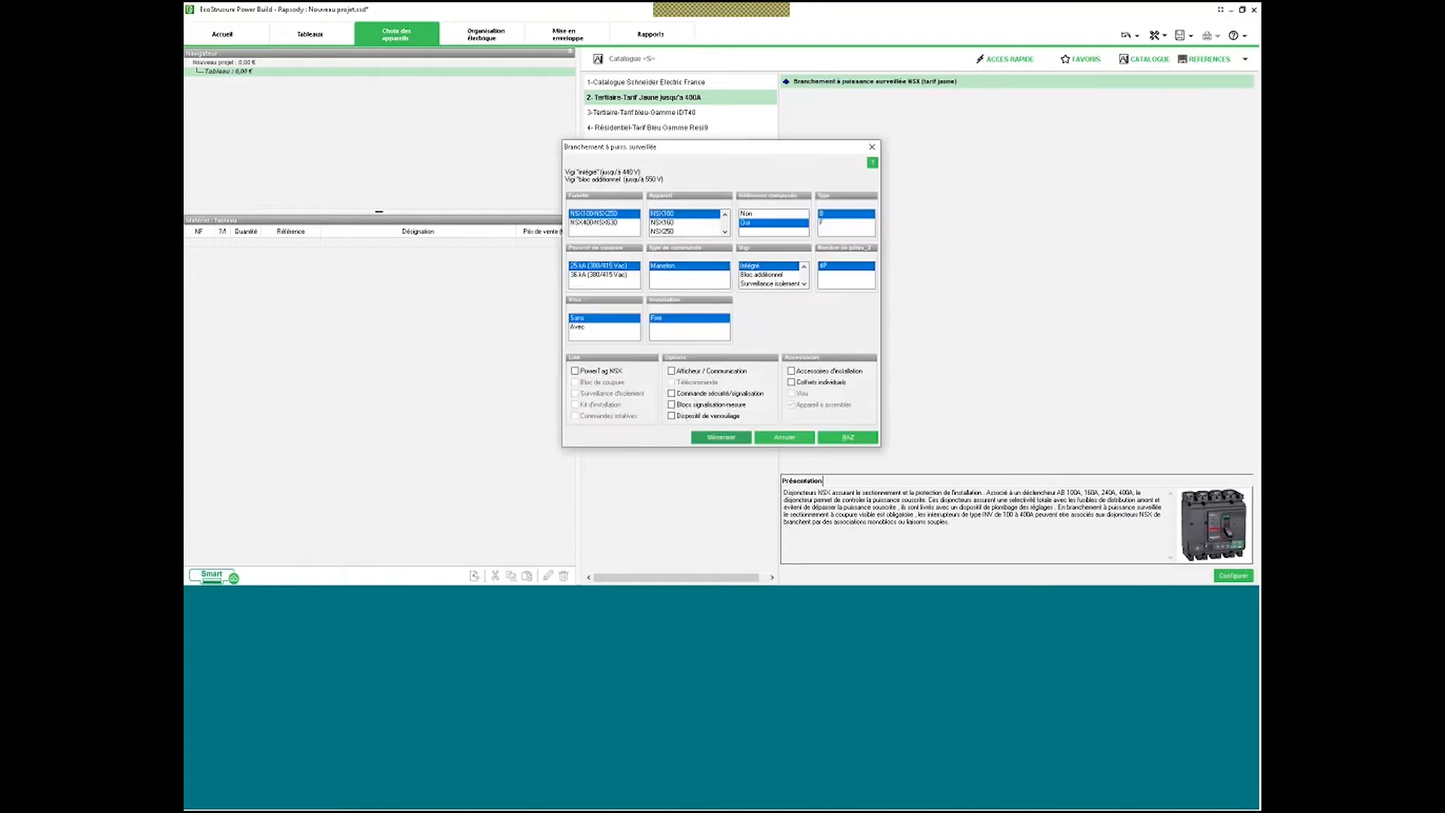
left_click(602, 223)
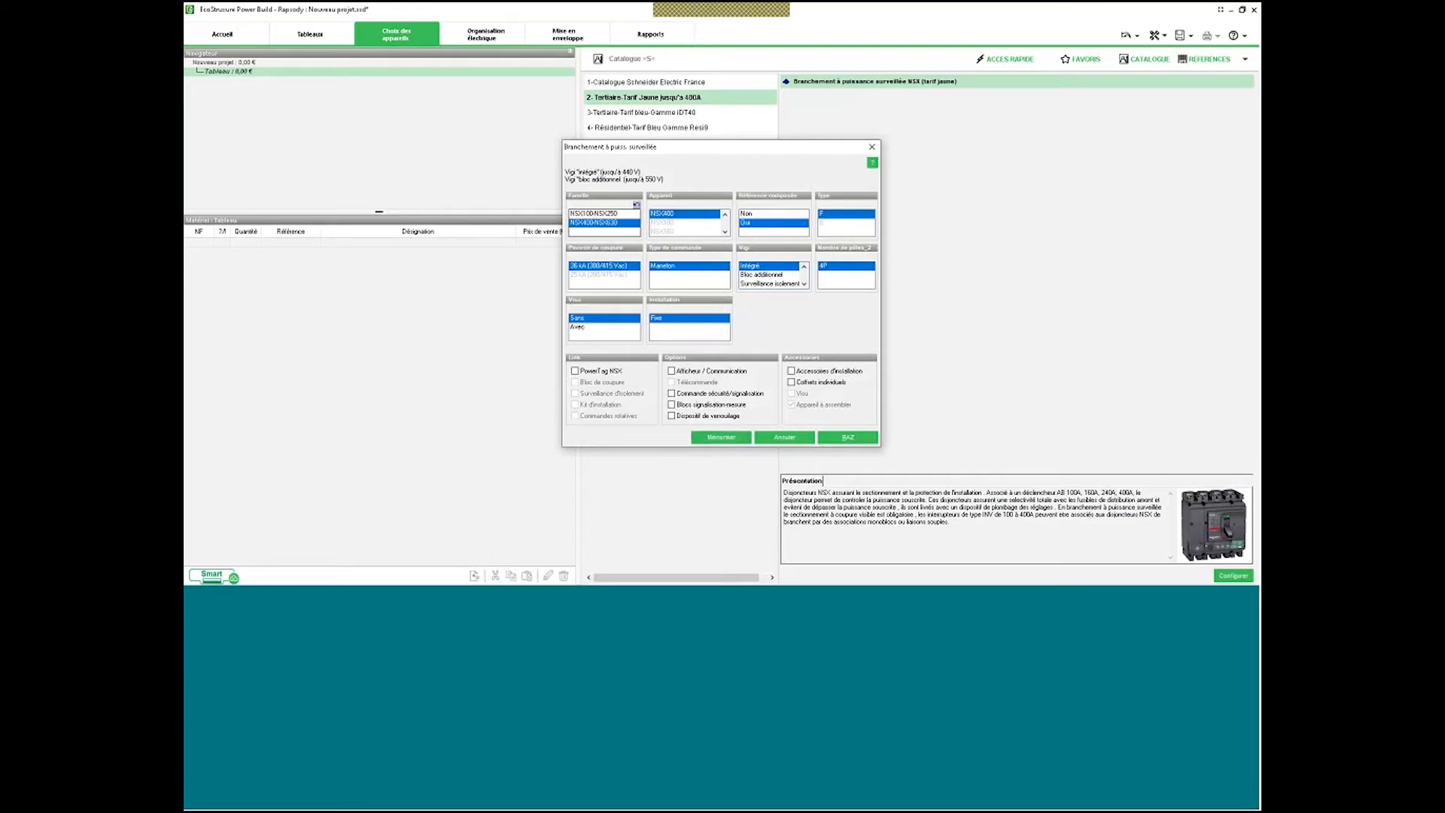
left_click(601, 374)
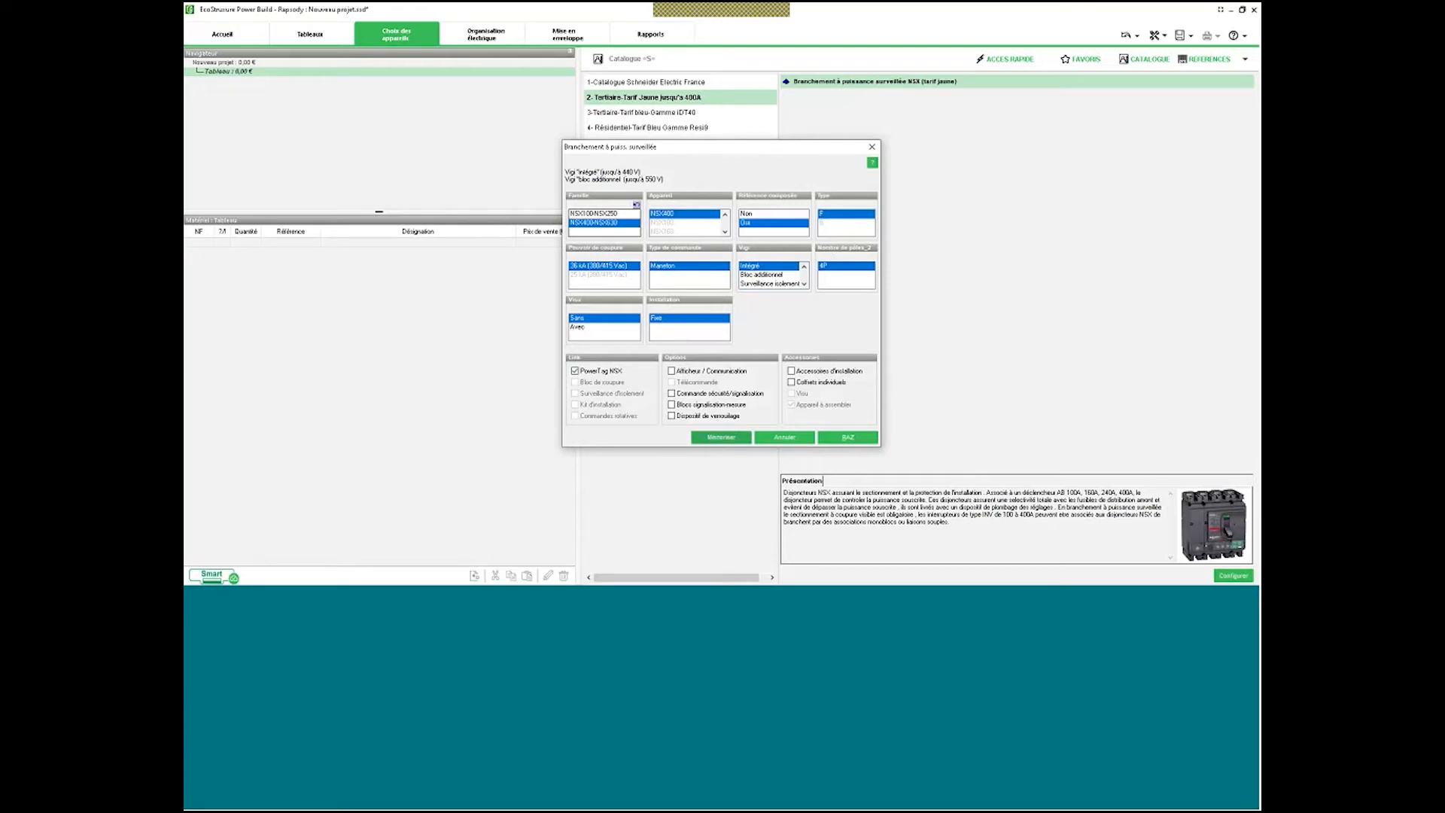
left_click(723, 438)
left_click(698, 341)
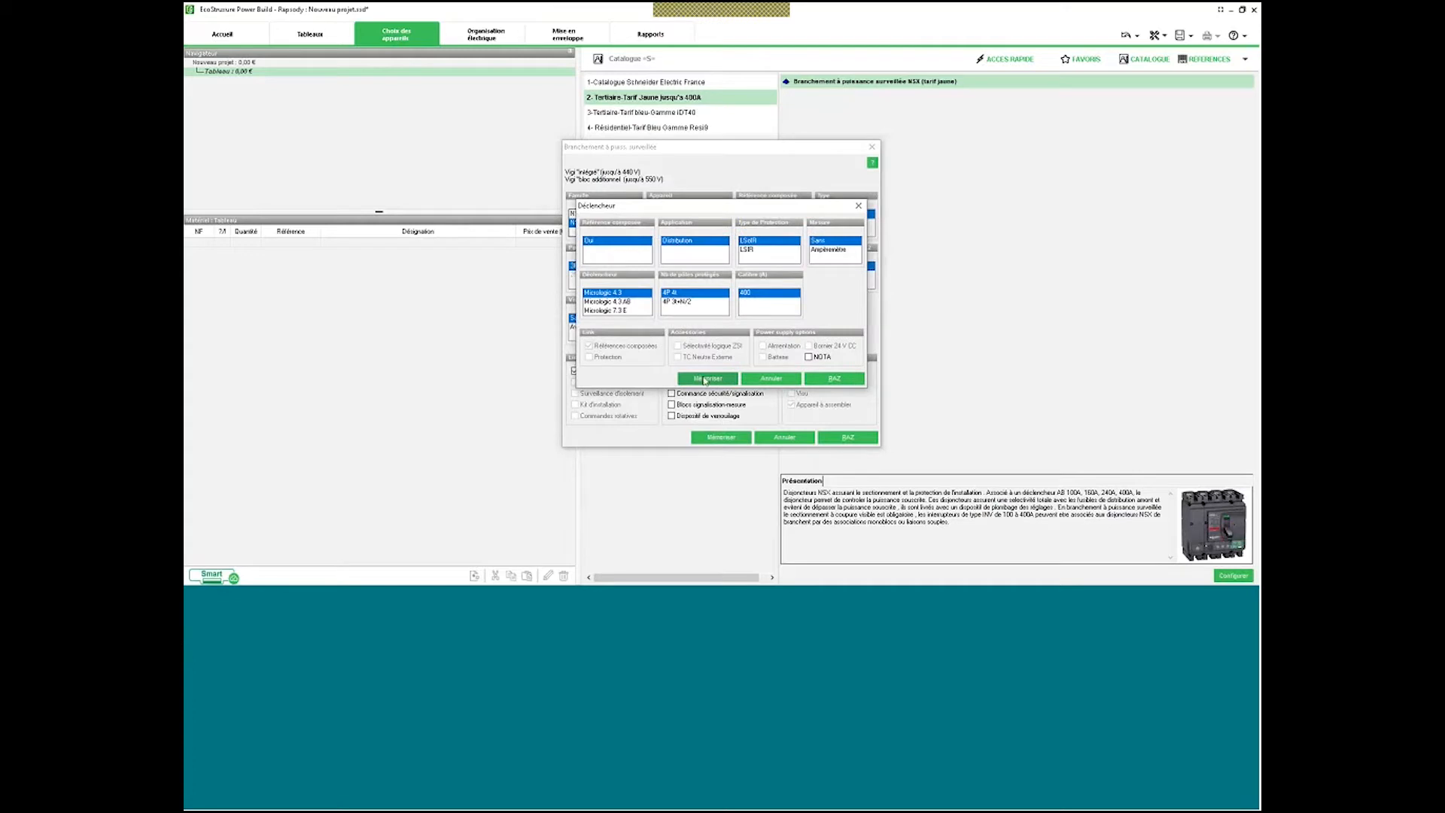
left_click(705, 379)
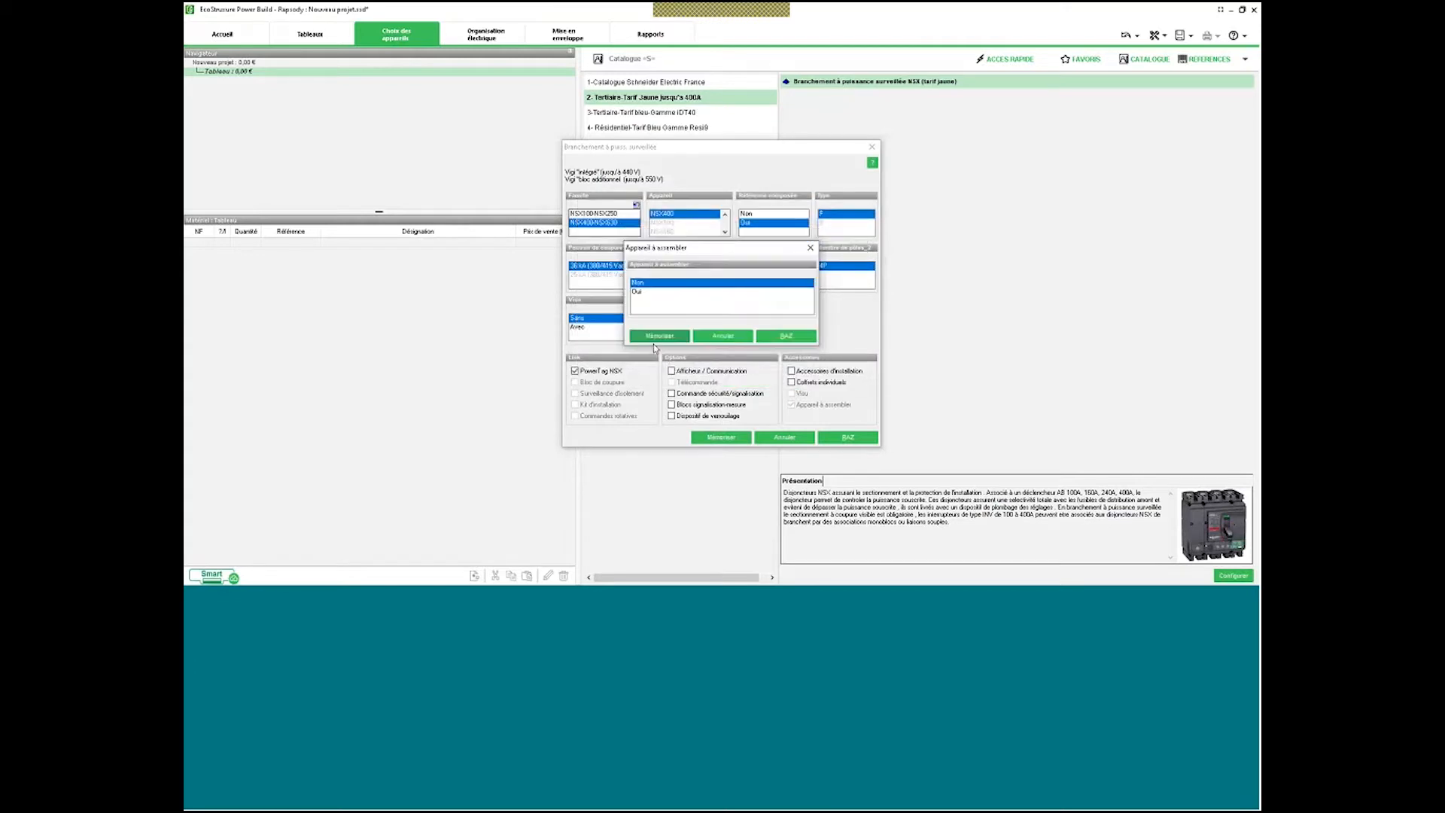
left_click(656, 336)
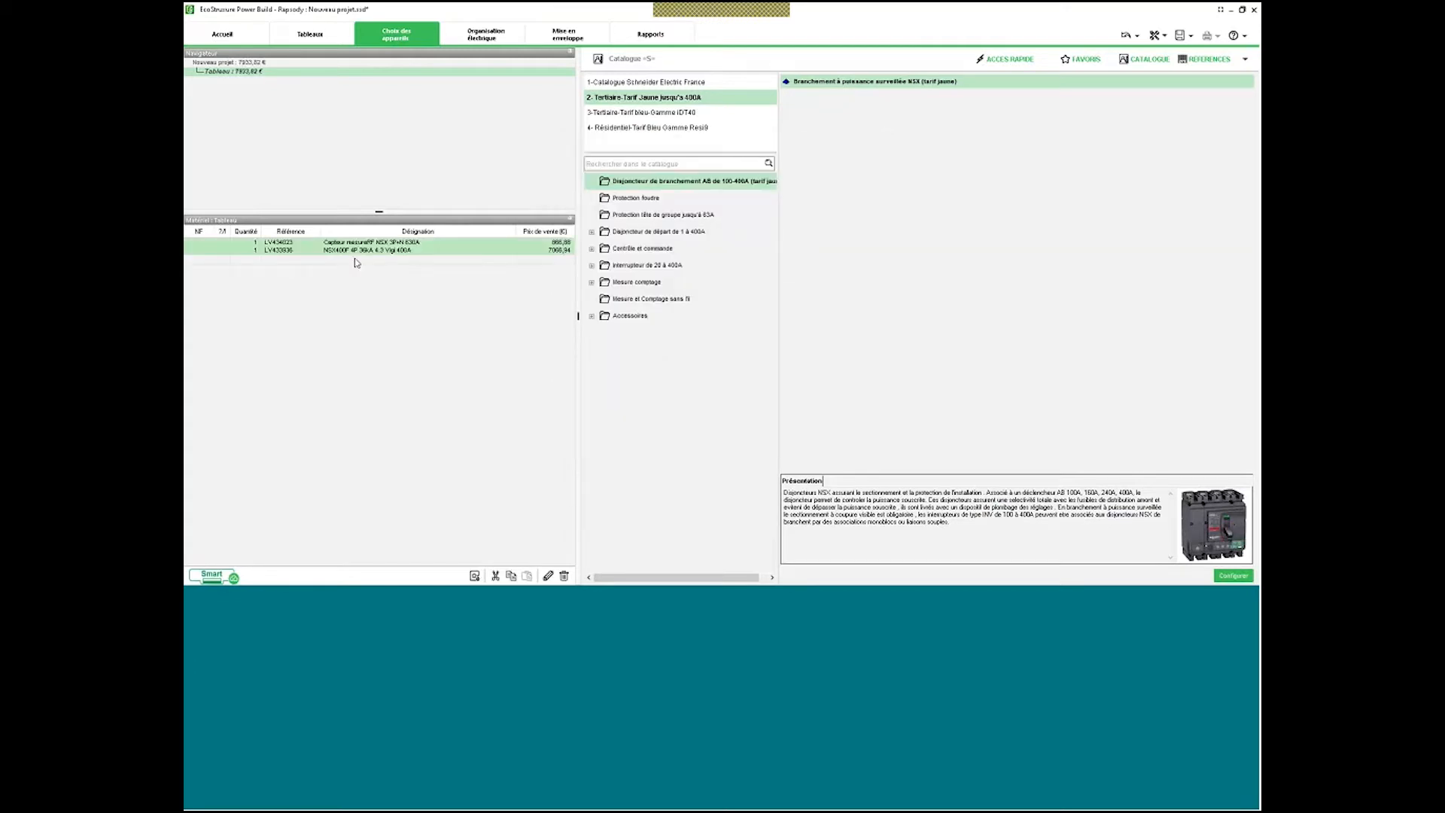
Add an iQuick PRD40r 3P+N surge arrester from the Protection foudre folder with its default configuration.
left_click(657, 200)
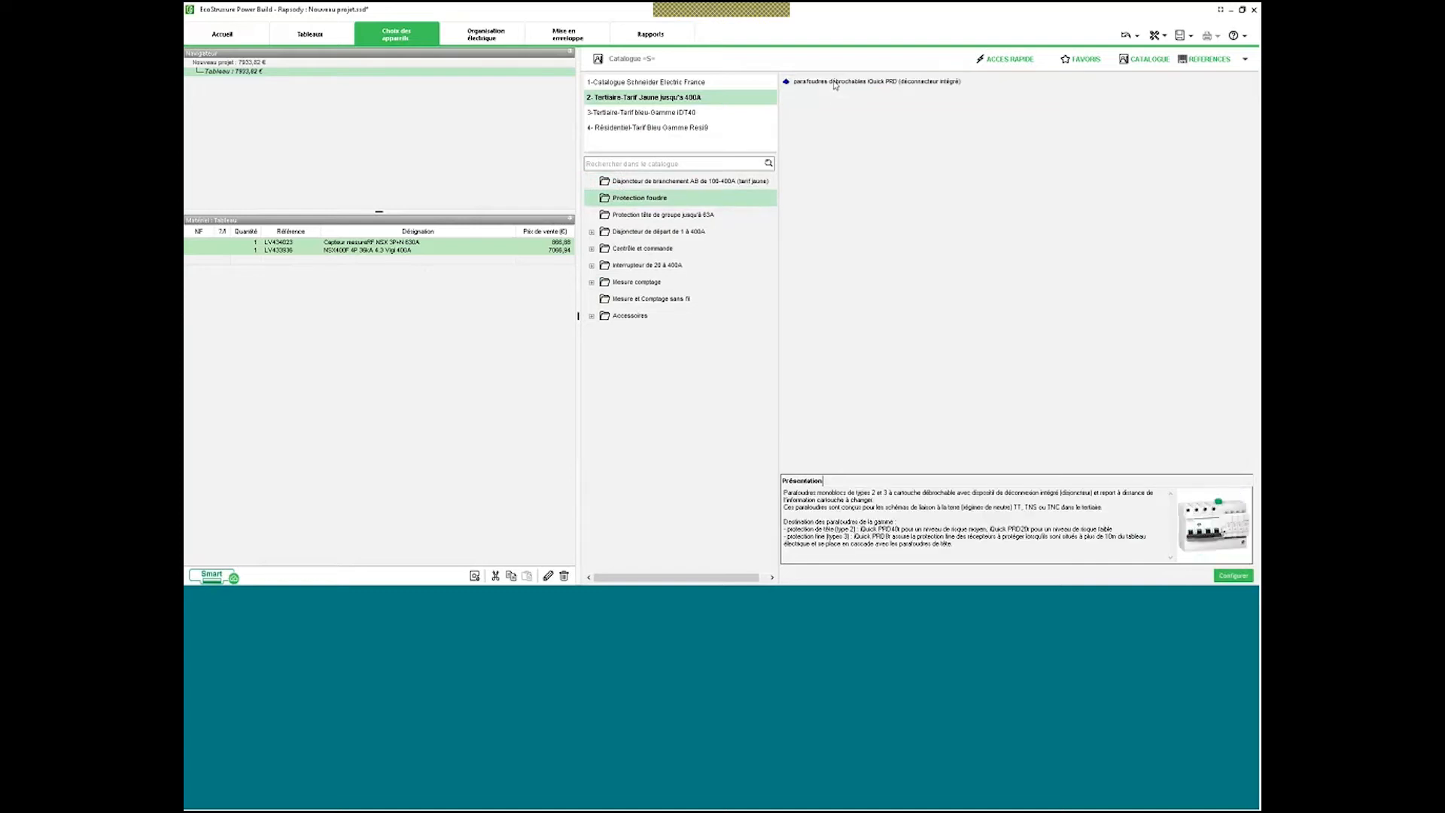
double_click(832, 81)
left_click(689, 417)
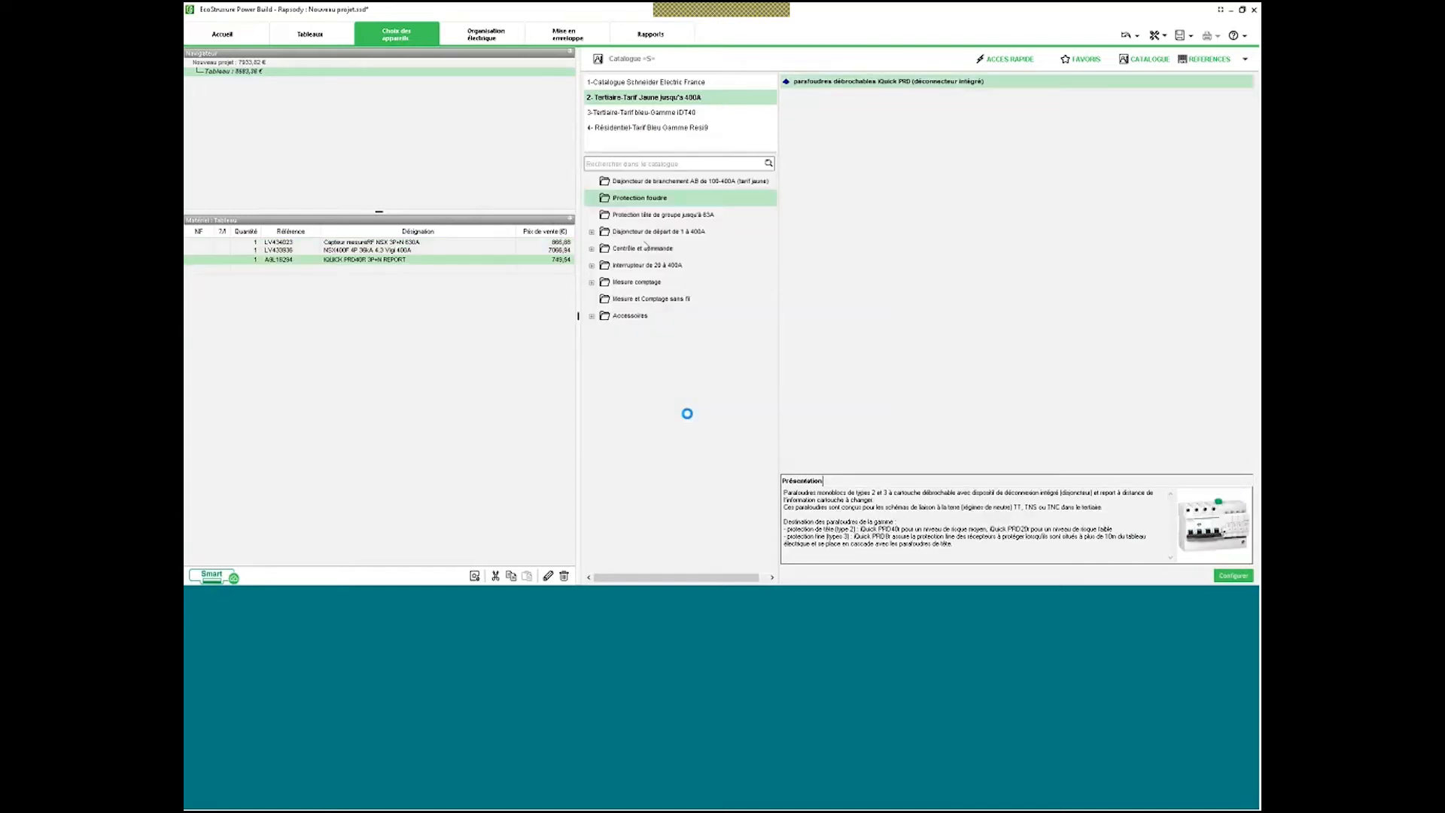
Add two iDT40 1P+N, 16 A, 6 kA, curve C breakers from the group-head protection folder up to 63 A.
left_click(637, 214)
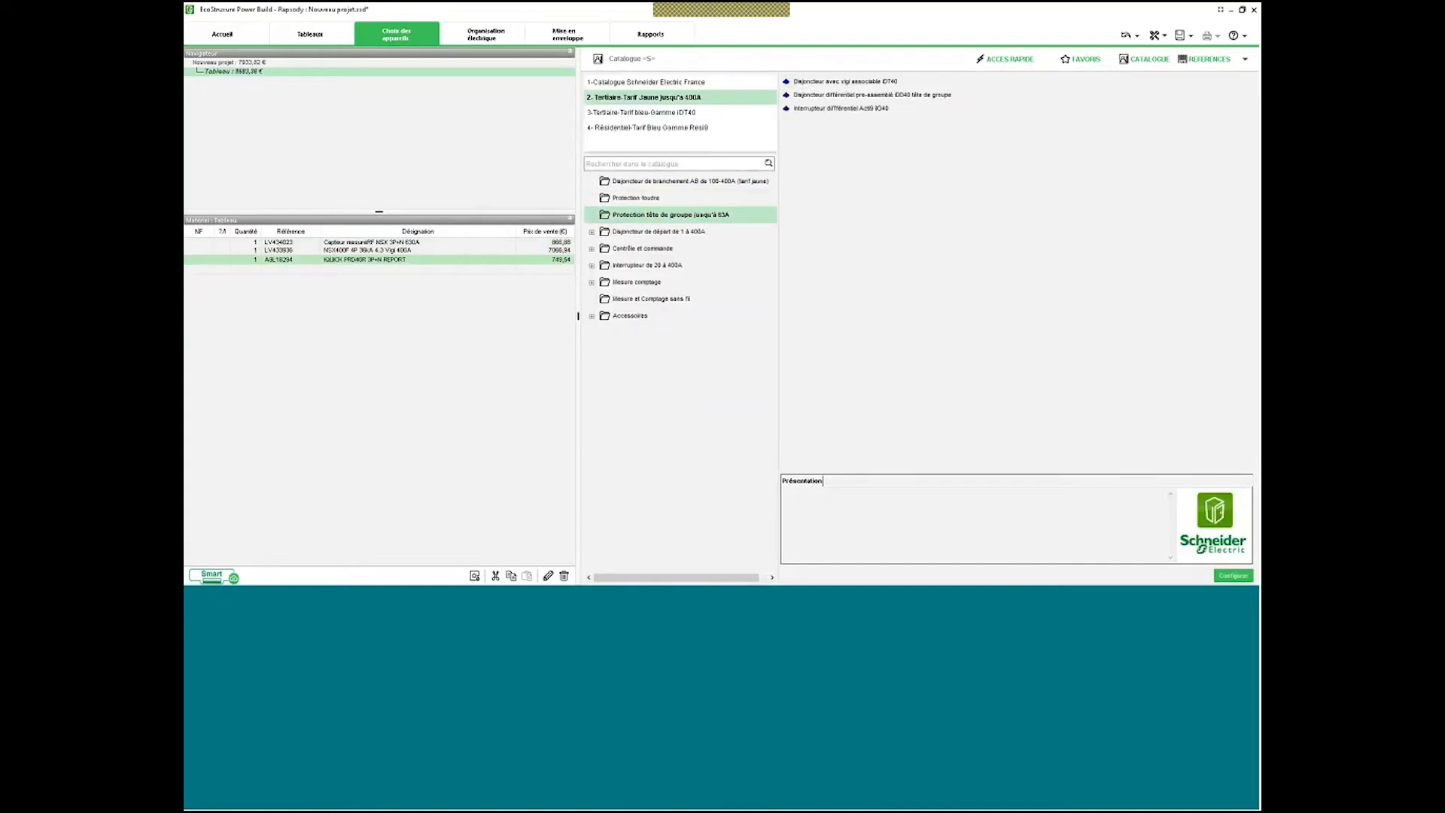
double_click(844, 83)
left_click(631, 201)
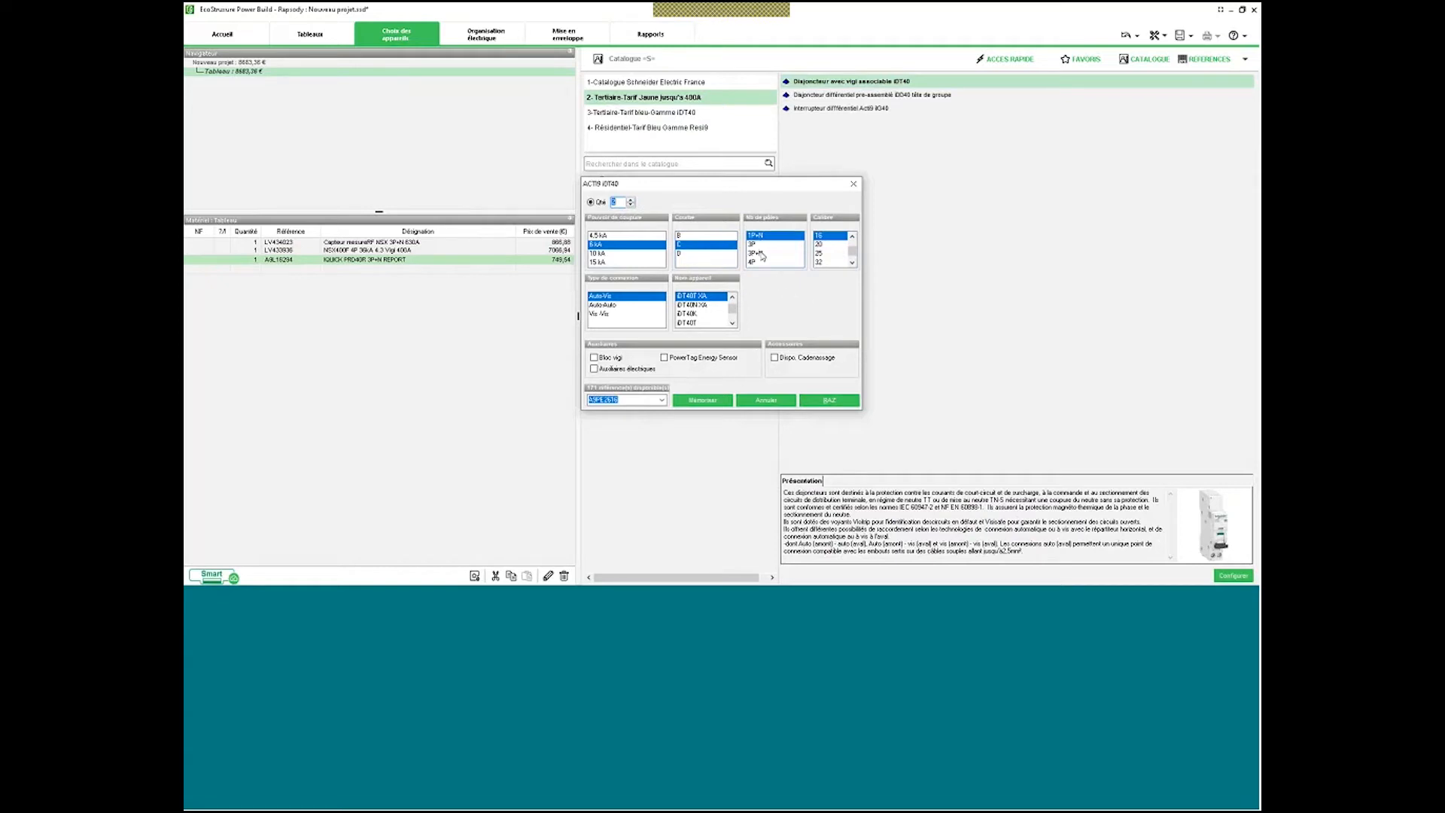
left_click(702, 400)
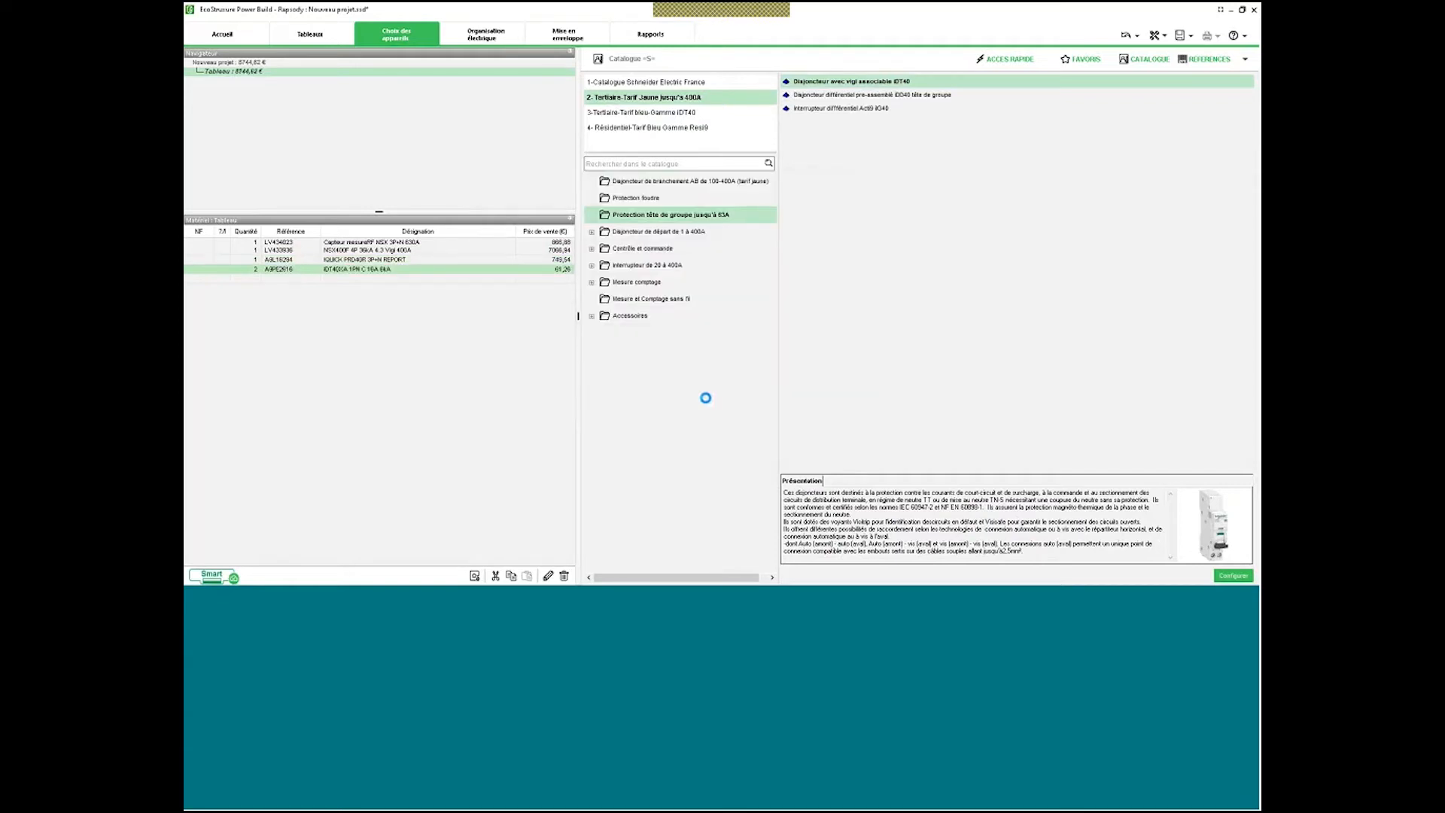
Add ten iDT40 1P+N 16 A, 6 kA, curve C outgoing breakers with PowerTag energy sensors from the up-to-40 A folder.
left_click(592, 232)
left_click(656, 267)
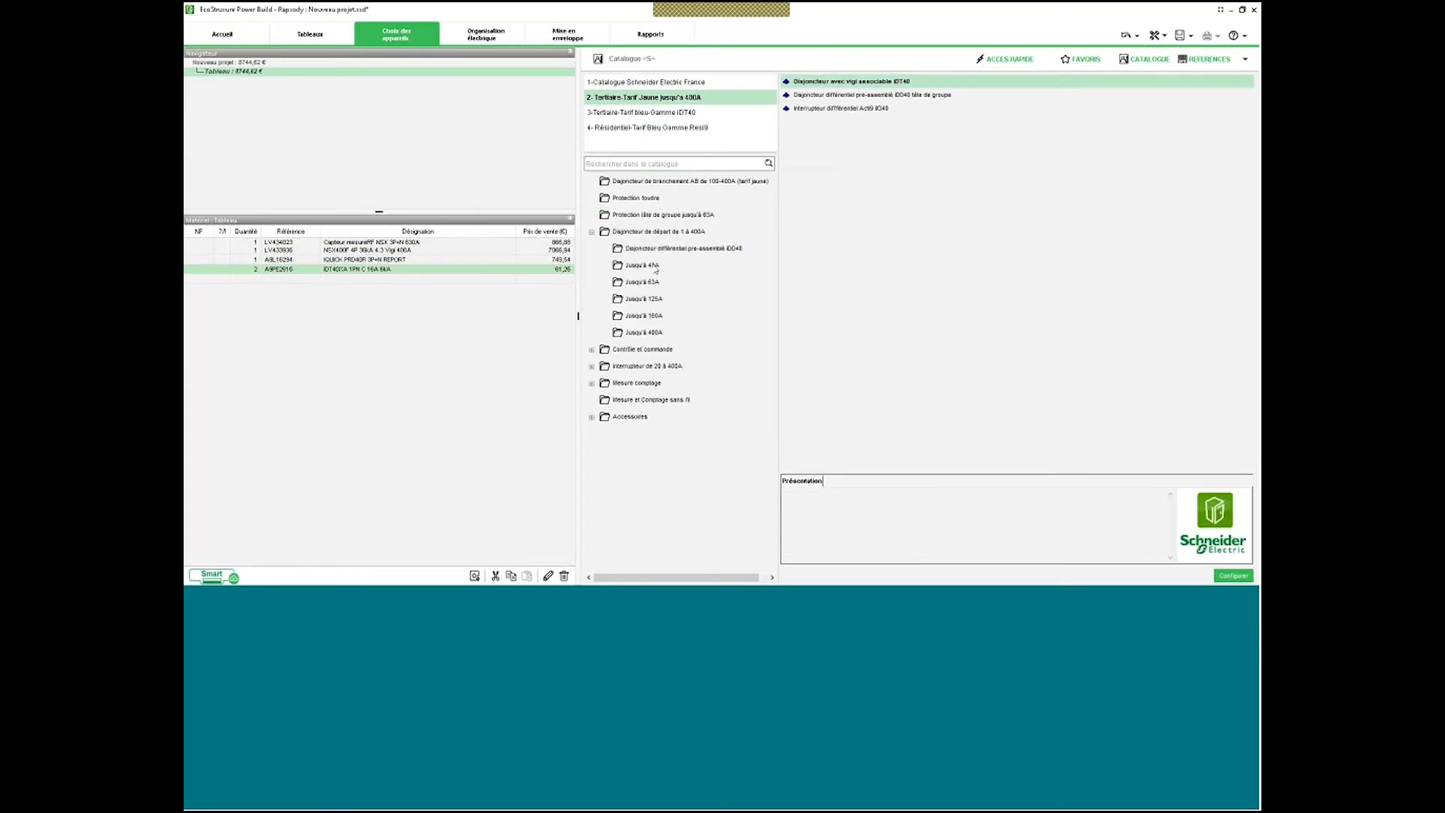
double_click(656, 267)
left_click(632, 200)
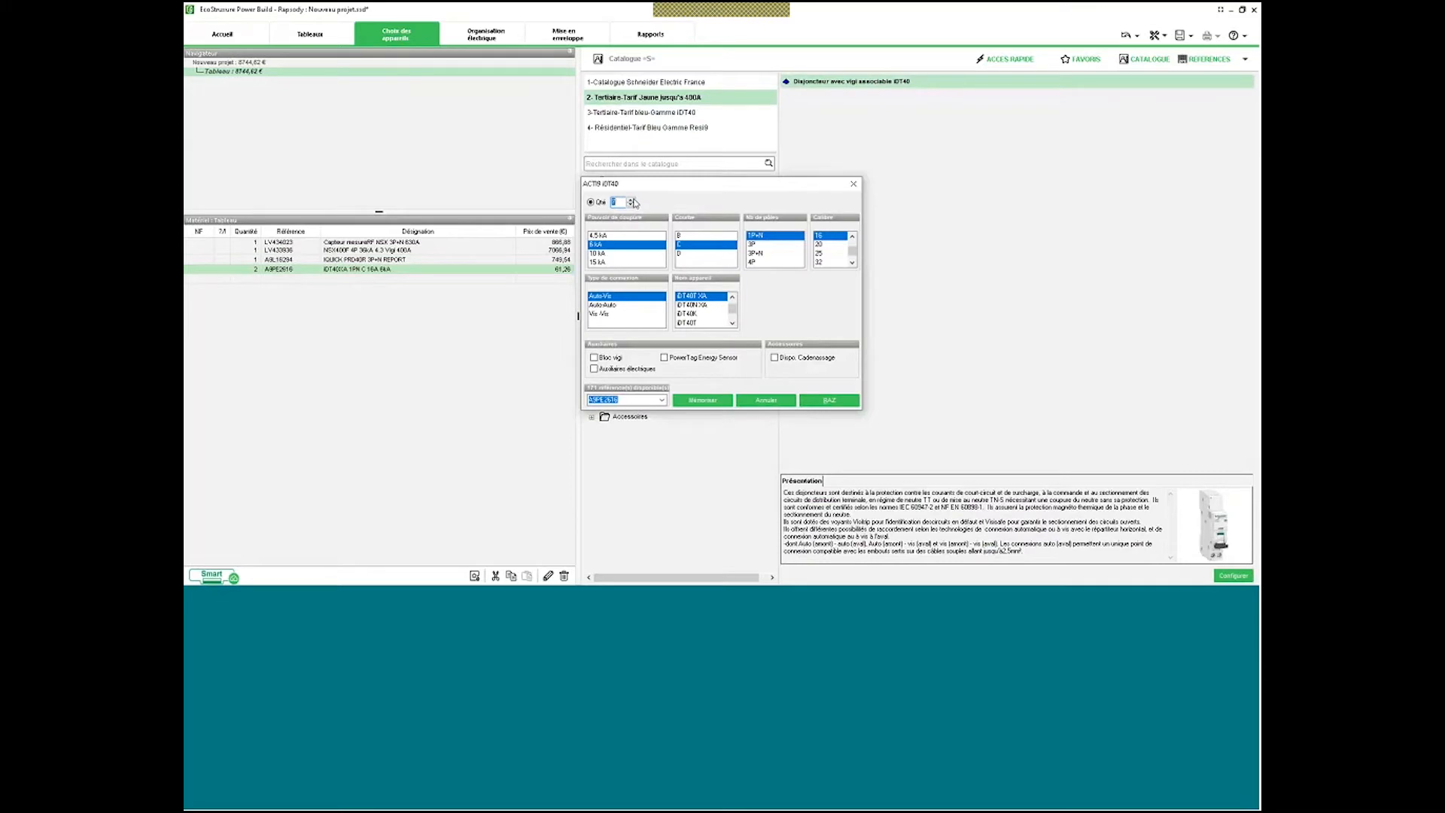
left_click(631, 199)
left_click(664, 357)
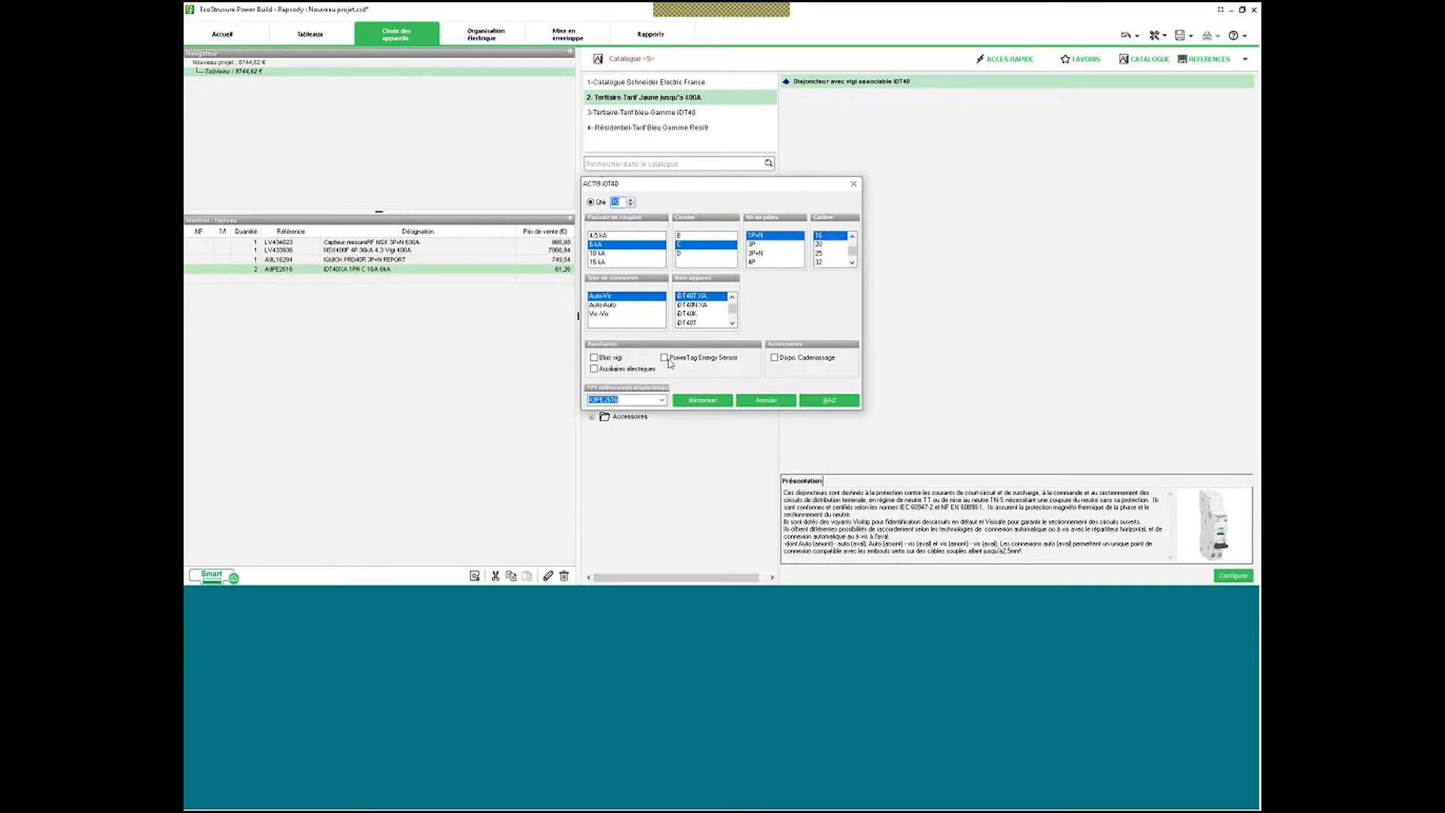
left_click(696, 402)
left_click(685, 341)
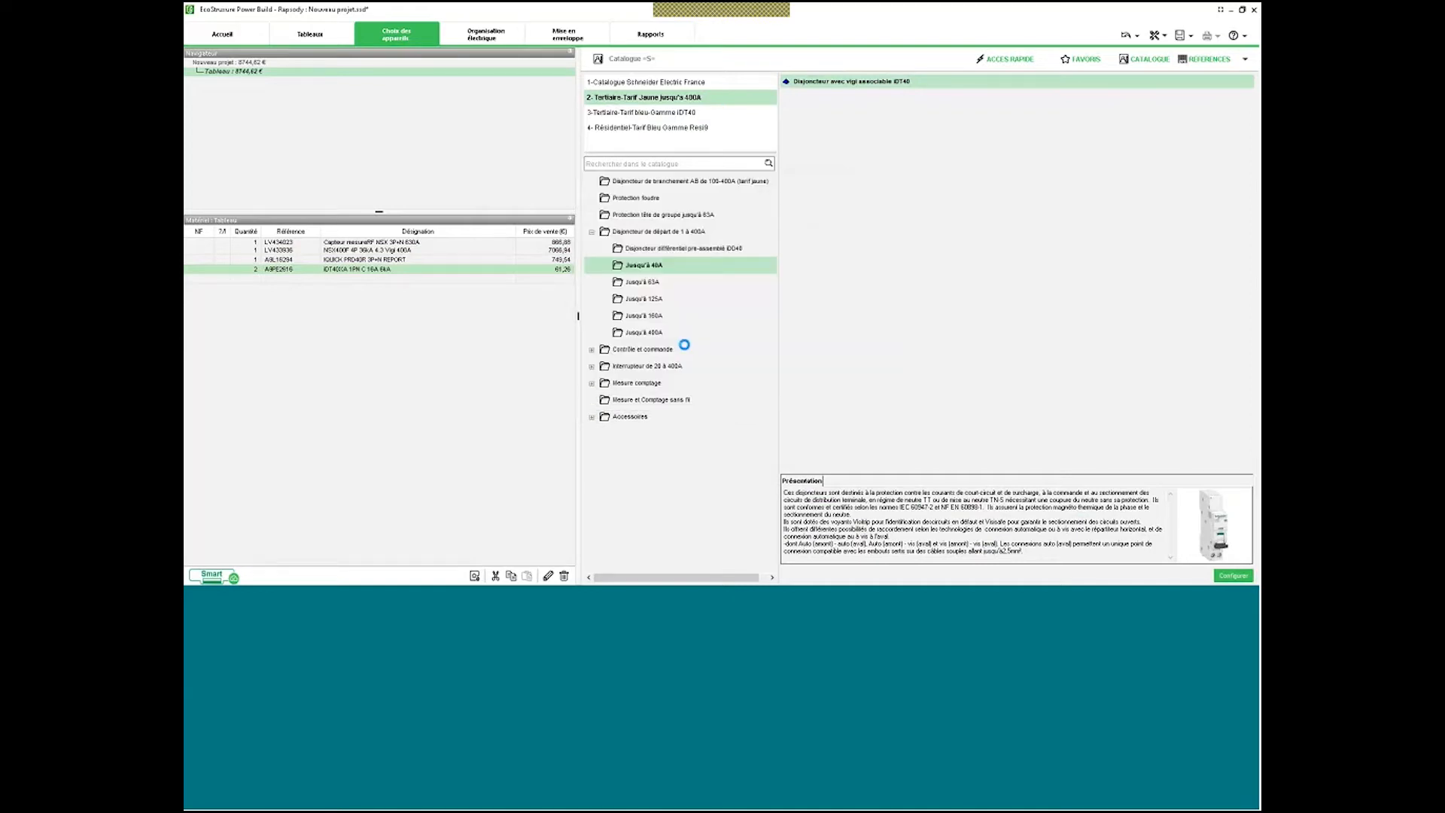
Add one auxiliarisable iCT modular contactor, 1P, 16 A, 1 NO, 220/240 V, from the Contrôle et commande catalogue.
left_click(591, 349)
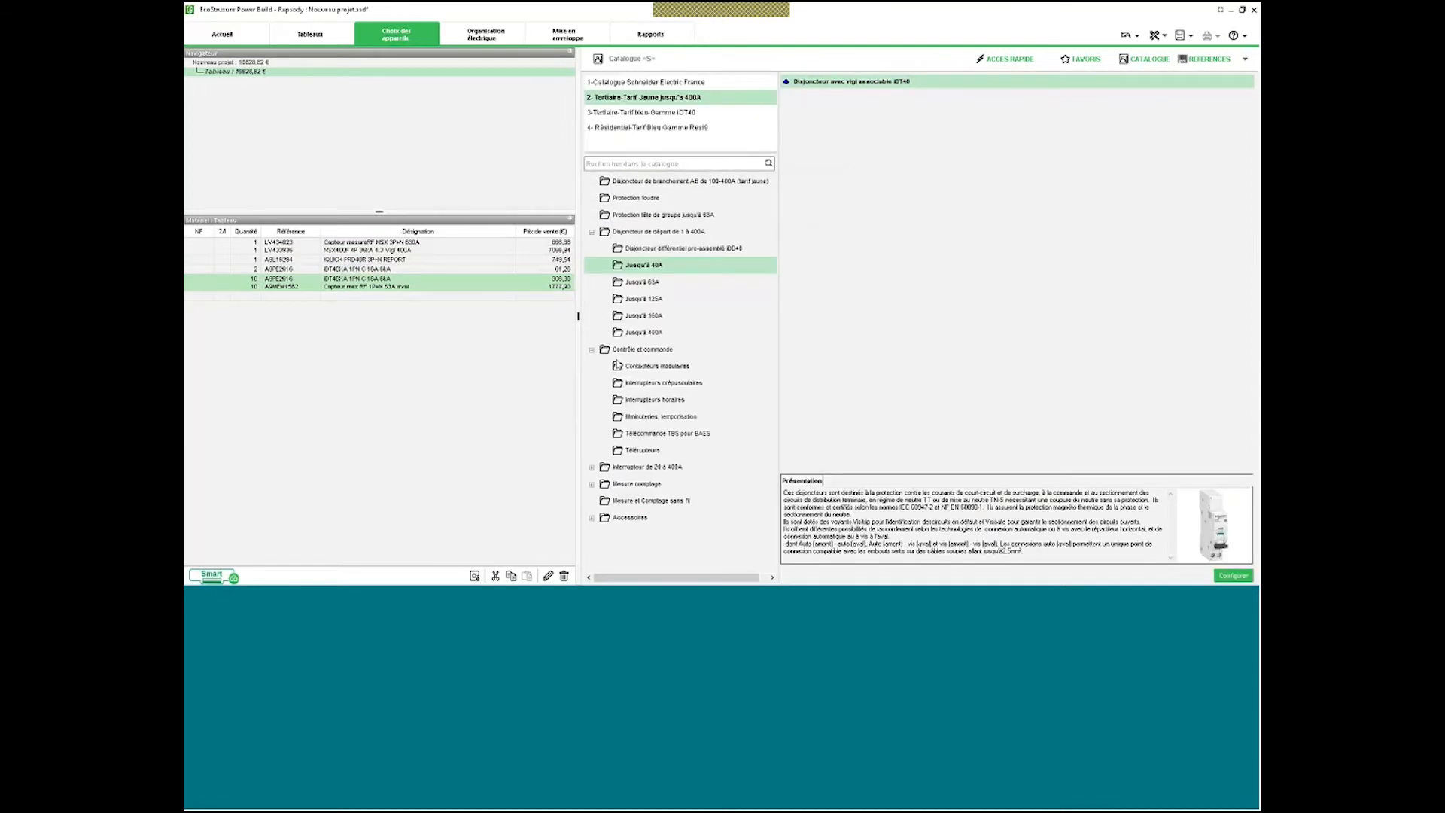
left_click(666, 366)
double_click(839, 82)
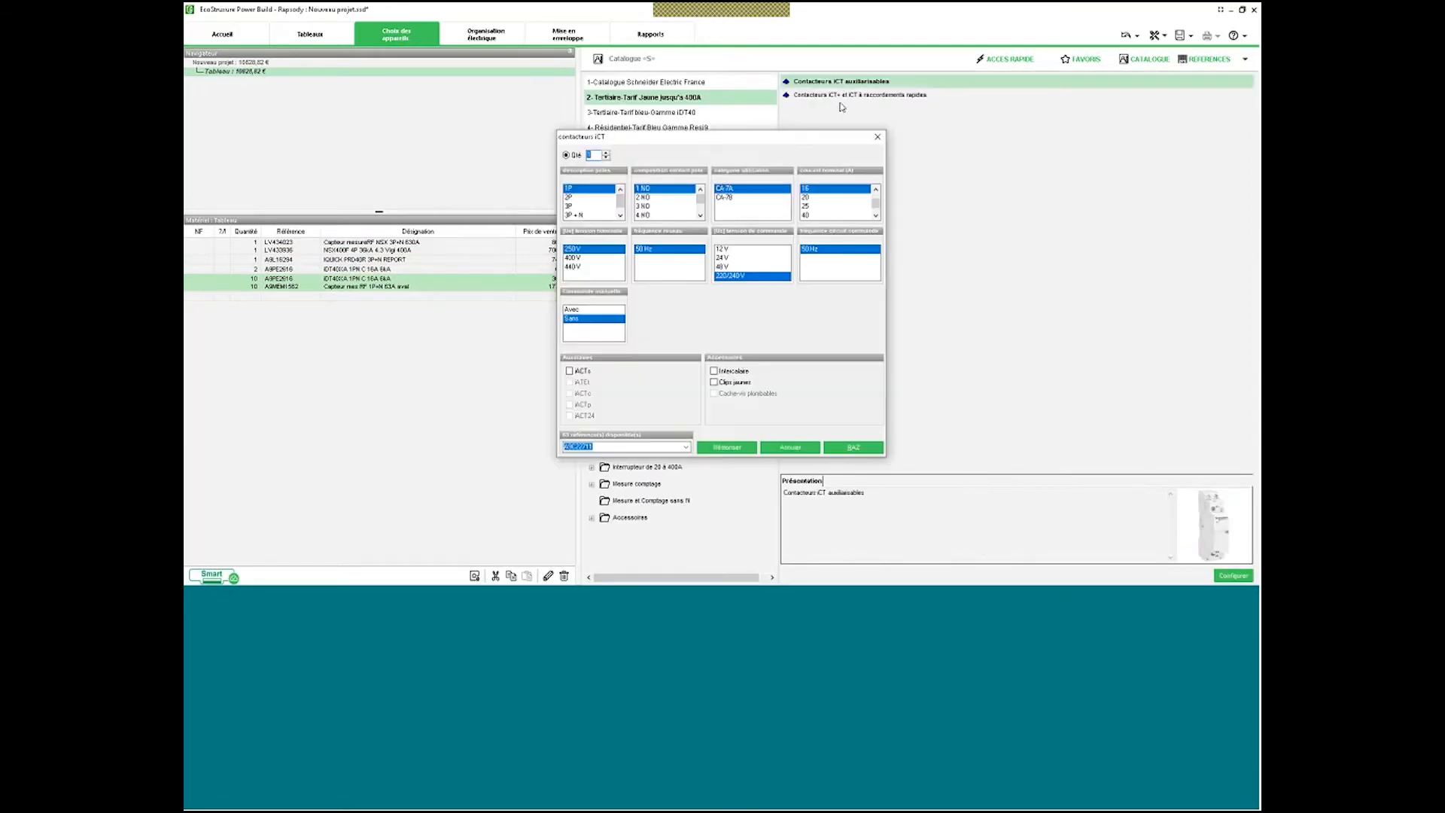
left_click(741, 449)
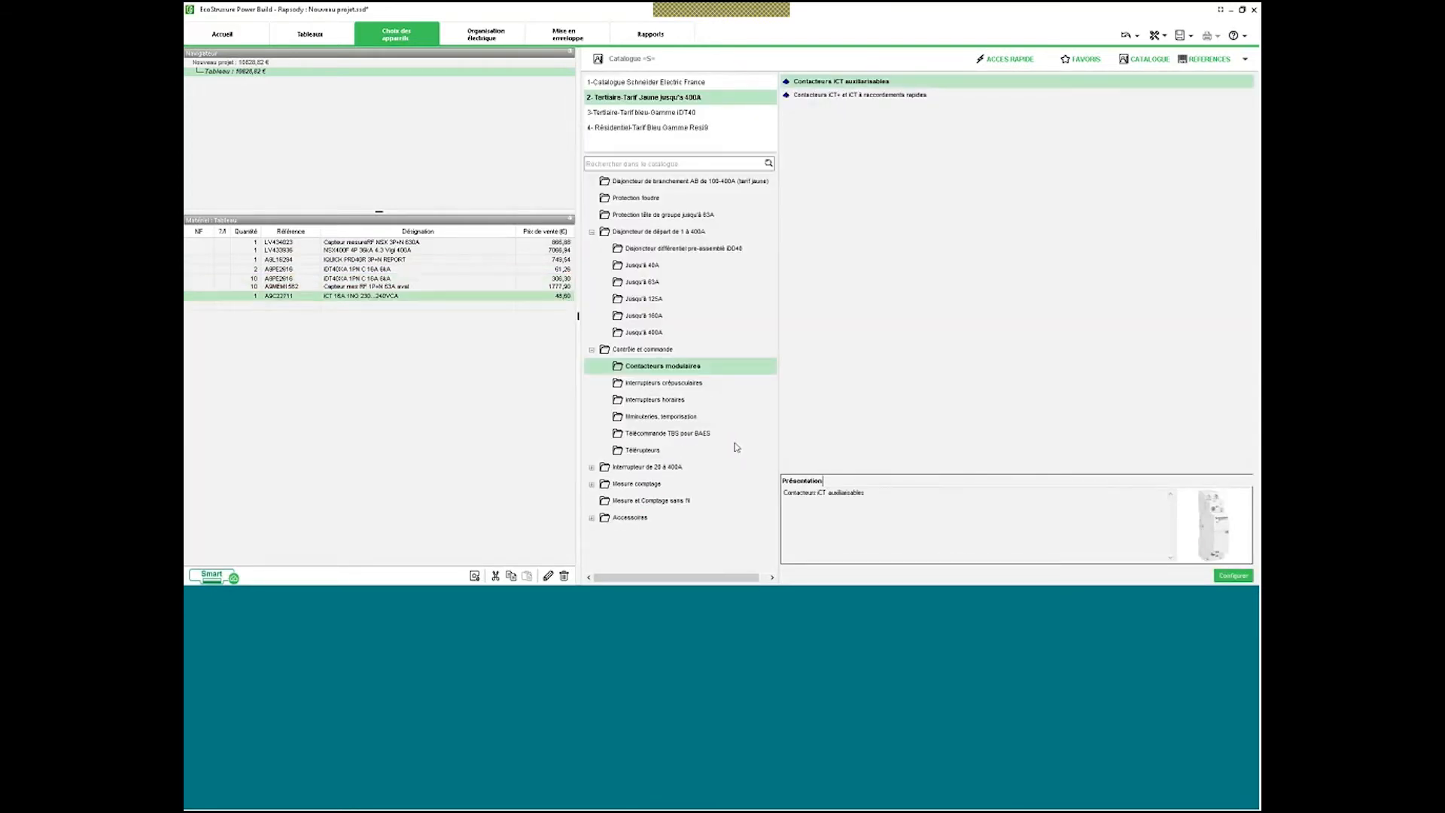
Add a DIN-rail PM3200 power meter with three 40/5 A current transformers from the Mesure comptage catalogue.
left_click(592, 484)
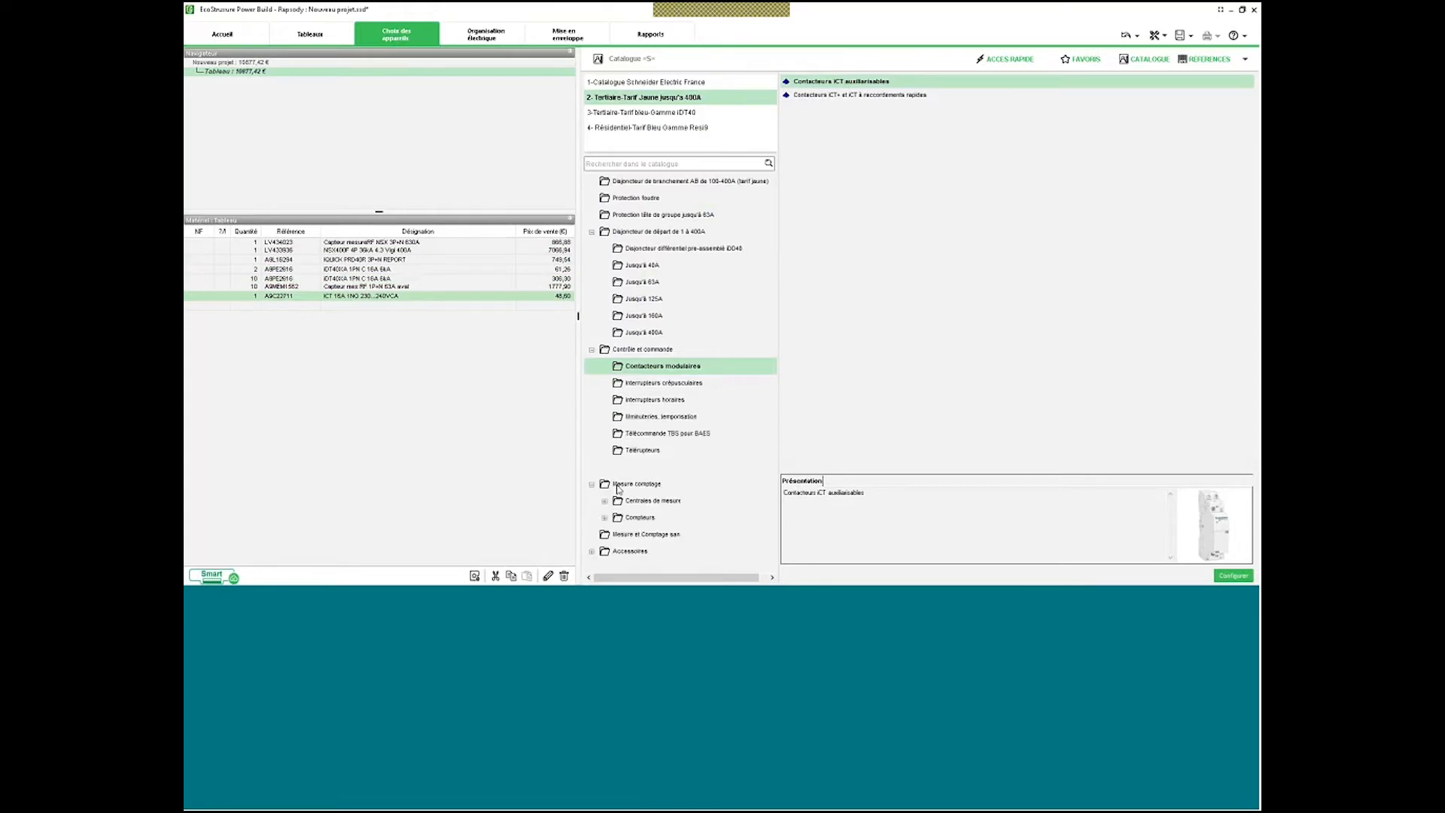
left_click(658, 501)
left_click(605, 500)
left_click(665, 517)
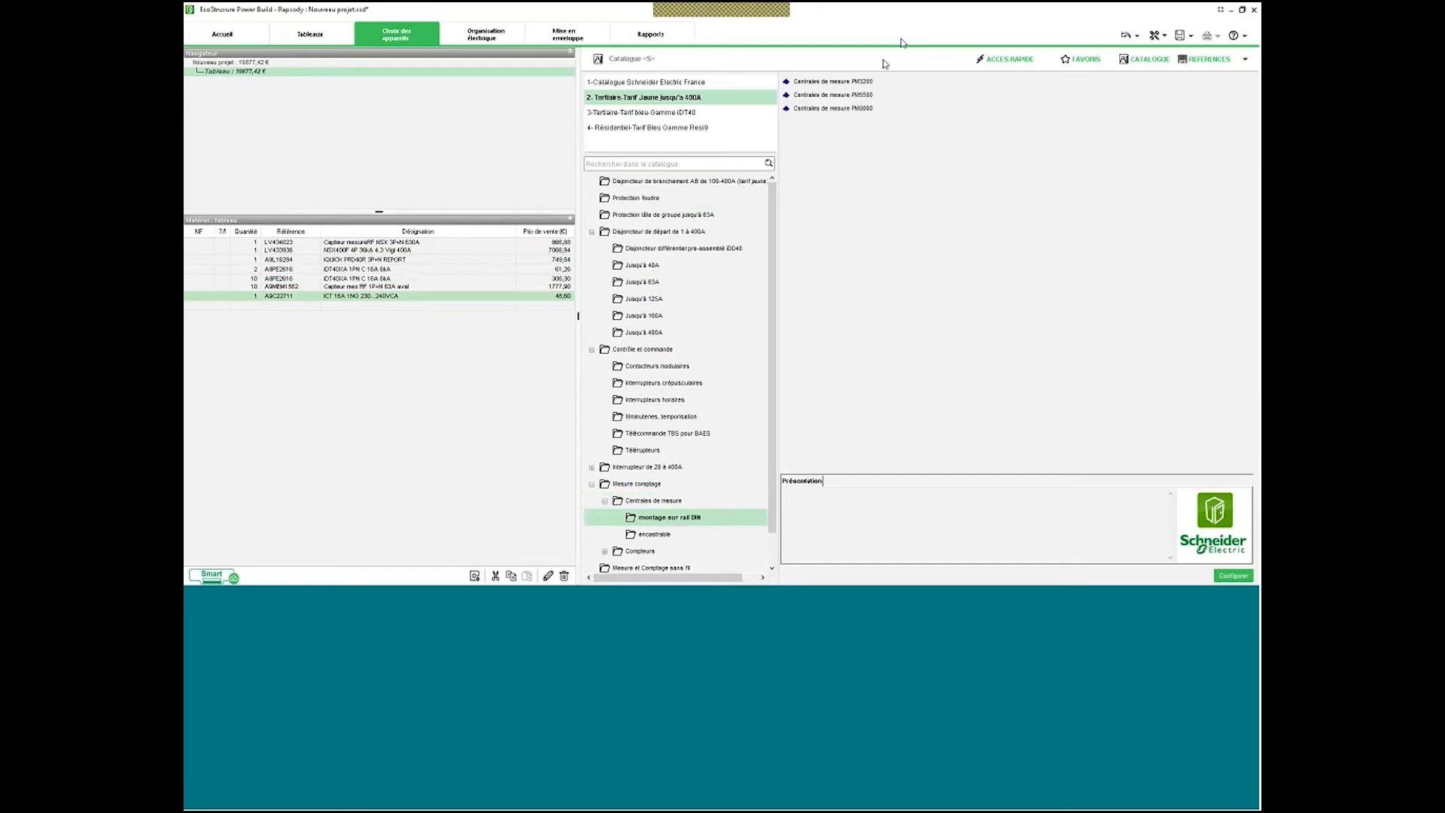
left_click(846, 82)
double_click(848, 83)
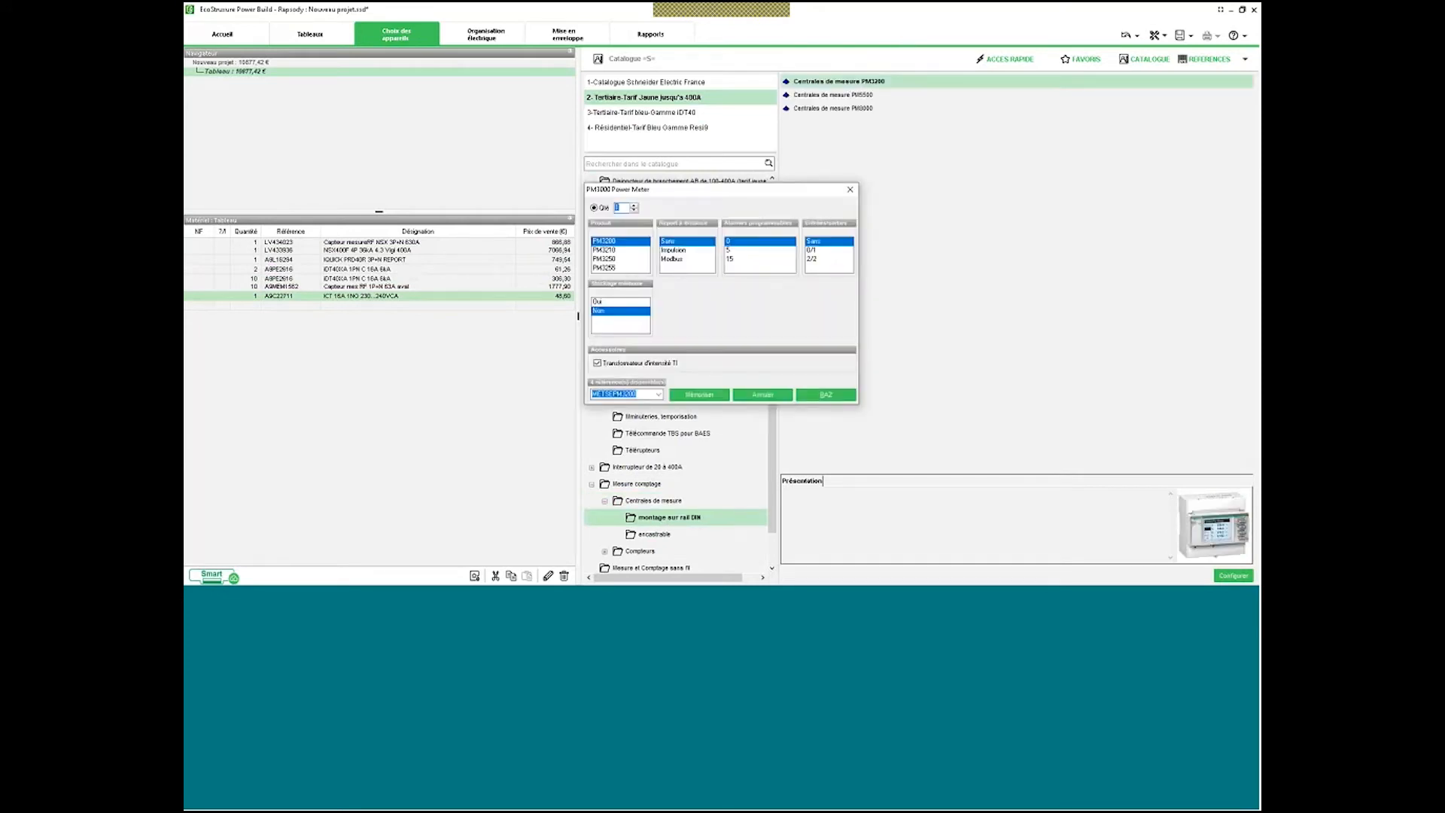
left_click(698, 394)
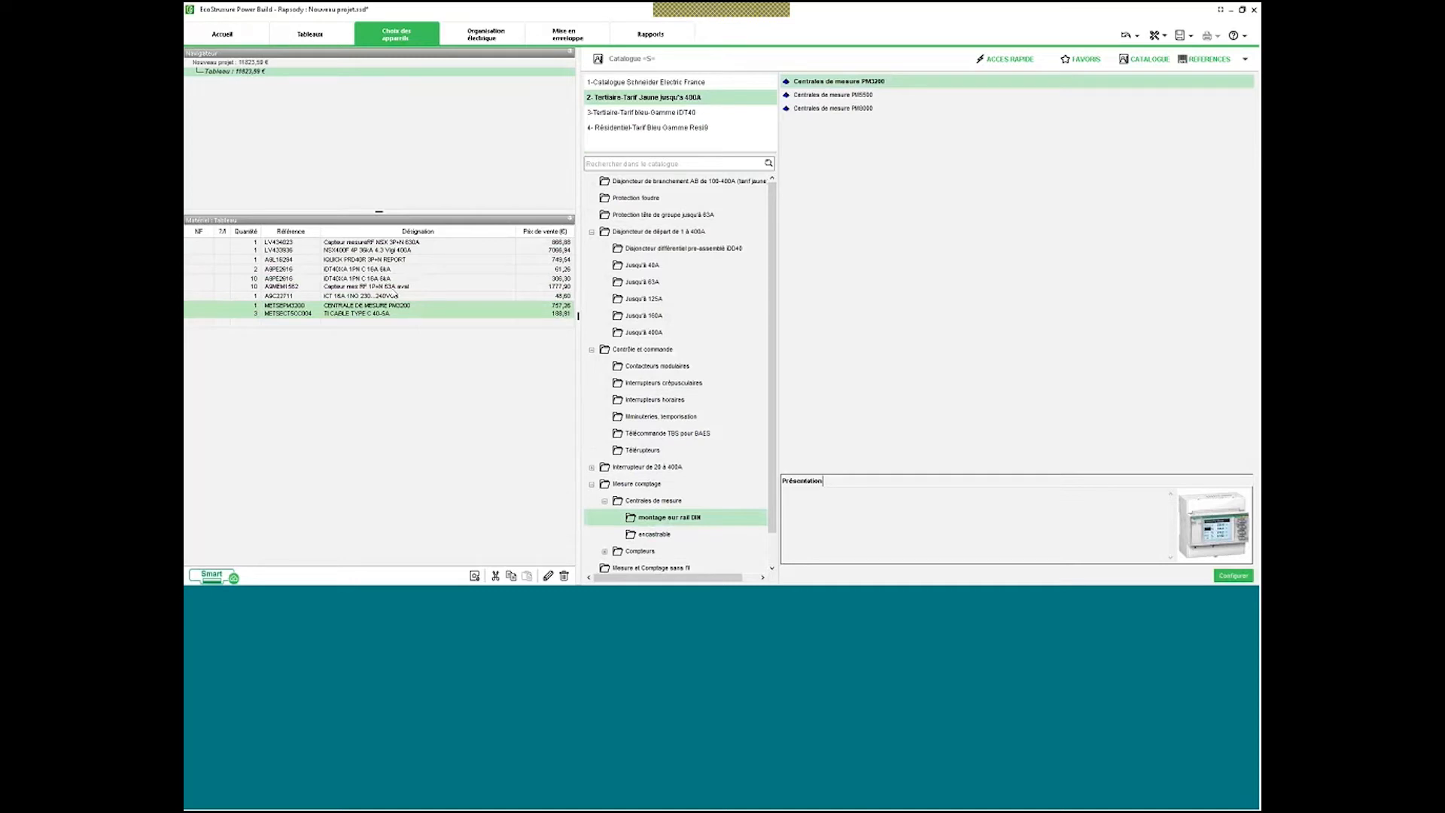
Add 25 A, 30 mA, type AC group-head Vigi blocks to the pair of iDT40 breakers in the material list.
double_click(386, 273)
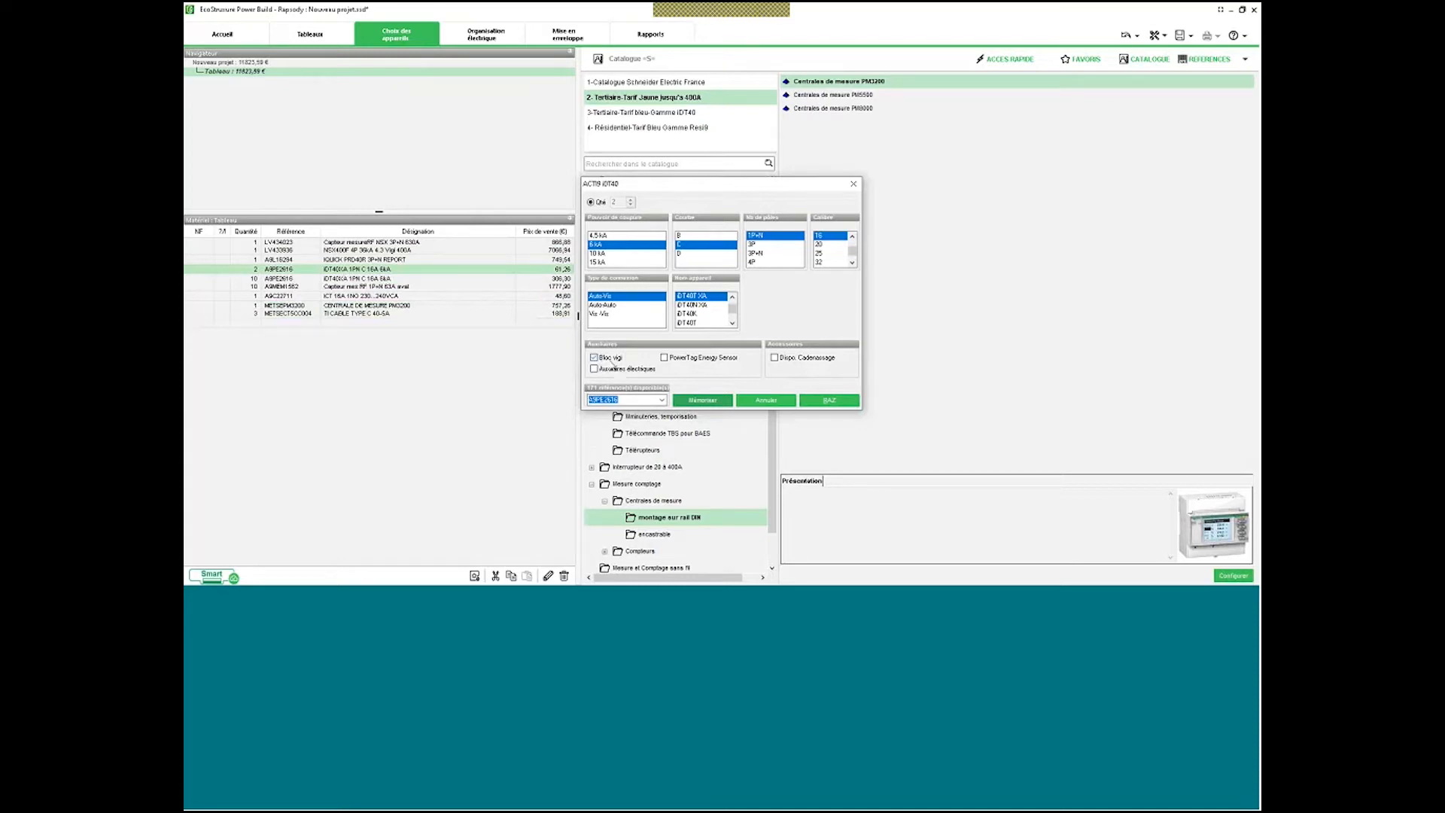
left_click(704, 402)
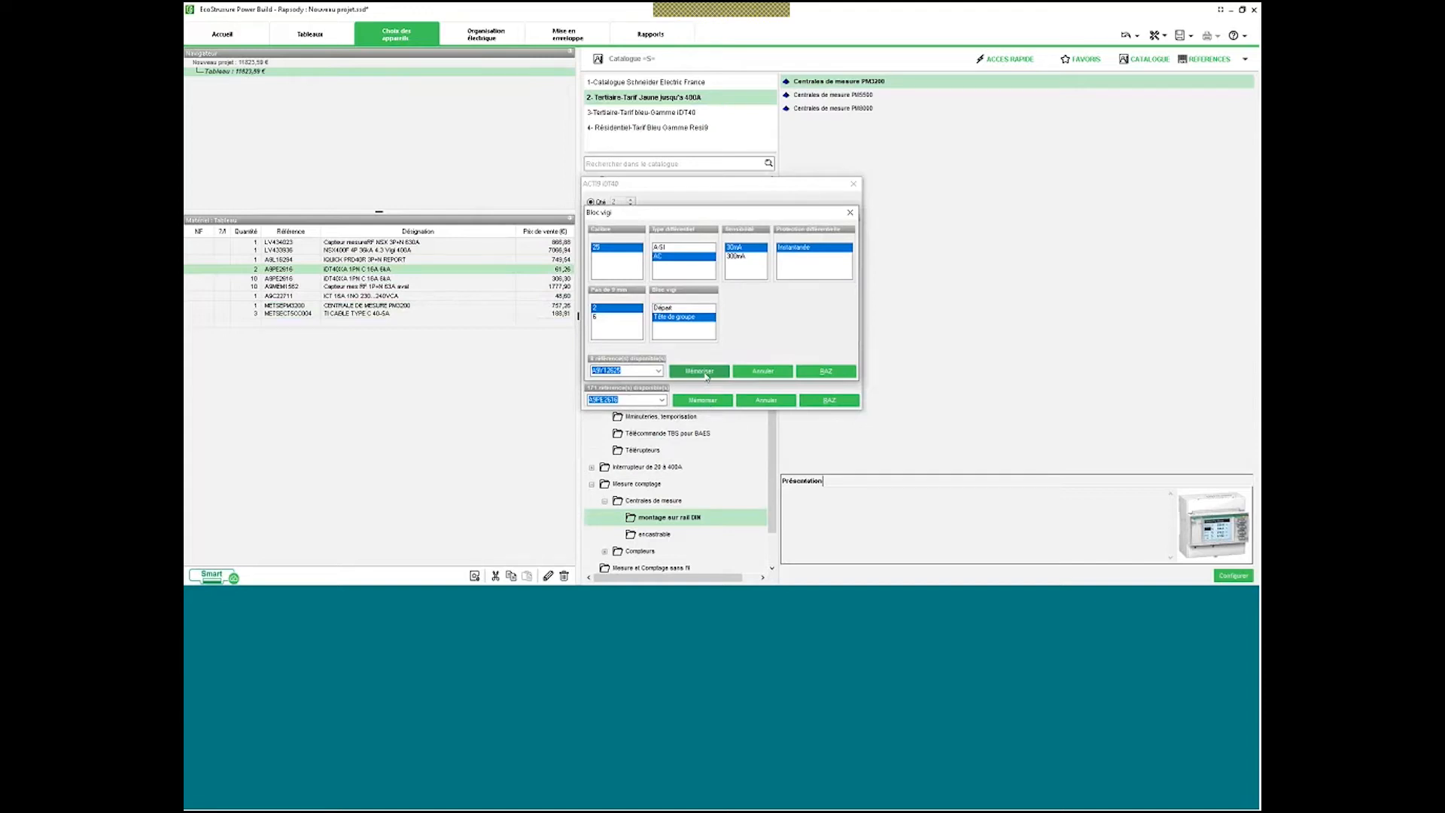
left_click(704, 373)
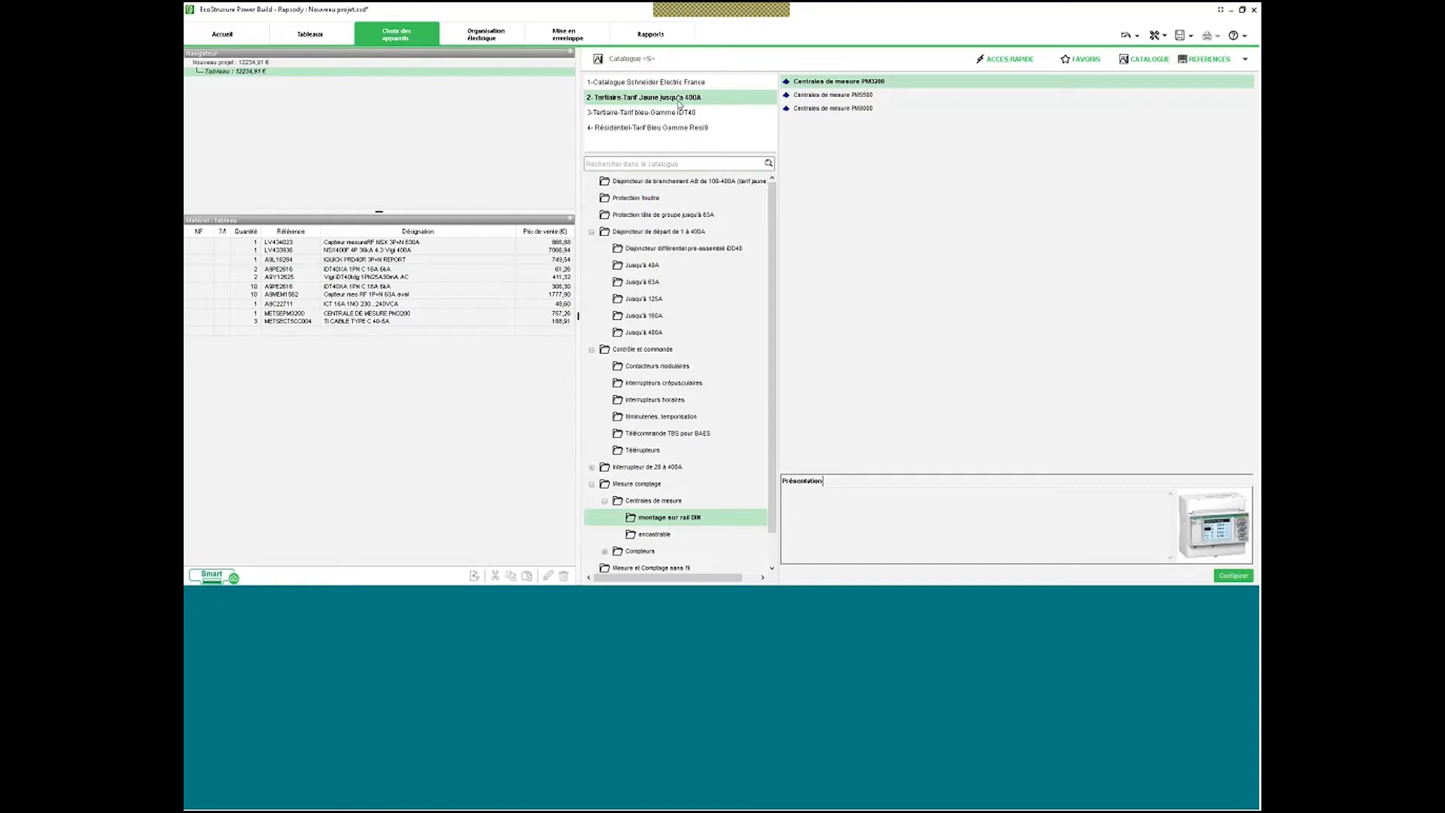
Add a TBS remote control for BAES from the Sécurité du bâtiment folder of the Schneider Electric France catalogue.
left_click(658, 84)
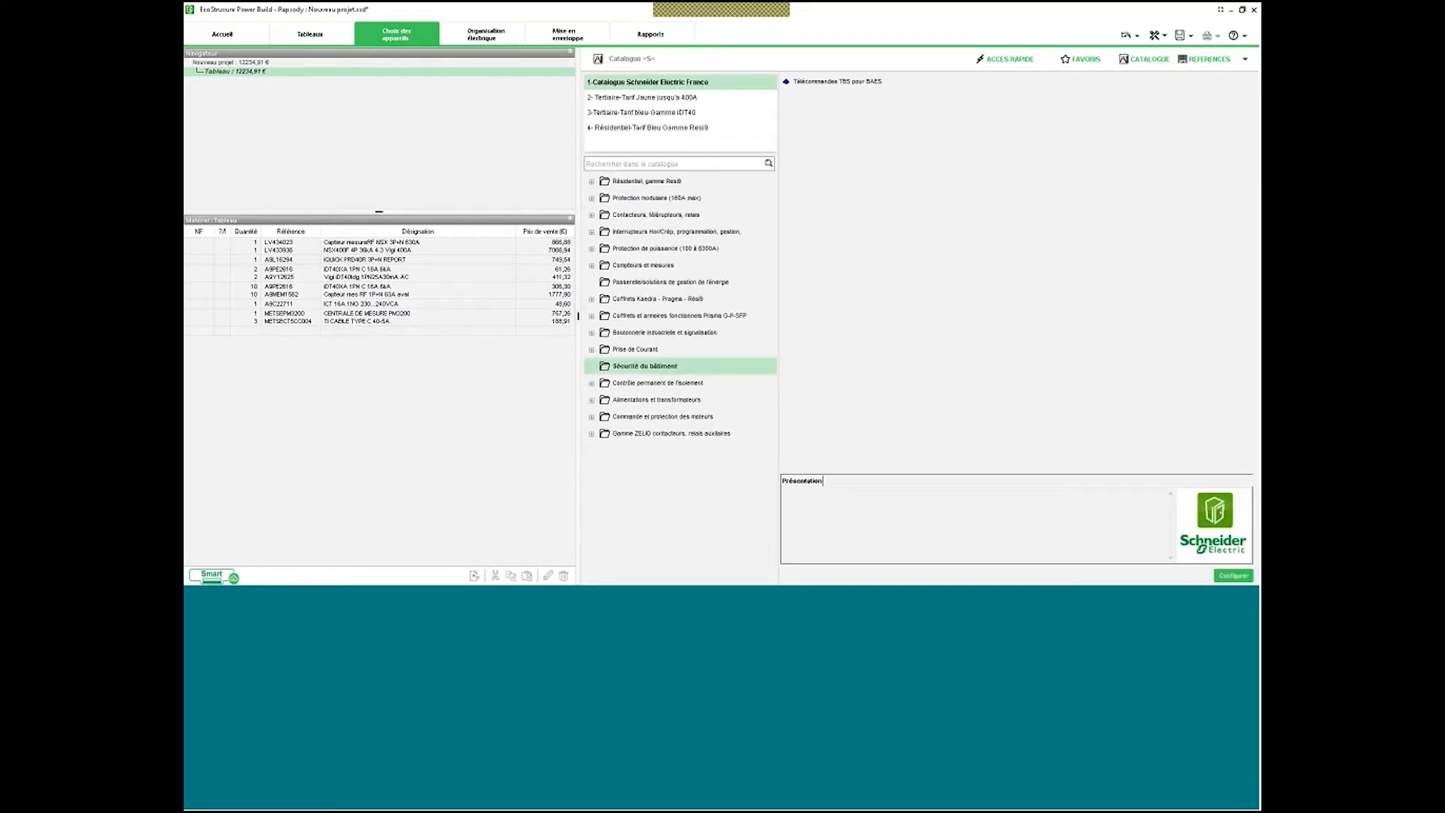
double_click(872, 82)
left_click(697, 362)
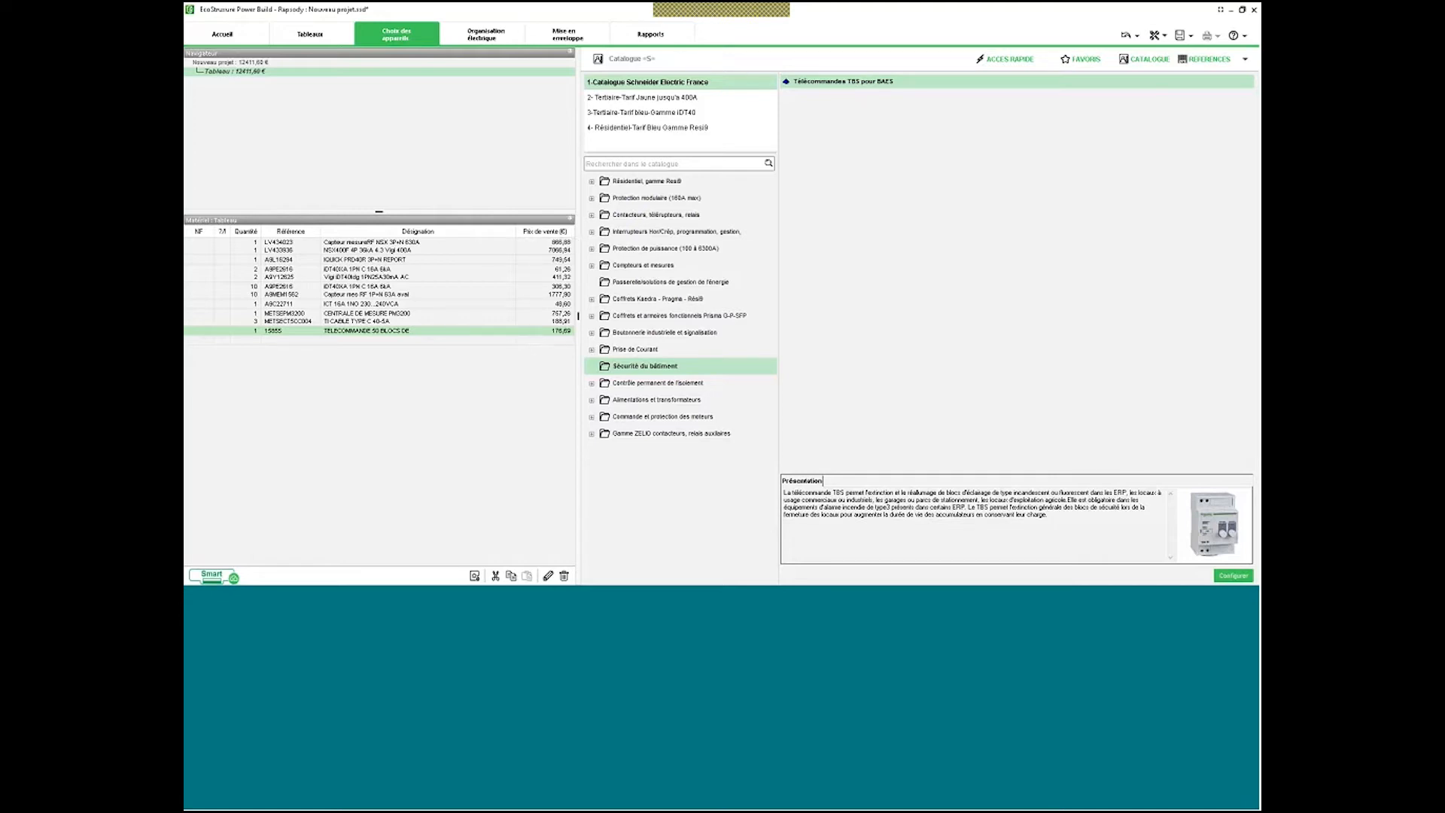
Review the switchboard's general characteristics and the available configuration commands, returning to the device selection.
left_click(310, 34)
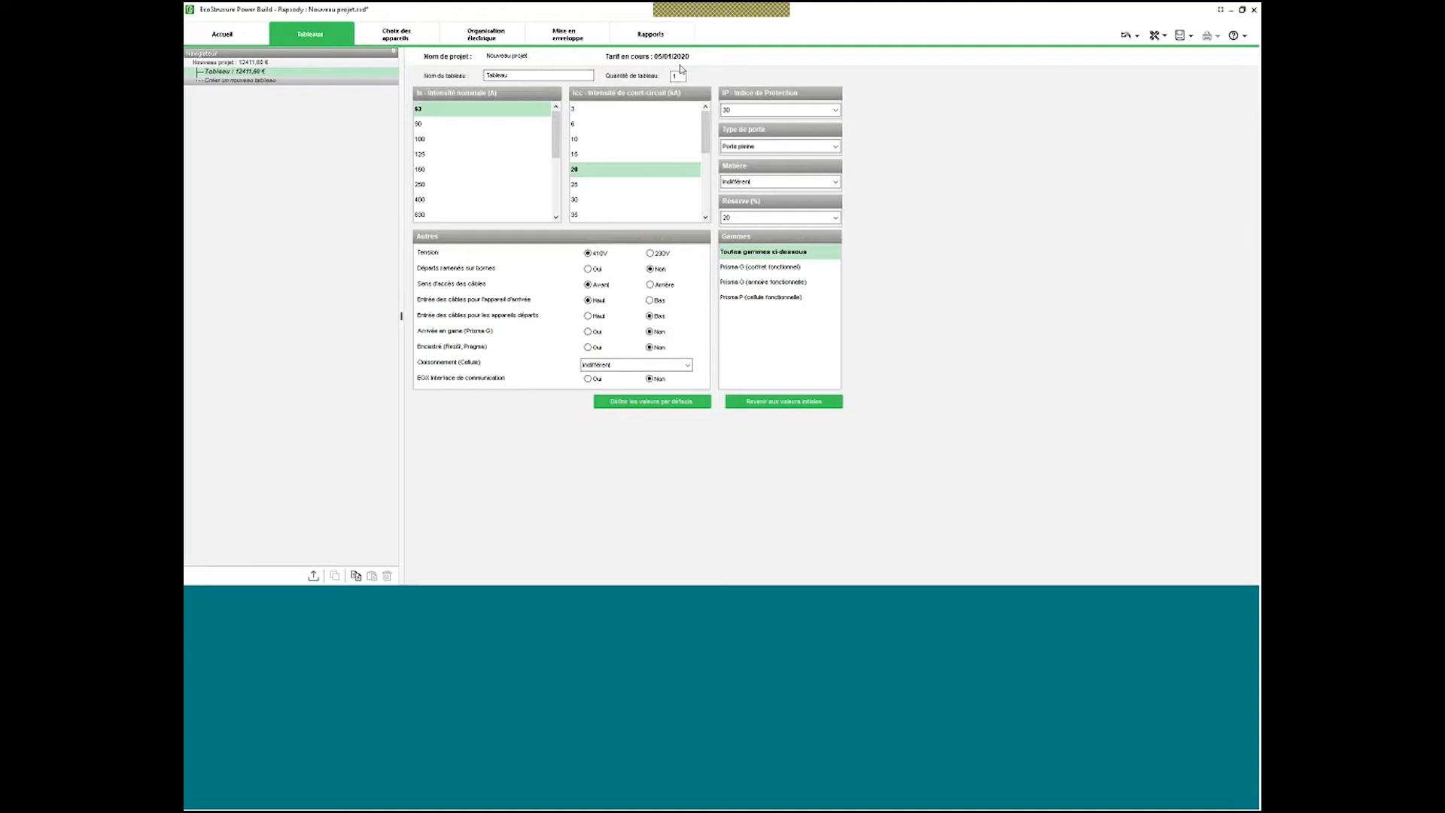
left_click(391, 43)
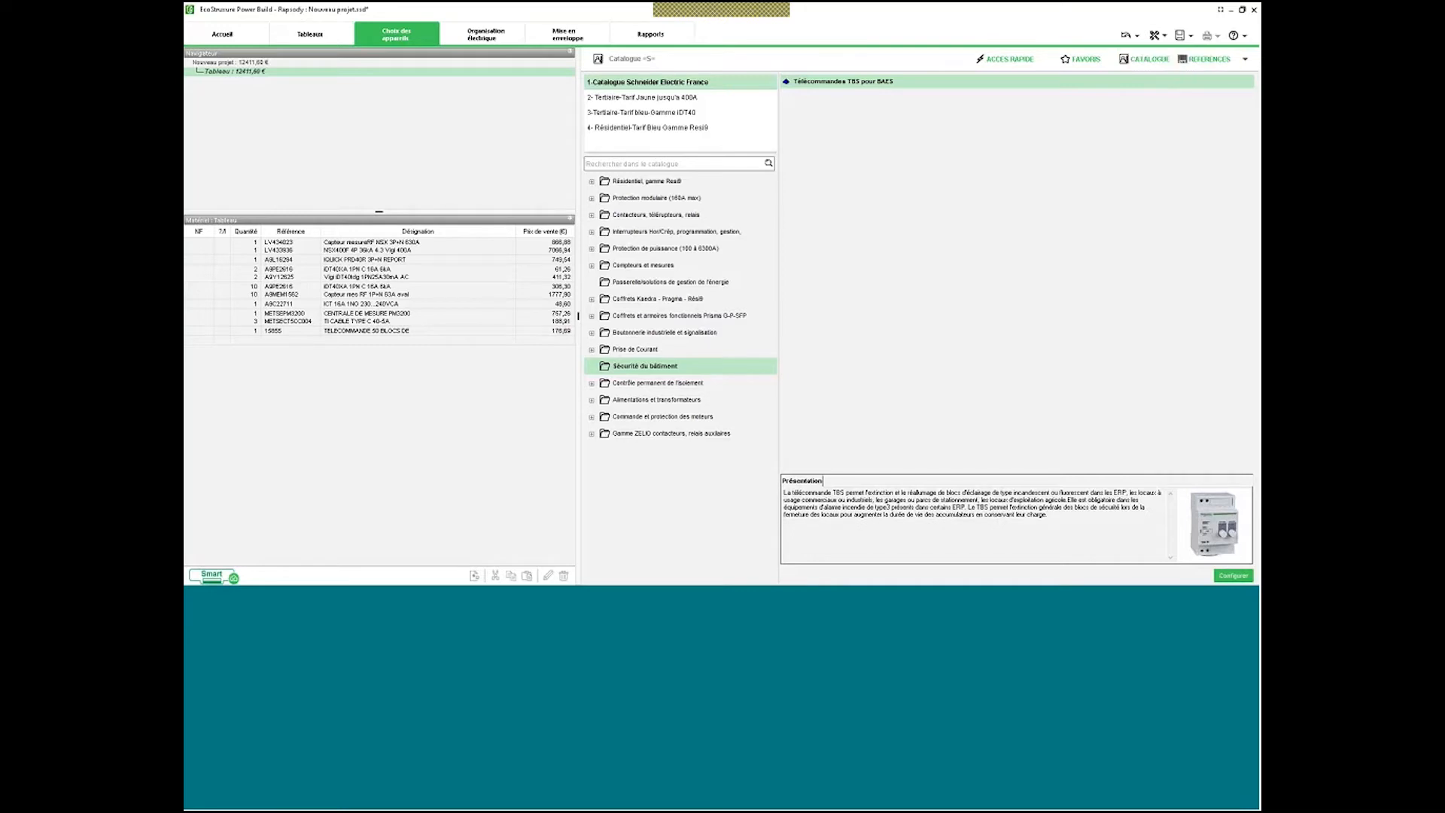
left_click(1165, 37)
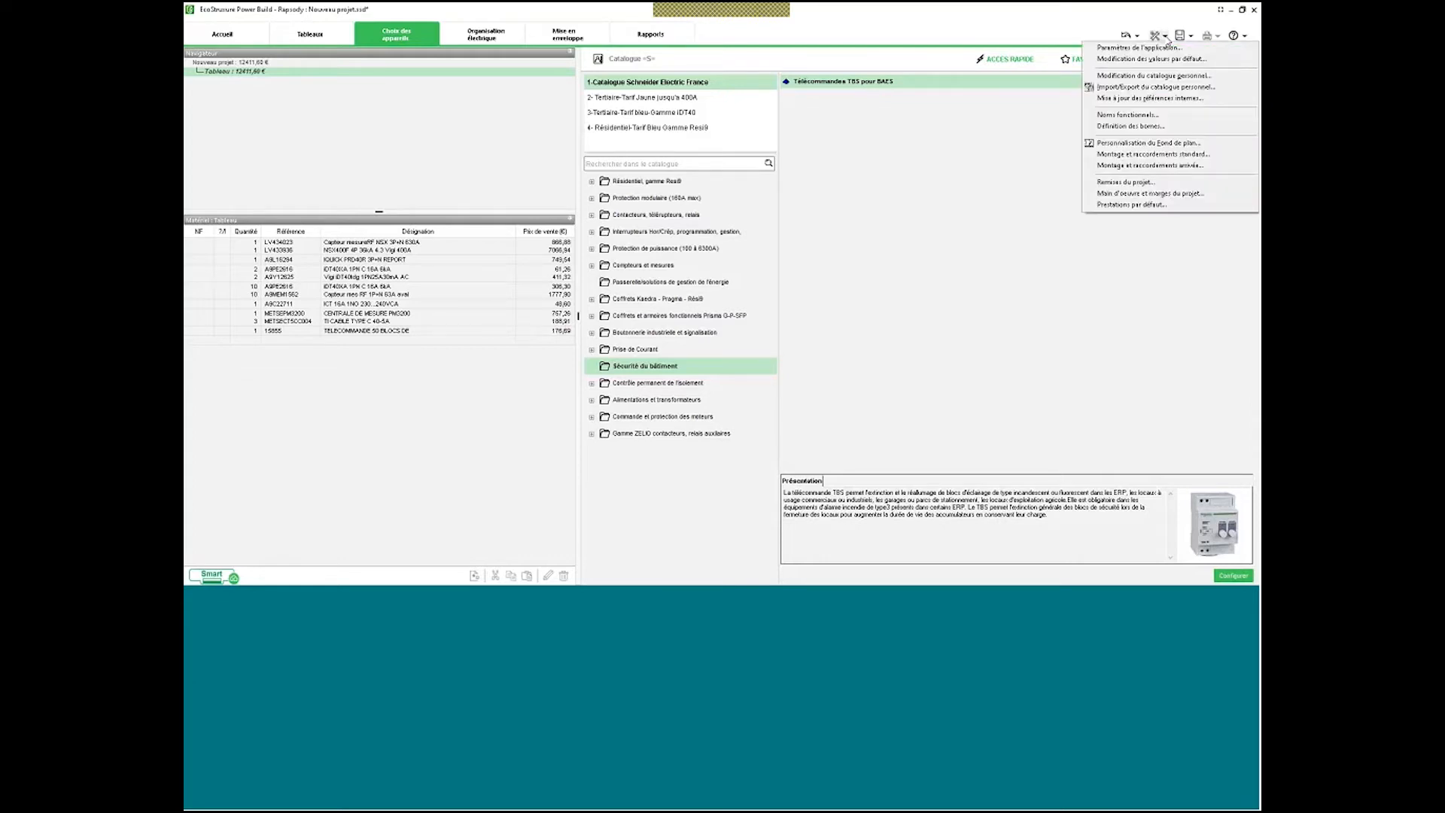
left_click(1078, 47)
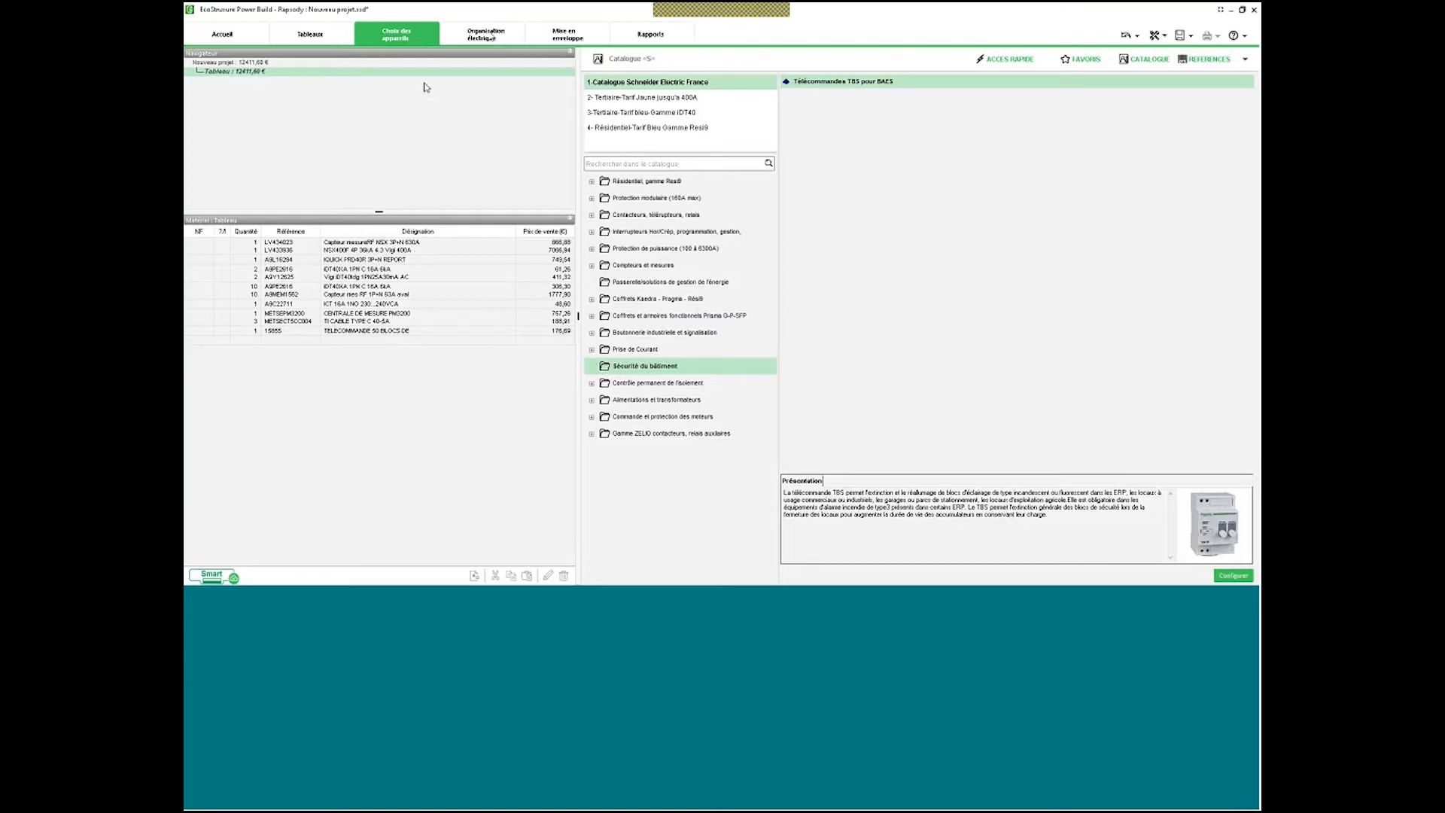
In the electrical organisation, move both Vigi-equipped iDT40 breakers to level 2 and two 16 A breakers to level 3 behind the first.
left_click(491, 36)
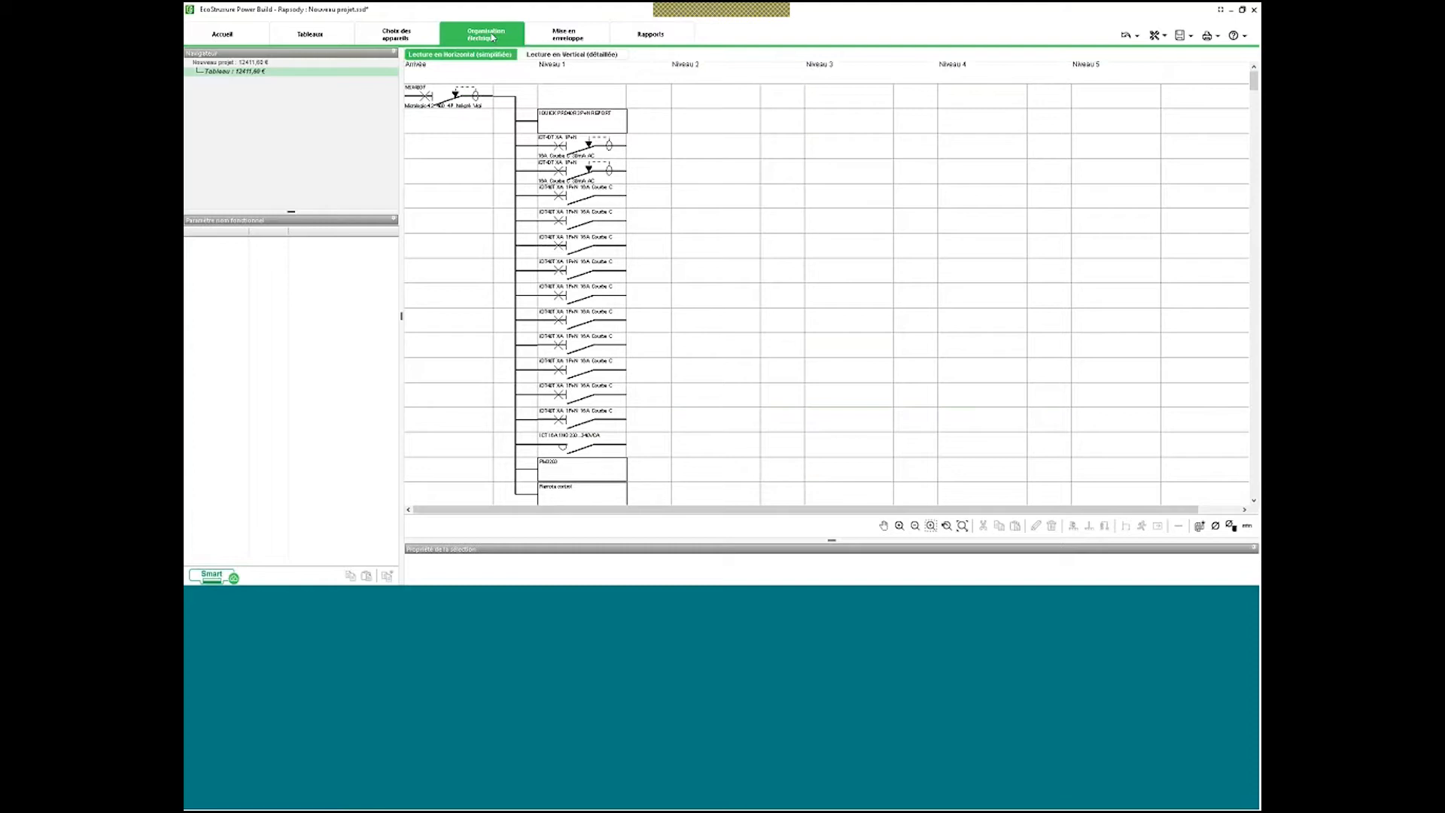
left_click_drag(571, 147, 725, 254)
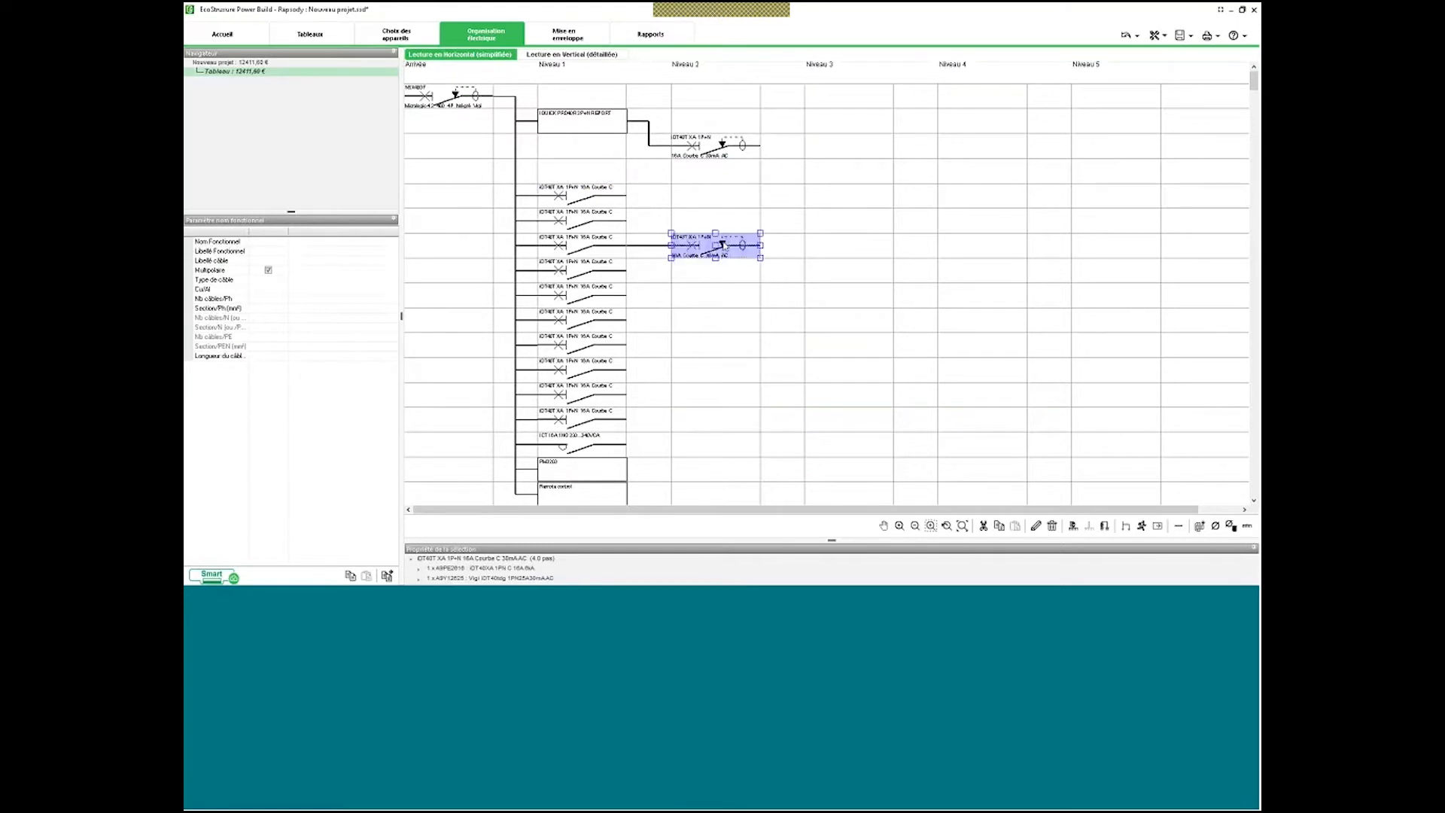
left_click_drag(459, 163, 657, 261)
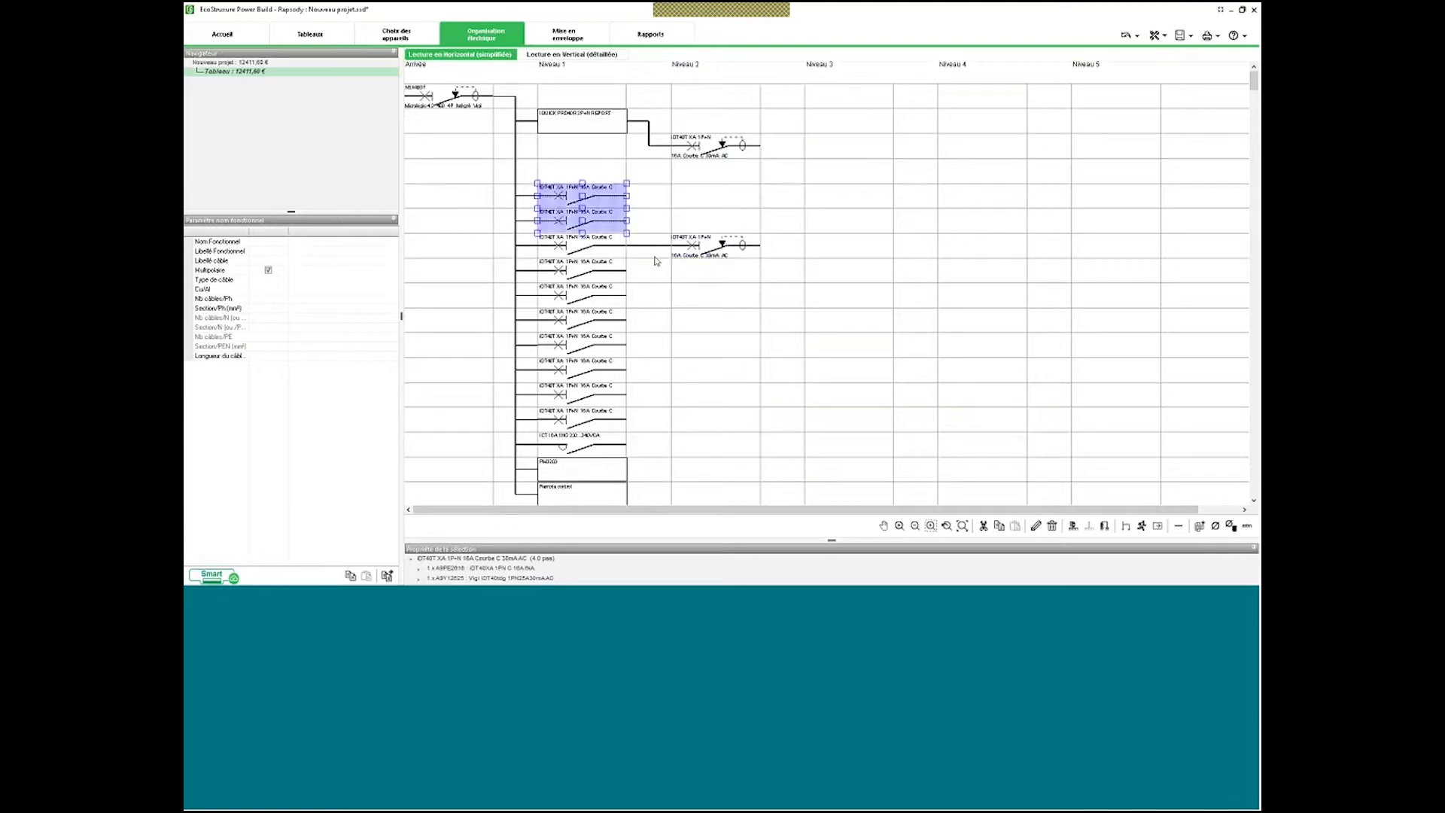
left_click_drag(608, 185, 877, 160)
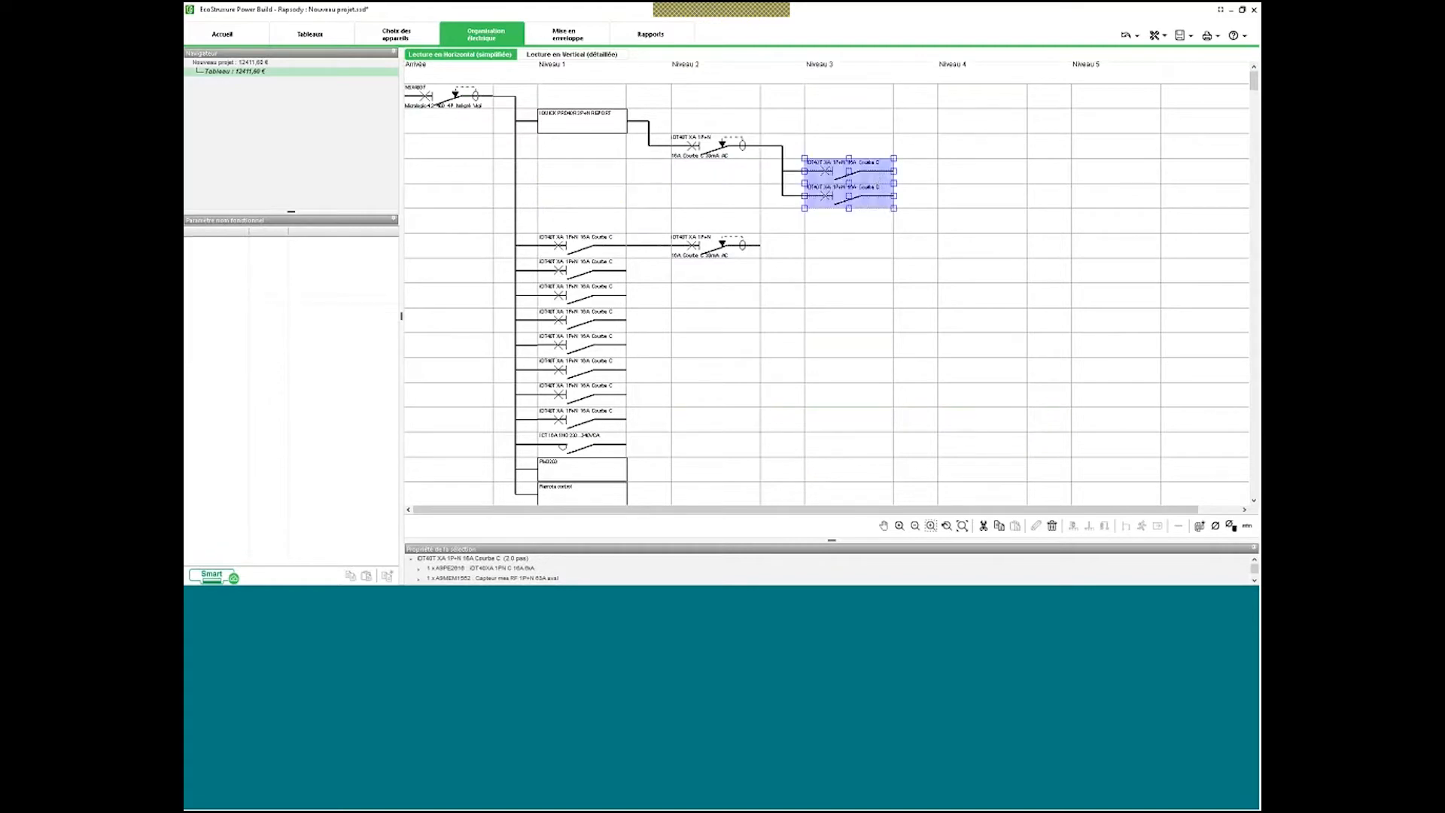
Move a third 16 A breaker to level 3 behind the first Vigi breaker, and shift the second Vigi breaker to a lower row.
left_click(575, 248)
left_click_drag(576, 248, 816, 226)
left_click_drag(716, 249, 713, 320)
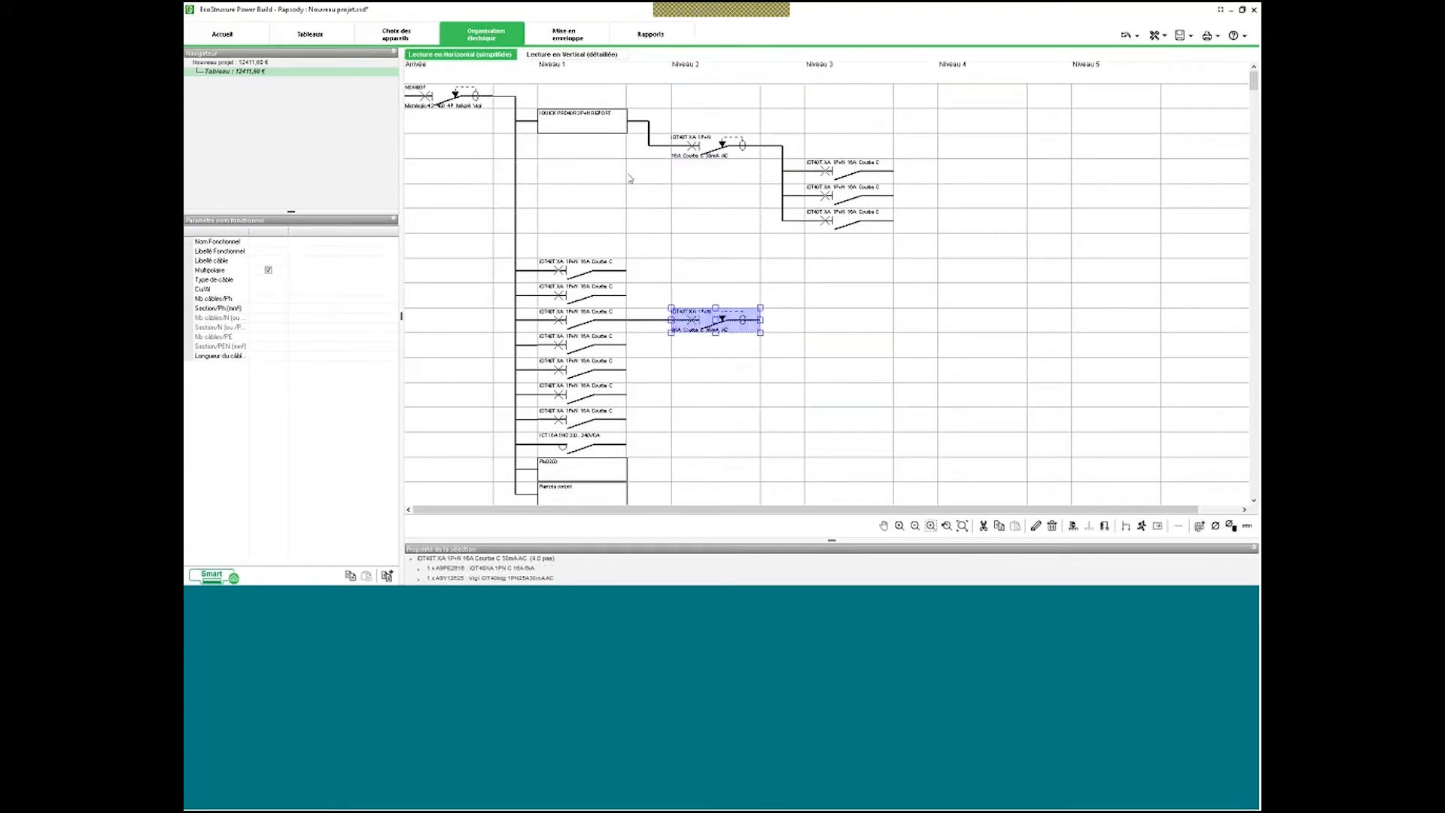
Place the first Vigi breaker at level 1 feeding four level 2 breakers, and the PM3200 ahead of the second Vigi breaker with its level 3 breakers.
left_click_drag(925, 262, 573, 167)
left_click_drag(501, 248, 662, 318)
left_click_drag(605, 264, 873, 322)
left_click_drag(587, 470, 825, 383)
left_click_drag(583, 320, 705, 298)
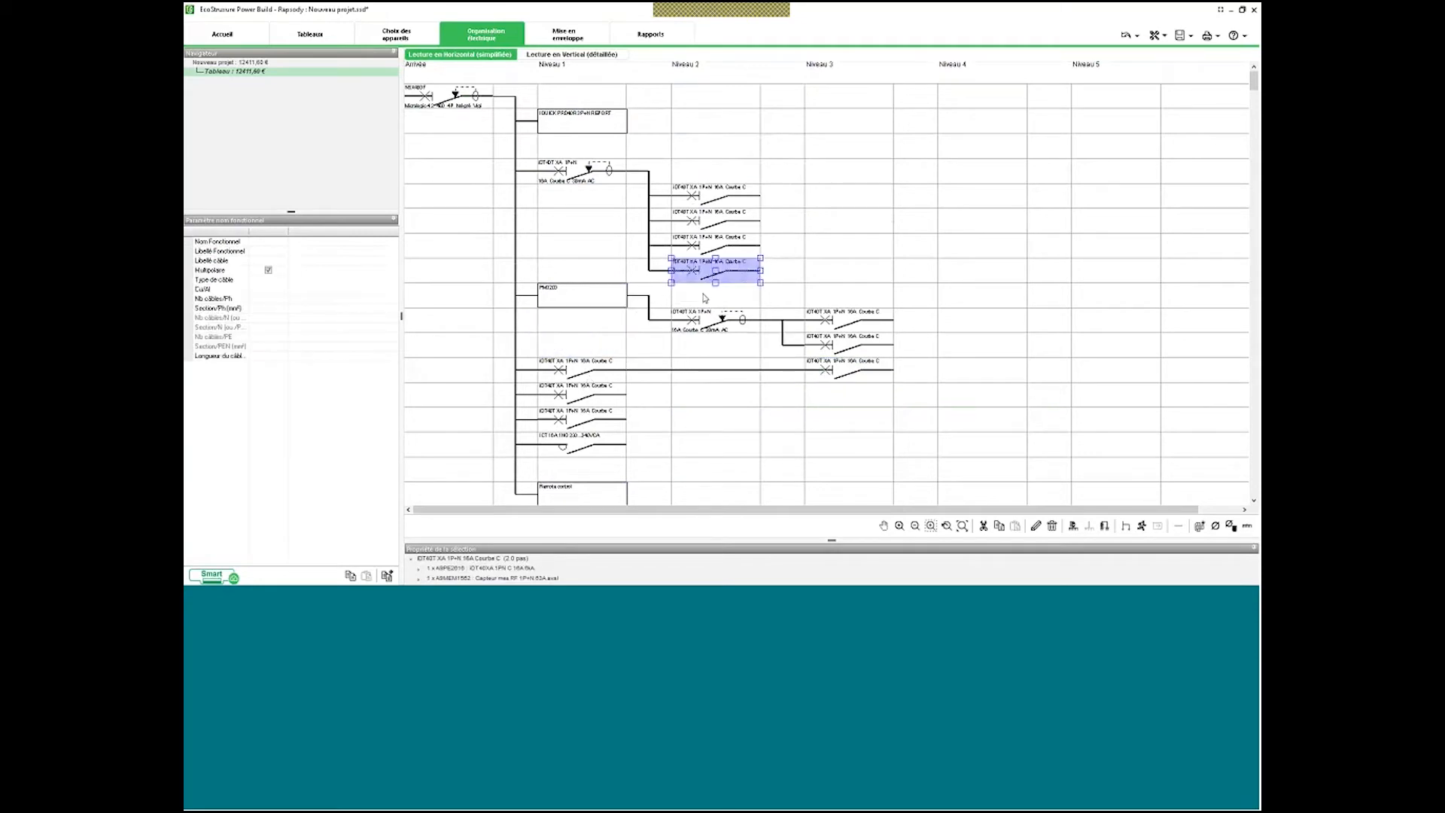
Try to place the remote control at level 4 behind the second group's first breaker, checking its product configuration.
left_click_drag(482, 273, 571, 419)
scroll(570, 418, "down", 3)
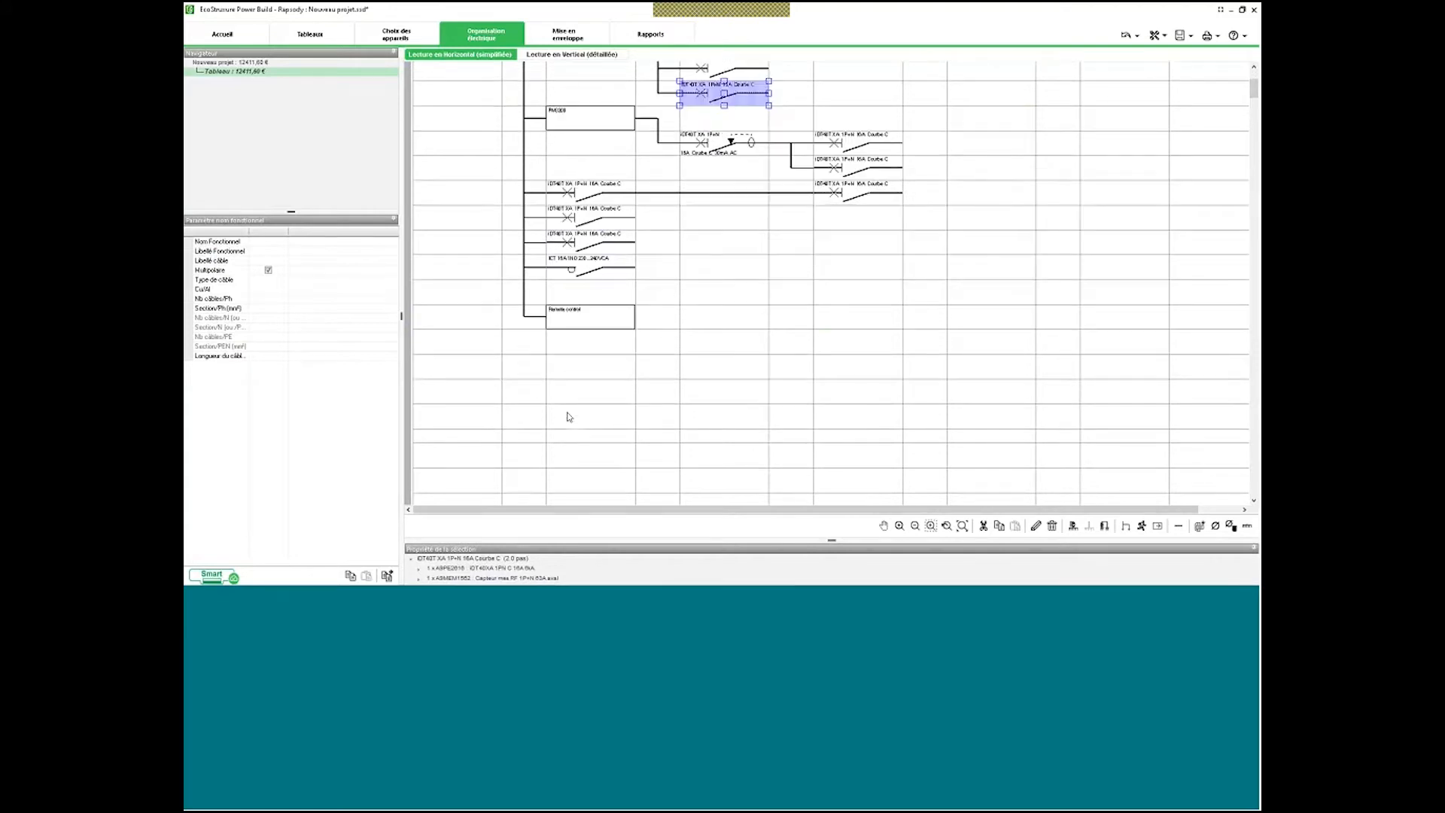
left_click_drag(594, 319, 994, 156)
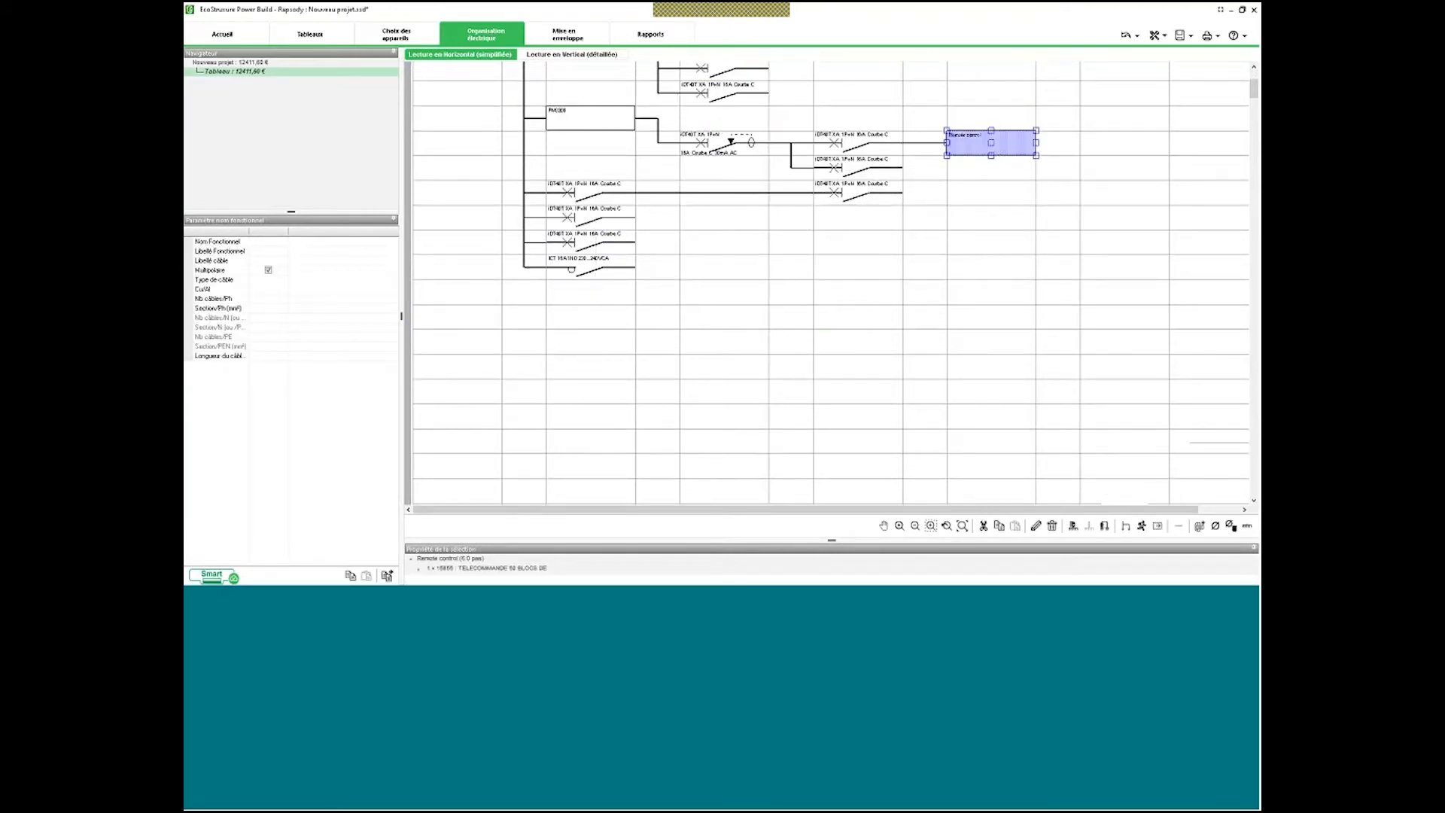
mouse_move(990, 143)
left_mouse_down()
mouse_move(981, 167)
mouse_move(989, 149)
left_mouse_up()
double_click(990, 150)
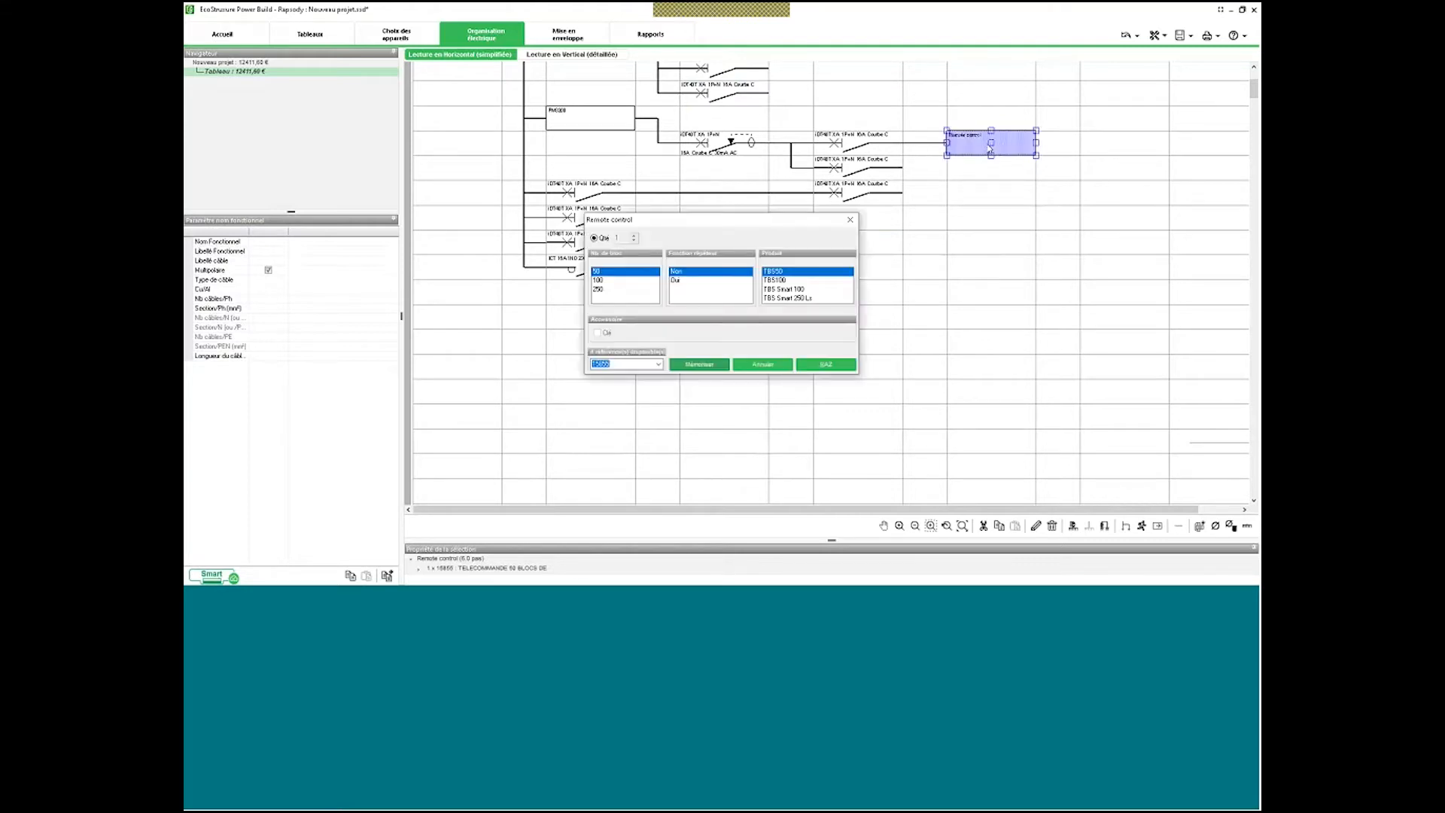
left_click(850, 221)
Place the iCT contactor at level 4, add the remaining group breakers at level 3, and leave one 16 A breaker below the remote control.
mouse_move(964, 146)
left_mouse_down()
mouse_move(905, 188)
mouse_move(572, 292)
mouse_move(867, 228)
mouse_move(999, 170)
mouse_move(978, 145)
left_mouse_up()
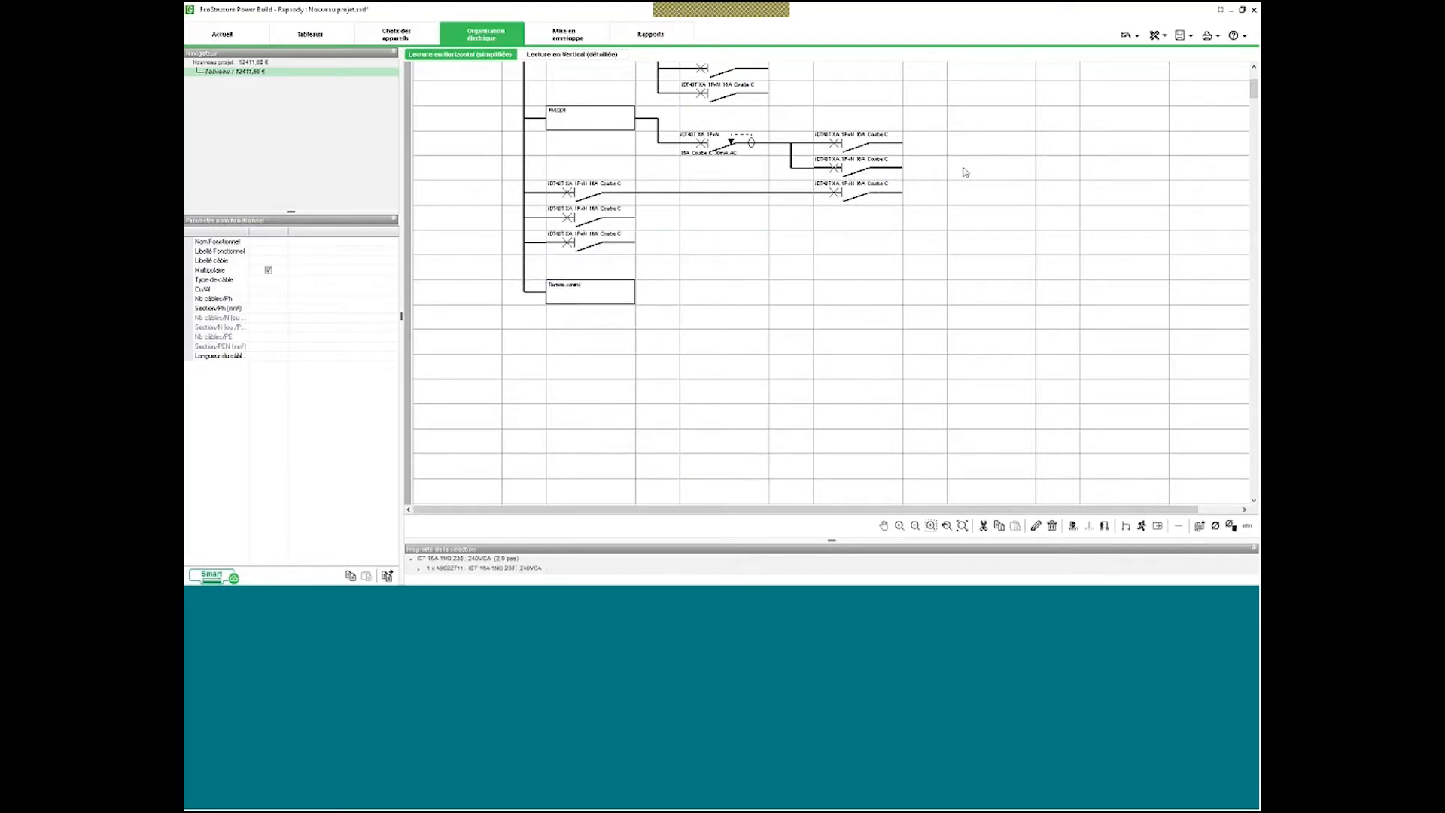
left_click_drag(496, 176, 825, 229)
left_click_drag(615, 226, 619, 277)
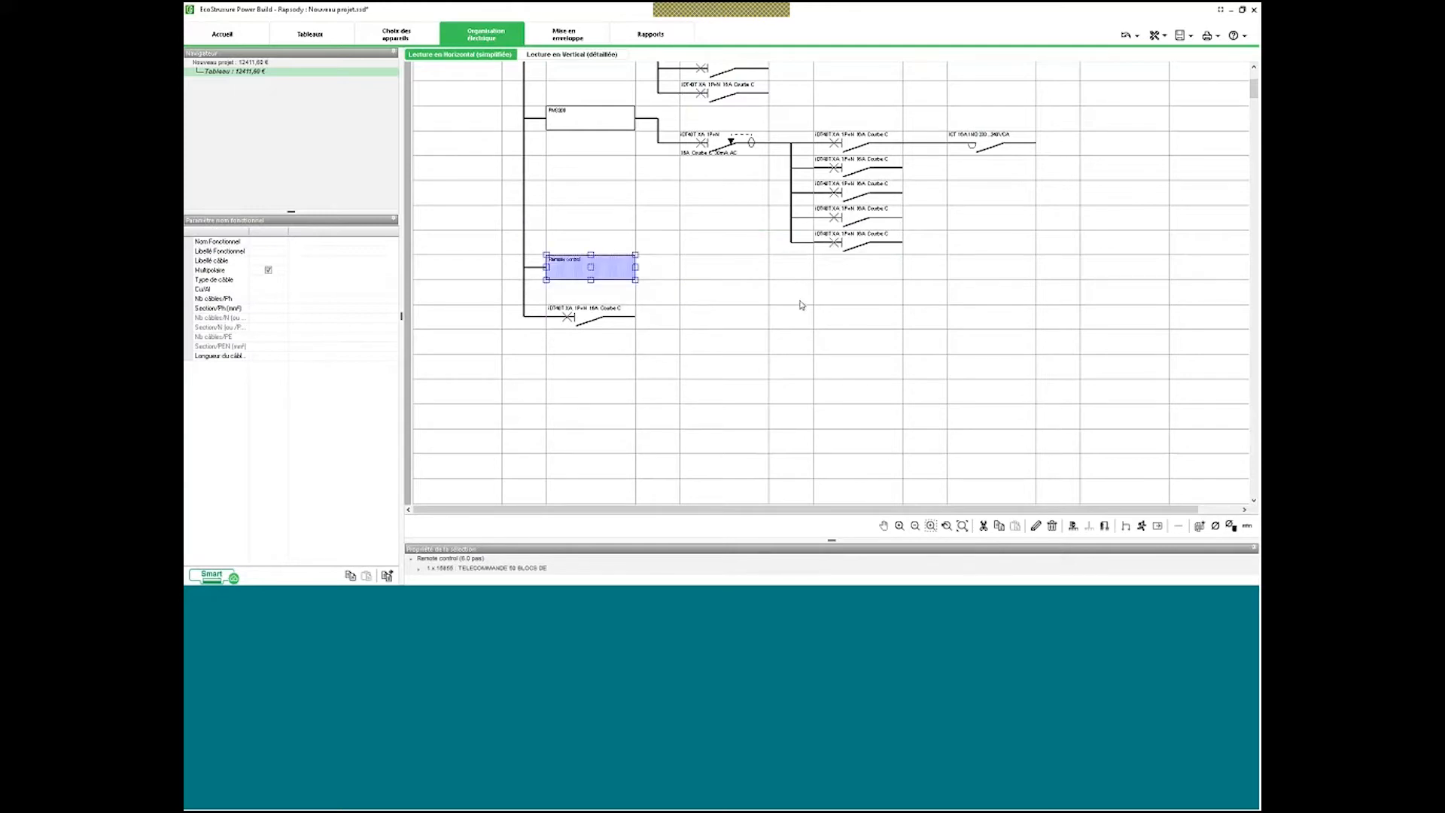
Review the whole electrical diagram in the detailed vertical reading, then return to the simplified horizontal reading.
scroll(801, 305, "up", 2)
scroll(801, 305, "up", 4)
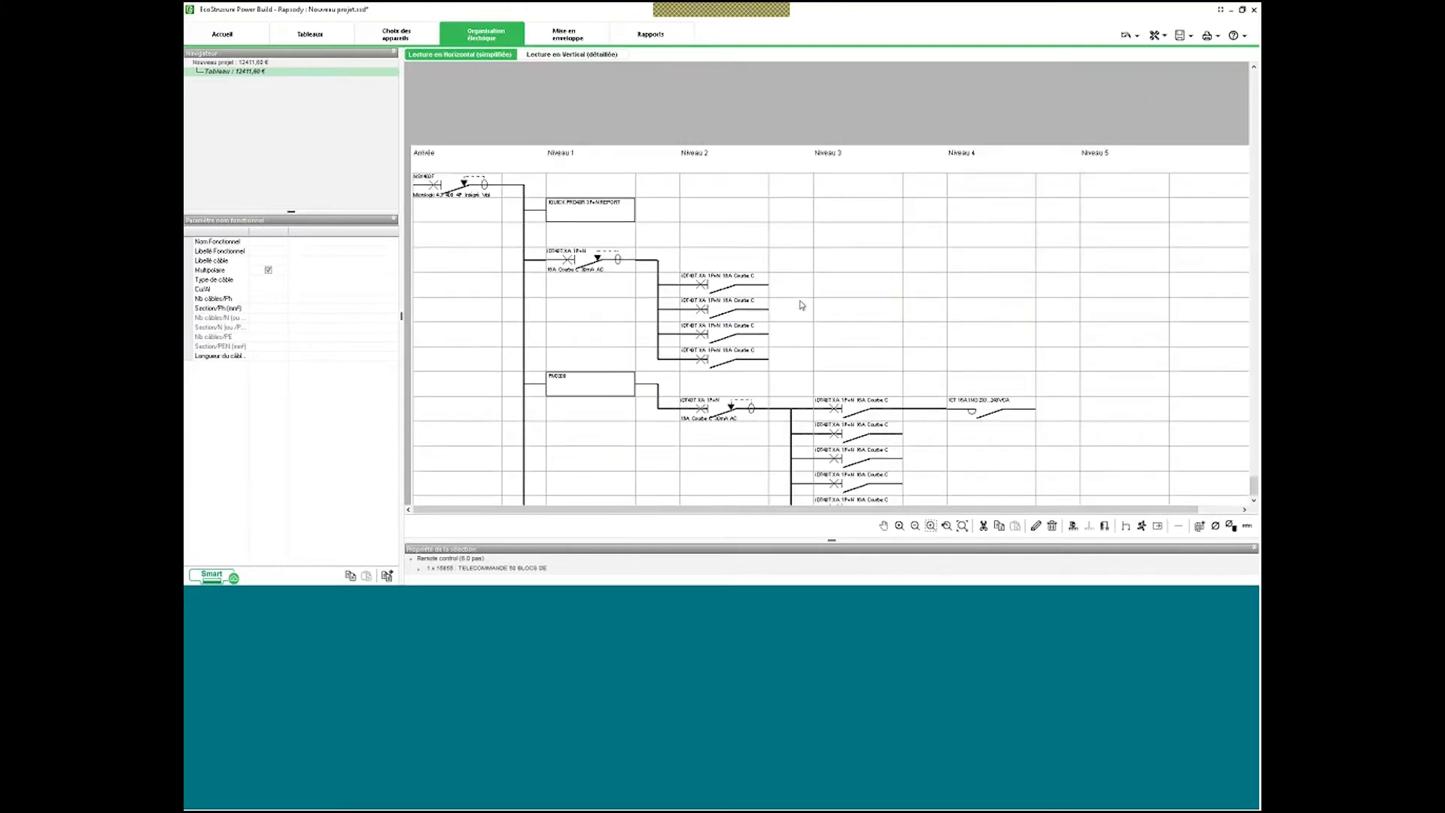
scroll(802, 305, "down", 4)
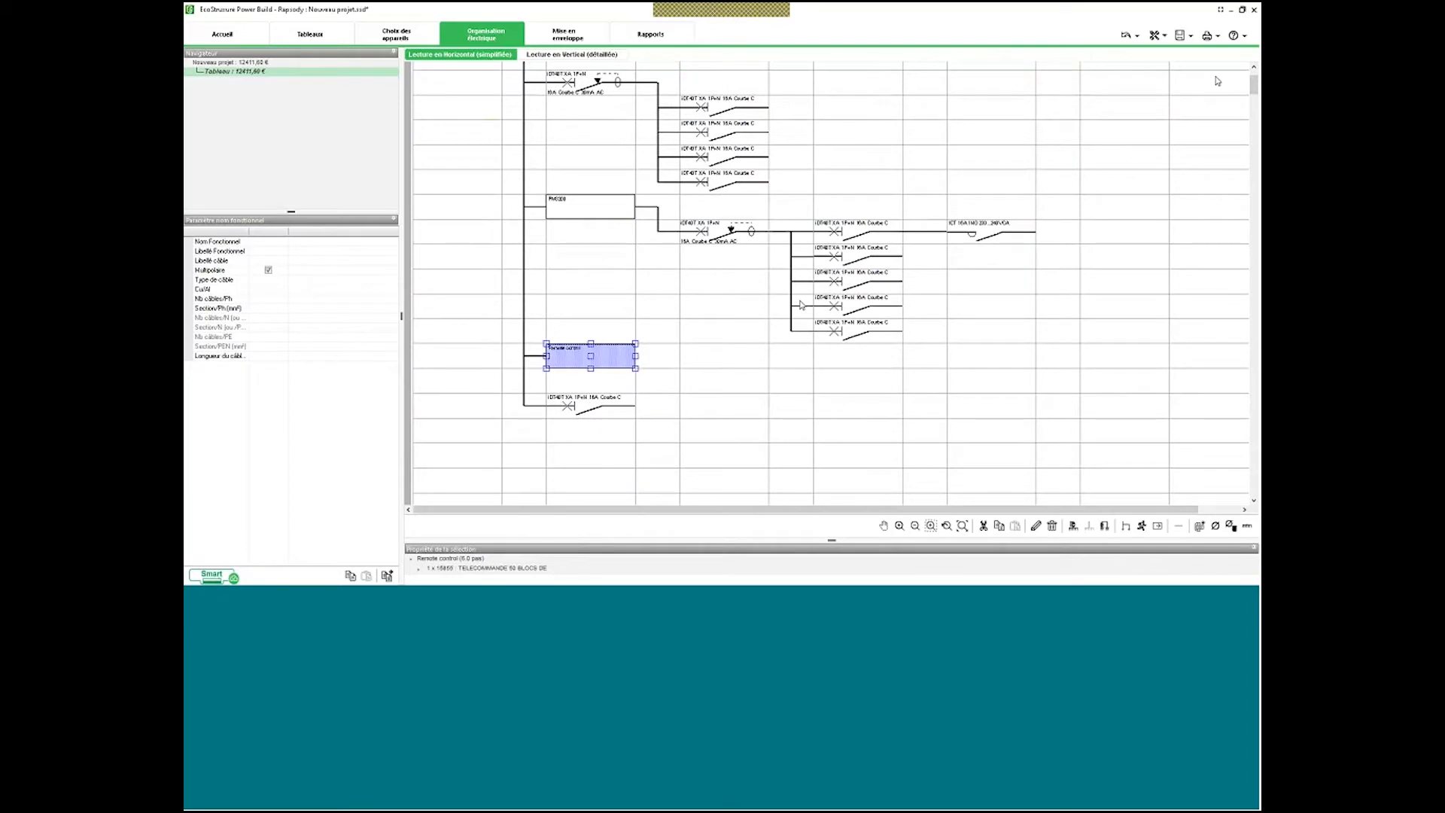
scroll(479, 89, "up", 4)
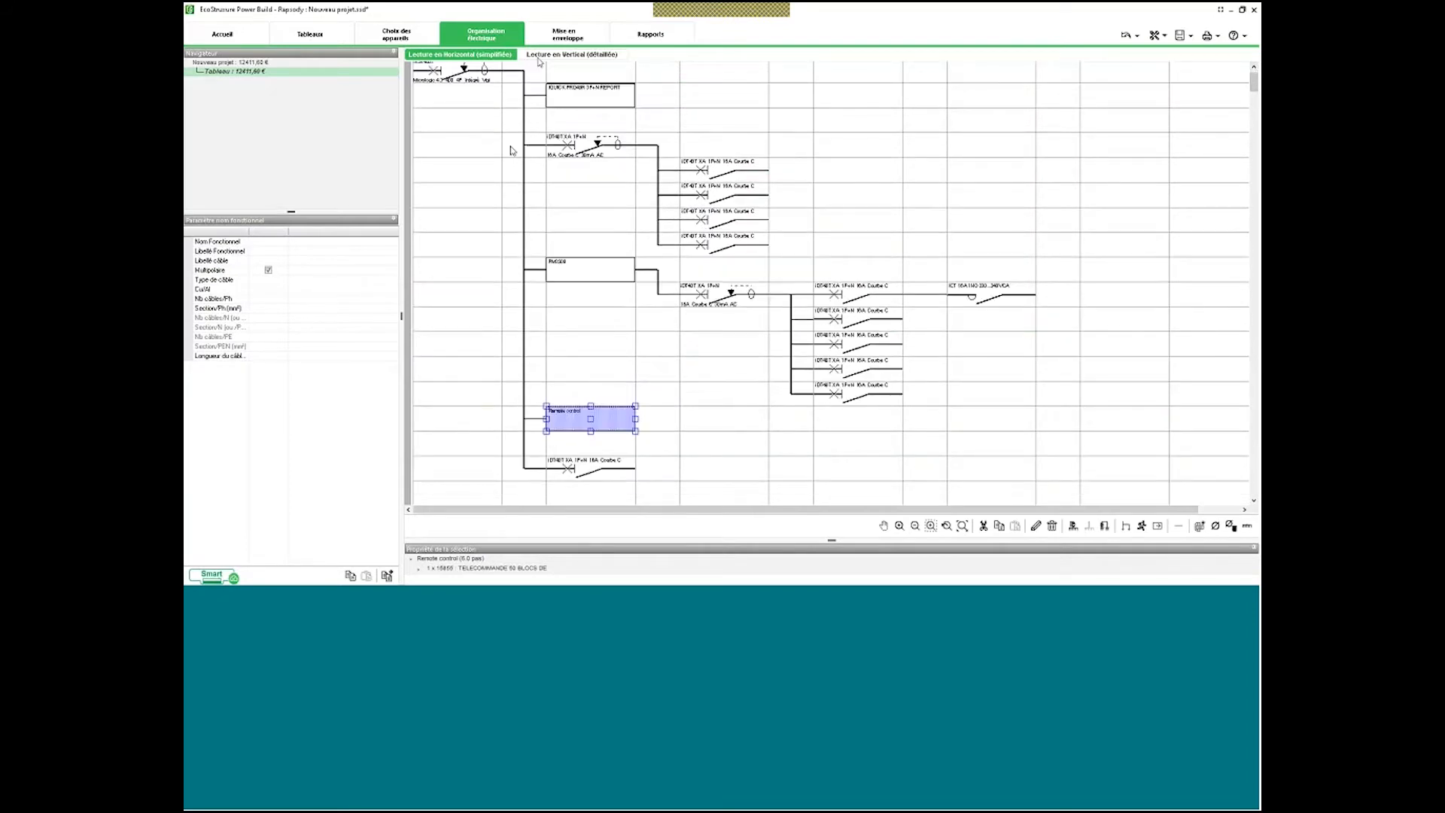
left_click(561, 56)
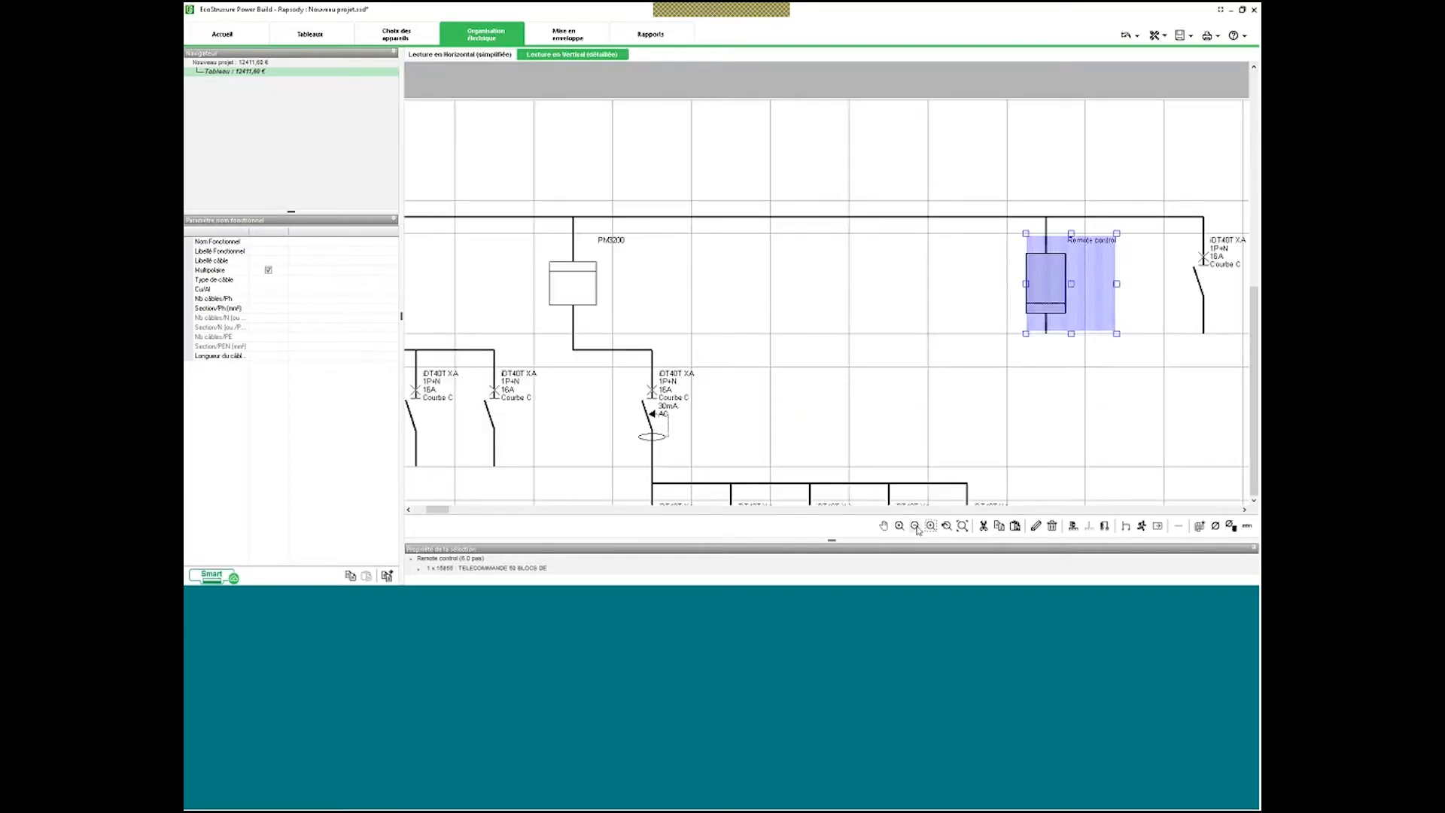
left_click(915, 526)
left_click(915, 526)
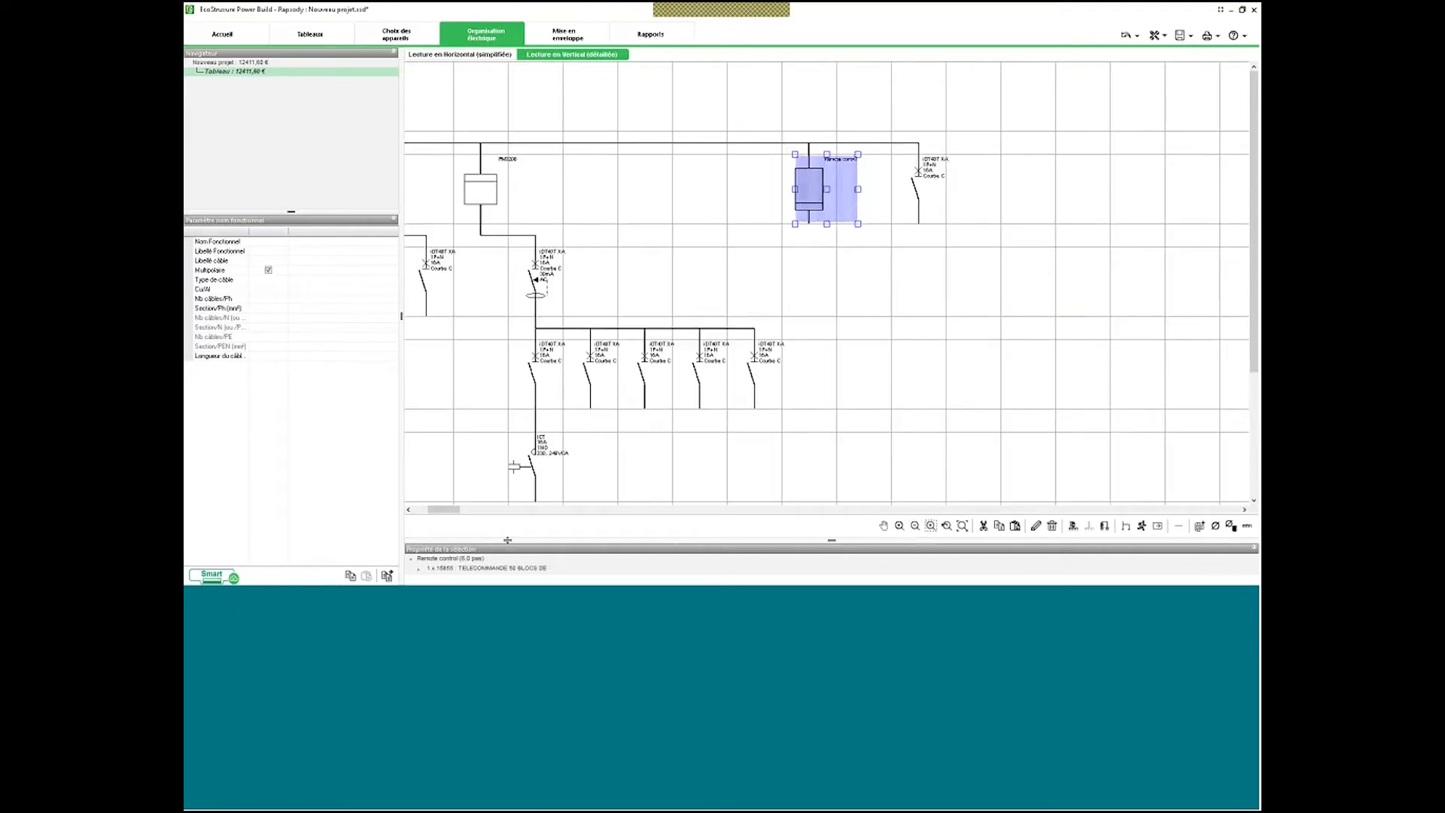
left_click_drag(446, 511, 428, 512)
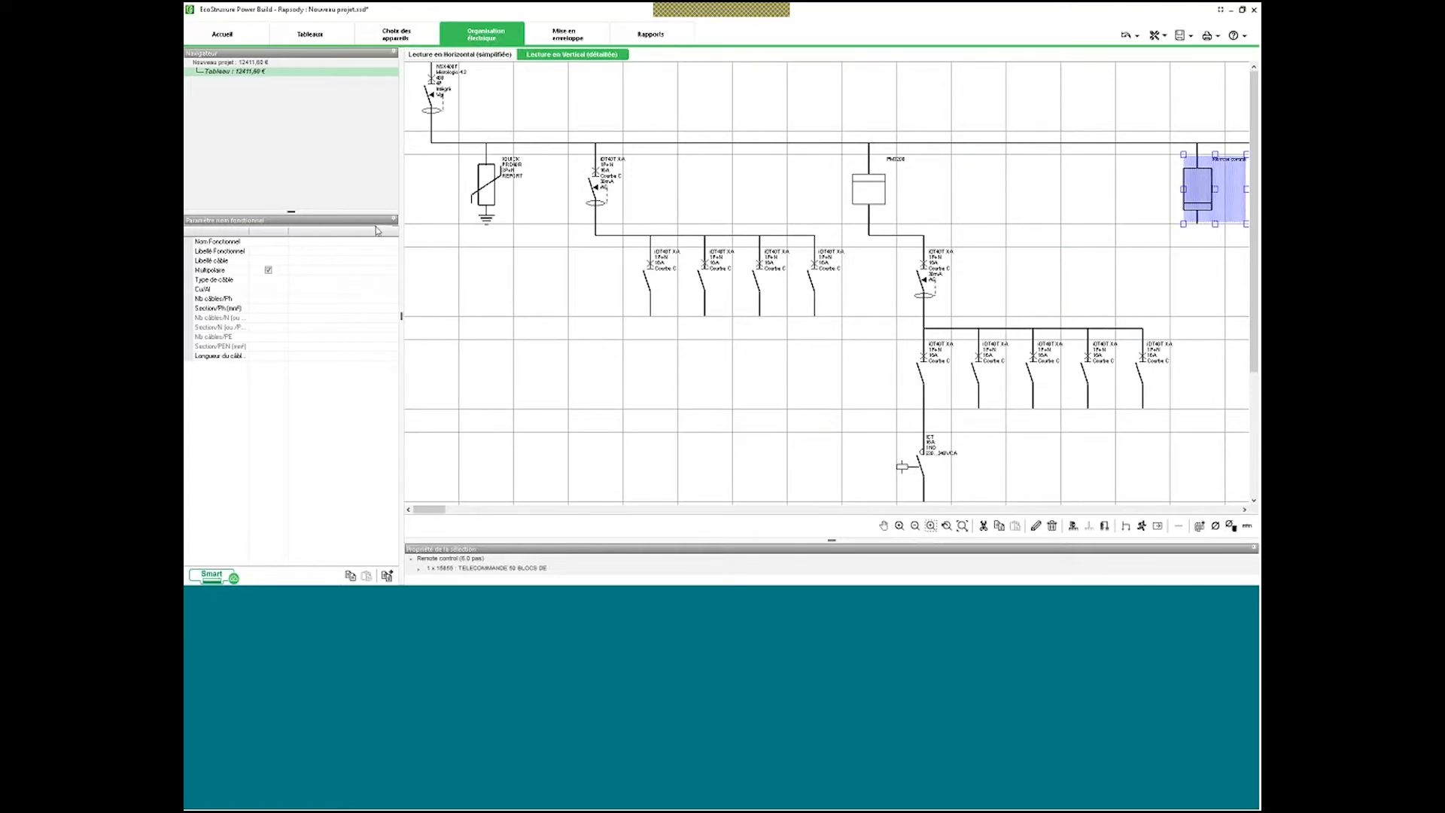
left_click(460, 55)
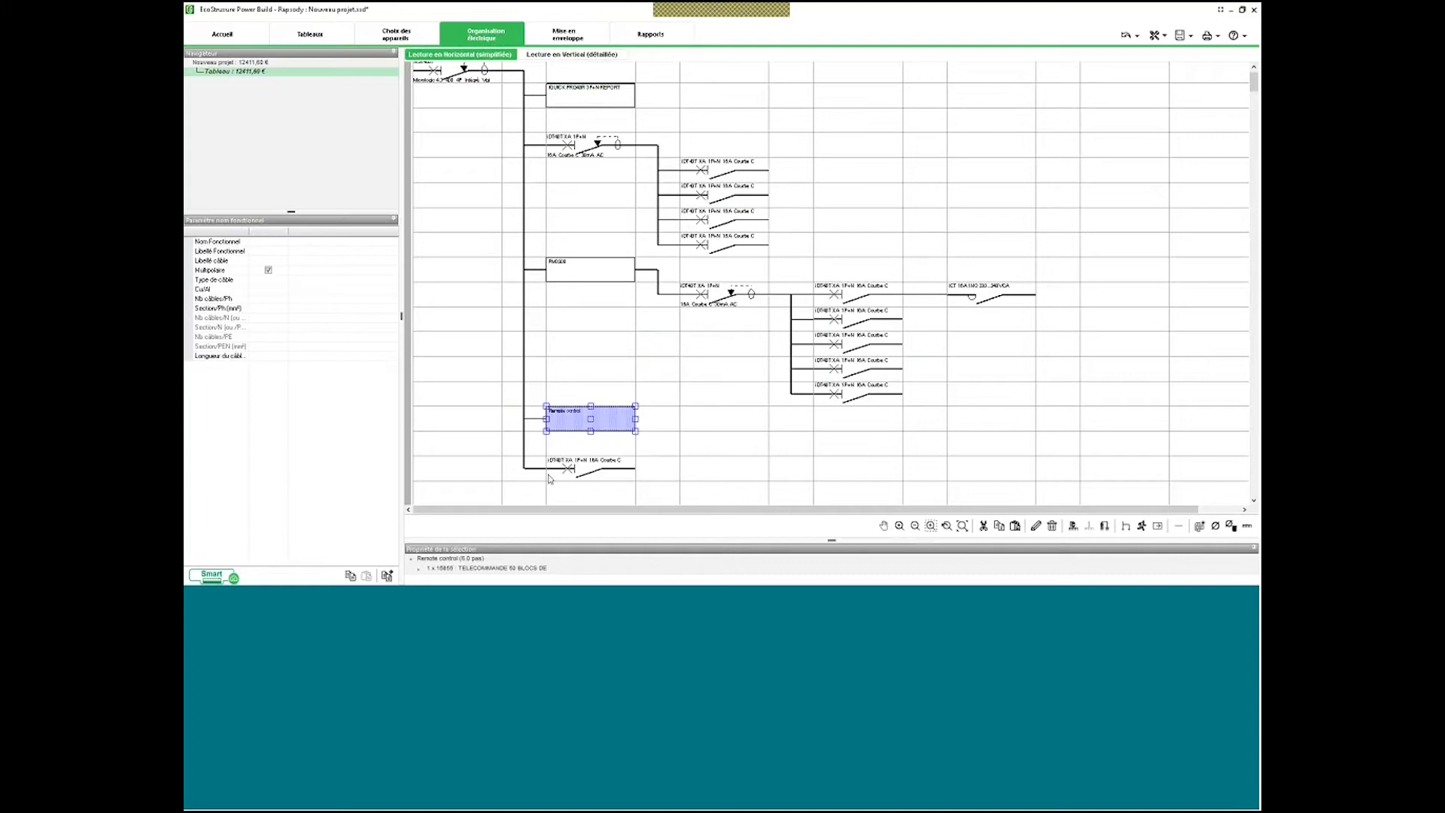
Define the 16 A breaker below the remote control as the switchboard's incoming device.
left_click_drag(576, 471, 470, 152)
left_click_drag(463, 78, 764, 484)
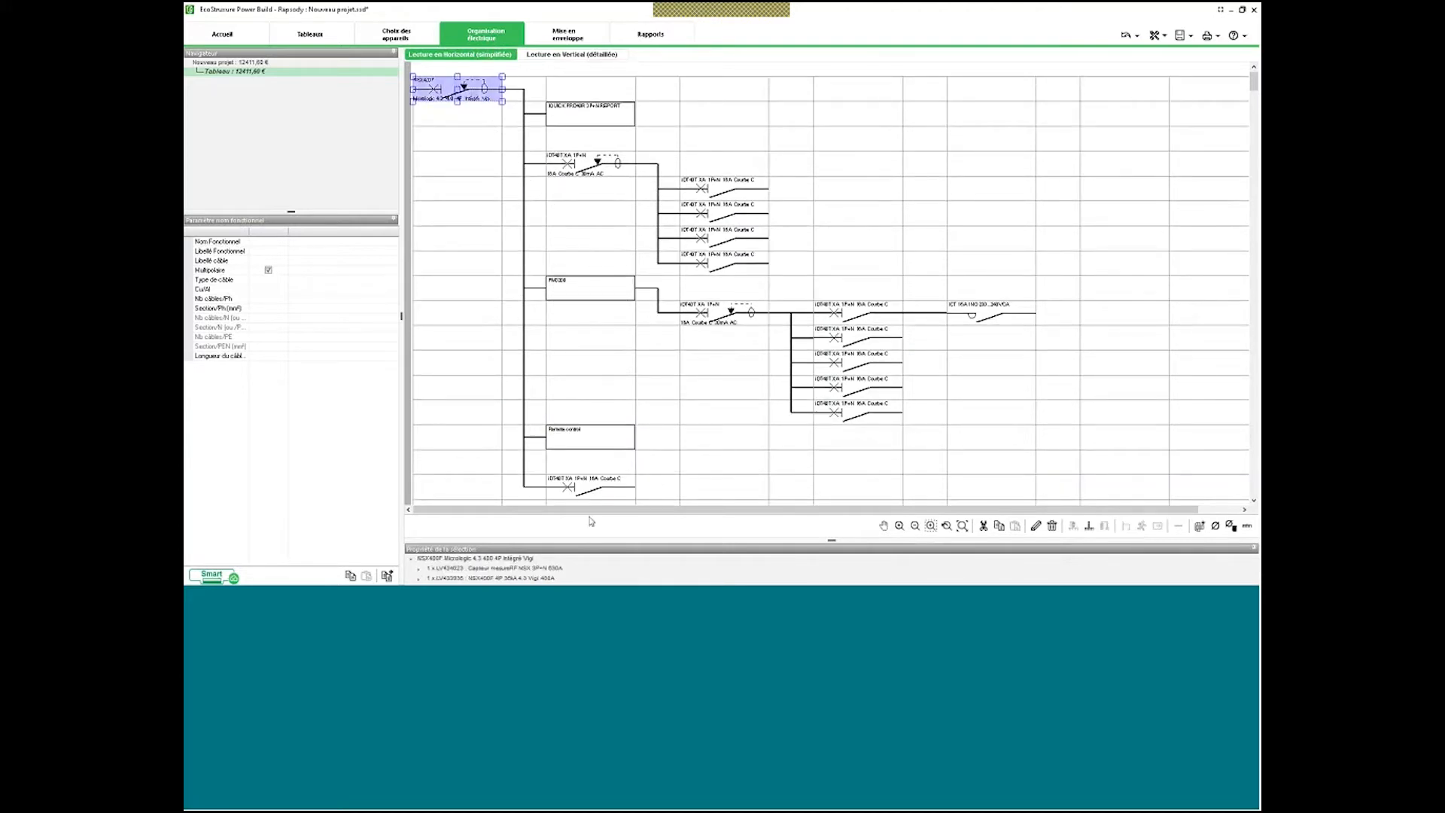
left_click_drag(446, 85, 678, 476)
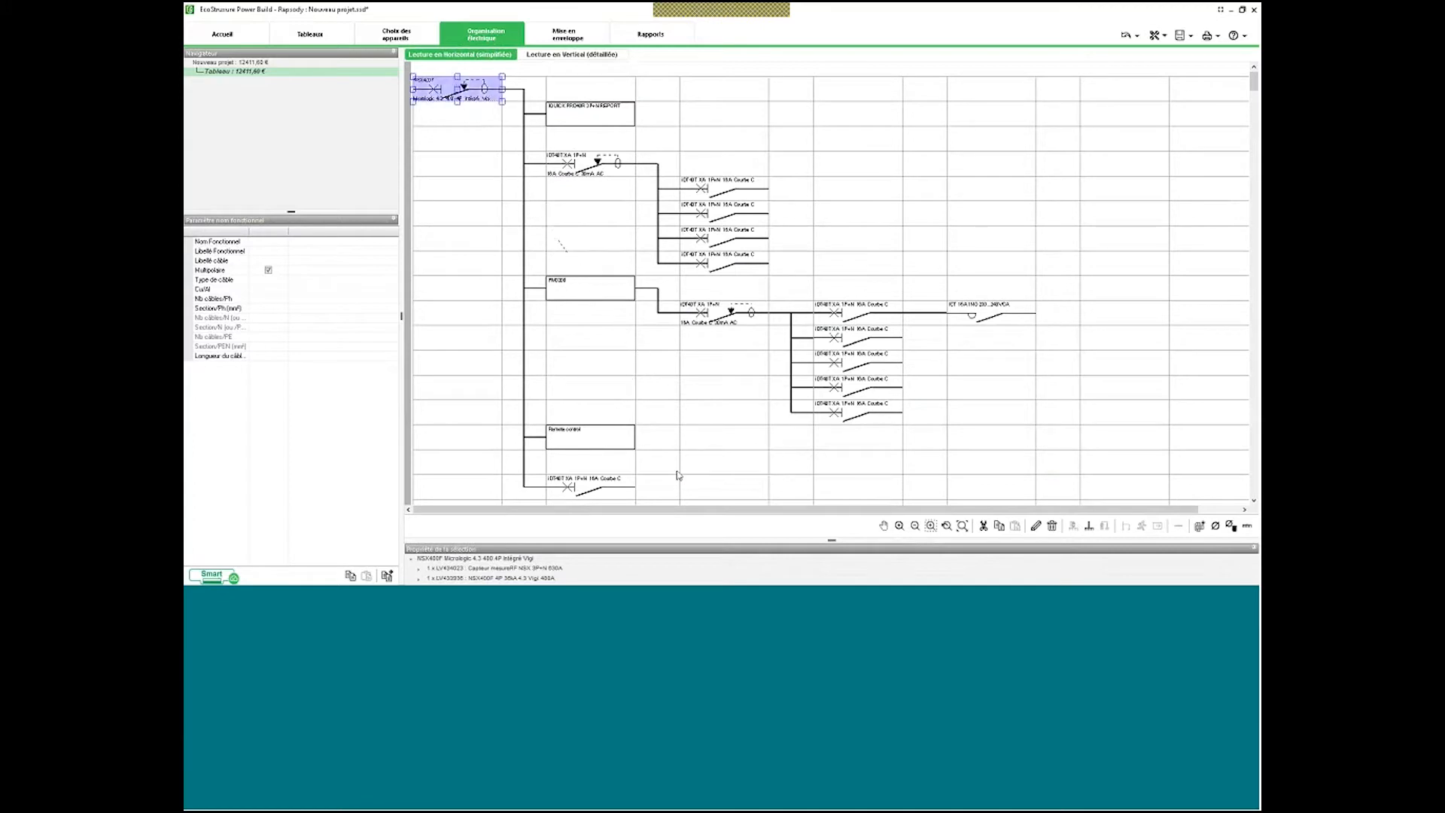
right_click(596, 495)
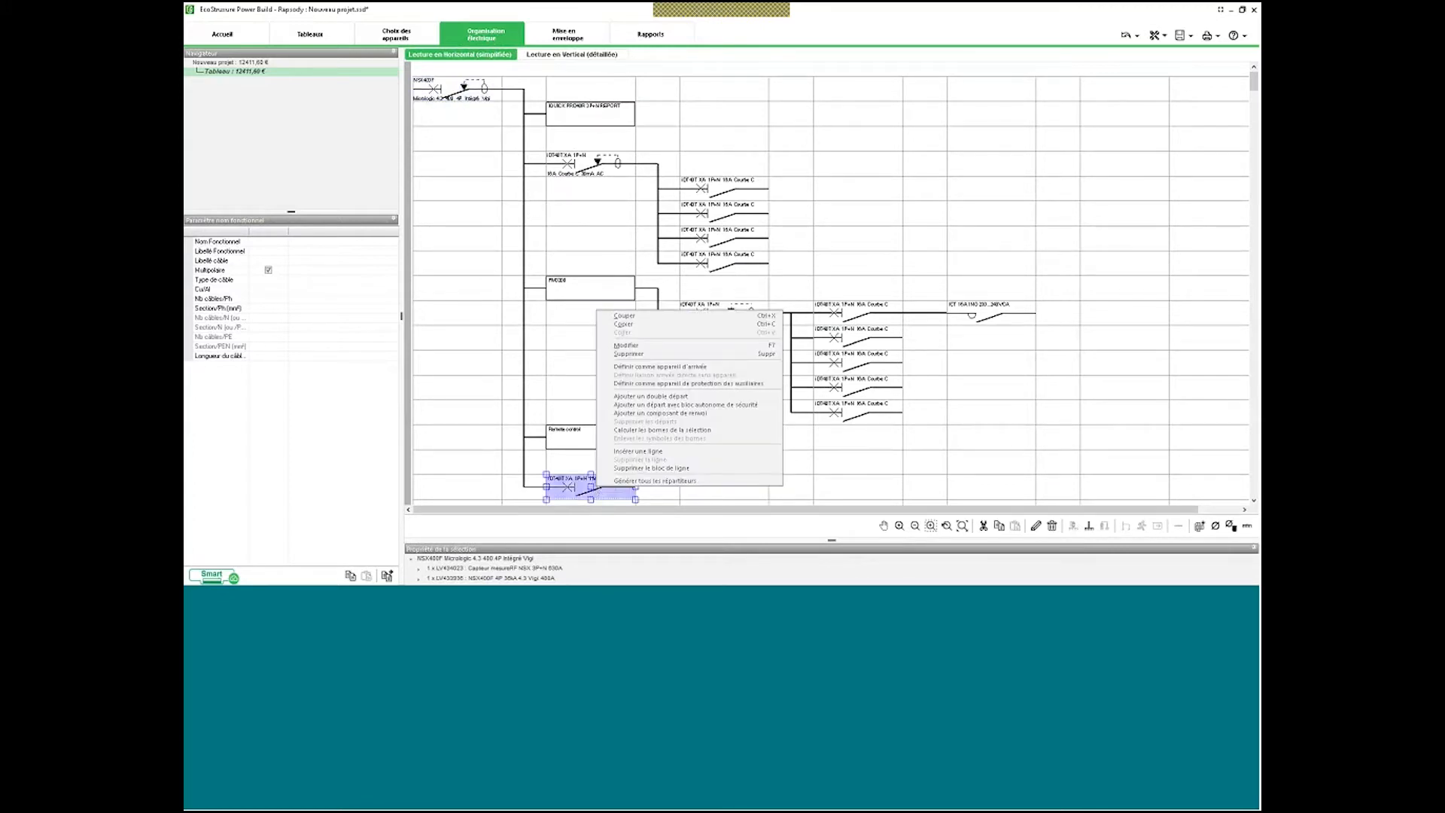
left_click(652, 367)
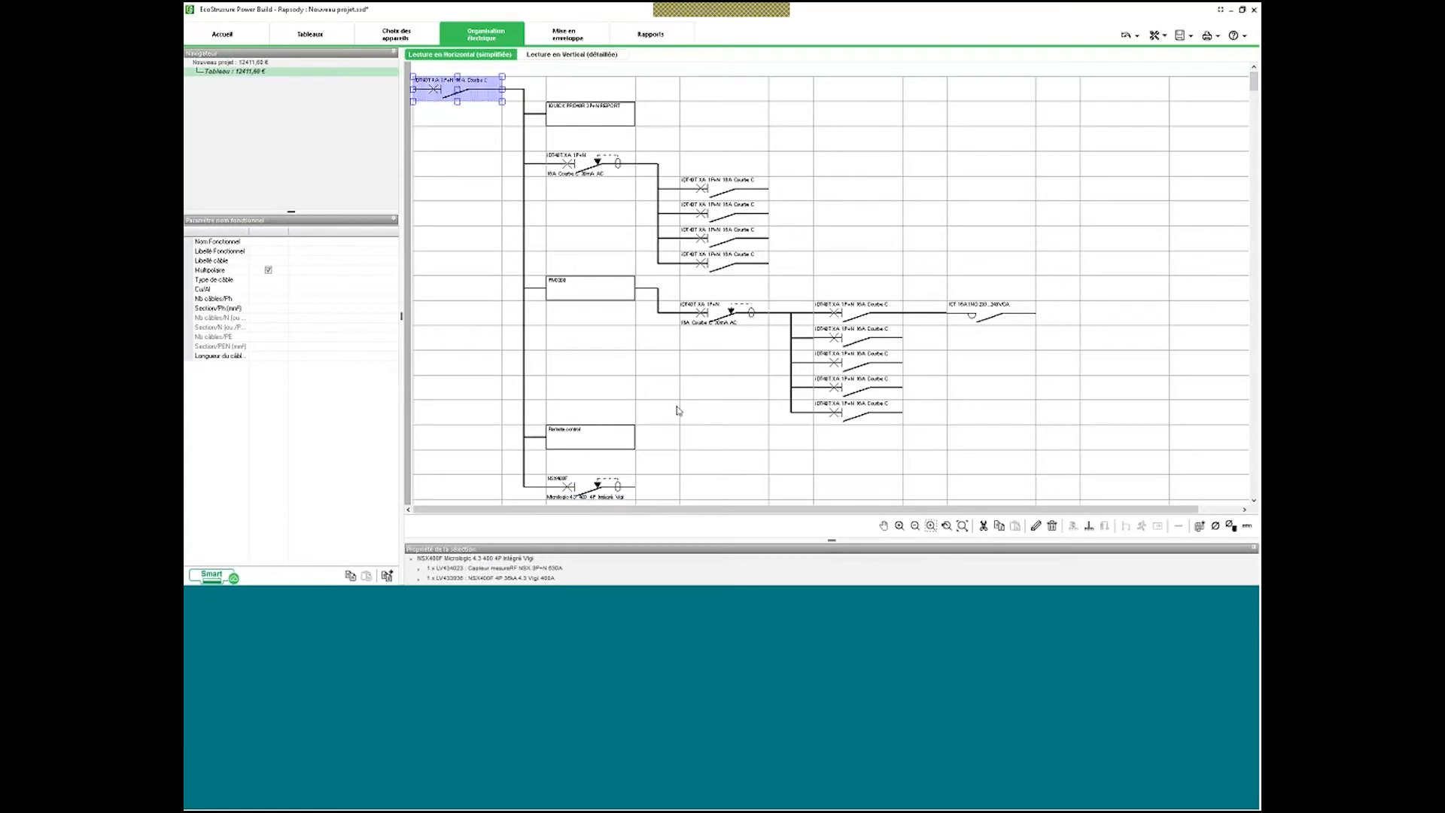
Define the NSX400F as the switchboard's incoming device again.
left_click(678, 411)
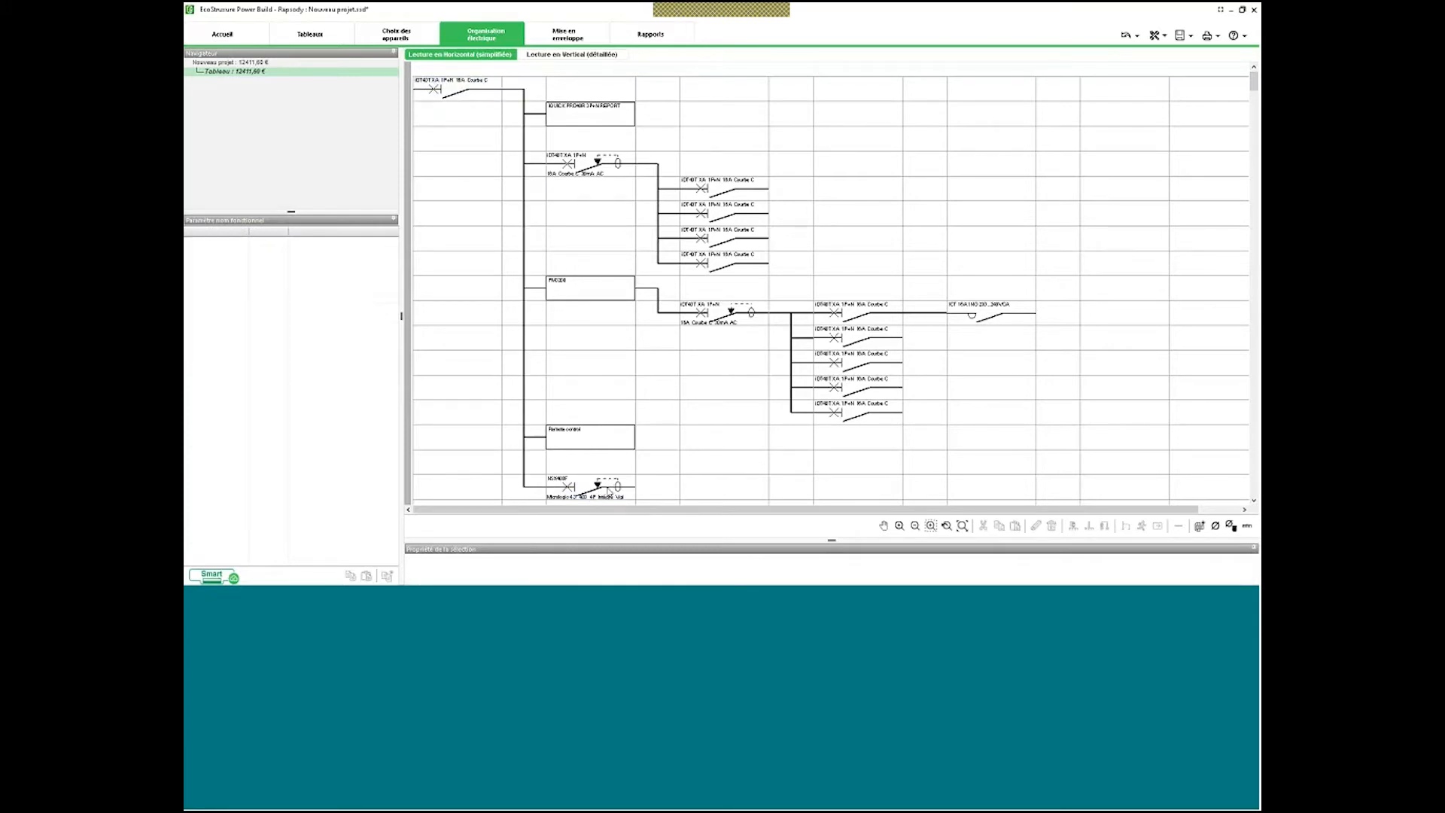
left_click(609, 491)
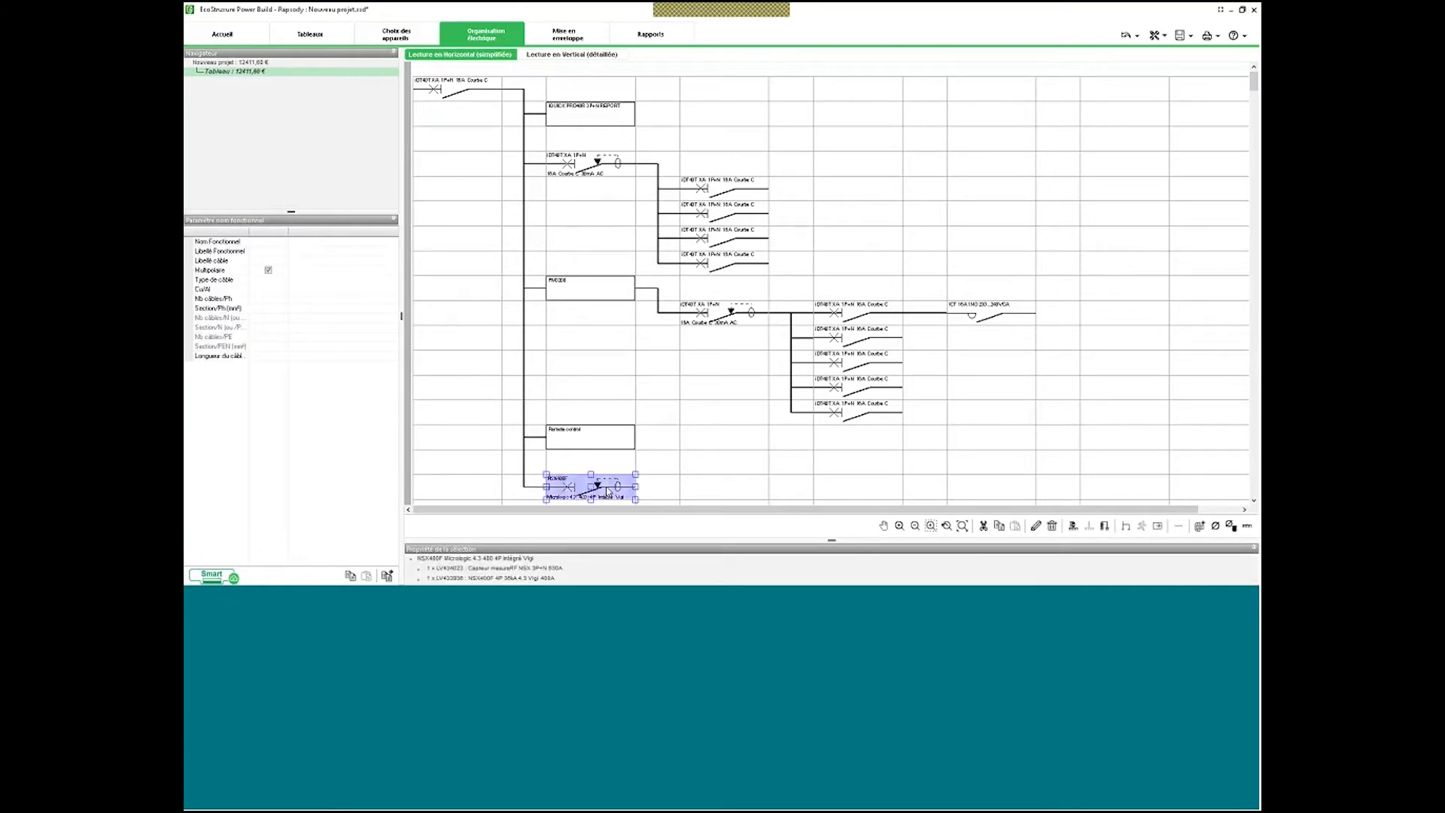
right_click(608, 492)
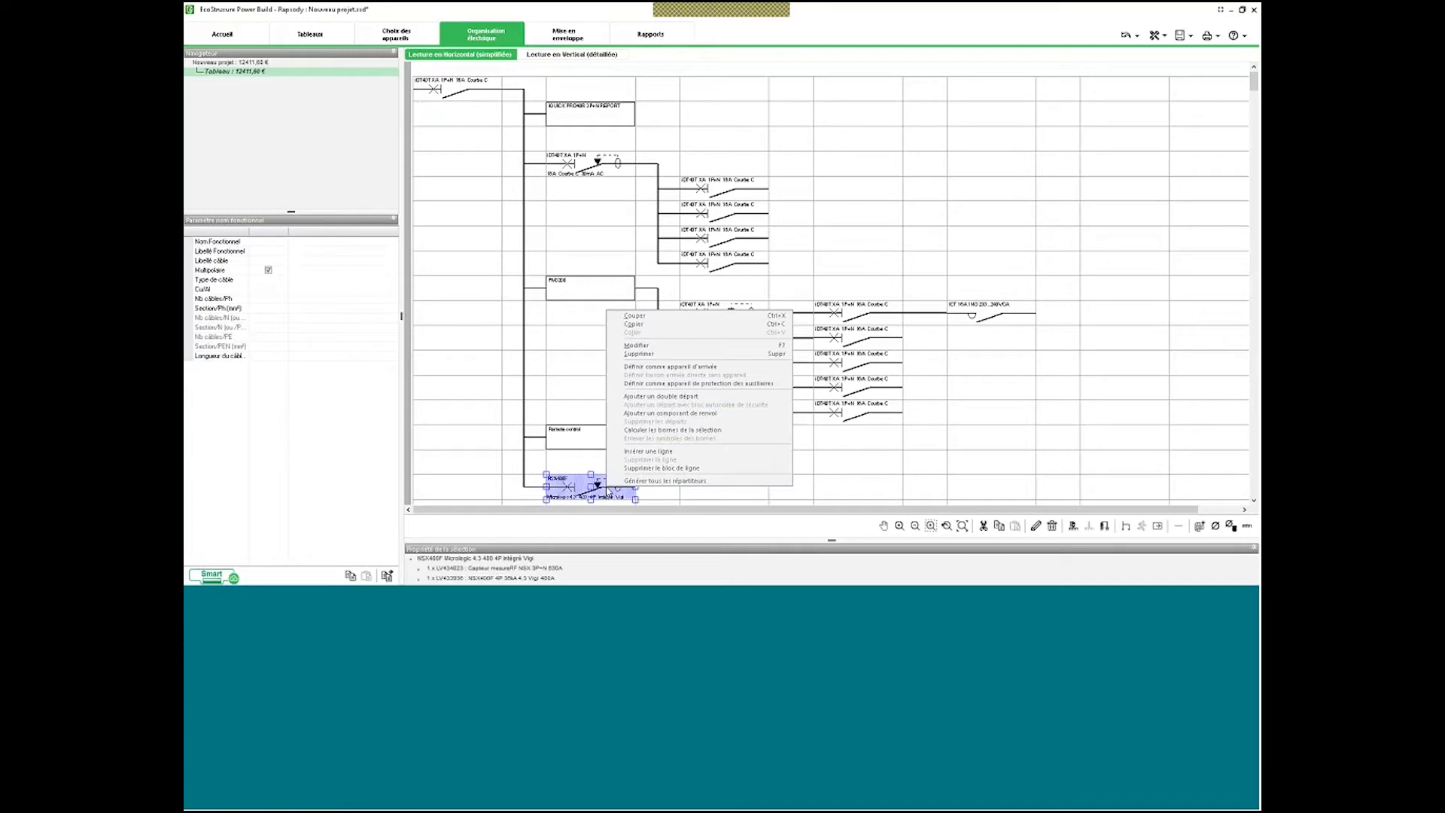
left_click(672, 367)
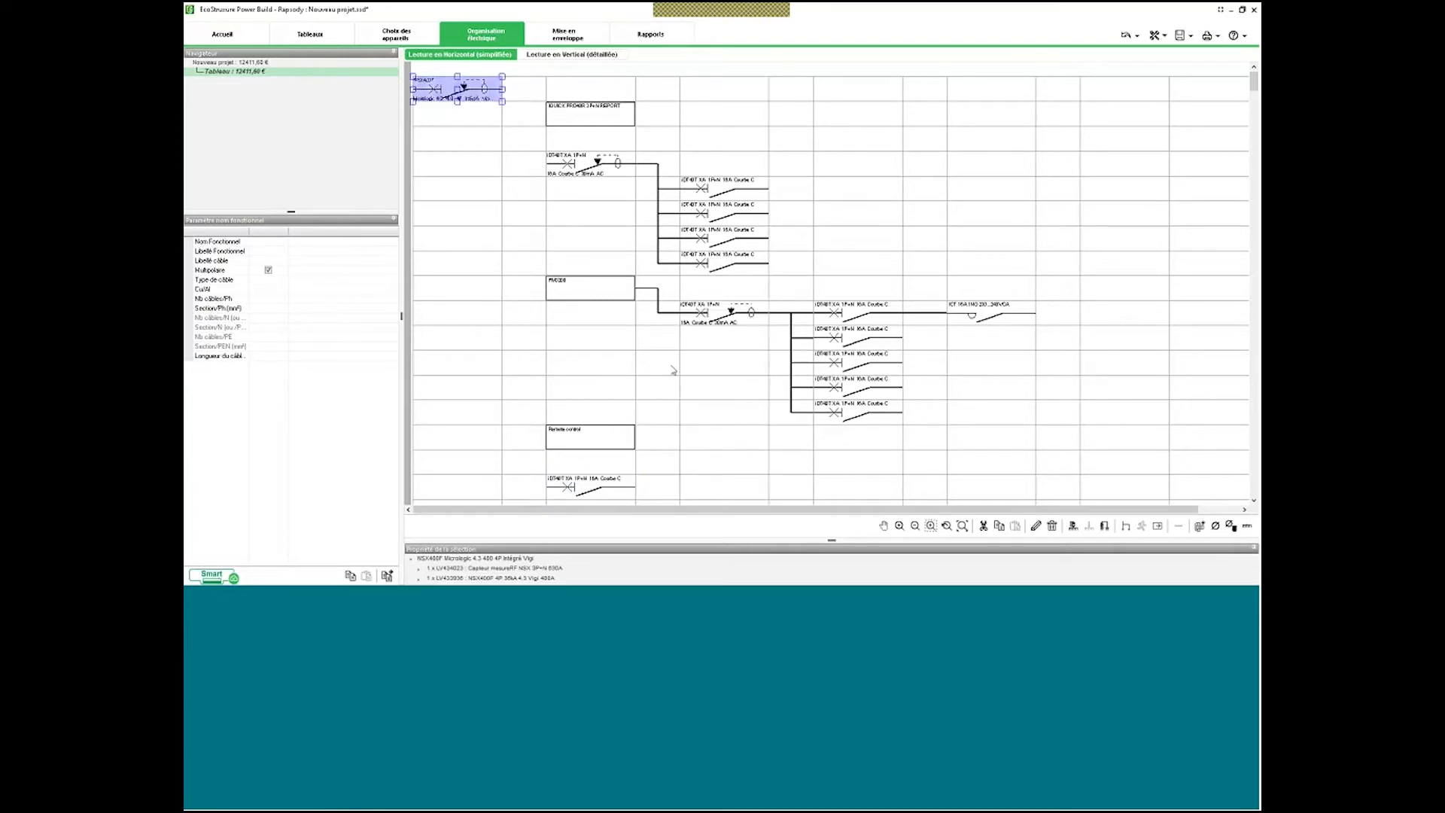
Define the 16 A breaker below the remote control as the auxiliaries' protection device, and generate all distributors.
left_click(591, 488)
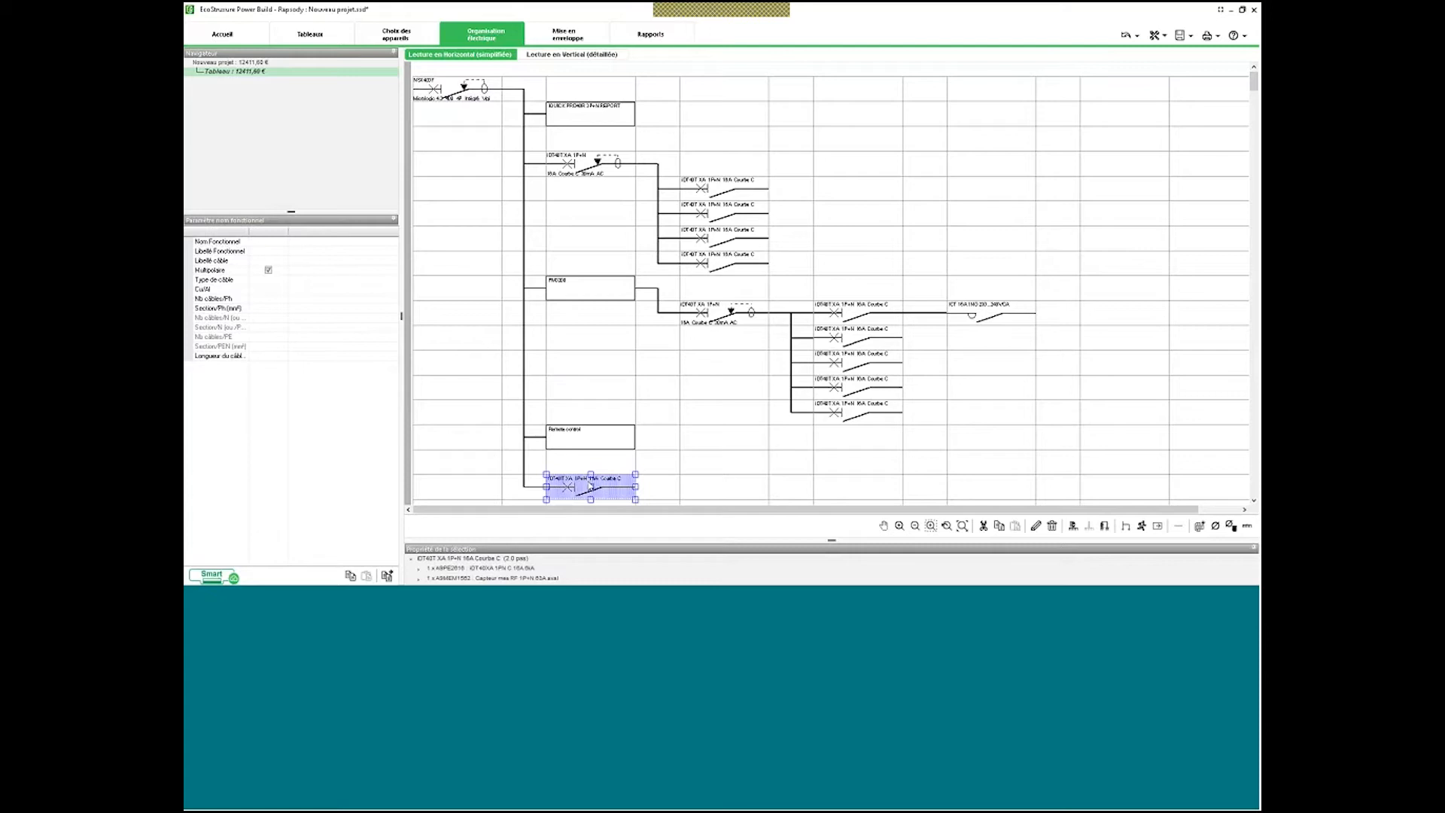
right_click(591, 486)
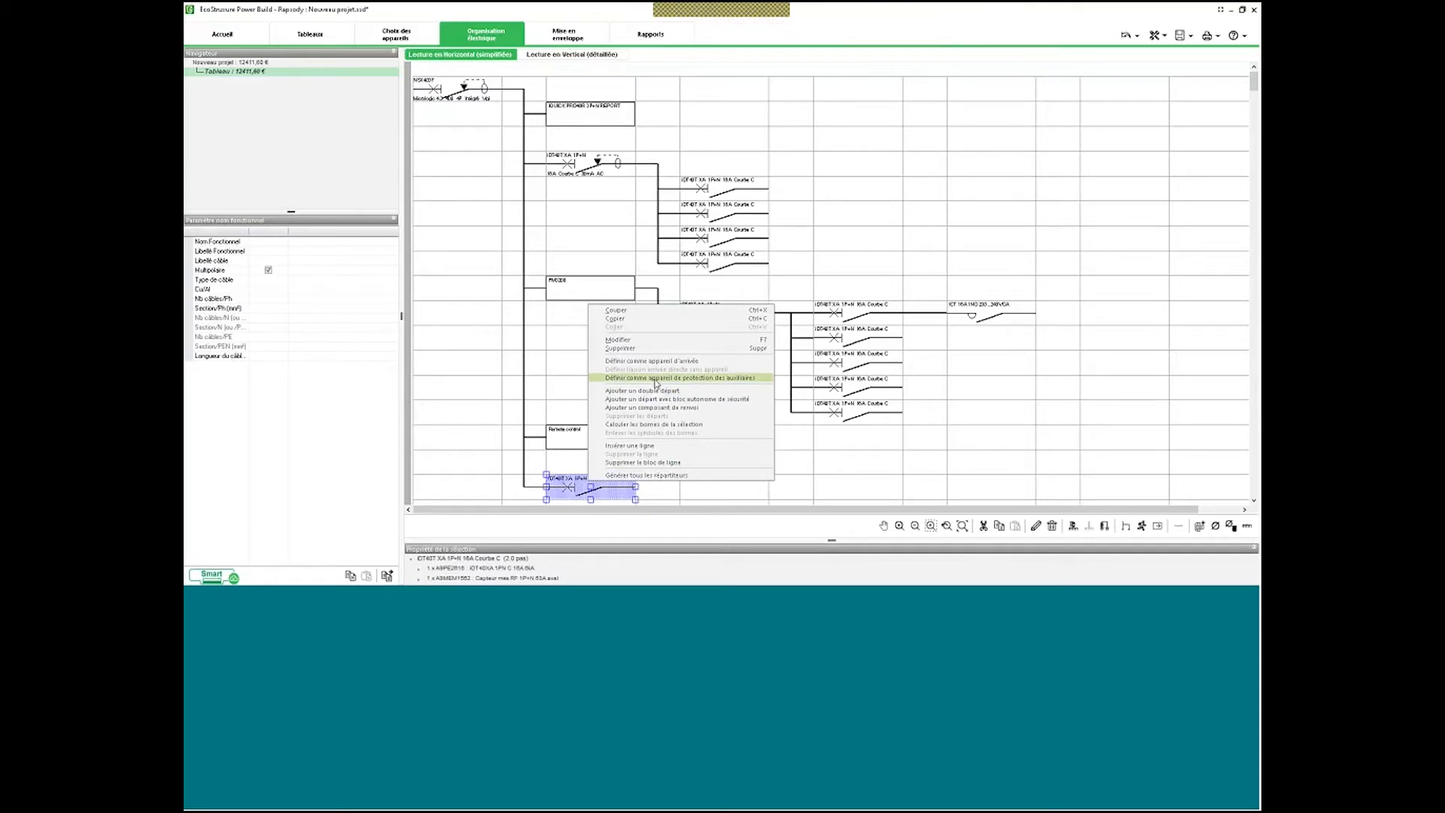
left_click(655, 378)
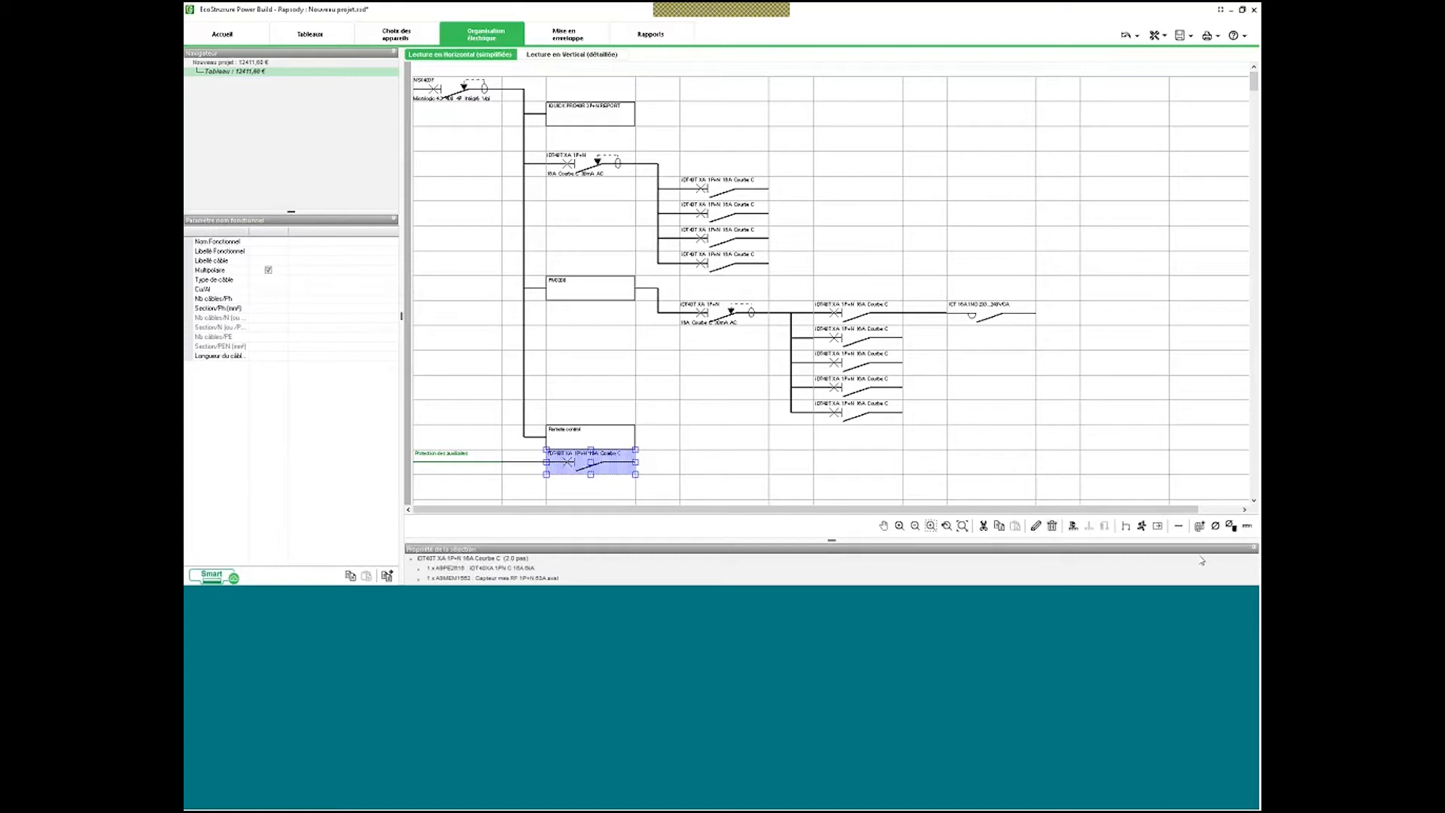
left_click(1146, 494)
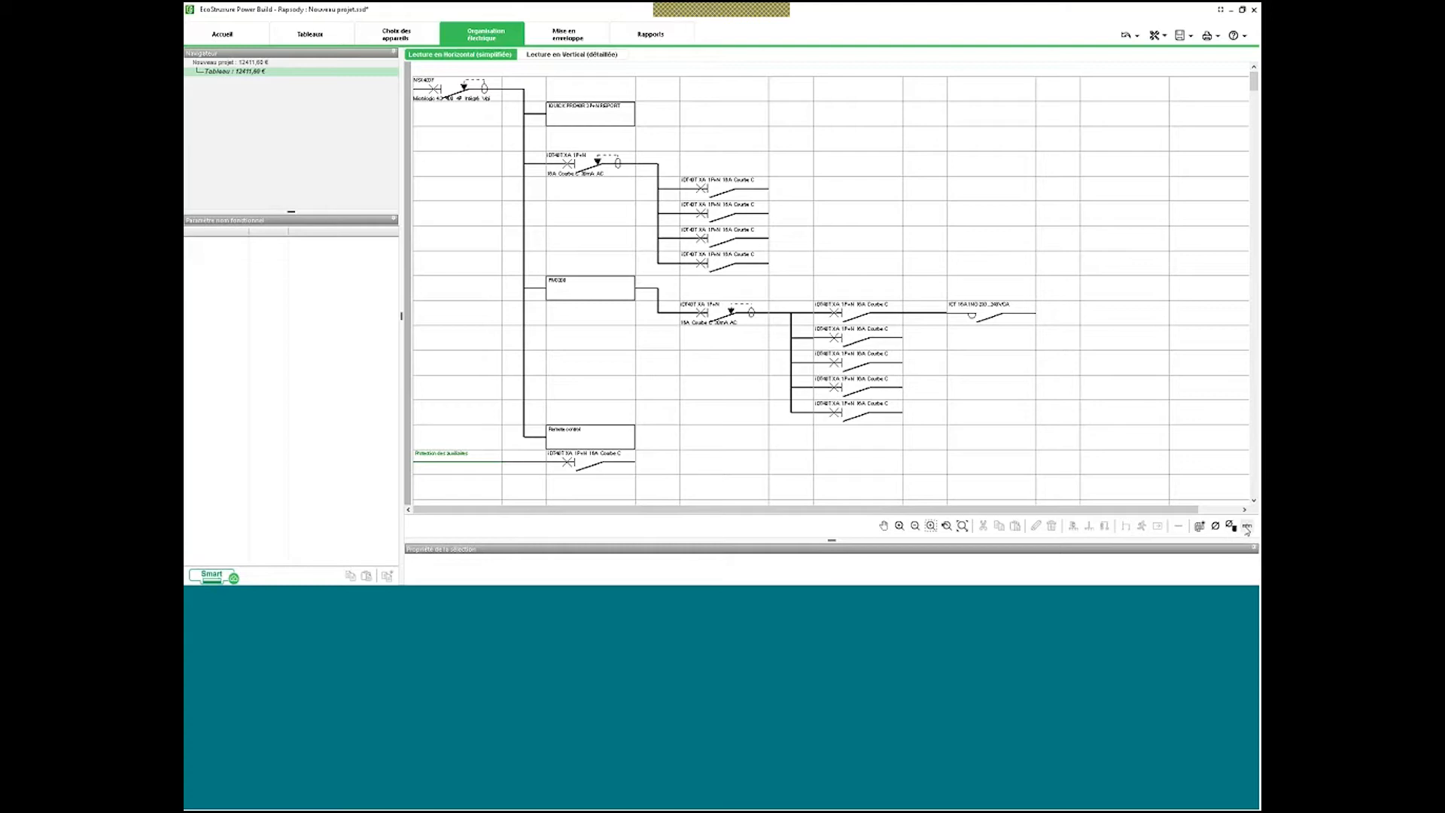
left_click(1246, 526)
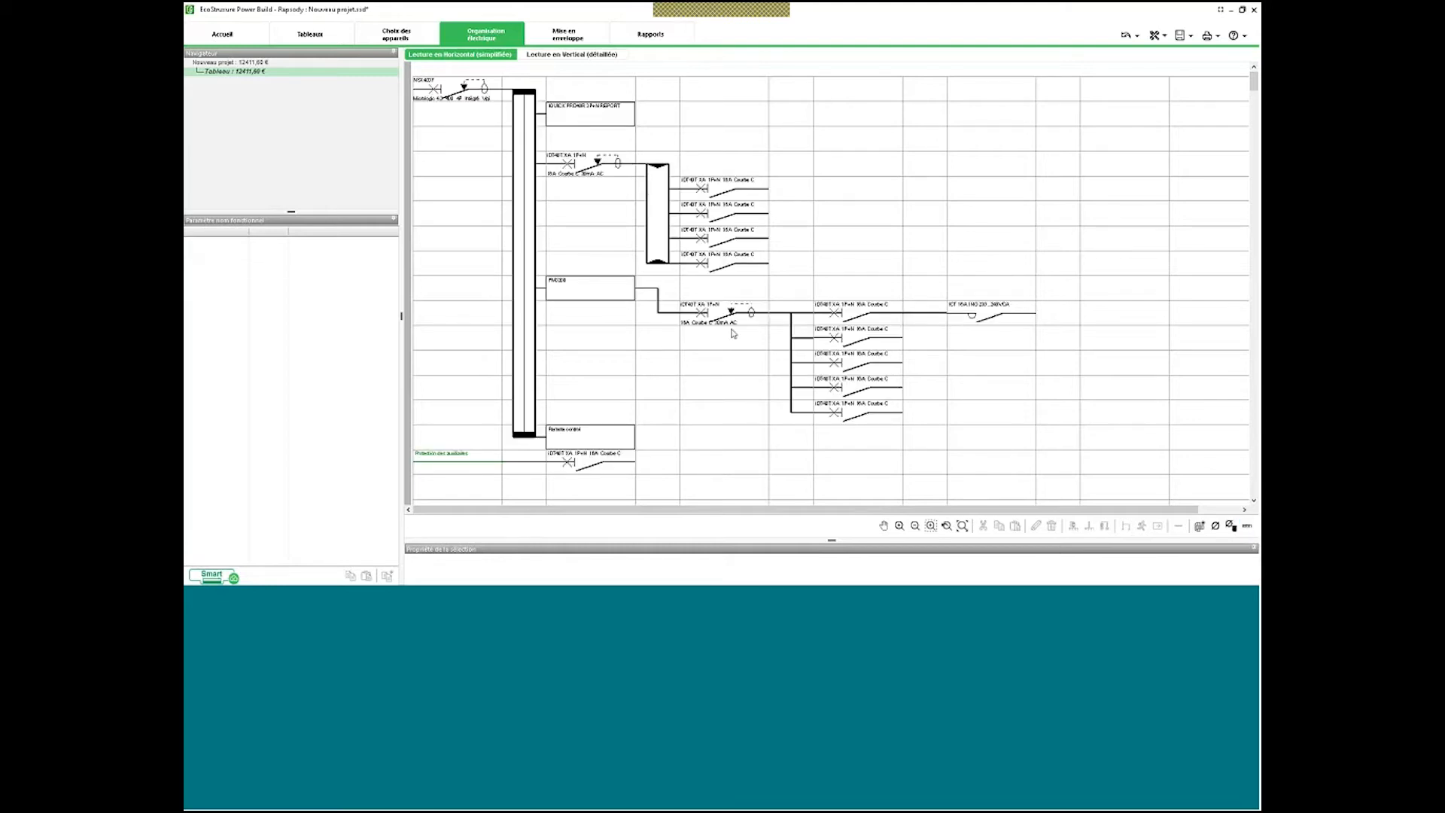
Examine the compatible distributors for Groupe 1, which feeds the four level 2 breakers, without applying a change.
left_click(659, 216)
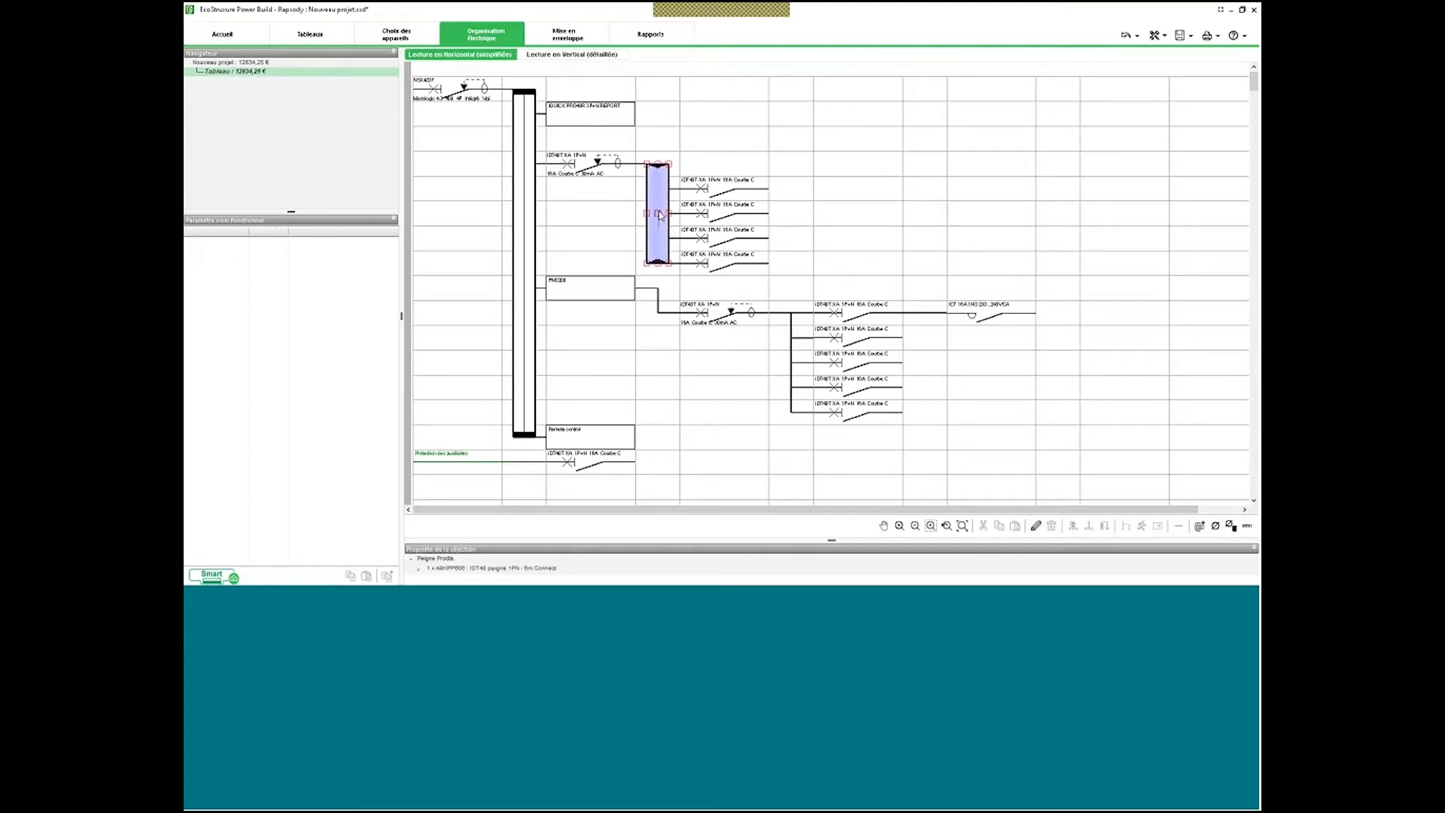
right_click(660, 216)
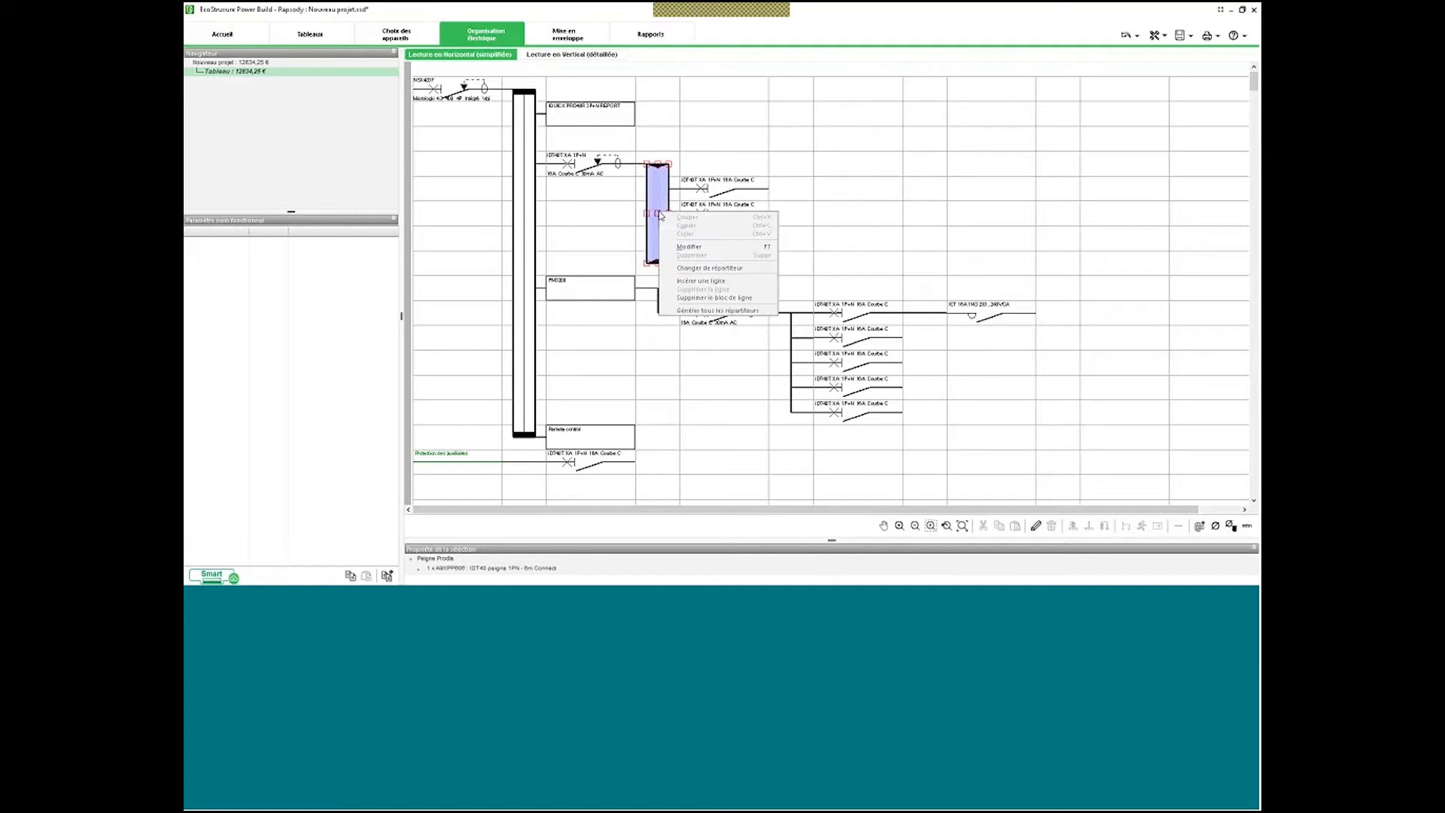
left_click(723, 268)
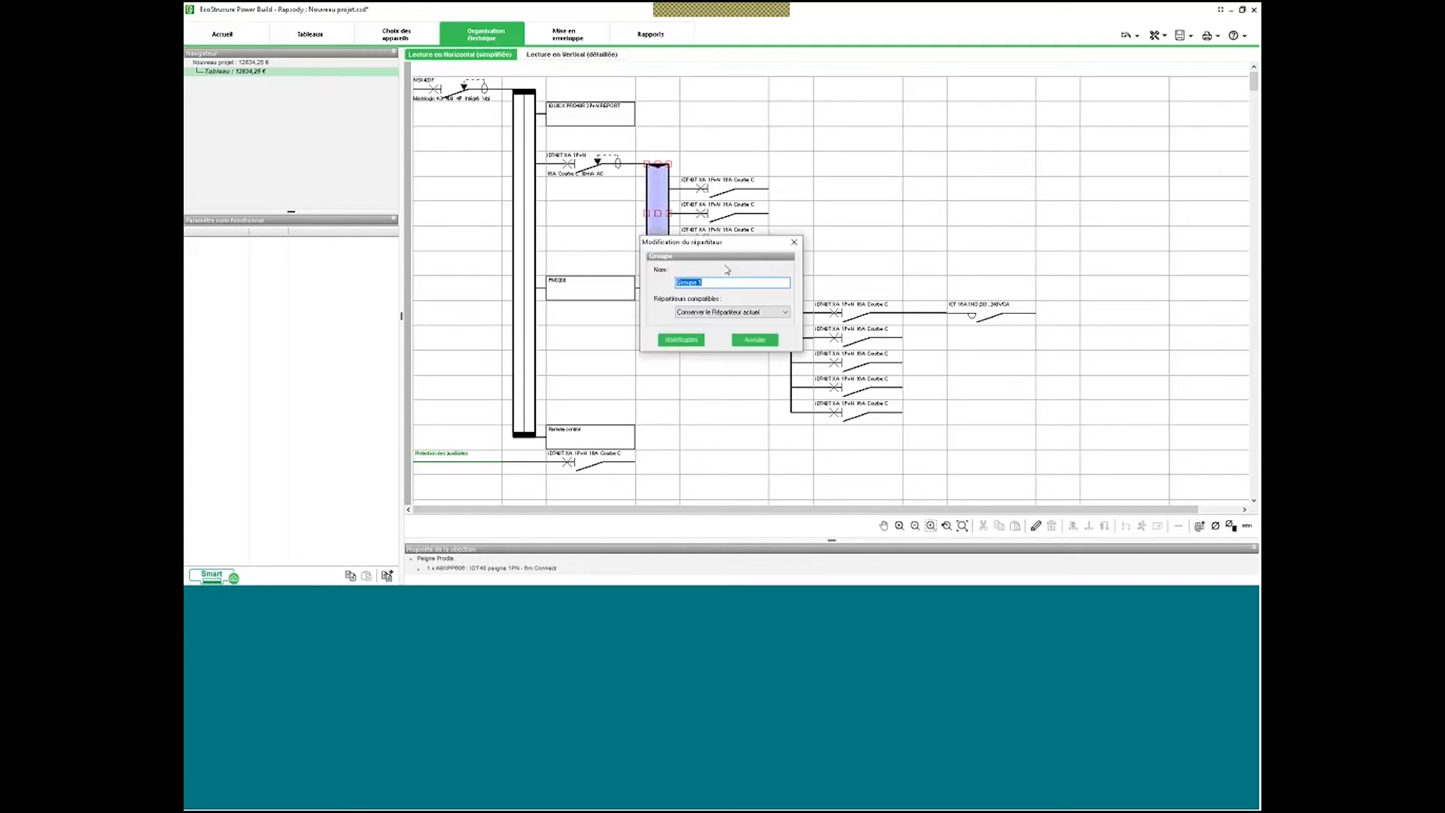
left_click(728, 312)
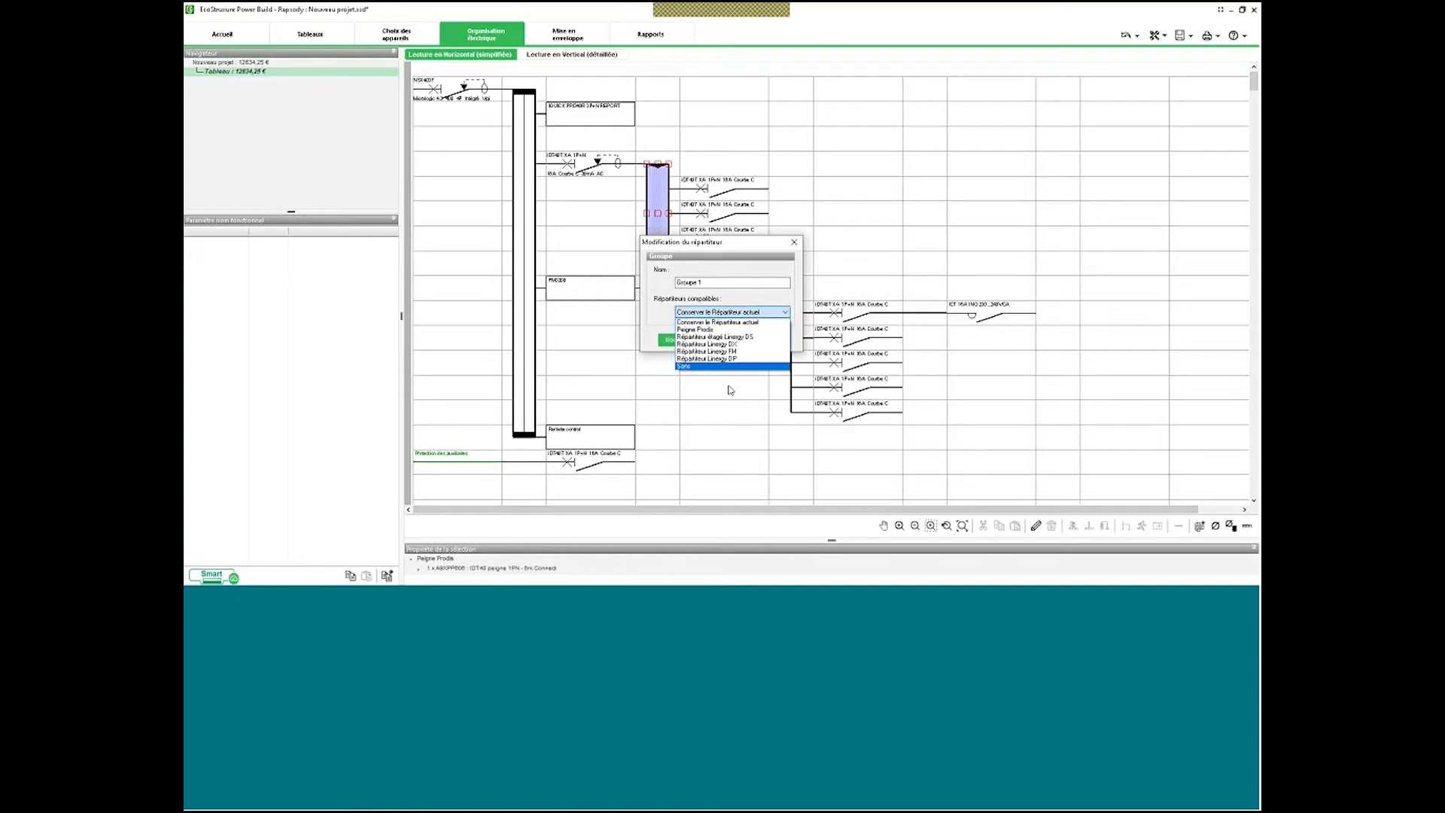
left_click(707, 329)
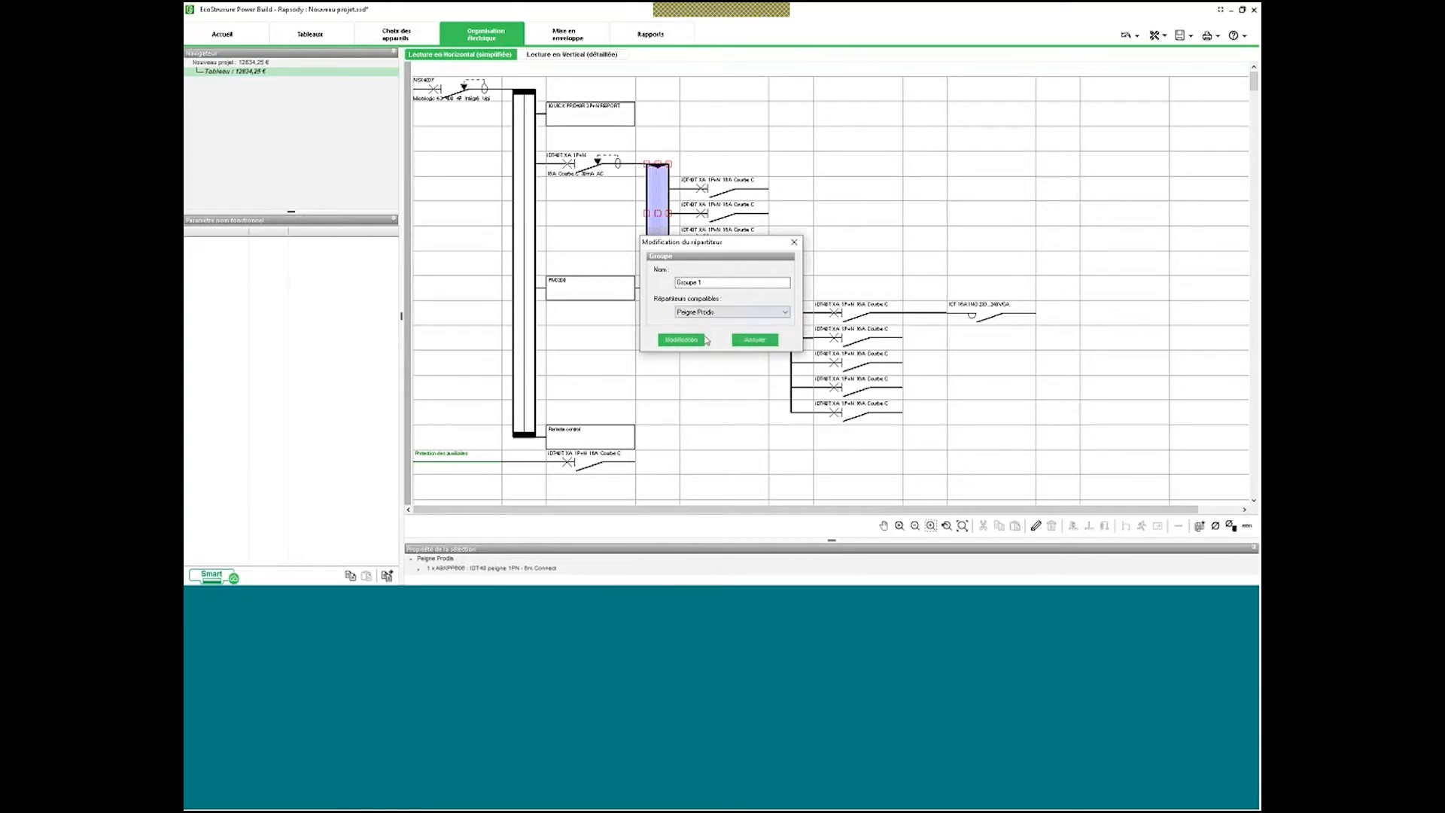
left_click(755, 341)
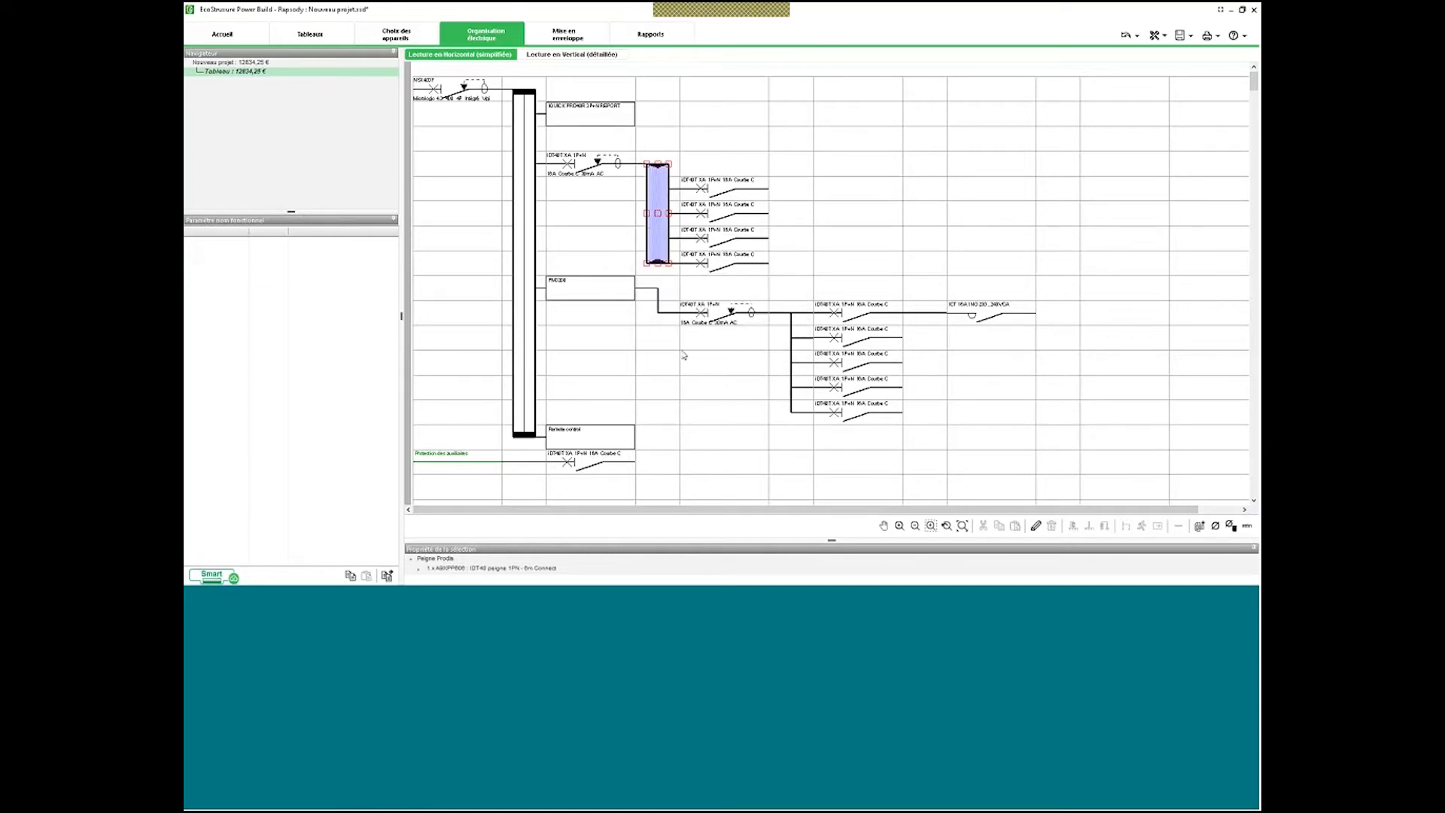
Generate the outgoing terminals for the feeders in the electrical diagram.
left_click(1216, 527)
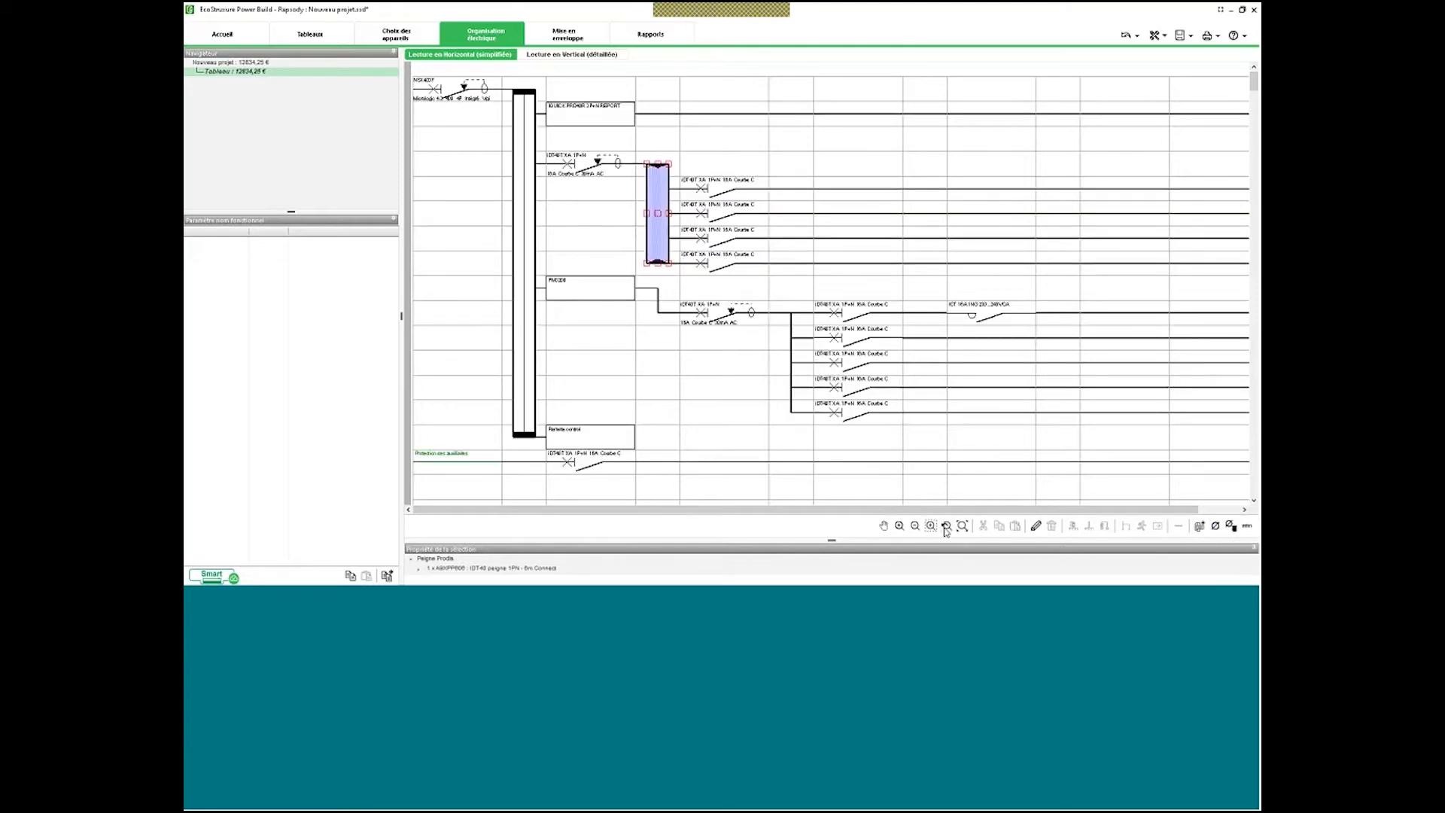
left_click(915, 526)
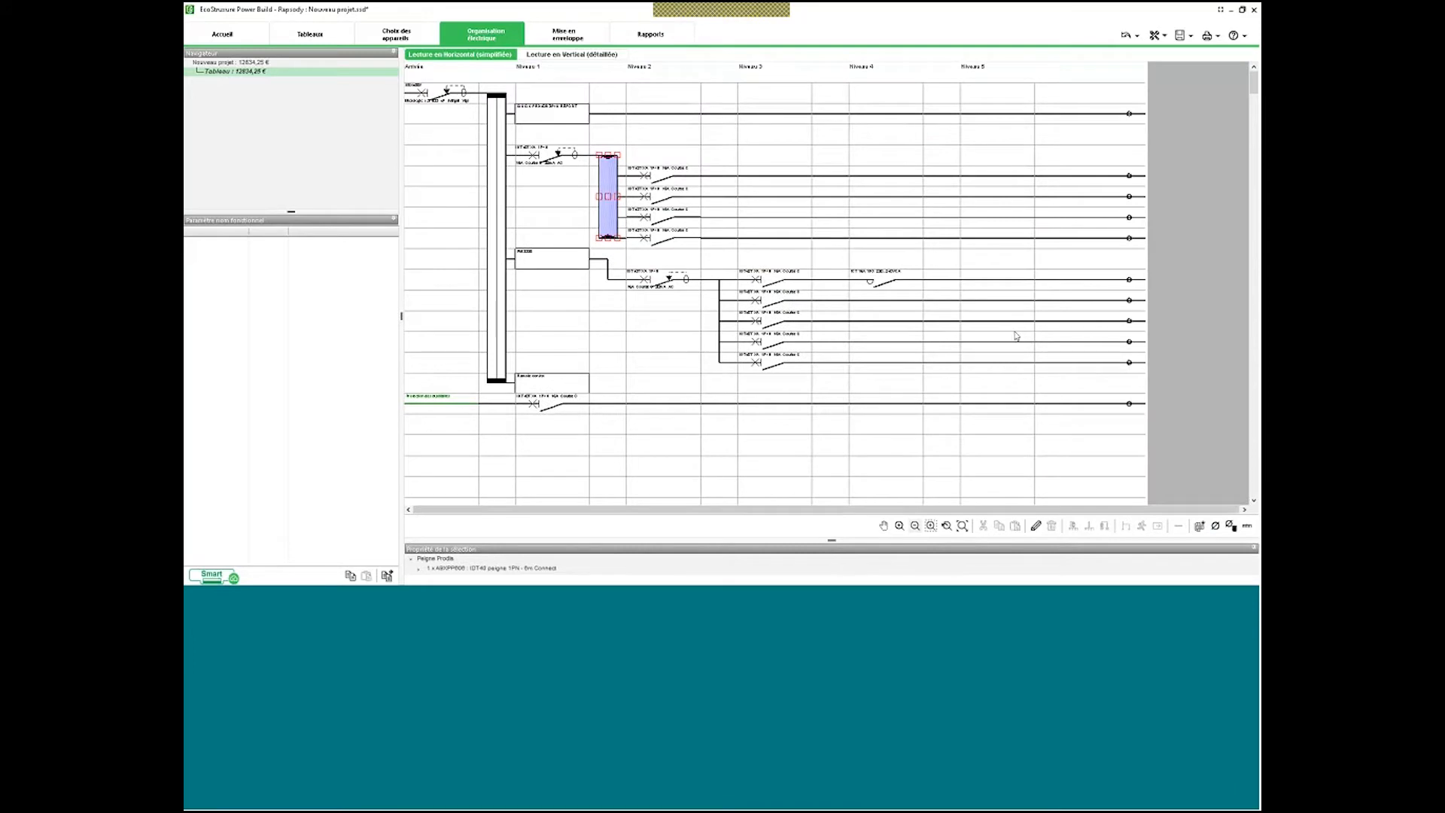
Set the functional label of the 16 A, 30 mA breaker at level 1 to "Eclairage".
left_click(1231, 526)
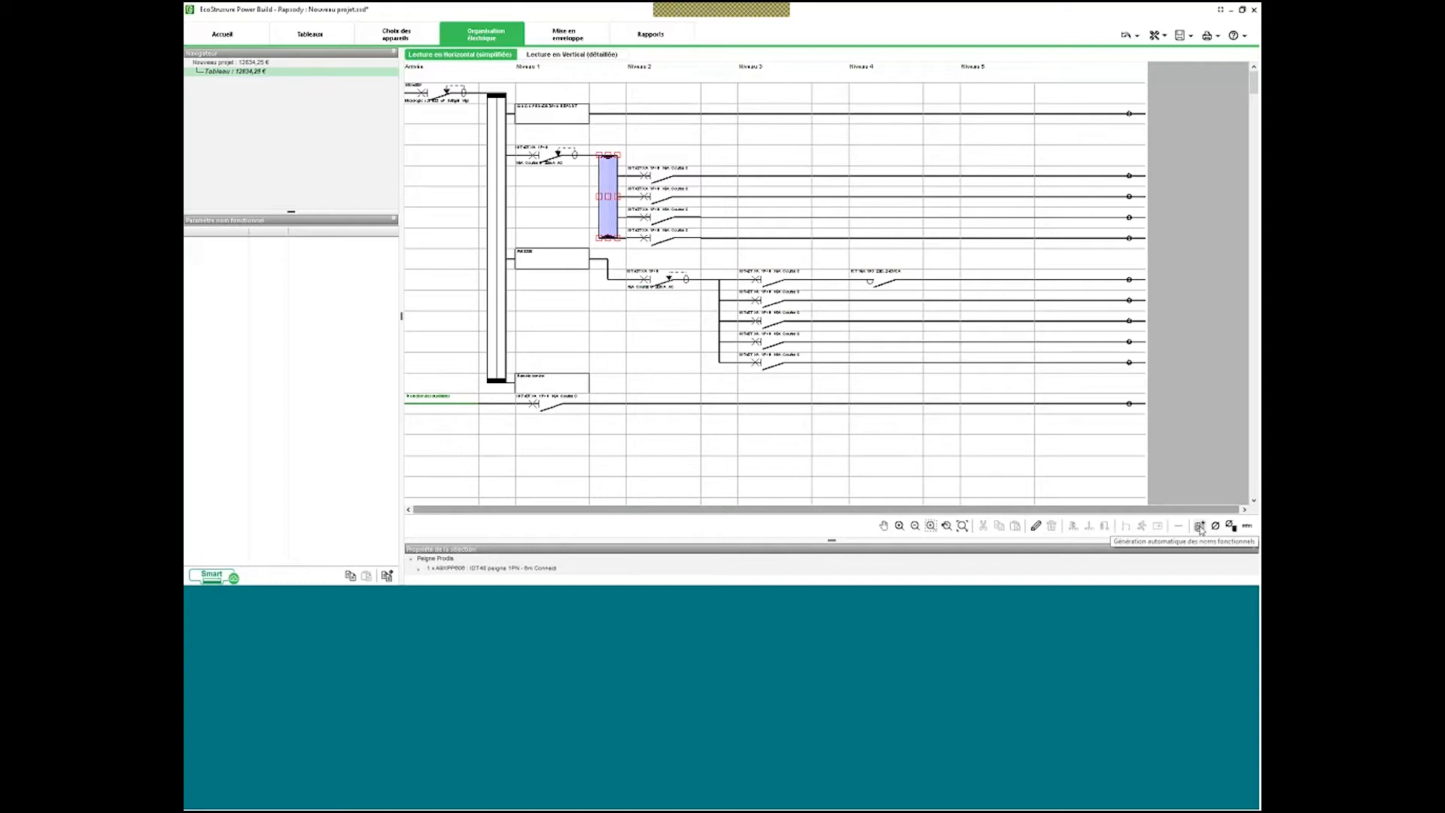
left_click(556, 158)
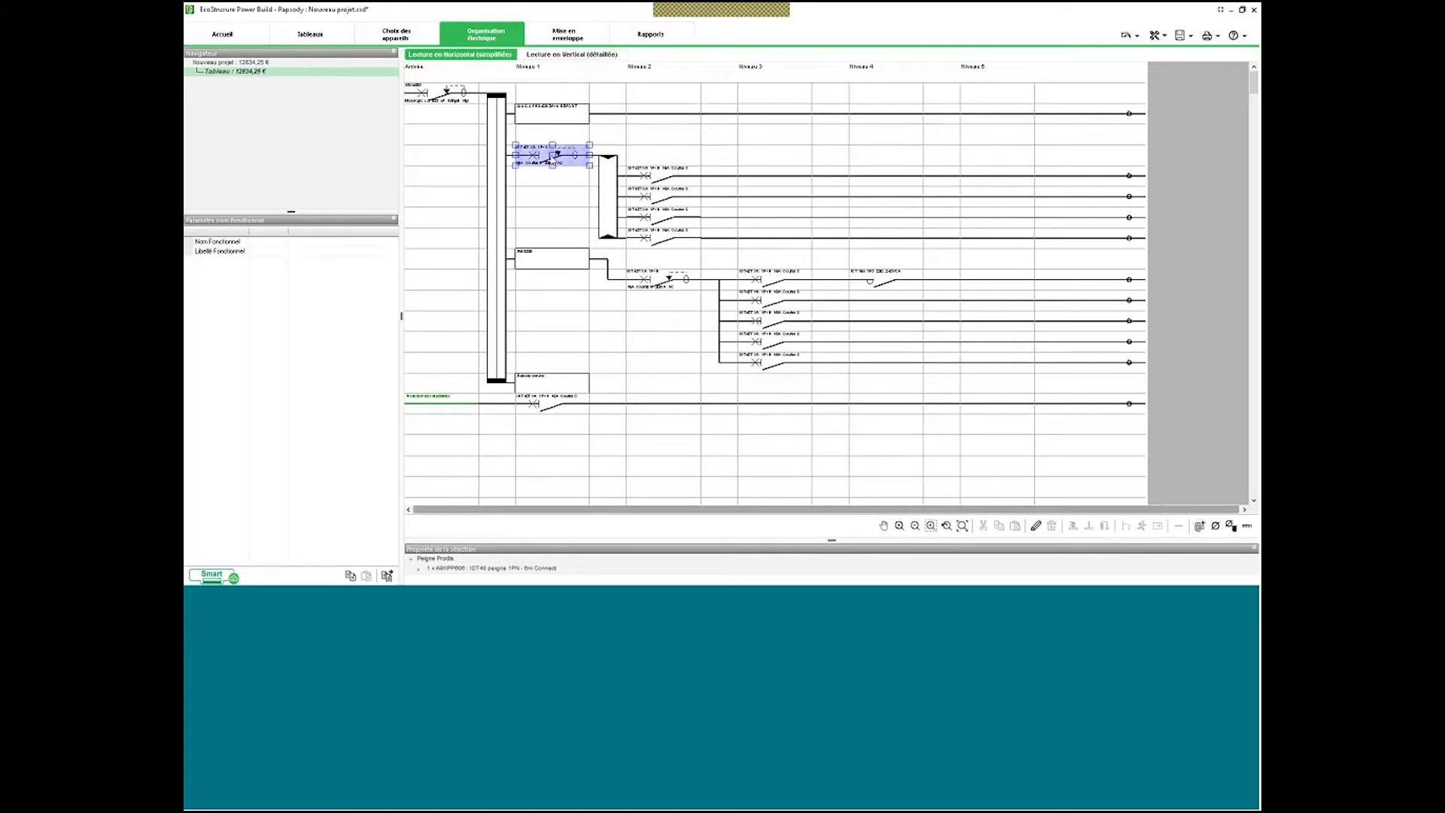
left_click(899, 525)
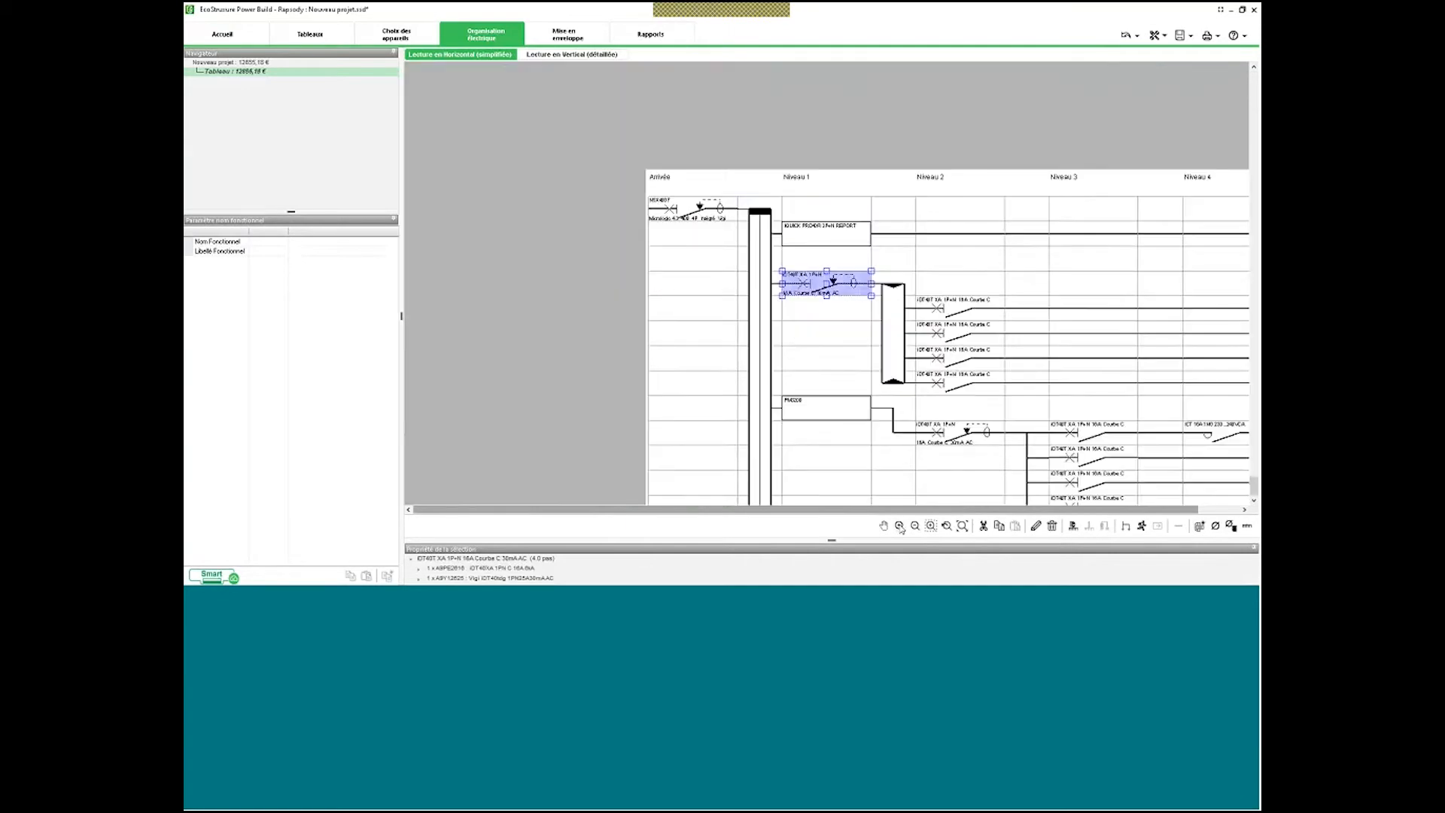
left_click(899, 526)
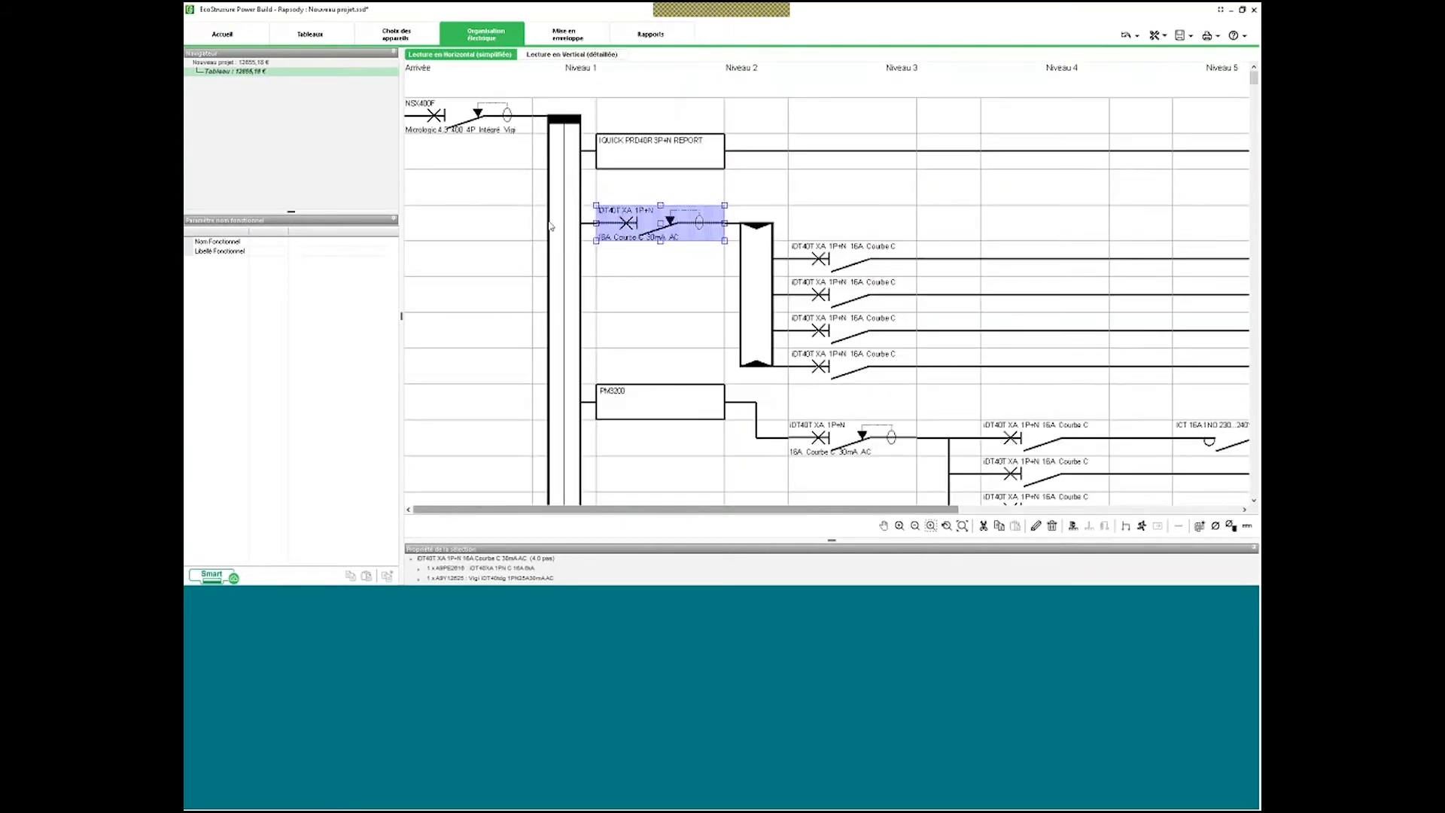
left_click(655, 259)
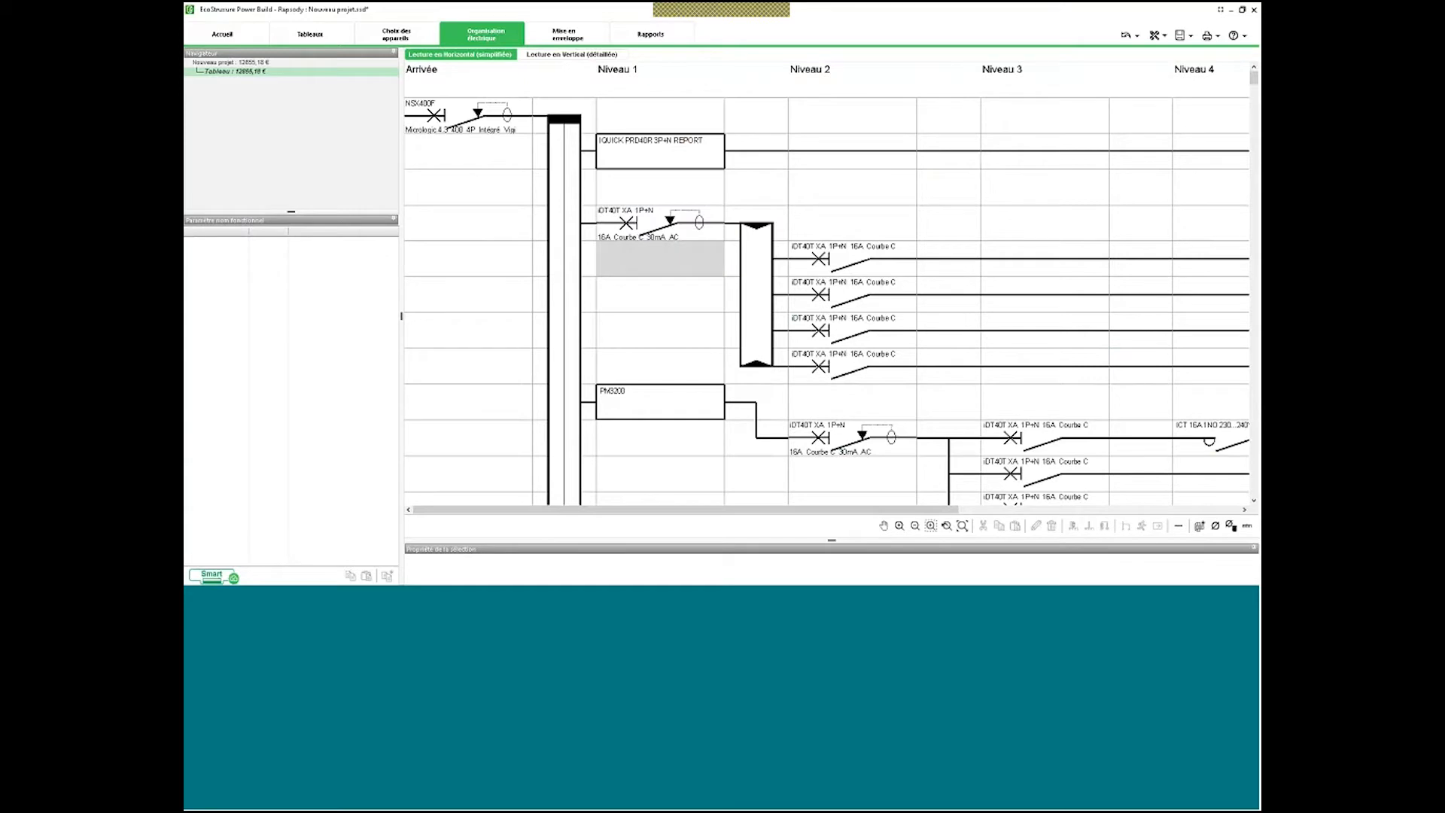
left_click(662, 226)
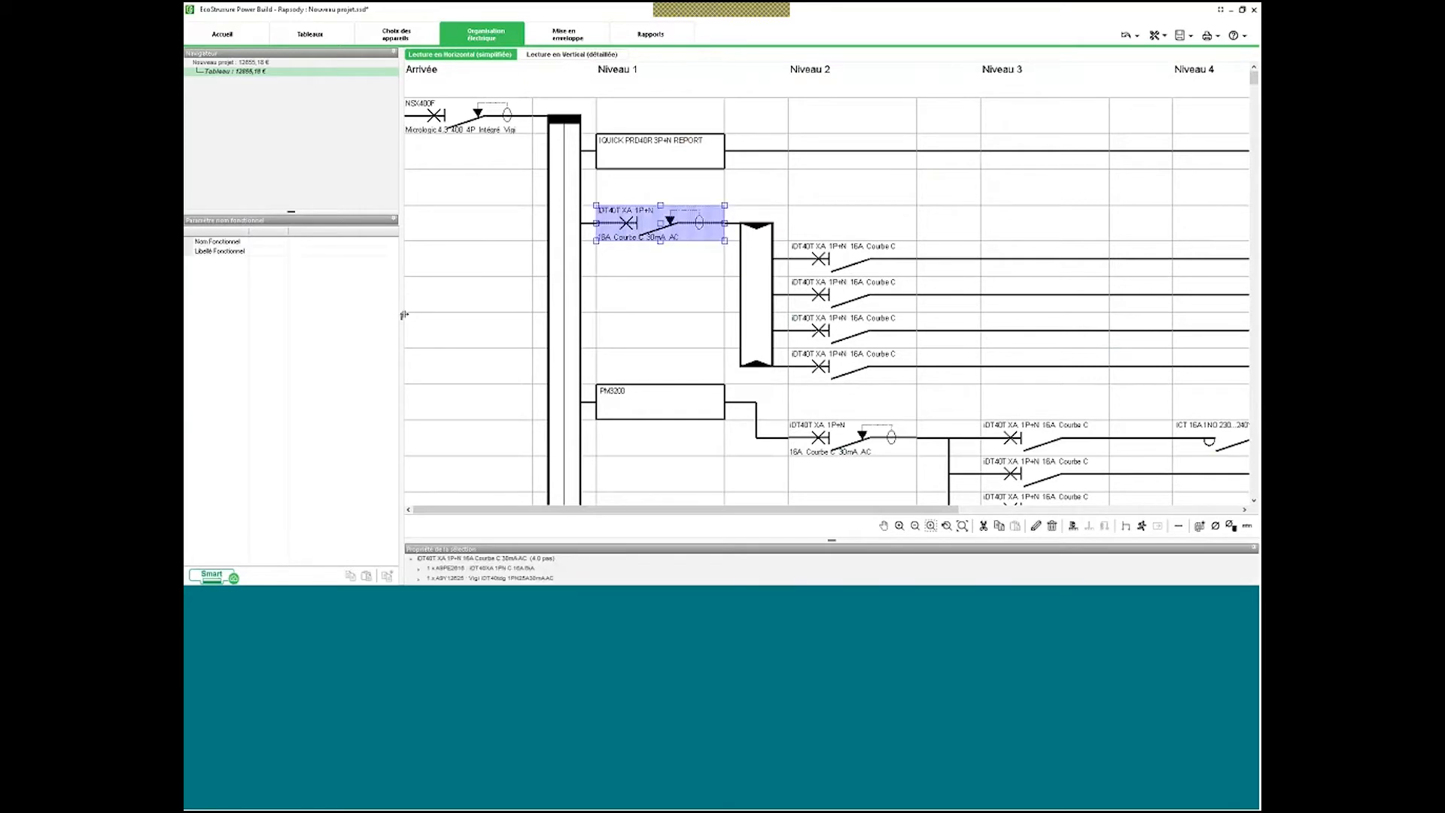
left_click_drag(401, 314, 443, 312)
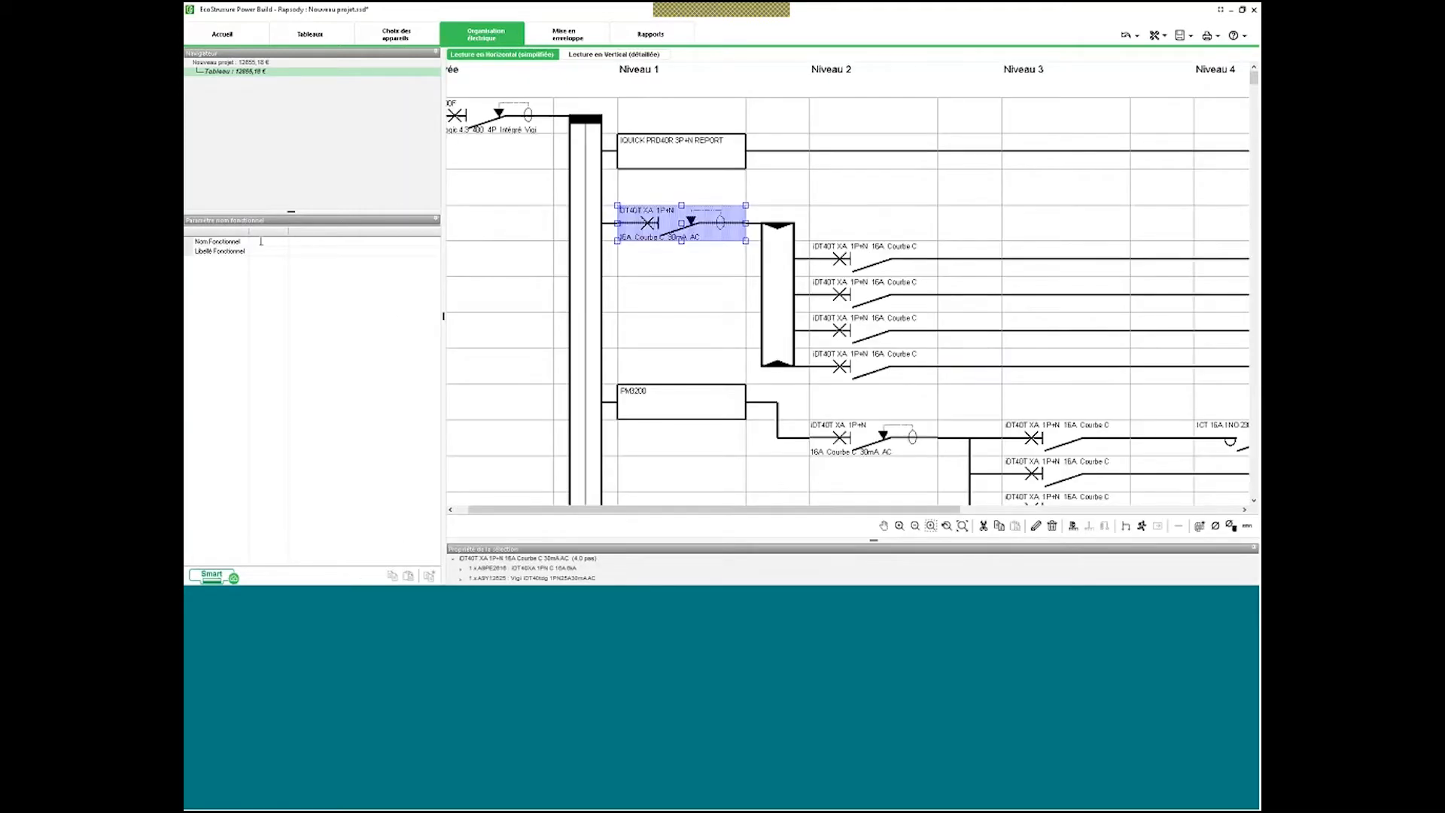
left_click(273, 252)
type("Ed")
type("lairage")
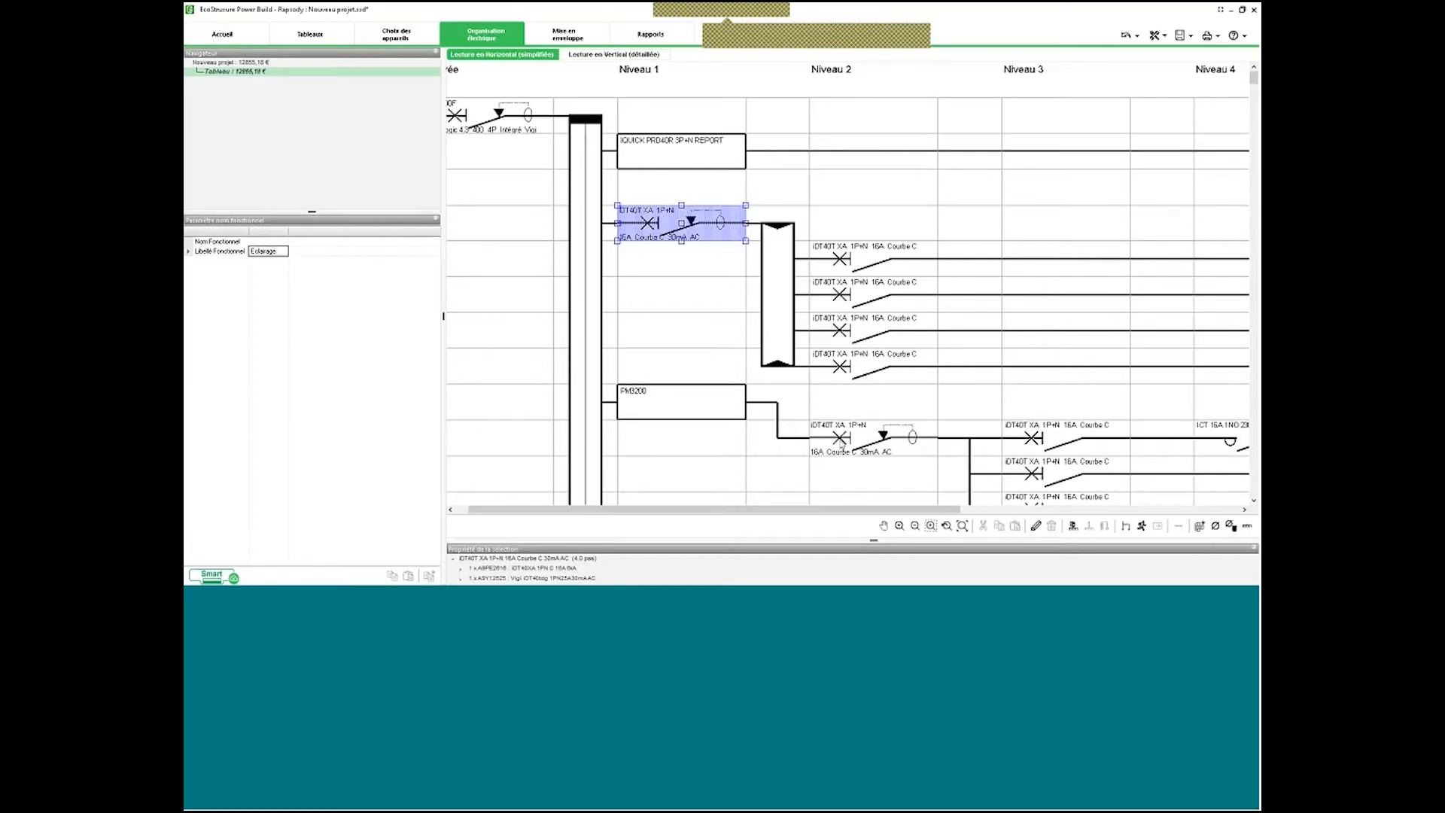
Automatically generate the functional names for the devices in the electrical diagram.
left_click(1199, 527)
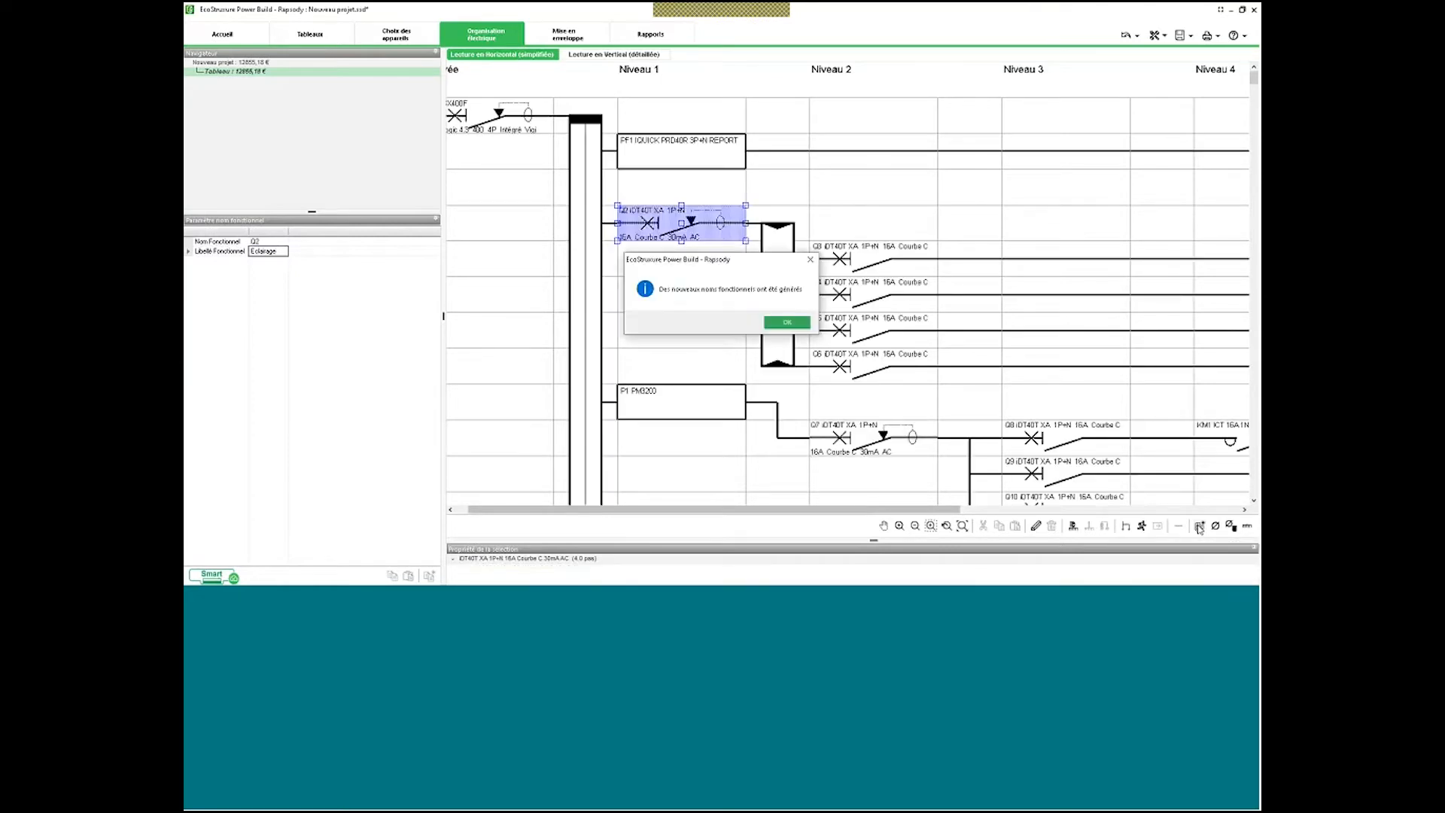
left_click(787, 322)
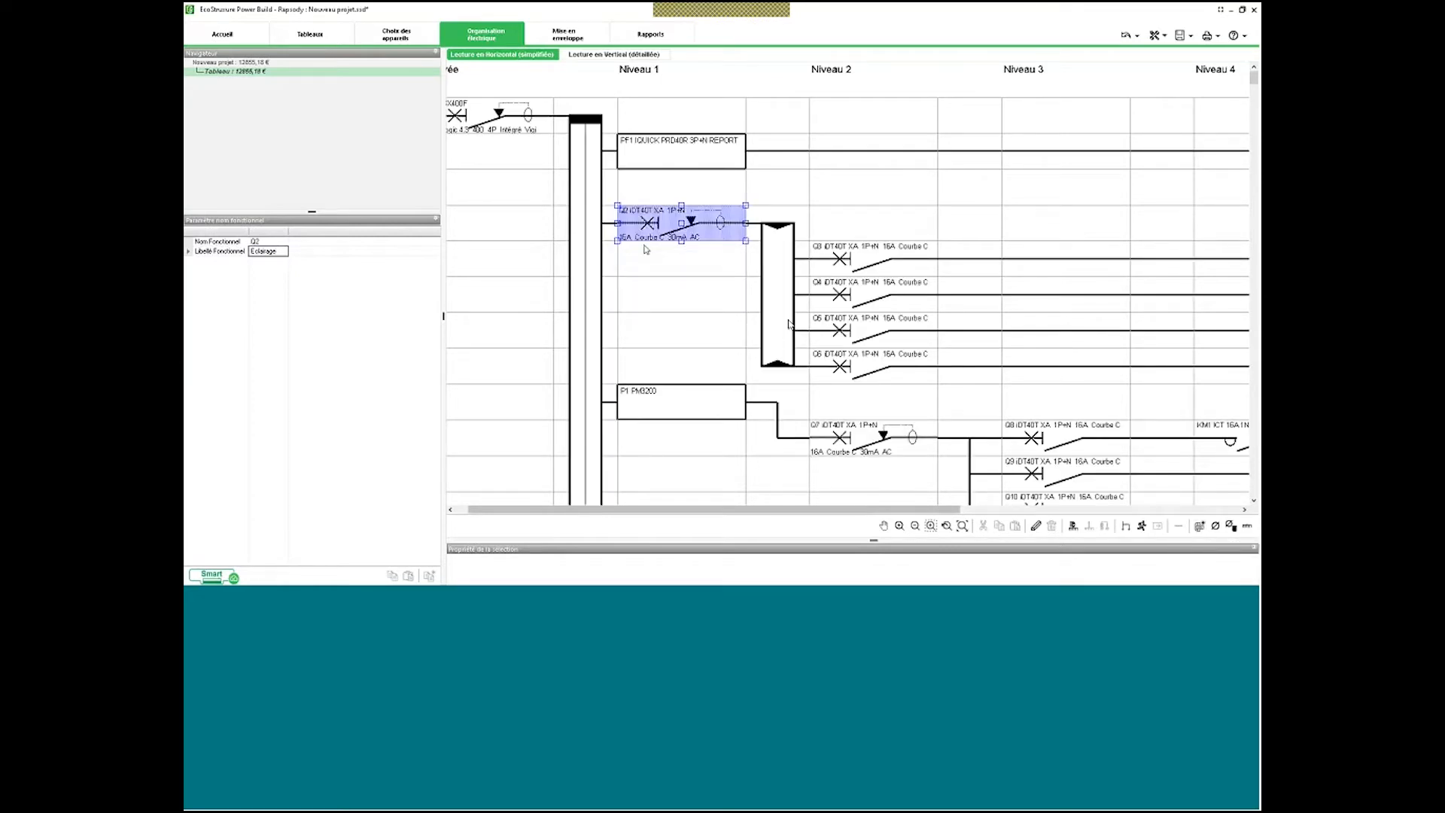
Set the functional label of the incoming NSX400F to "Alimentation".
left_click_drag(560, 509, 504, 510)
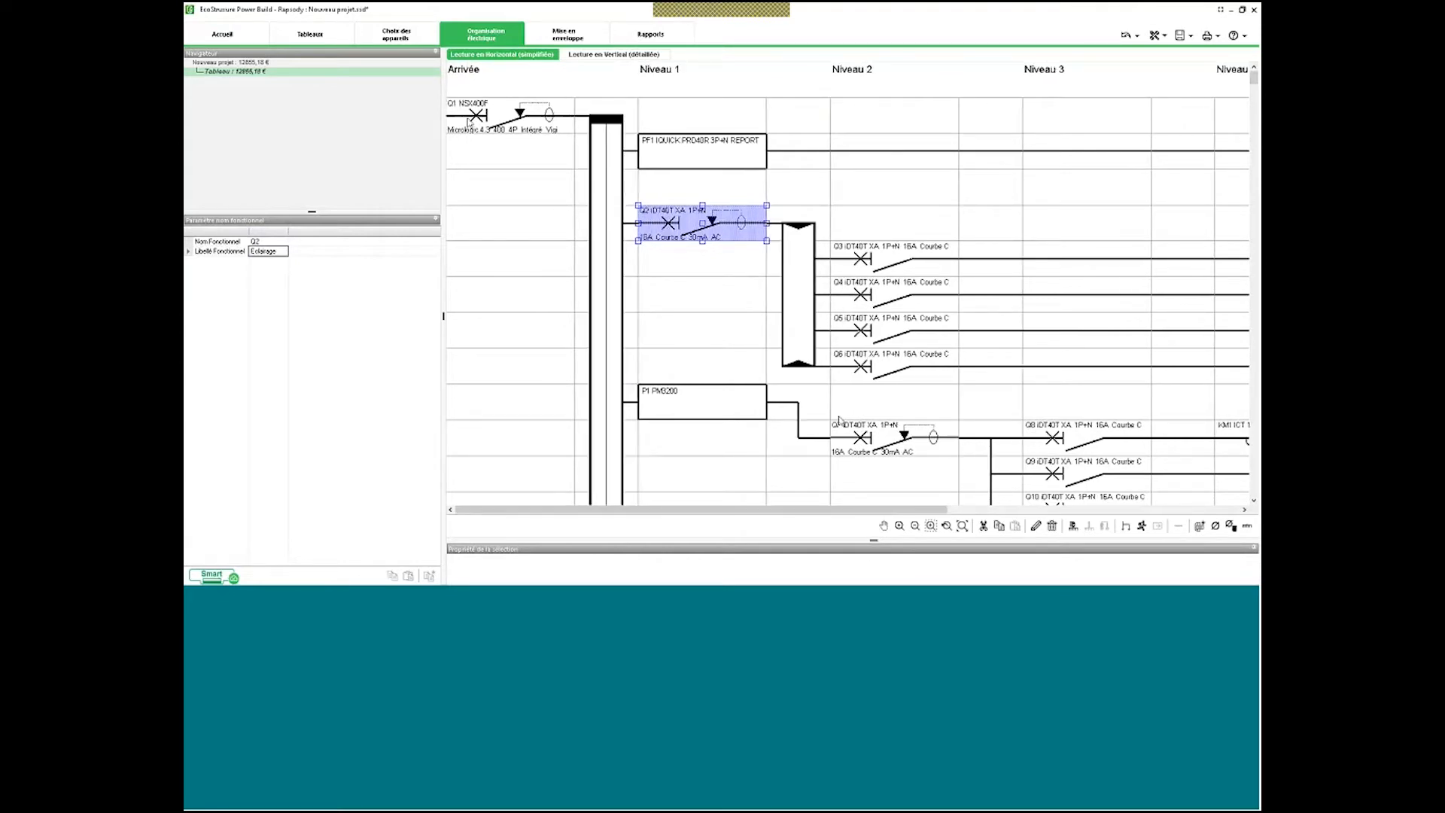
left_click(468, 121)
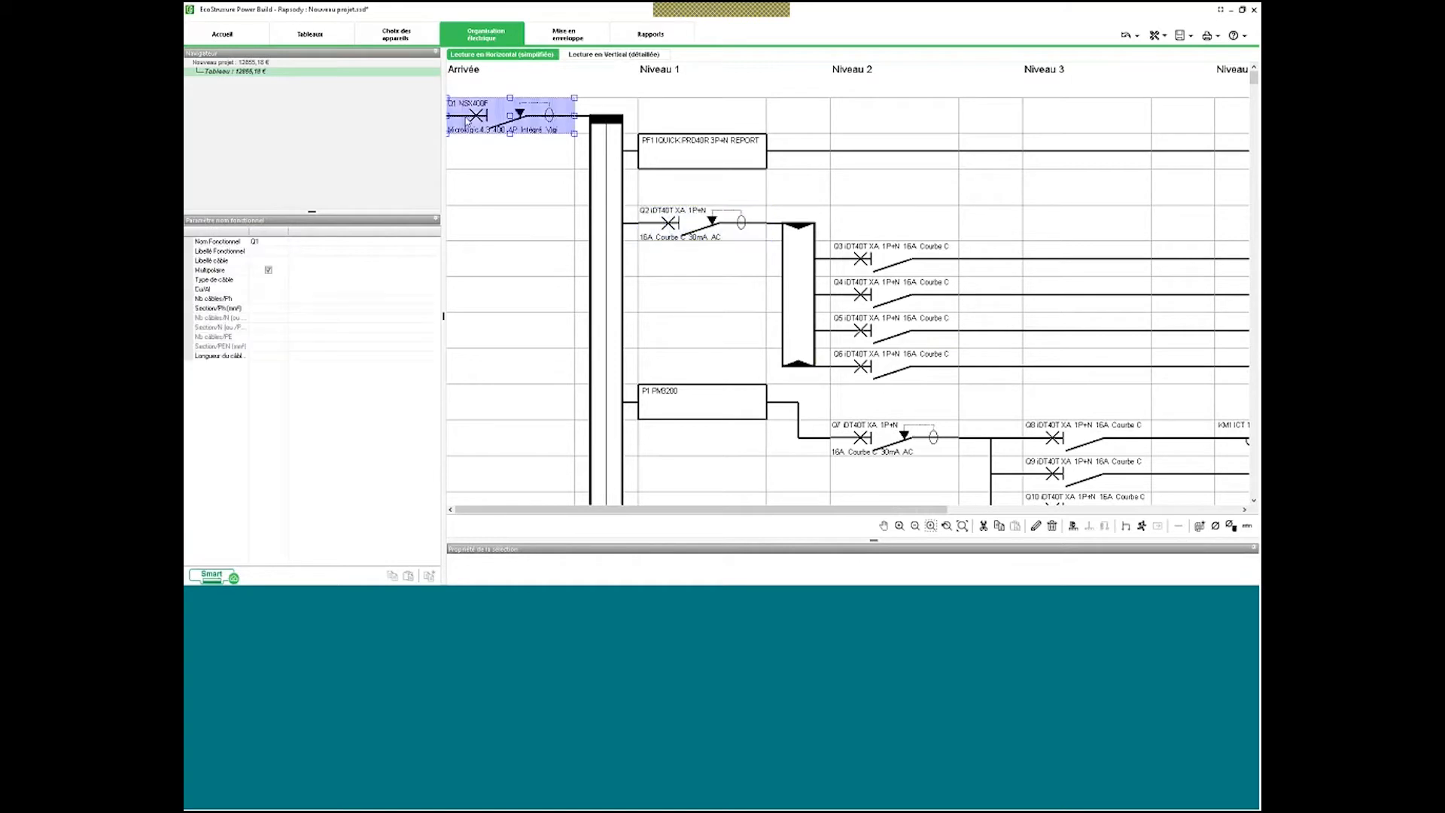
left_click(274, 251)
type("D")
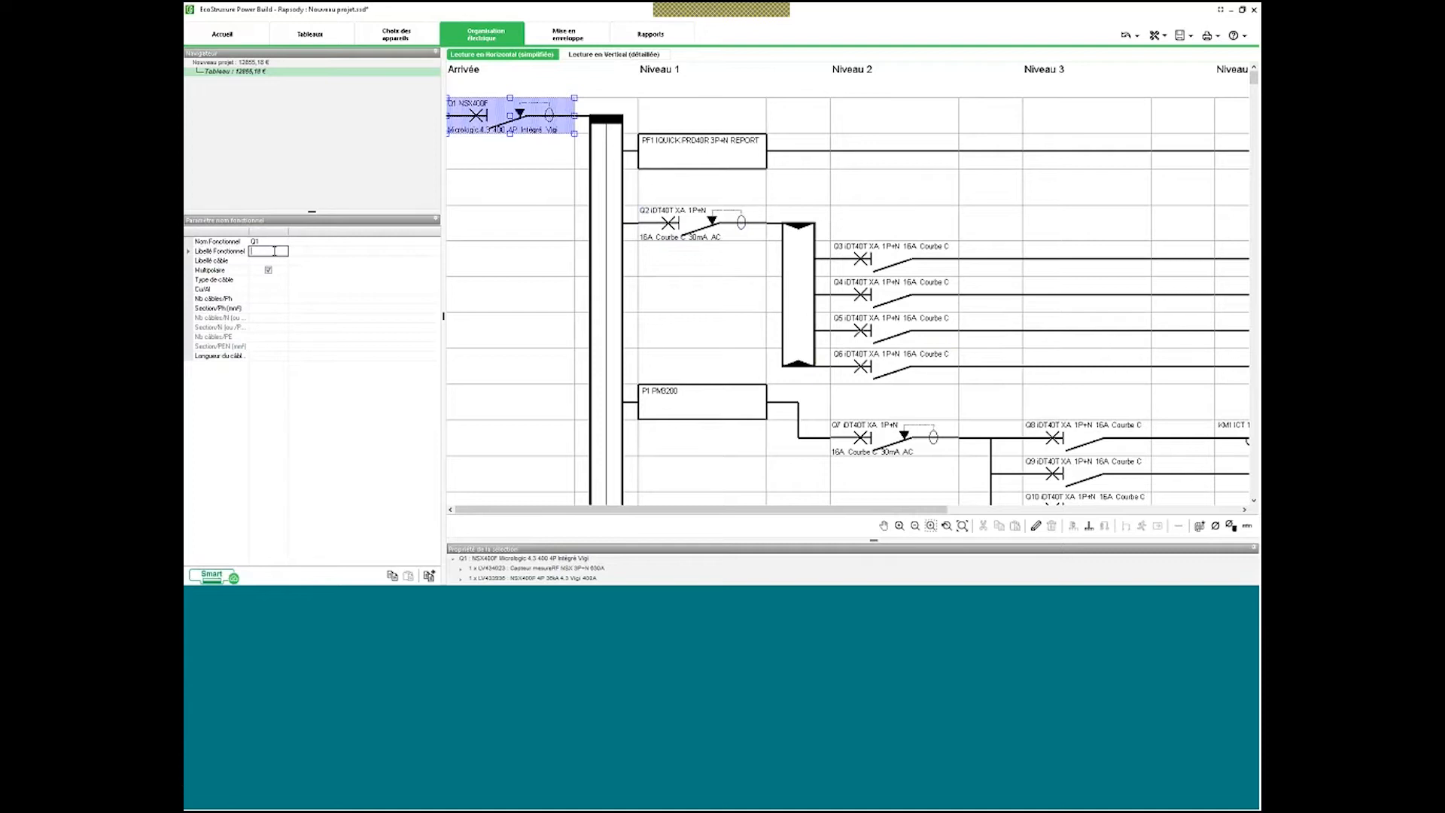
type("lim")
type("enta")
type("tio")
type("n")
key("Return")
left_click_drag(289, 233, 306, 232)
Review the characteristics of the iQuick PRD40R surge arrester at level 1 without changing them.
left_click(738, 186)
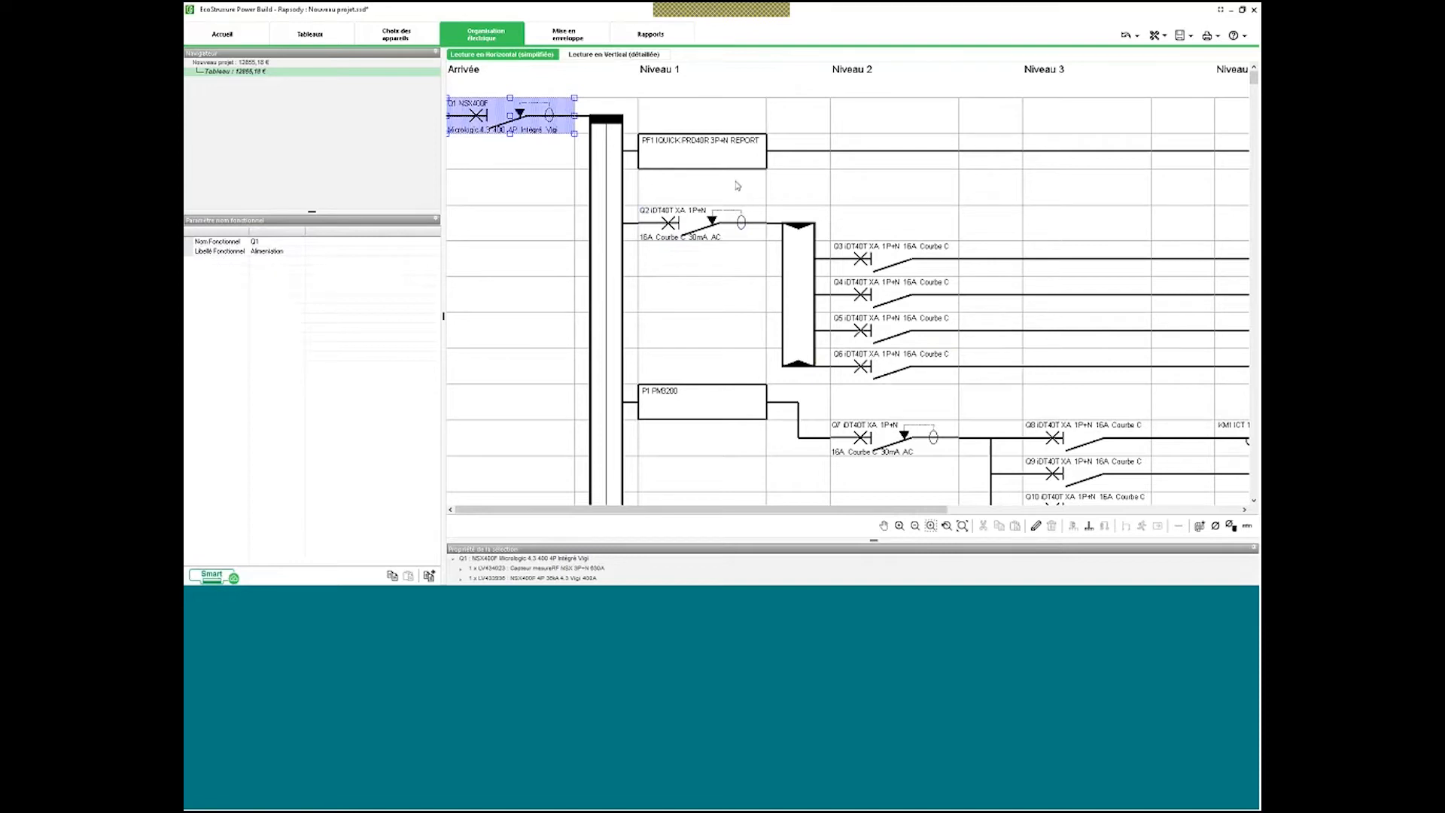
key("Up")
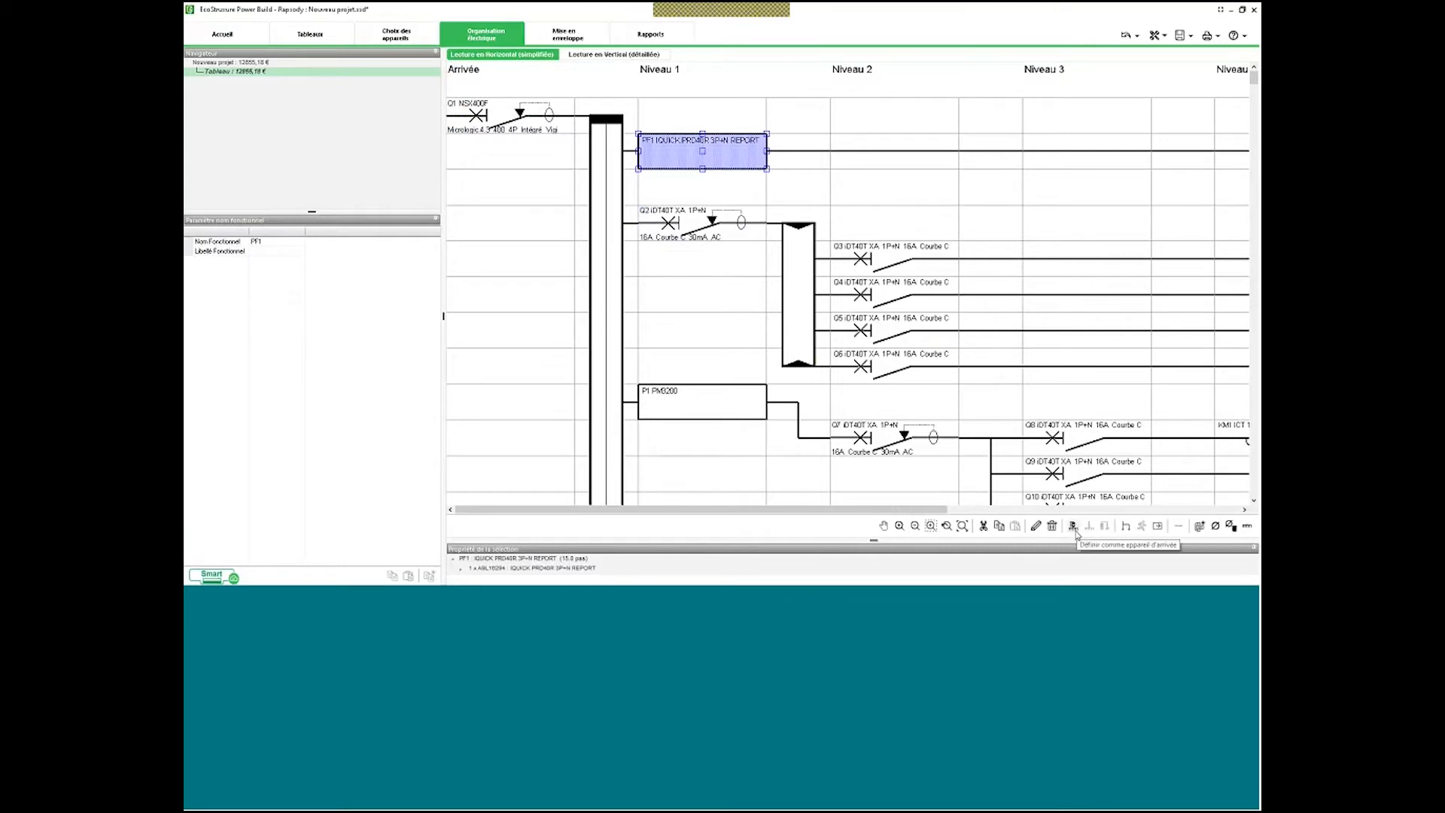
left_click(1037, 526)
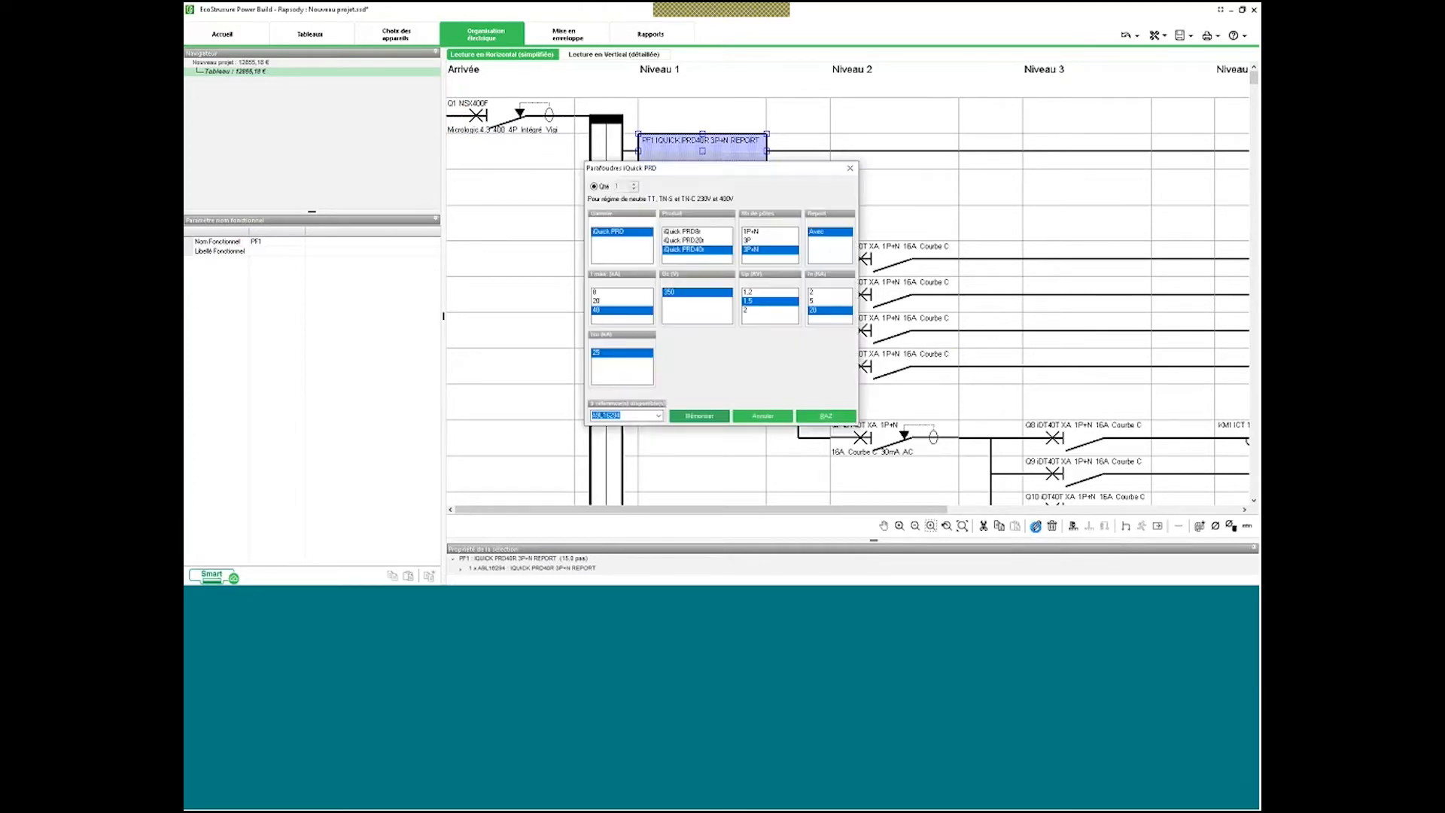
left_click(851, 168)
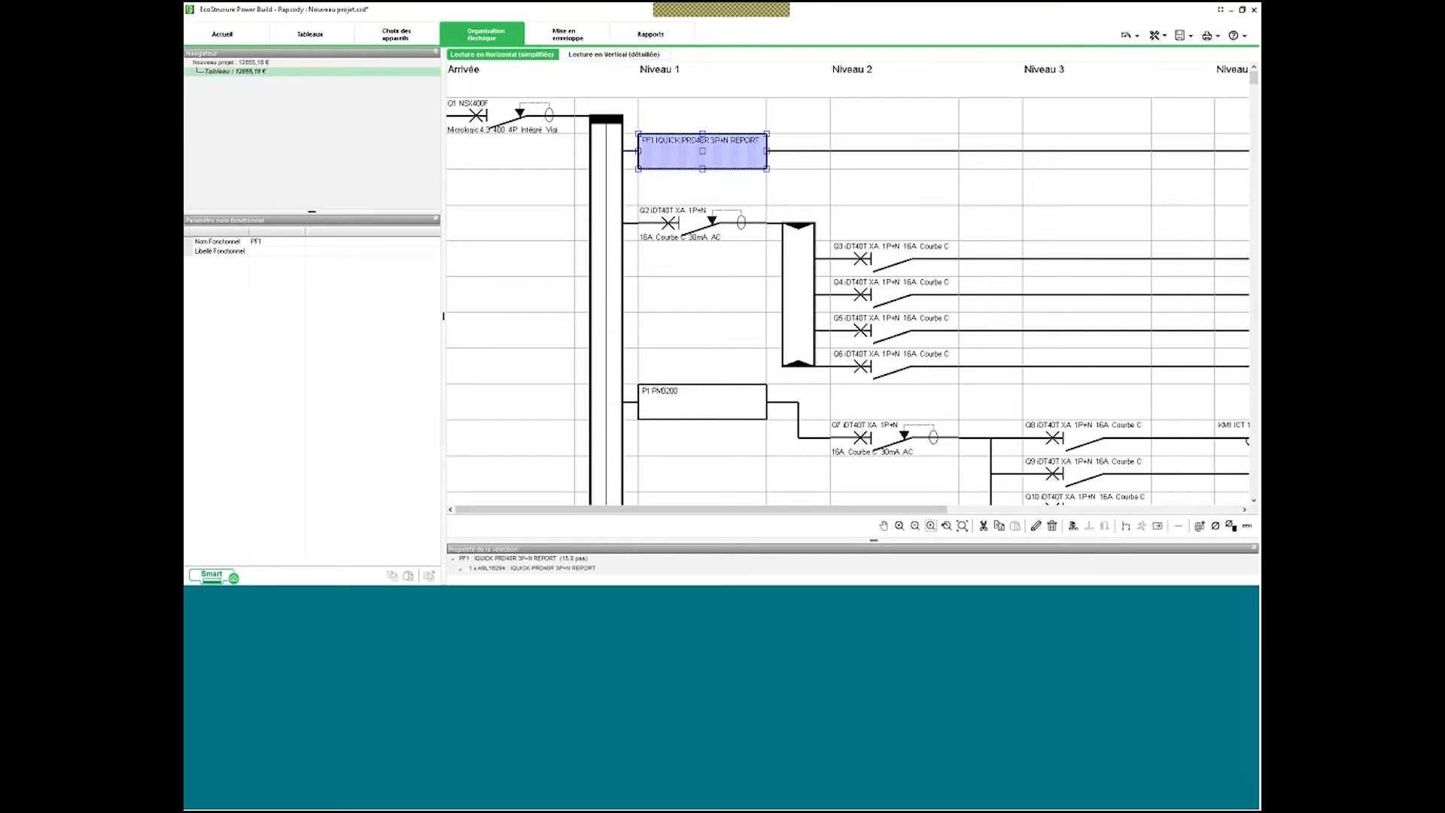
Examine breaker Q2 and its four level 2 feeders up close, and return to the full diagram.
left_click(915, 526)
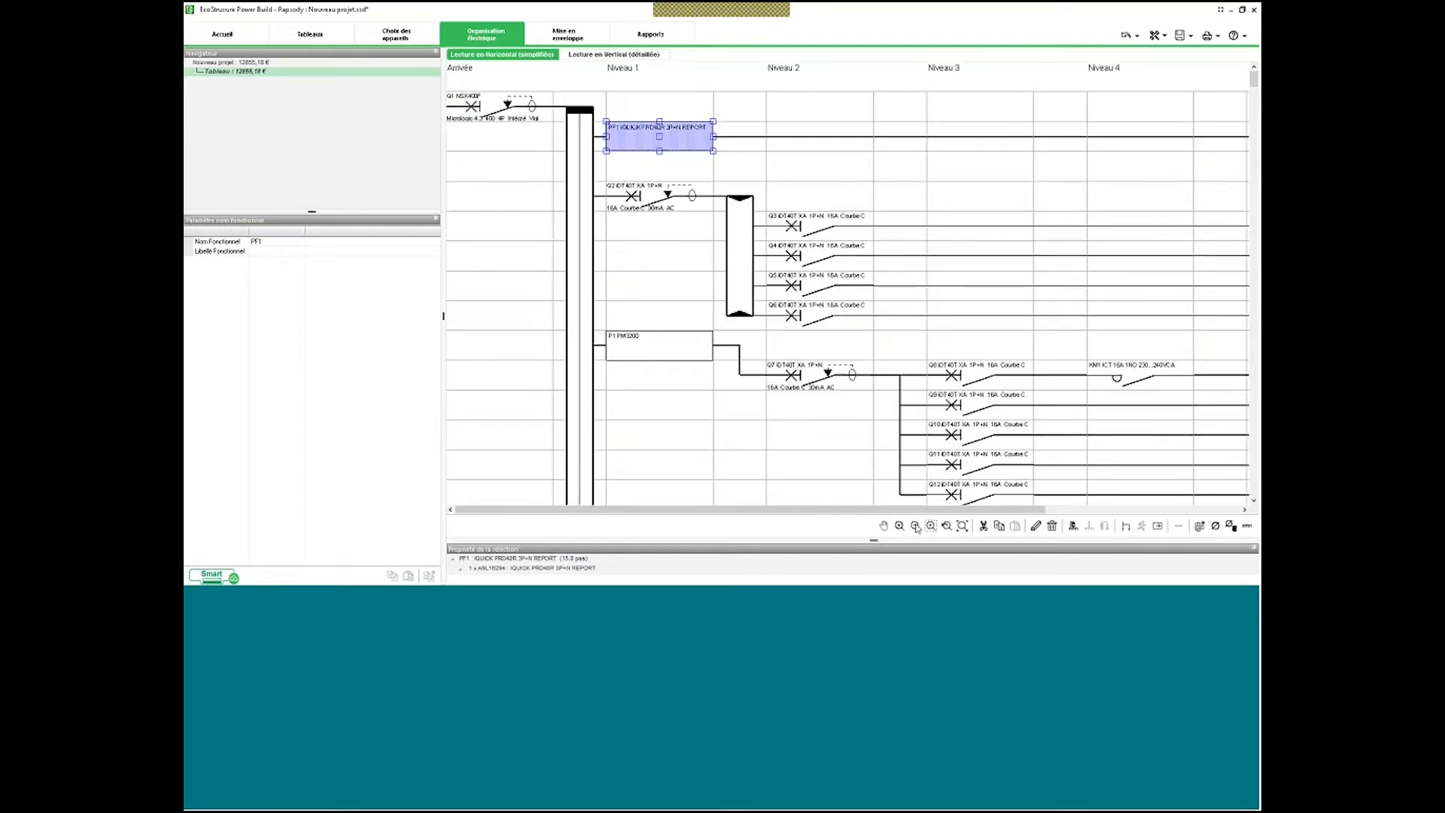
left_click(915, 526)
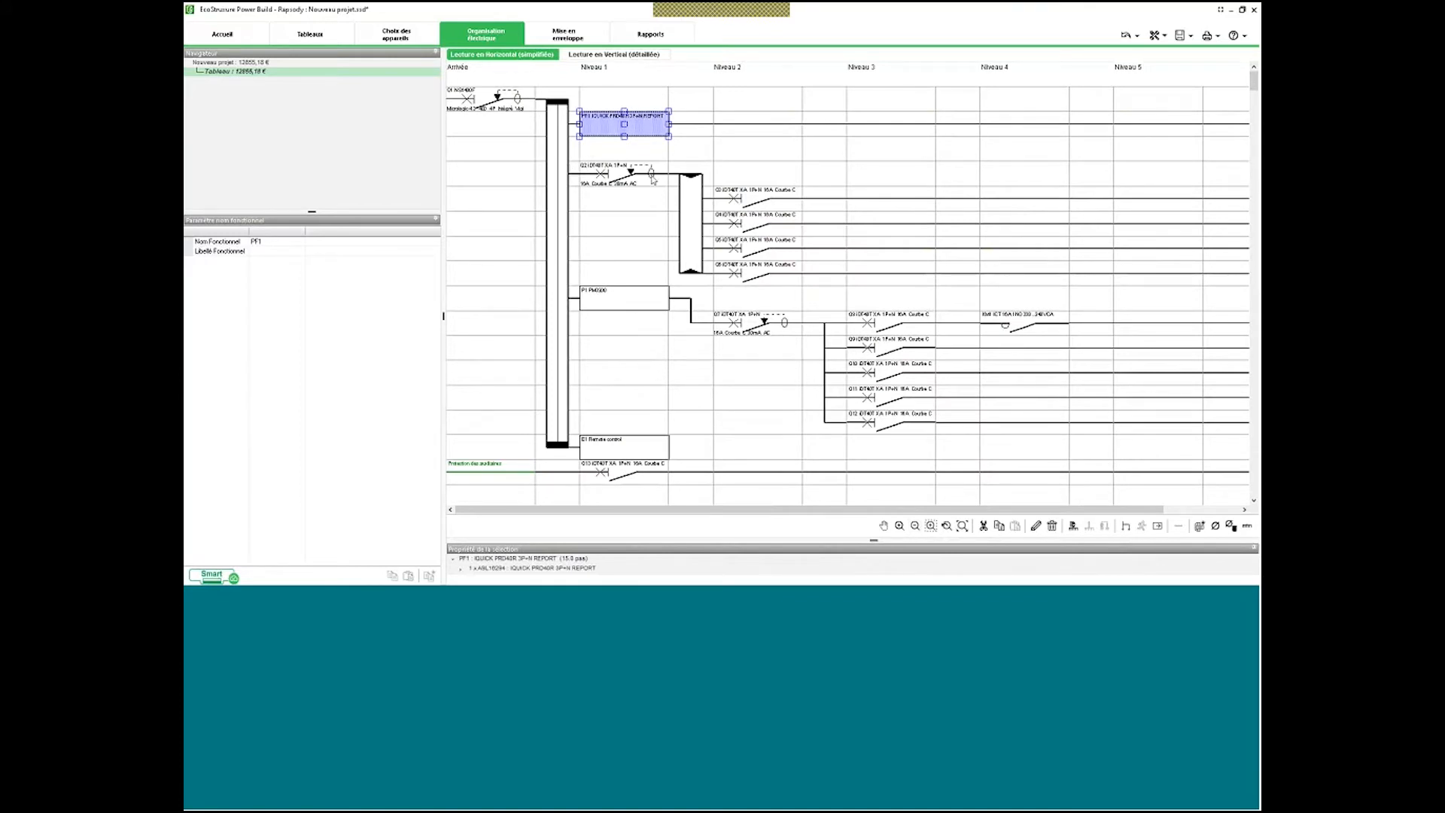
left_click_drag(524, 153, 849, 303)
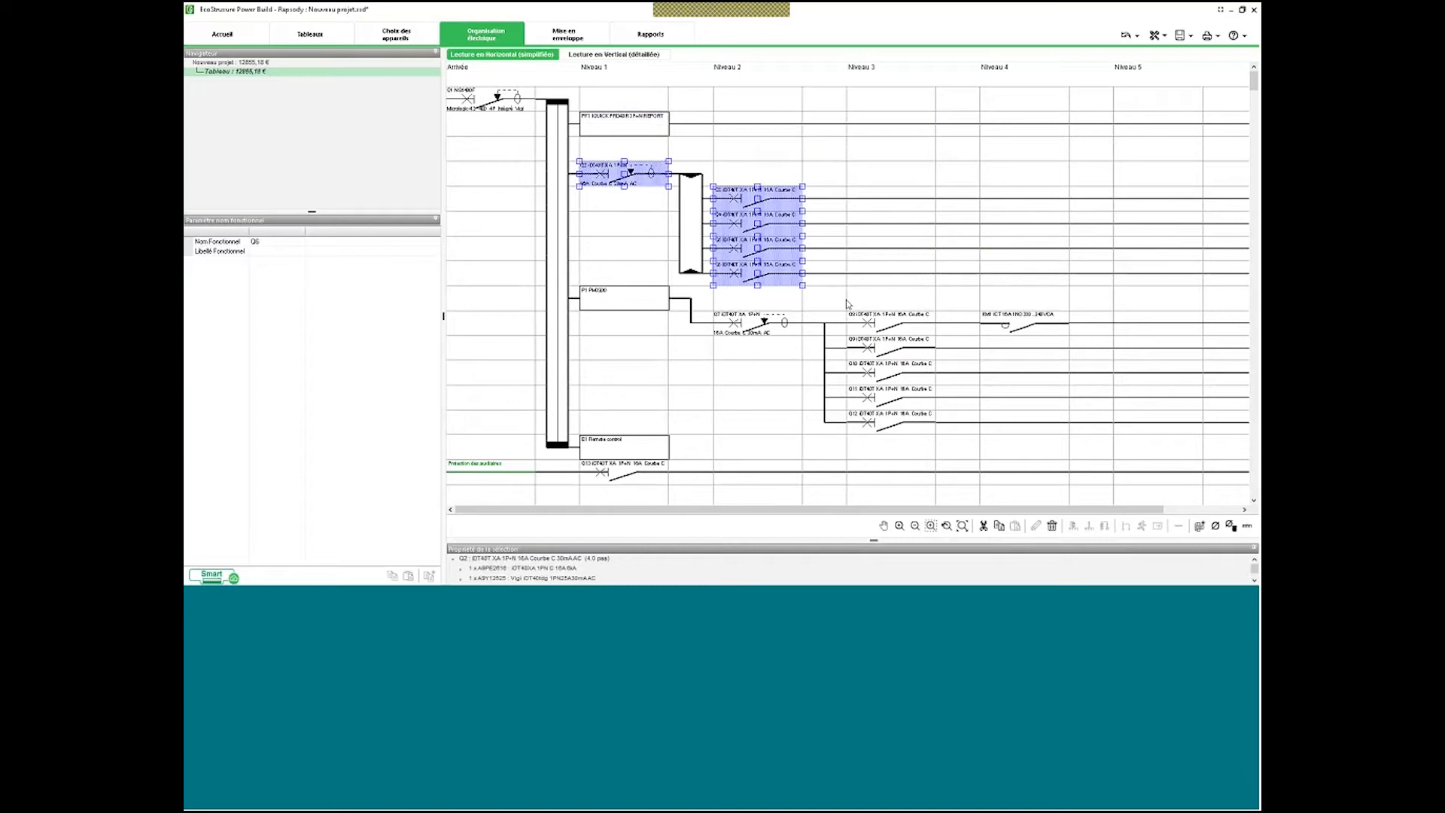
scroll(846, 300, "down", 3)
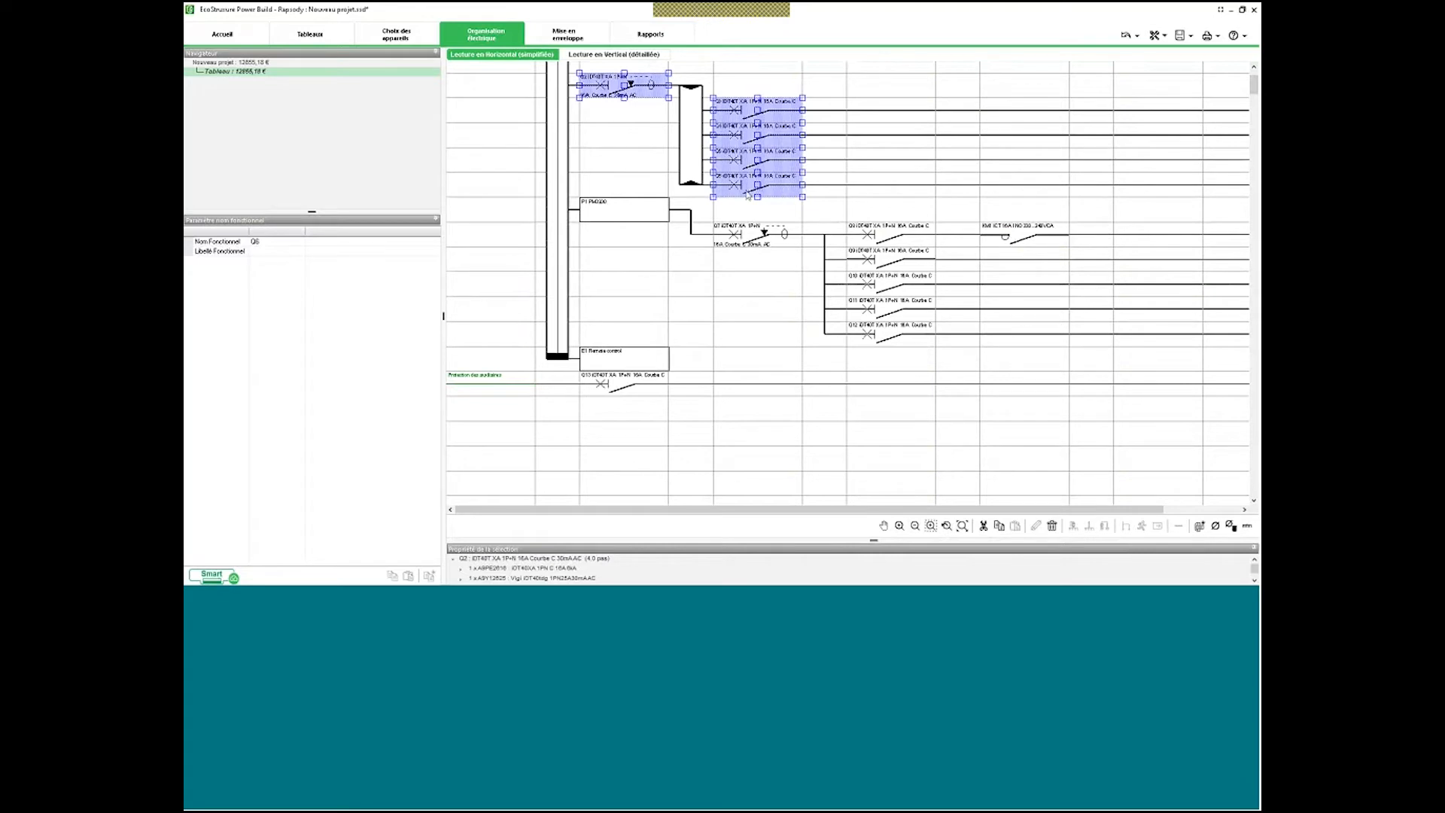
left_click(759, 212)
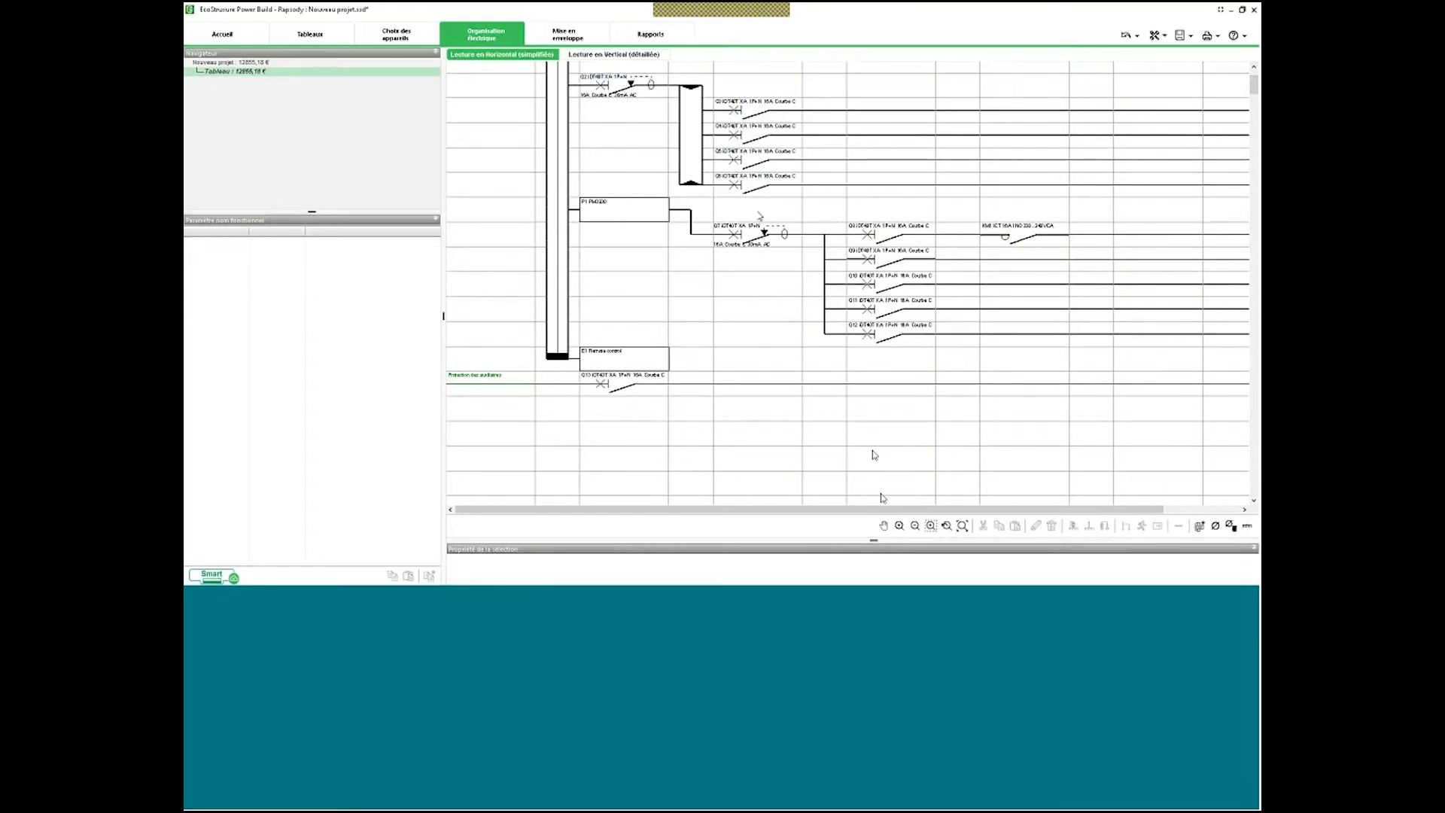
left_click(899, 525)
left_click(899, 526)
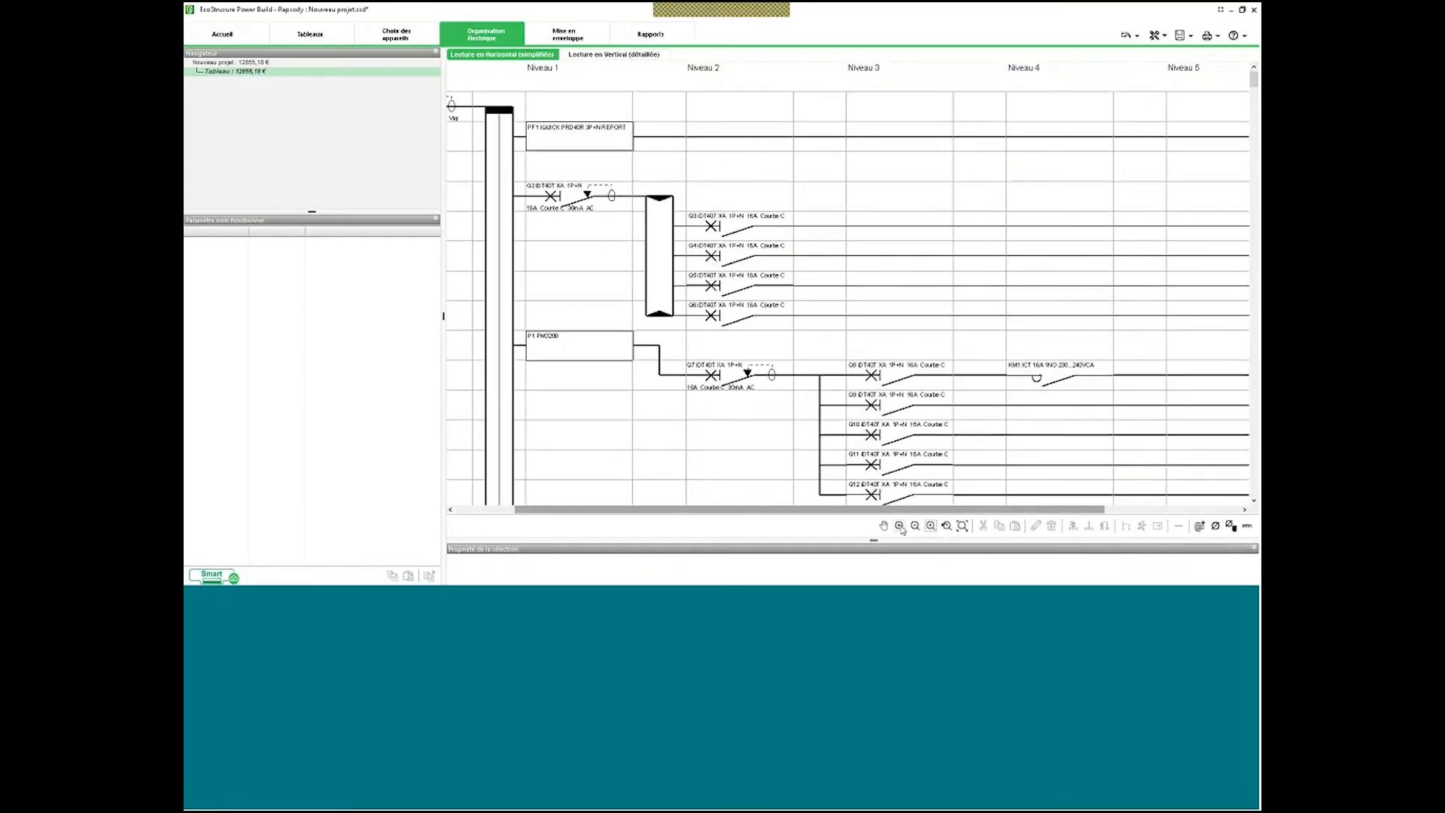
left_click(901, 527)
left_click(915, 526)
left_click(931, 525)
left_click_drag(469, 133, 875, 358)
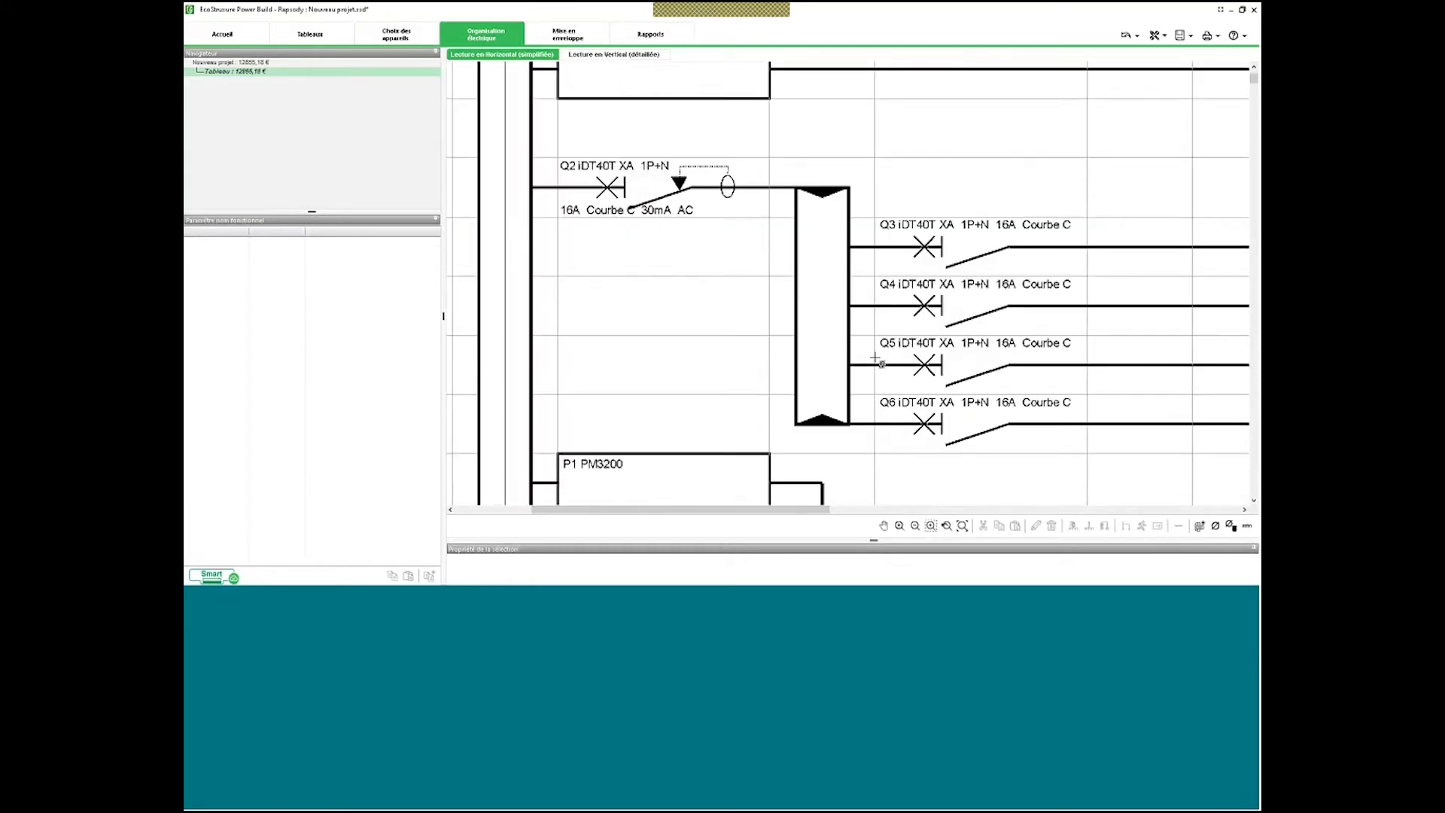
left_click(963, 525)
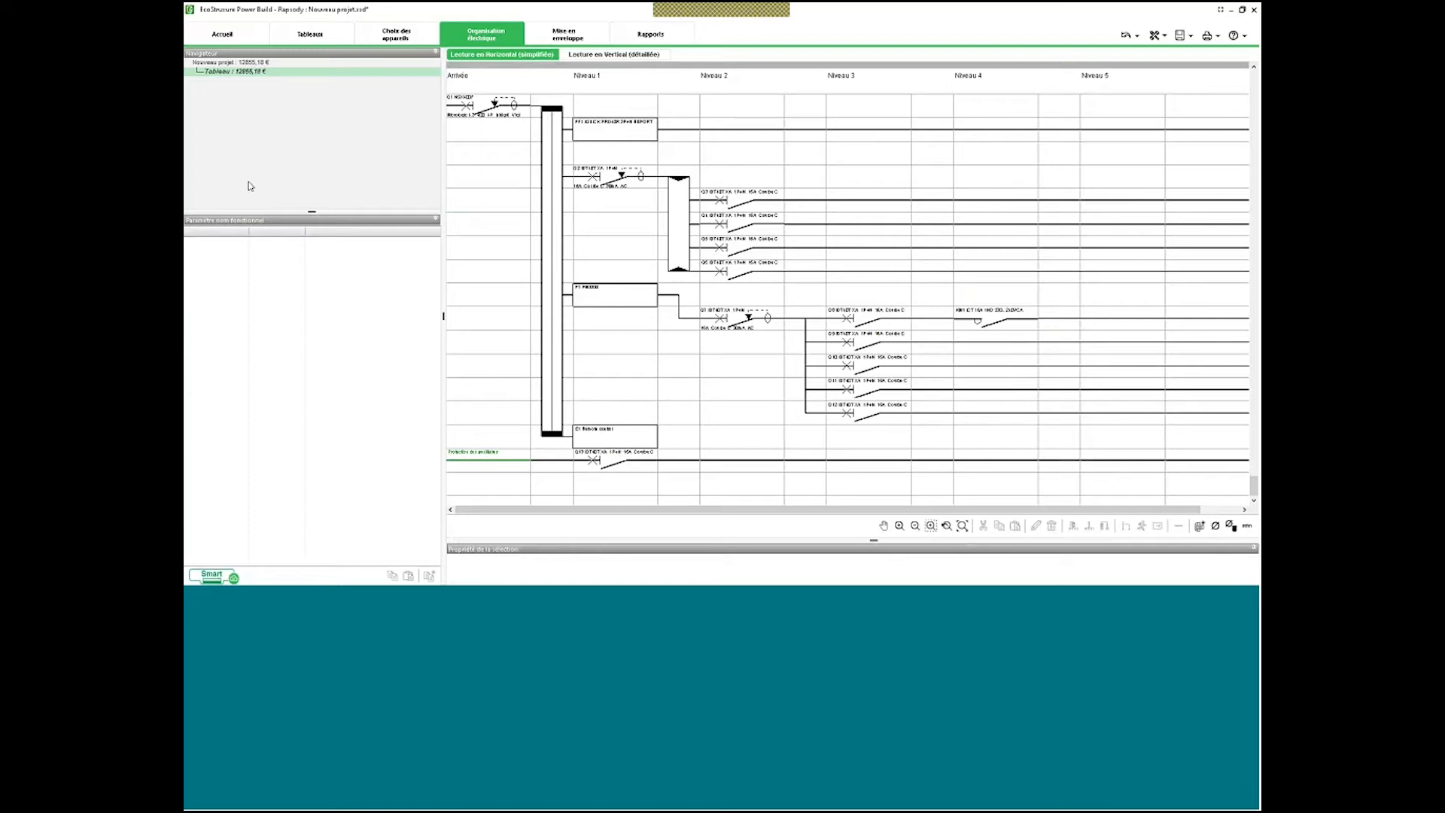
Review the general, dialog box and default folder settings in the application parameters without changing them.
left_click(489, 105)
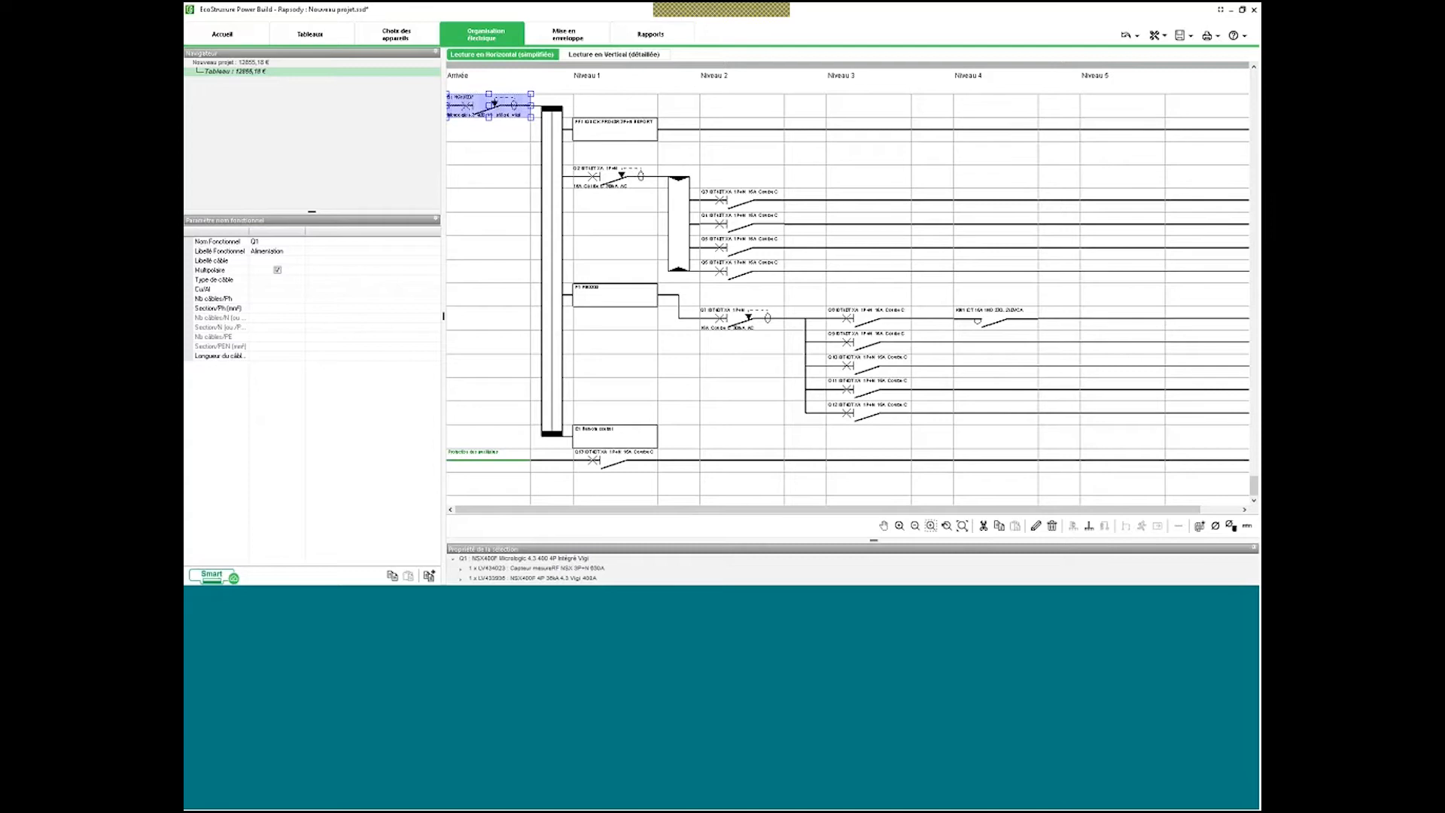
left_click(1165, 36)
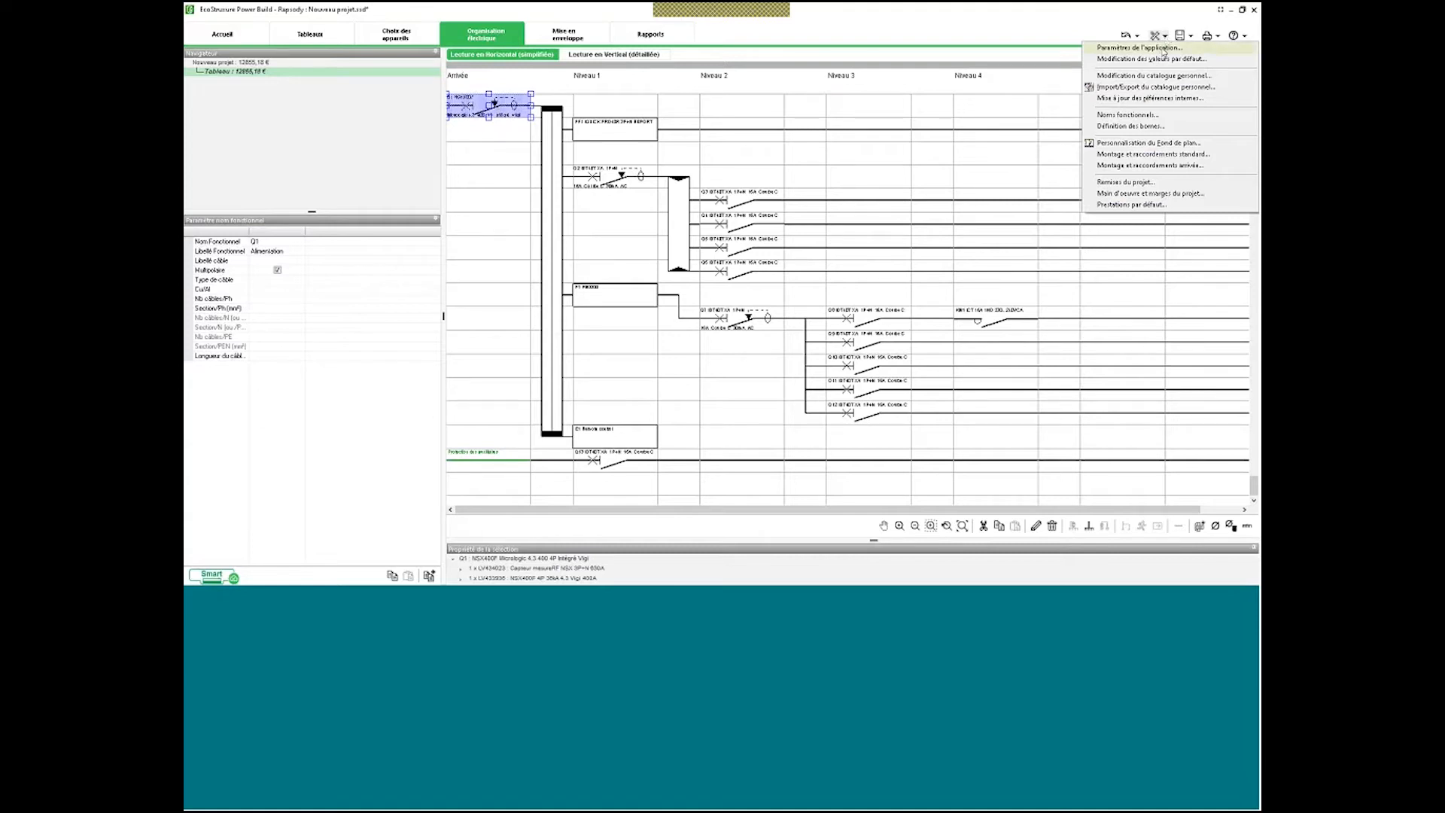
left_click(1165, 49)
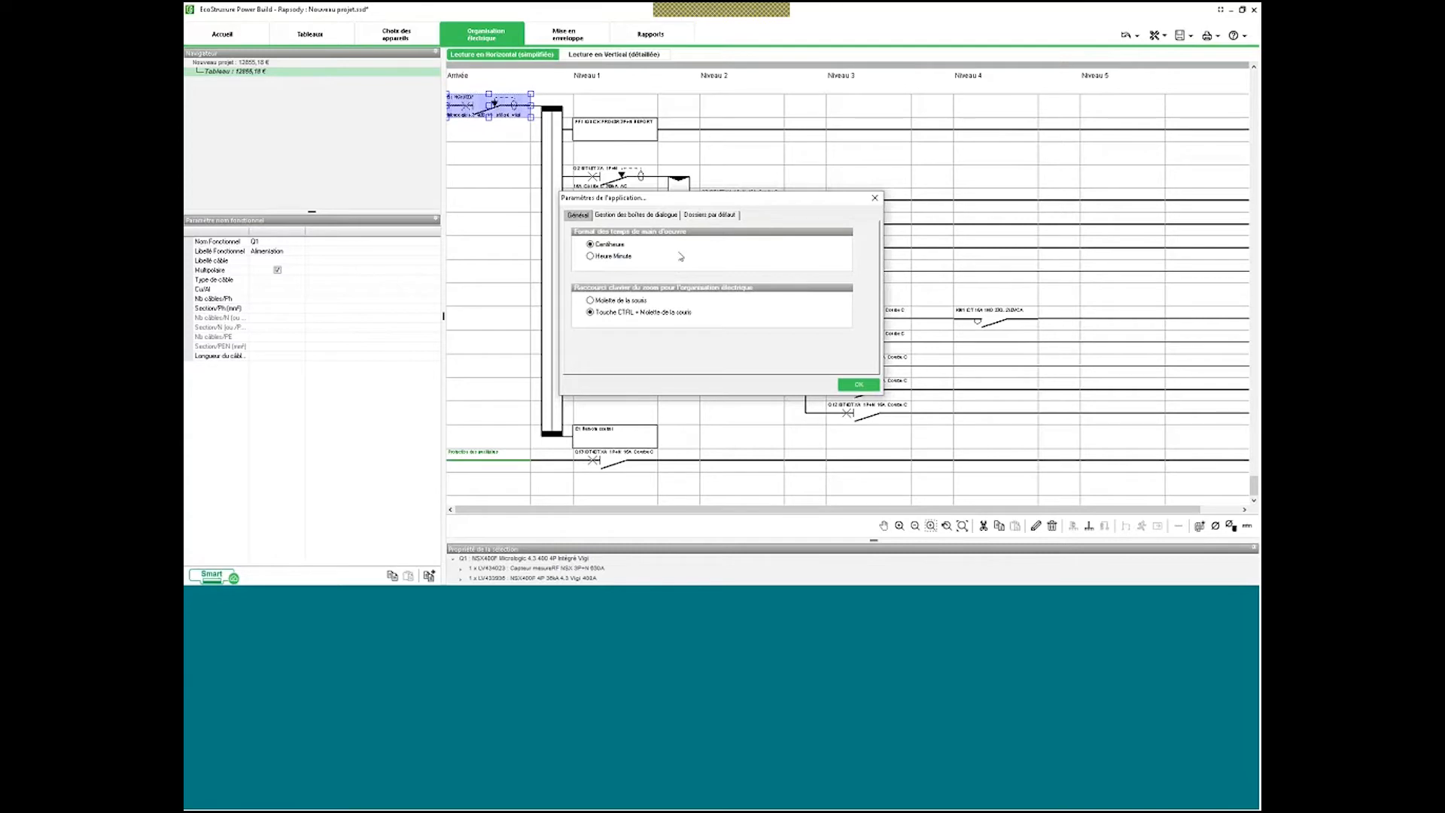
left_click(639, 216)
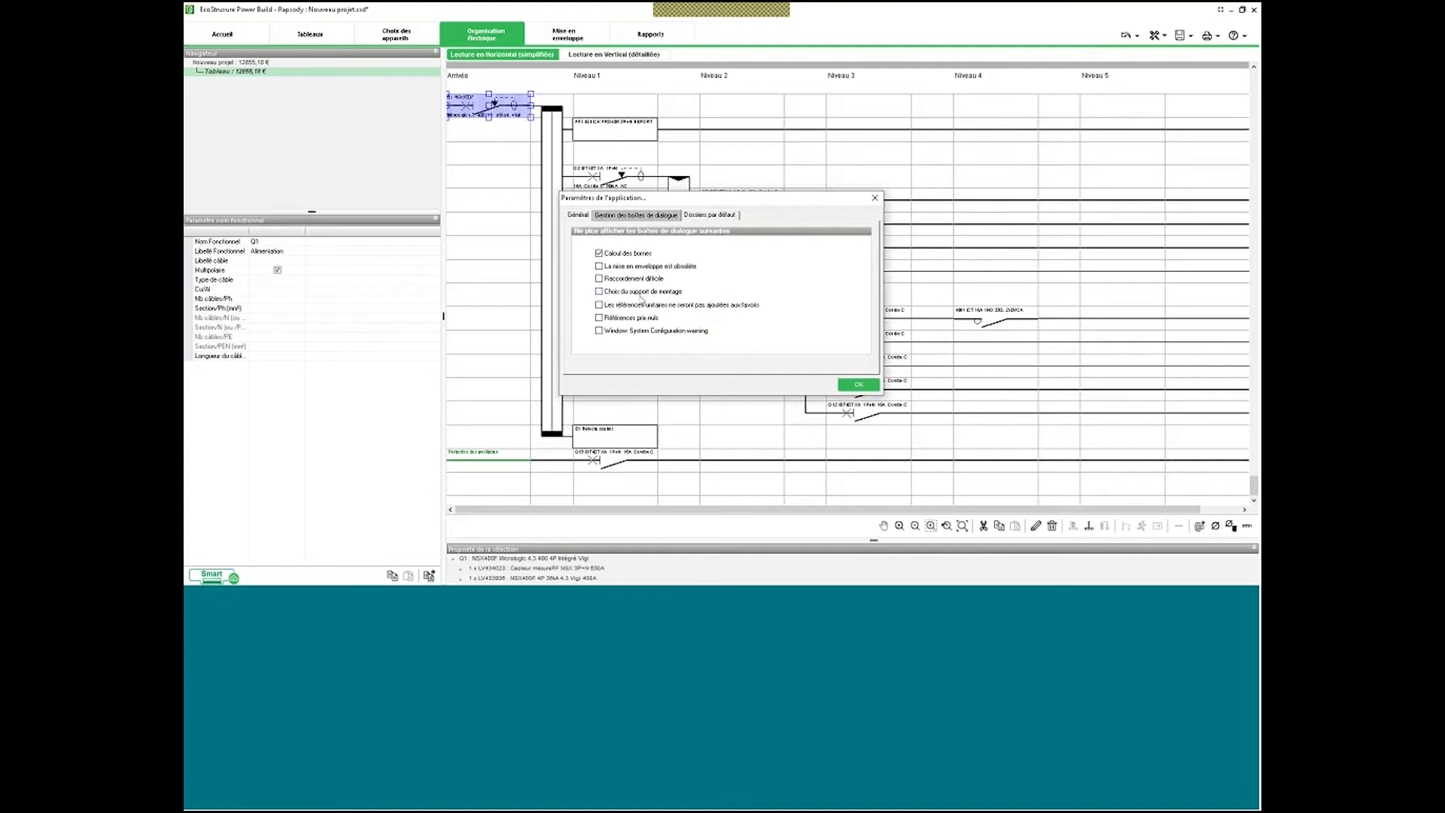
left_click(599, 292)
left_click(599, 292)
left_click(704, 215)
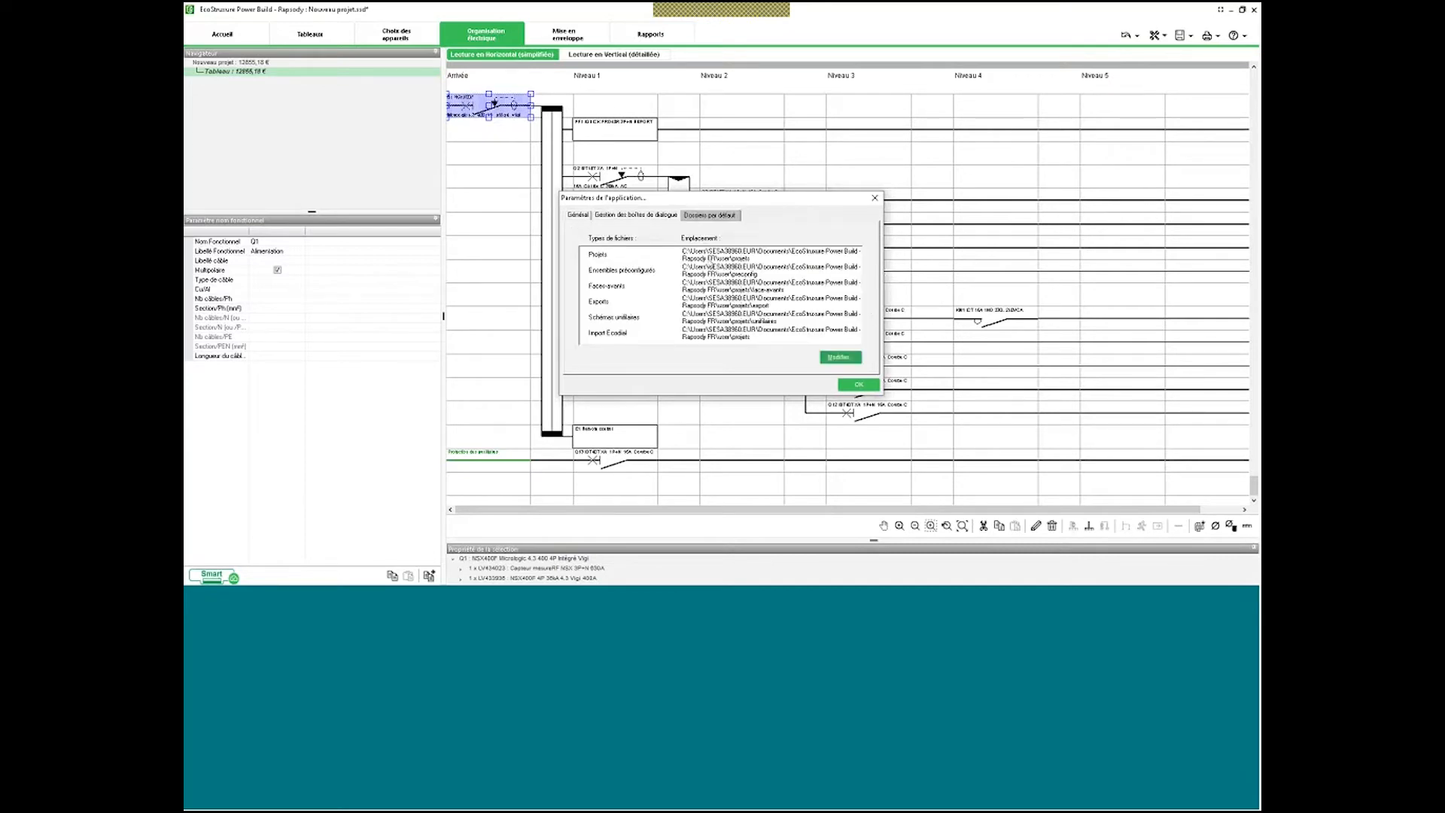
left_click(847, 384)
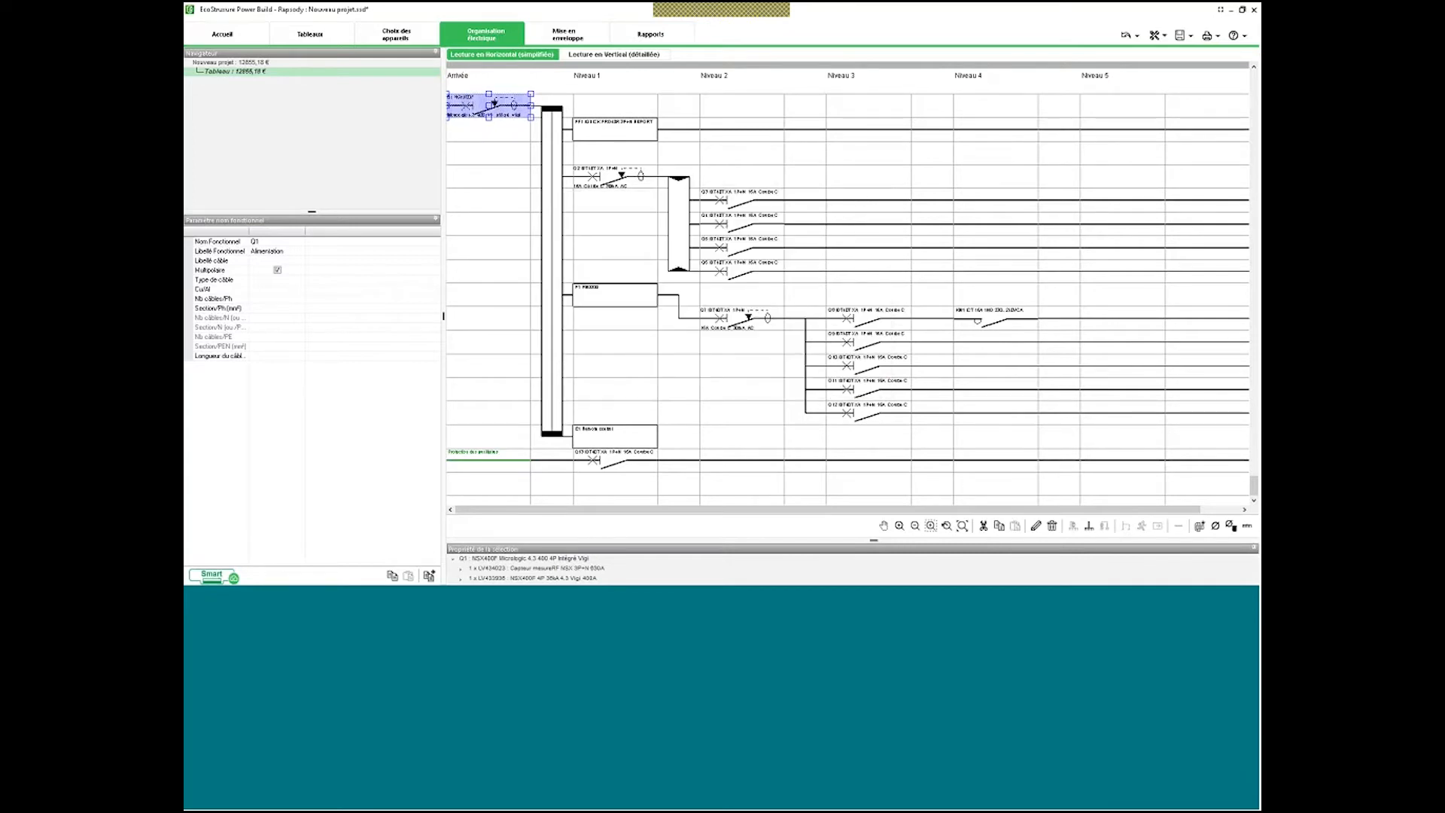
left_click(1165, 35)
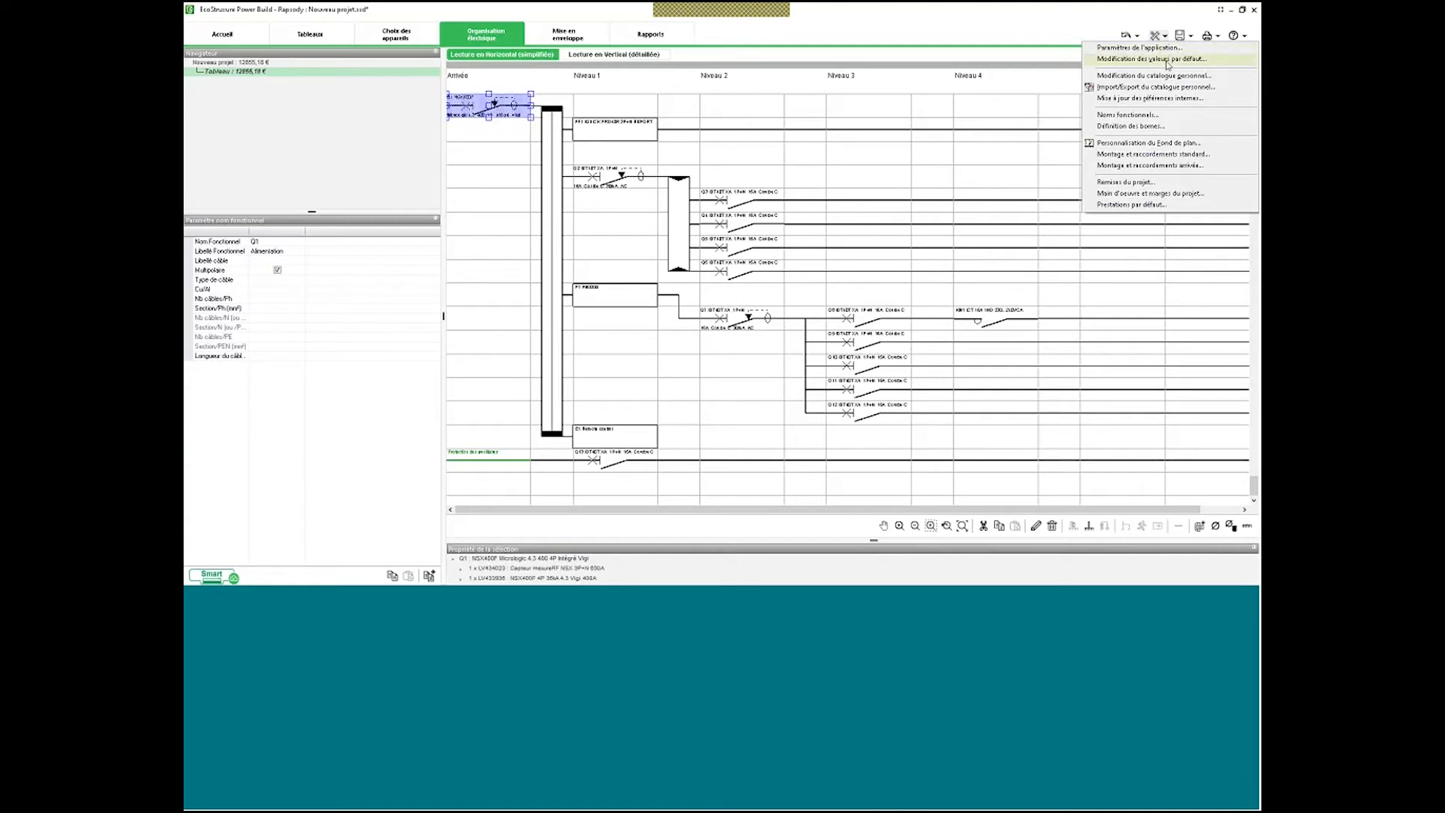
left_click(885, 154)
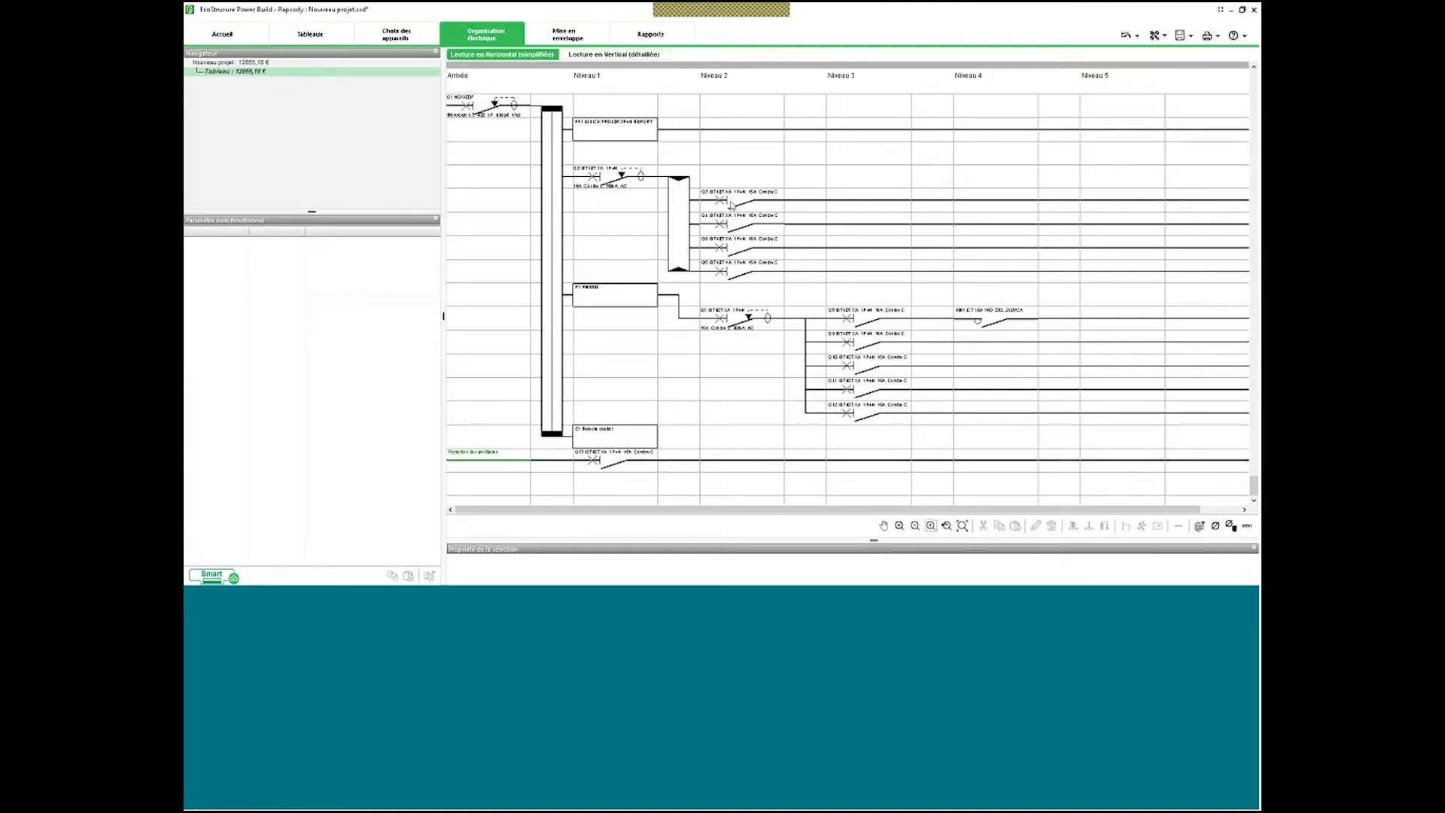
Try to reconfigure the level 2 breaker Q3 as a 10 kA, 3P+N, 25 A iDT40.
left_click(732, 204)
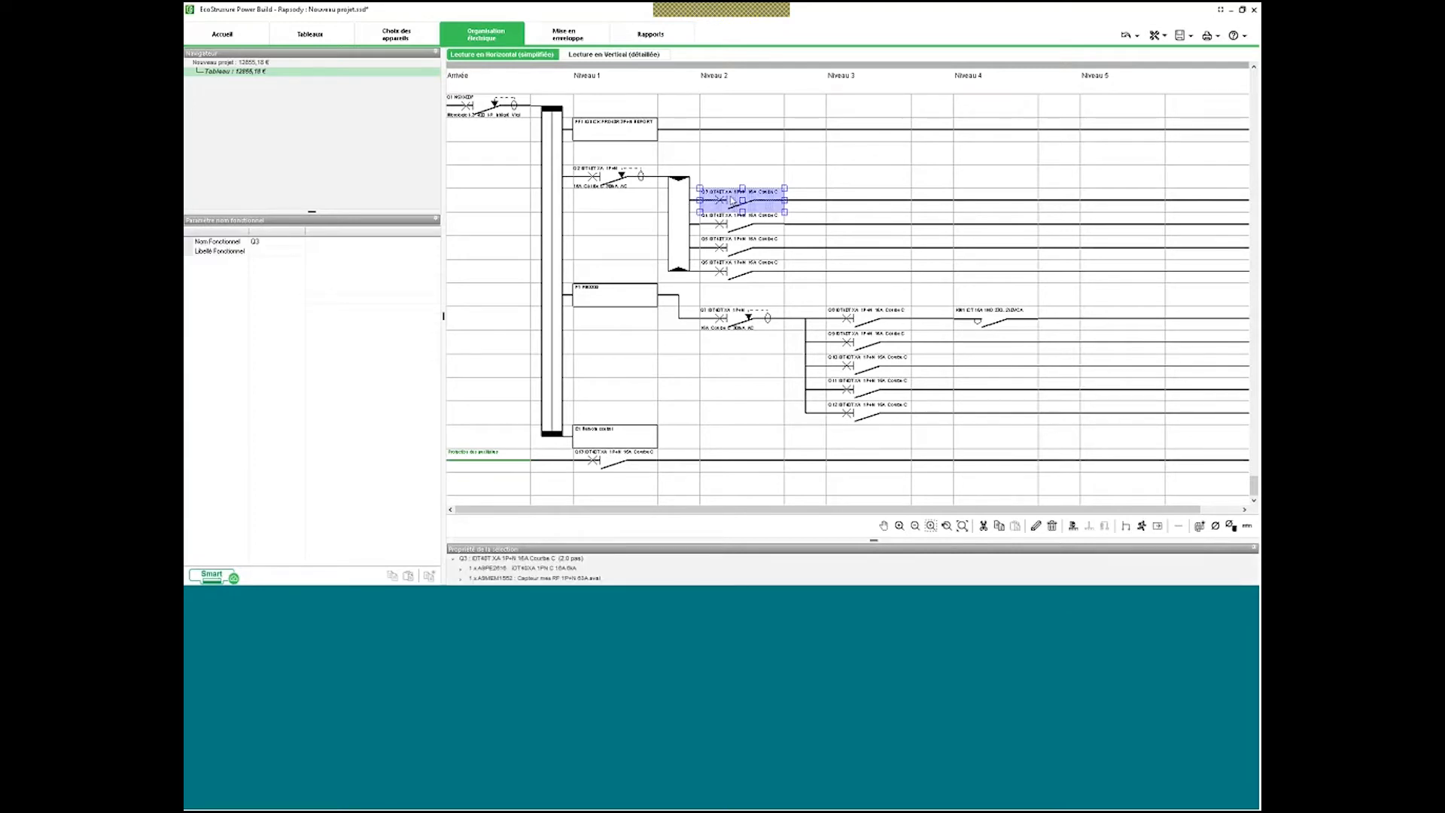
double_click(732, 200)
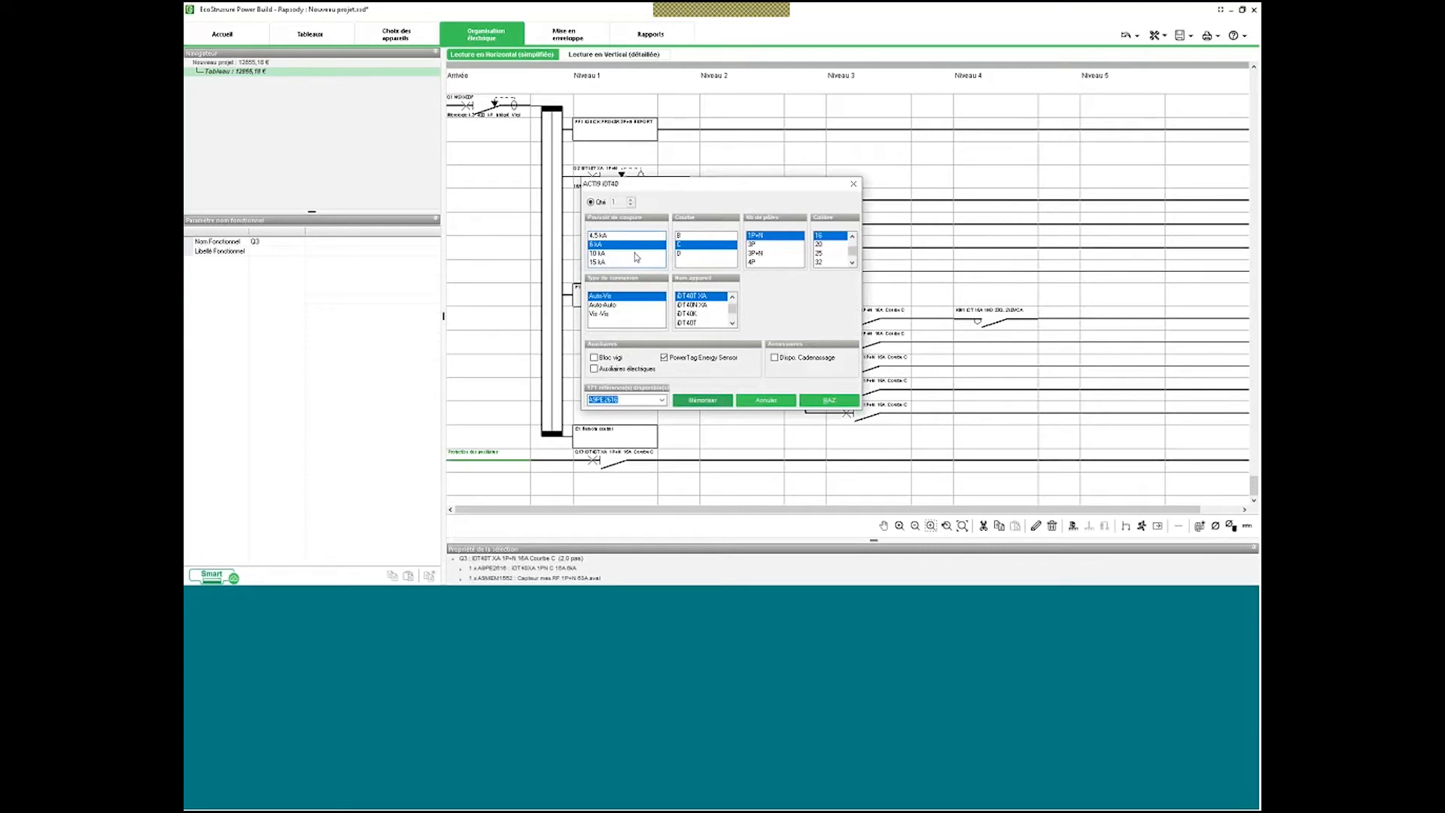
left_click(635, 253)
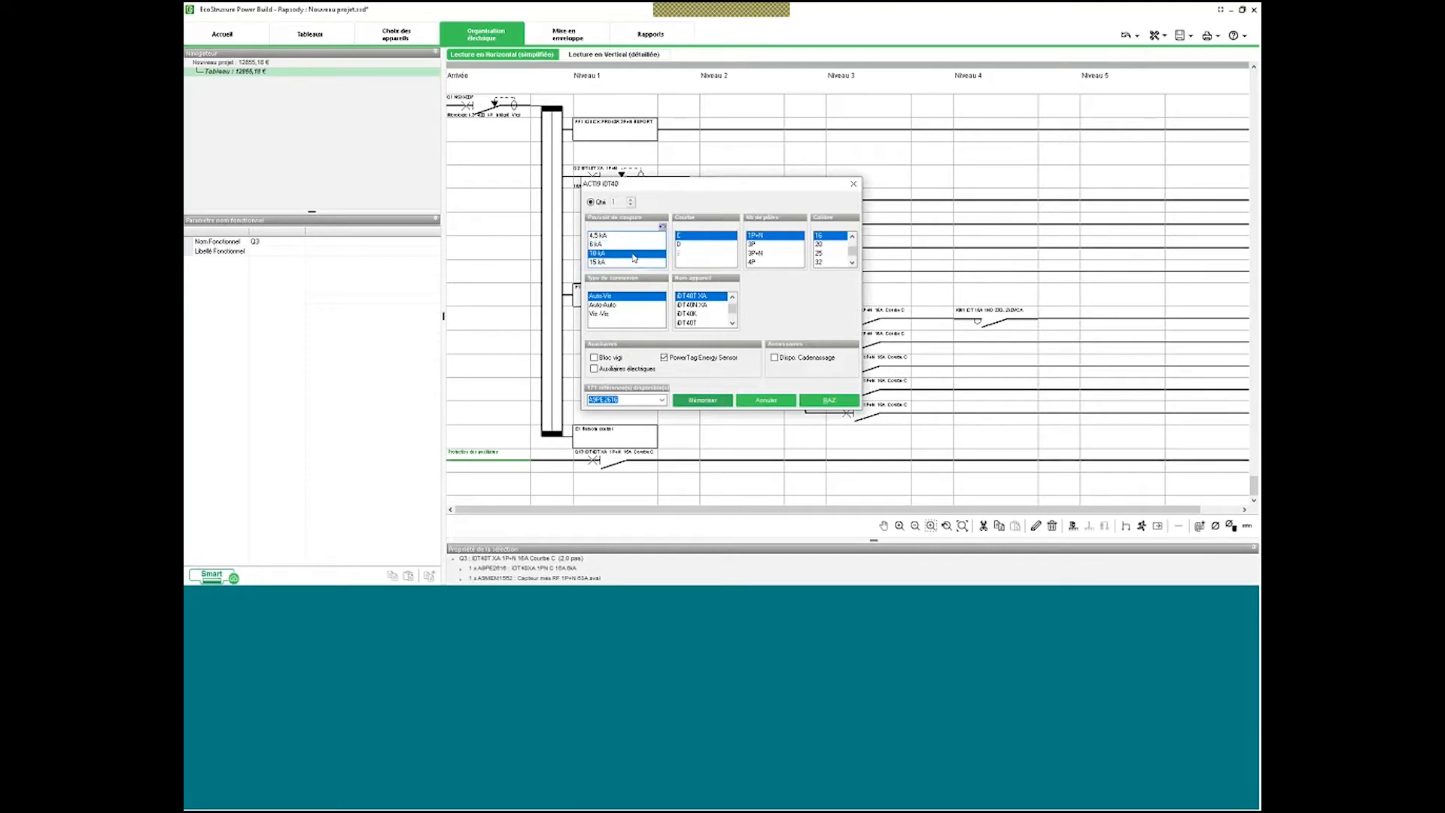
left_click(757, 253)
left_click(828, 254)
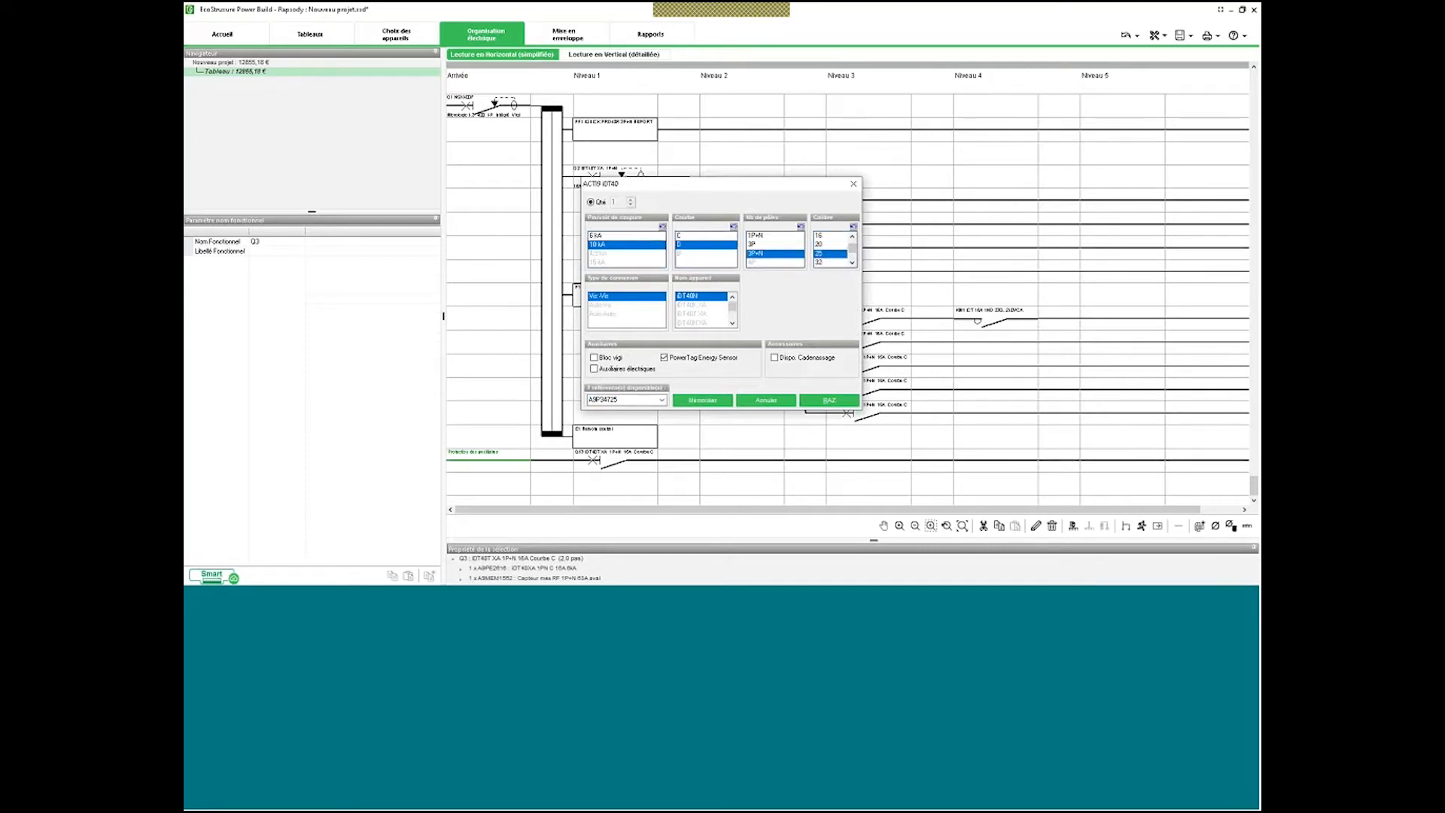
left_click(703, 401)
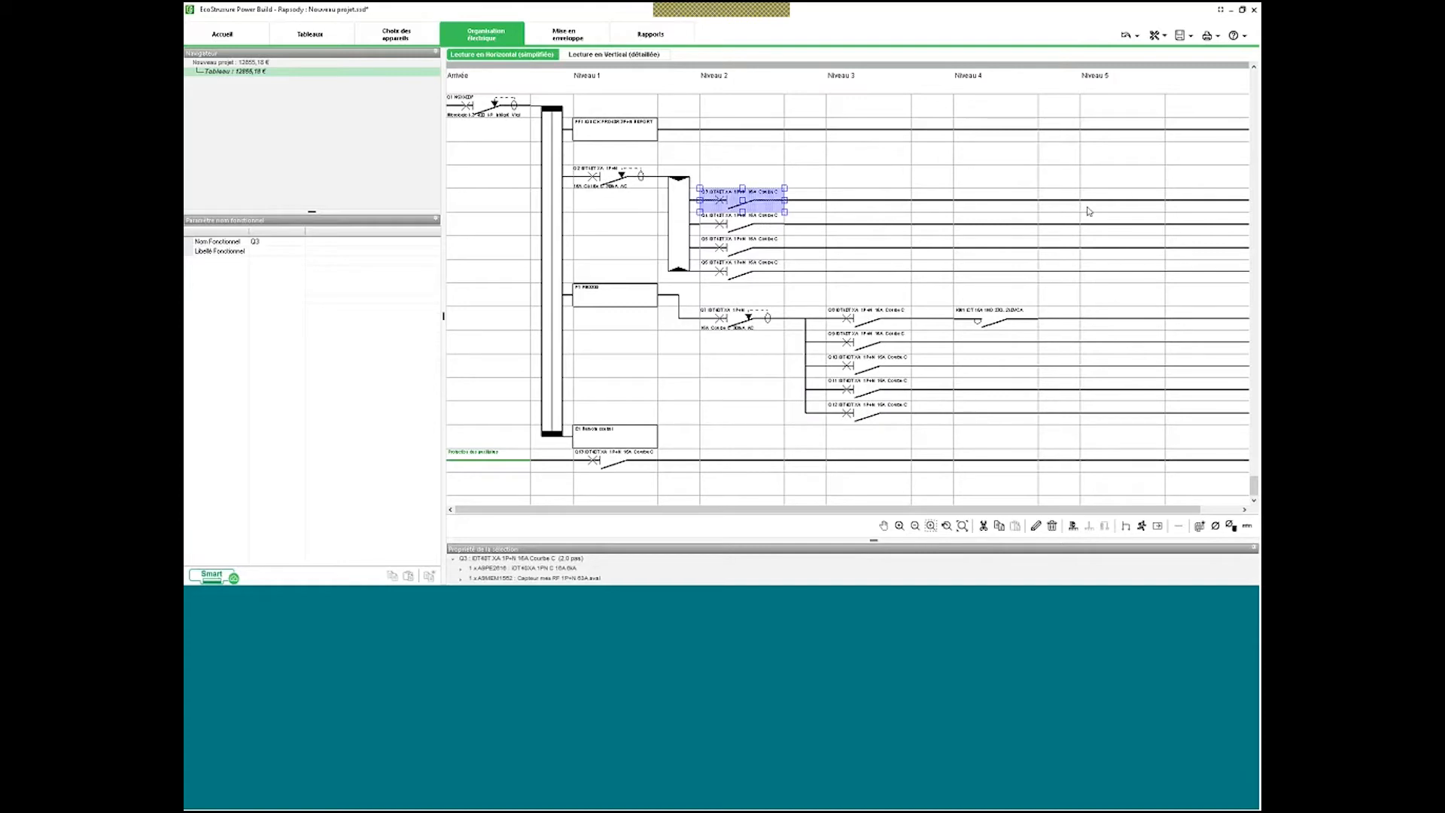
Open the default values settings for review and close them without making changes.
left_click(1164, 35)
left_click(1151, 59)
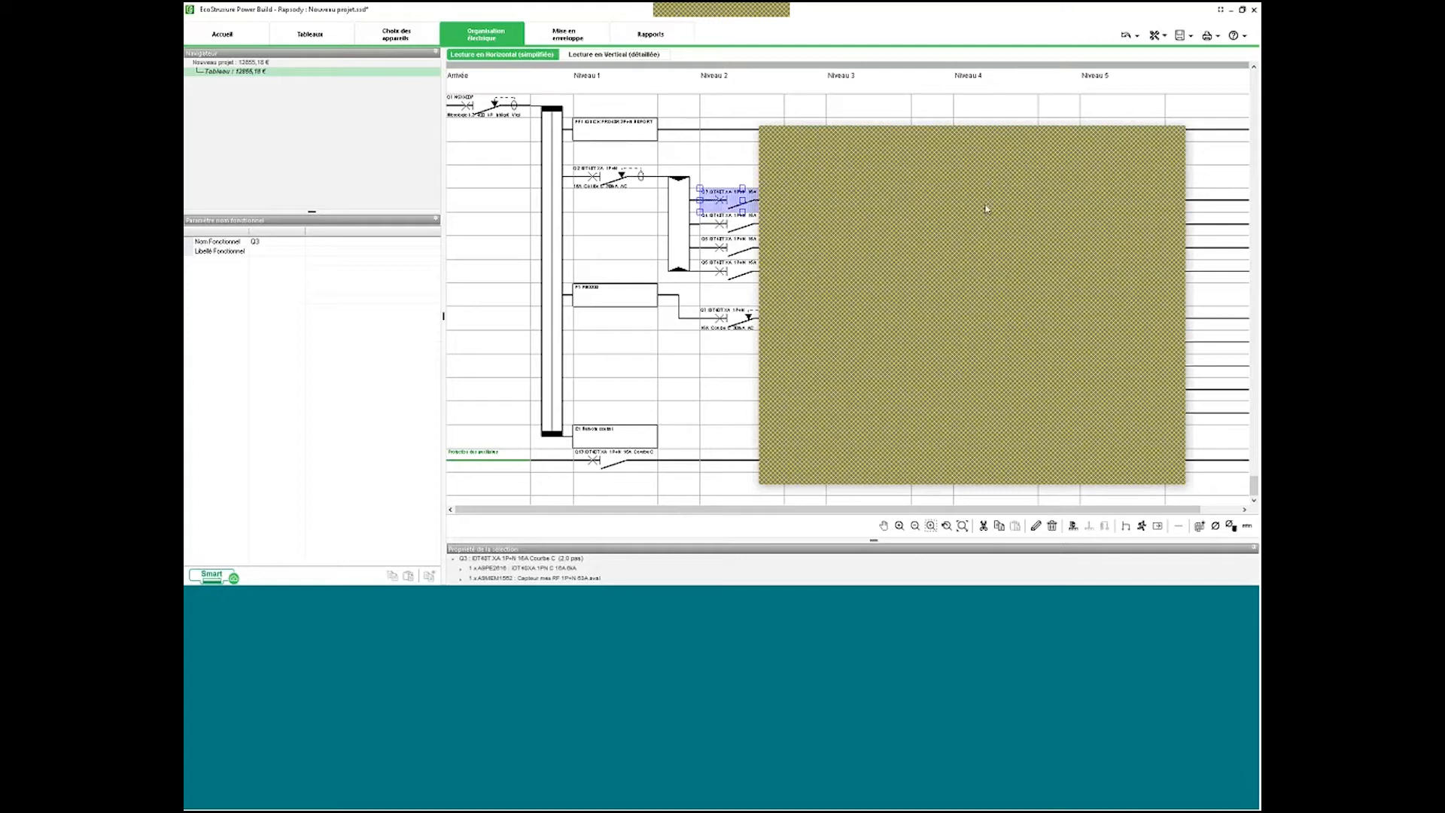
left_click(1158, 188)
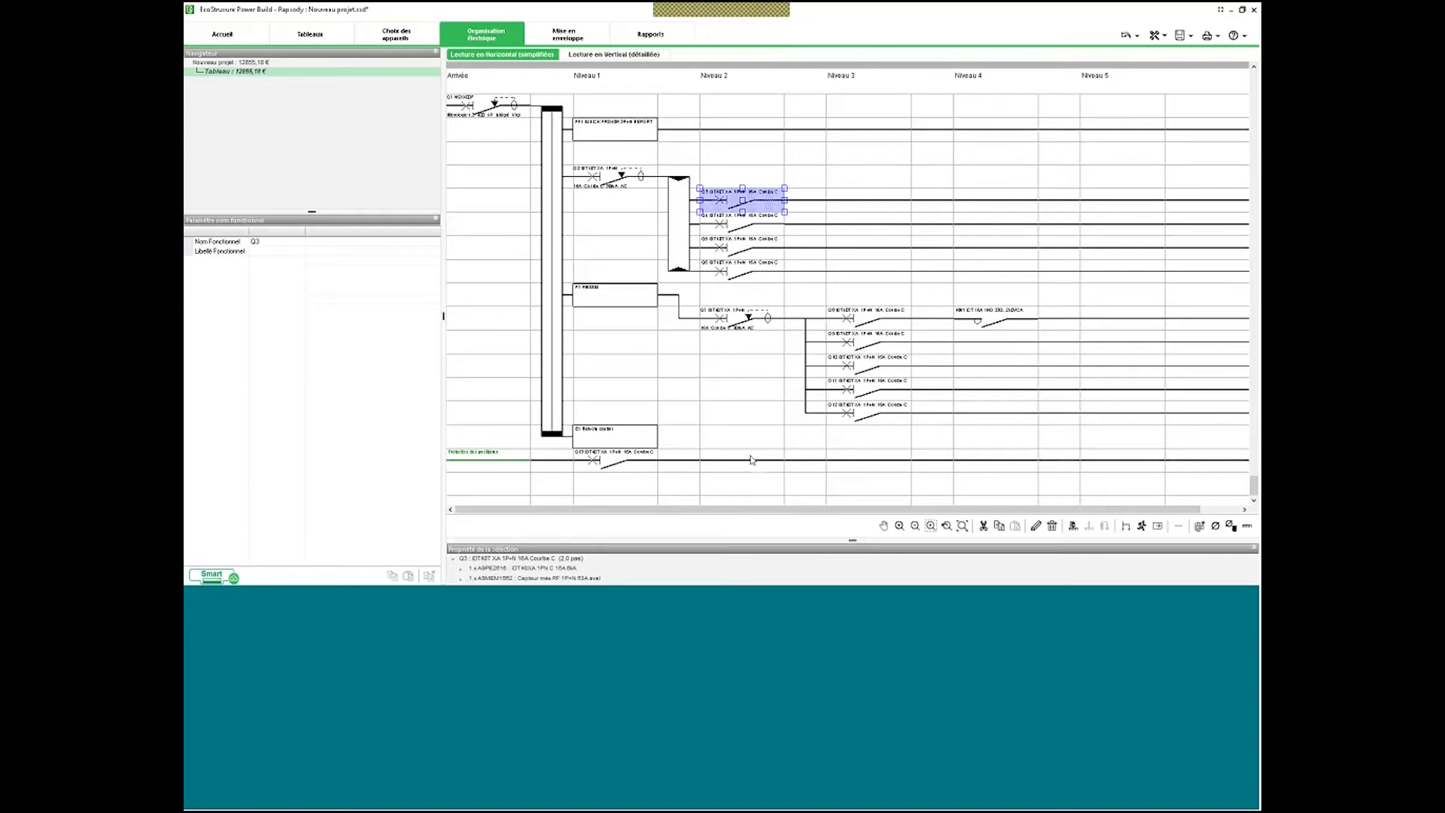
left_click(1163, 35)
left_click(1153, 58)
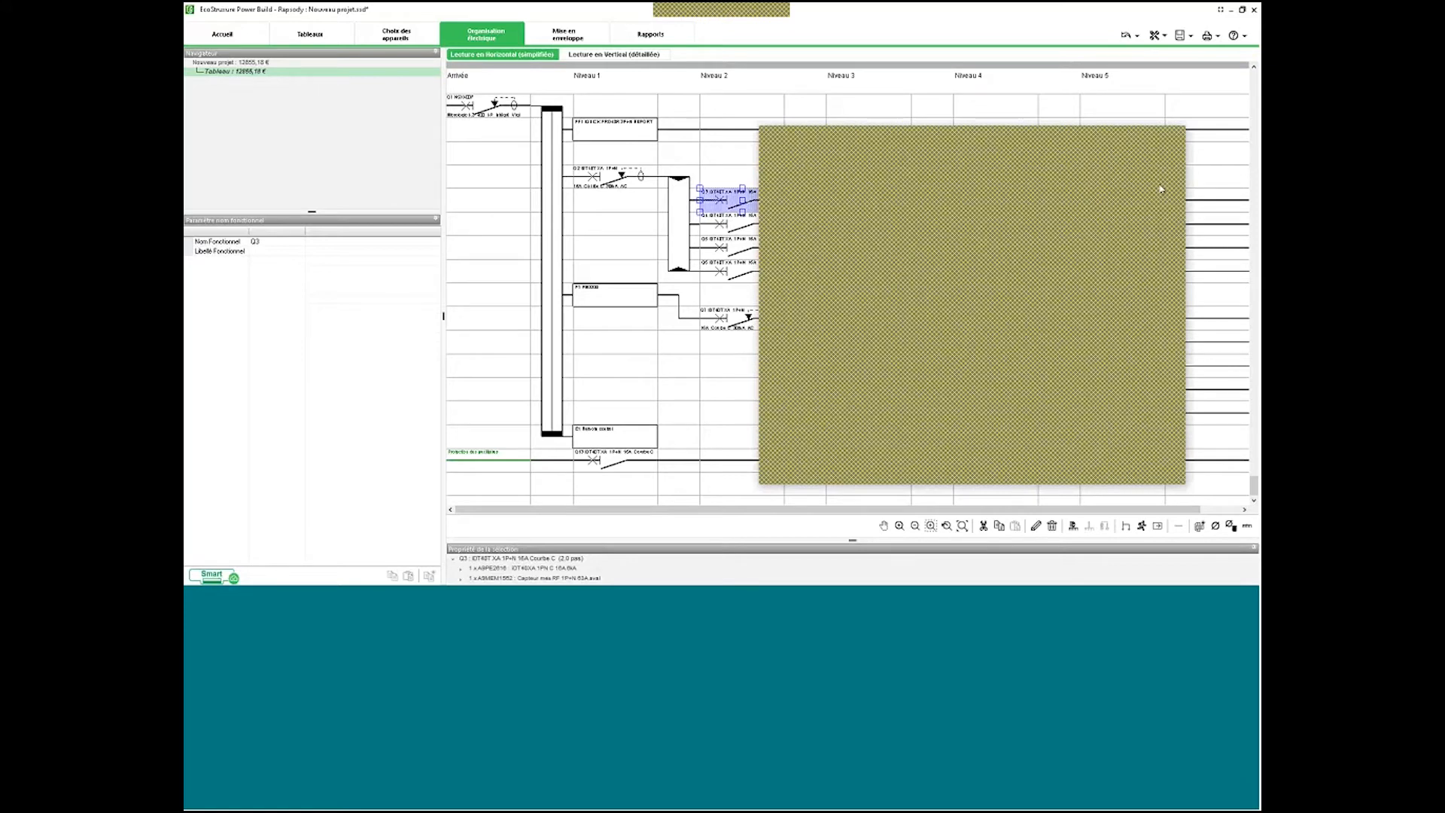
left_click(1174, 134)
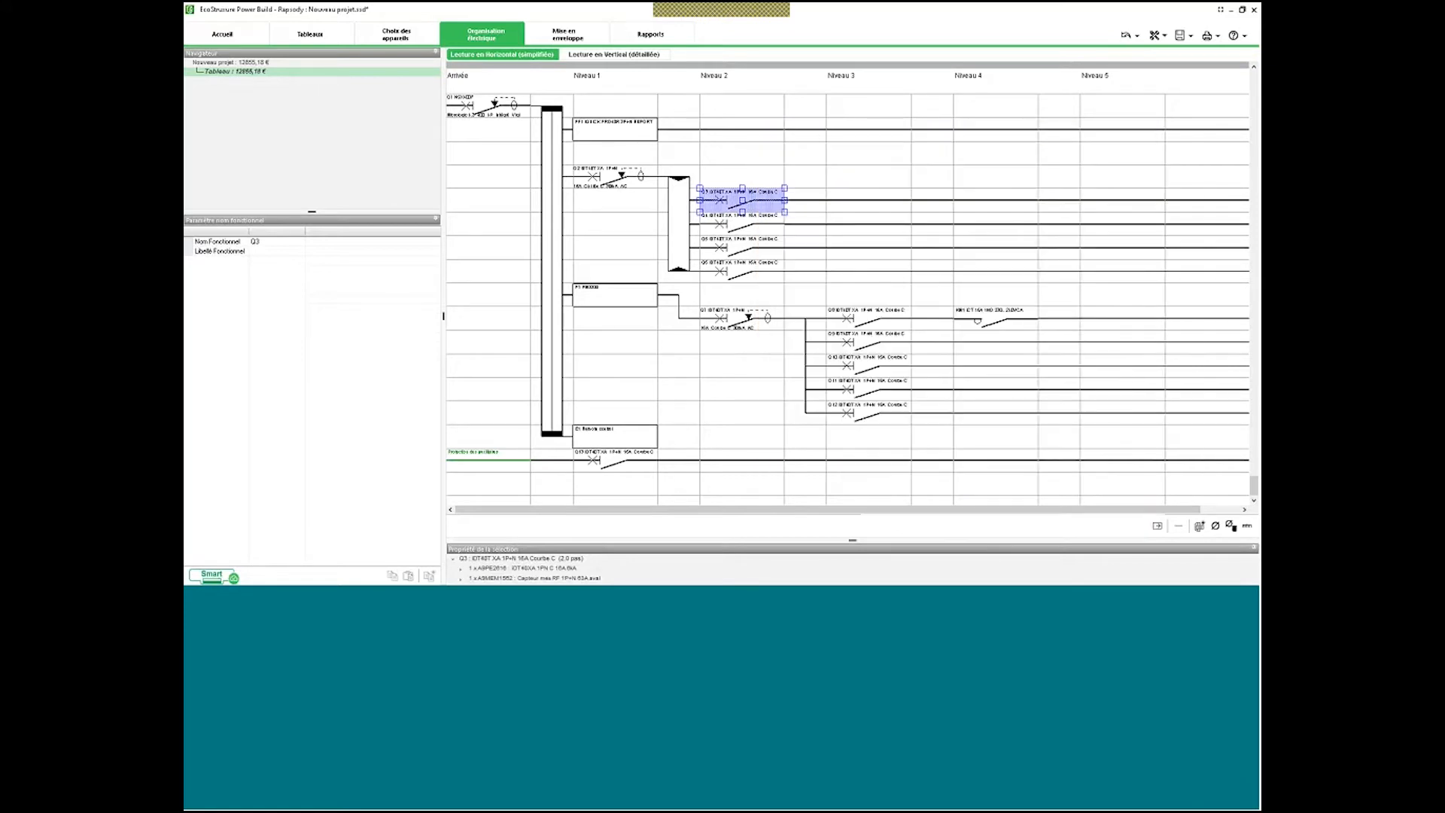
Try a 10 kA, 3P+N, 20 A configuration of the catalogue's iDT40 breaker with associable Vigi, cancel it, and return to the electrical diagram.
left_click(398, 36)
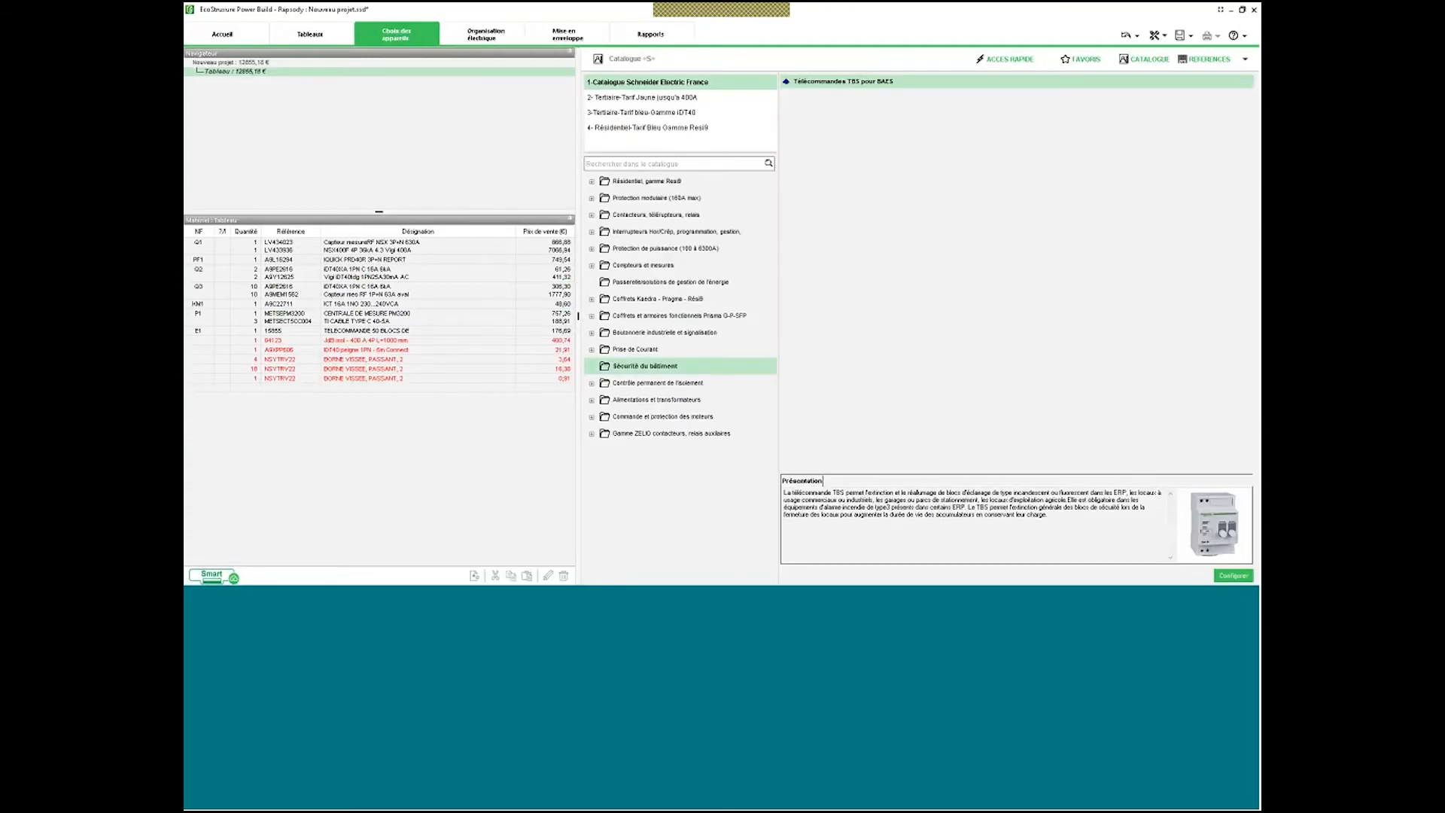
left_click(593, 198)
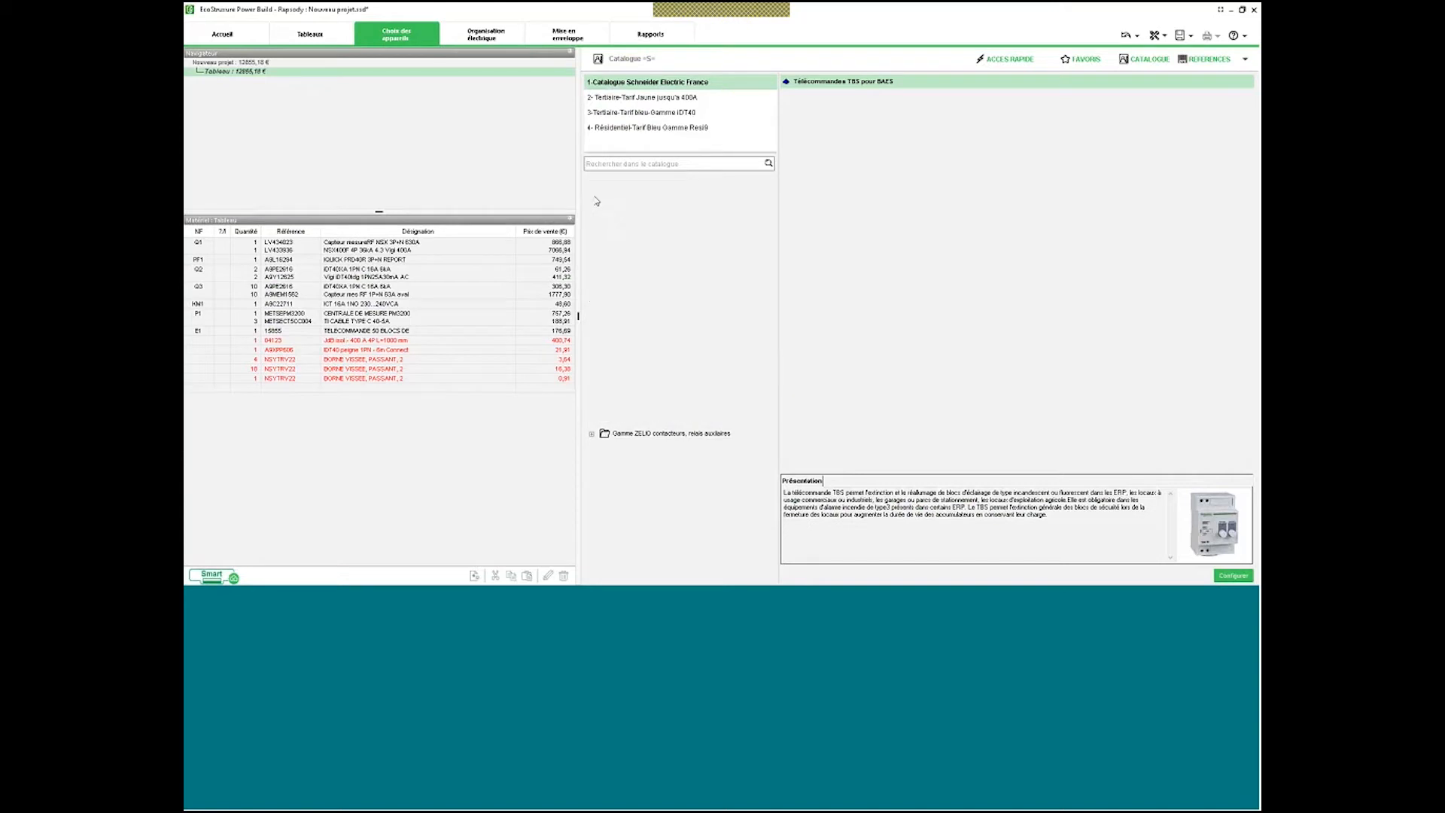
left_click(605, 215)
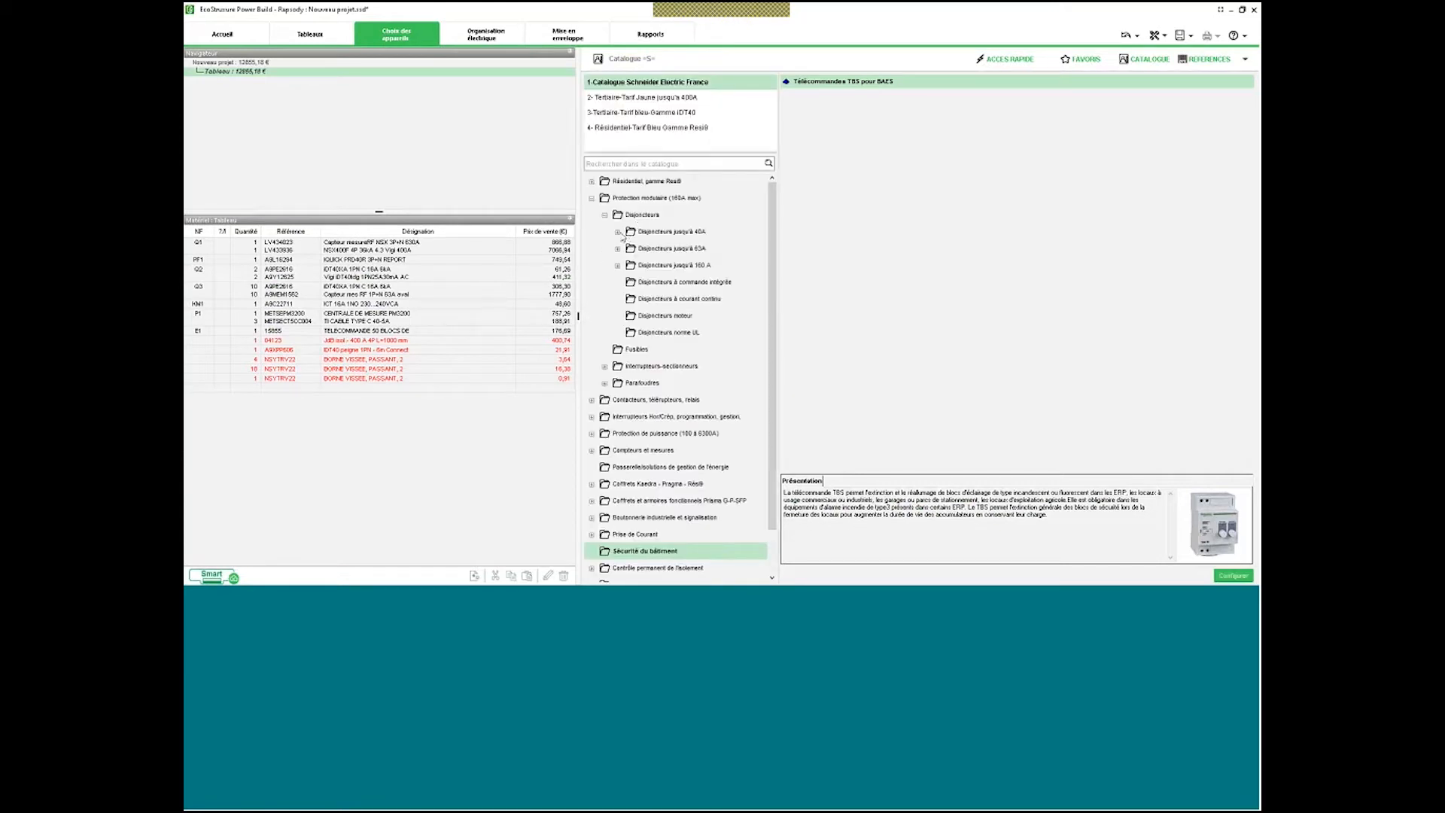
left_click(618, 232)
left_click(680, 248)
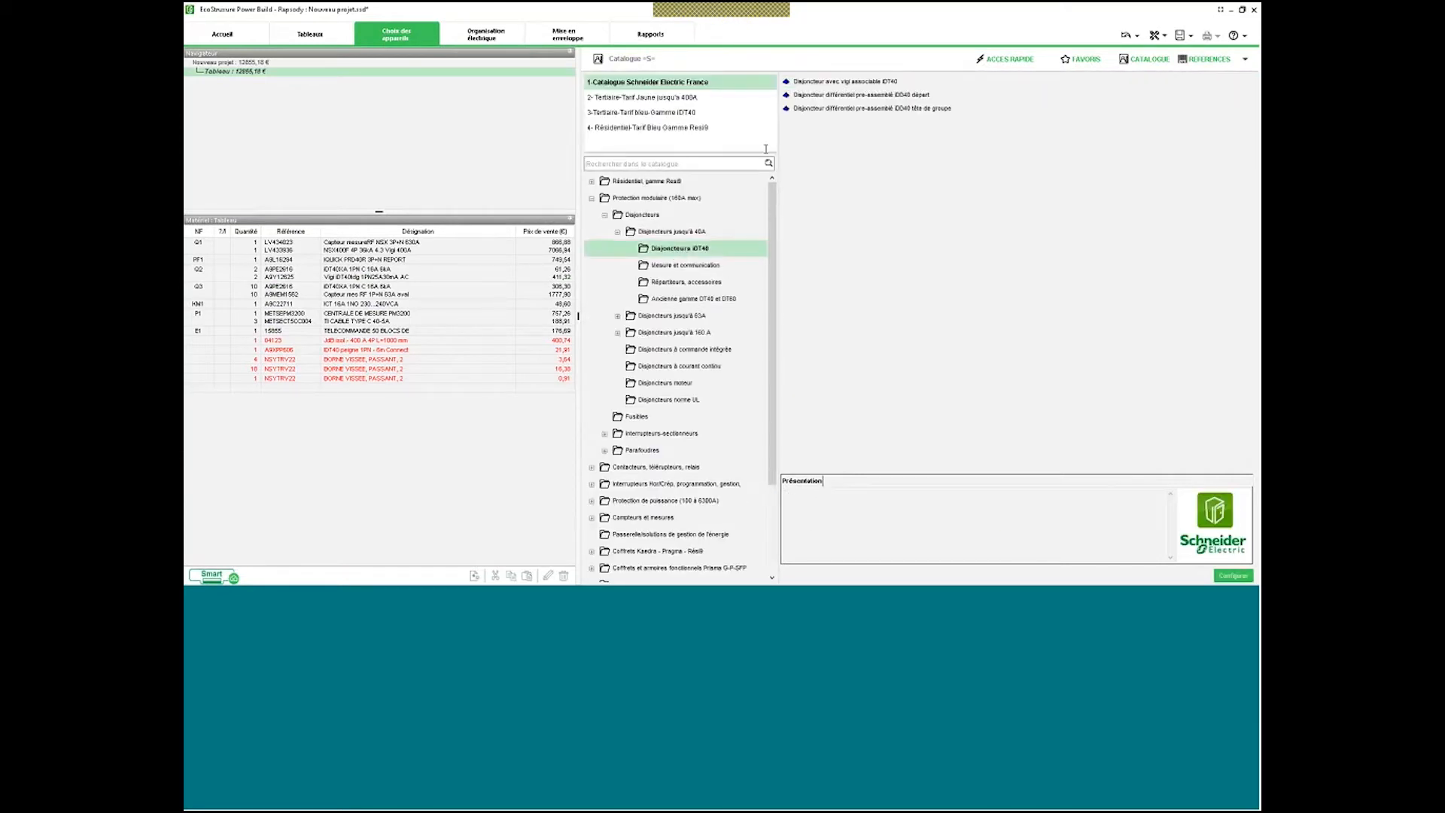
double_click(823, 82)
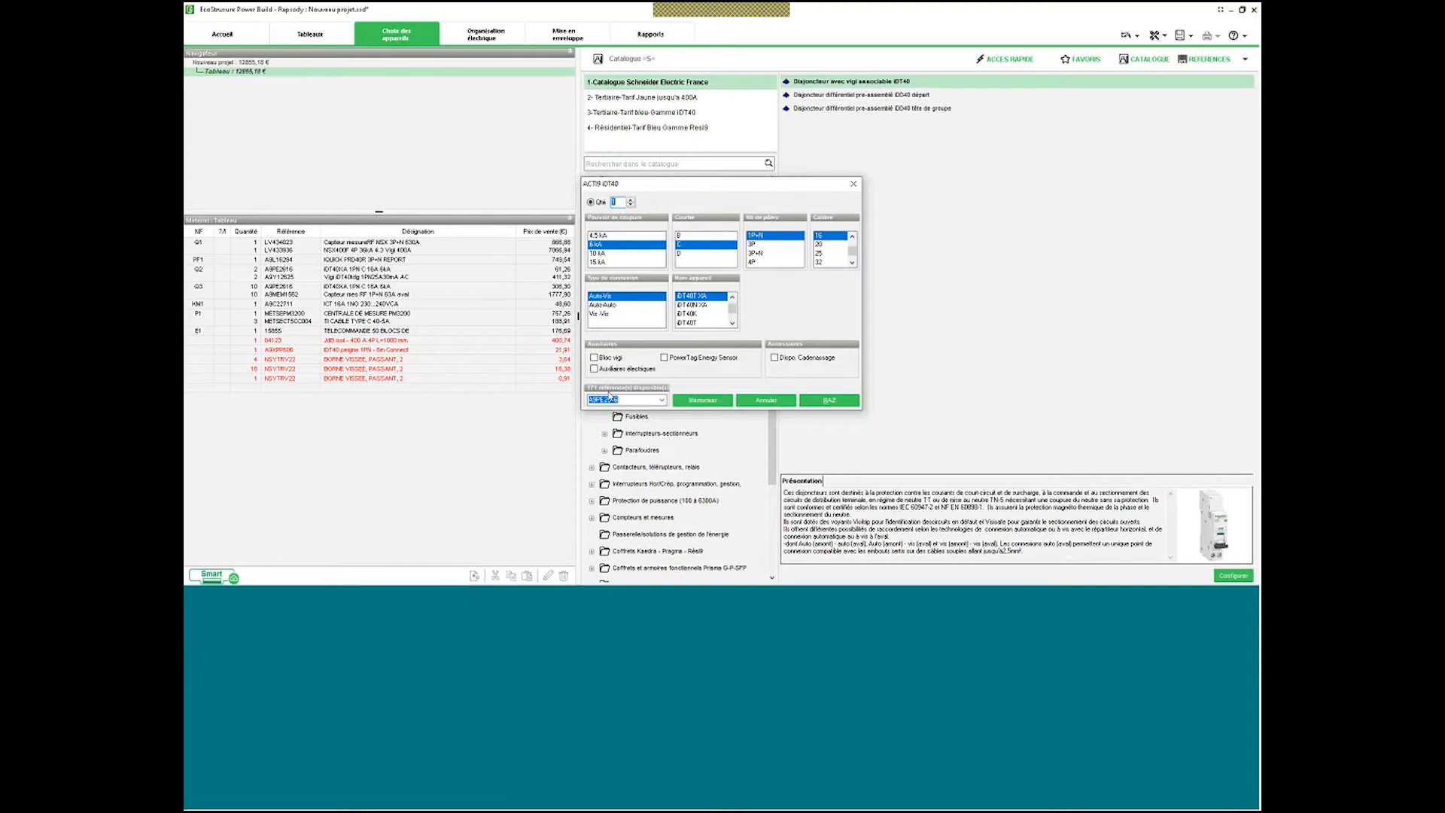
left_click(614, 253)
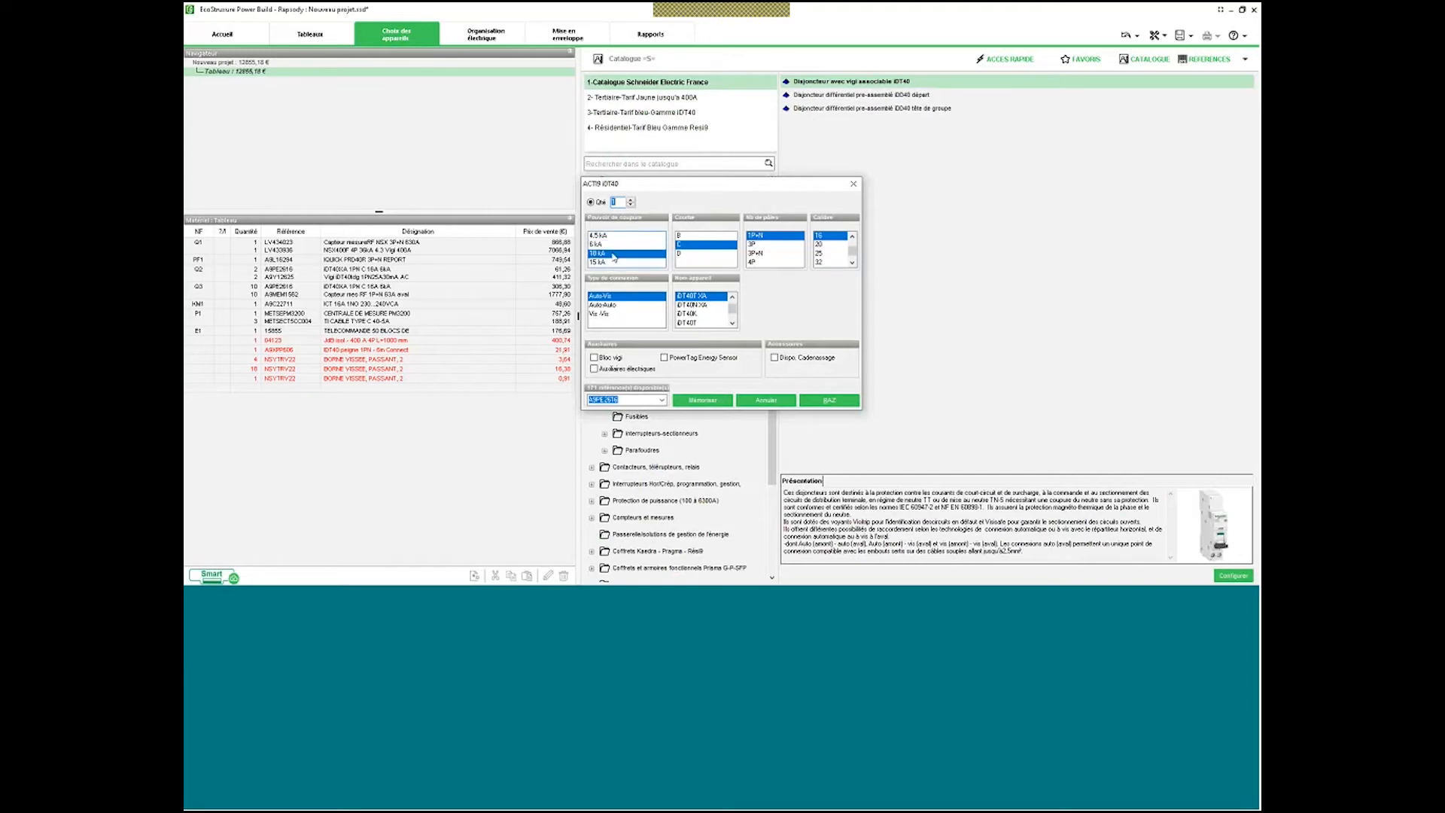
left_click(774, 254)
left_click(830, 245)
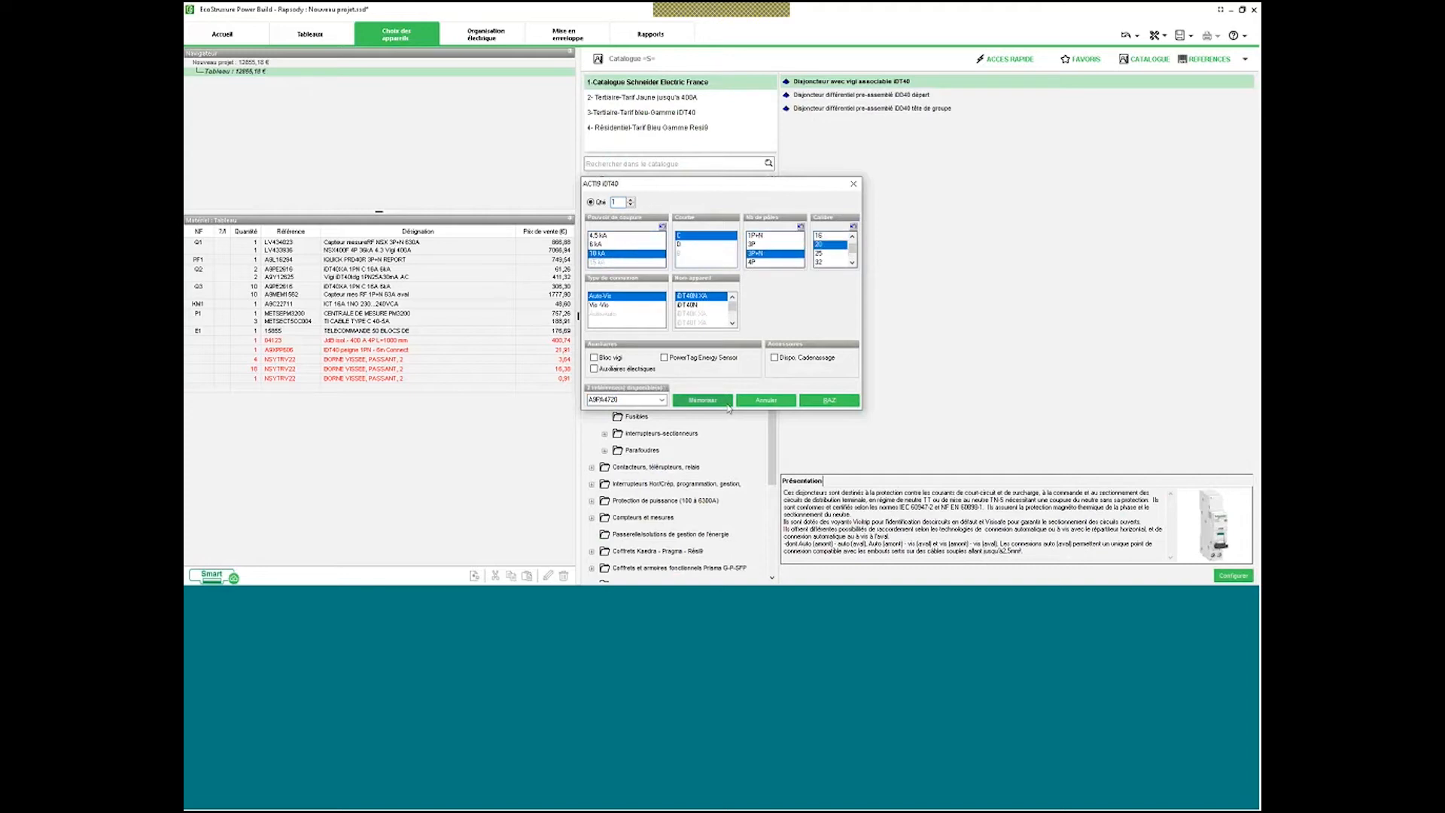
left_click(777, 403)
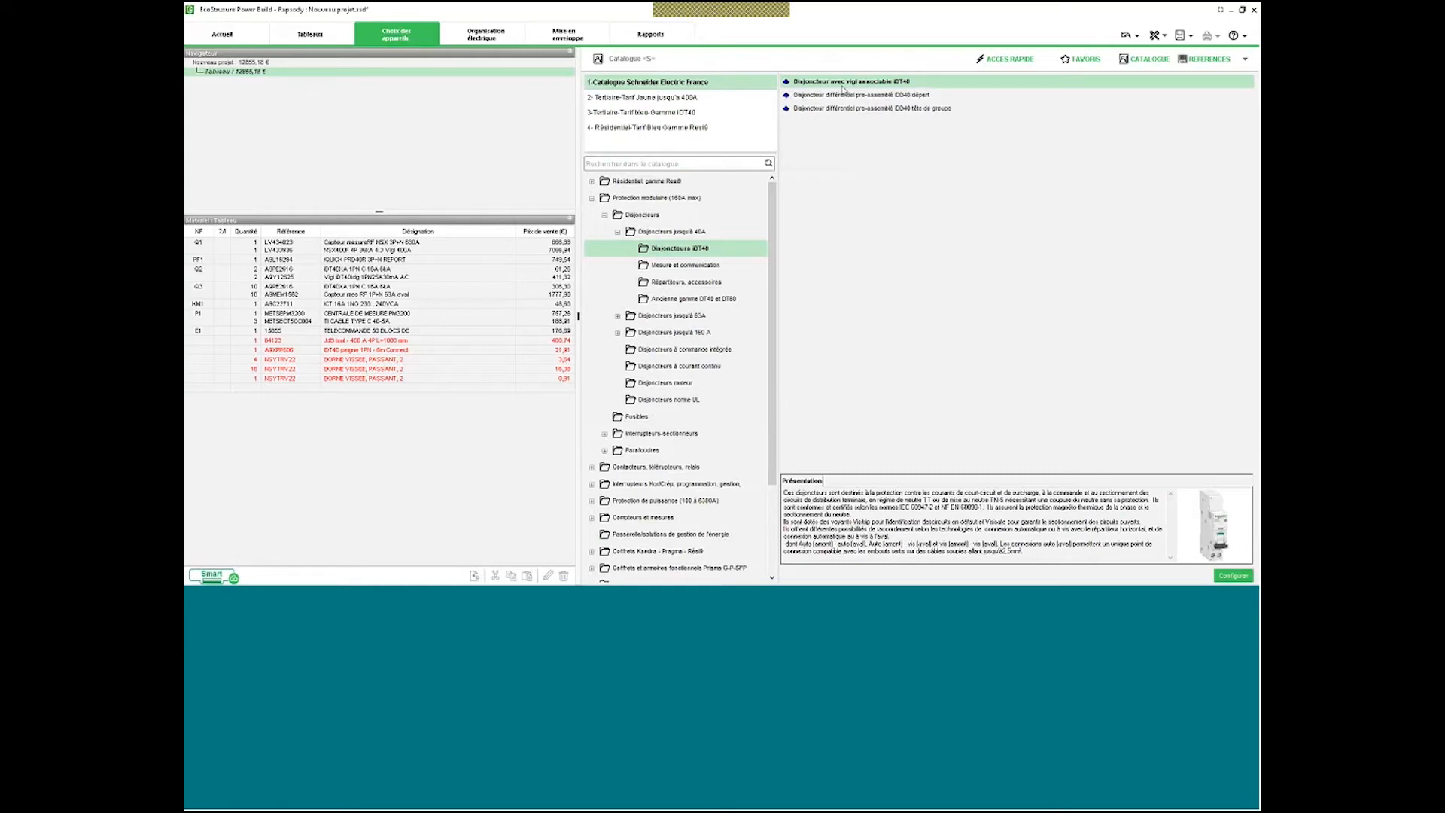
left_click(479, 34)
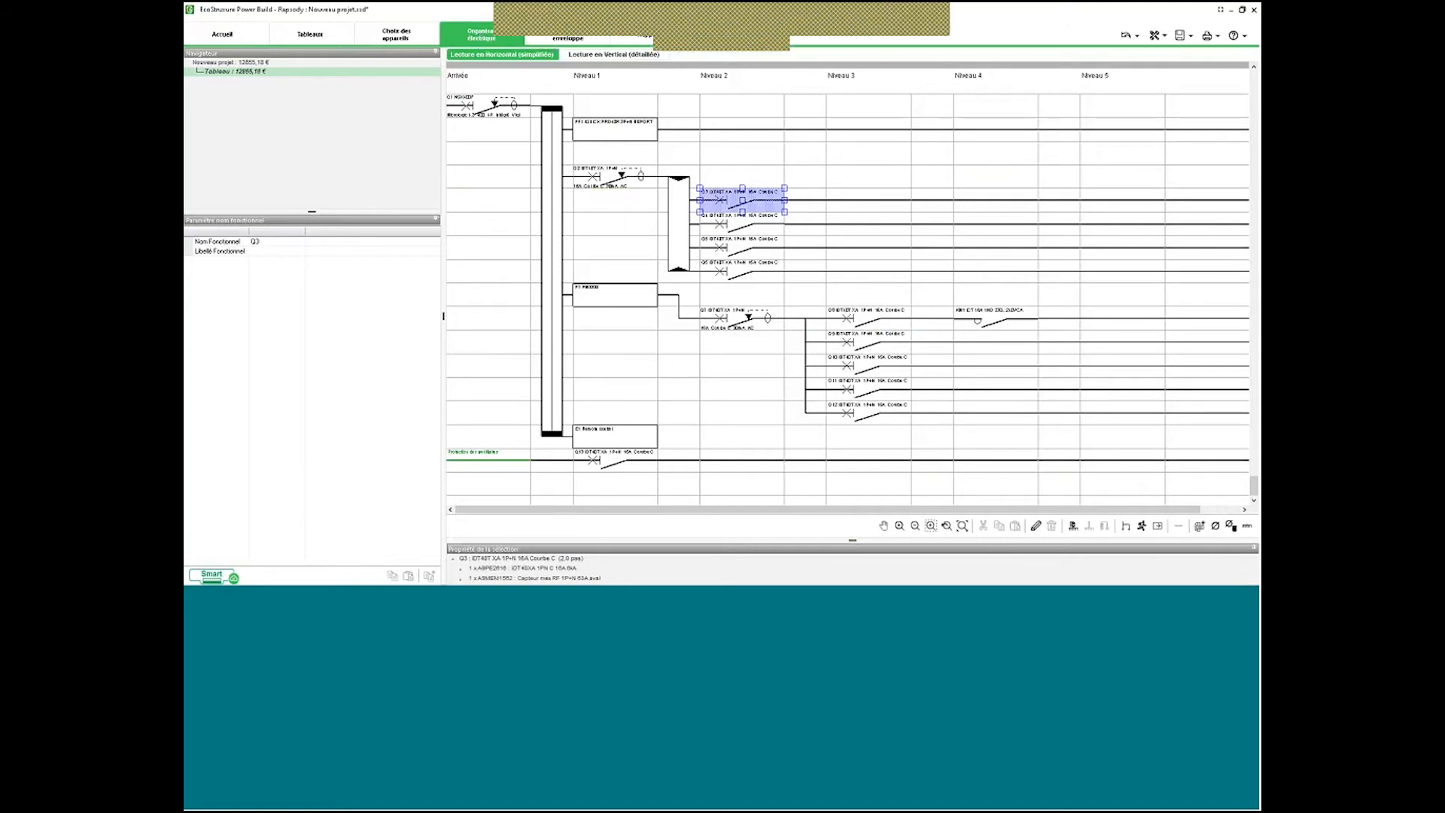
Review the project discounts, the labour and margin settings, and the default services without changing them.
left_click(1160, 36)
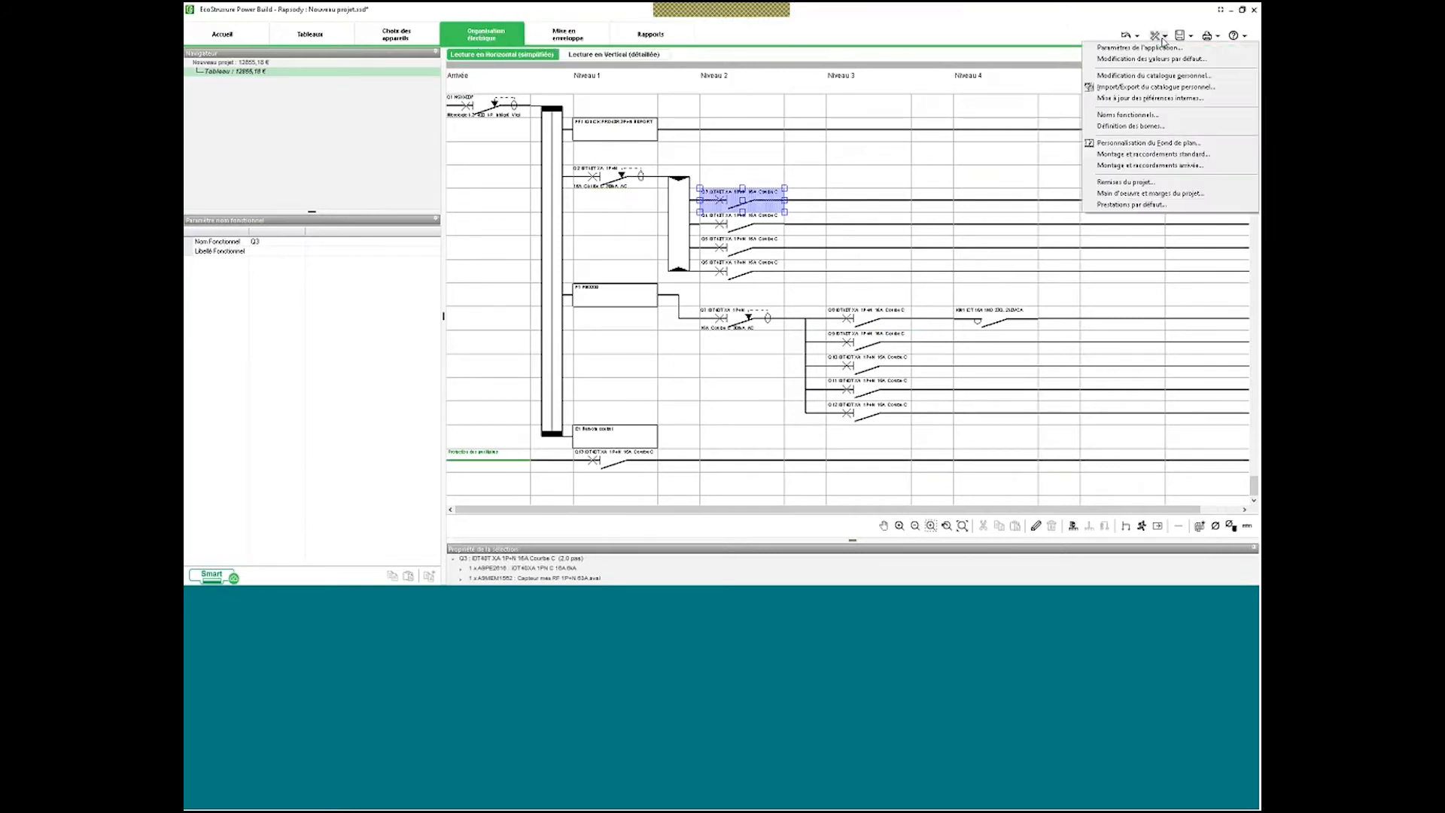
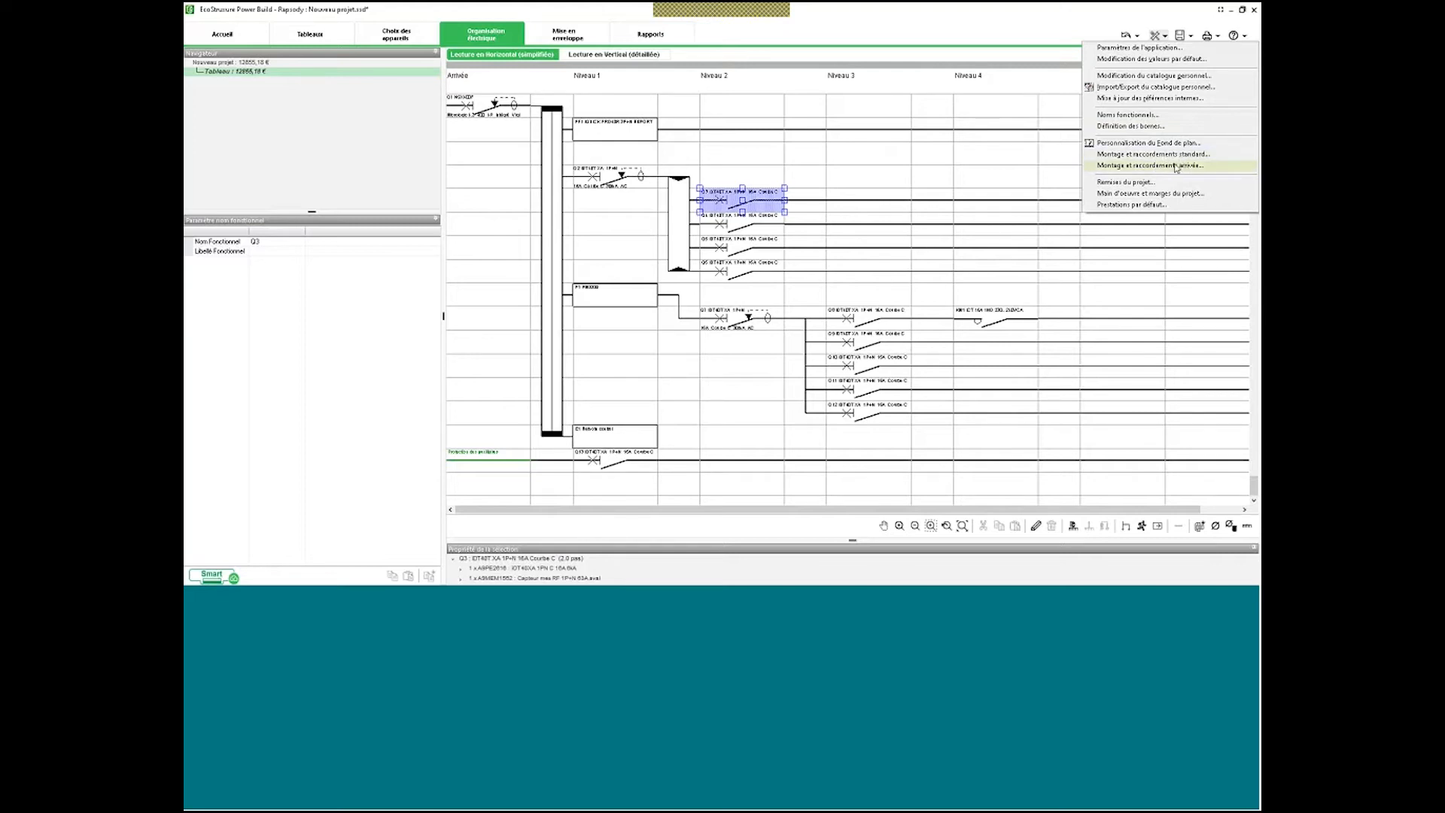
left_click(1142, 182)
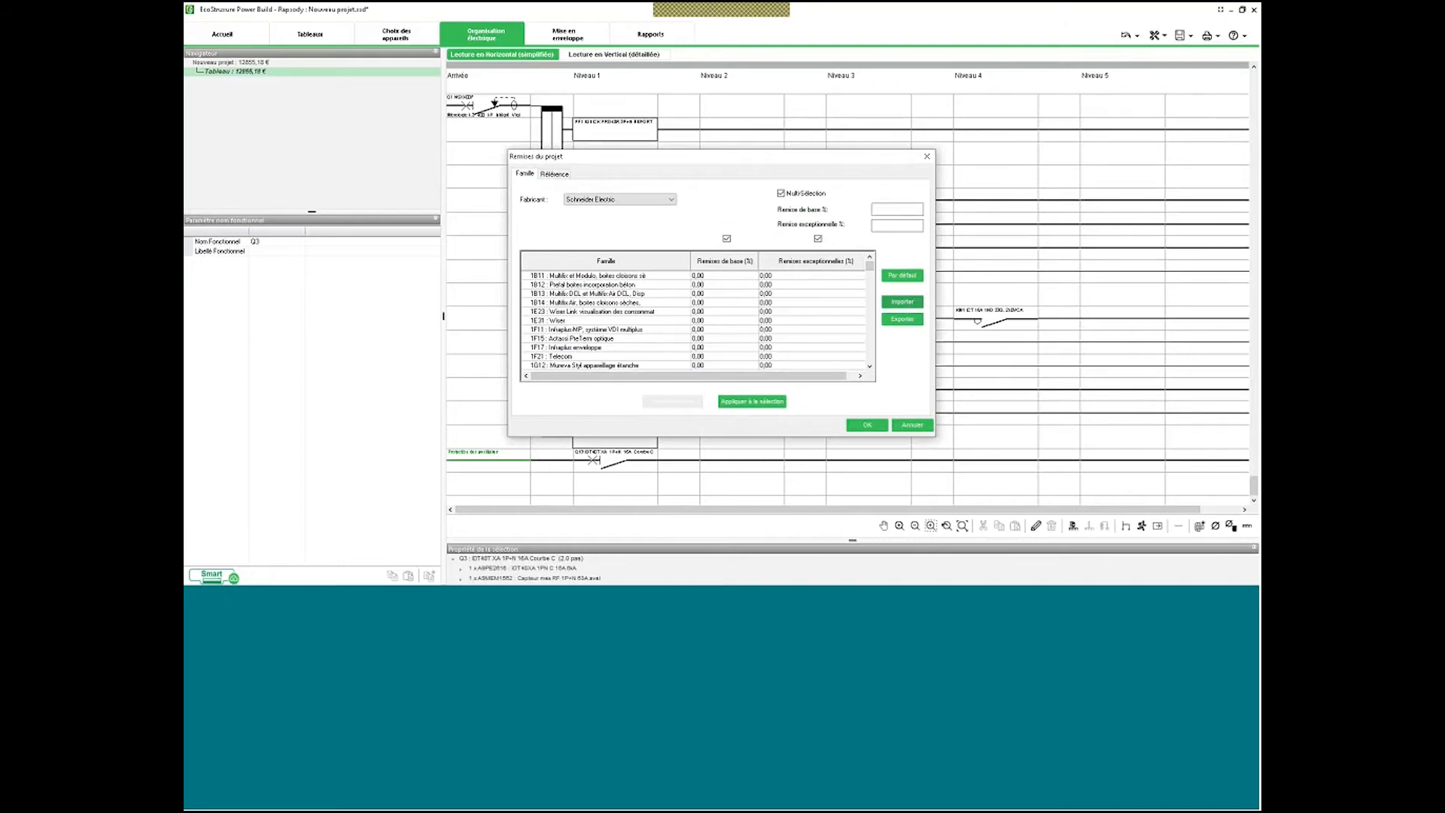
left_click(928, 156)
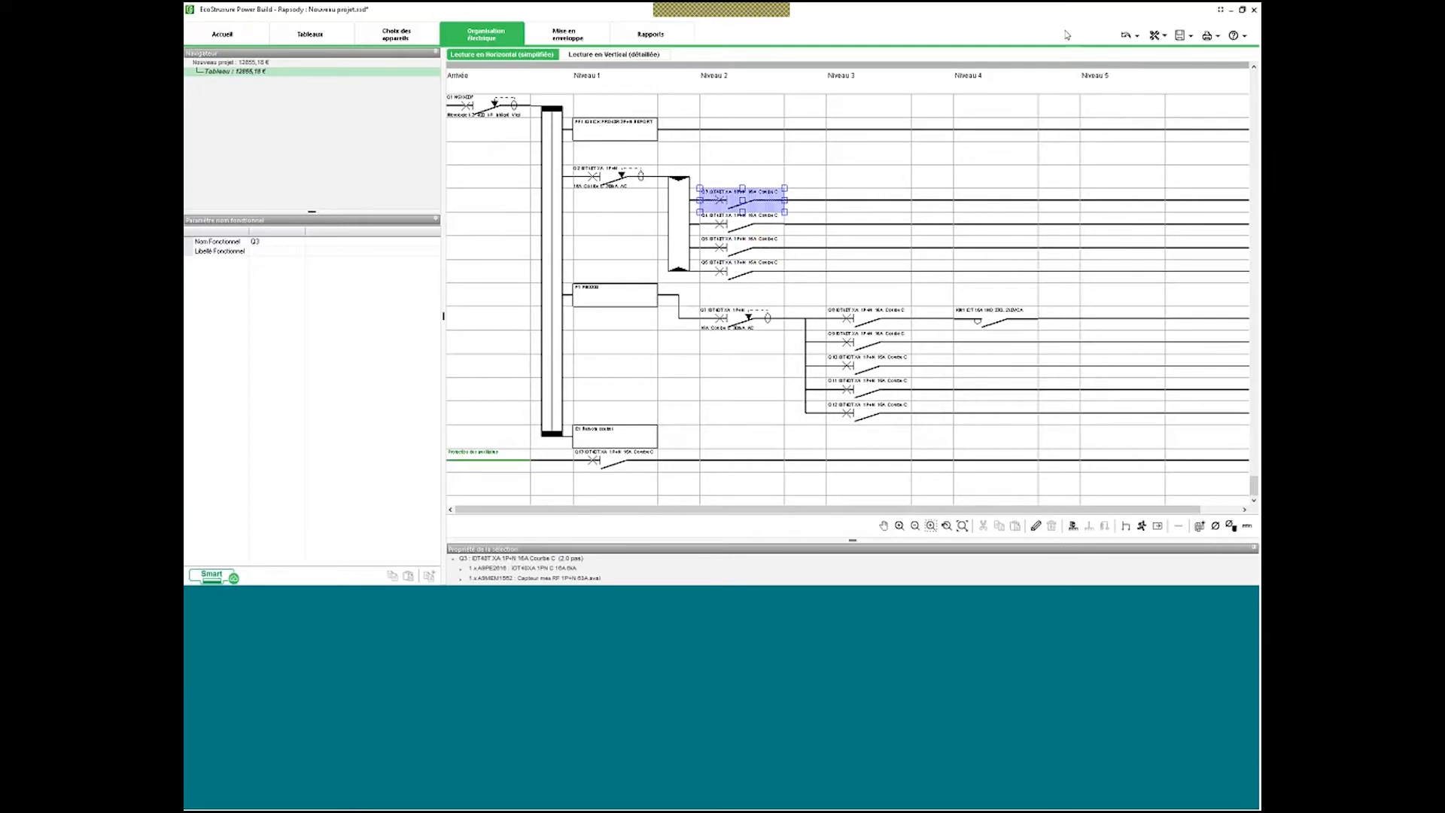
left_click(1163, 36)
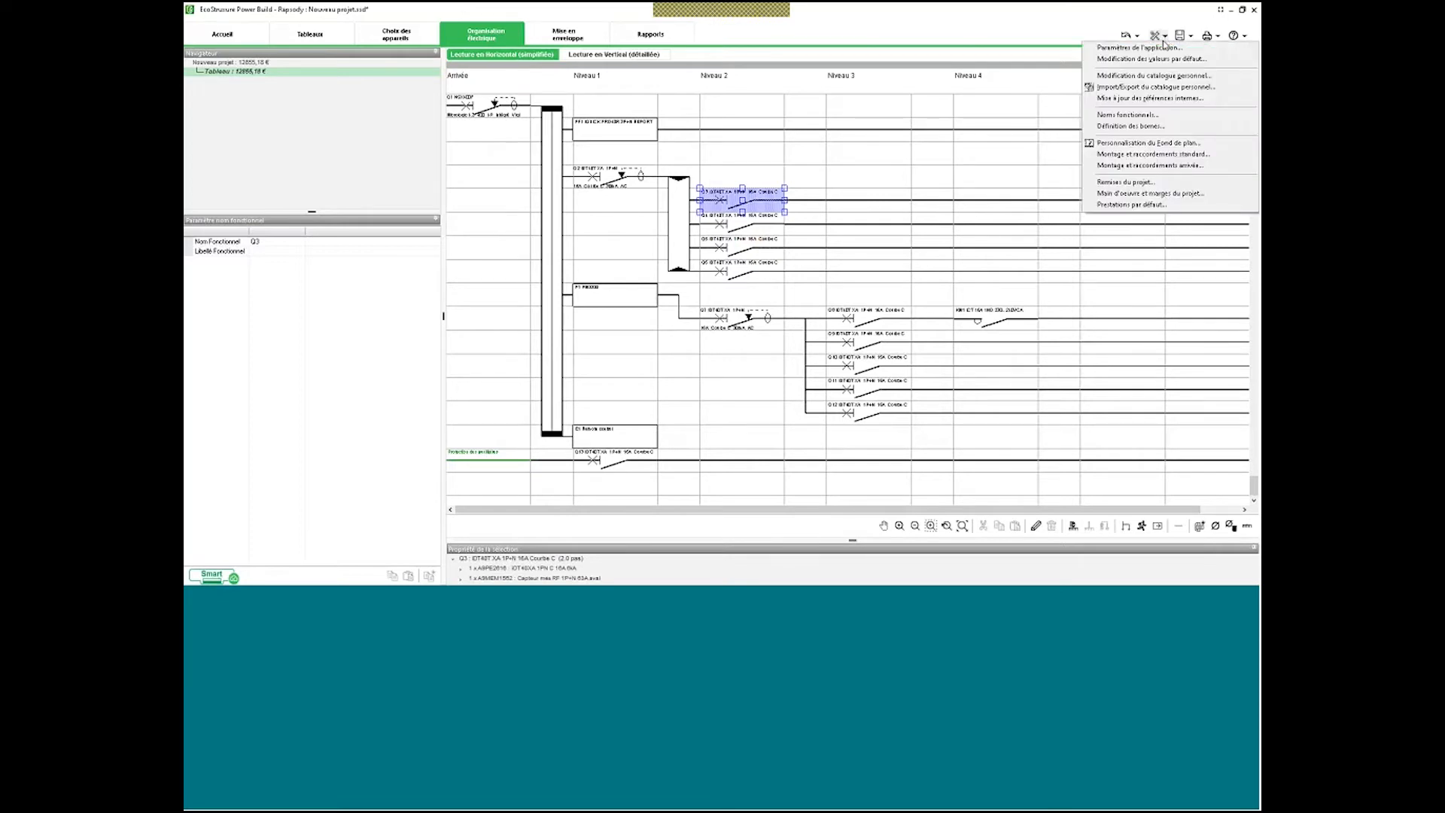
left_click(1149, 194)
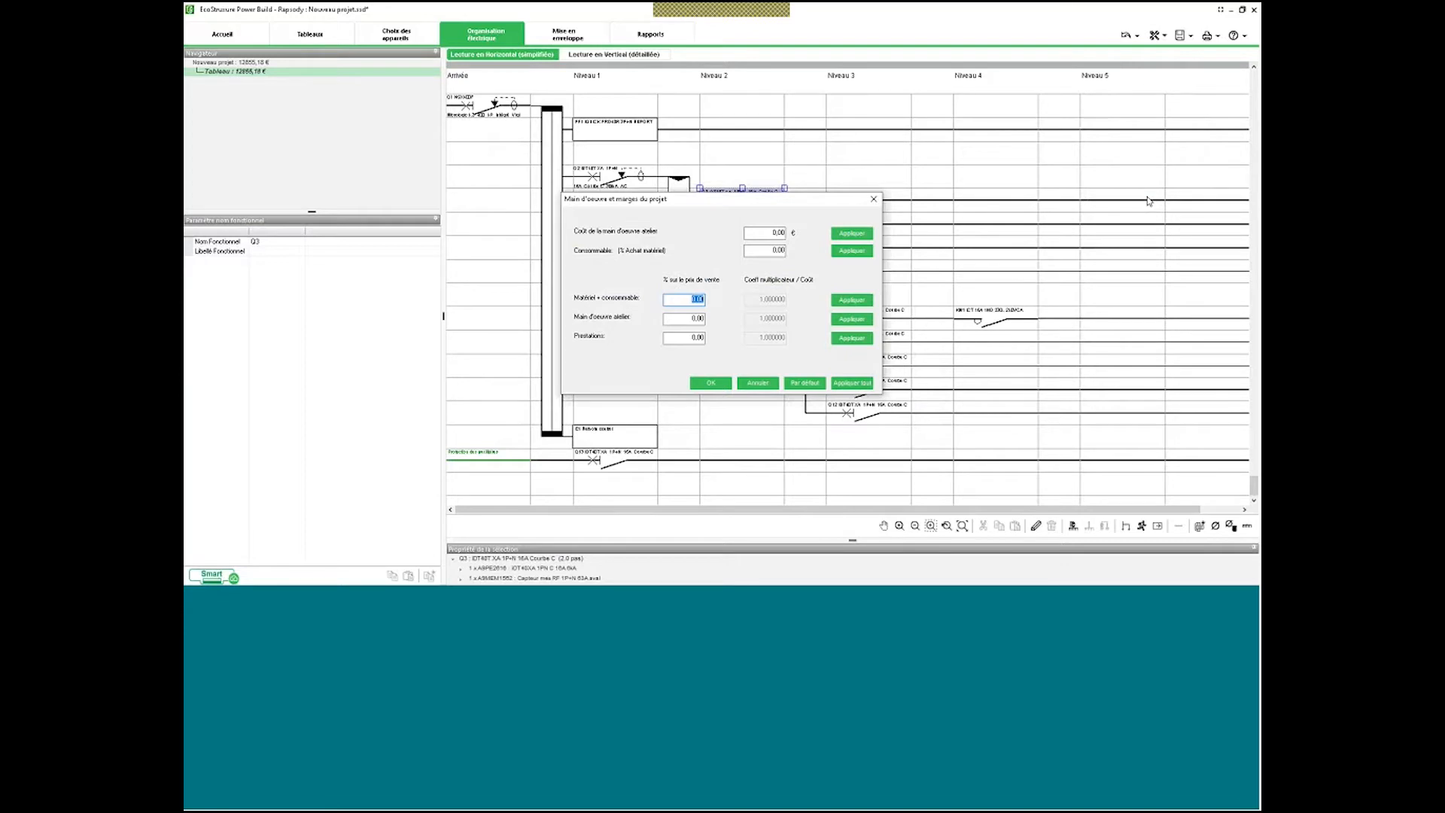
key("Escape")
left_click(1159, 35)
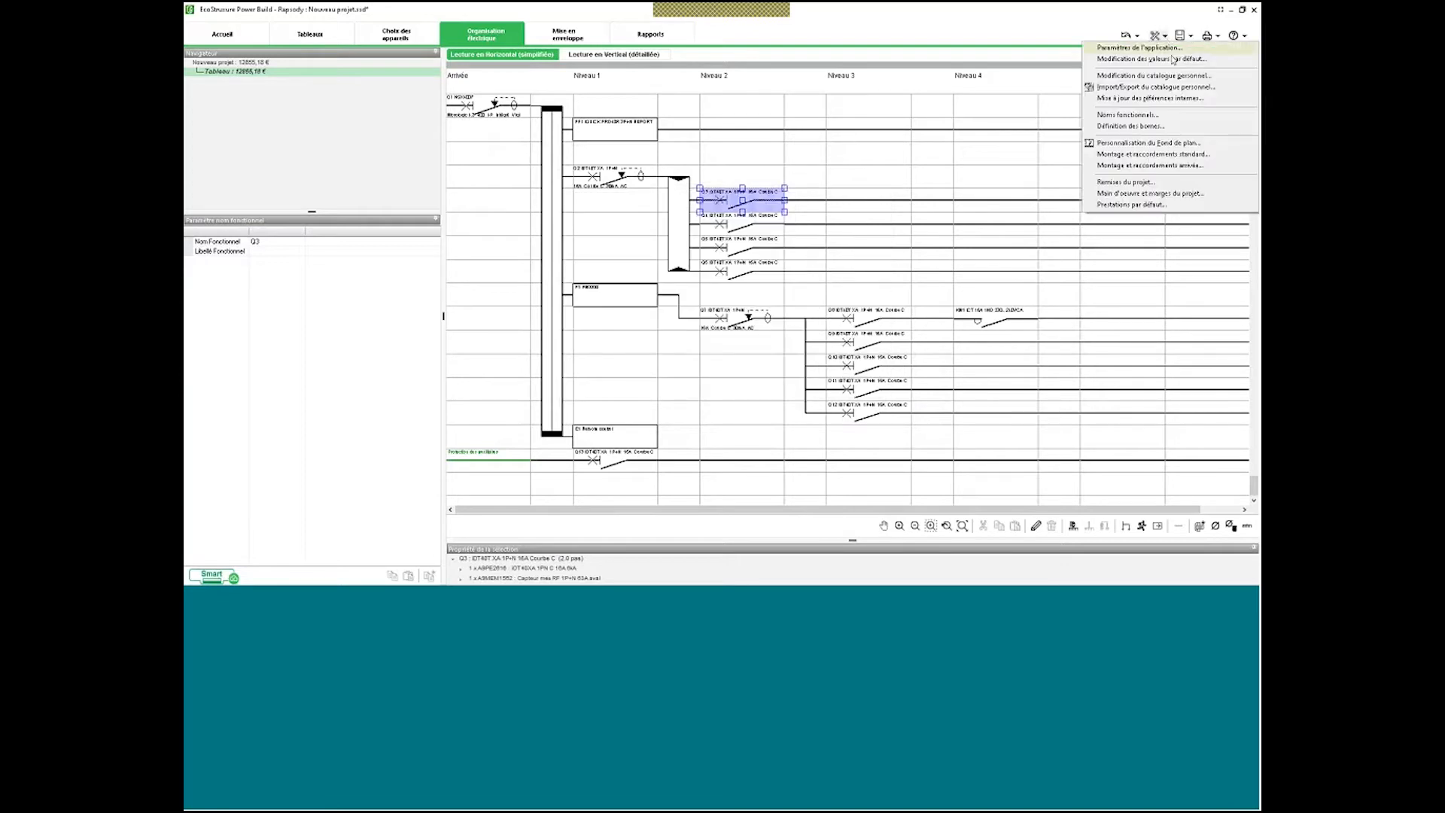
left_click(1161, 204)
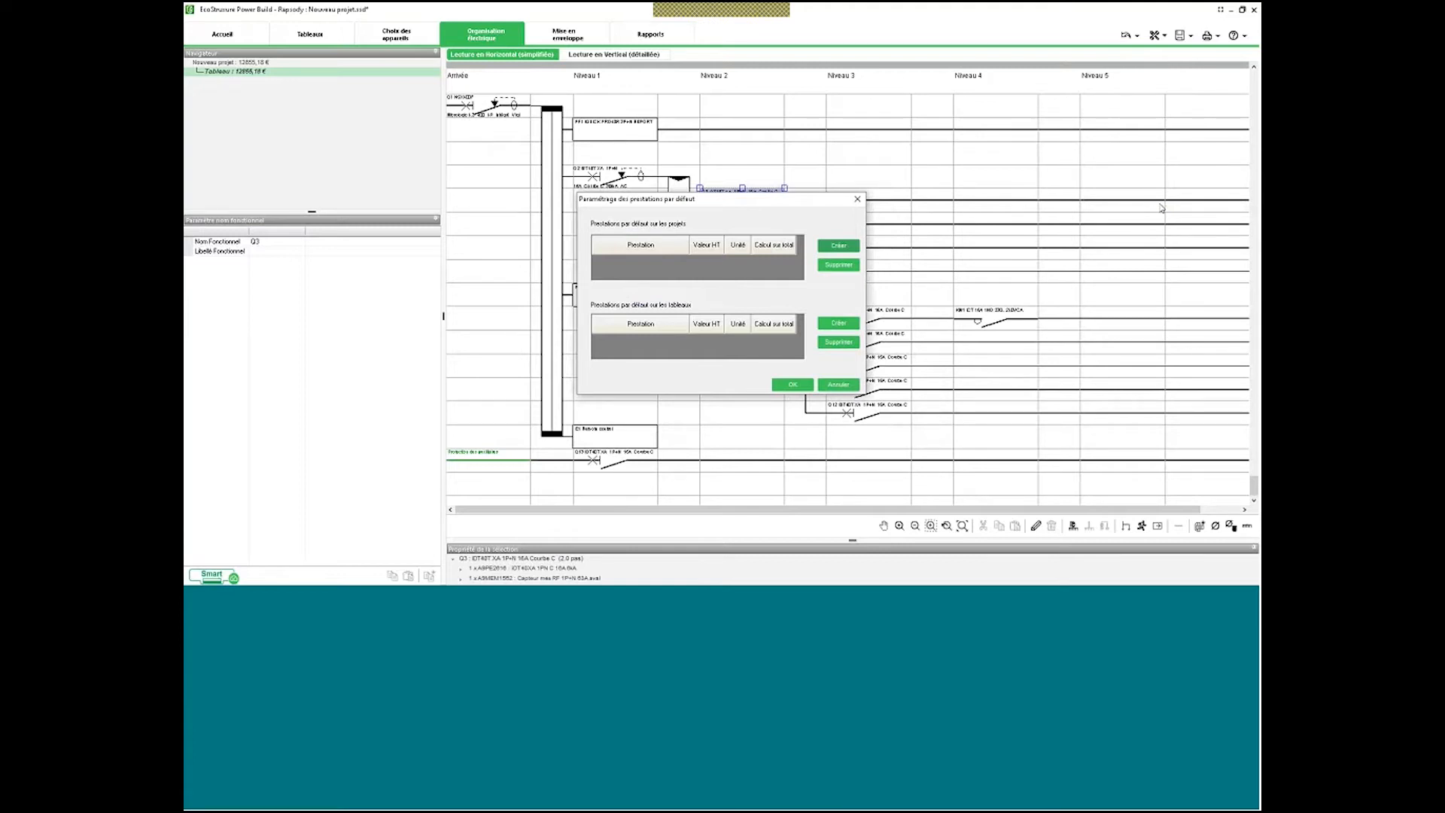
left_click(857, 199)
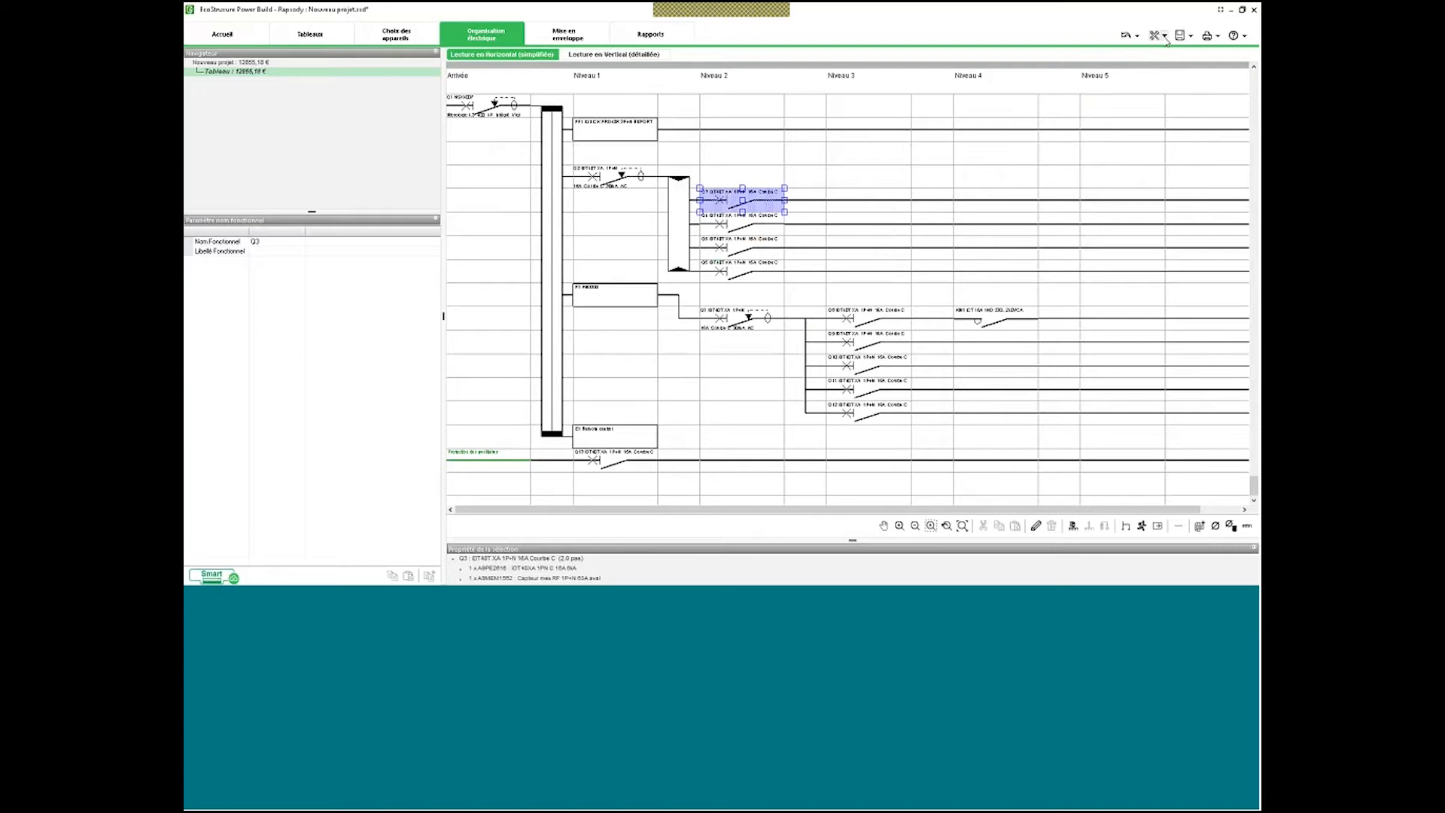
Generate the enclosure with assisted design using Armoire Prisma Système G, accepting the removal of the busbar whose size has dropped.
left_click(584, 39)
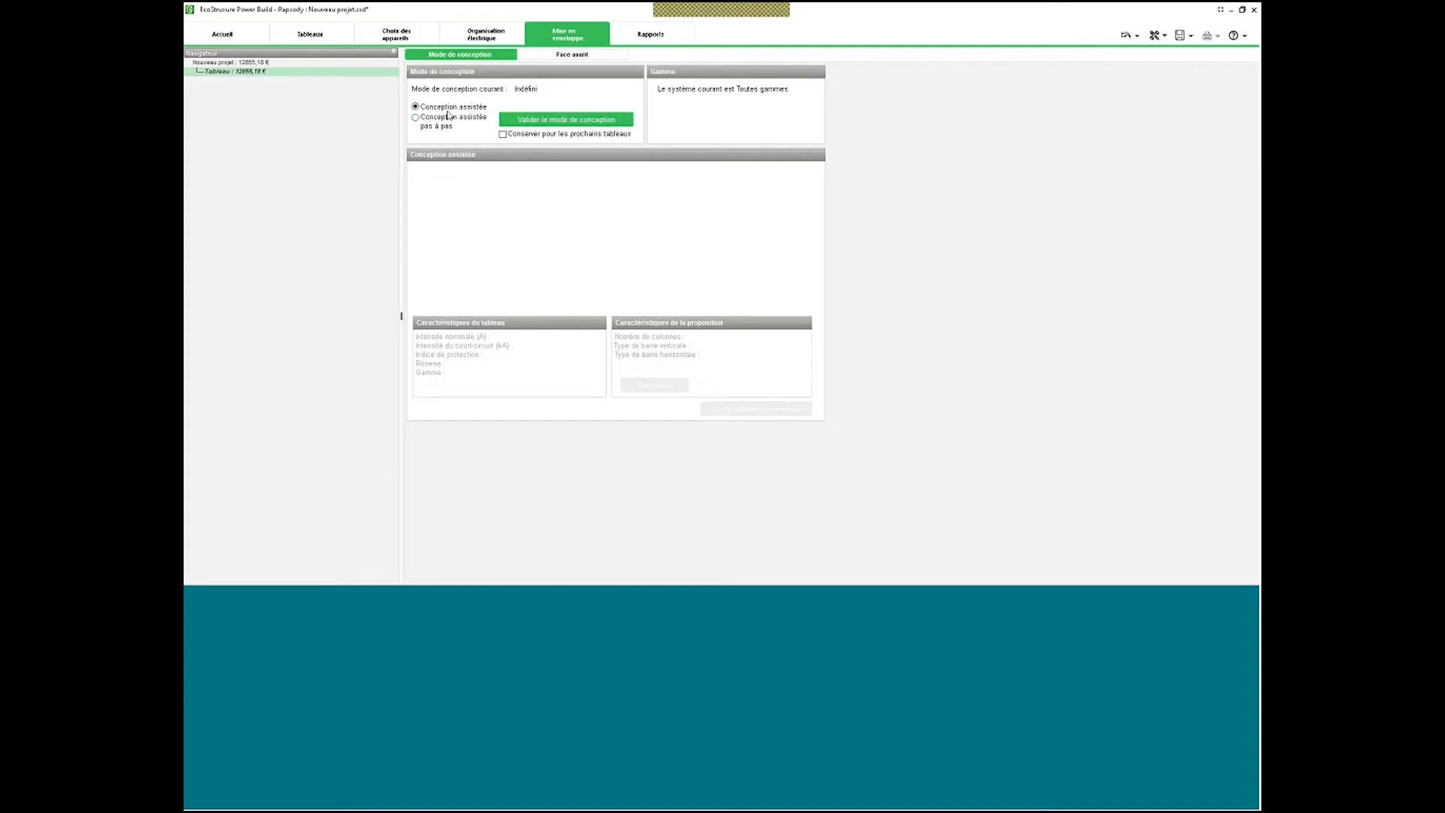
left_click(587, 121)
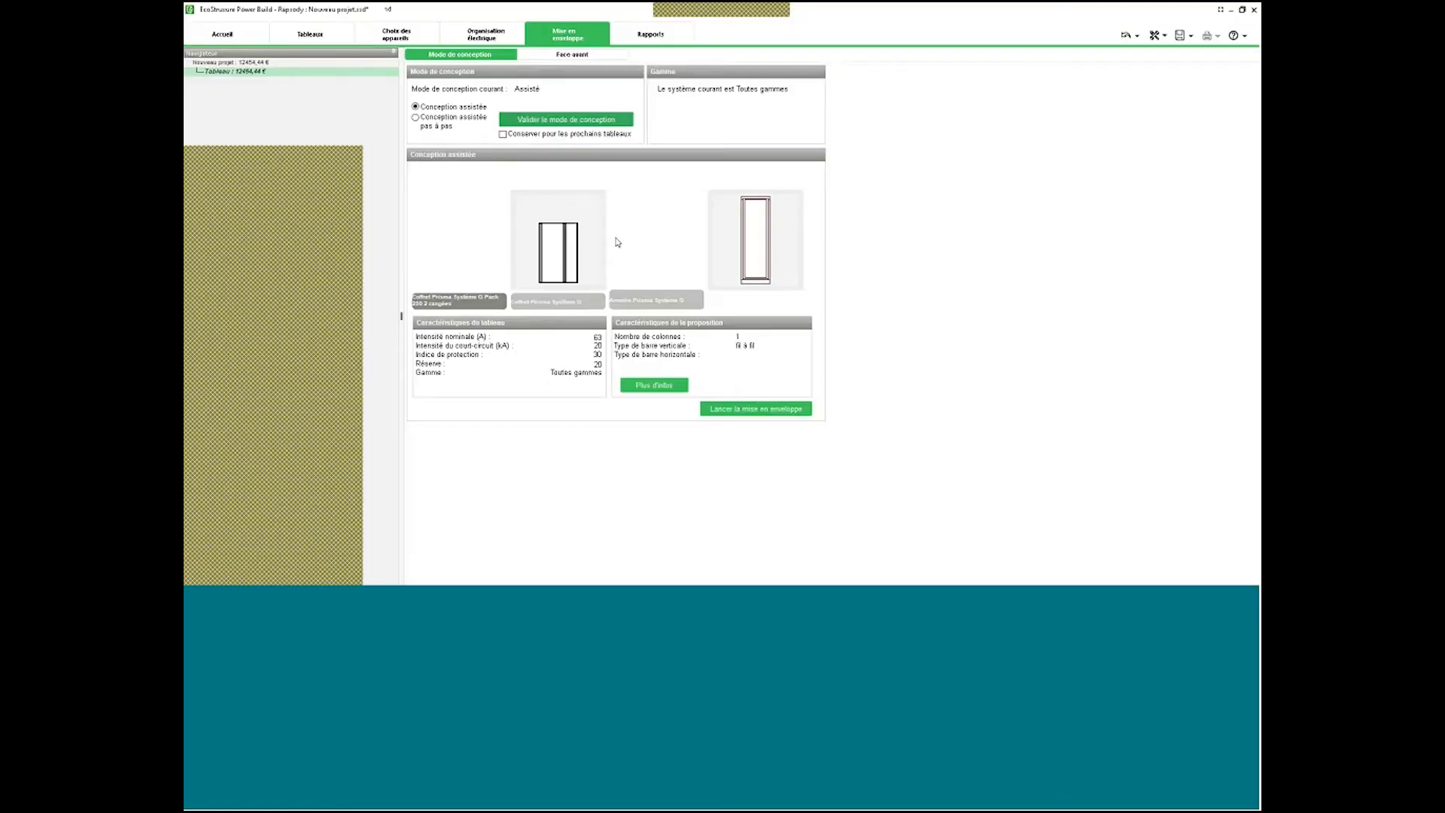
left_click(617, 242)
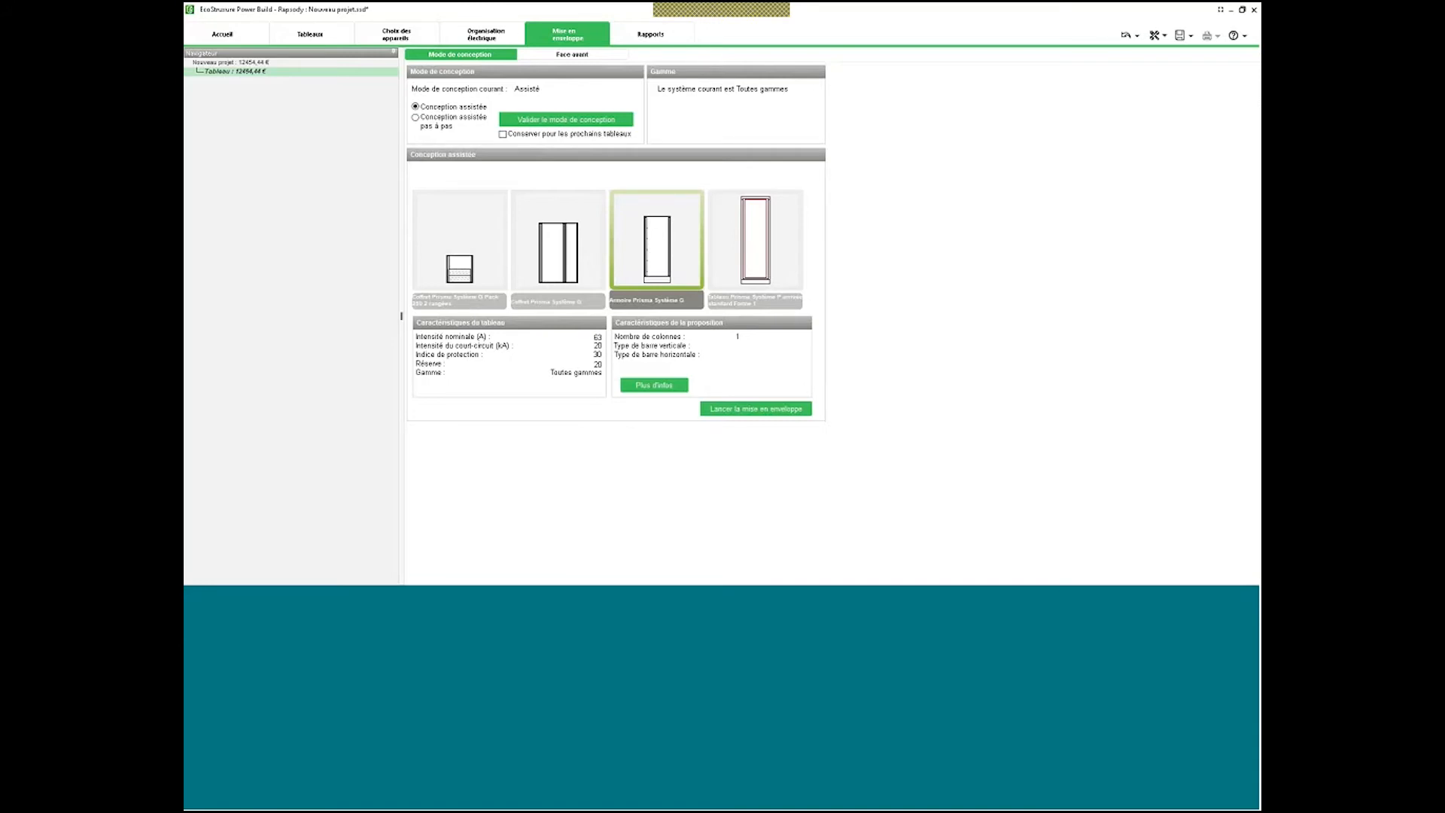
left_click(732, 410)
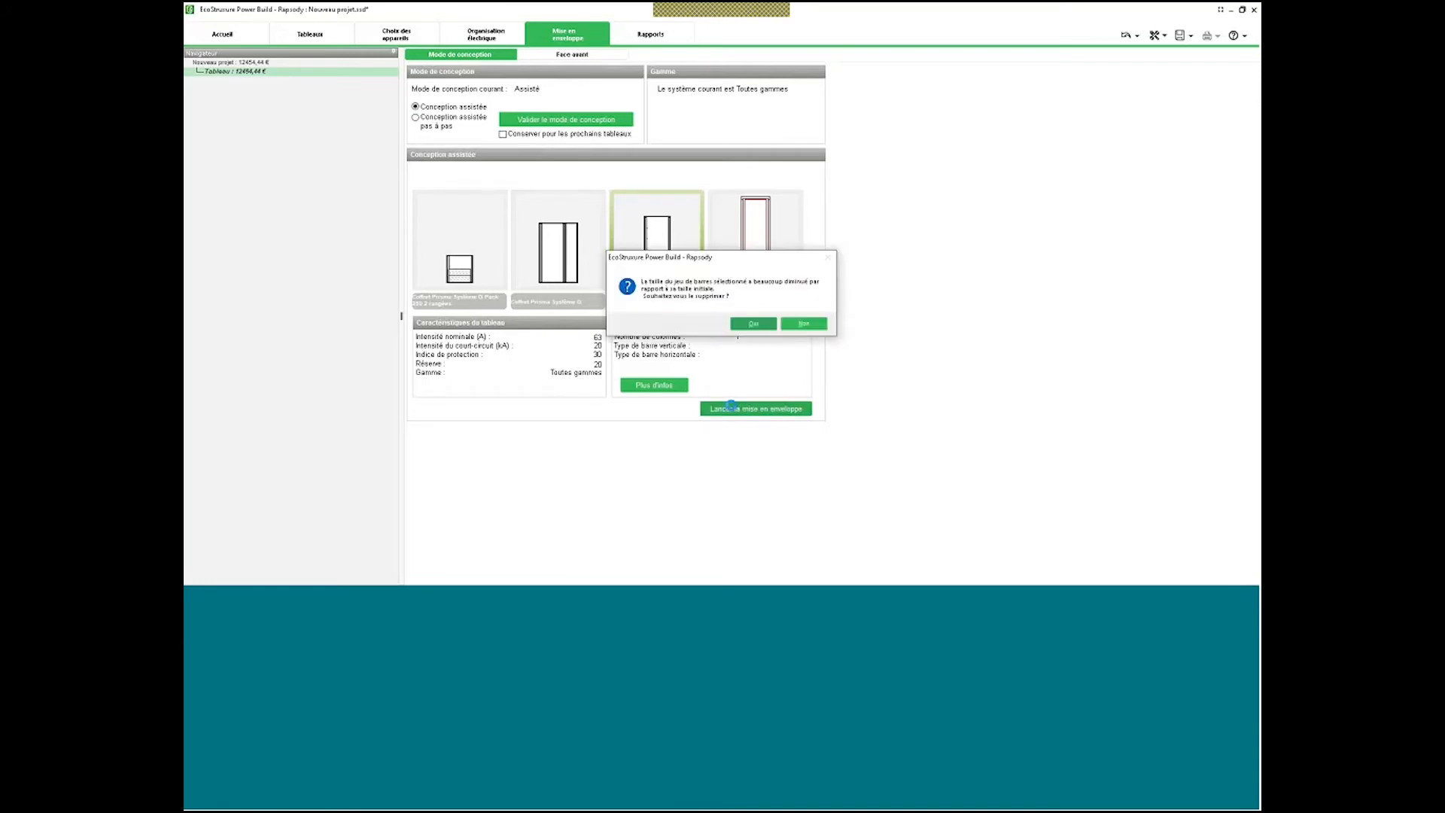
left_click(747, 324)
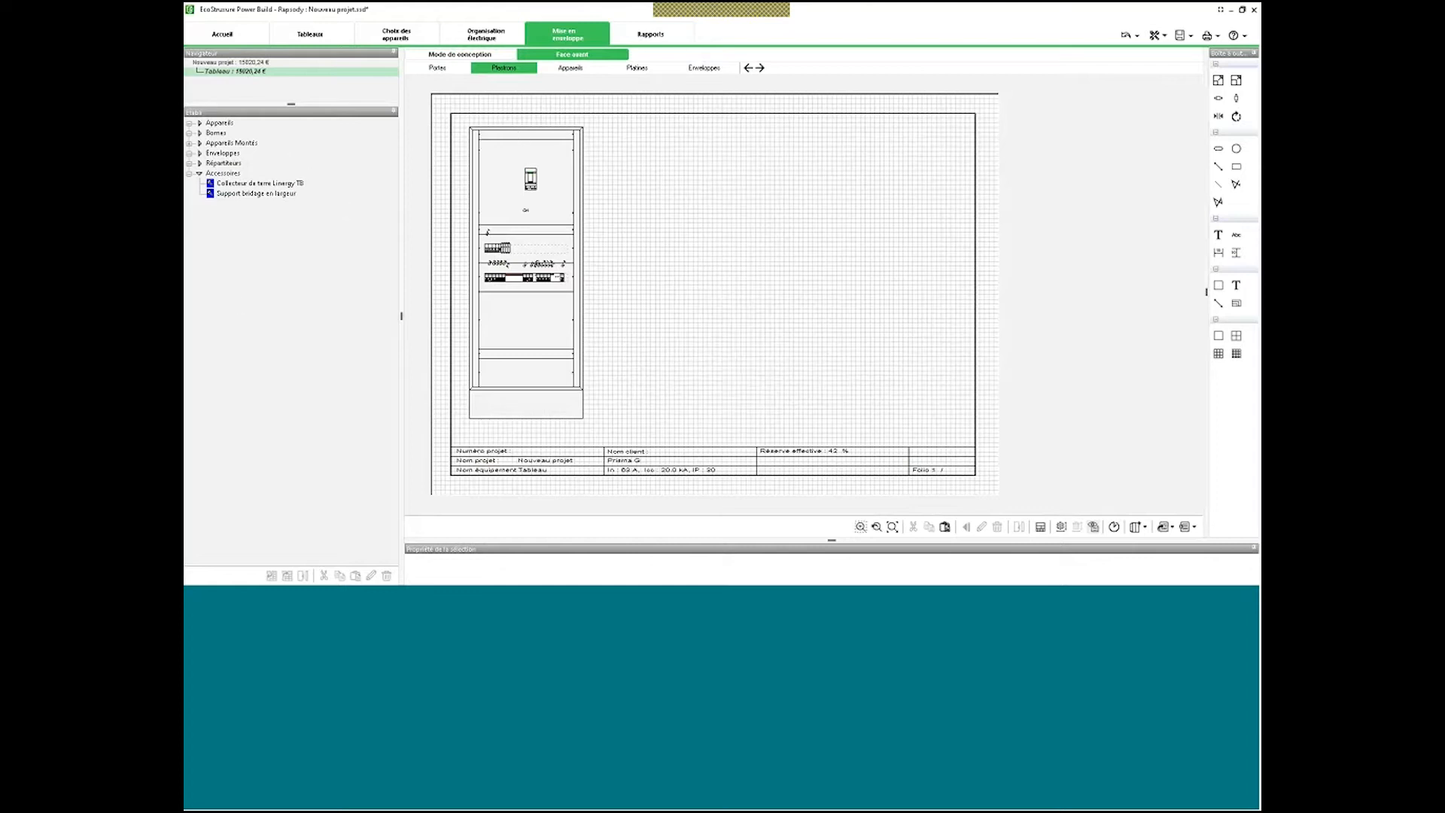
Review the enclosure's front view layer by layer: doors, front plates, devices, mounting plates and bare enclosure.
left_click(447, 70)
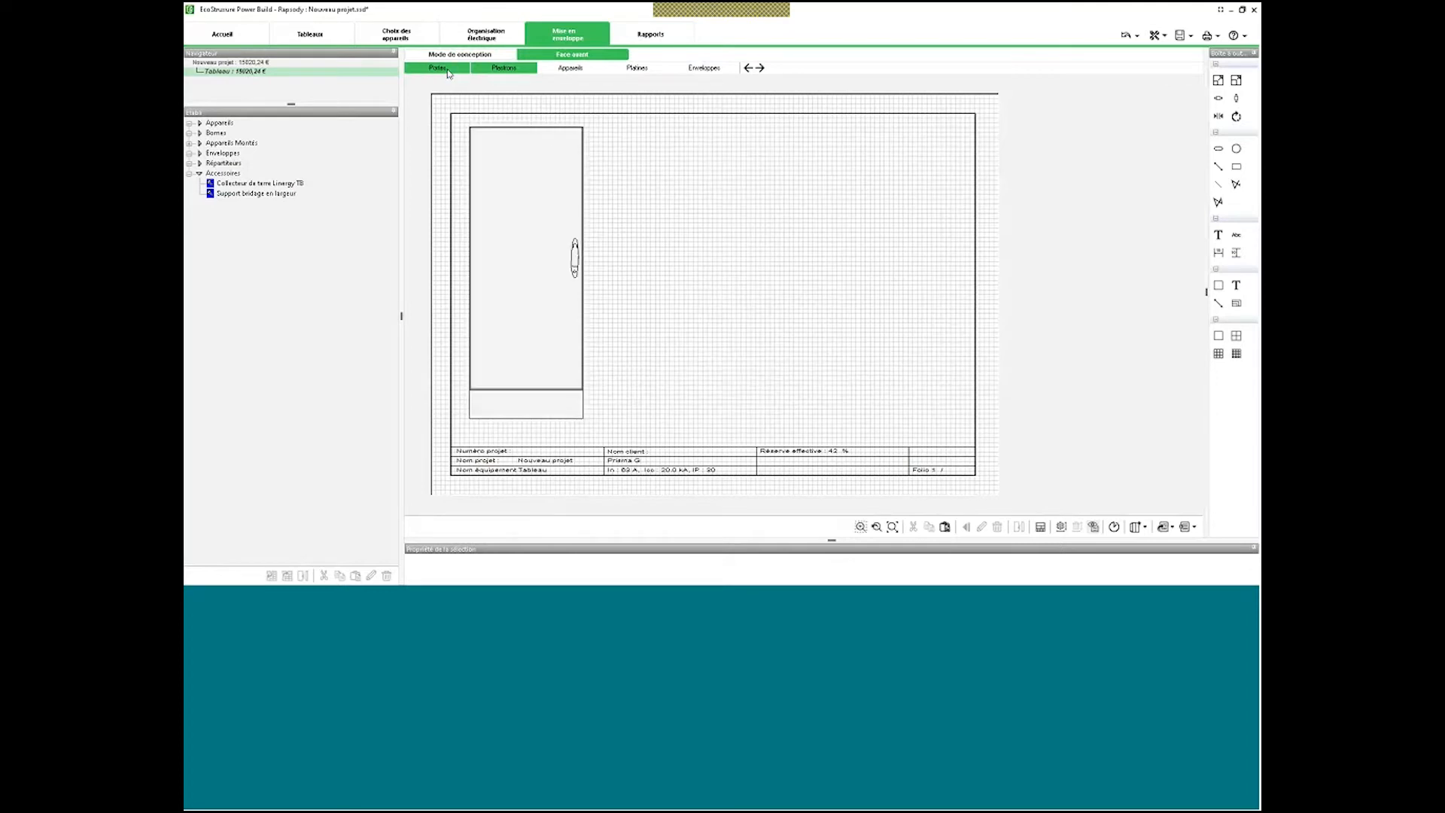
left_click(511, 67)
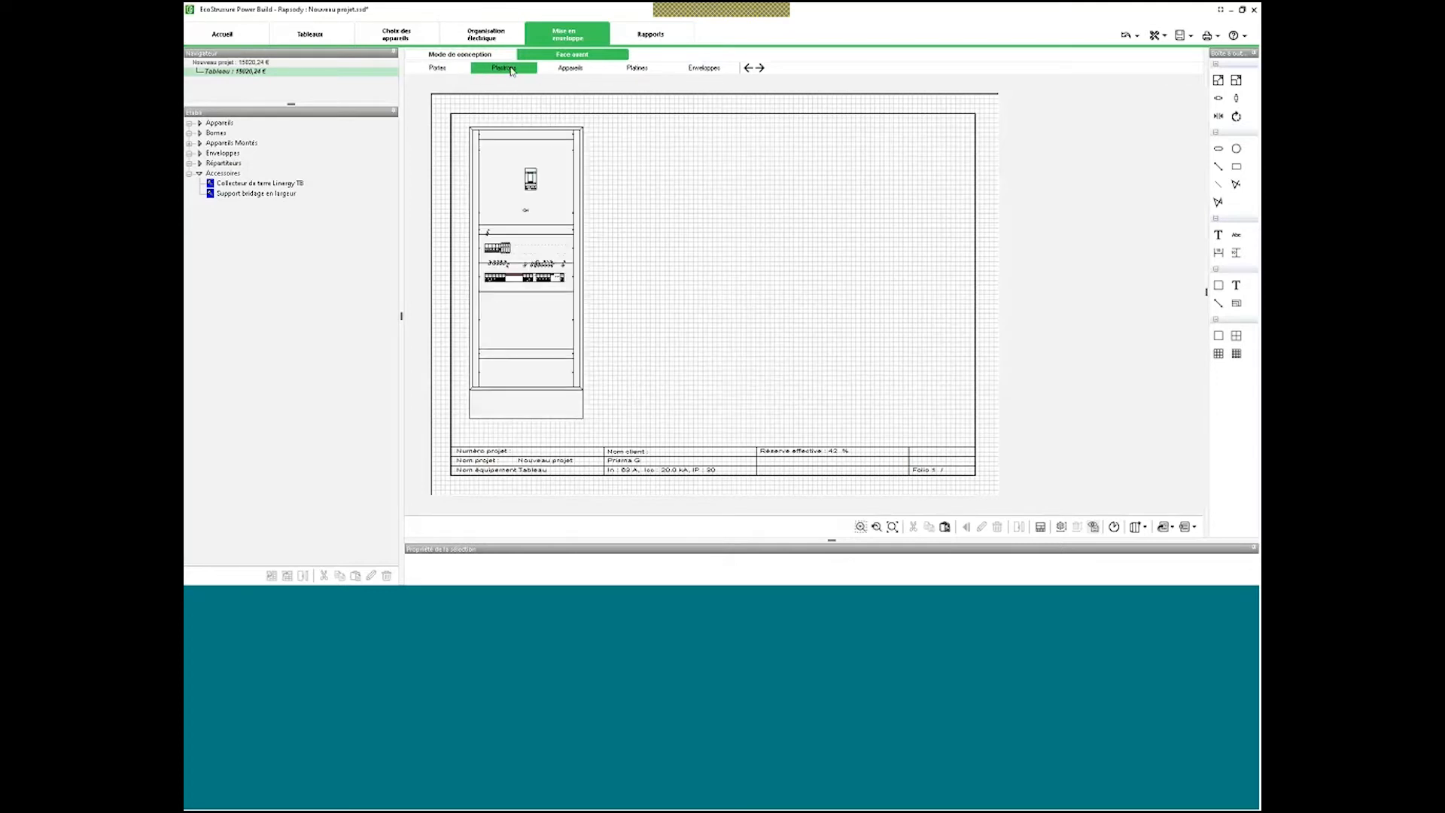
left_click(564, 71)
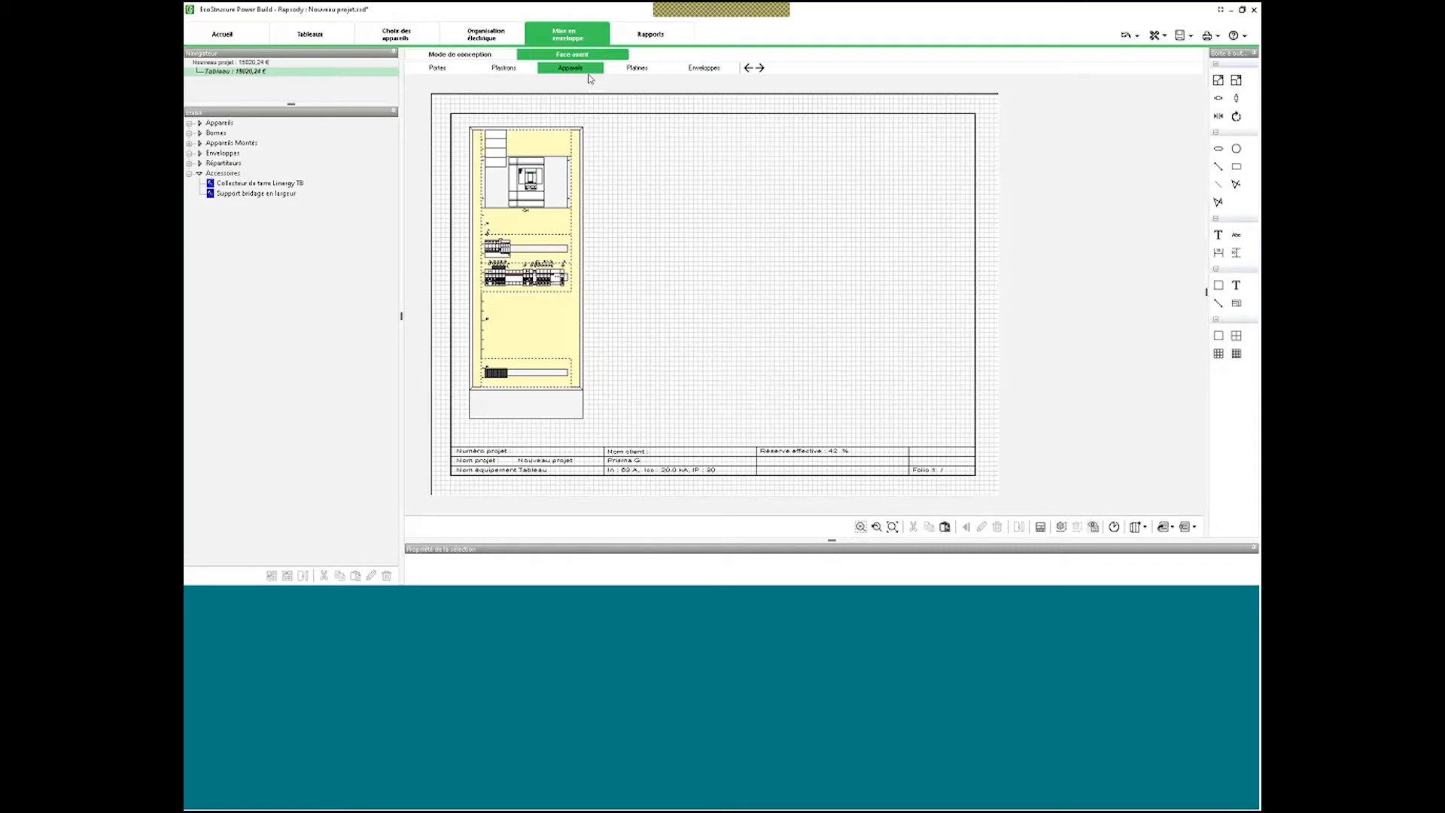
left_click(636, 68)
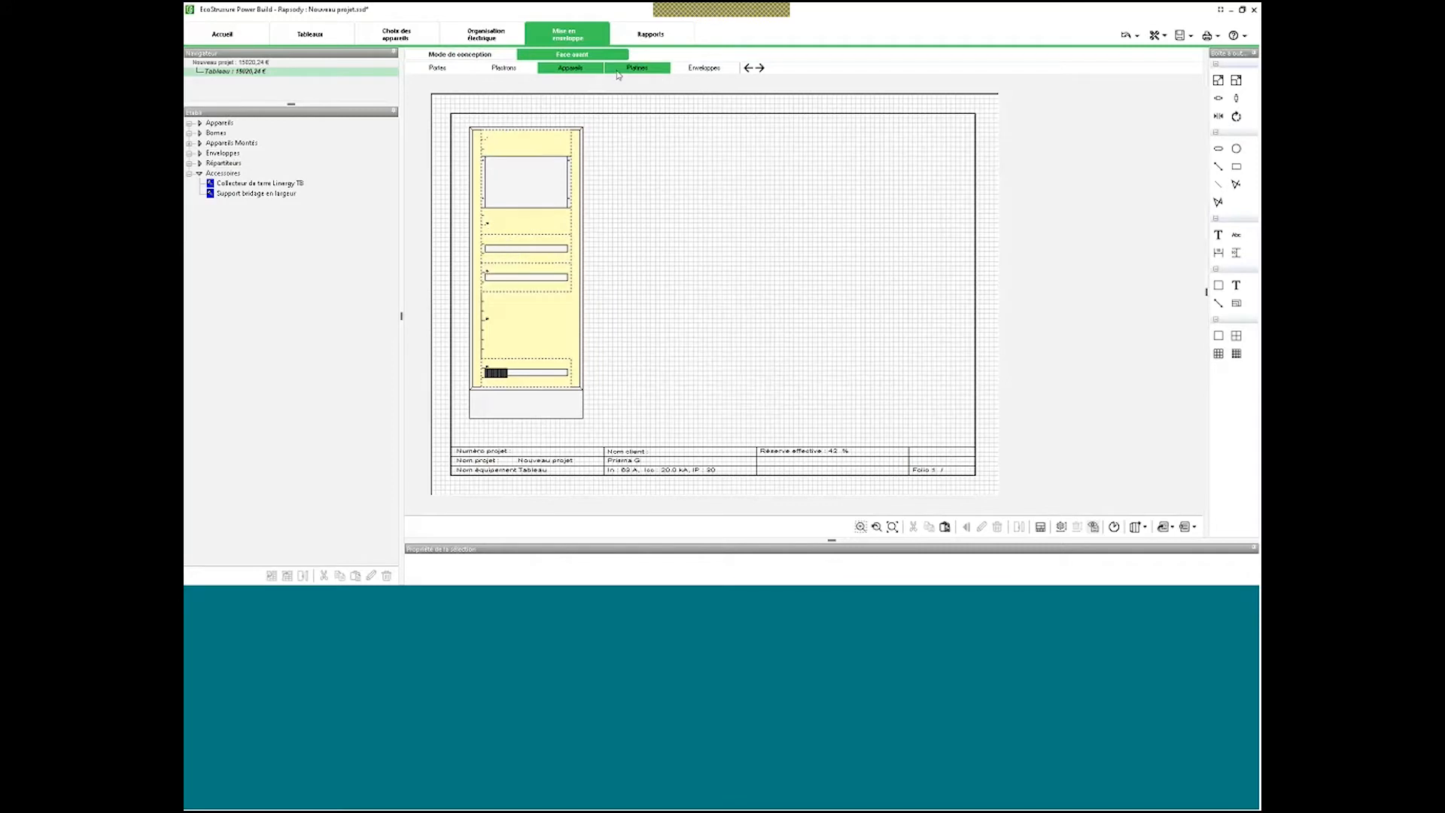
left_click(699, 70)
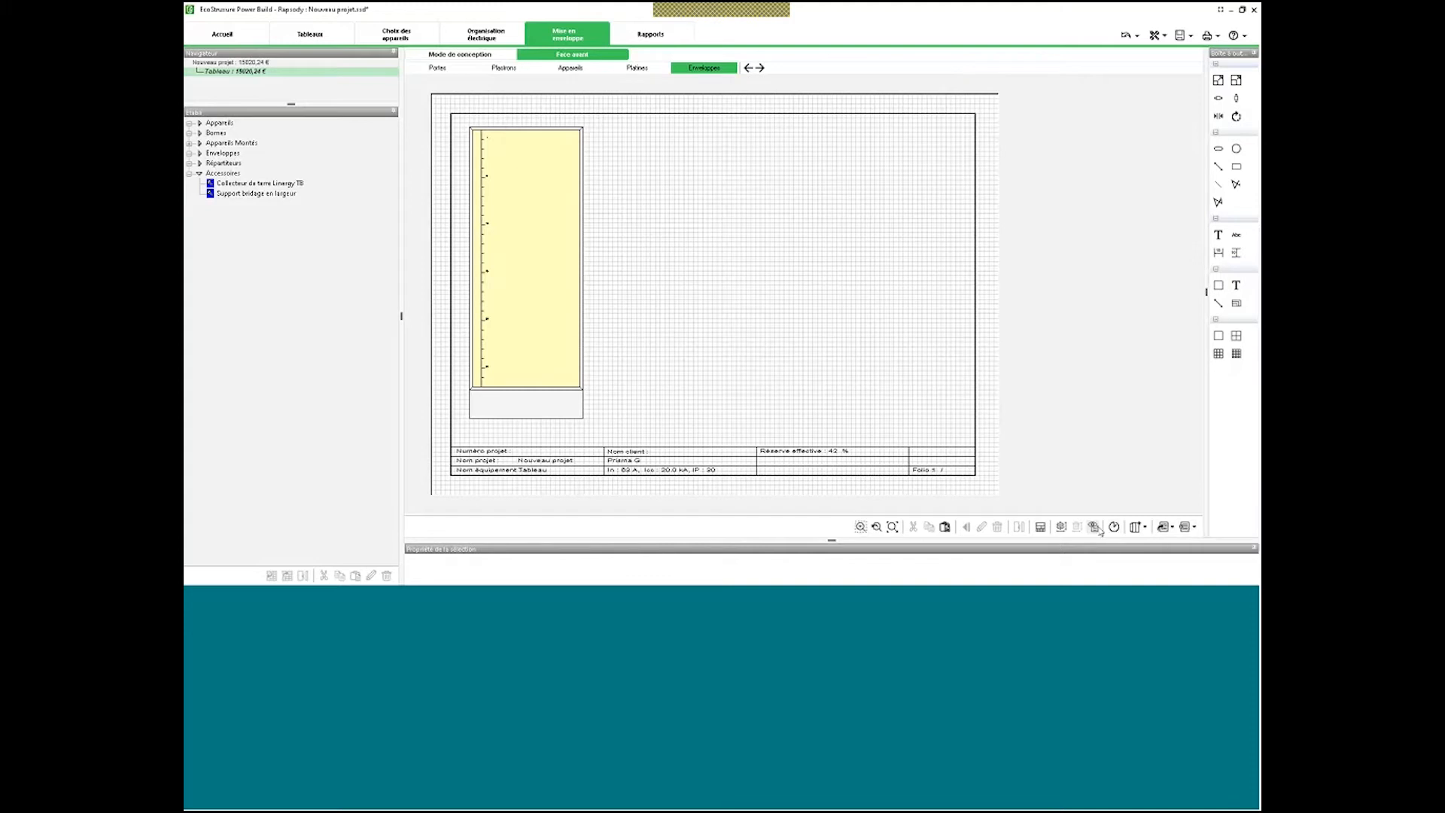
Generate the enclosure's dimensions automatically and return to the front plate layer.
left_click(1061, 527)
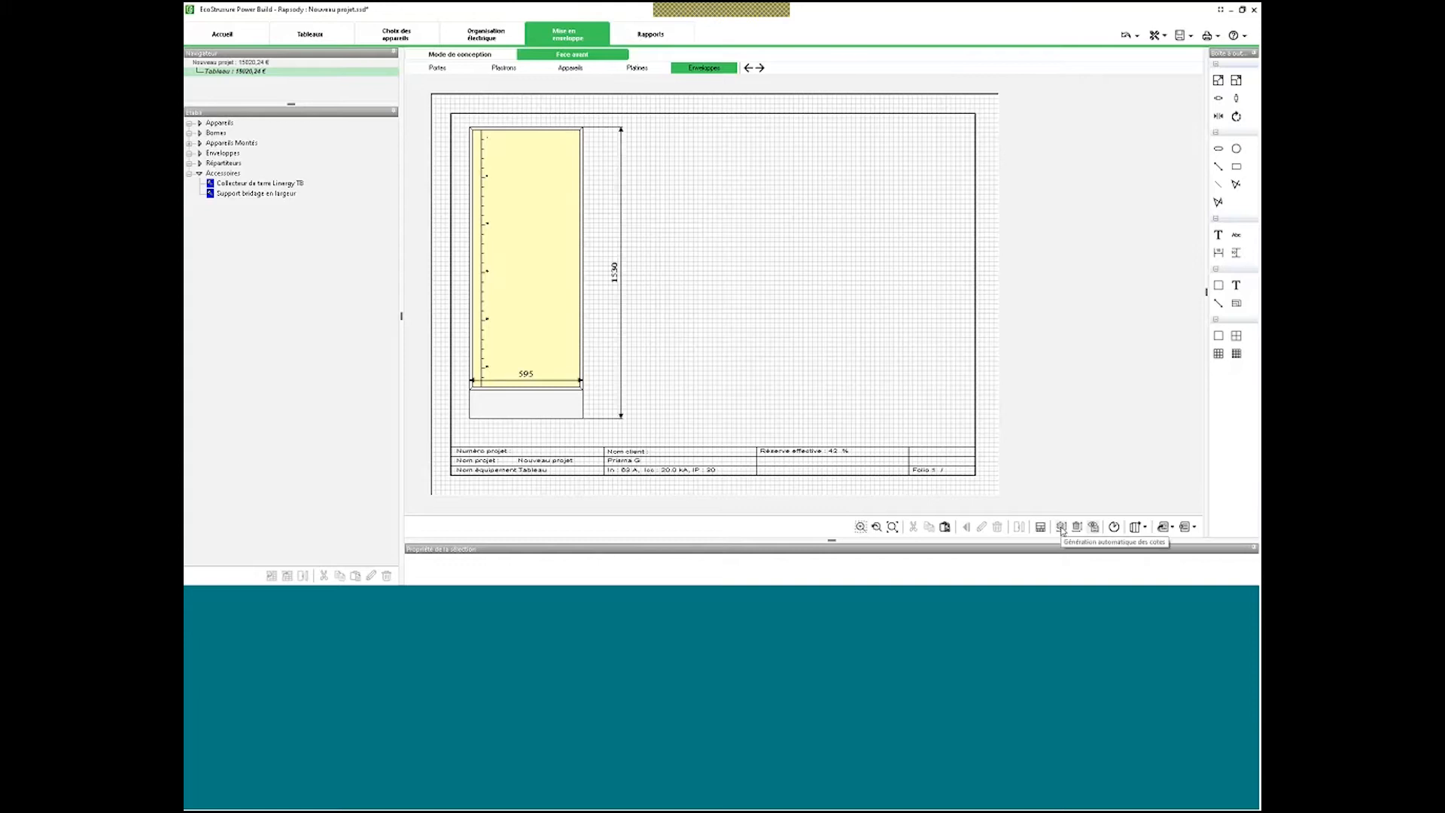
left_click(505, 69)
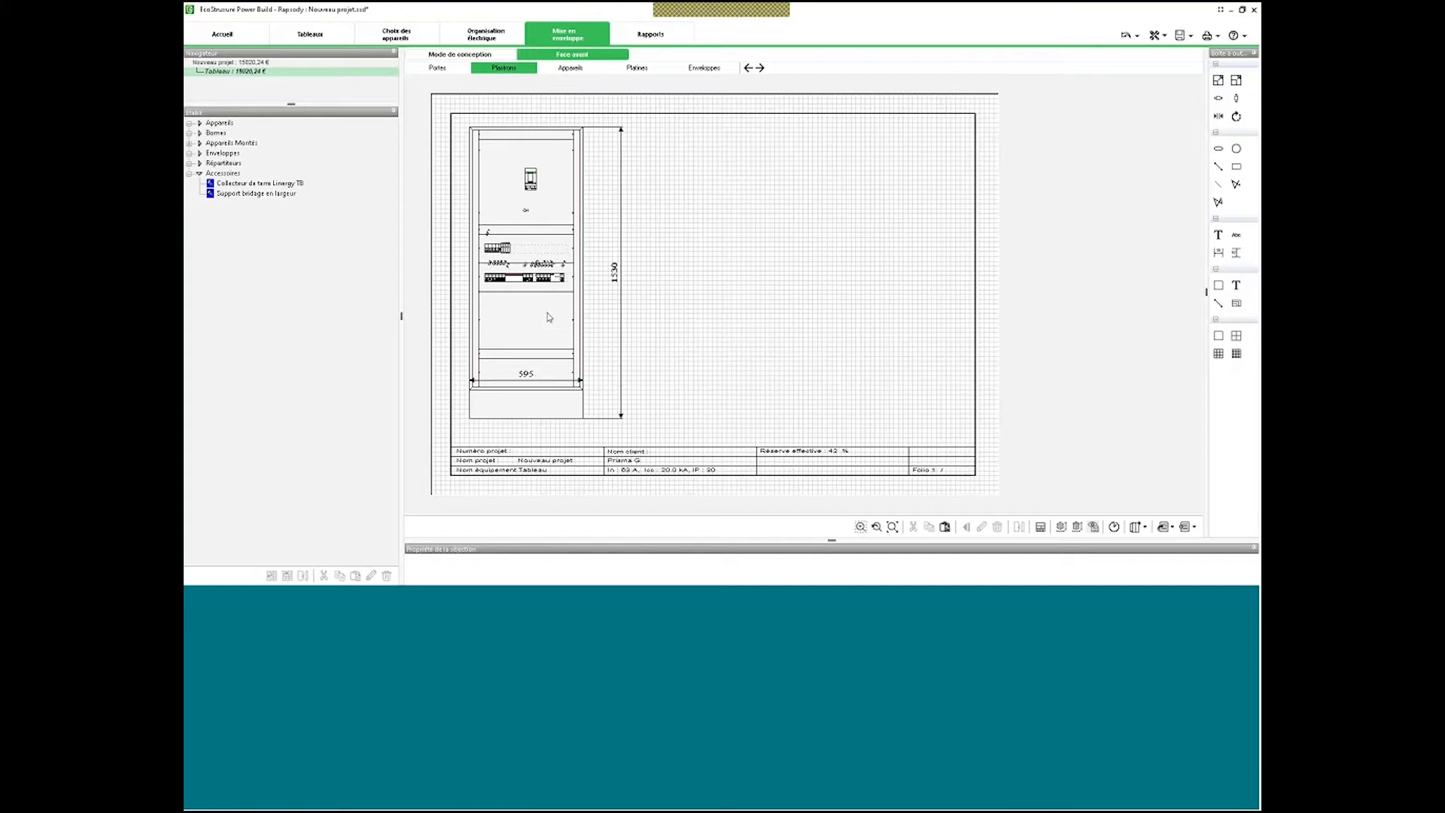
Delete the 6M solid front plate below the device rows, and regenerate the missing front plate automatically.
left_click(548, 317)
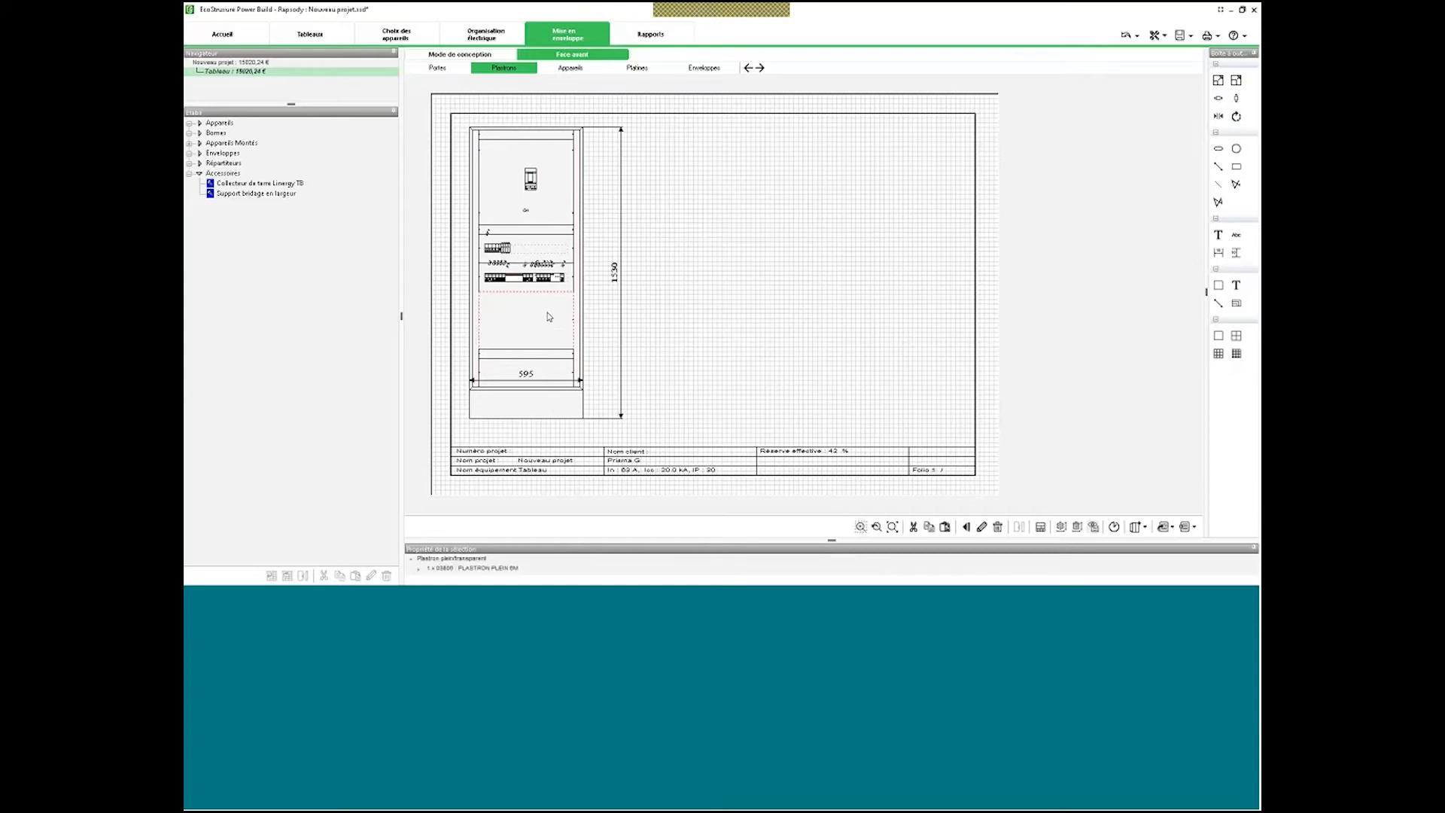
key("Delete")
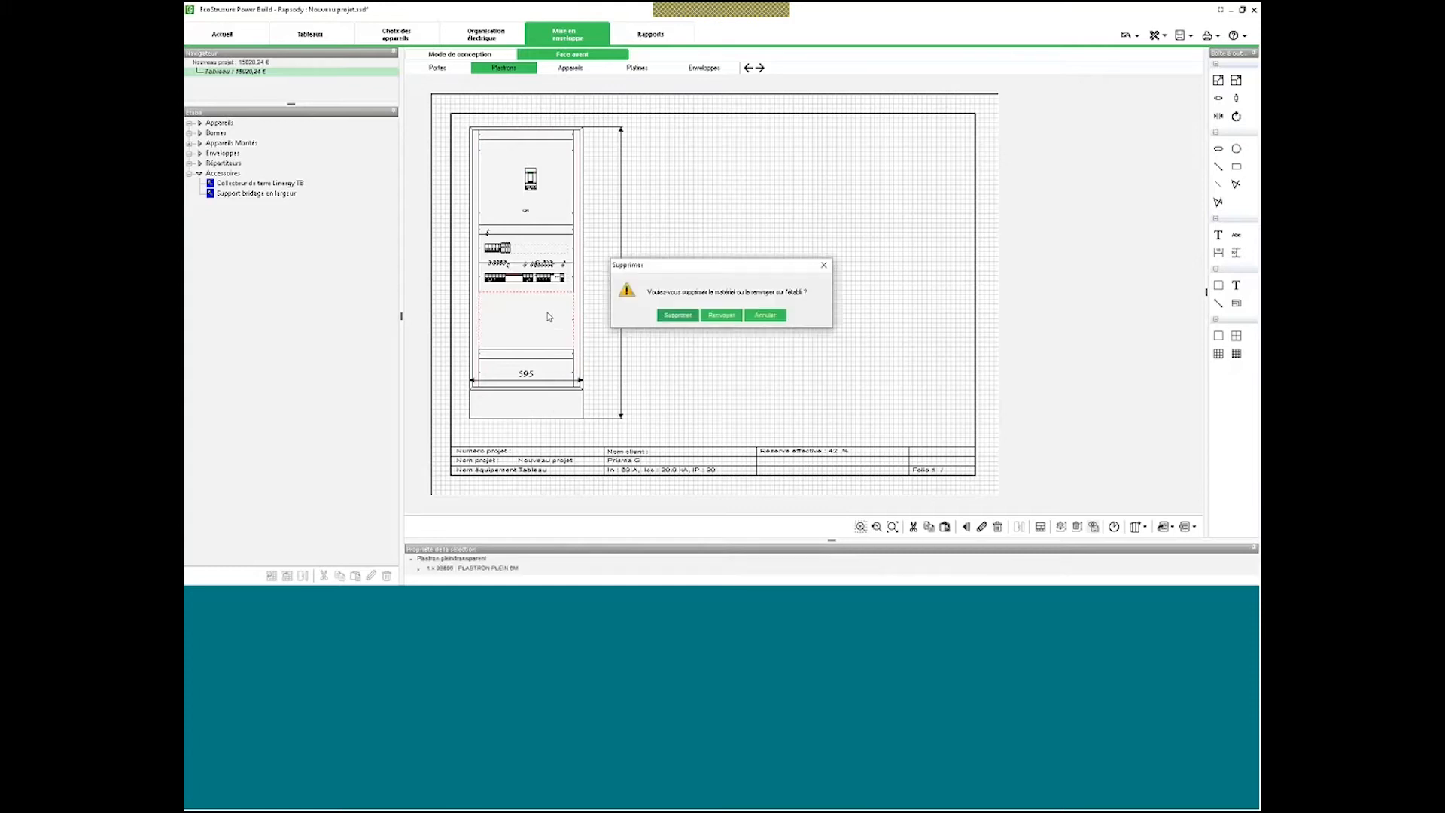
left_click(674, 318)
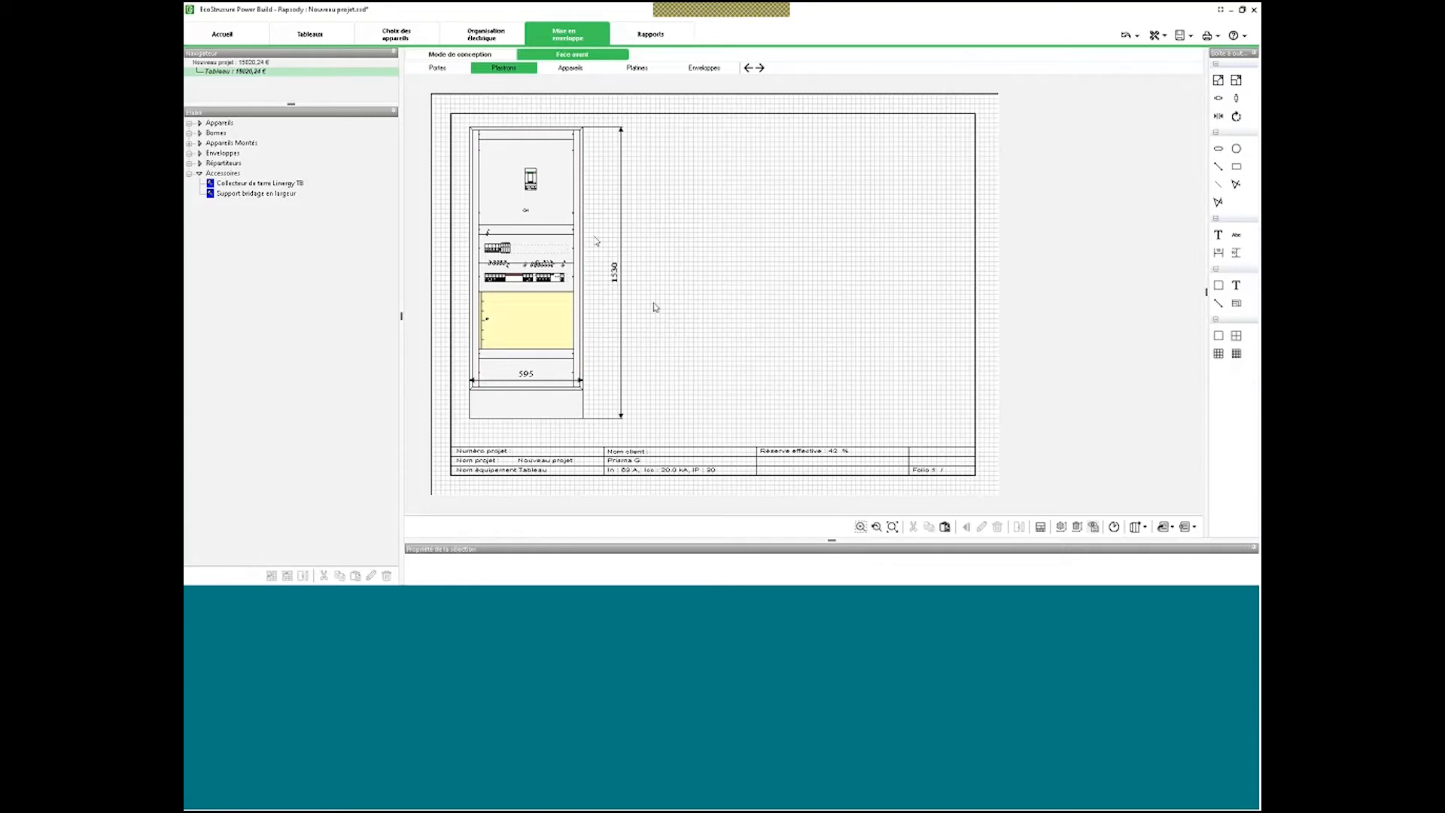
left_click(1042, 527)
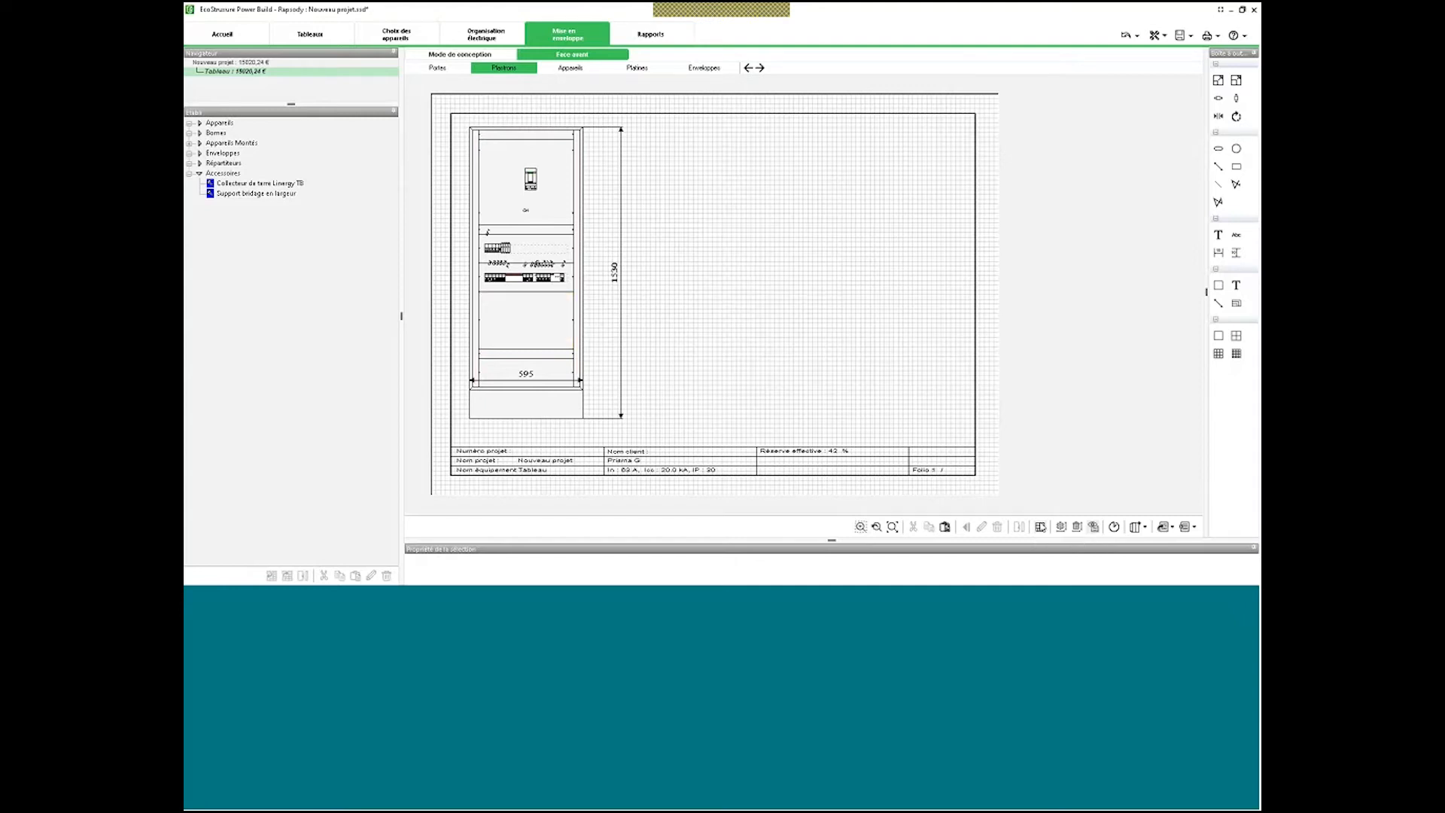
Delete the regenerated 6M solid front plate again and hide the device labels in the front view.
left_click(555, 331)
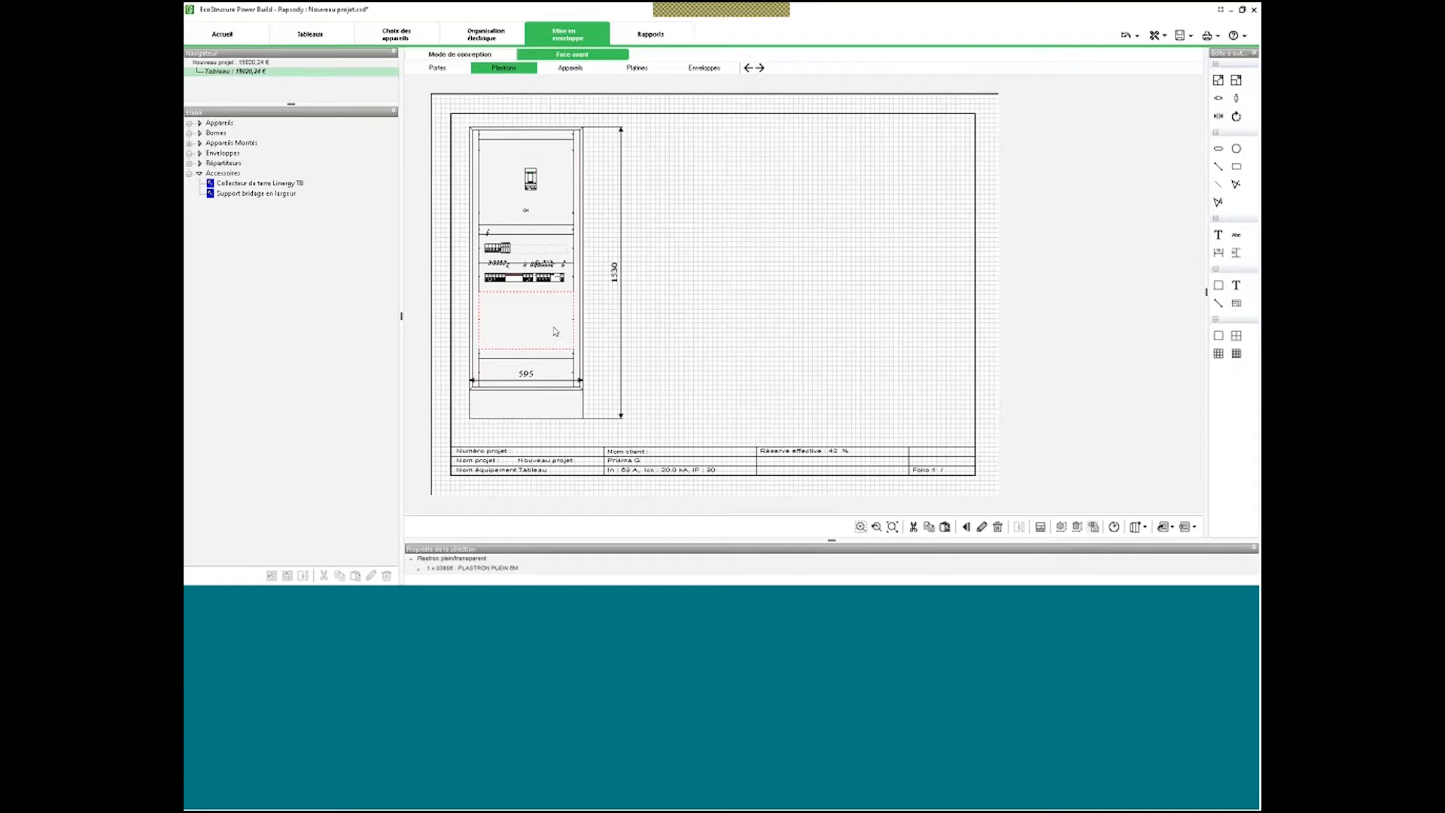
key("Delete")
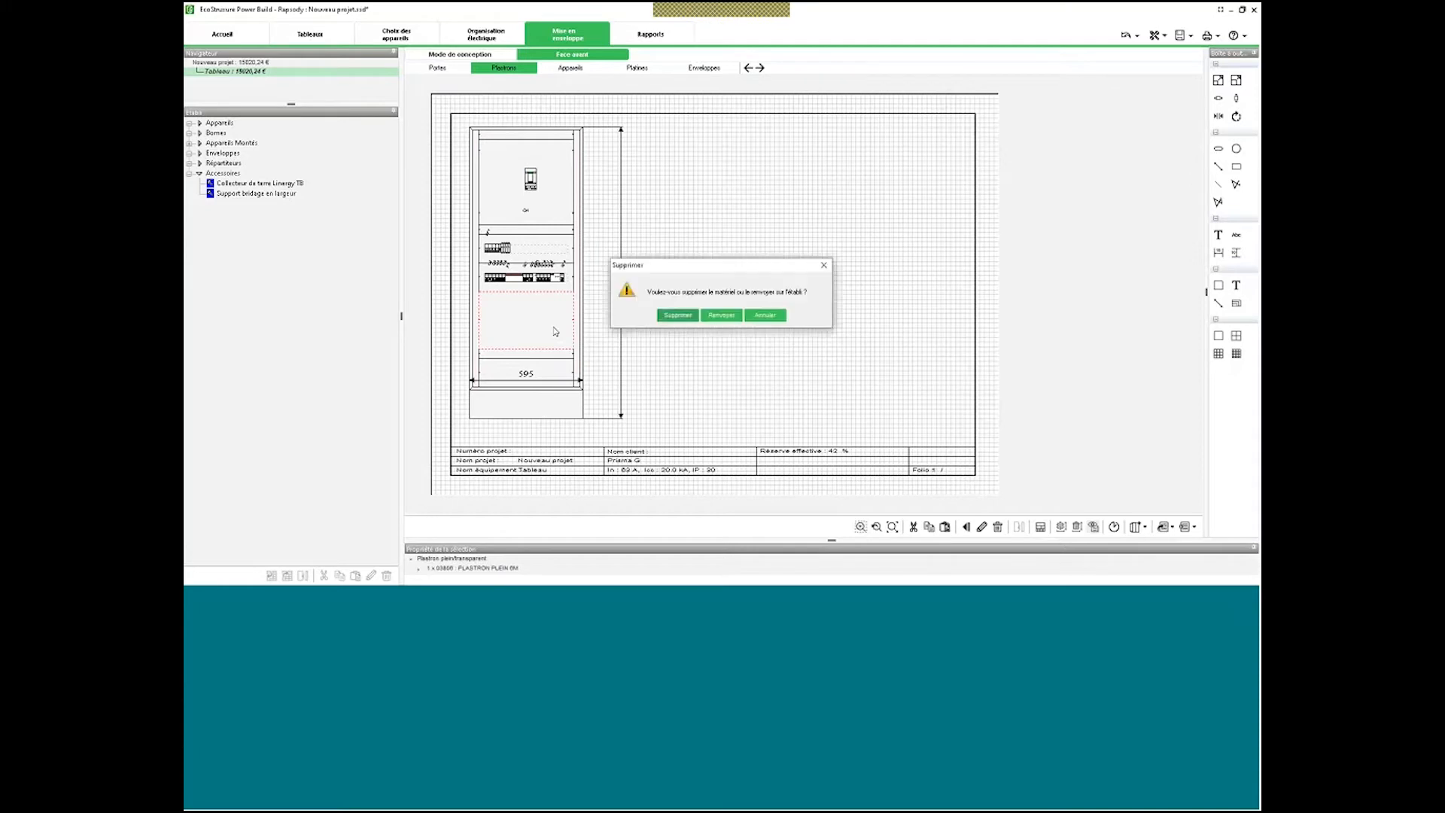
left_click(678, 315)
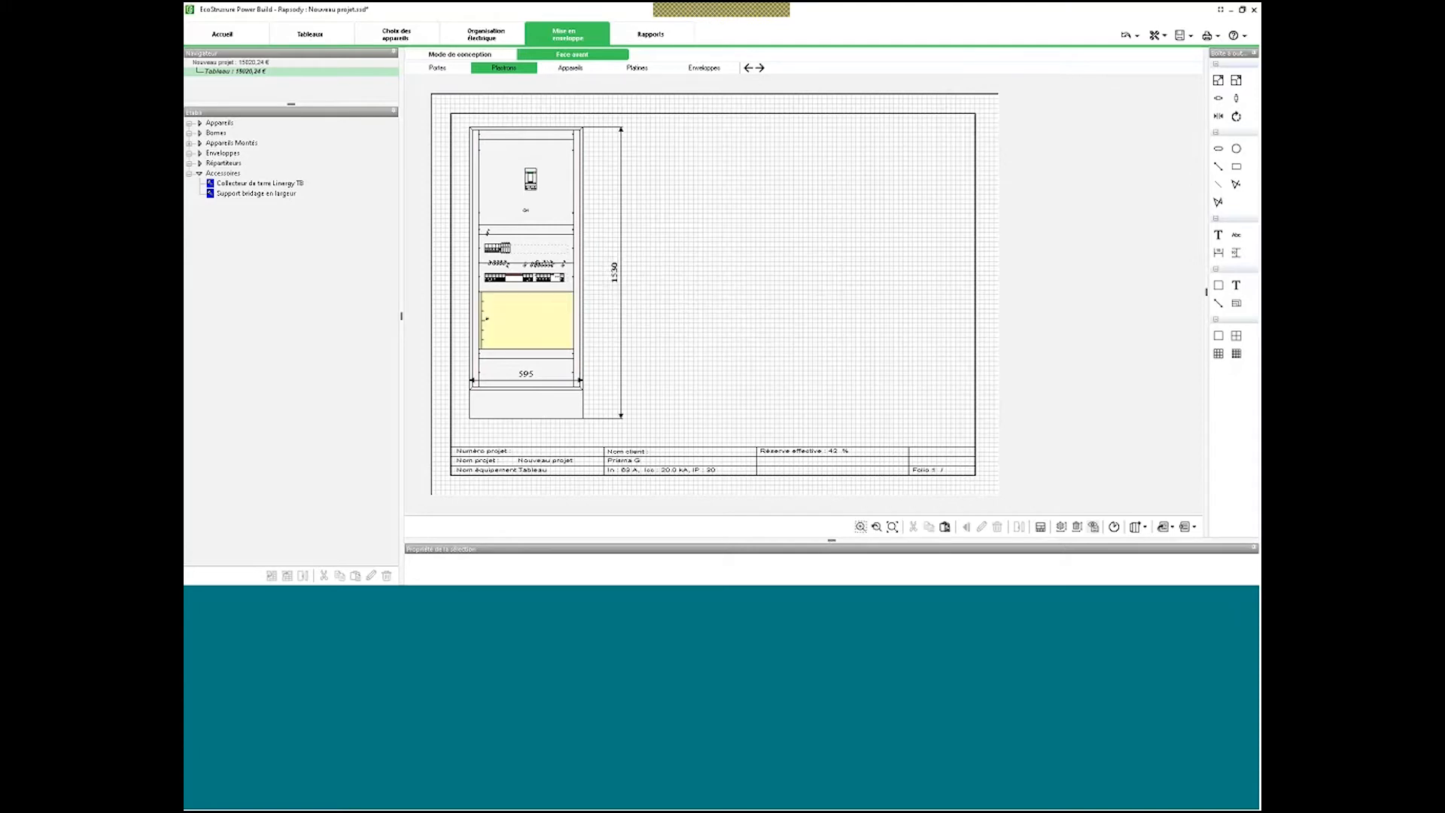
mouse_move(812, 332)
left_mouse_down()
mouse_move(510, 251)
mouse_move(435, 200)
left_mouse_up()
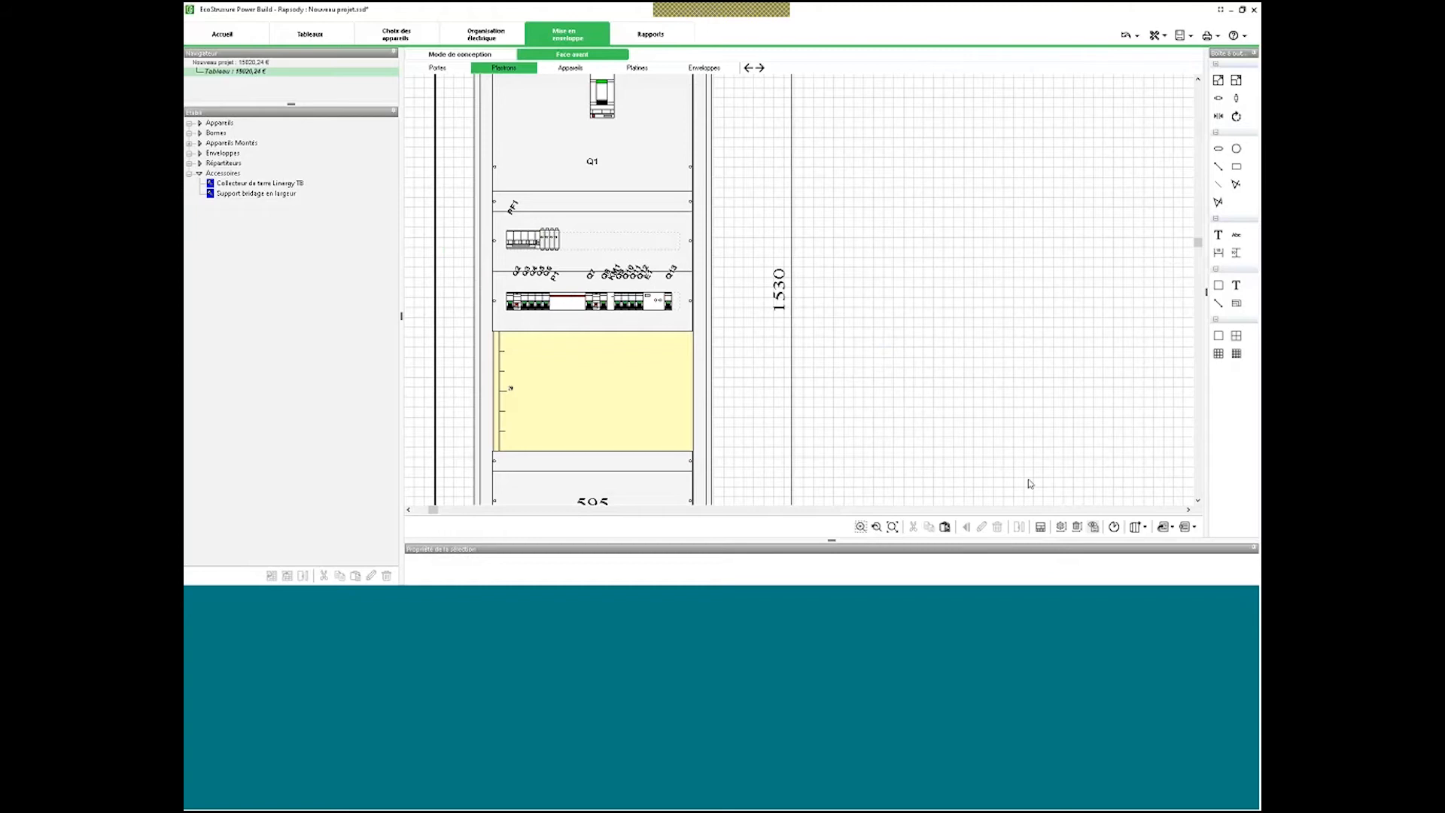
left_click(1096, 526)
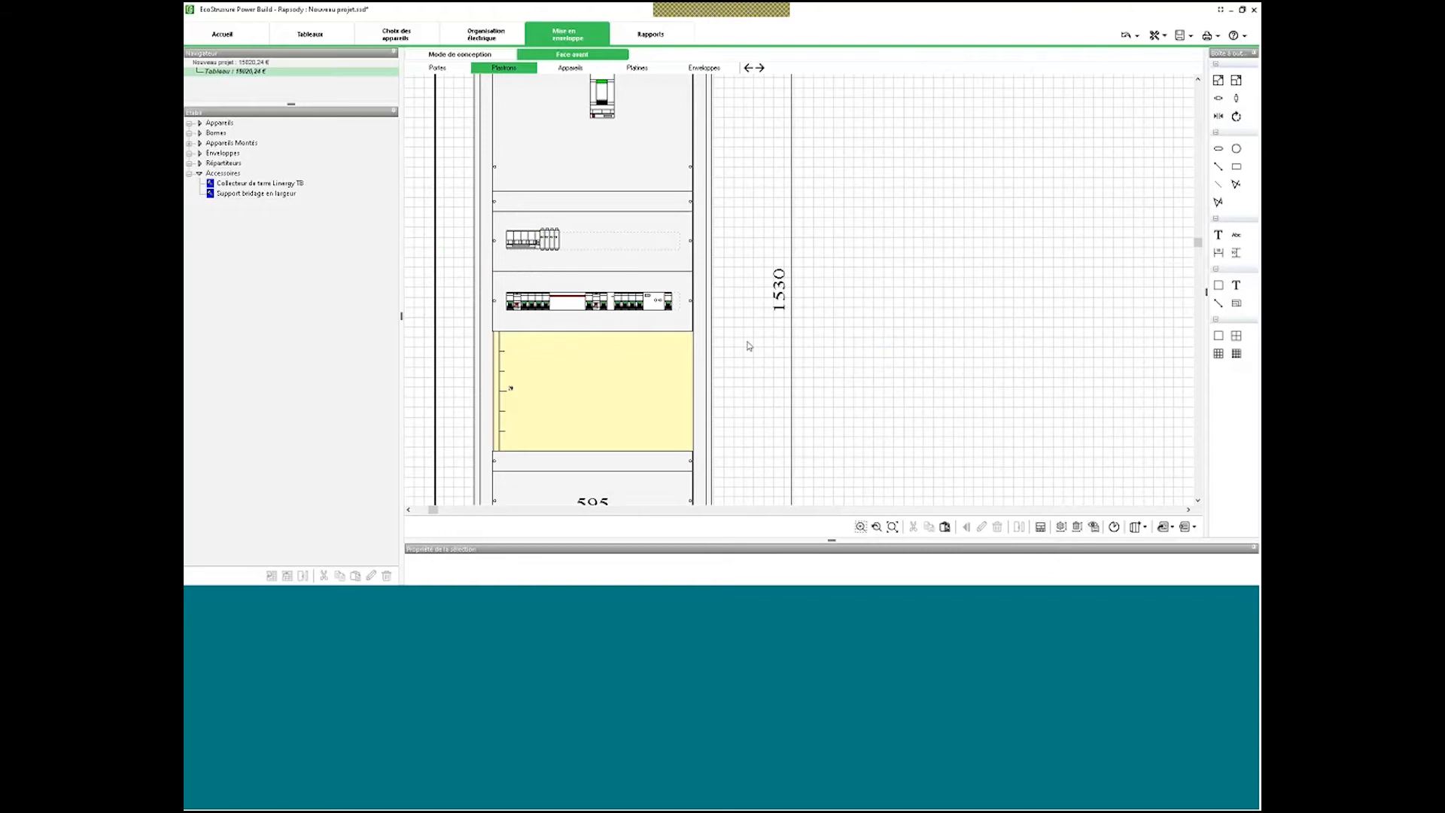
Move the lower row of modular devices out of the enclosure and remove it from the switchboard.
left_click(572, 307)
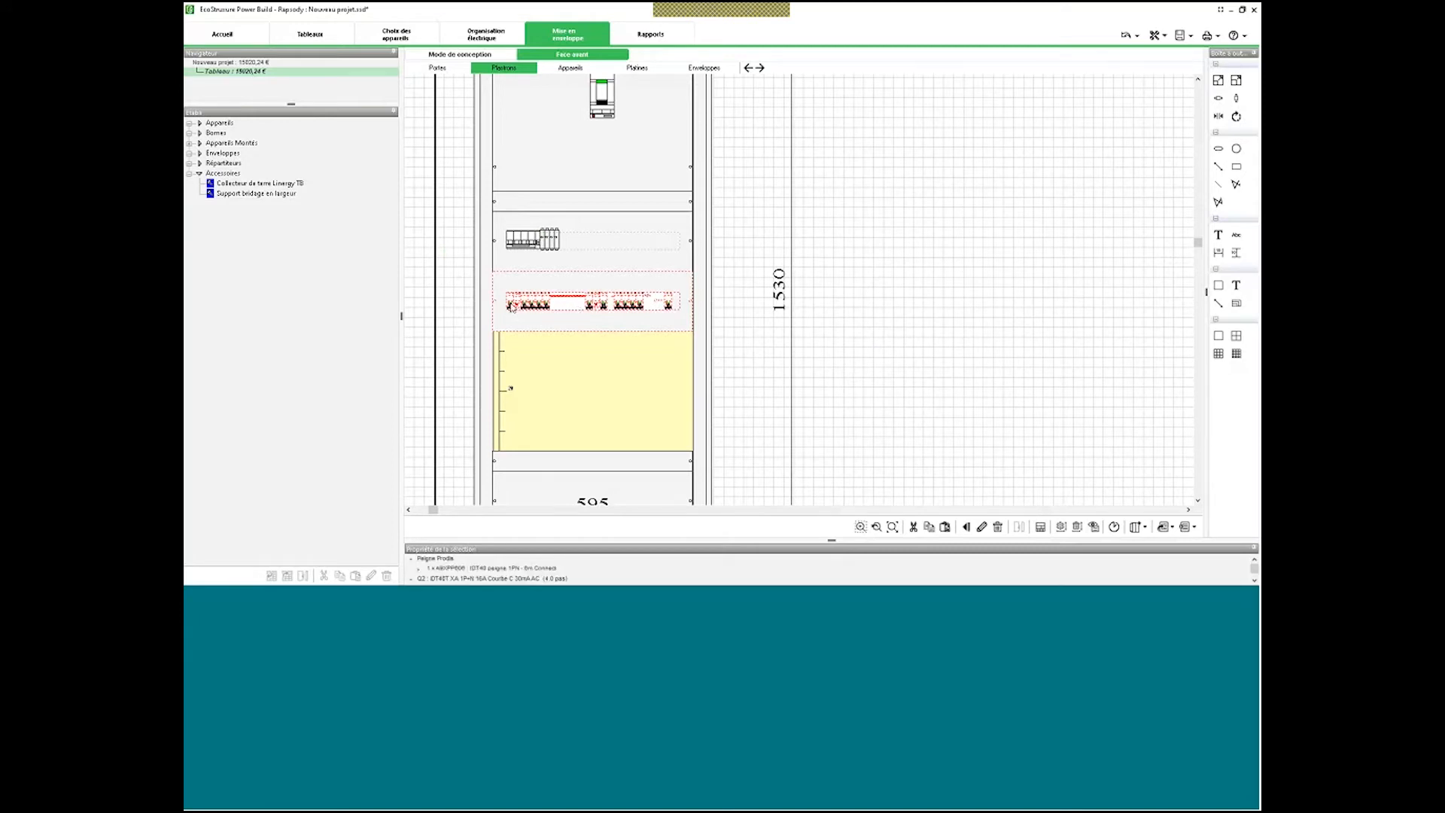
left_click(681, 306)
left_click(617, 310)
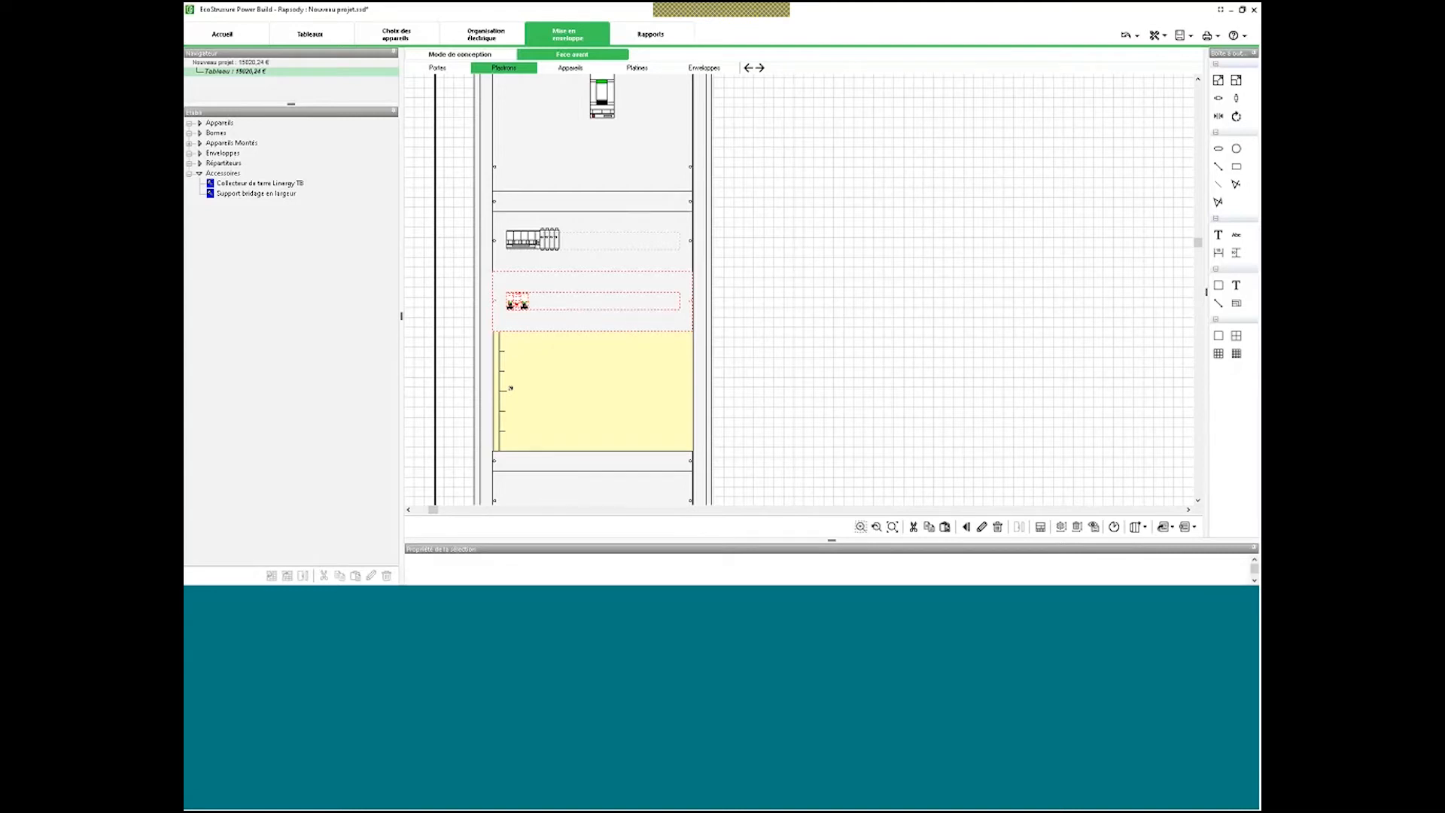
left_click_drag(645, 301, 935, 280)
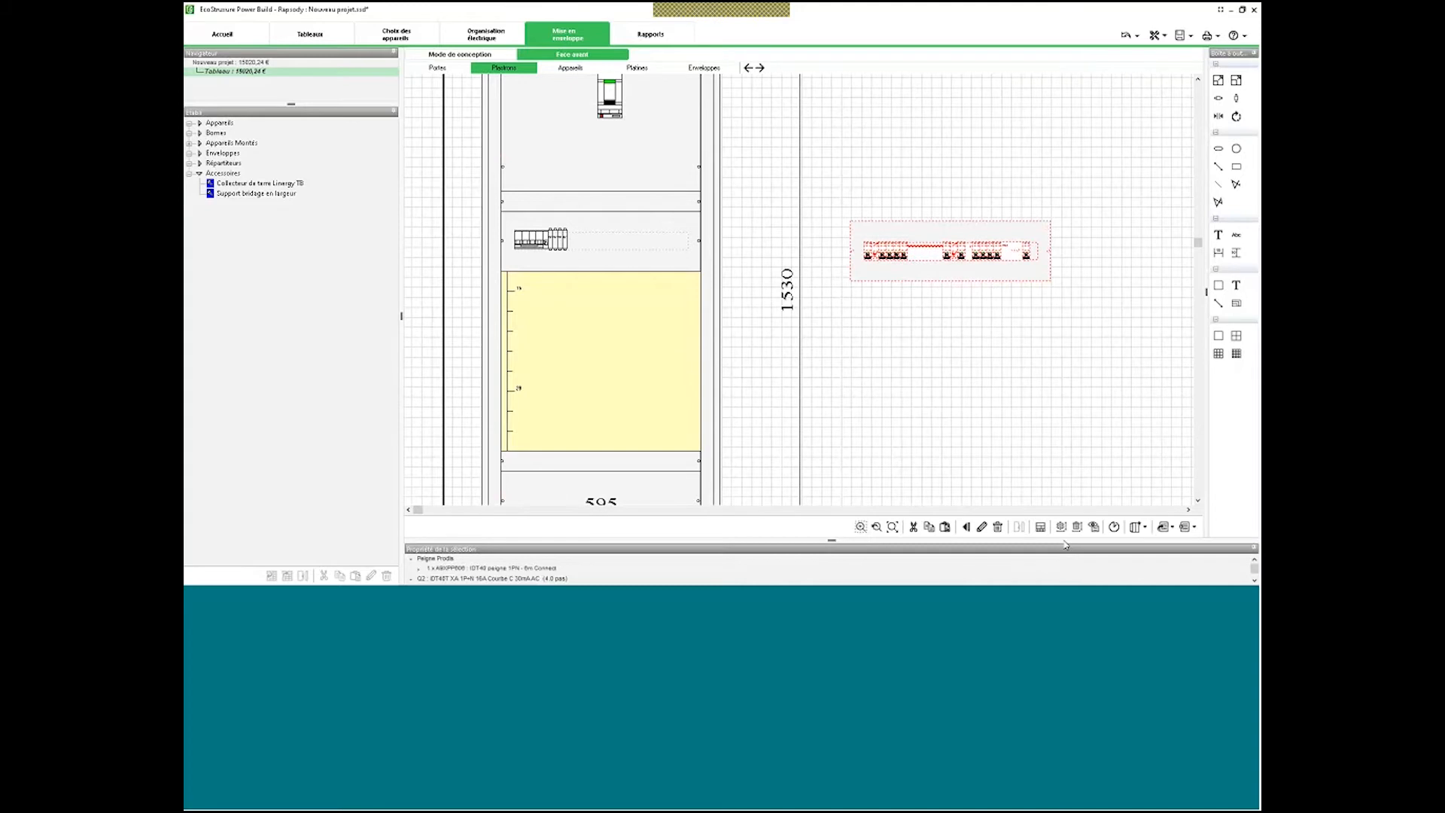
right_click(954, 249)
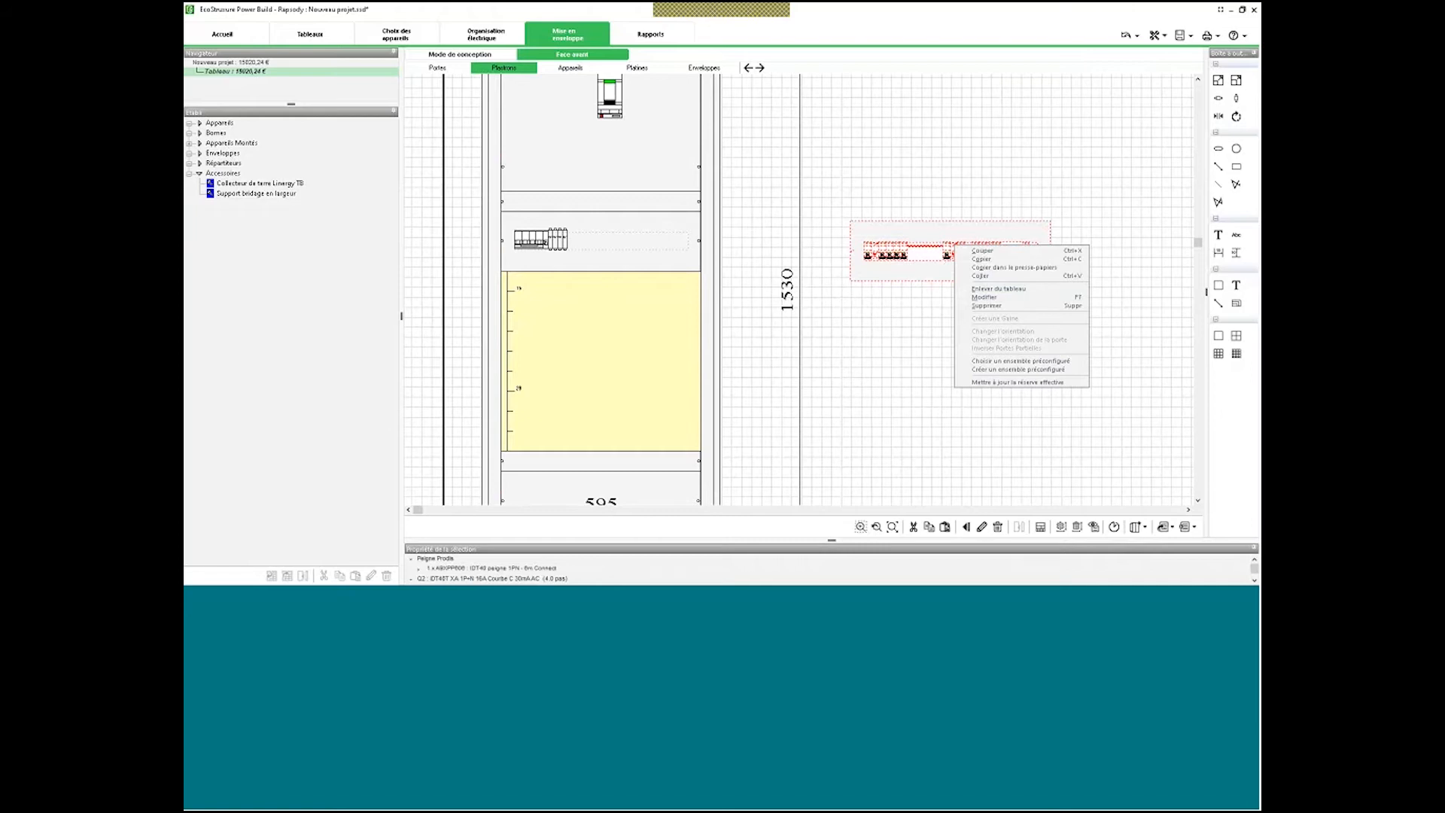
left_click(974, 291)
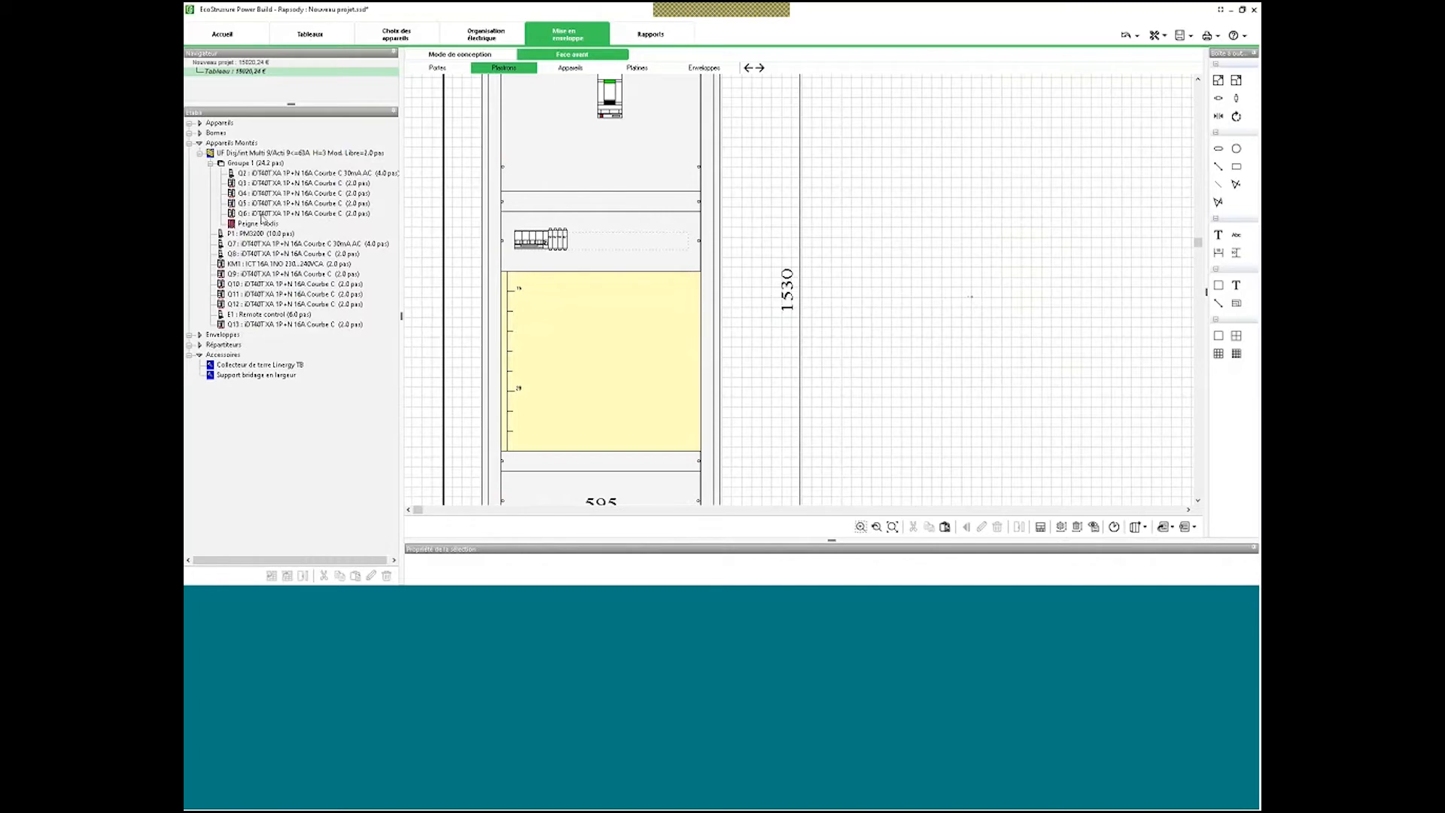
Split breakers Q9 and Q10 off the removed device row into a separate modular mounting unit.
left_click(247, 164)
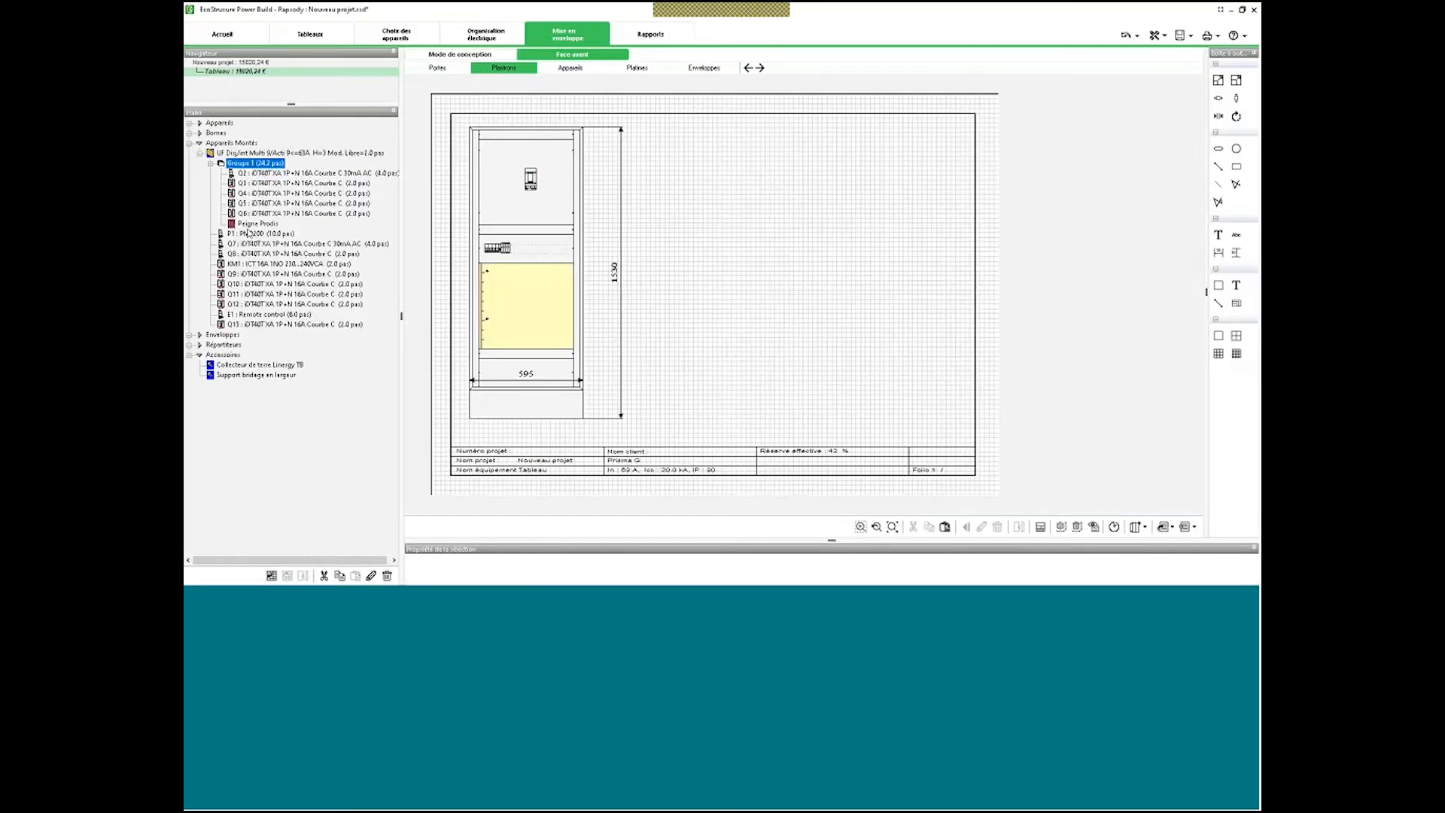
left_click_drag(248, 234, 243, 155)
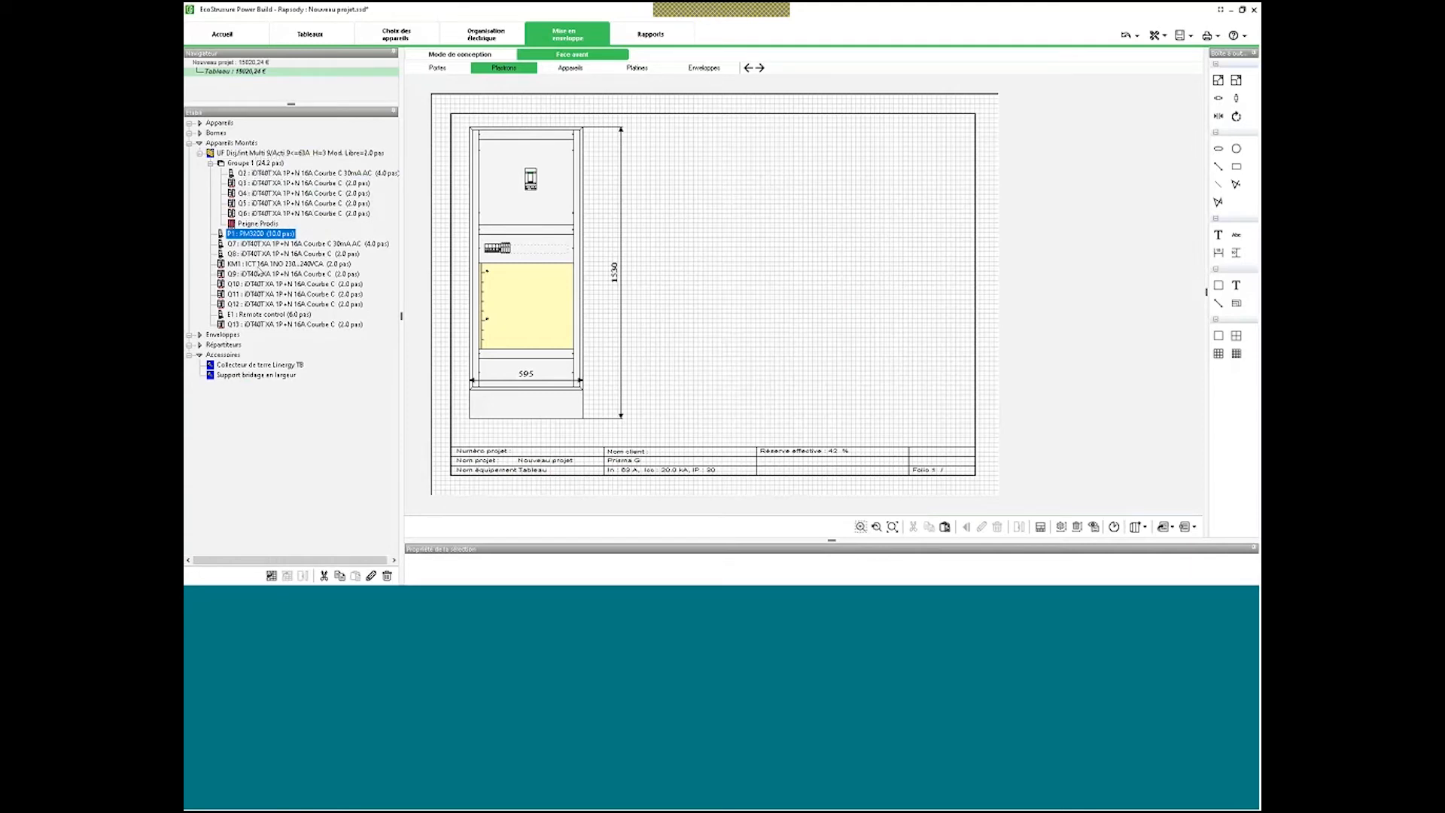
left_click(260, 264)
left_click(263, 274)
left_click_drag(264, 274, 245, 147)
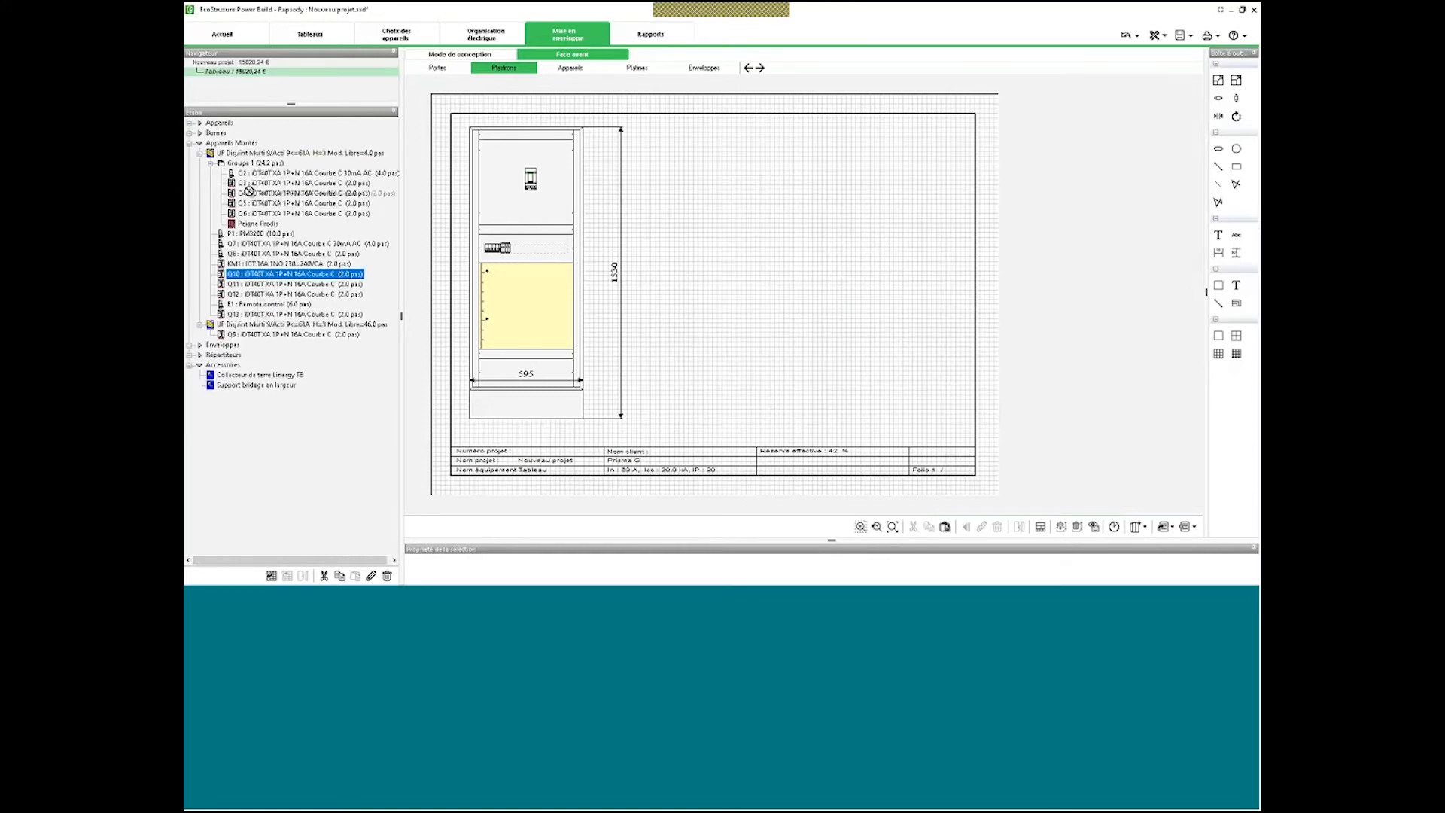
left_click(262, 325)
left_click_drag(262, 325, 261, 325)
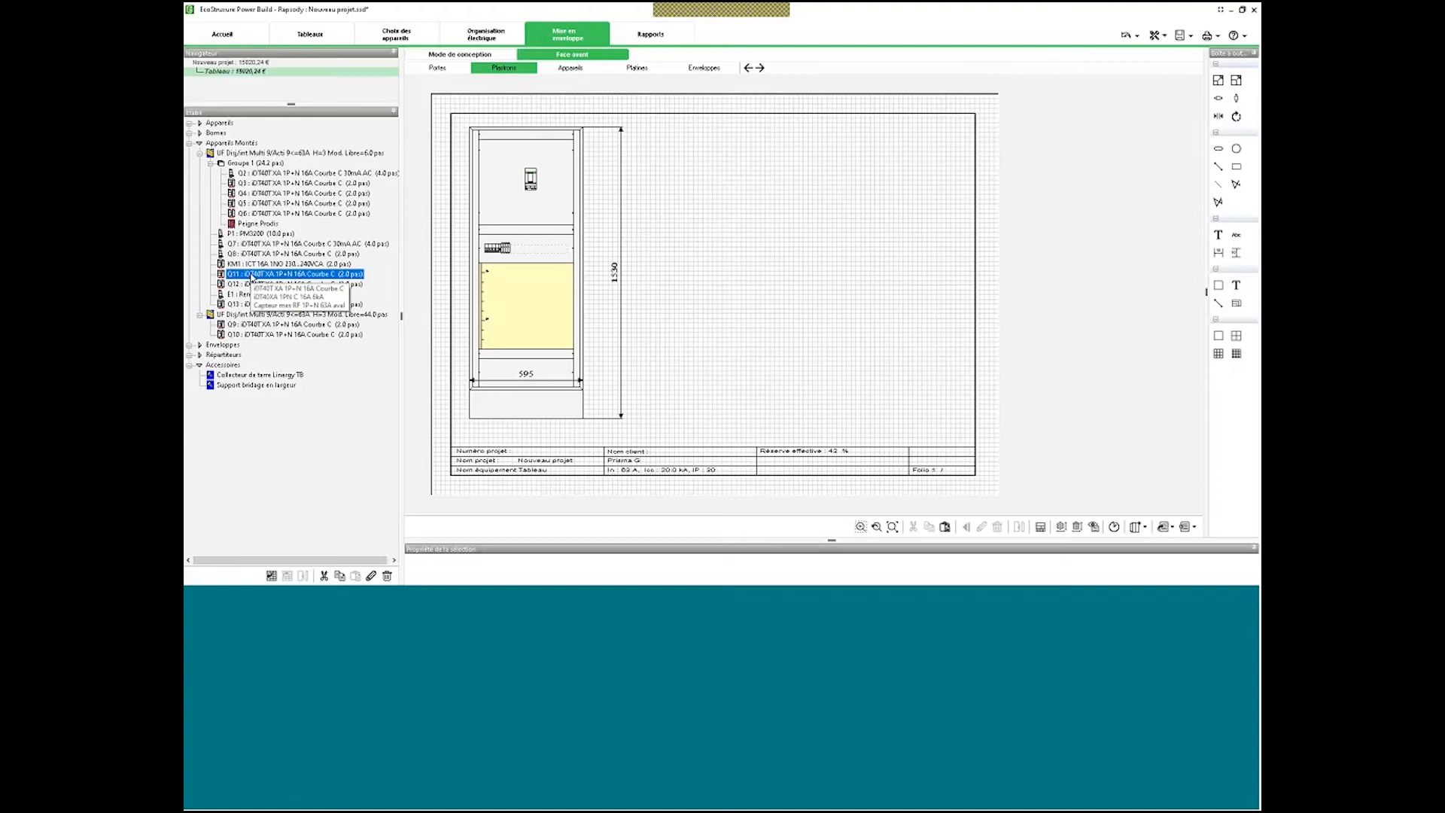
Move breaker Q11 into the unit holding Q9 and Q10, and delete the empty leftover mounting unit.
left_click_drag(252, 277, 230, 143)
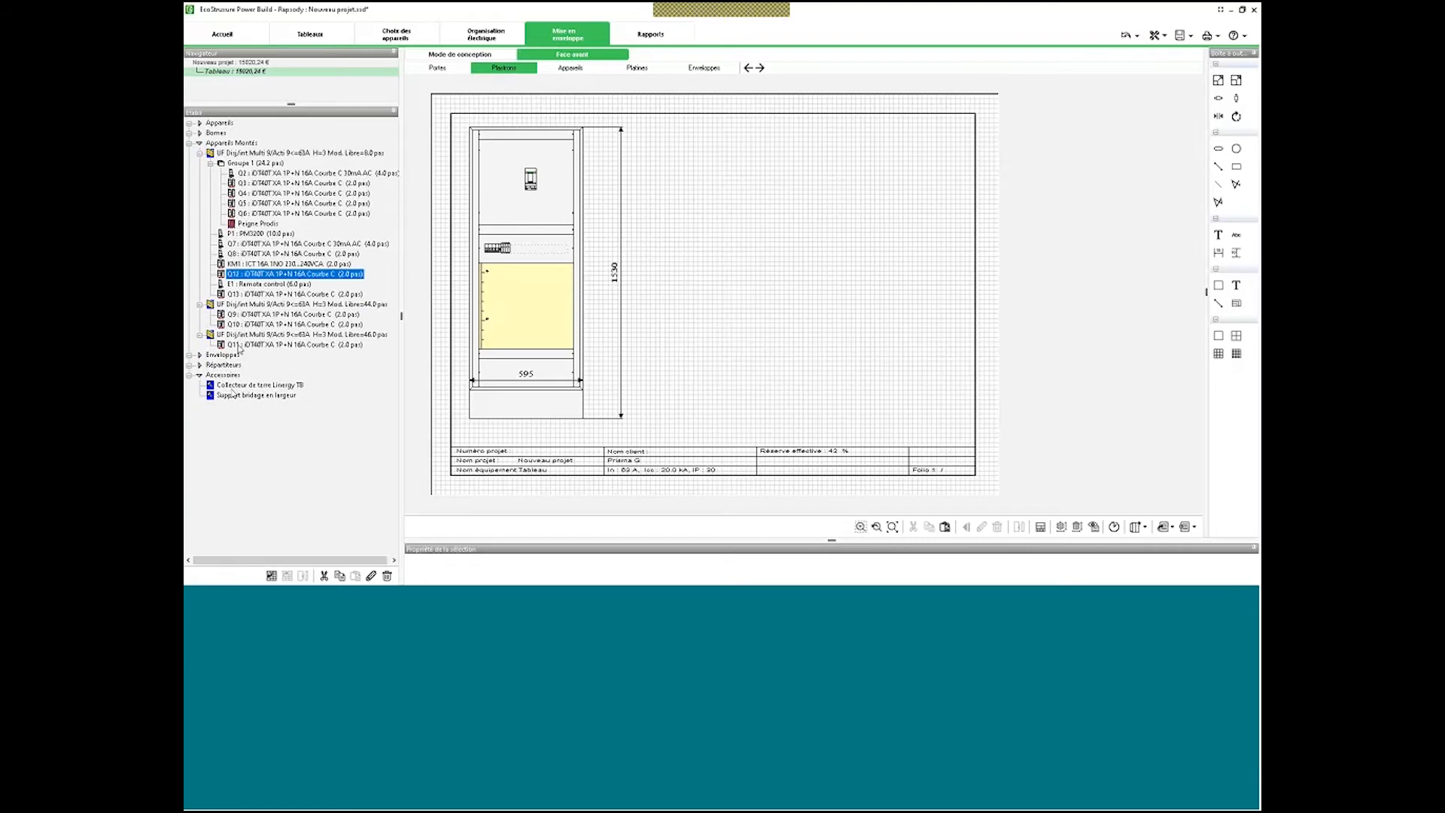
left_click(249, 345)
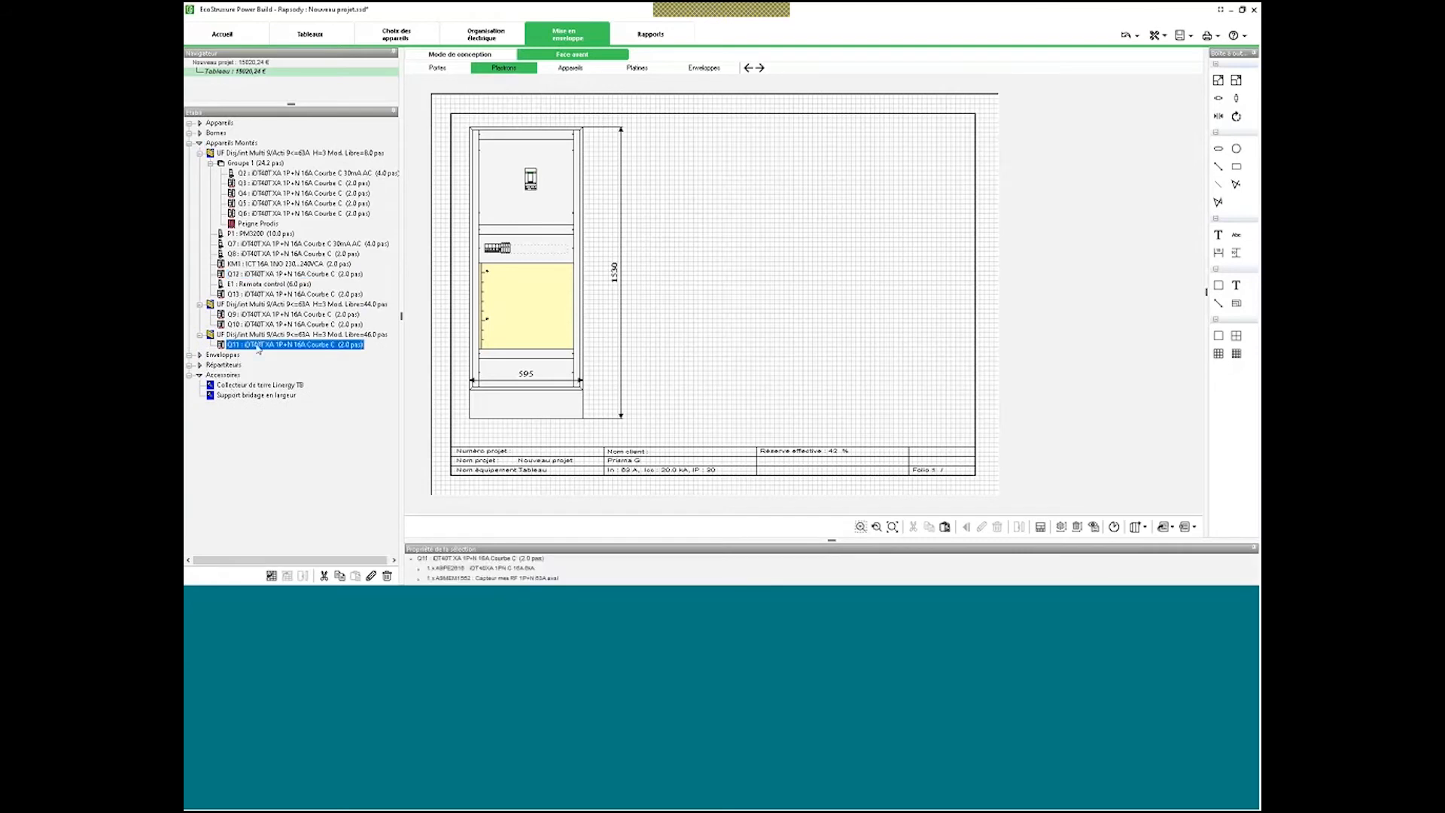
left_click_drag(256, 326, 257, 316)
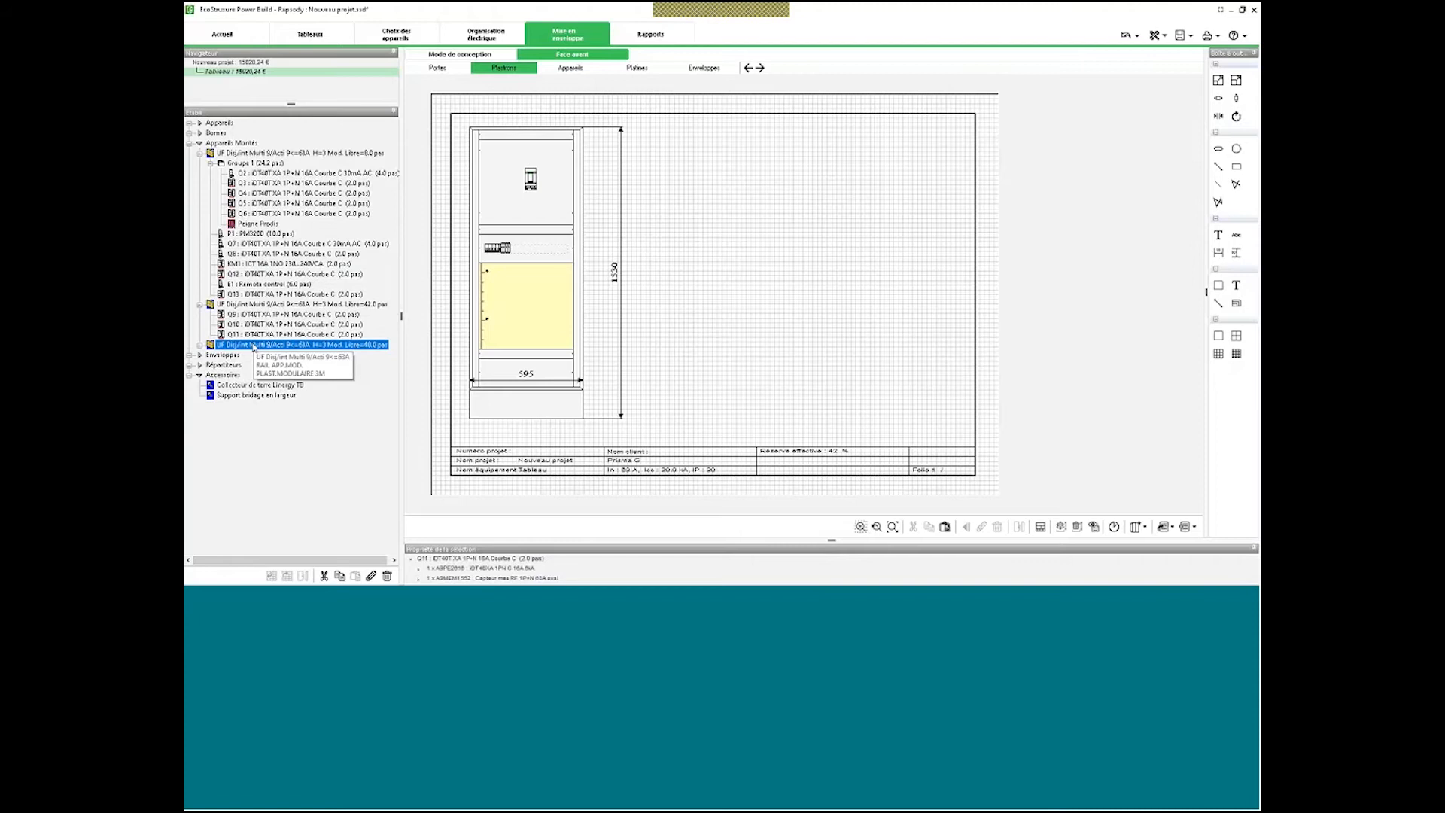
key("Delete")
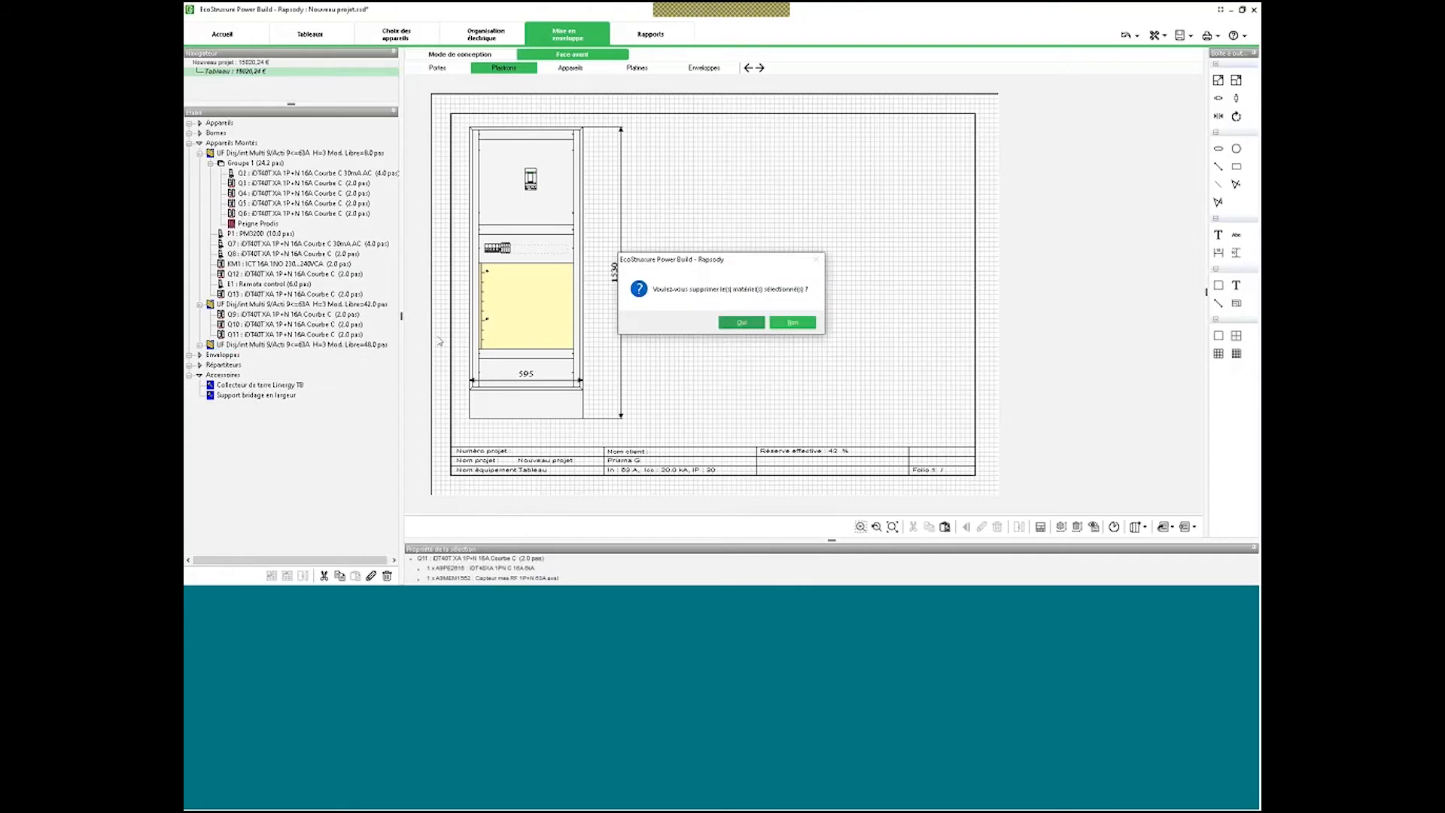
left_click(739, 322)
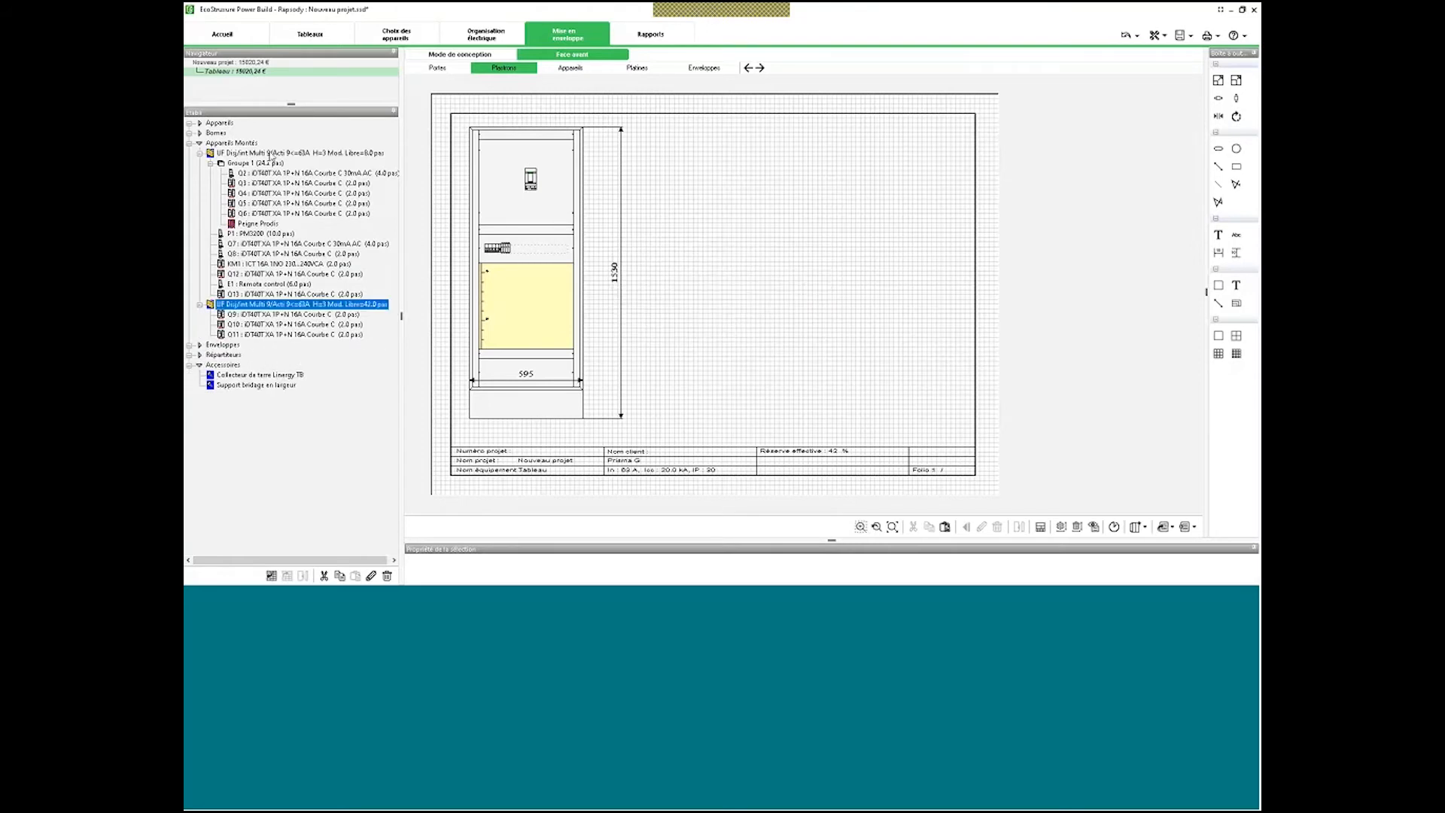
Place the Q9 to Q11 unit in the enclosure below the existing modular row, and the Groupe 1 unit directly beneath it.
mouse_move(301, 304)
left_mouse_down()
mouse_move(529, 177)
mouse_move(813, 169)
mouse_move(739, 213)
left_mouse_up()
left_click(748, 264)
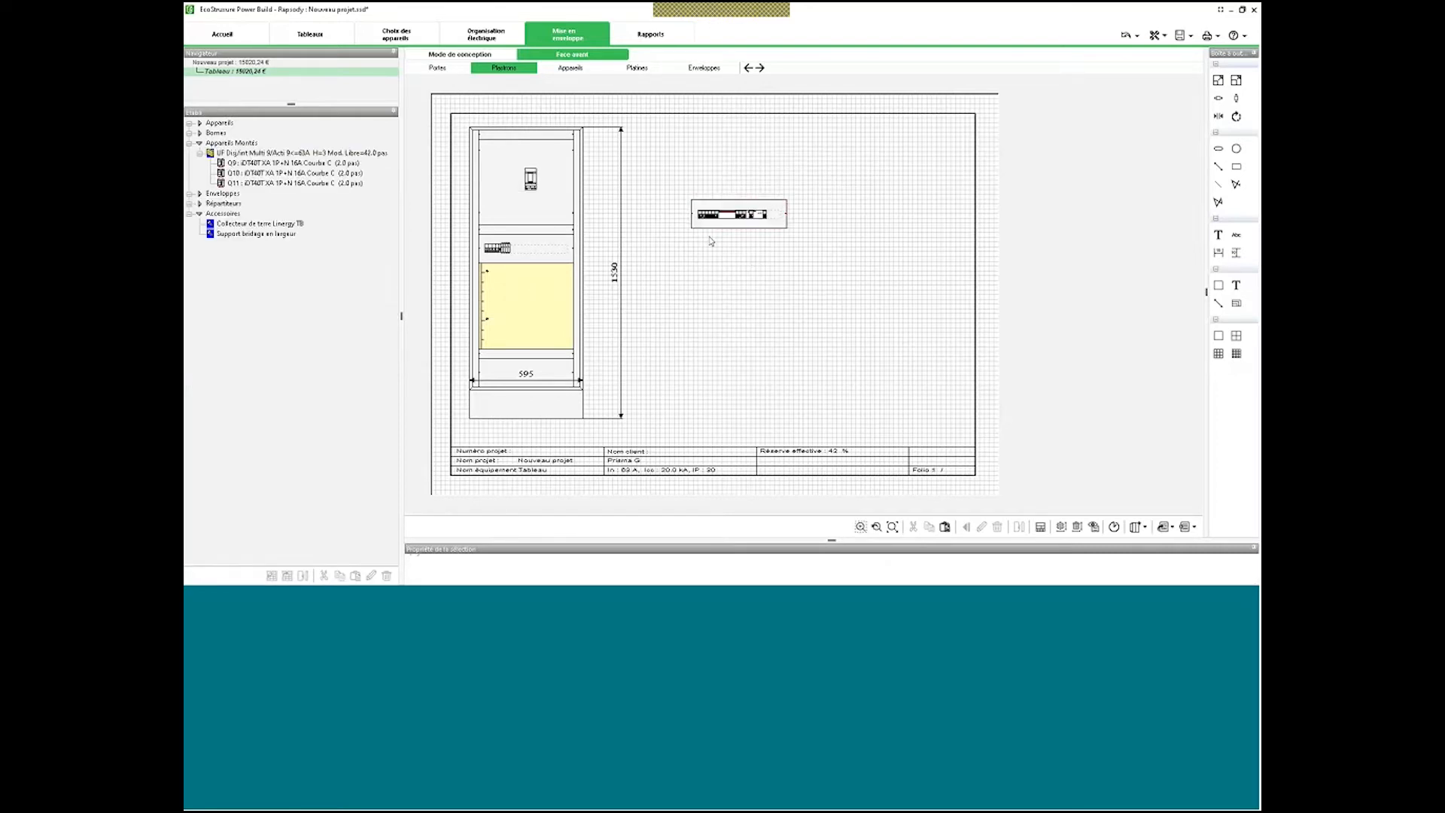
left_click_drag(279, 155, 548, 297)
left_click(700, 320)
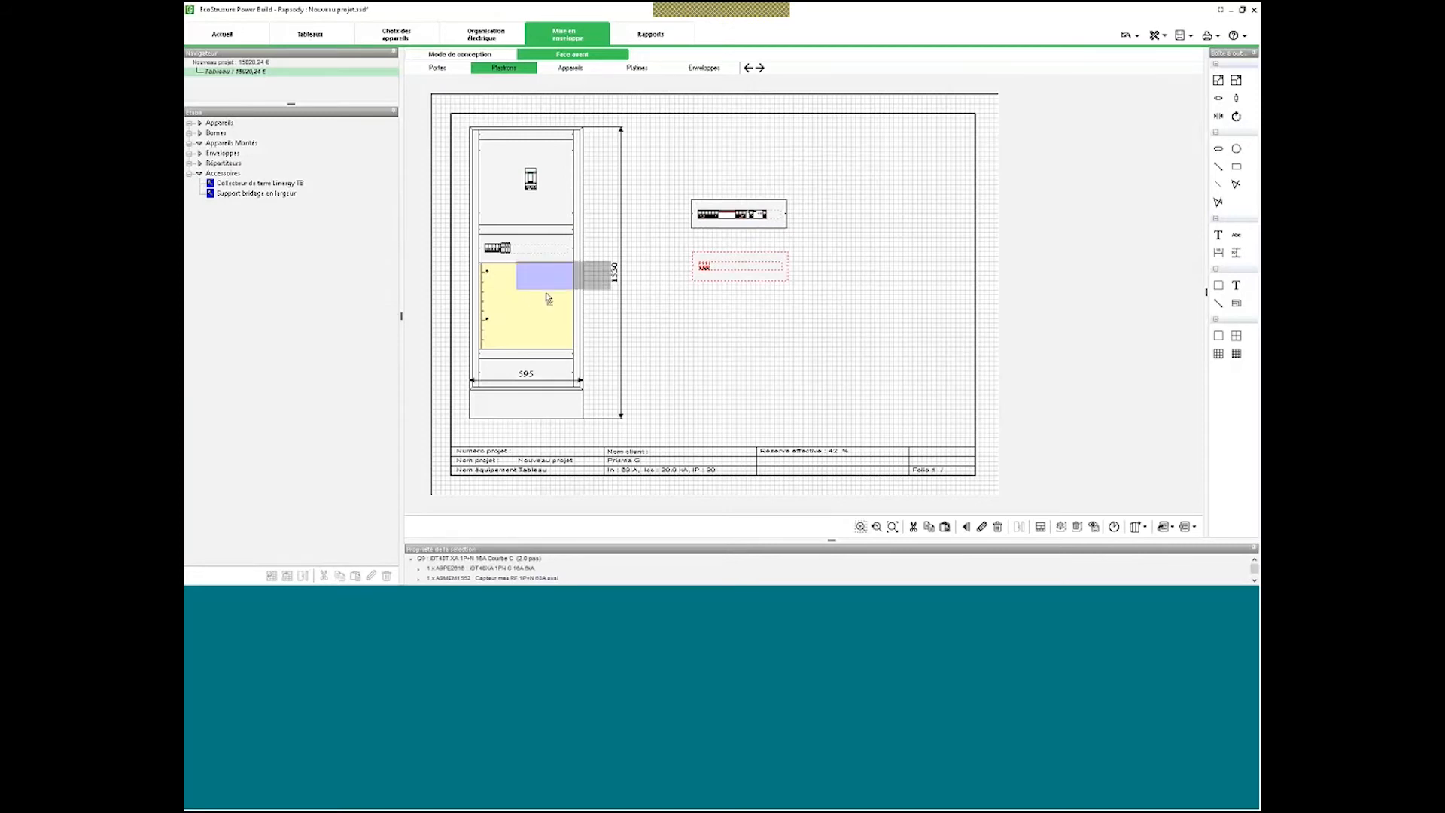
left_click_drag(548, 298, 509, 300)
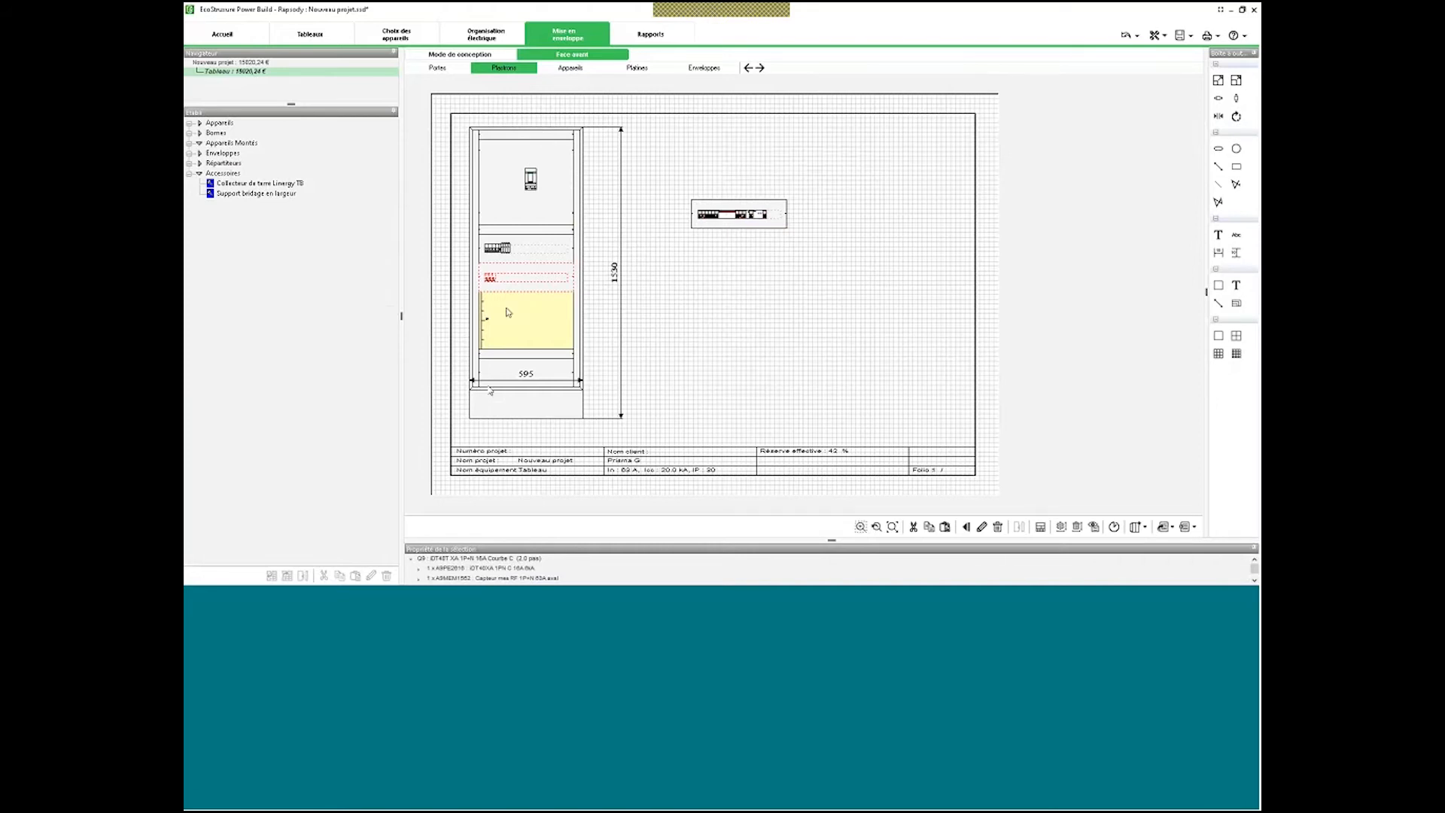
left_click(570, 68)
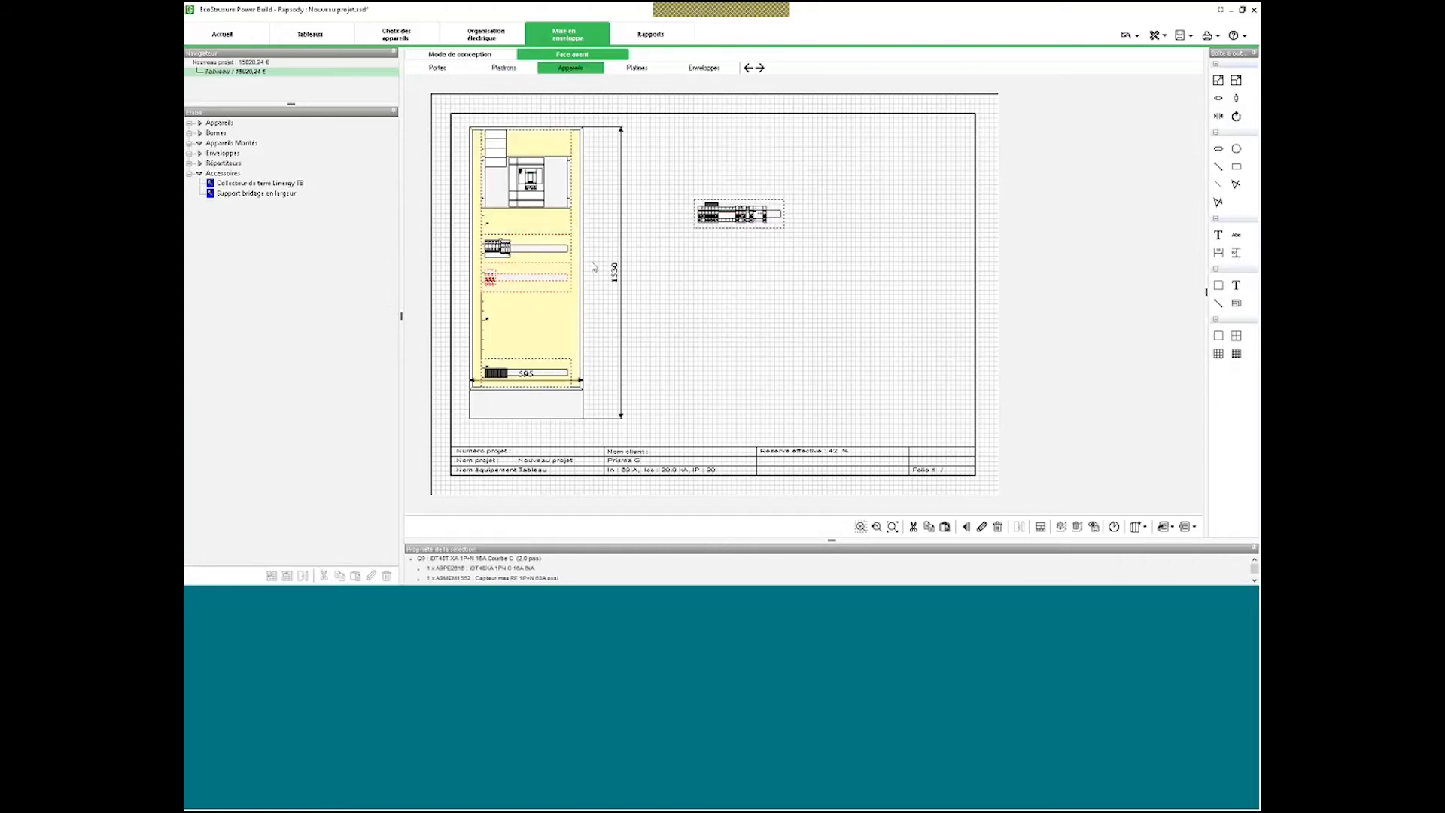
left_click_drag(707, 211, 527, 321)
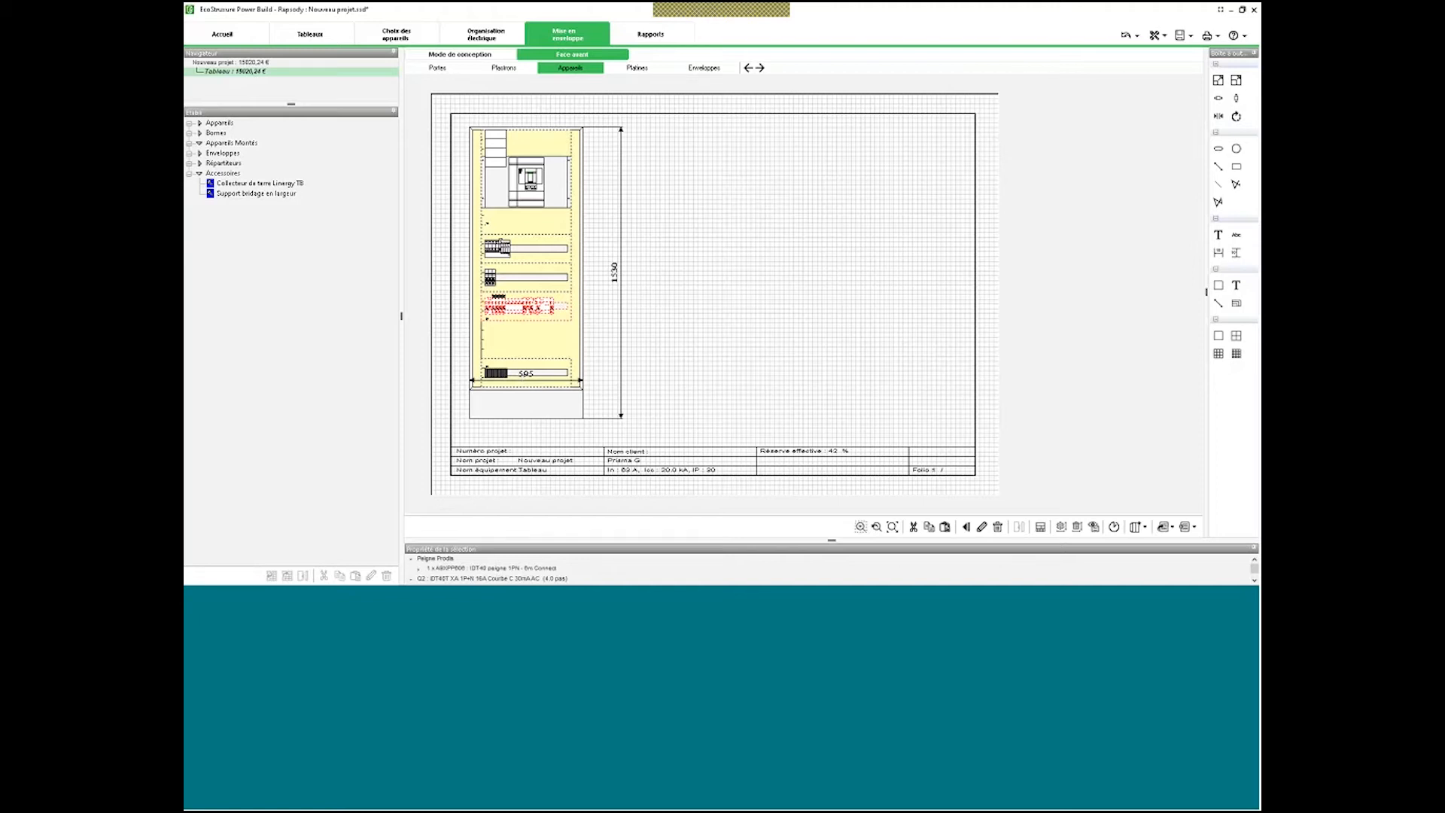
Display the enclosure's front plates (Plastrons) view, and hide the yellow free-space zones and the overall dimensions.
left_click(504, 68)
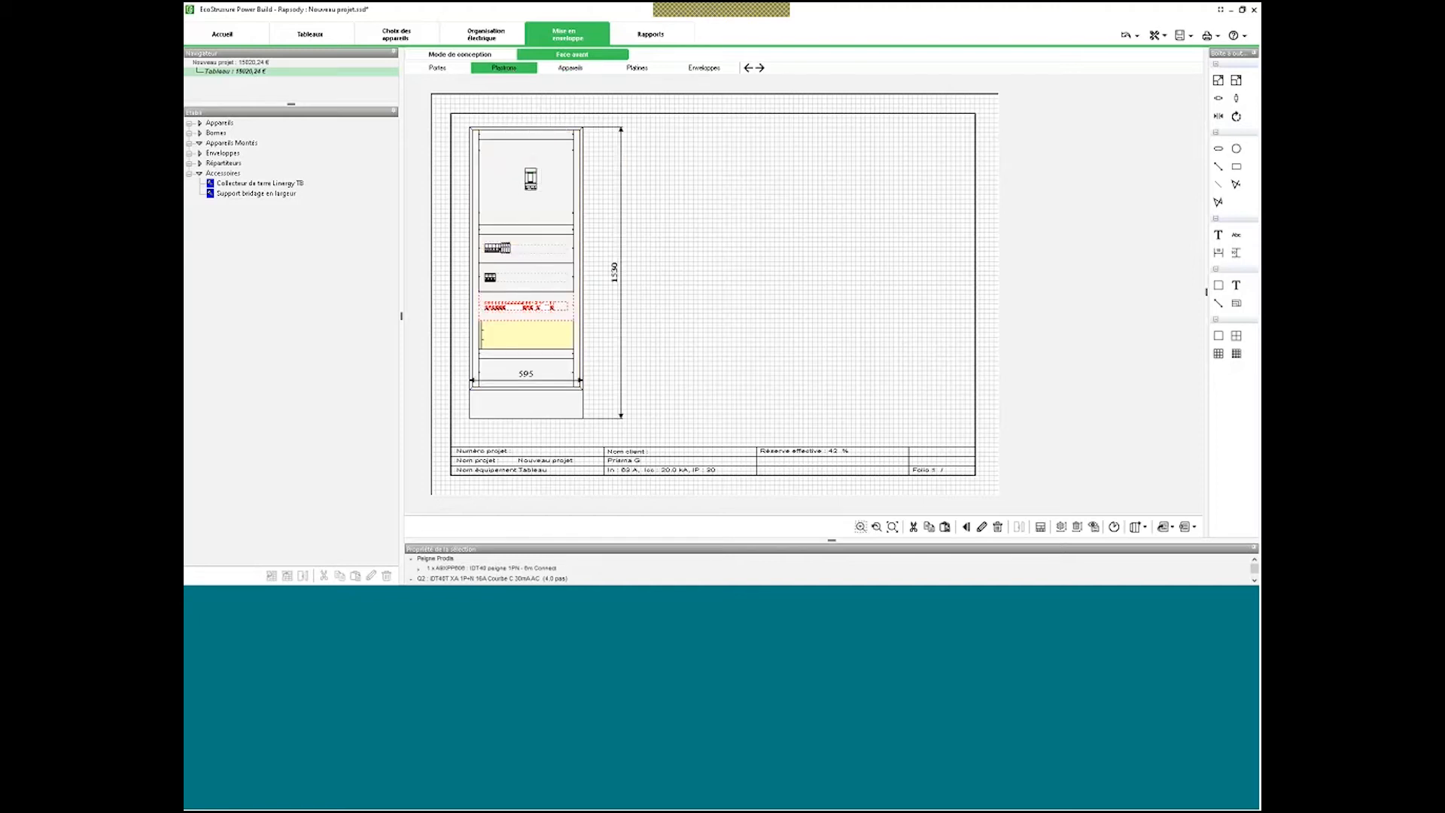
left_click(655, 248)
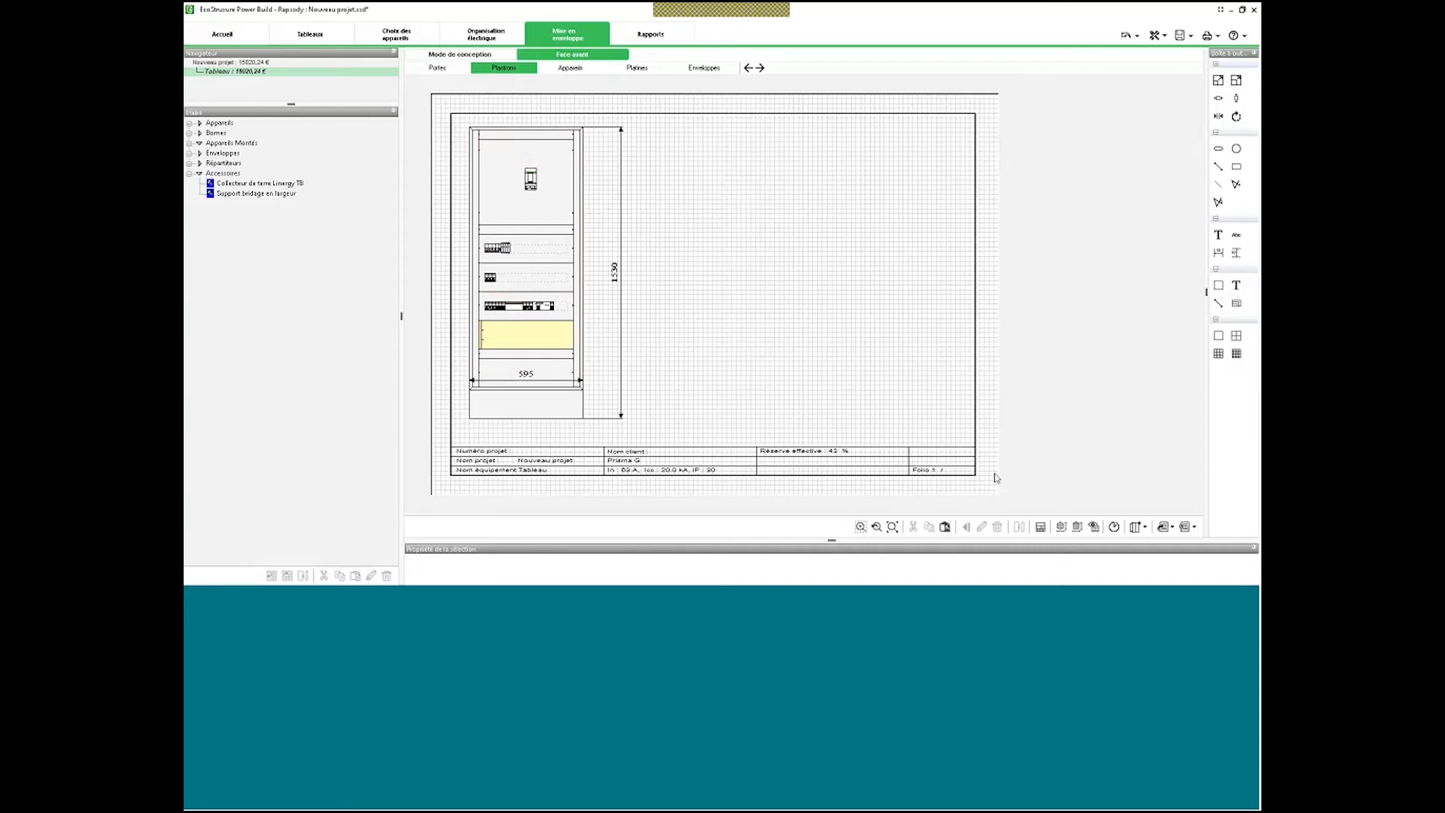
left_click(1044, 526)
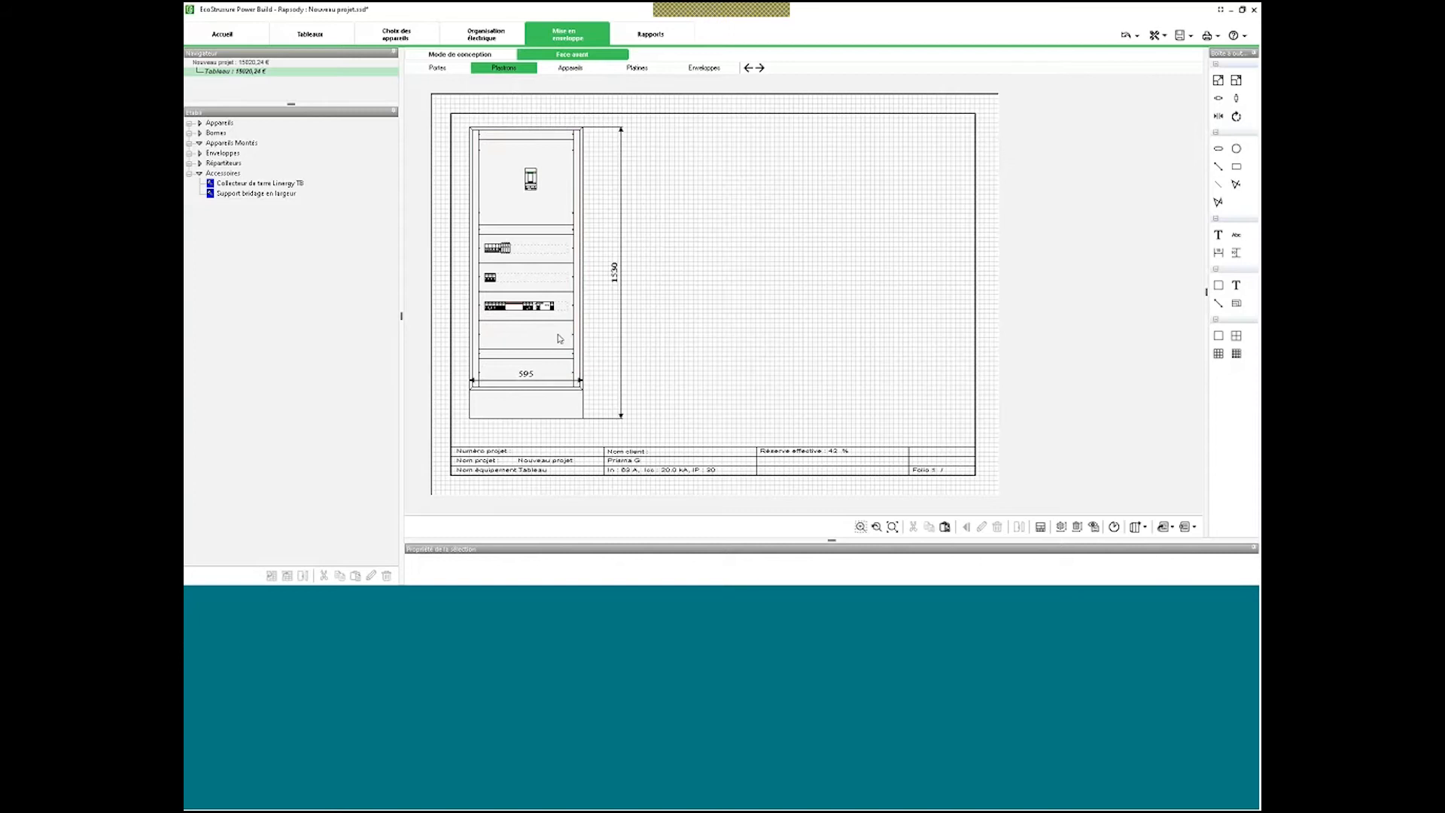
left_click(1076, 527)
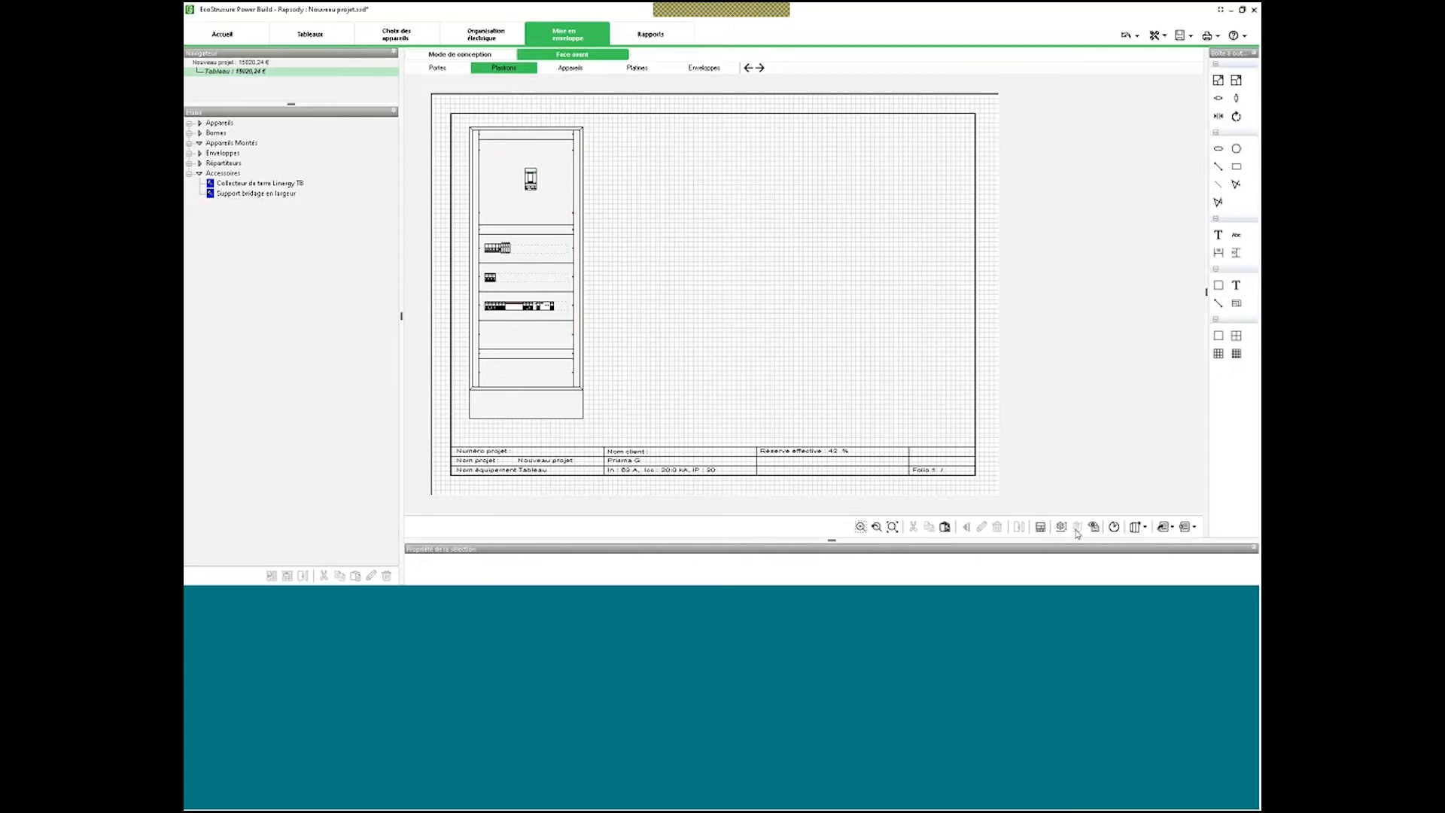
Show the device labels on the front plates, inspect the modular rows up close, and hide the labels again.
left_click(1093, 528)
left_click(861, 526)
left_click_drag(458, 200, 586, 292)
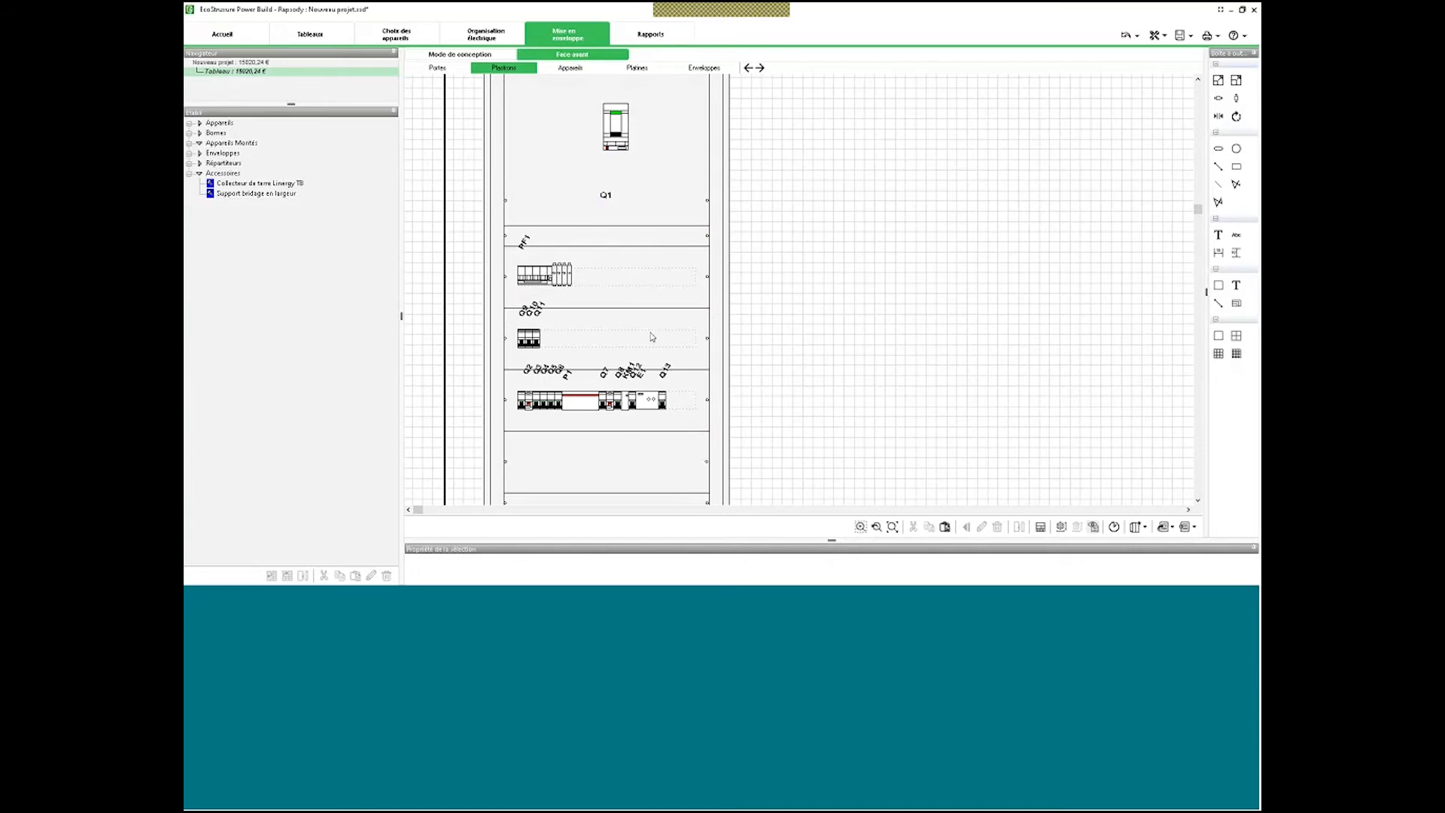
left_click(1093, 526)
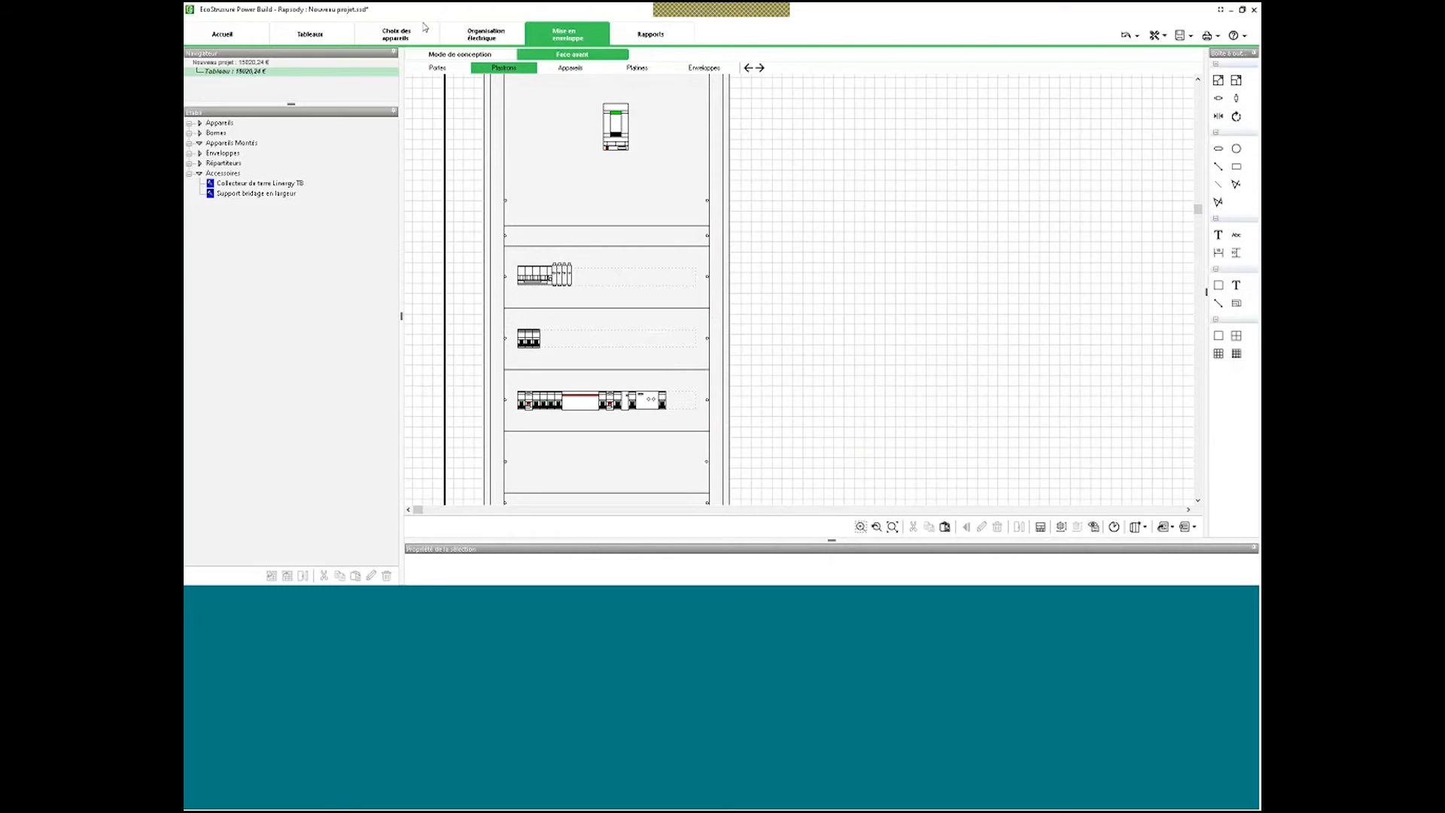
In the switchboard's device list, try to delete the calculated INV-NS400 plate group with its front plates and terminal covers.
left_click(397, 35)
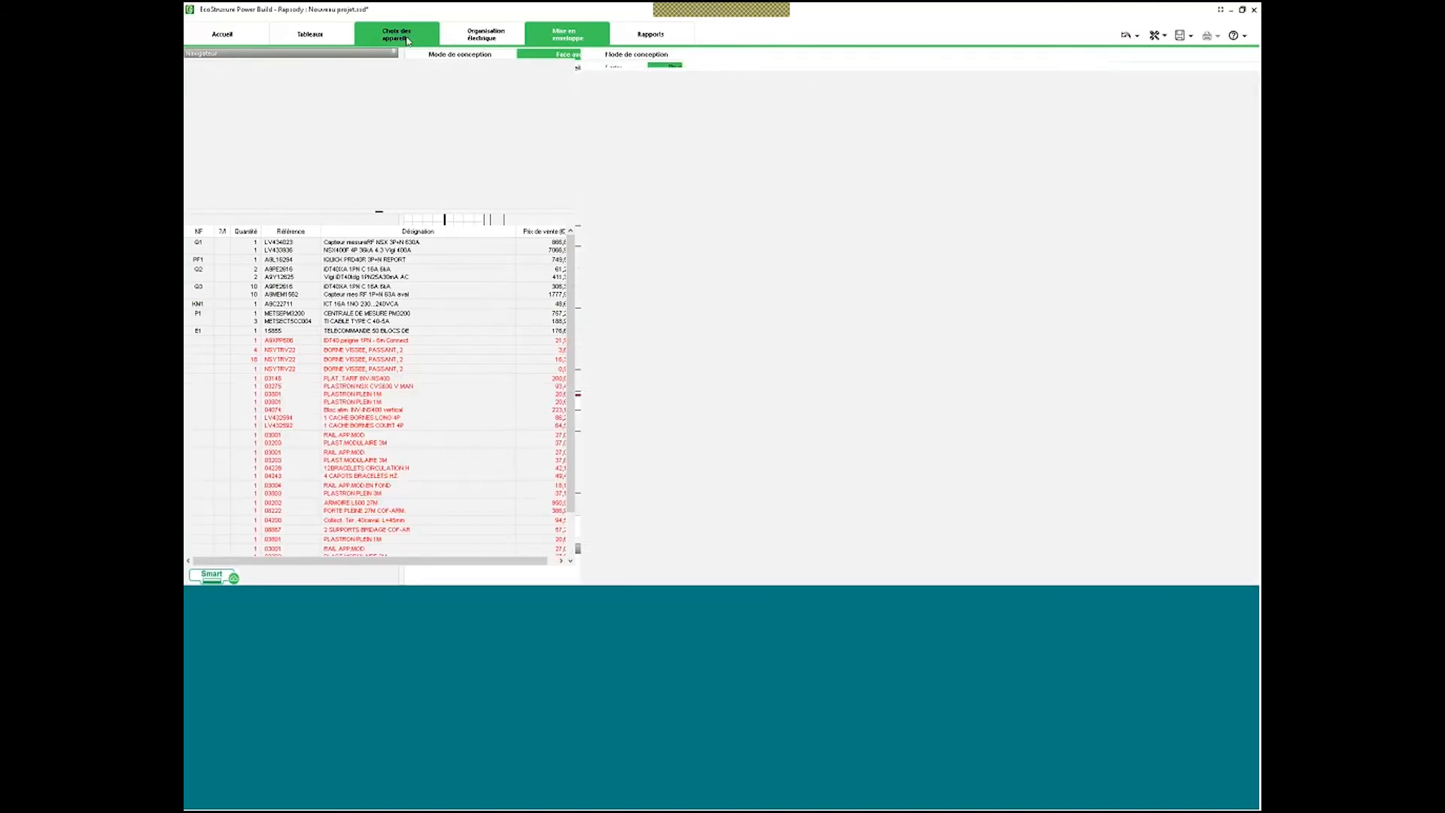
scroll(487, 486, "down", 1)
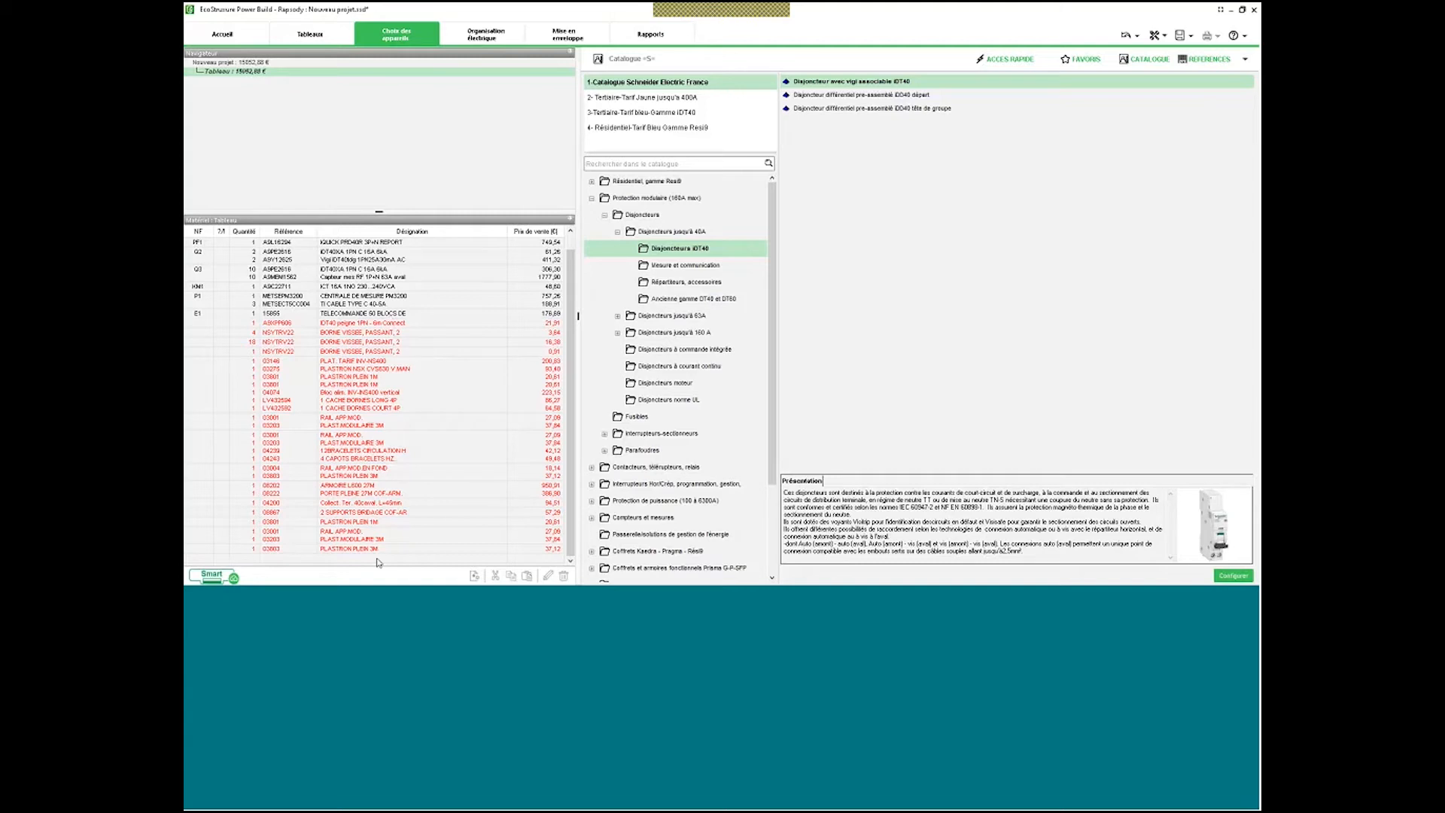
left_click(359, 392)
key("Delete")
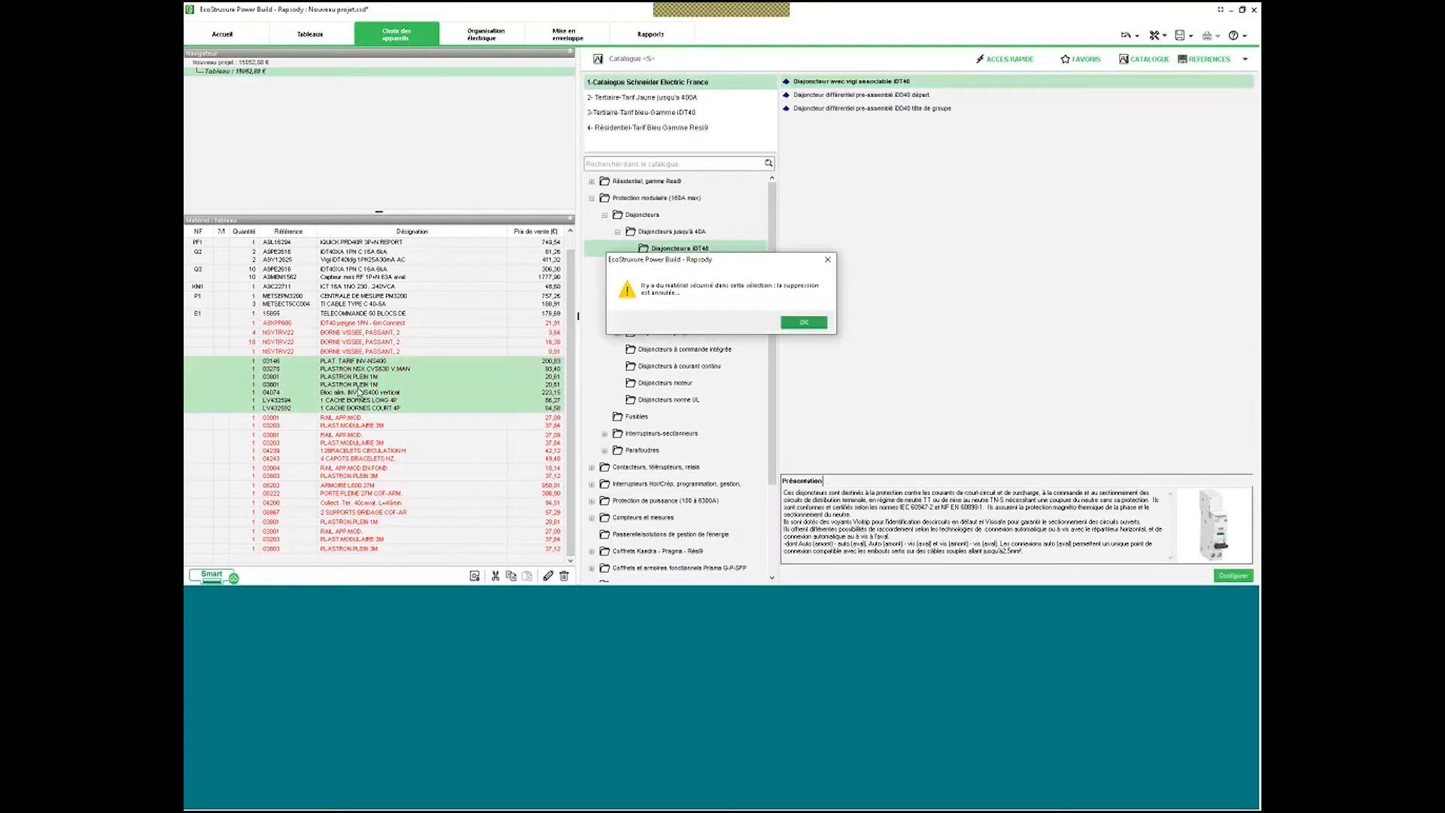
key("Return")
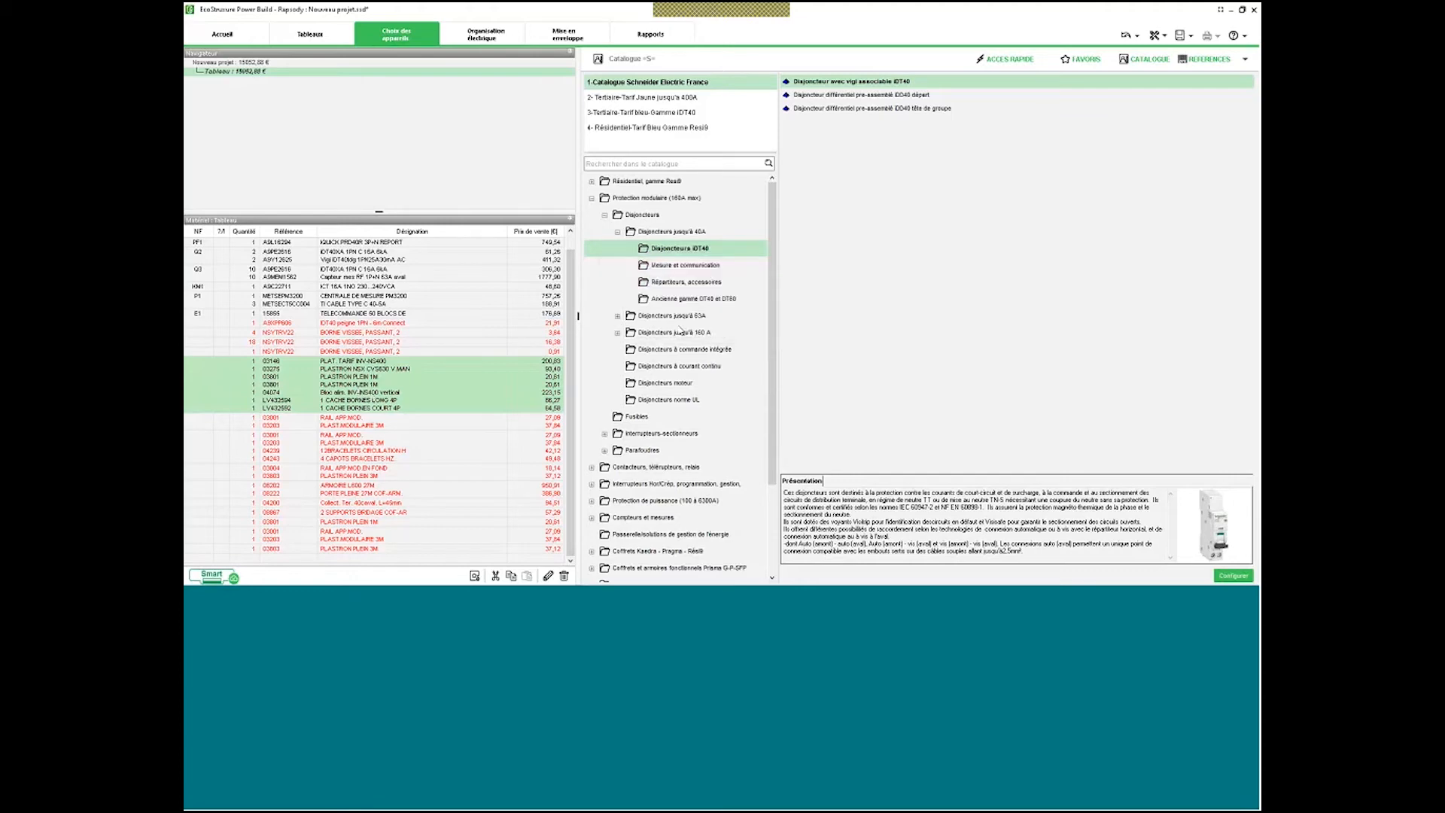
left_click(374, 277)
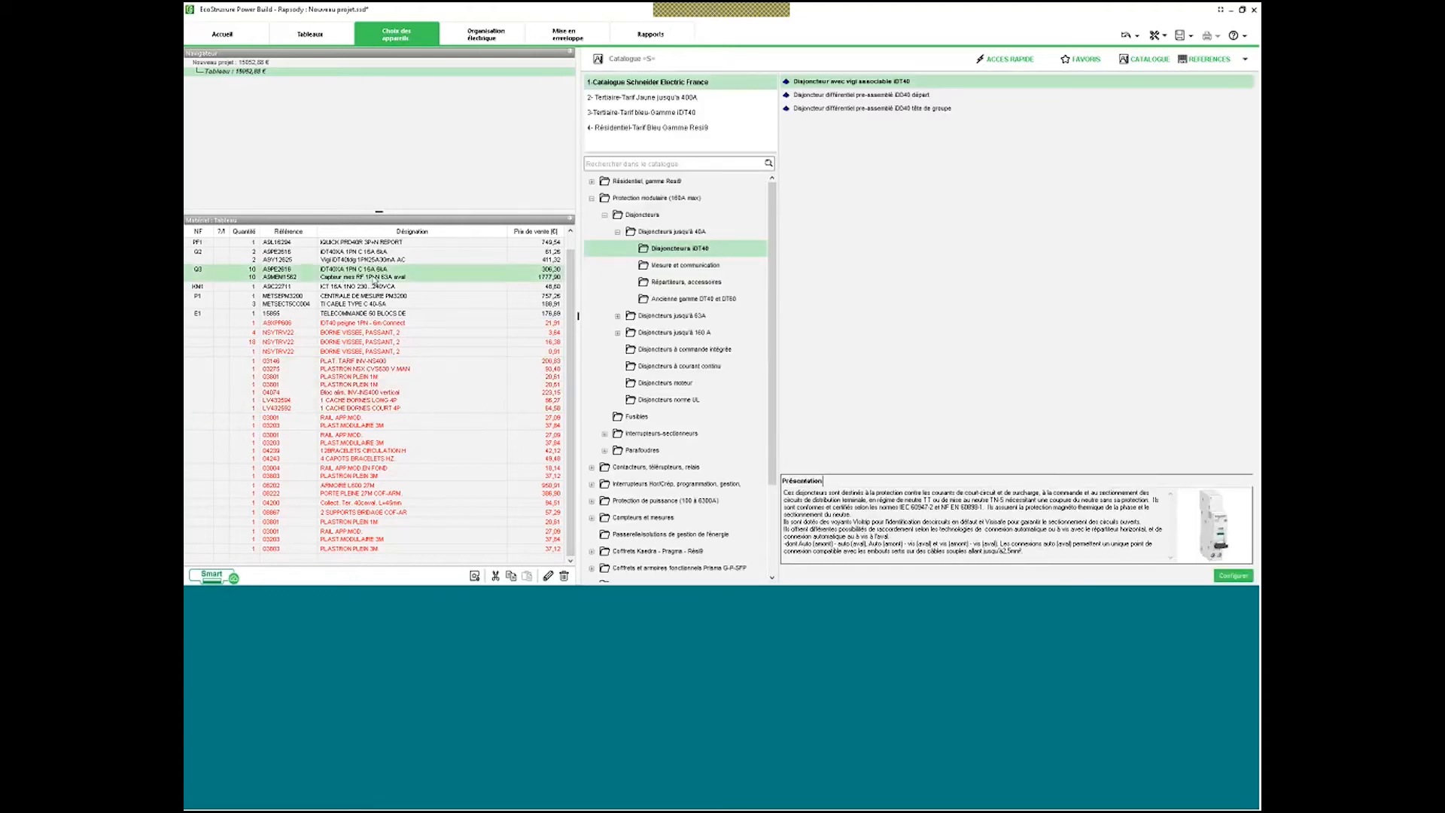
left_click(382, 402)
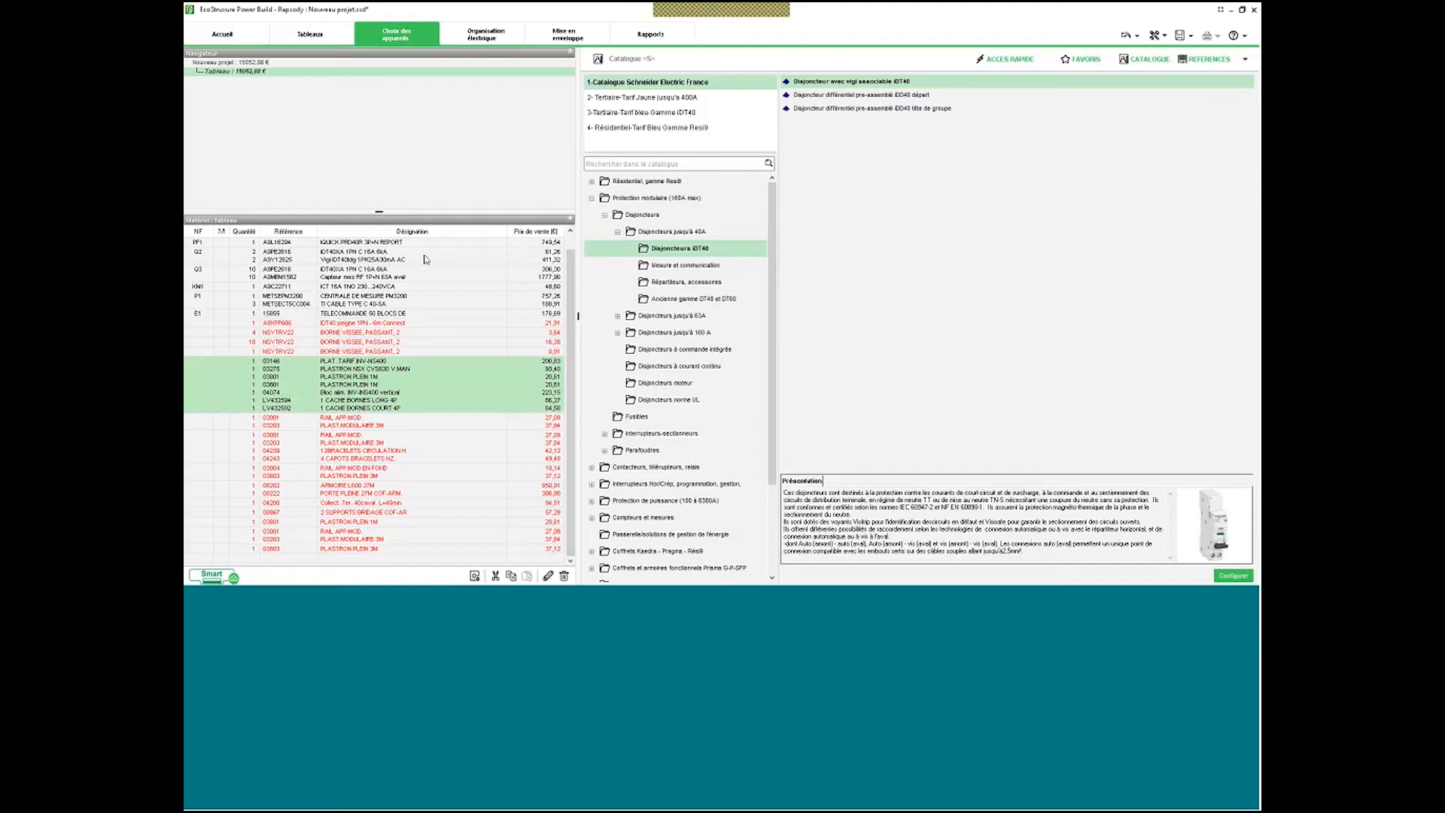
Return to the enclosure front view and review the configuration options of the terminal block unit at its base.
left_click(577, 38)
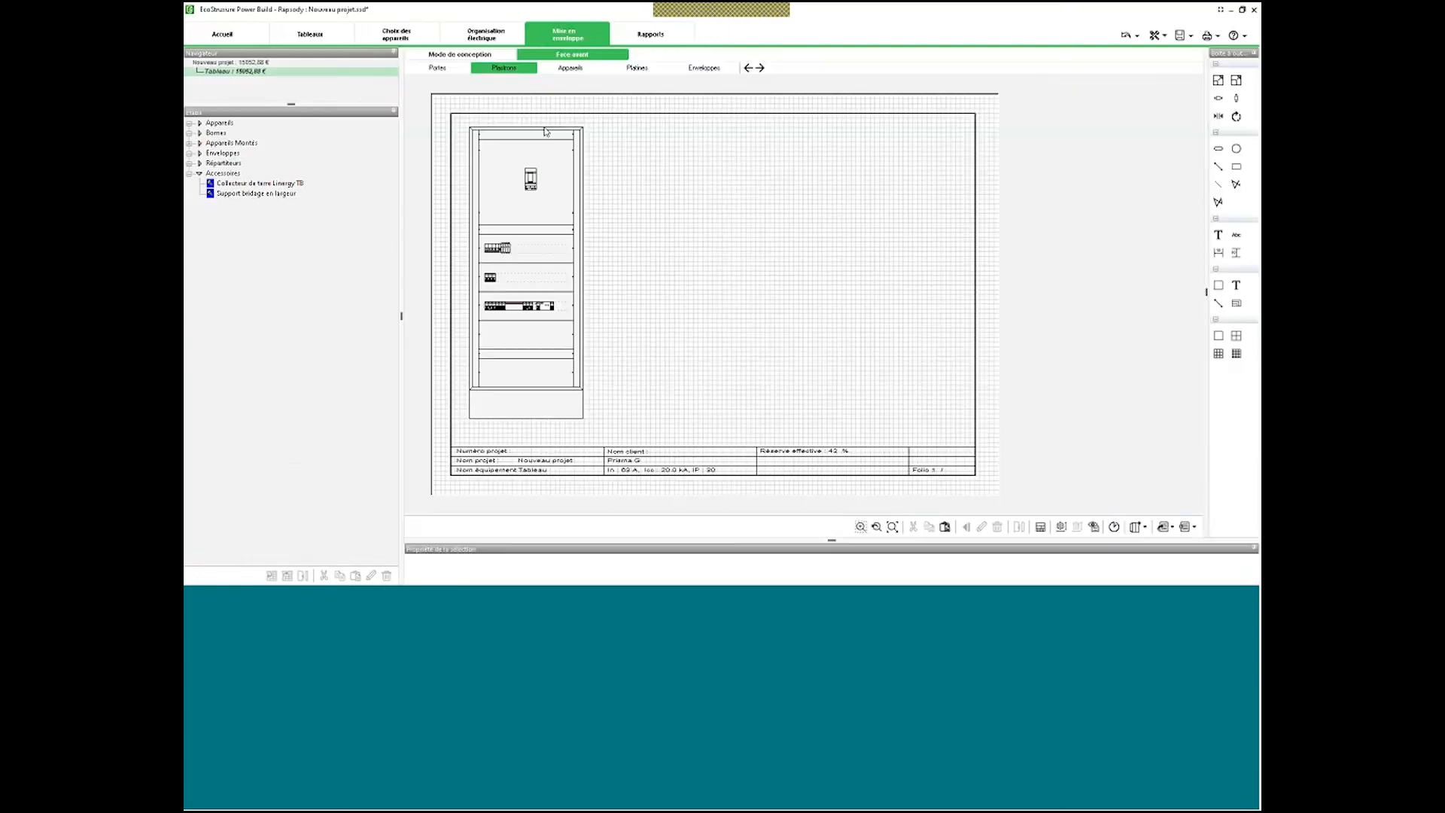
left_click(460, 54)
right_click(584, 295)
left_click(526, 393)
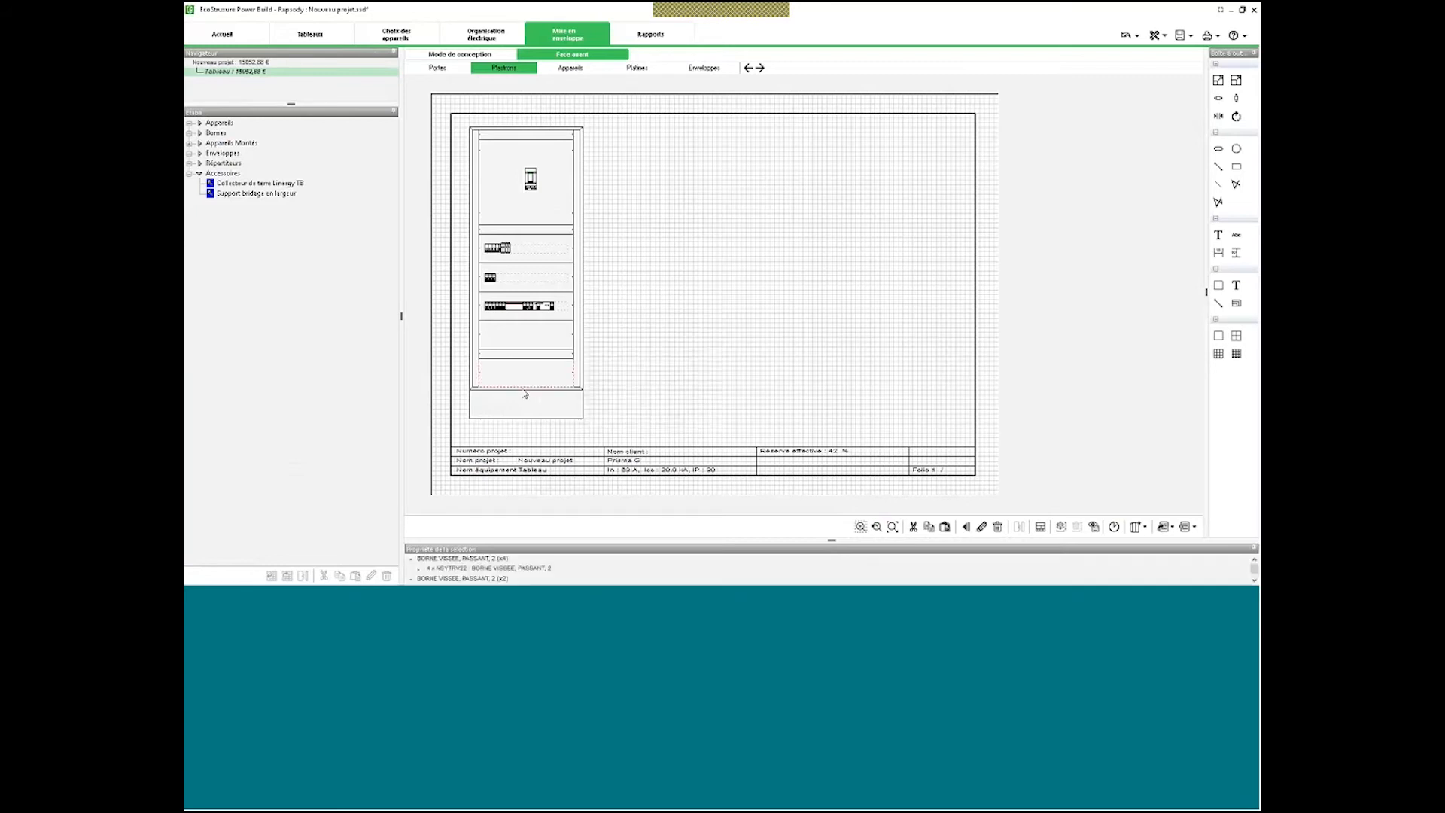
right_click(525, 394)
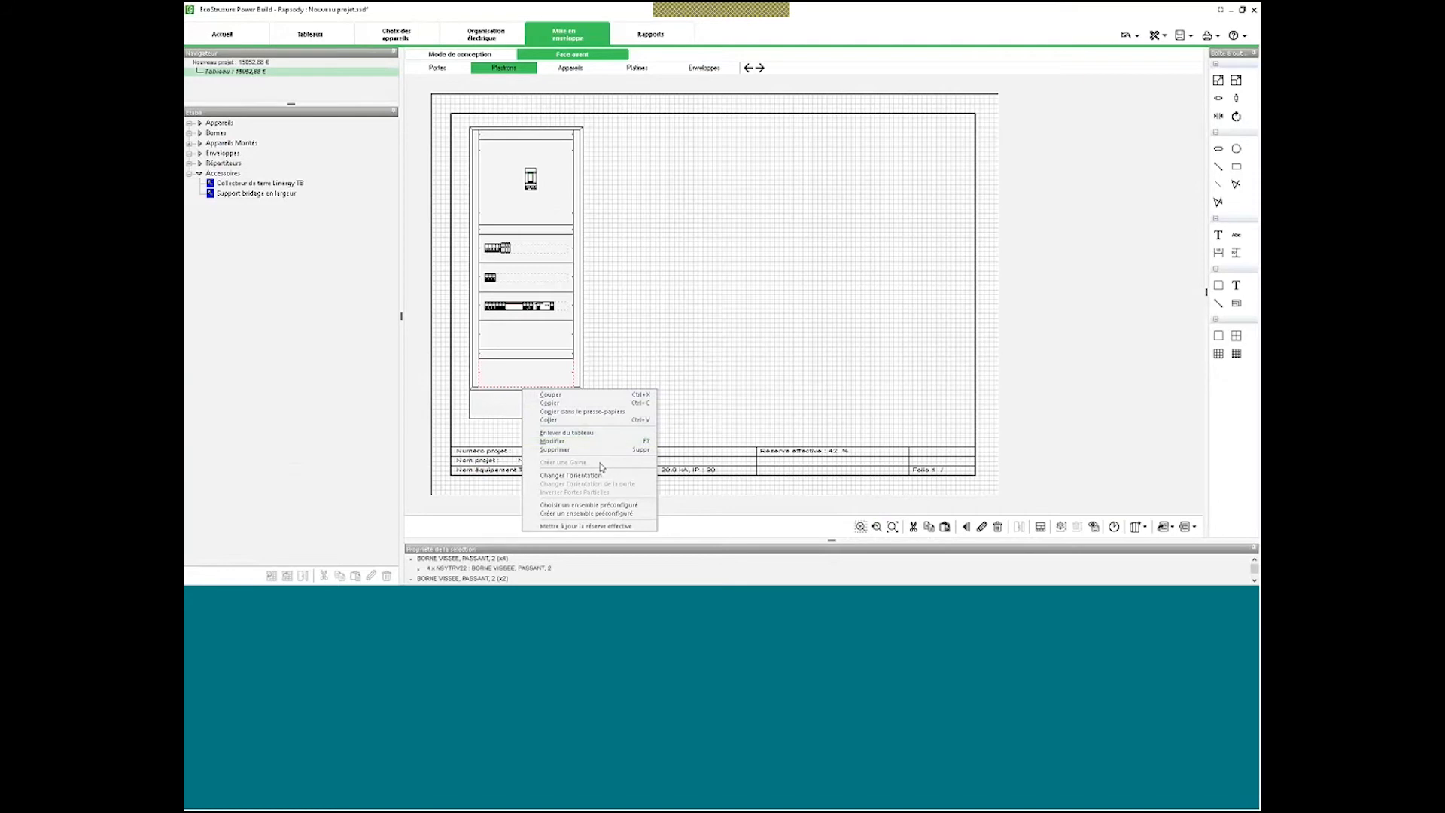
left_click(591, 441)
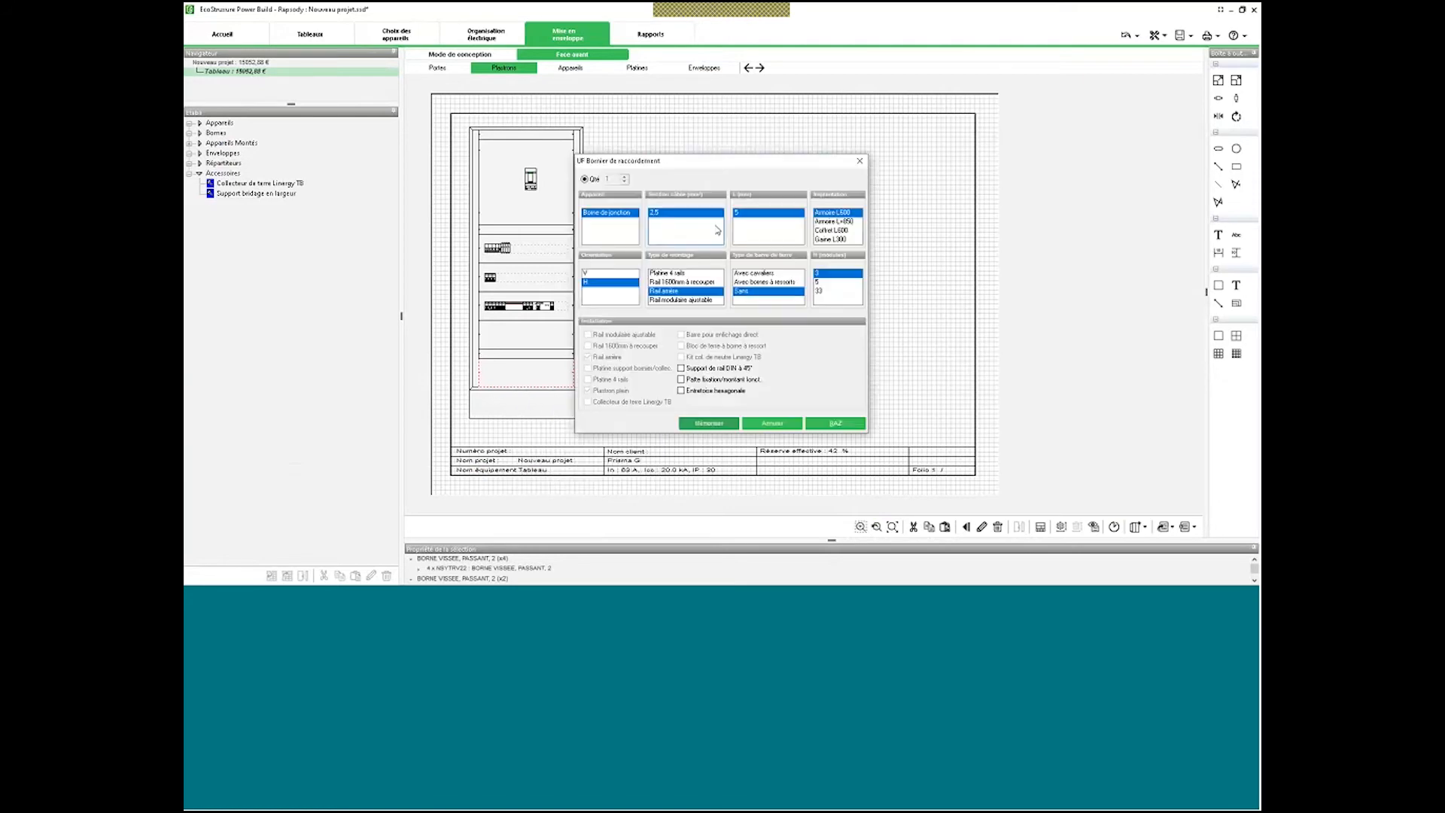
left_click(708, 423)
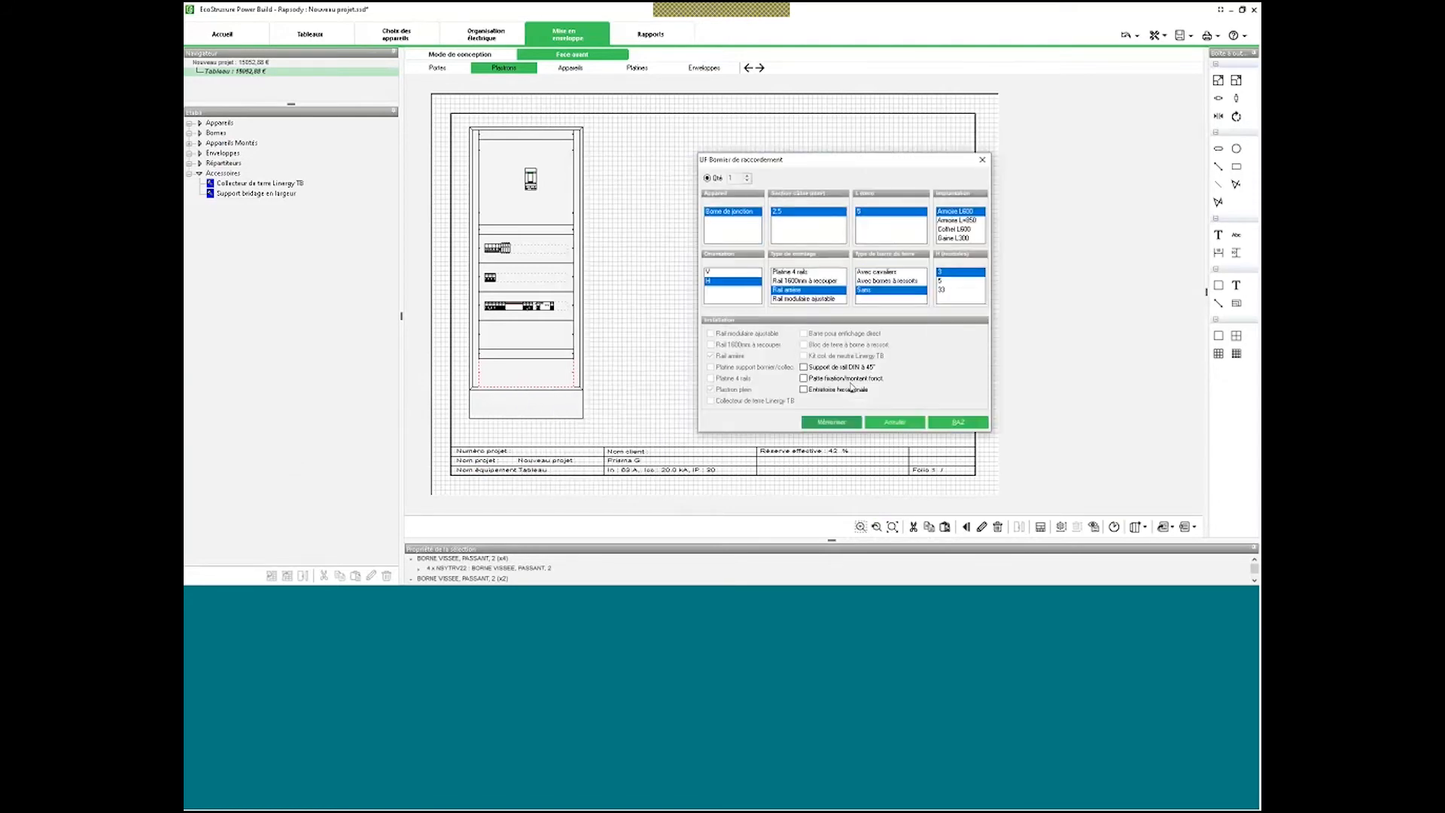
Review the enclosure's size, IP and accessory options, and leave its configuration without changes.
right_click(573, 413)
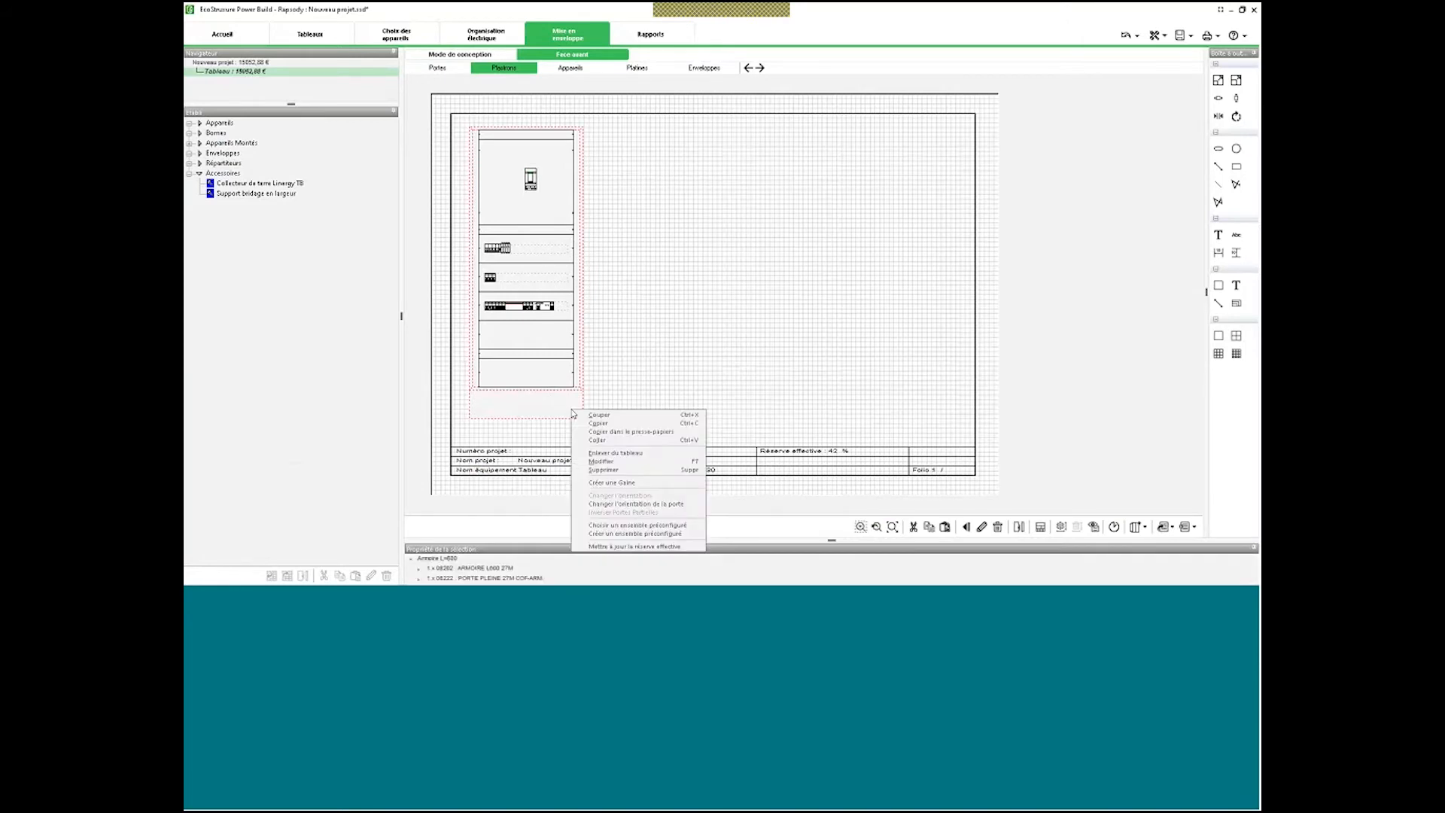
left_click(626, 460)
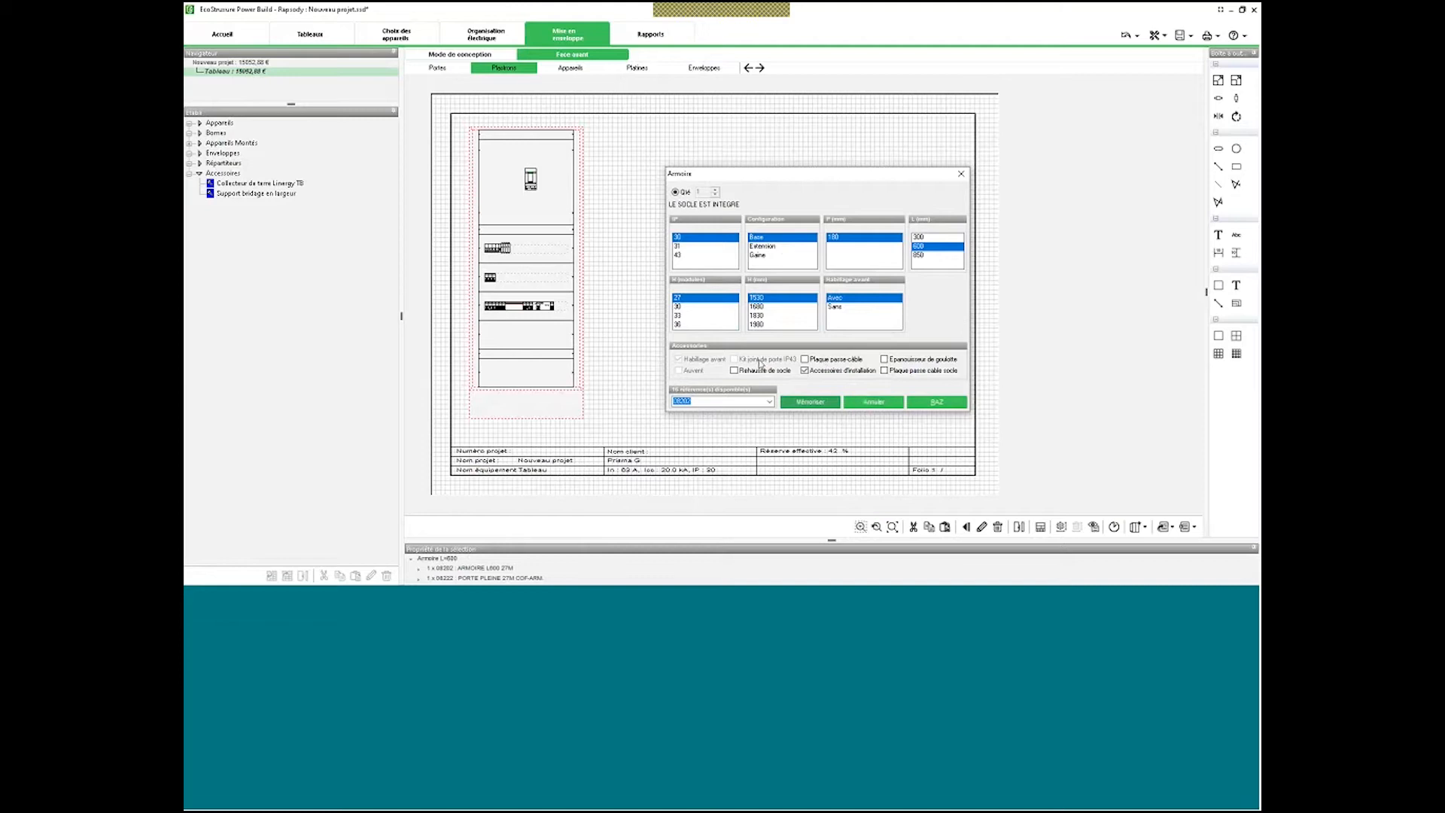
left_click(876, 408)
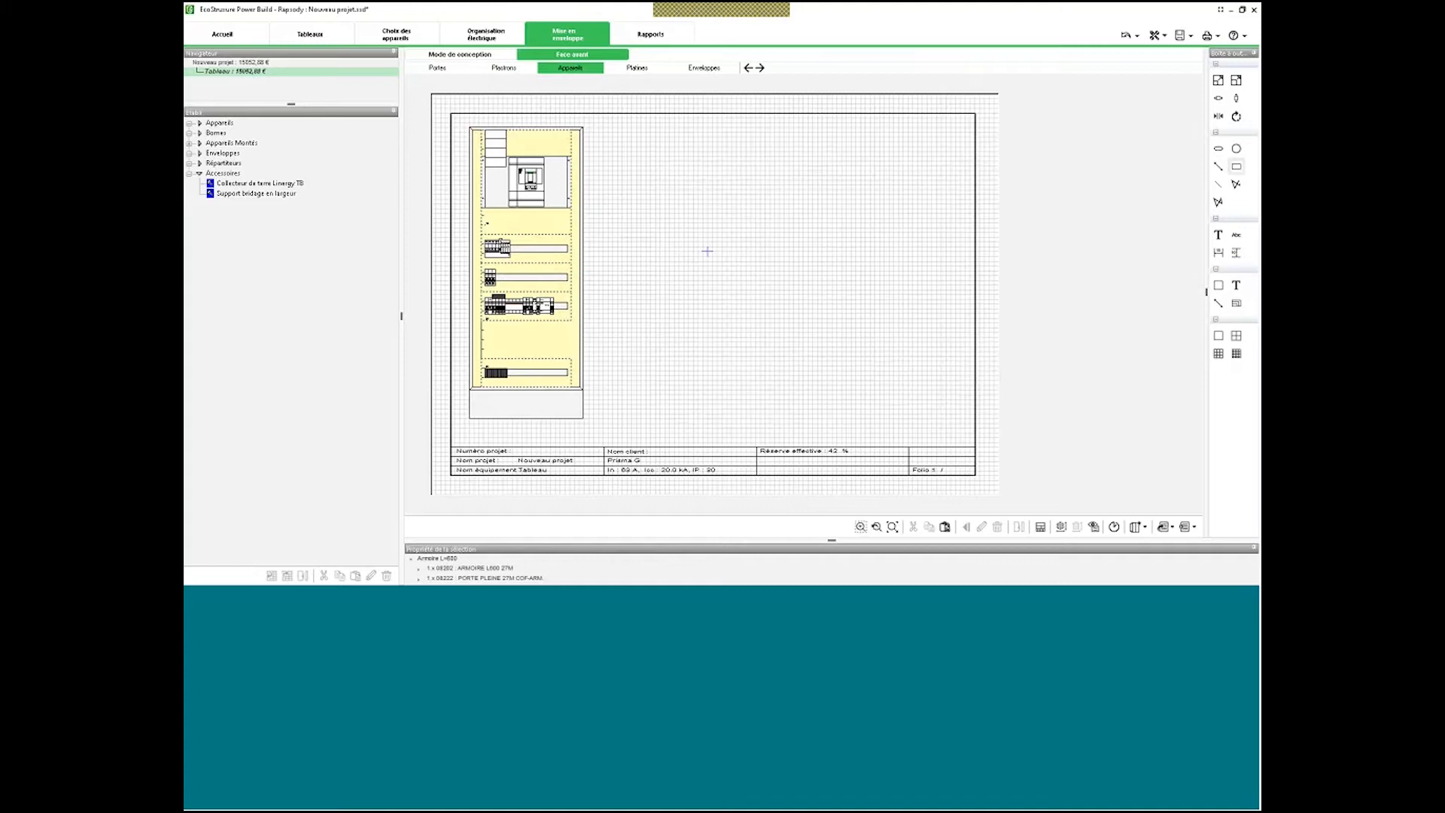
In the devices (Appareils) view, draw a rectangle over the free part of the upper modular row and place the text "exemple" in it.
left_click_drag(517, 237, 574, 256)
left_click(1218, 235)
left_click(729, 219)
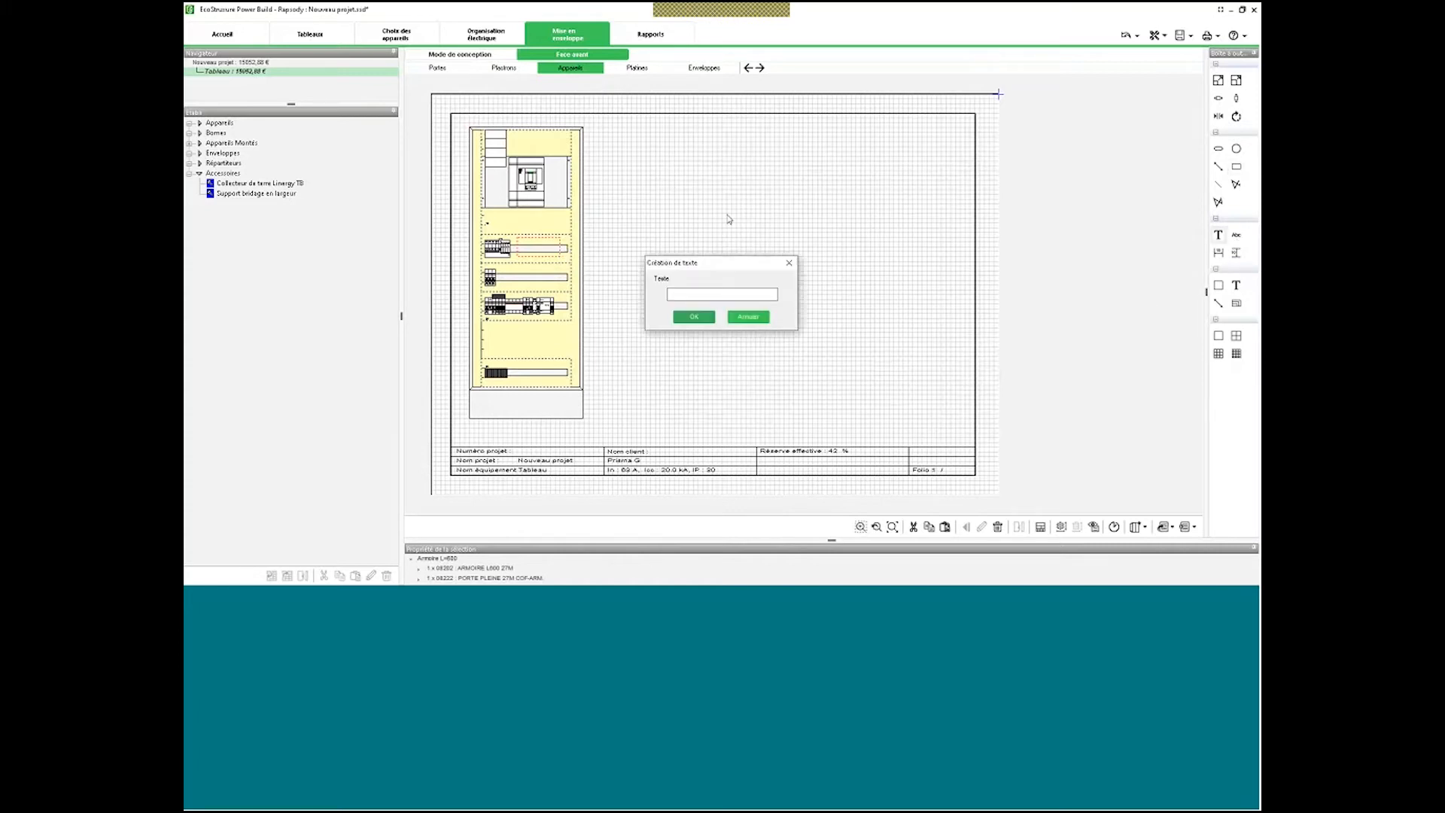
left_click(738, 294)
type("exemple")
left_click(706, 318)
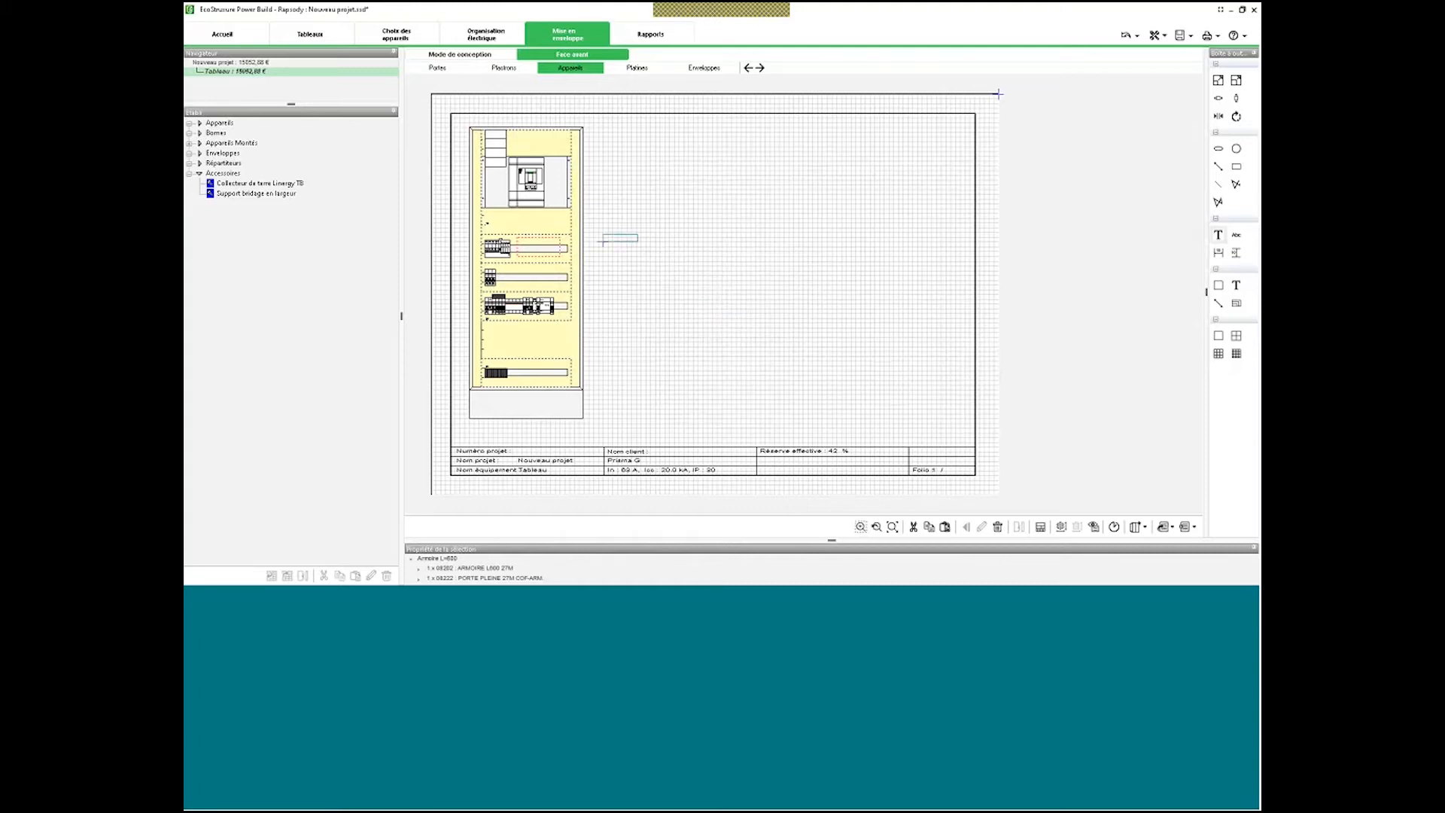
left_click(539, 247)
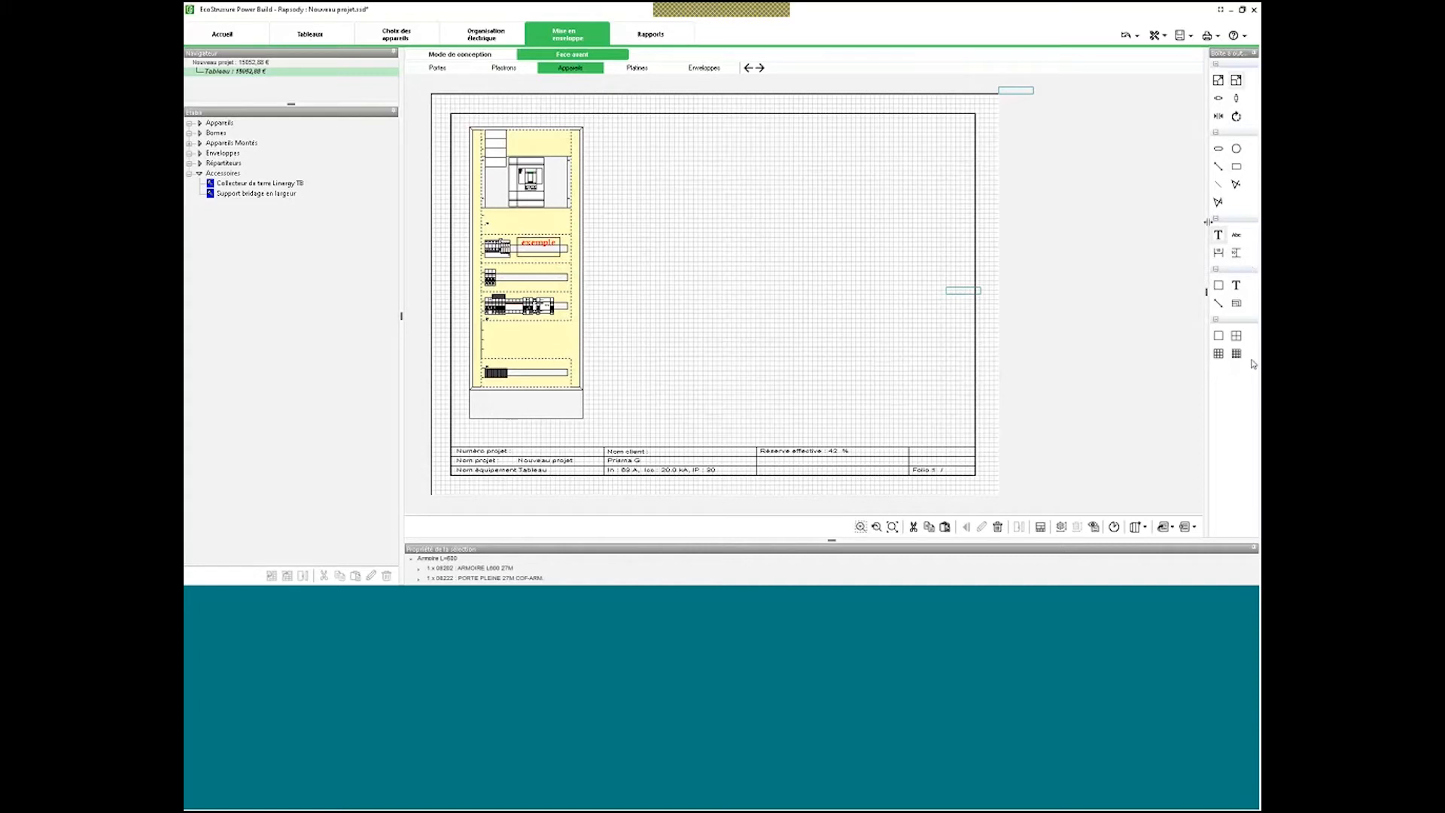
Widen the drawing toolbox and display the enclosure's doors (Portes) view.
left_click_drag(1204, 289, 1159, 287)
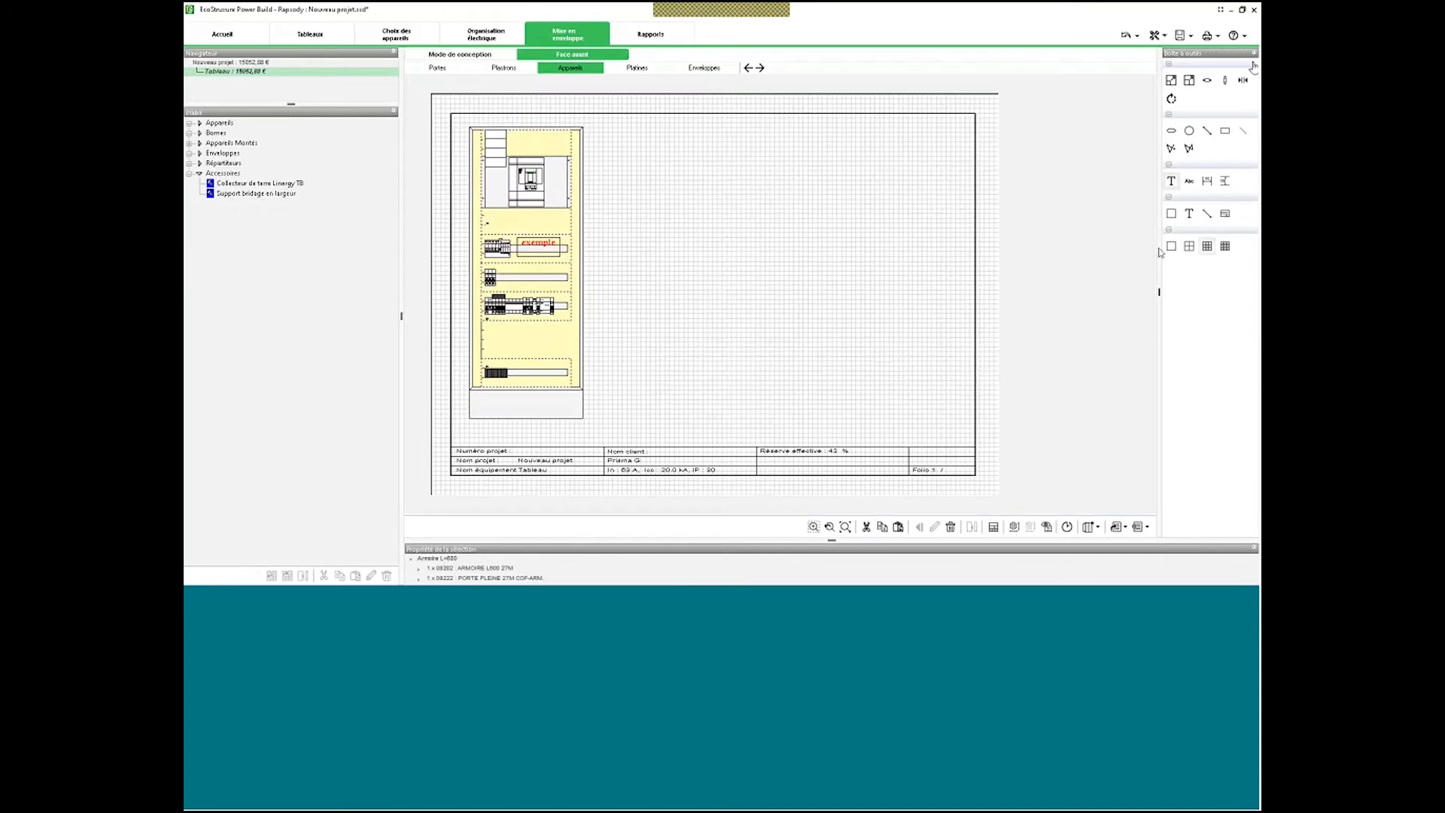
left_click(438, 68)
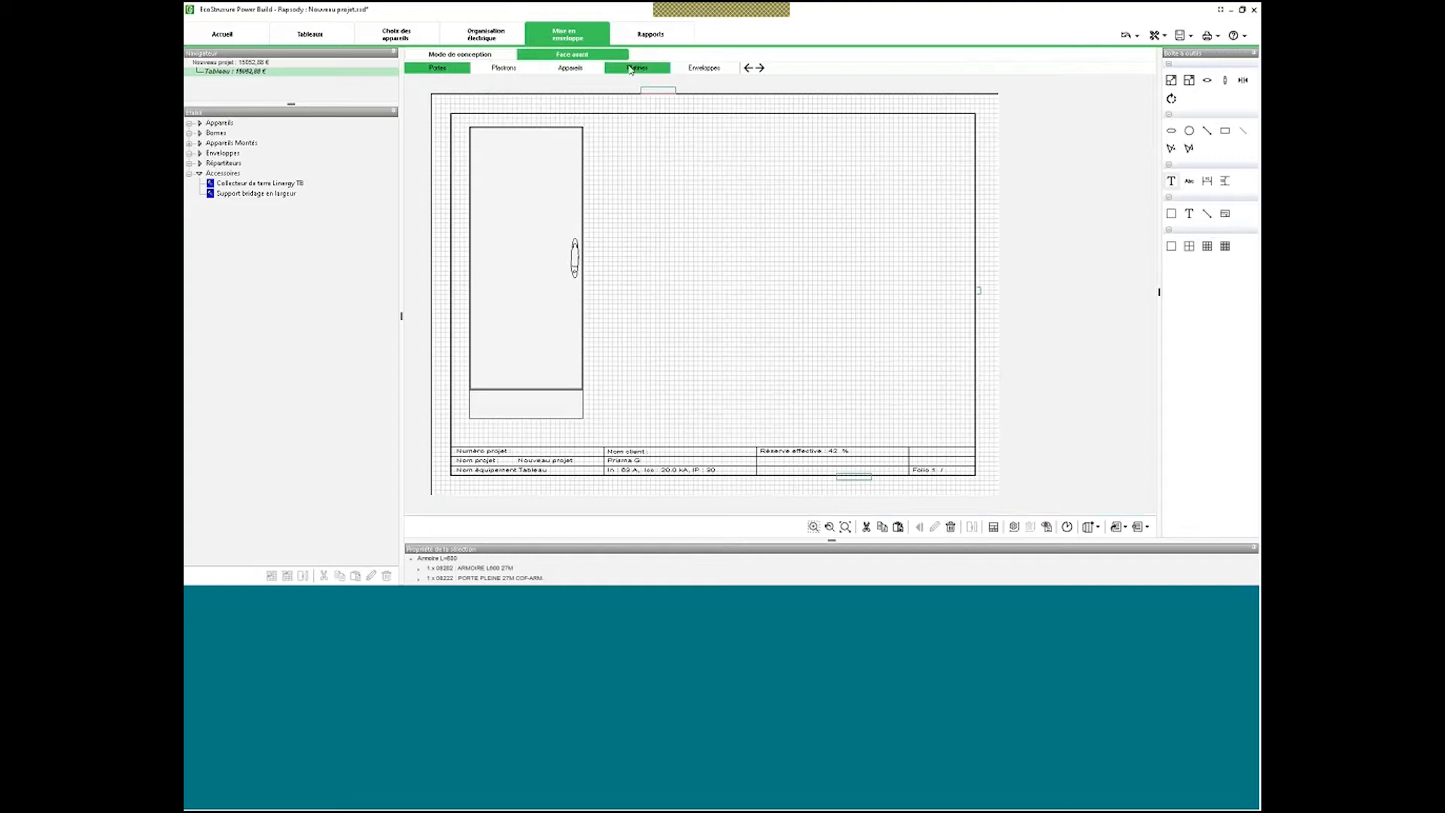
Open the reports and review the project information, the list of references and the costing table.
left_click(649, 34)
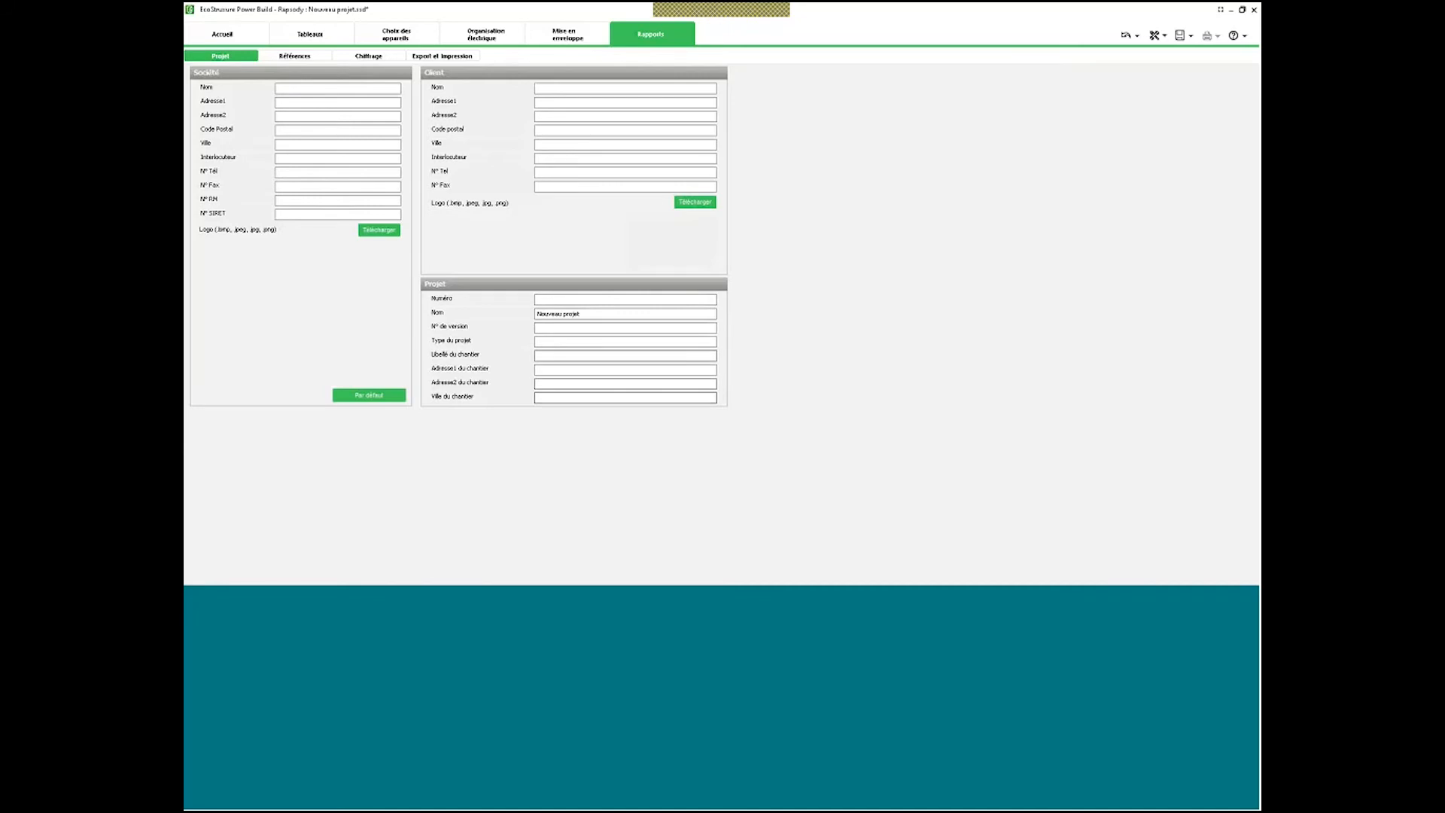
left_click(296, 55)
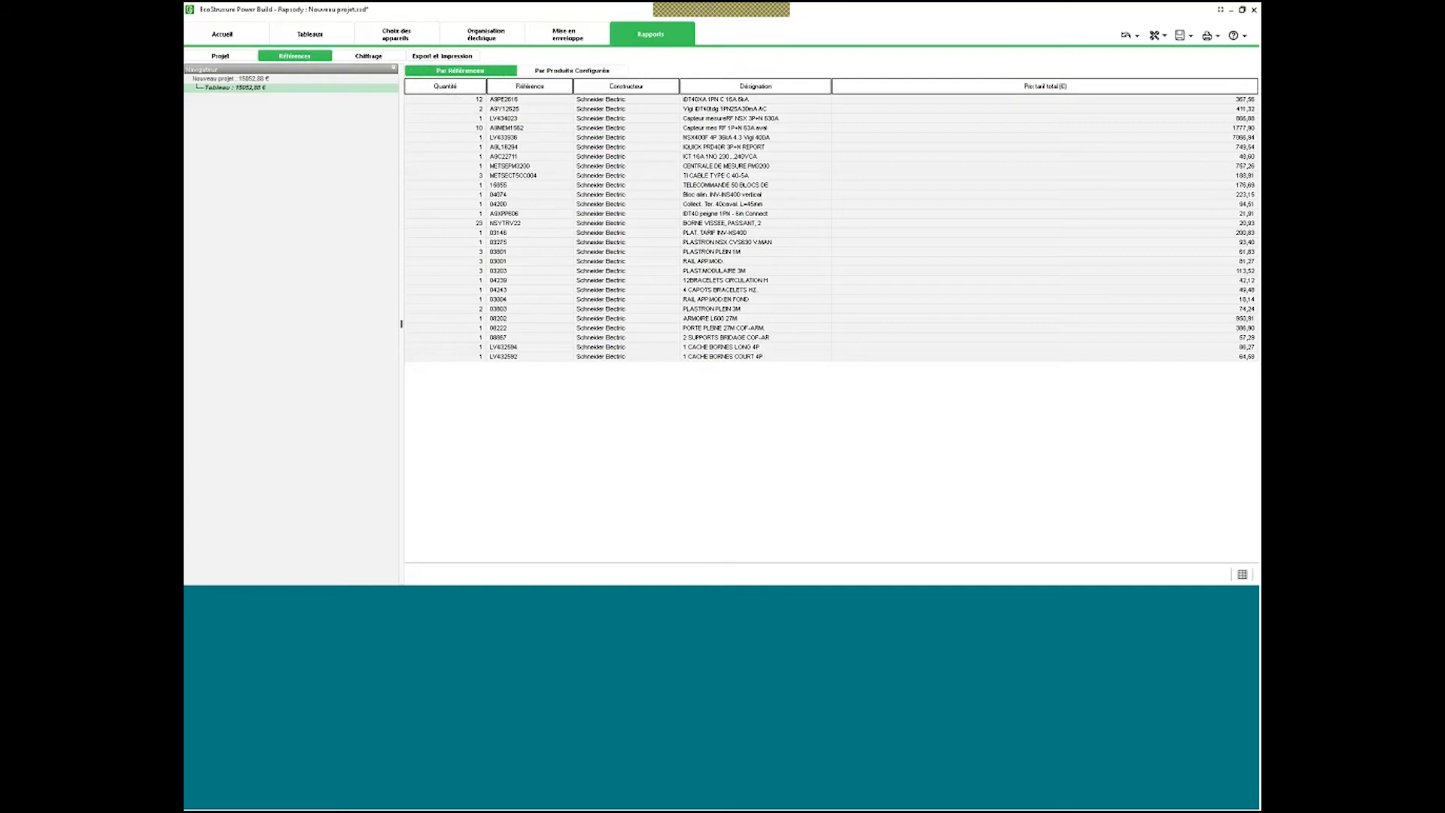
left_click(380, 57)
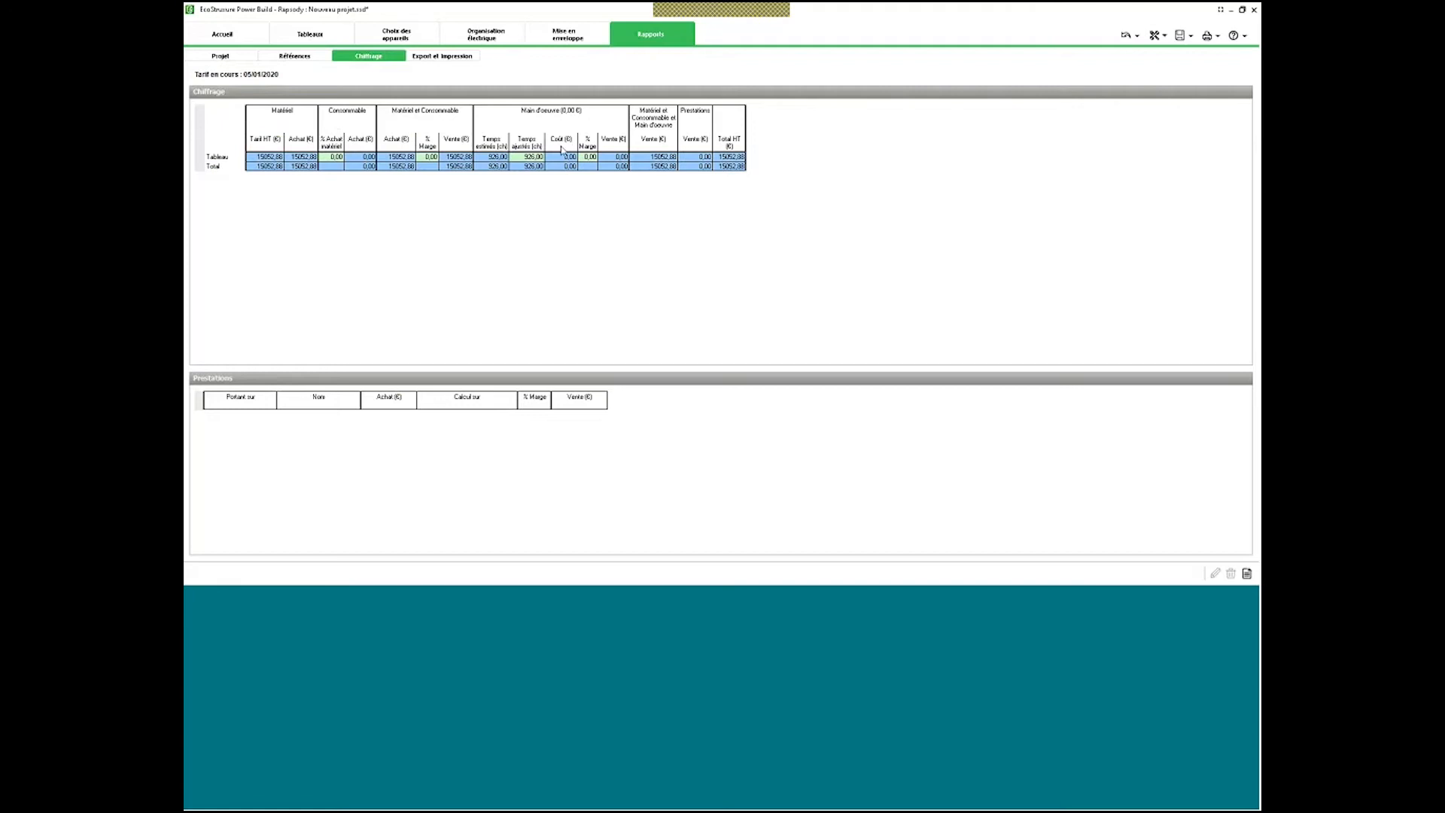
Exclude Prix tarif unitaire, Nom Fonctionnel, Référence interne, Prix unitaire vente, Code Famille and Constructeur from the text file export columns.
left_click(451, 57)
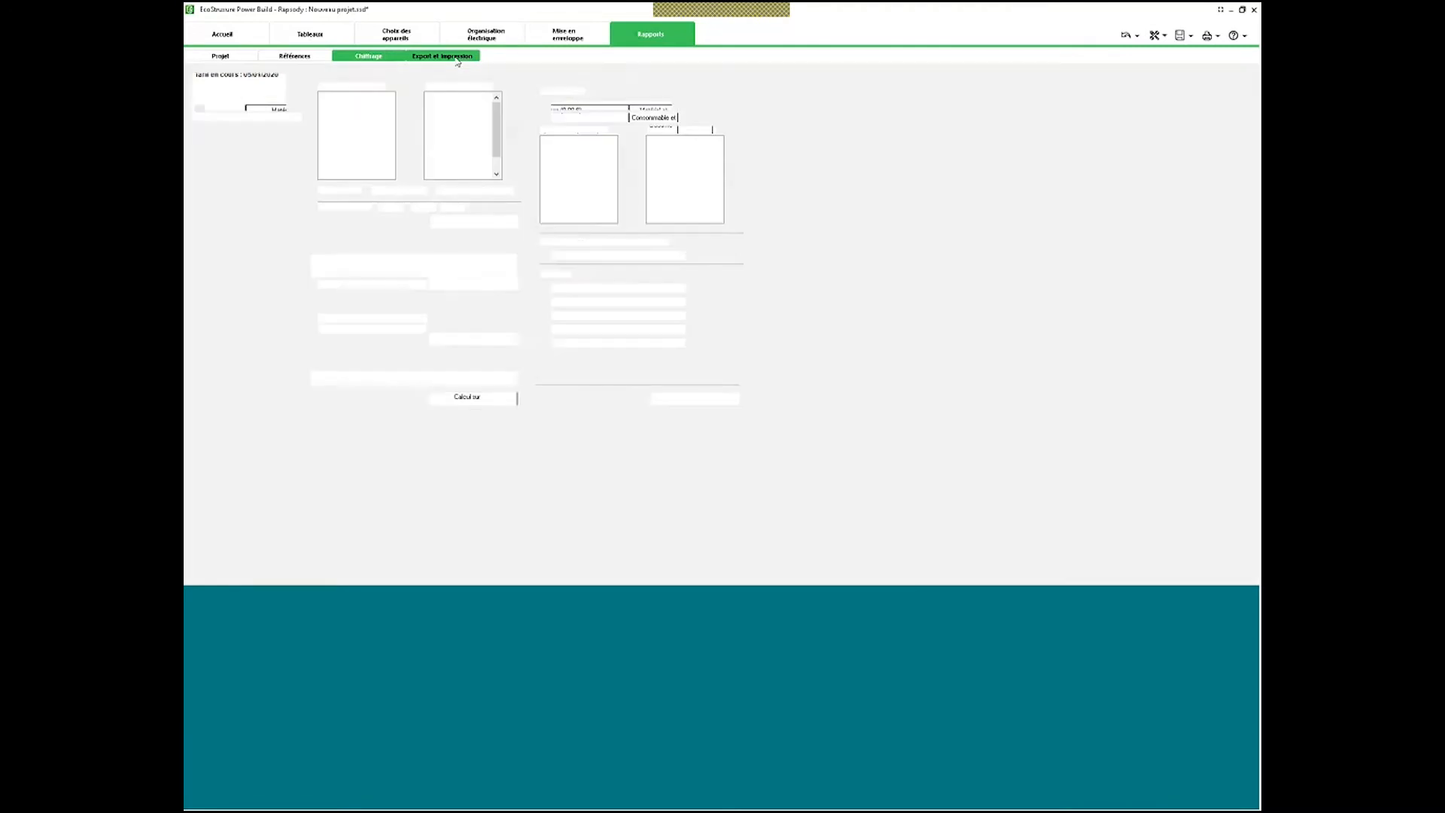
left_click(451, 97)
left_click(410, 137)
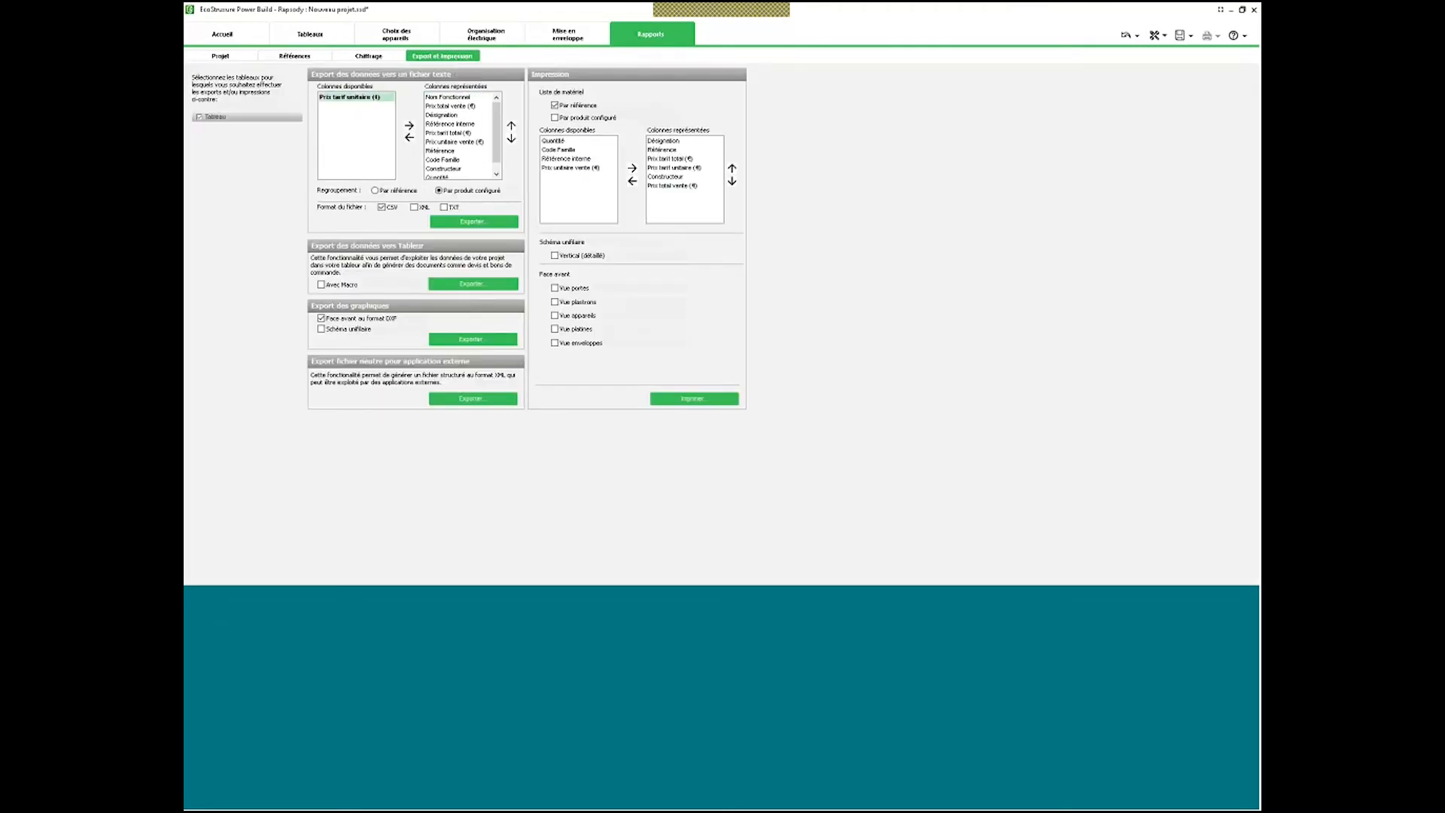
double_click(452, 97)
double_click(451, 115)
left_click(443, 124)
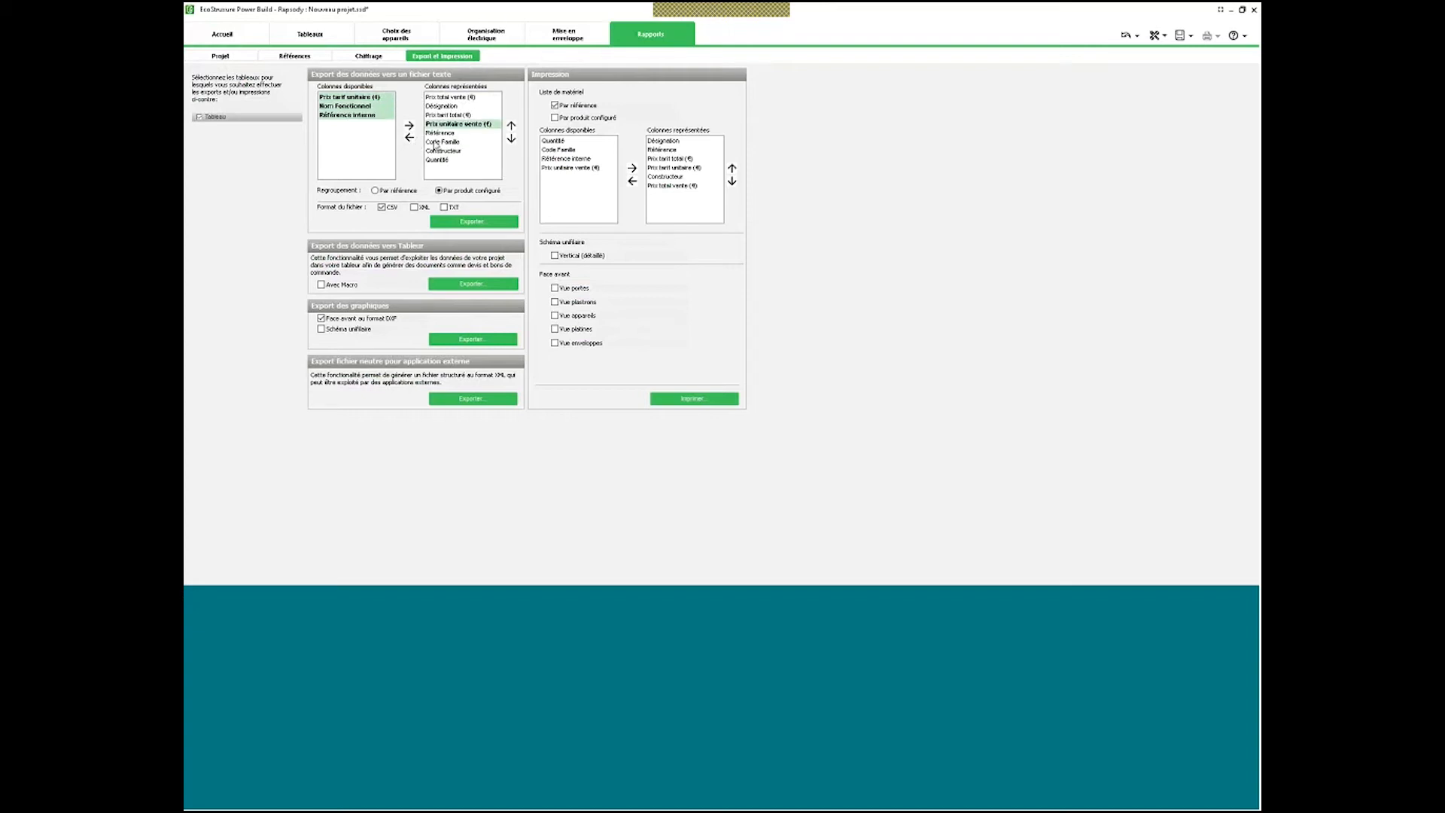
left_click(410, 138)
left_click(410, 138)
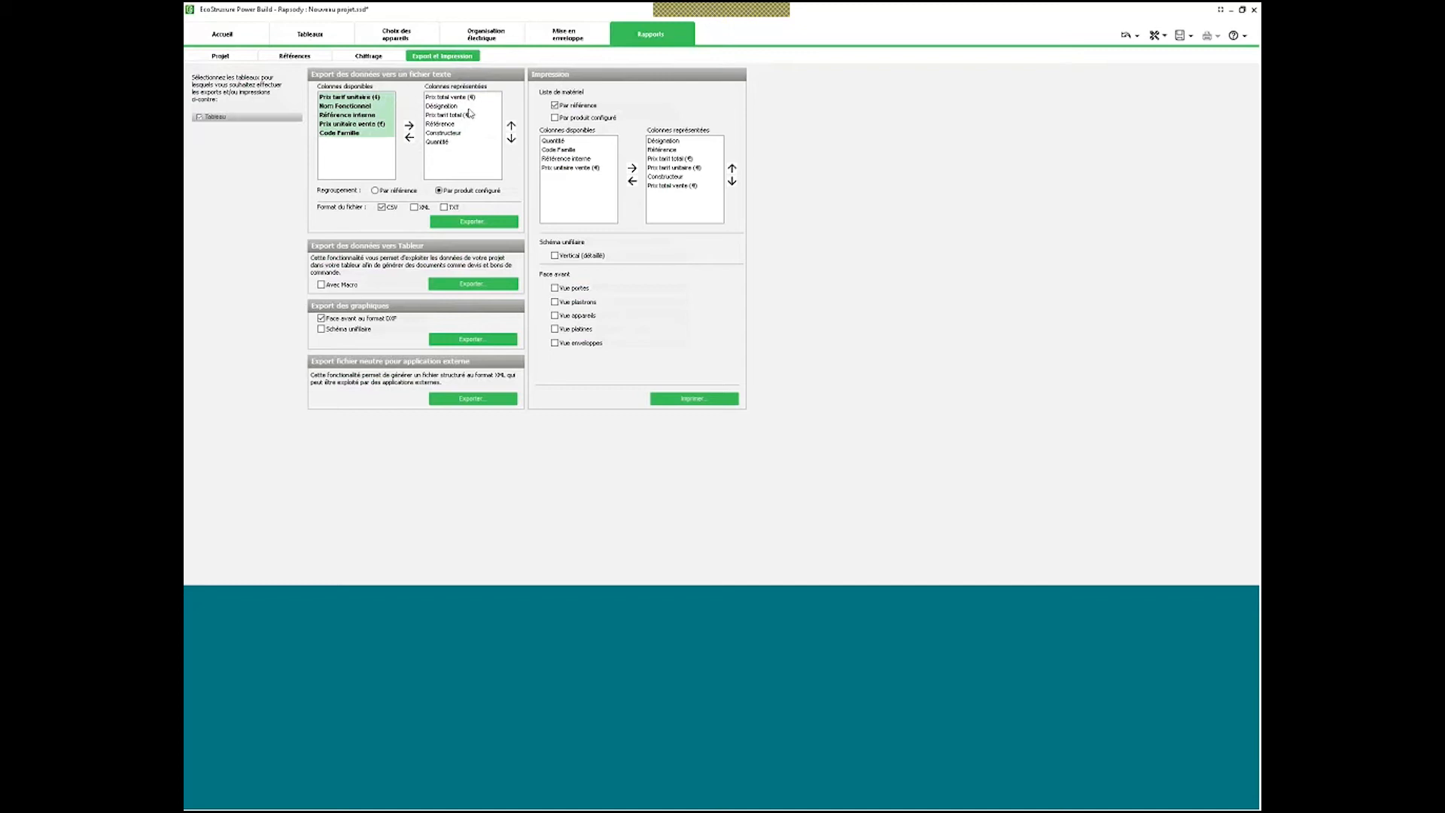
left_click(452, 133)
left_click(410, 137)
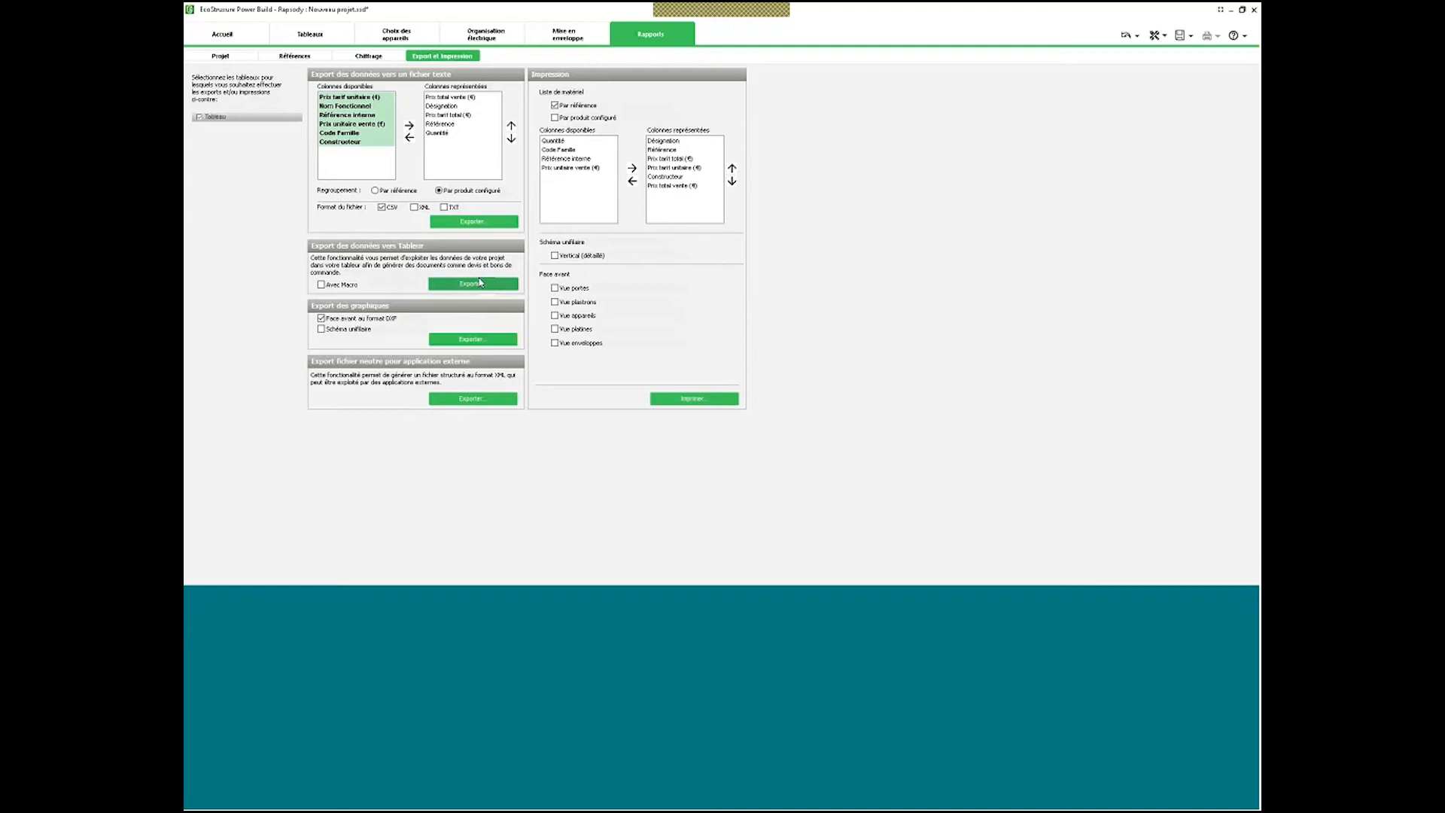
left_click(343, 285)
Return to the enclosure layout and open the electrical organisation diagram.
left_click(536, 33)
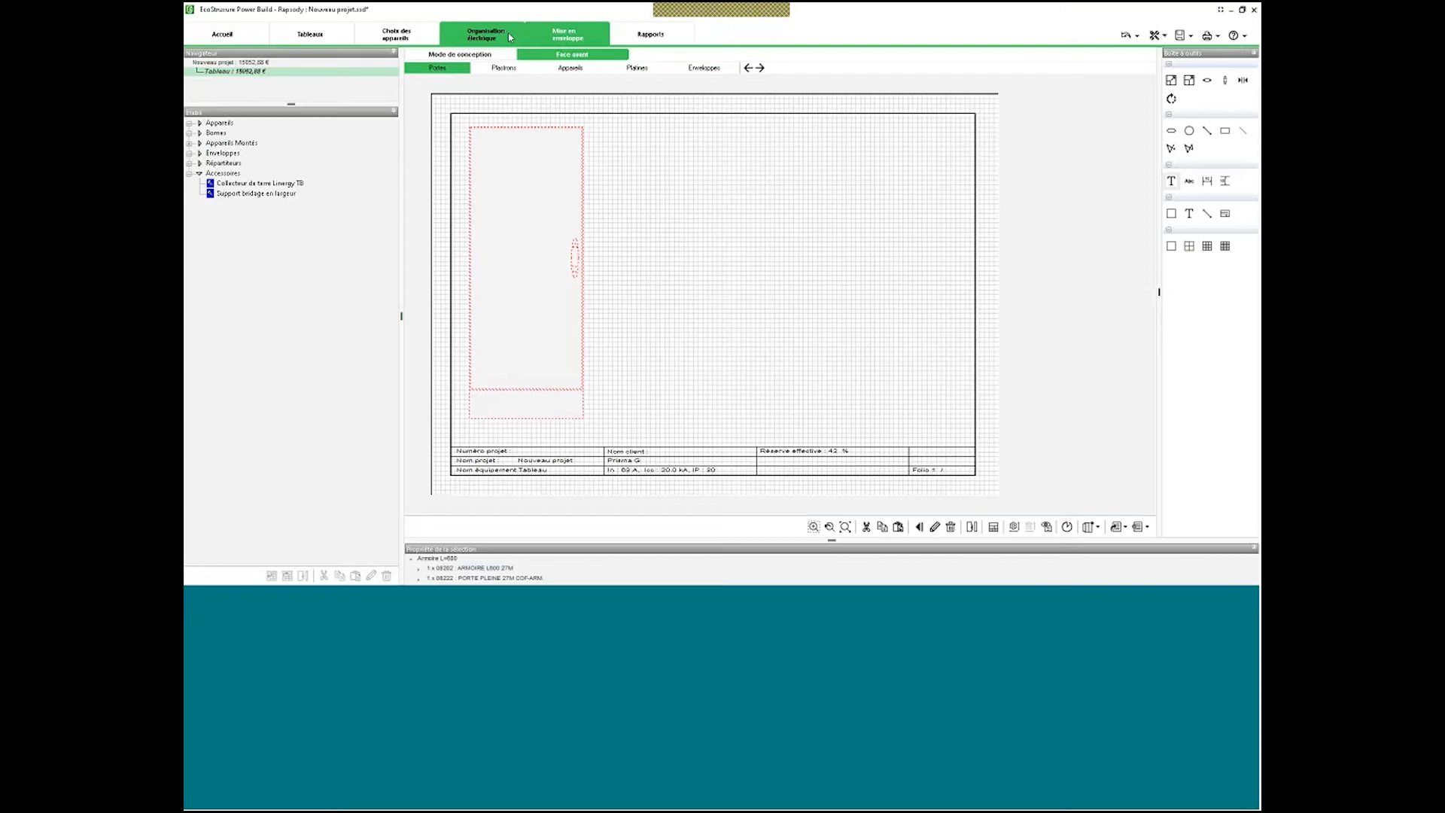
left_click(510, 37)
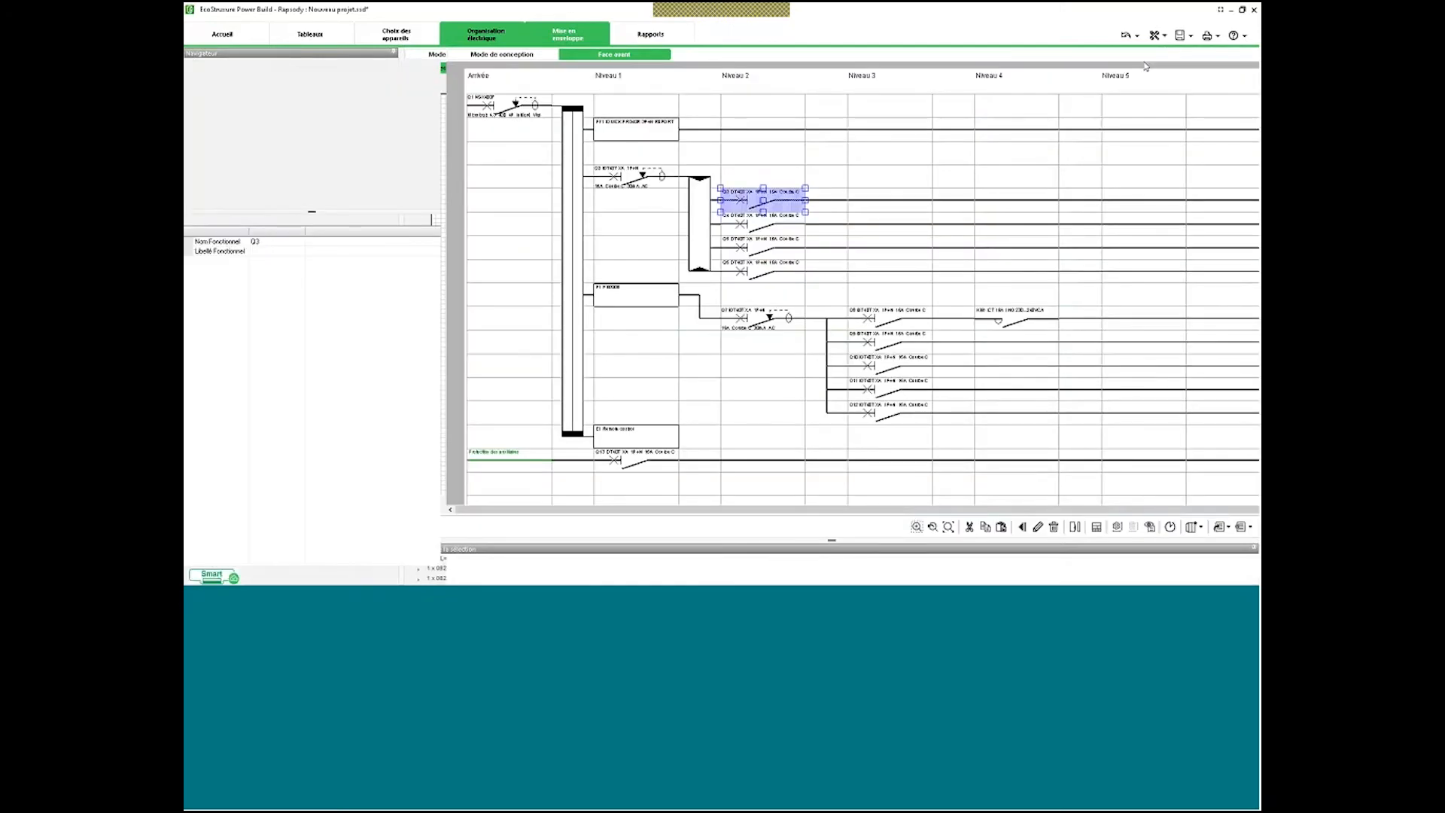
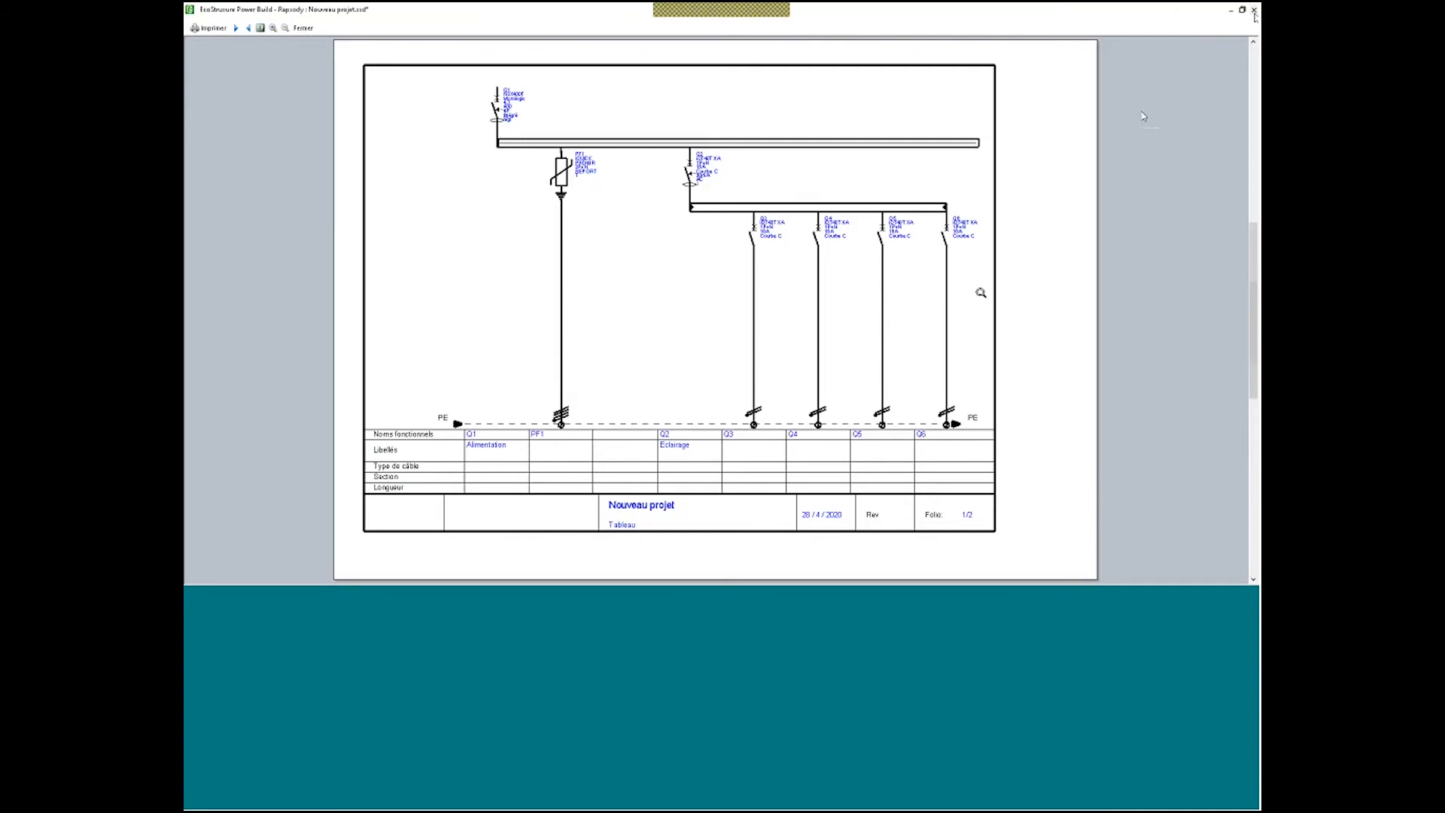
Close the print preview and check the project's labour and margin settings (Main d'oeuvre et marges du projet) from the reports.
left_click(1254, 10)
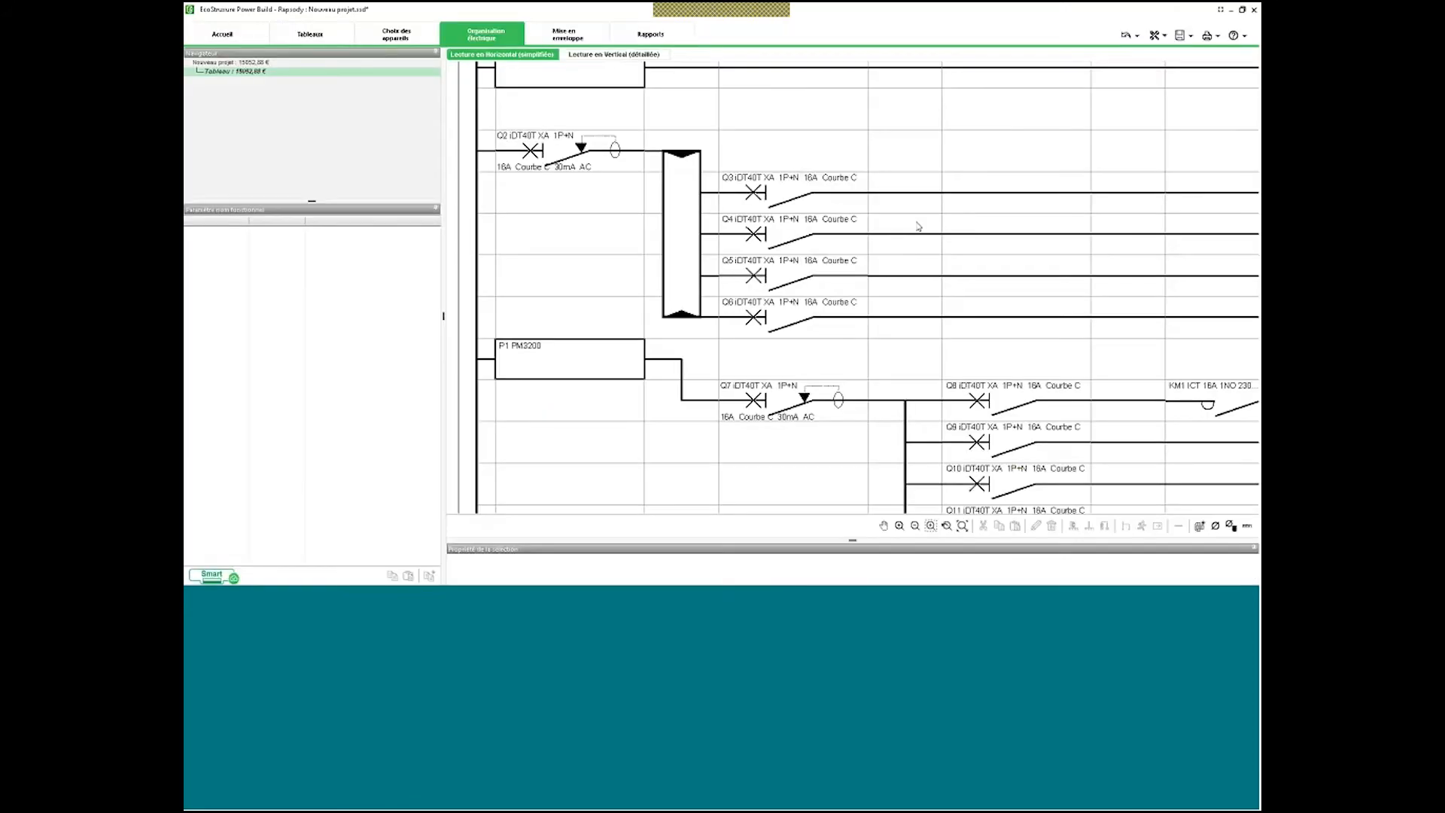
left_click(660, 33)
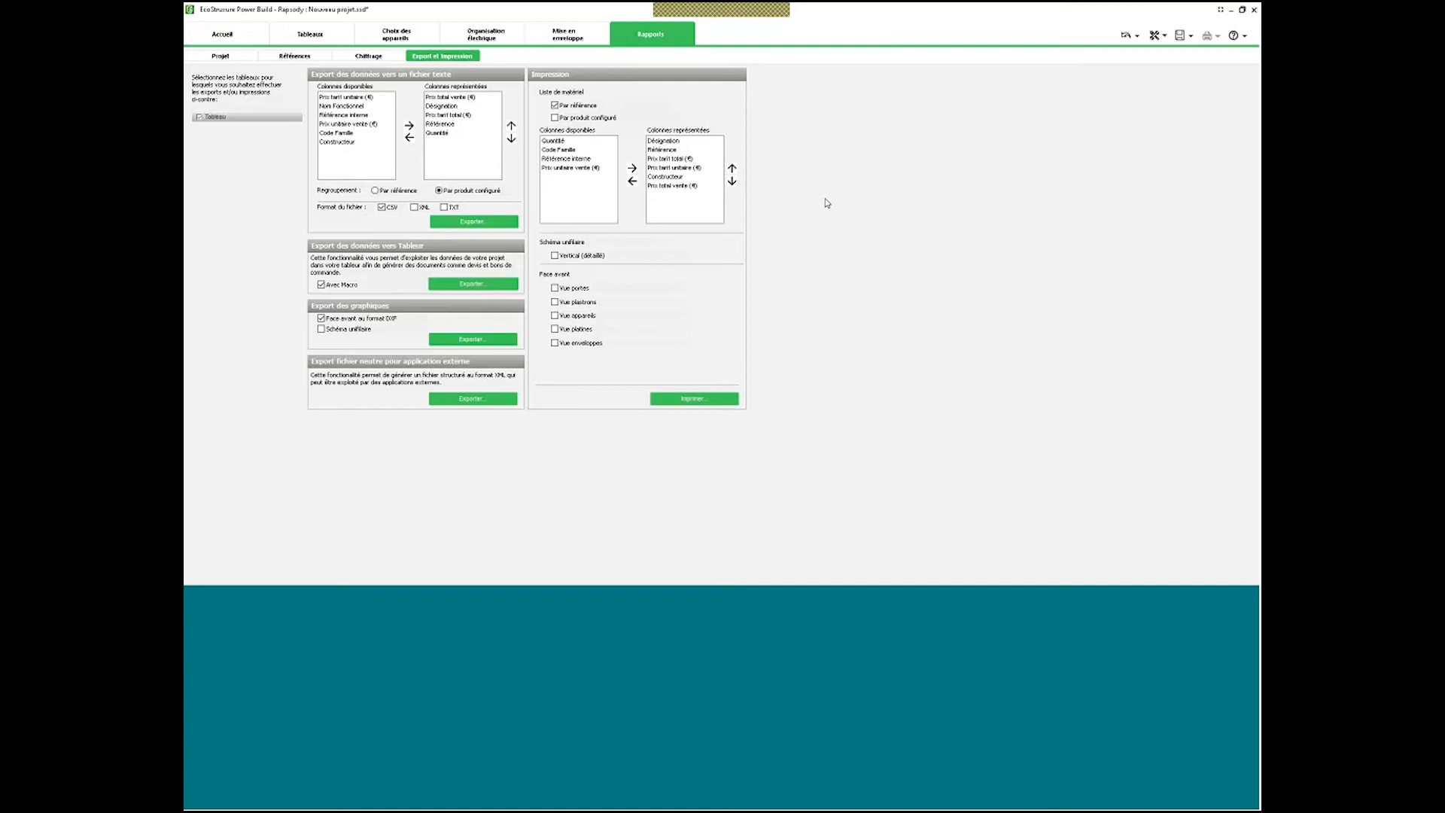
left_click(1157, 36)
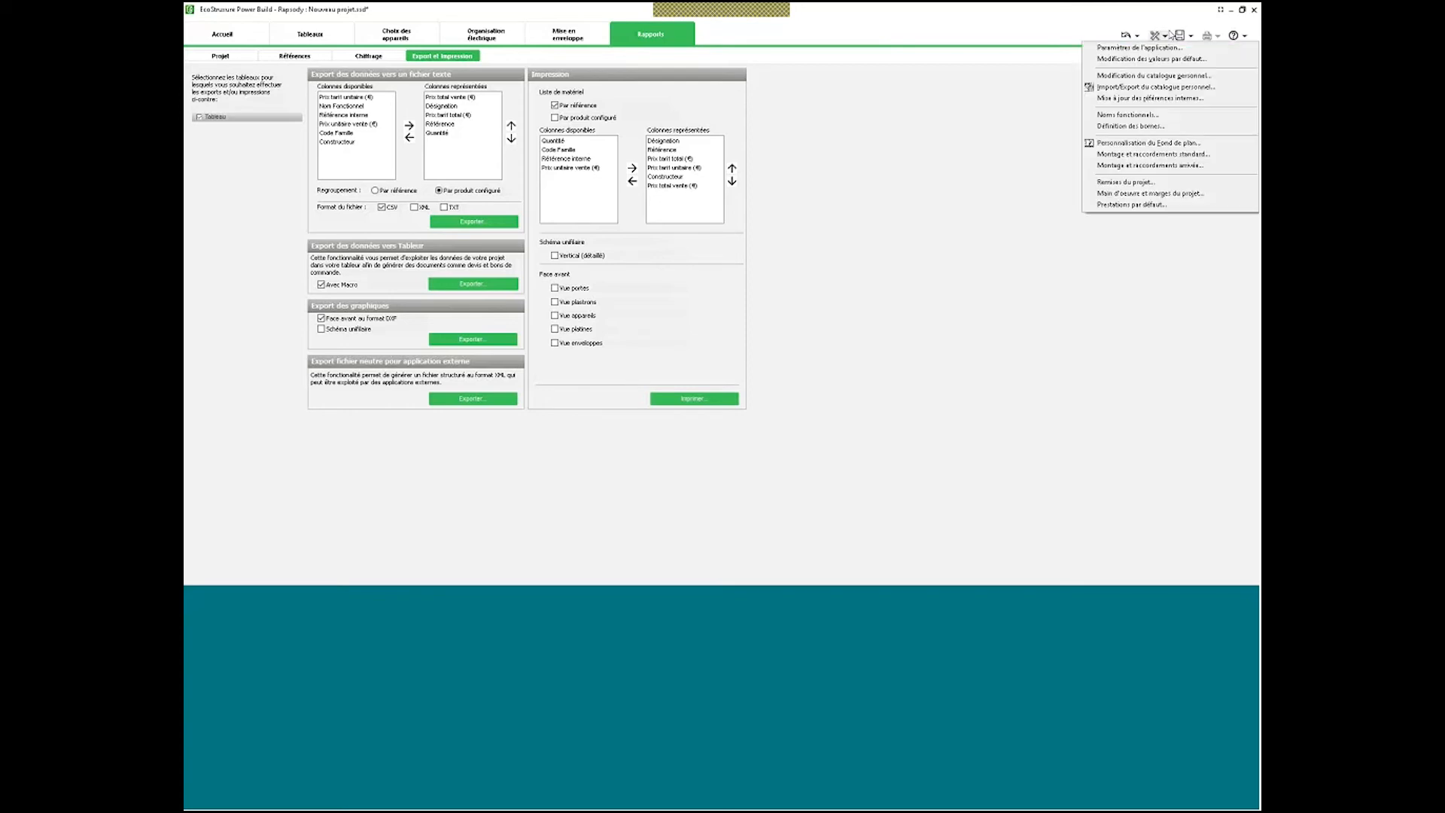
left_click(1144, 193)
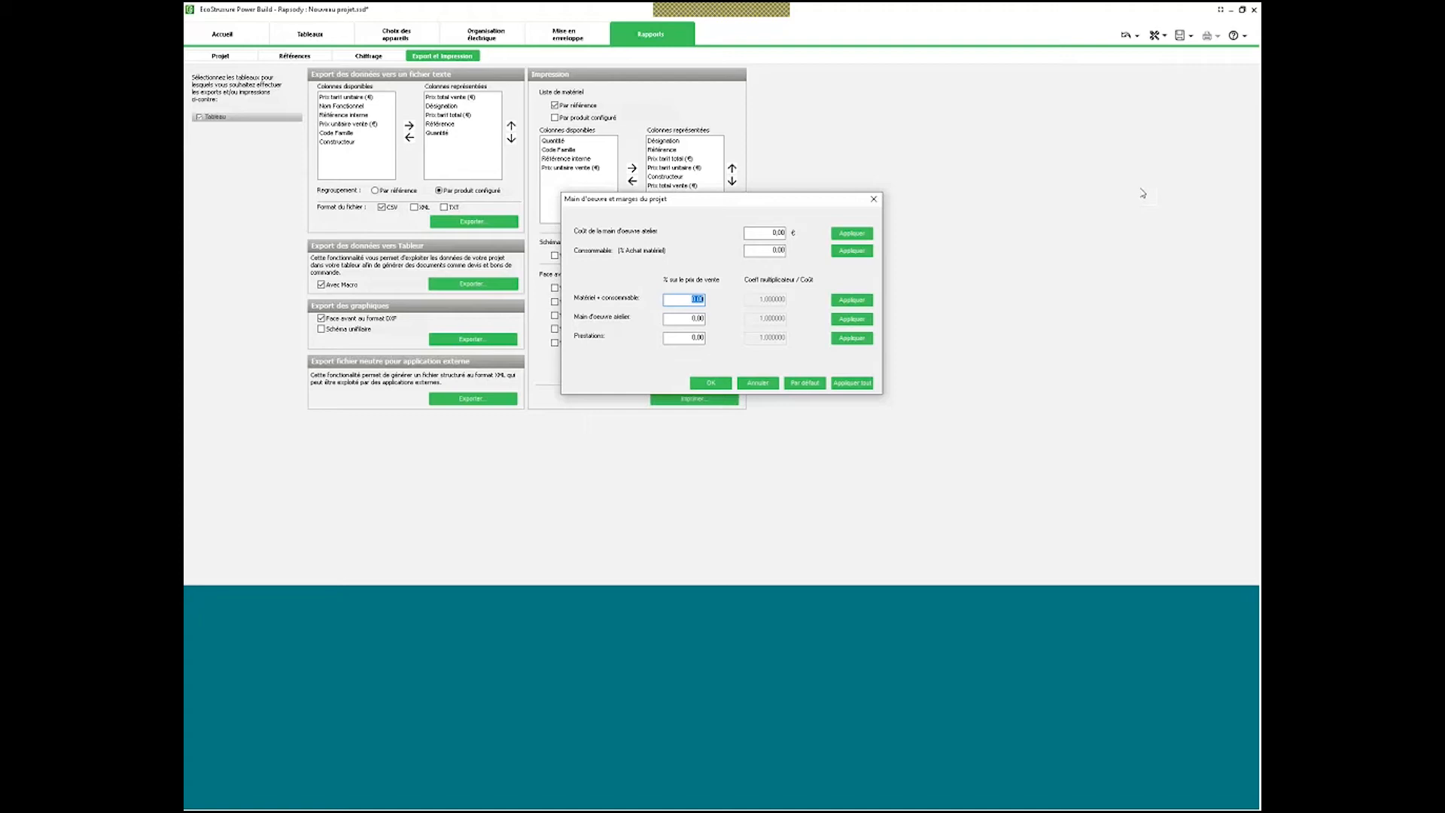
left_click(873, 200)
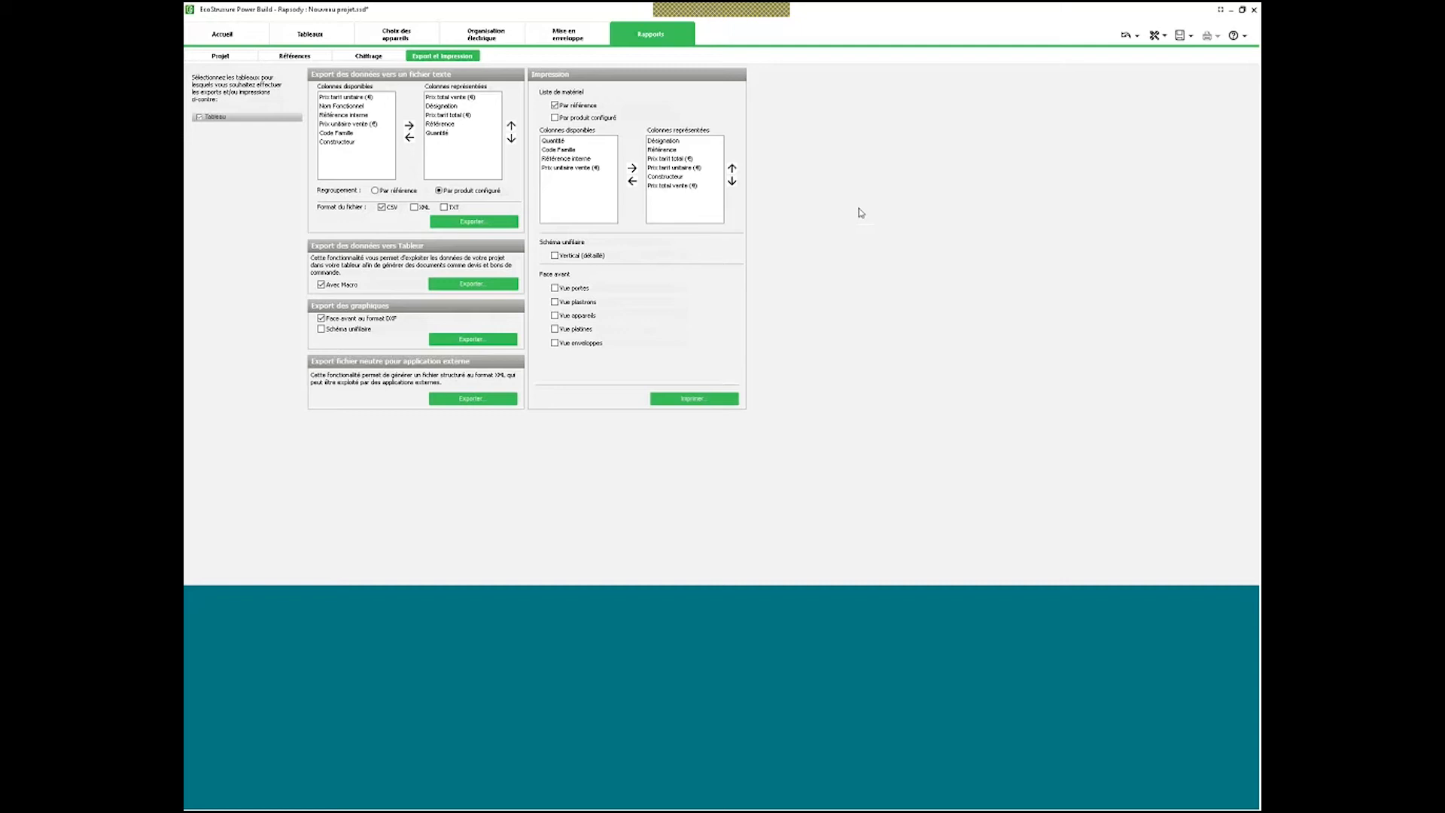
Browse the device catalogue, collapsing Protection modulaire and expanding the Protection de puissance family.
left_click(403, 31)
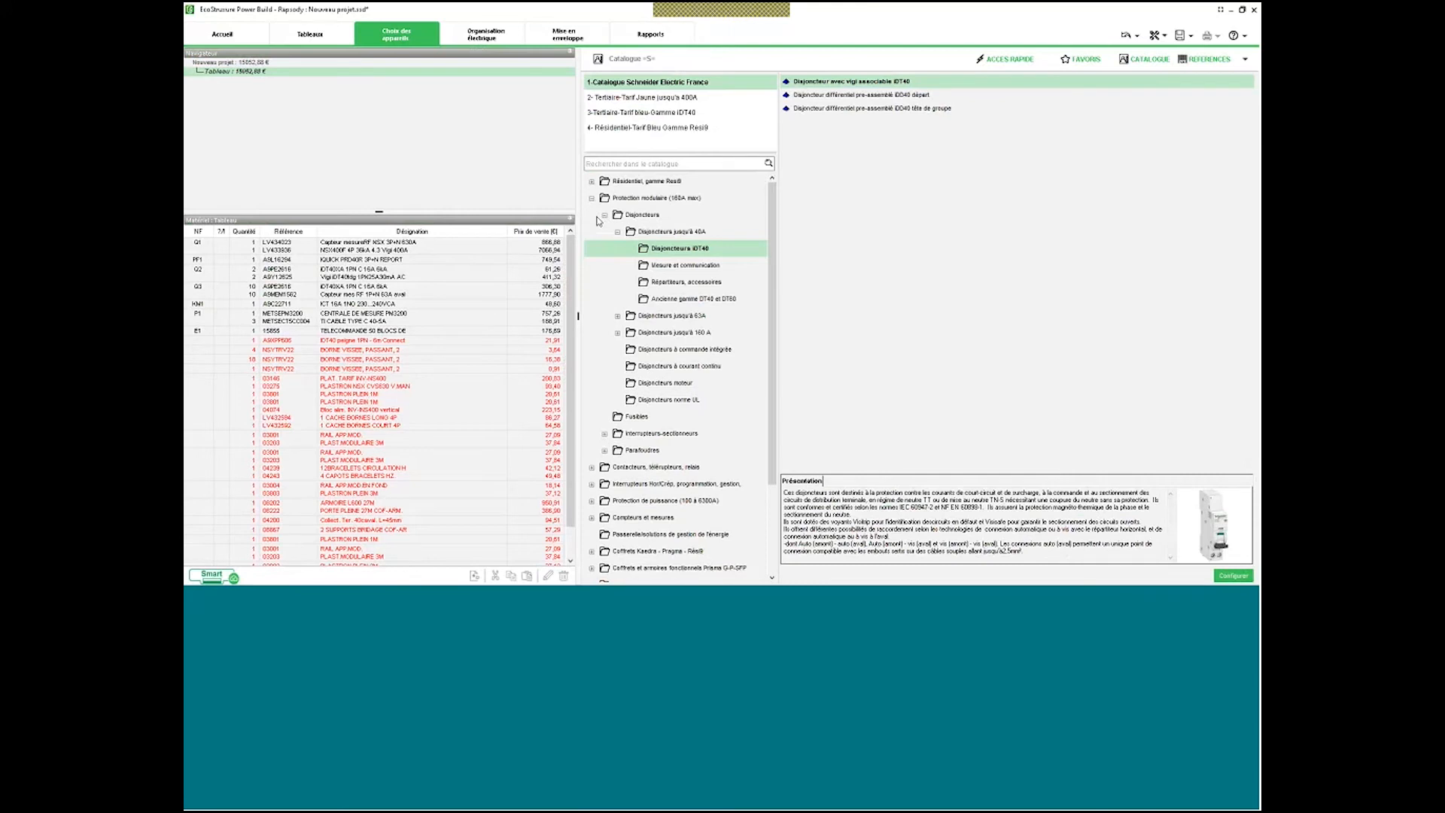
left_click(598, 218)
left_click(591, 200)
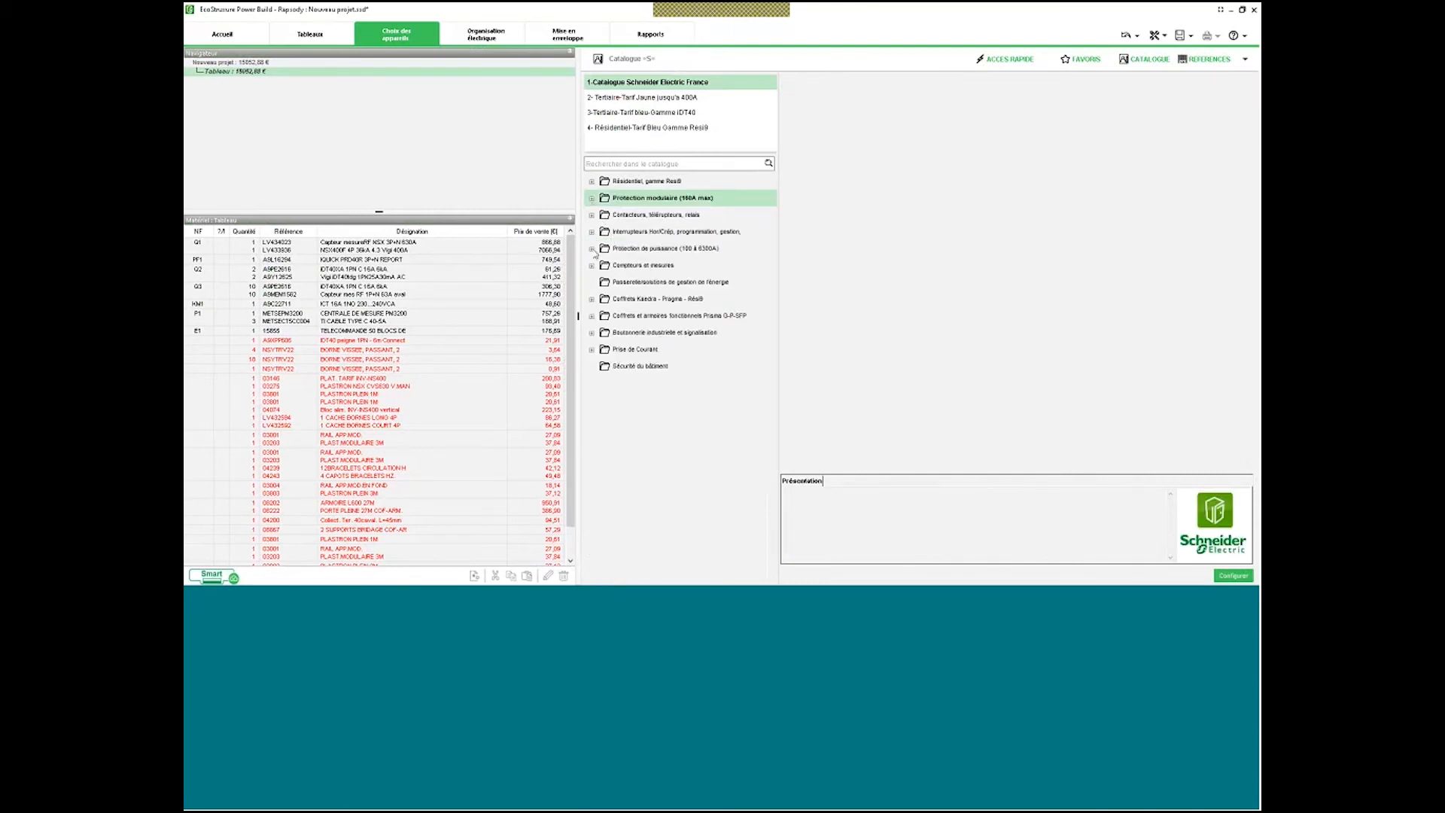
left_click(592, 249)
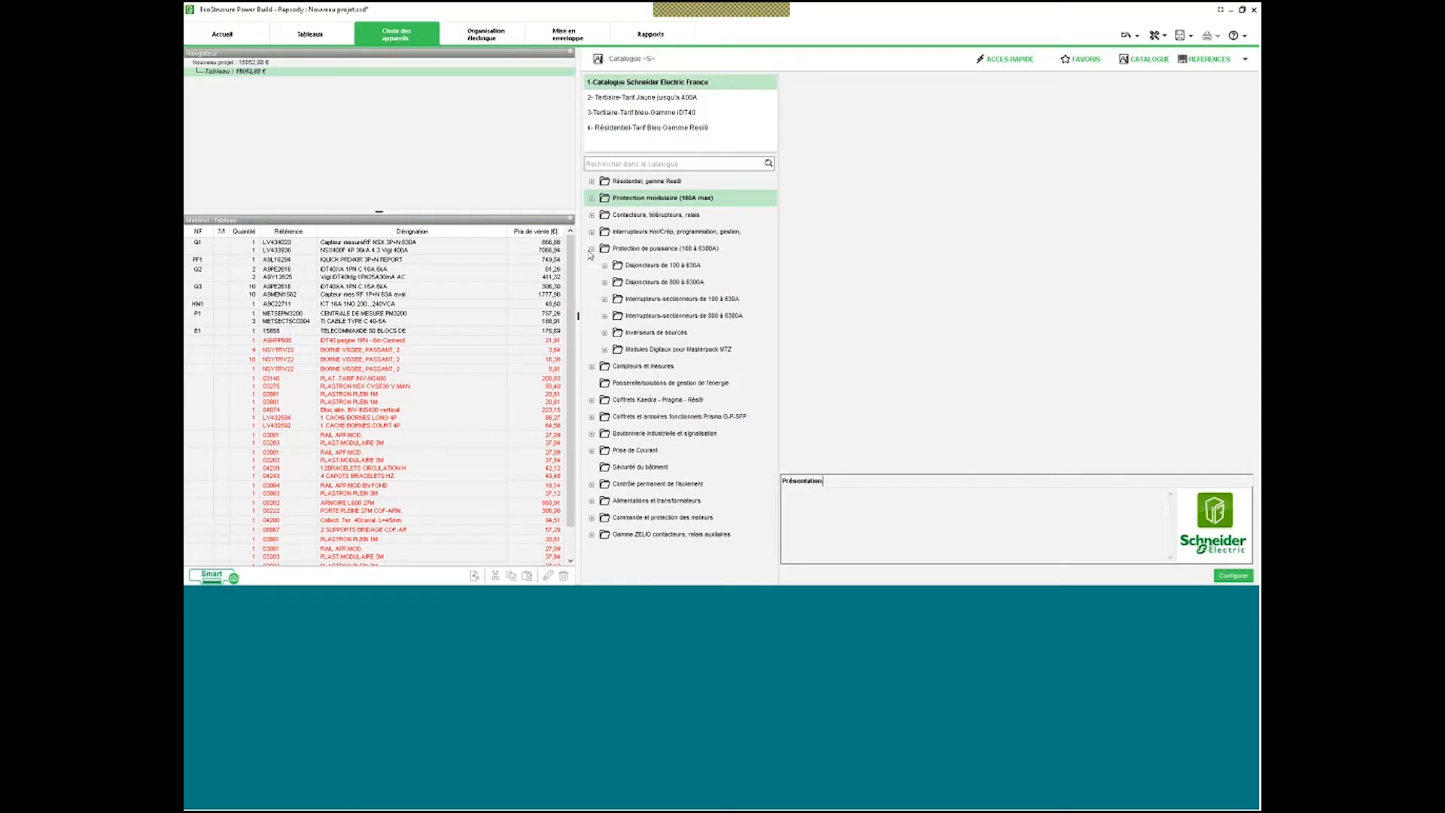
Return to the electrical organisation, show the whole diagram and inspect the E1 remote control block's properties.
left_click(508, 34)
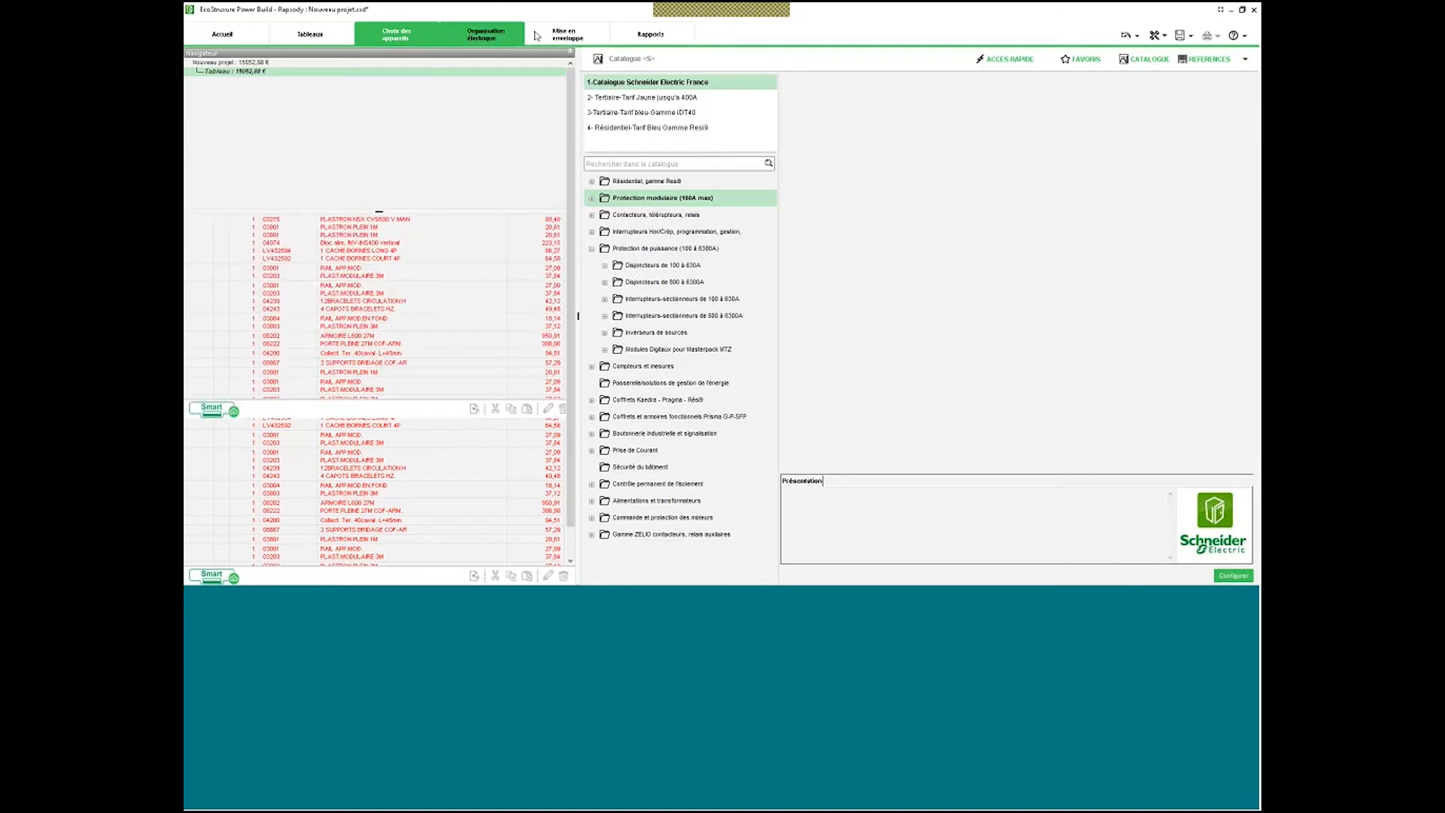
left_click(535, 36)
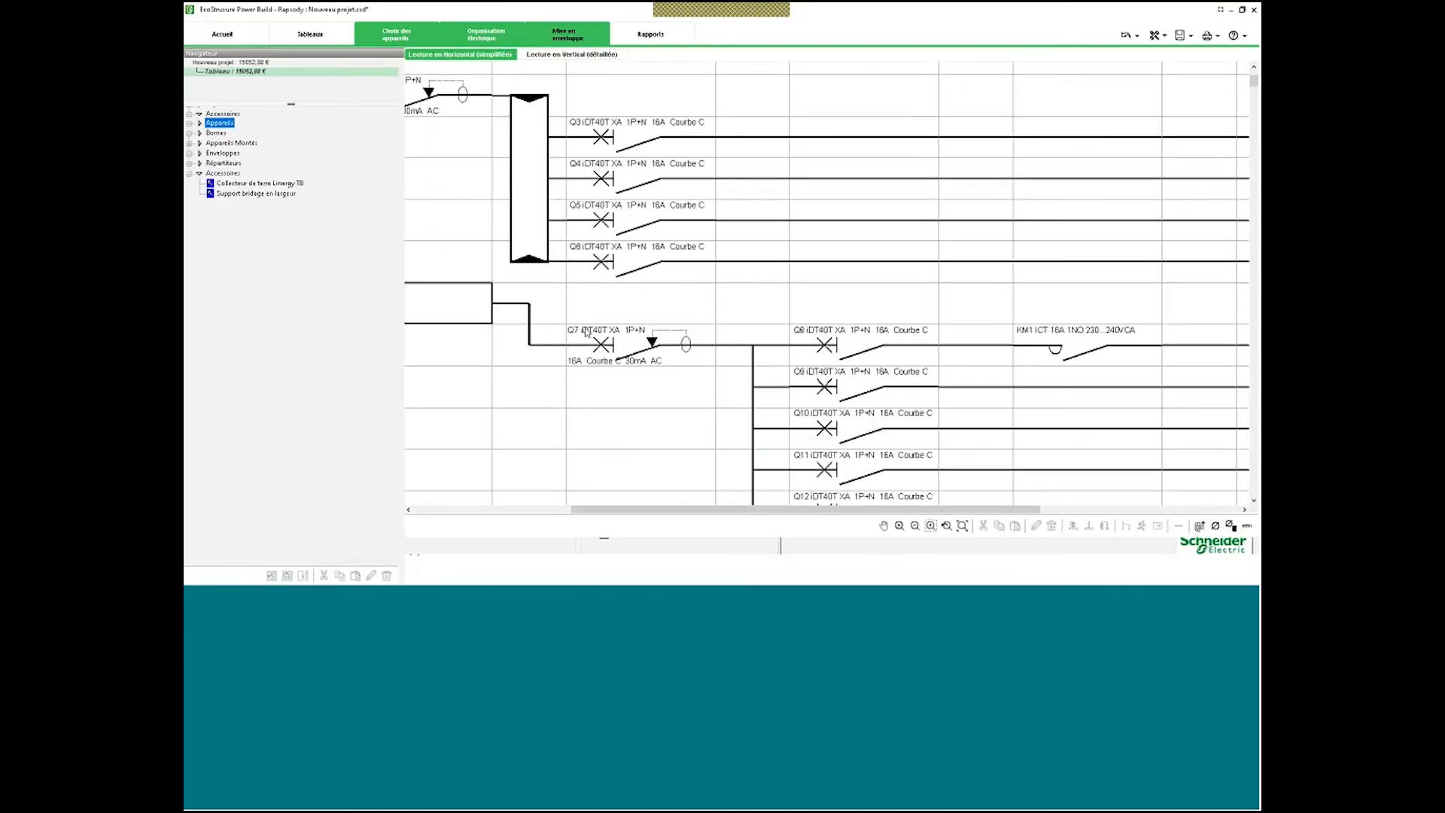
left_click(486, 36)
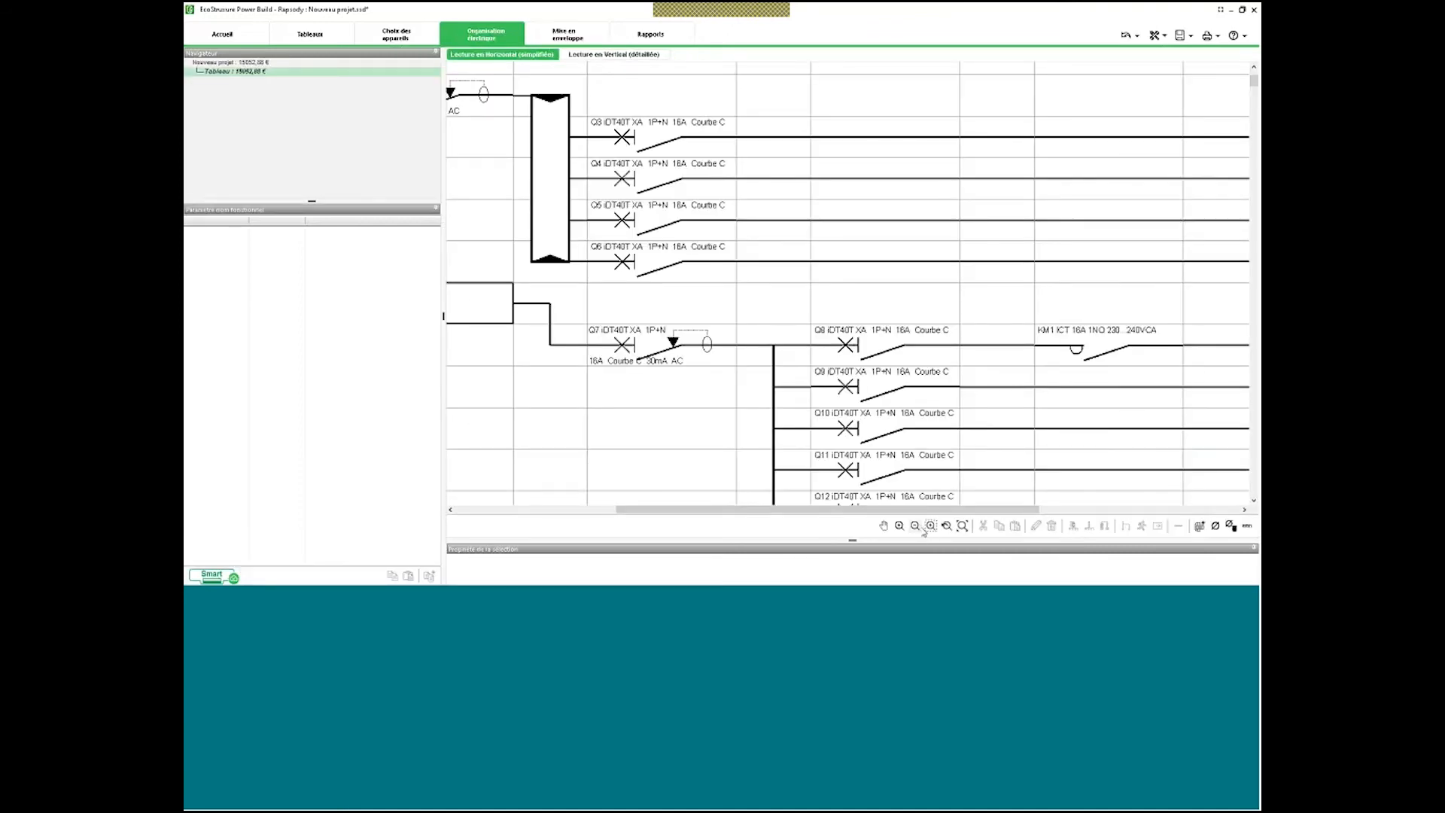
left_click(962, 525)
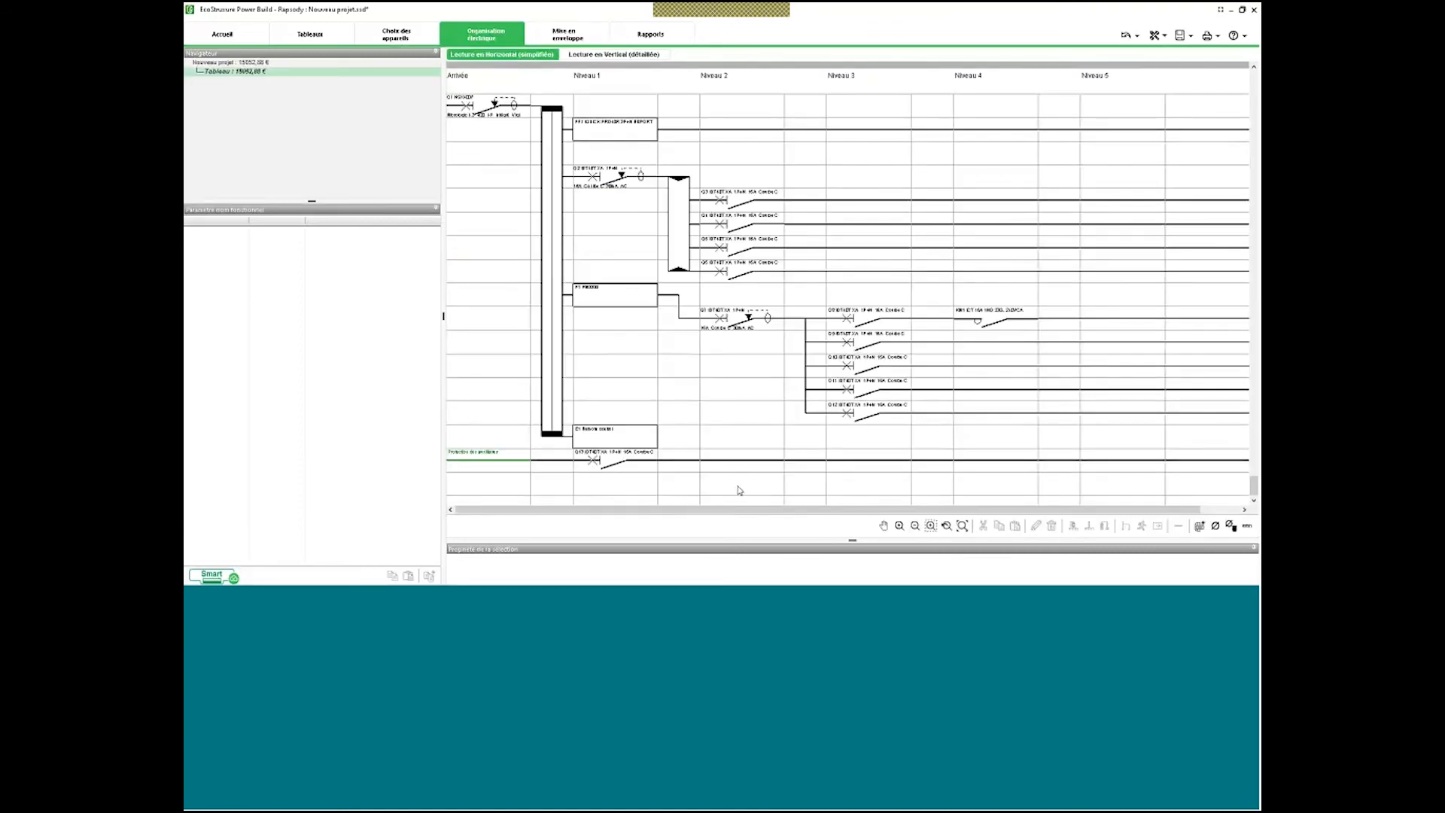
left_click(613, 441)
mouse_move(614, 442)
left_mouse_down()
mouse_move(741, 439)
mouse_move(615, 451)
left_mouse_up()
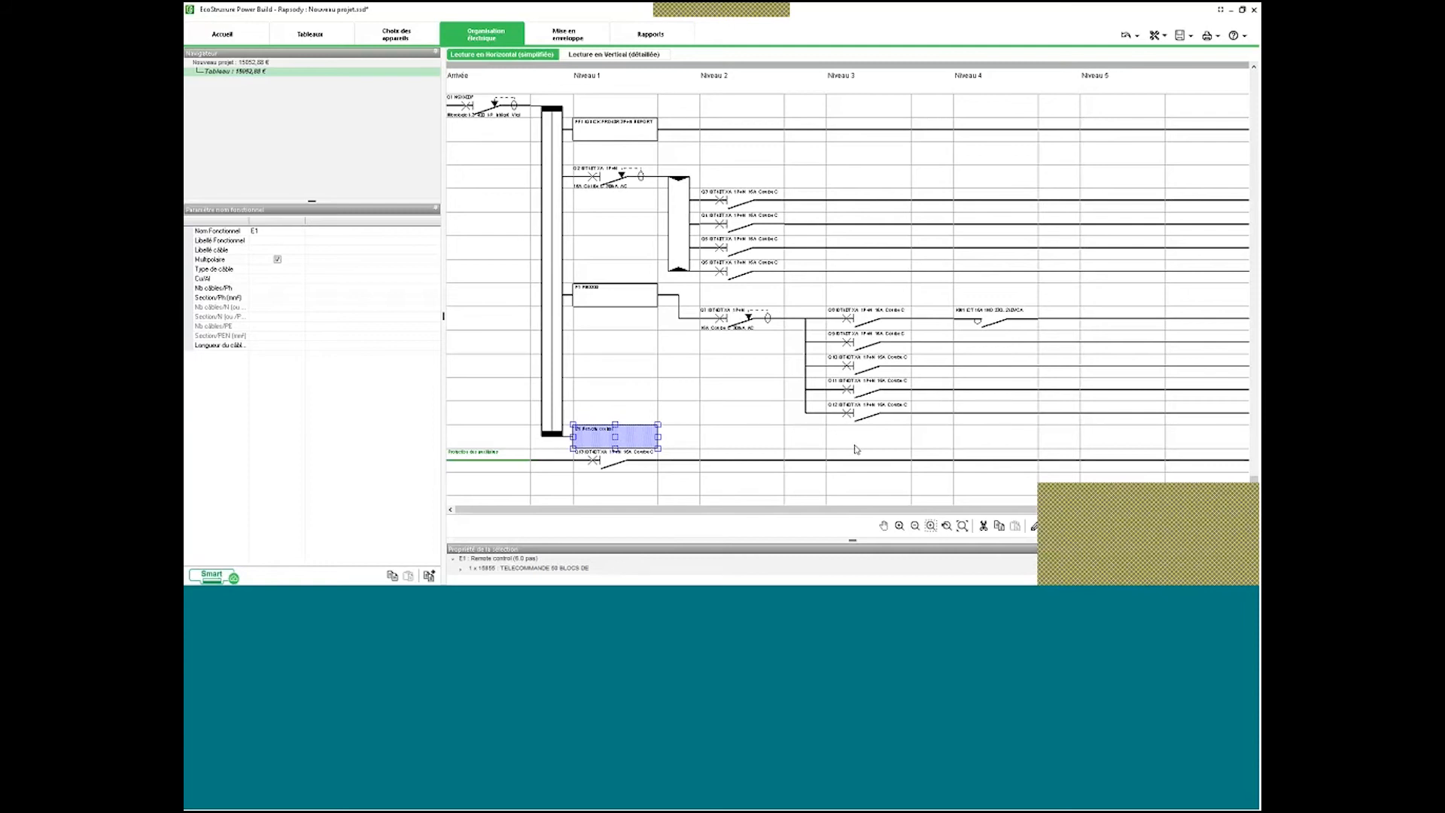
left_click(775, 446)
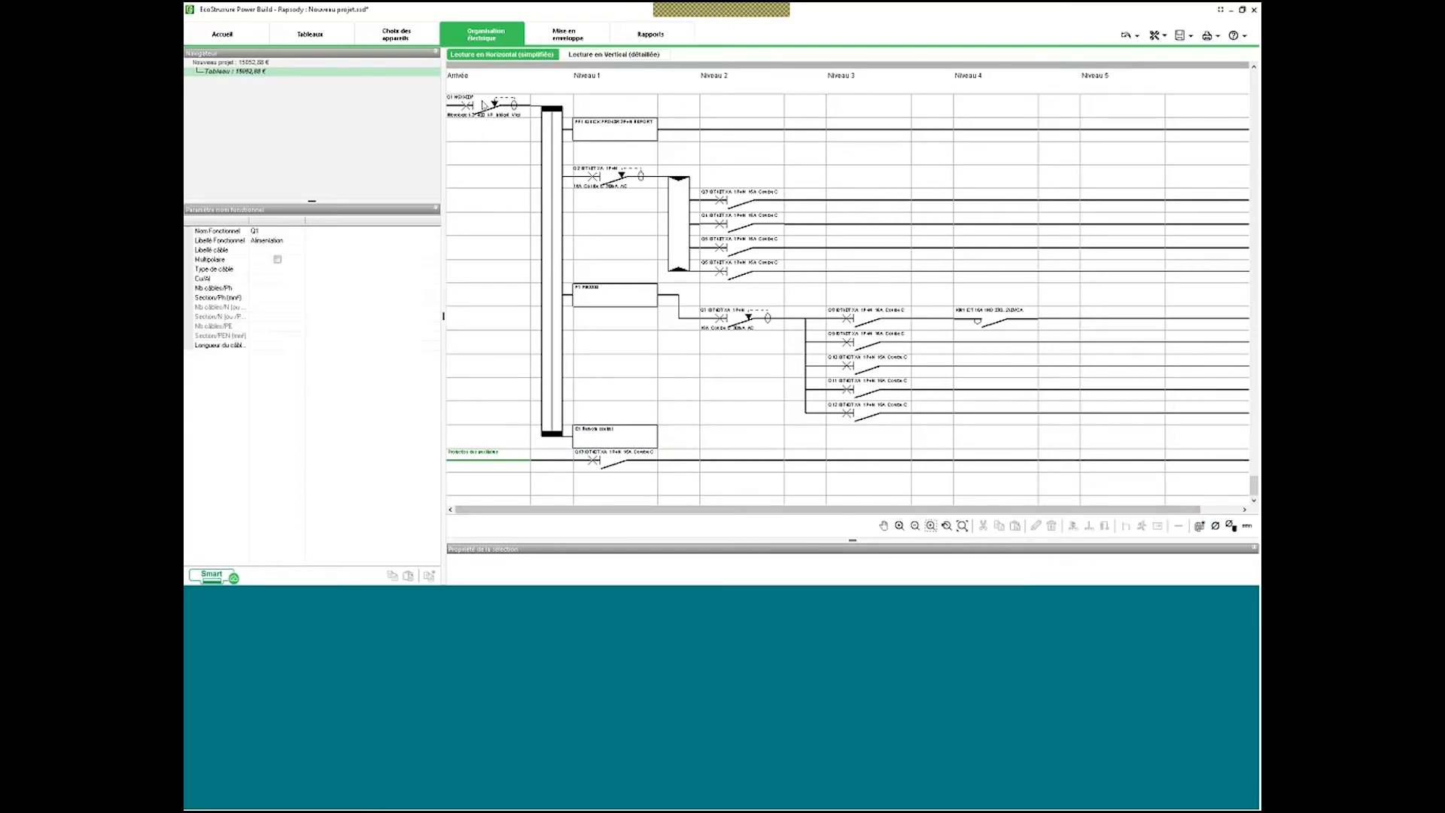
Duplicate the incoming breaker Q1 in the electrical diagram.
left_click(483, 105)
key("ctrl+c")
key("ctrl+v")
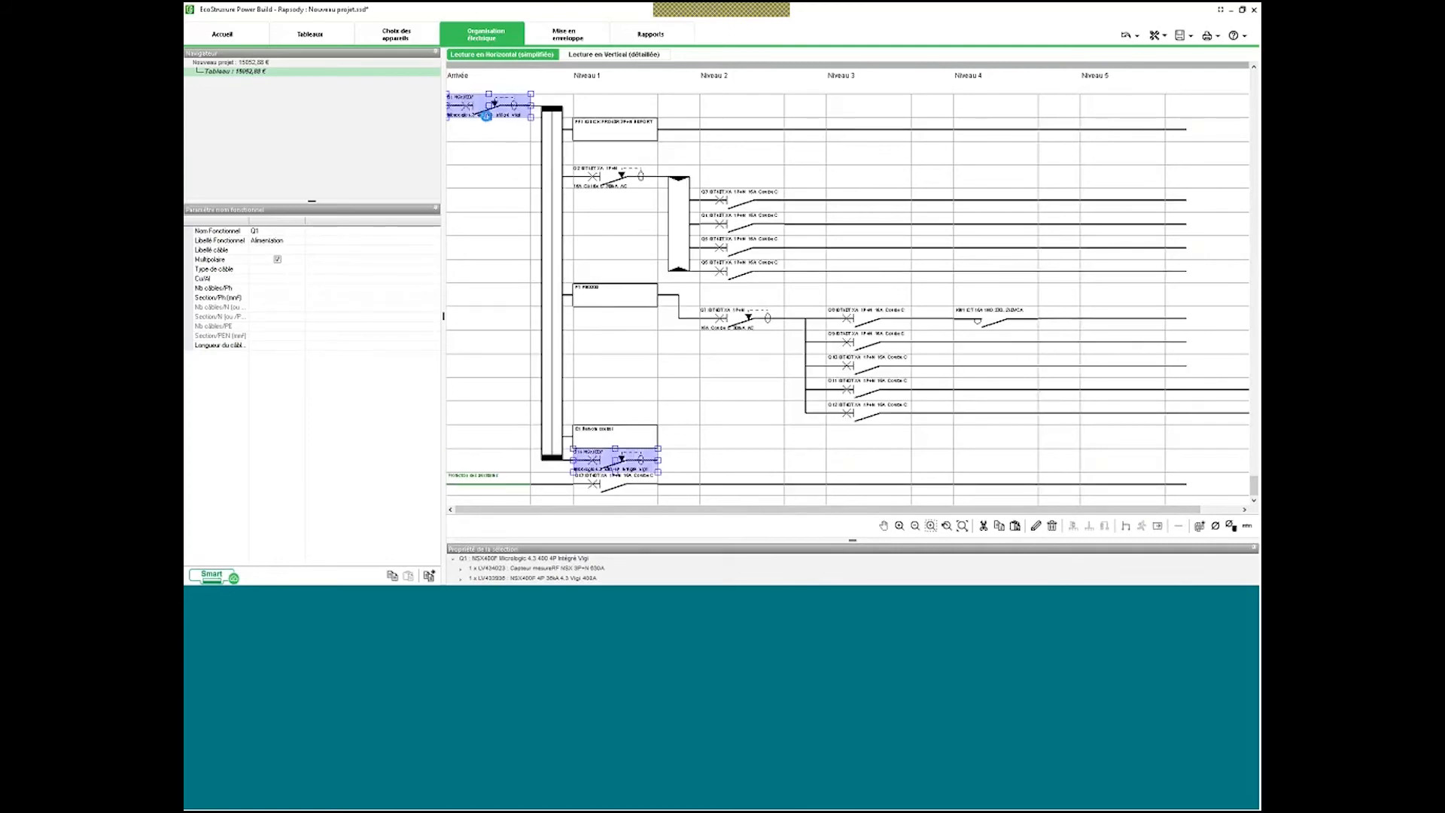
Delete the pasted copy of the incoming breaker below the E1 remote control block.
left_click_drag(617, 461, 657, 464)
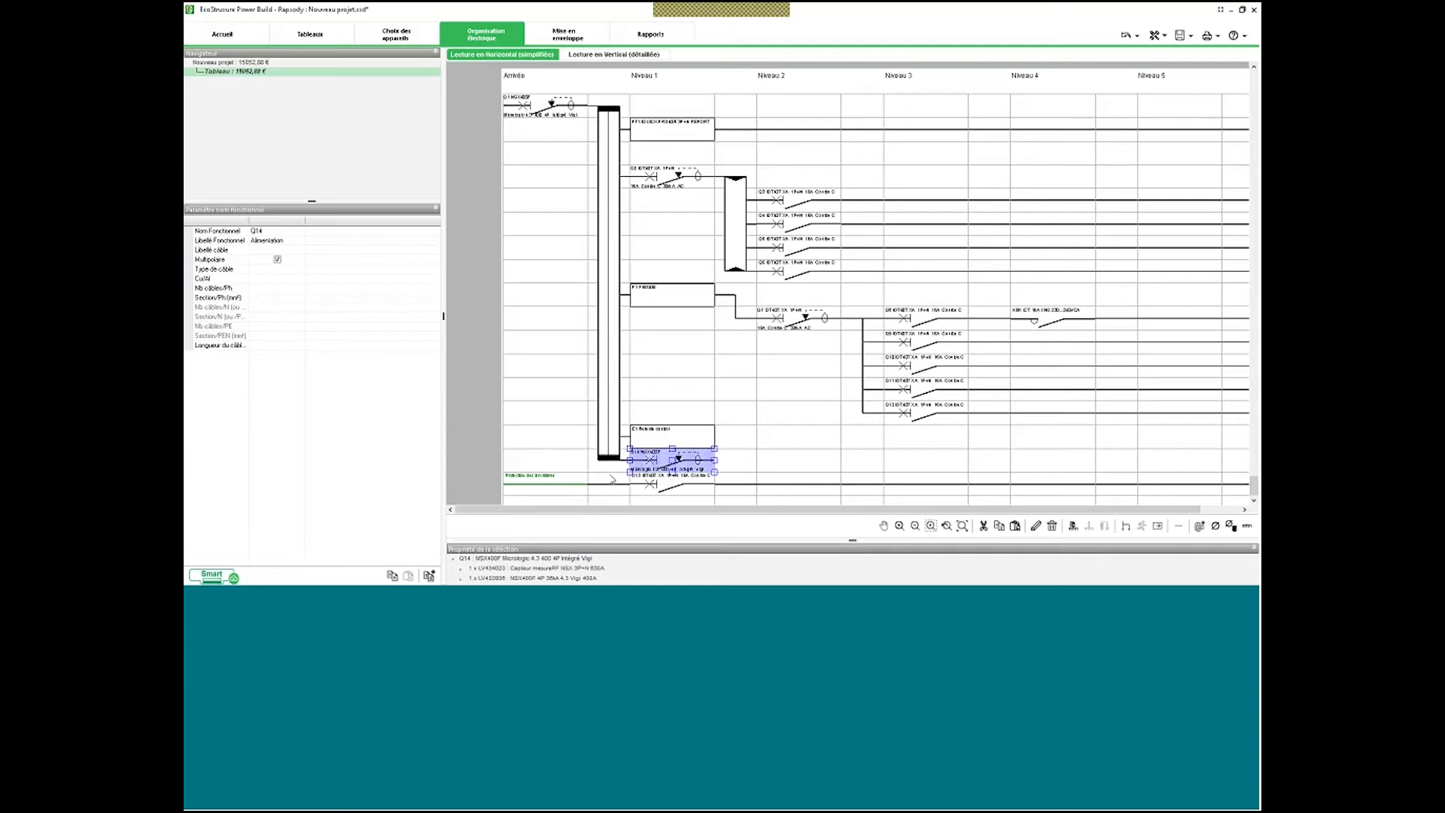
key("Delete")
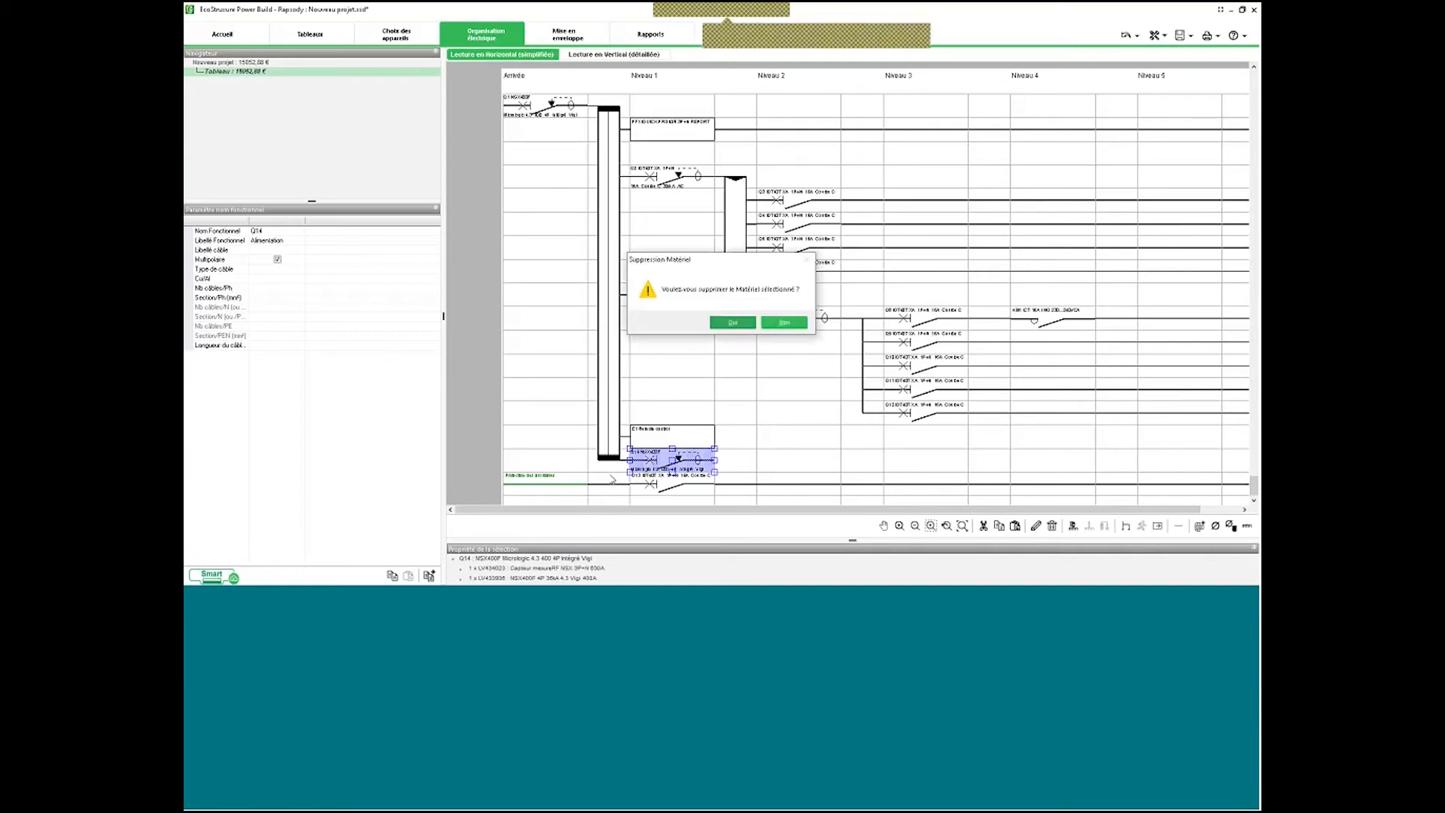
left_click(714, 324)
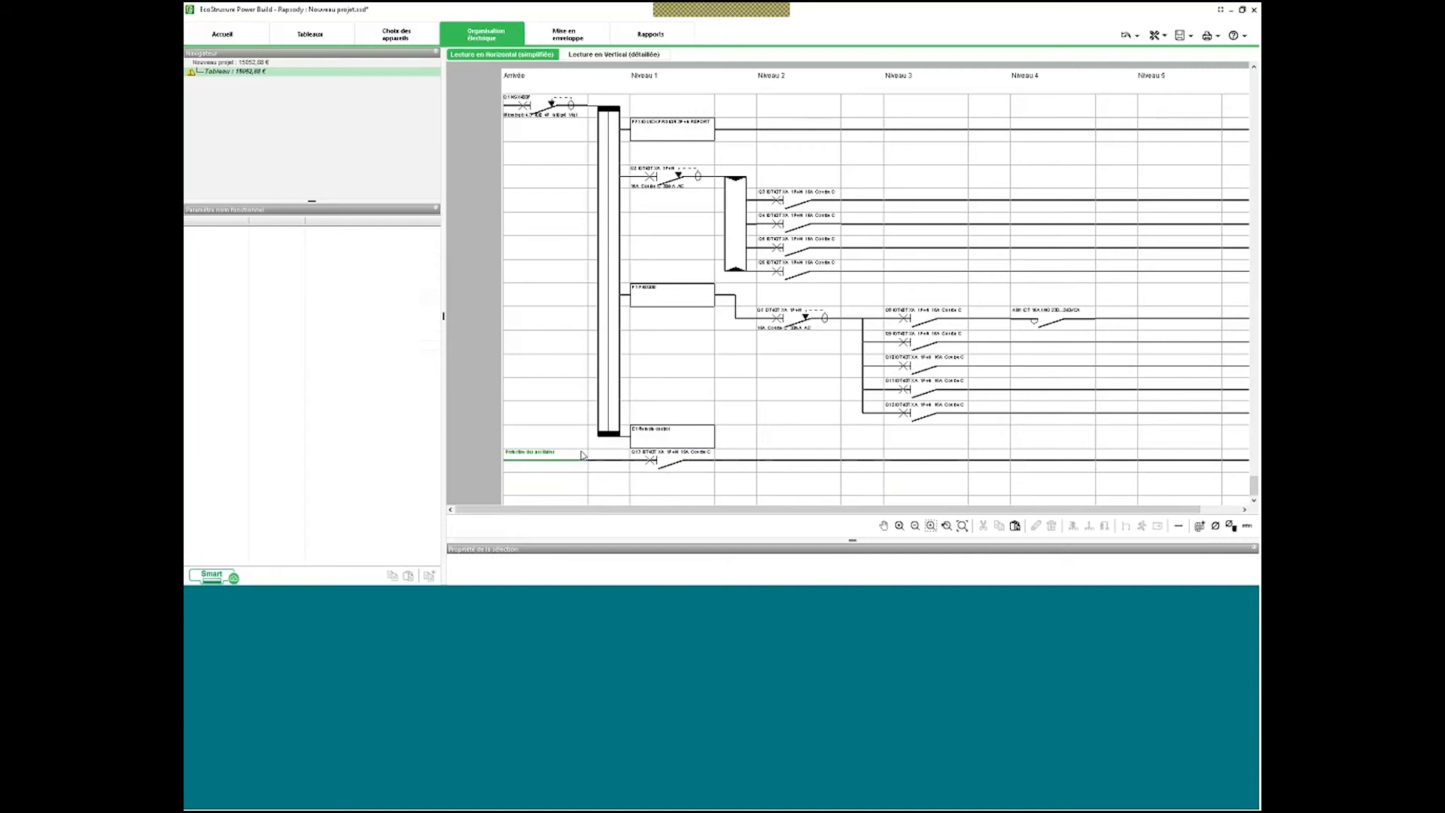
Preview the printed single-line diagram and close the print preview.
left_click(1217, 37)
left_click(1218, 37)
left_click(1218, 37)
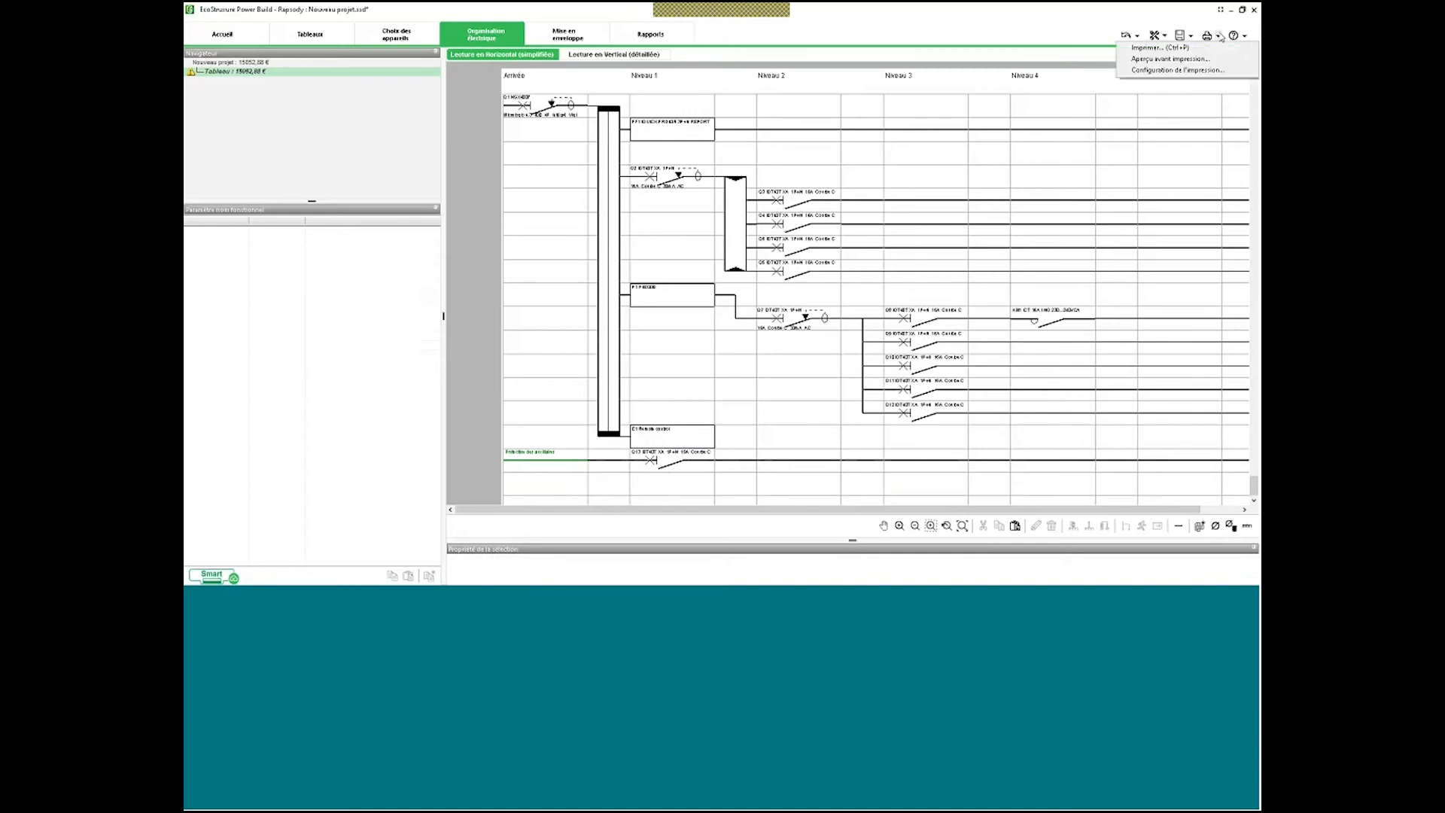
left_click(1169, 59)
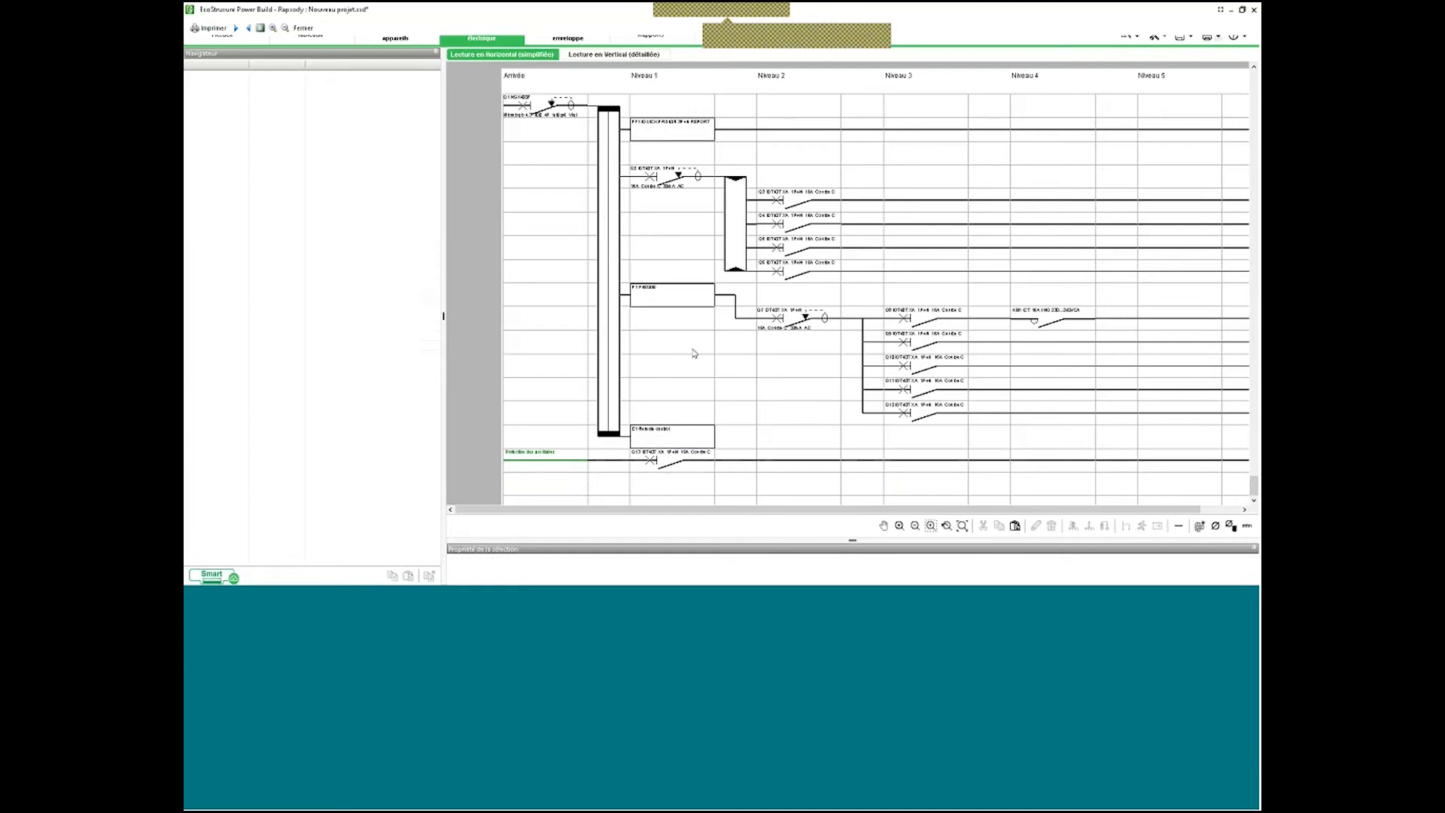
scroll(386, 495, "down", 1)
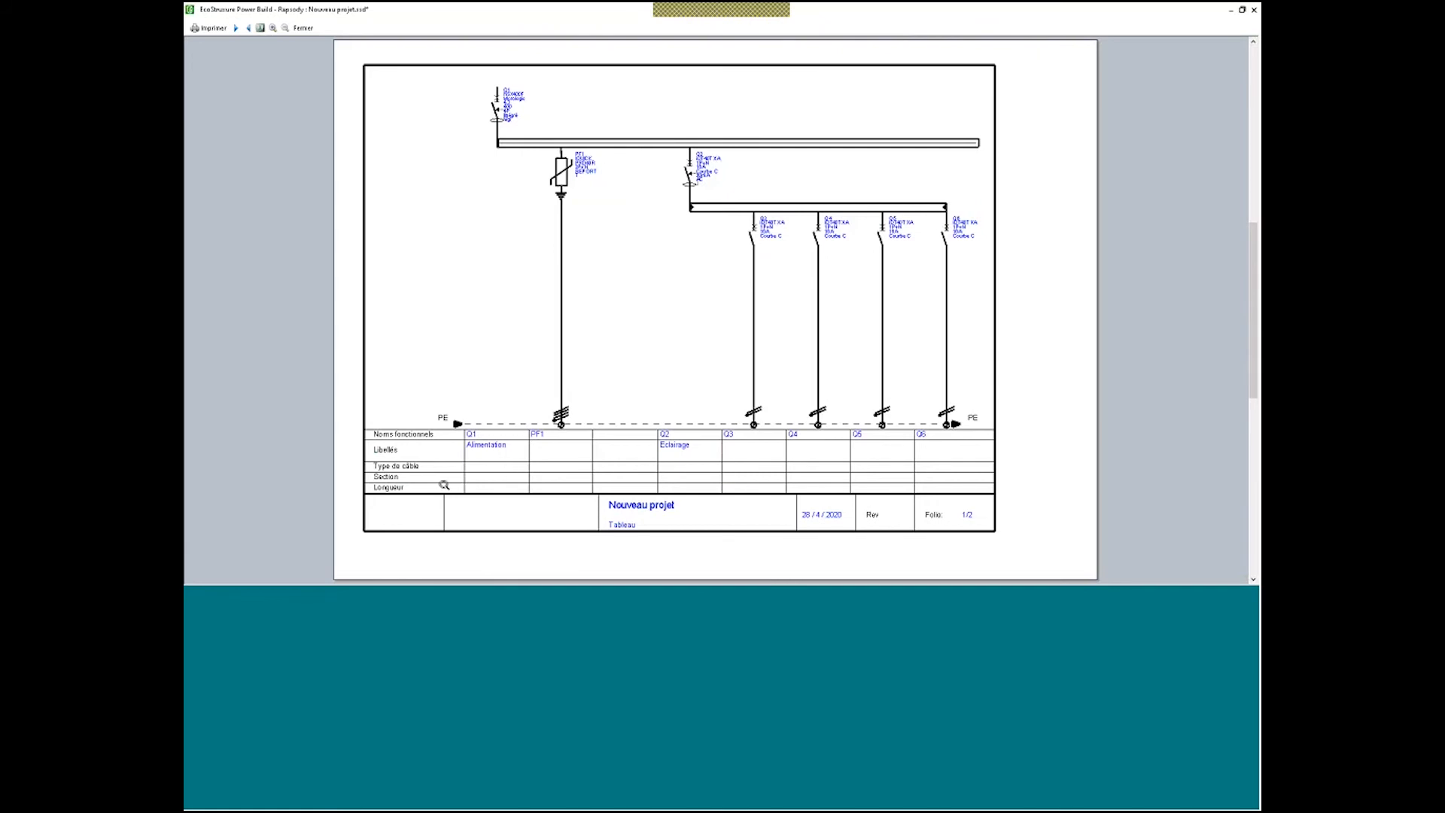
left_click(1254, 11)
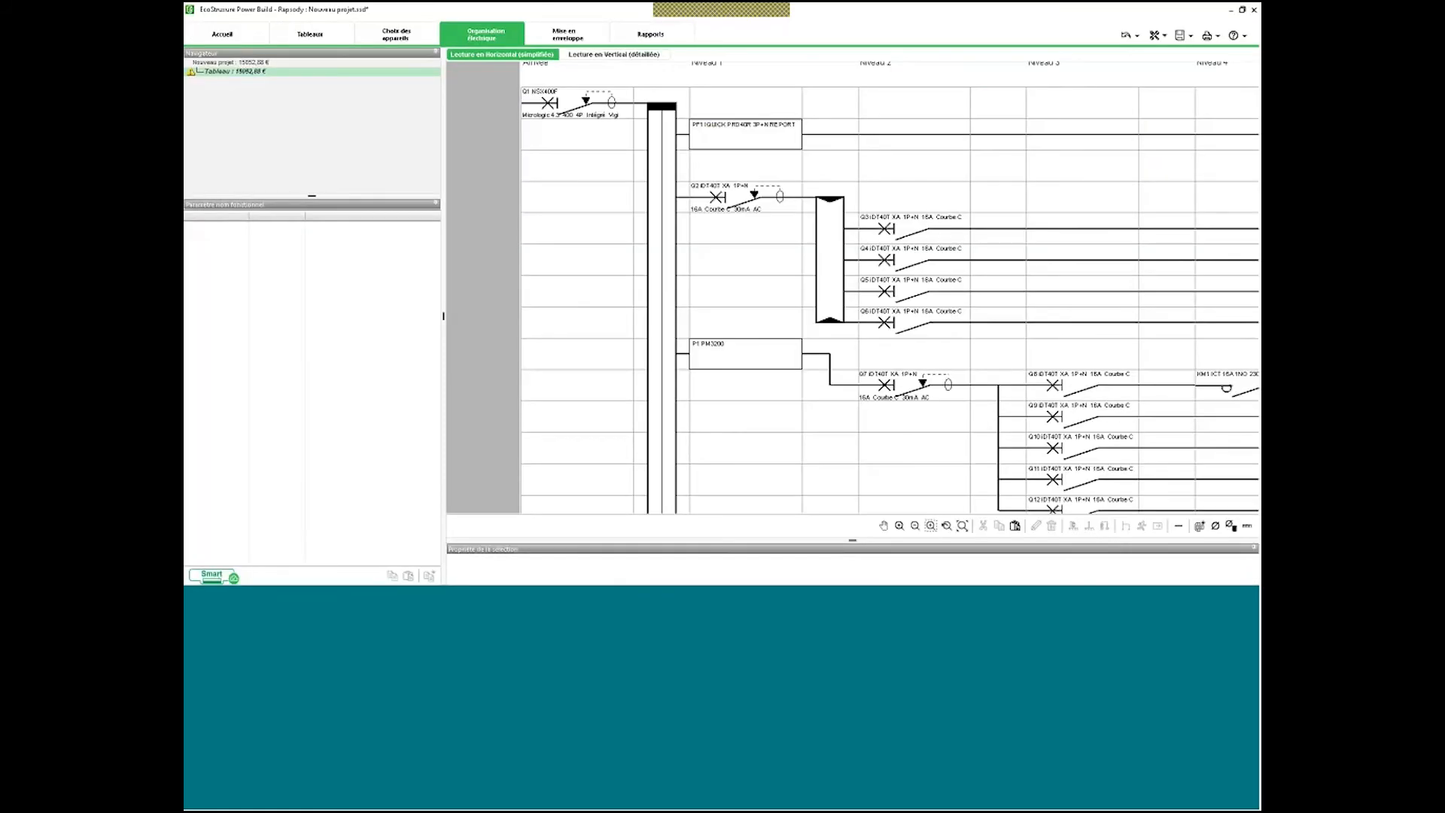
Review the report's project information form and the switchboard characteristics, and open the enclosure layout, dismissing its warning.
left_click(649, 36)
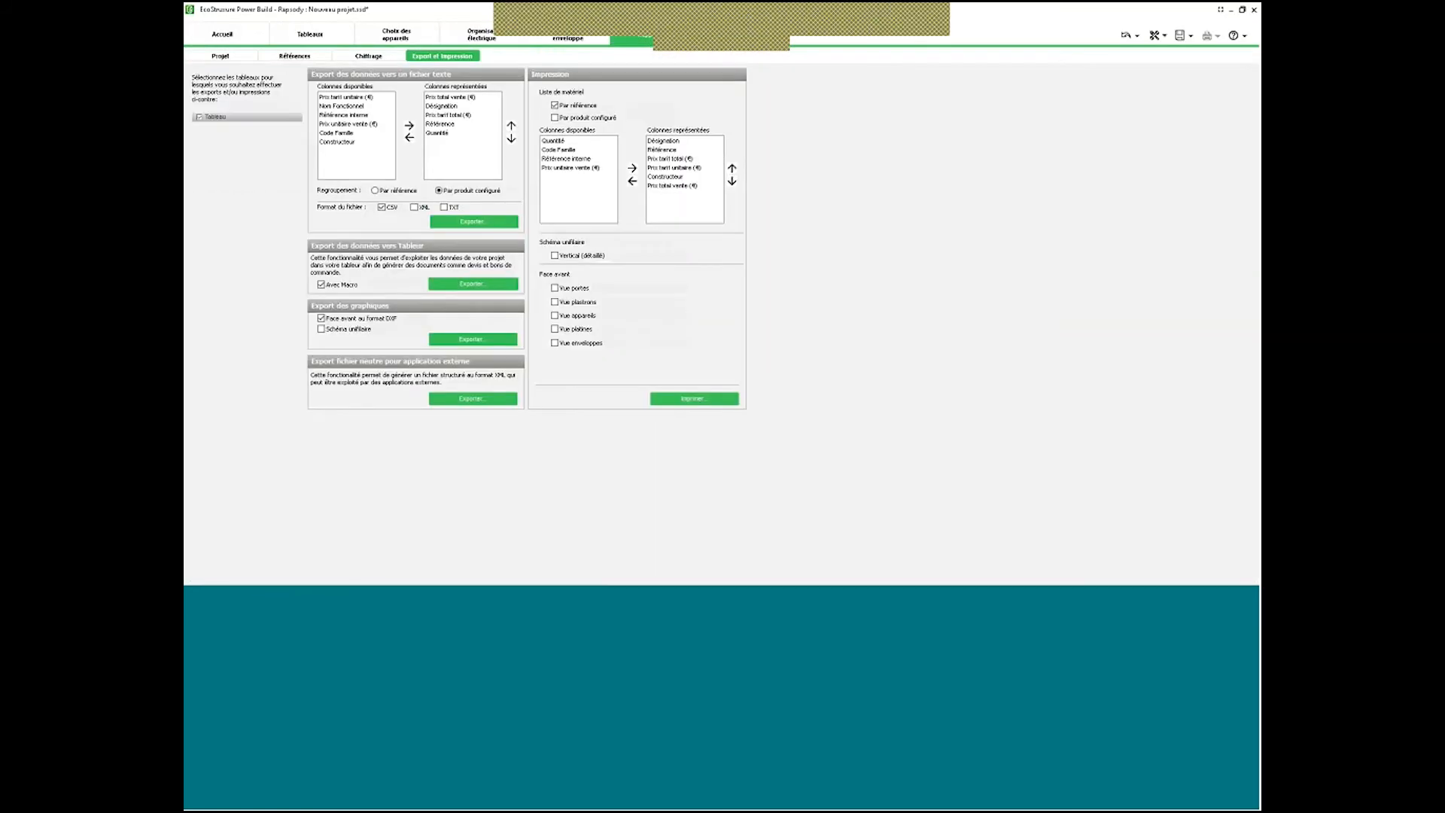
left_click(236, 57)
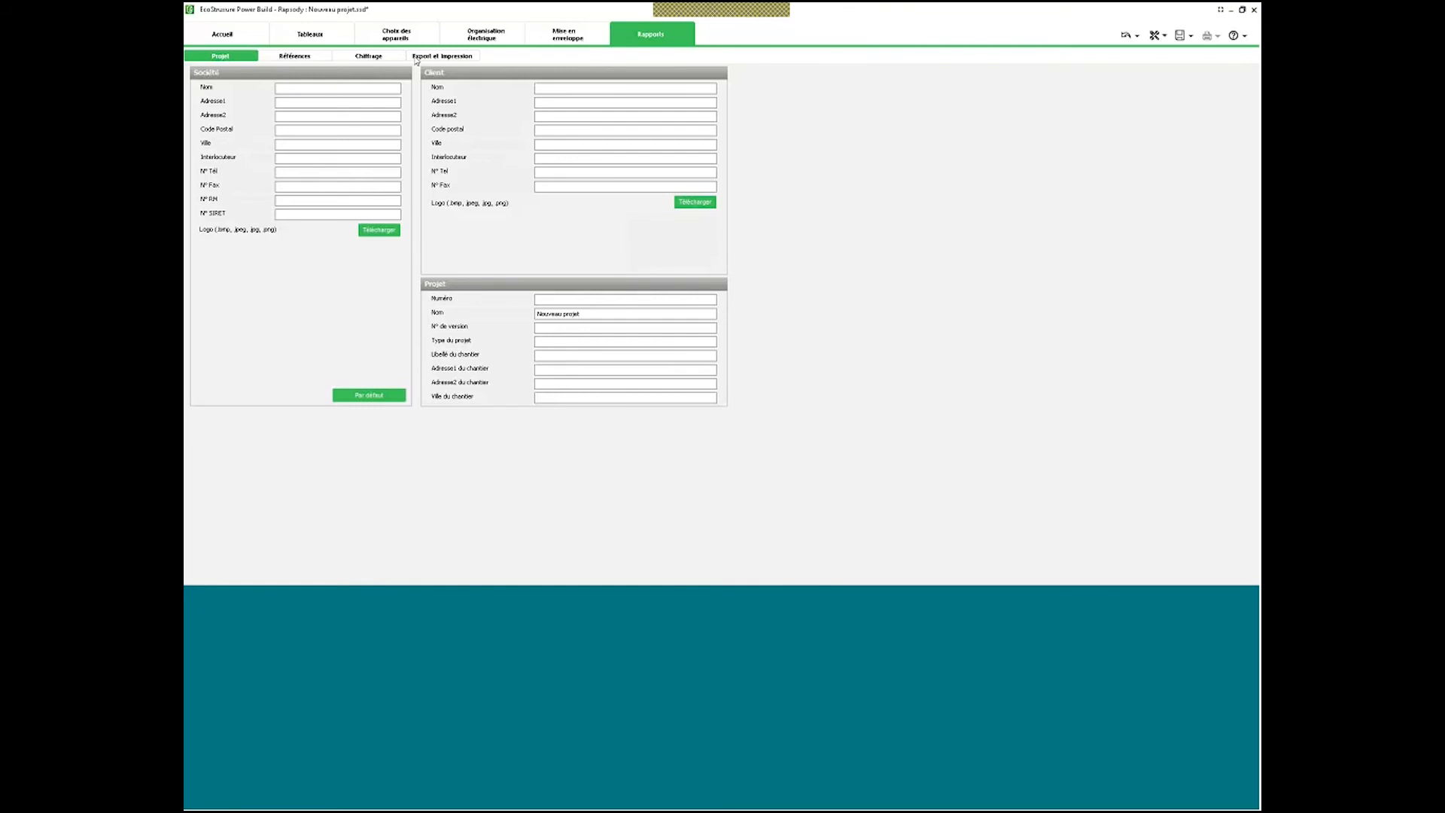
left_click(309, 36)
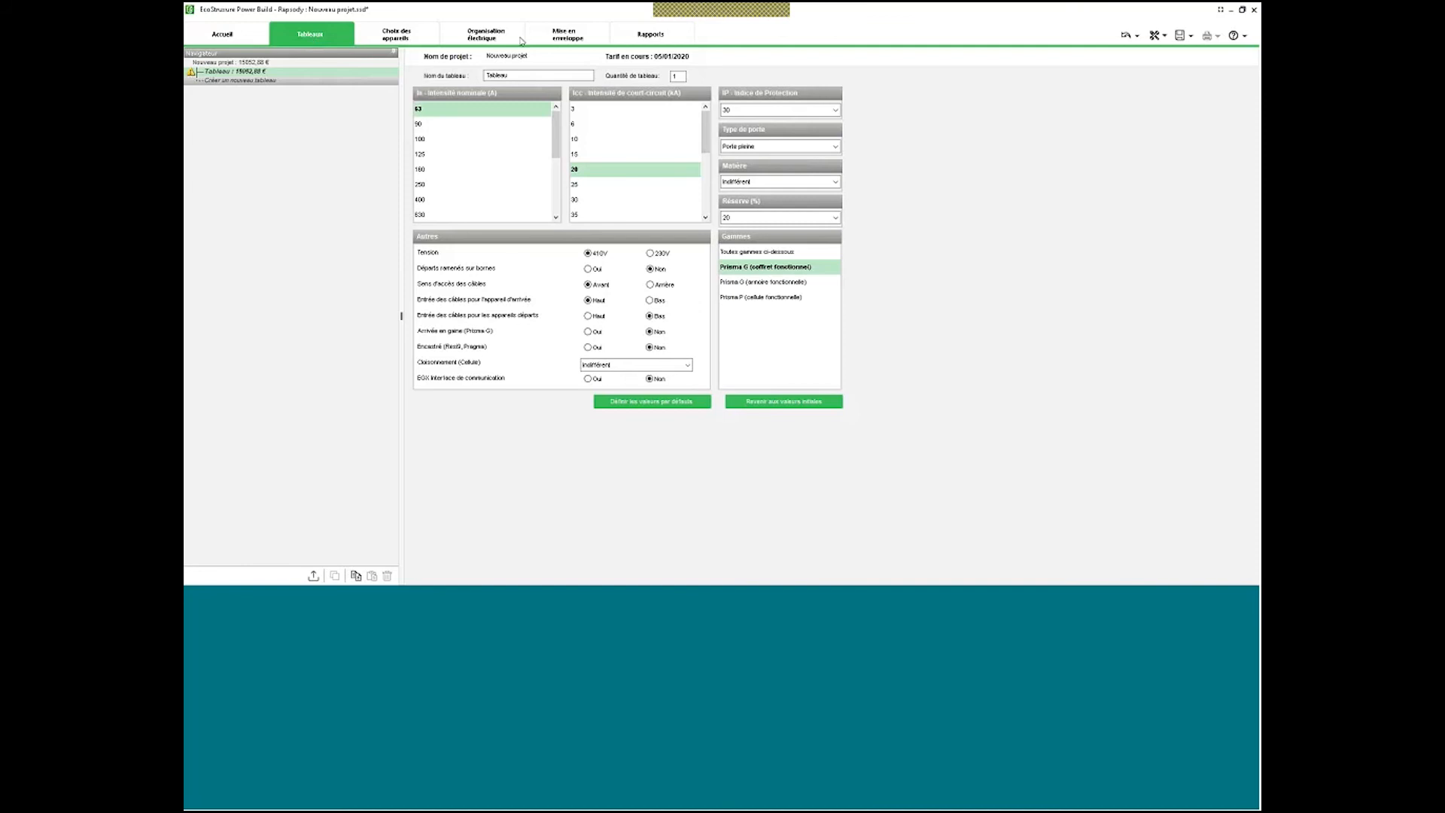
left_click(568, 34)
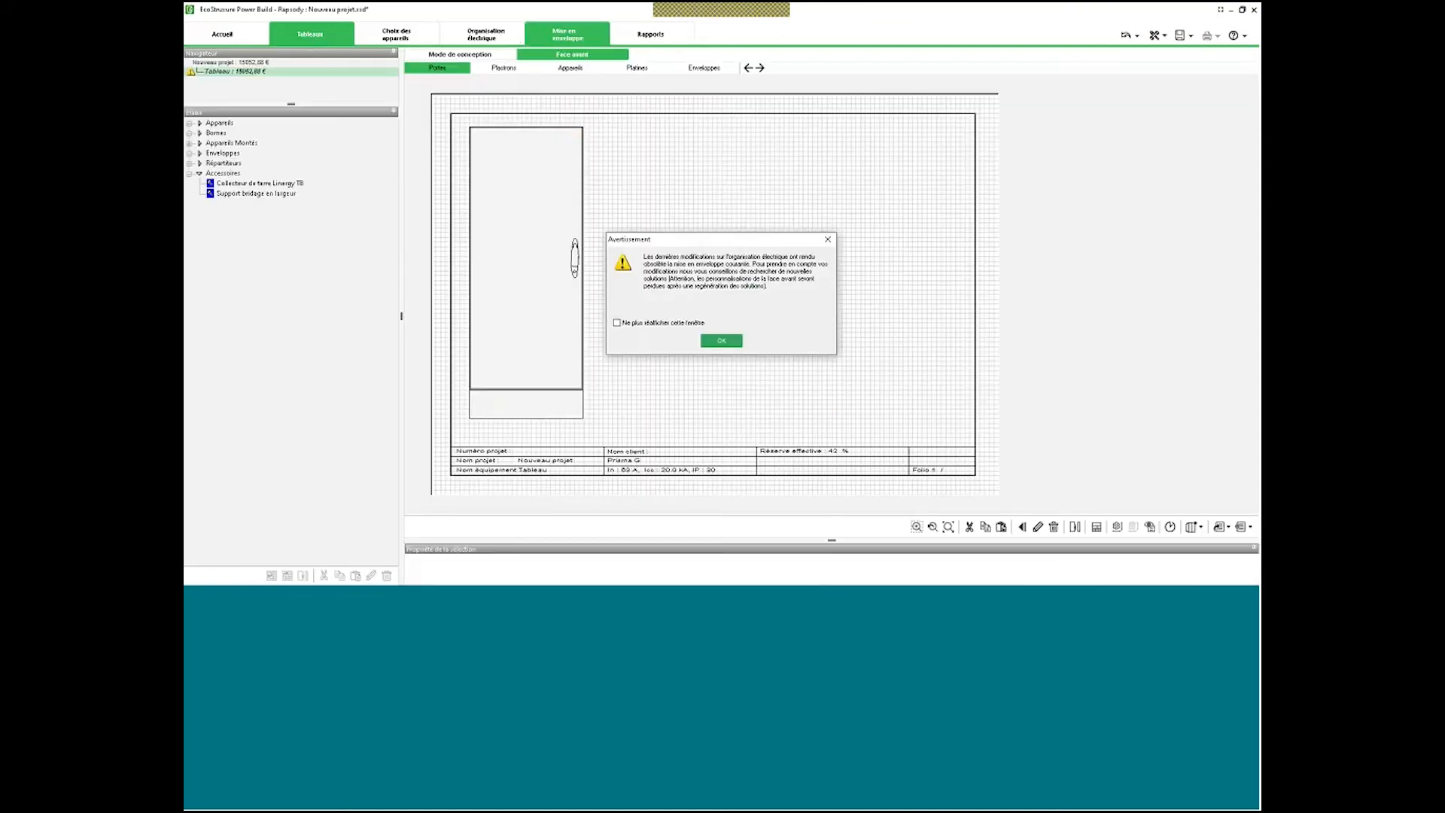
left_click(721, 341)
Review the compatible distribution blocks for the comb busbar feeding Q3 to Q6 in the electrical diagram, and cancel without changing it.
left_click(486, 35)
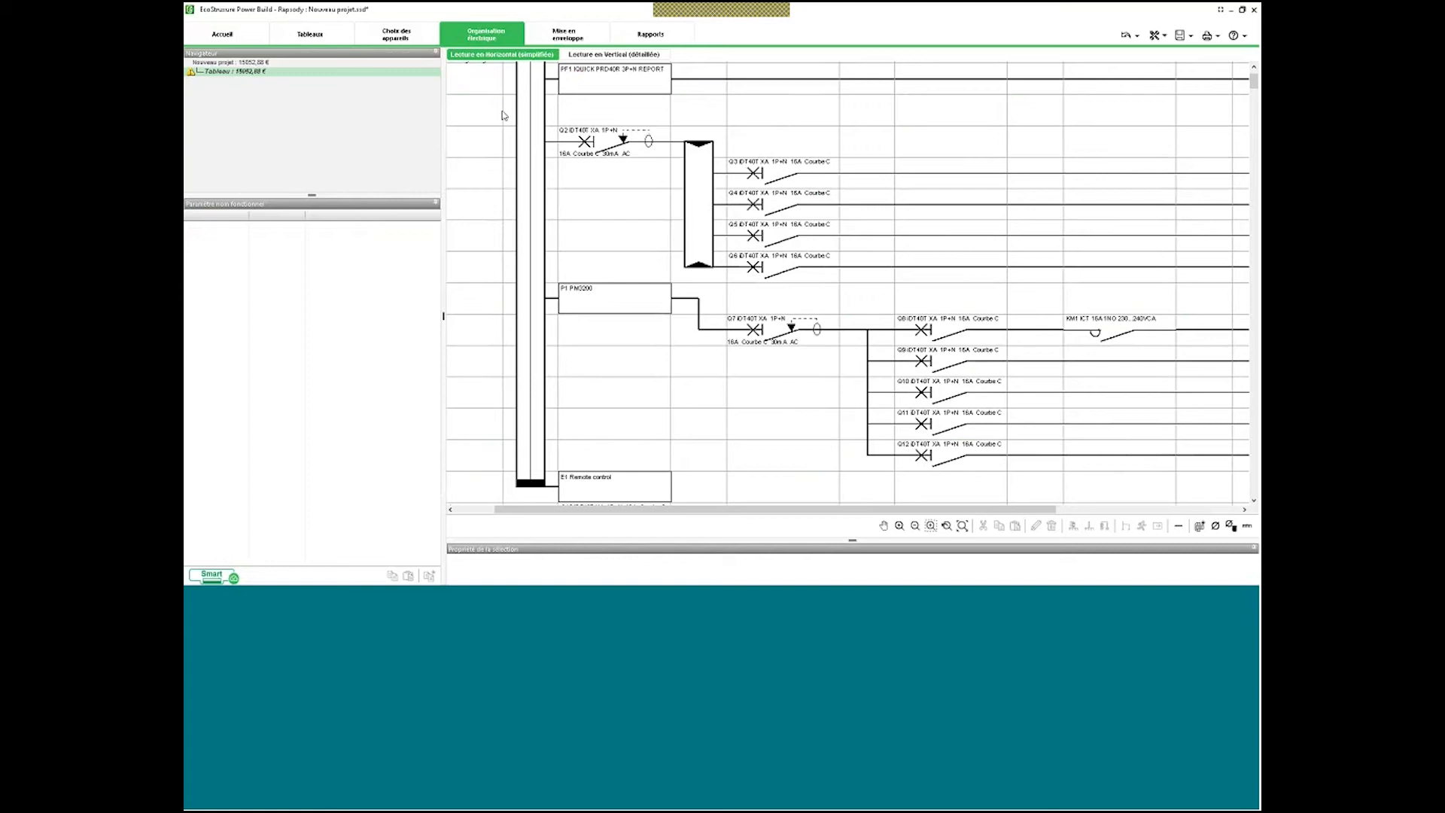
scroll(502, 115, "up", 3)
scroll(503, 115, "down", 2)
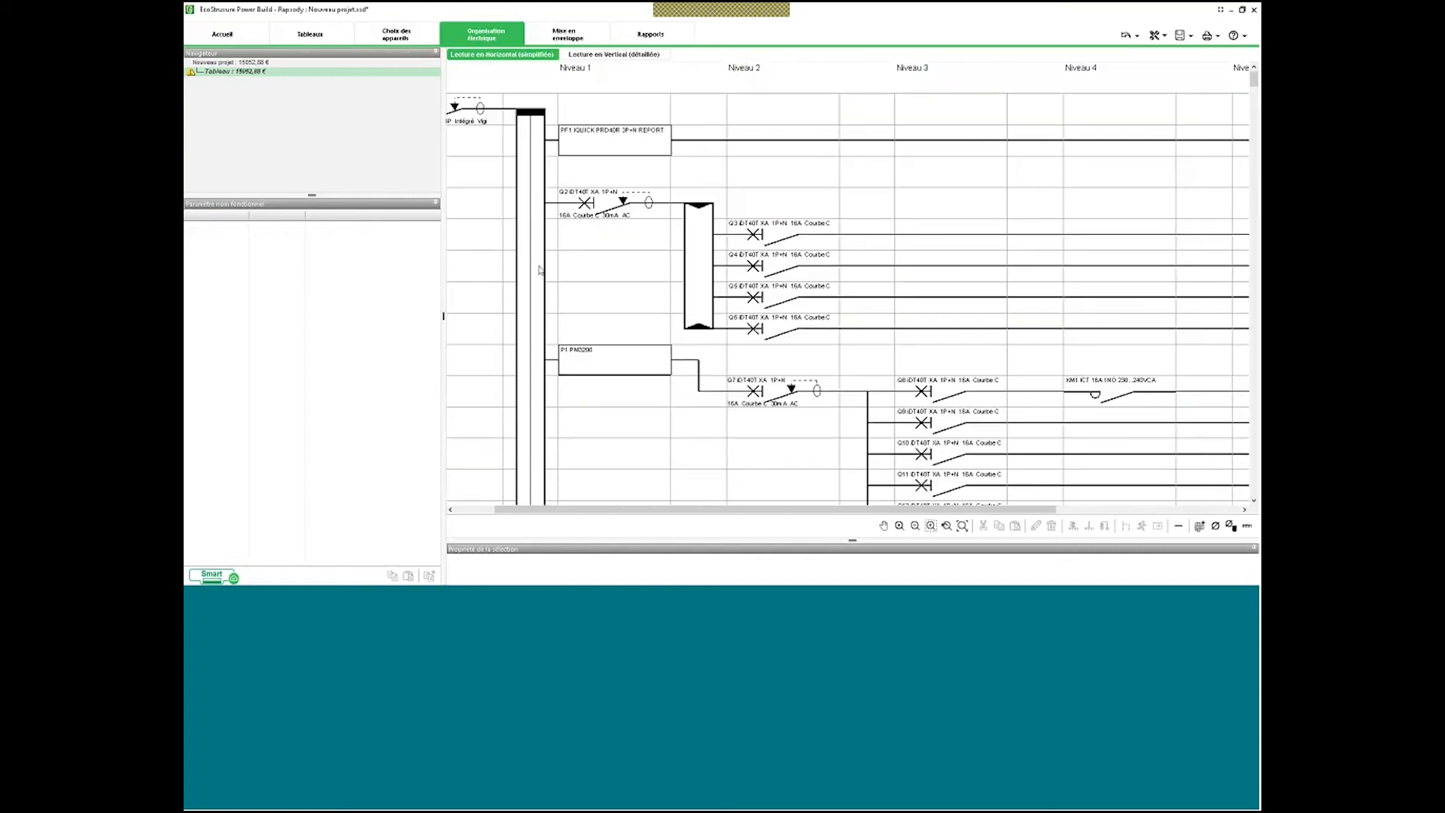
left_click_drag(516, 511, 476, 512)
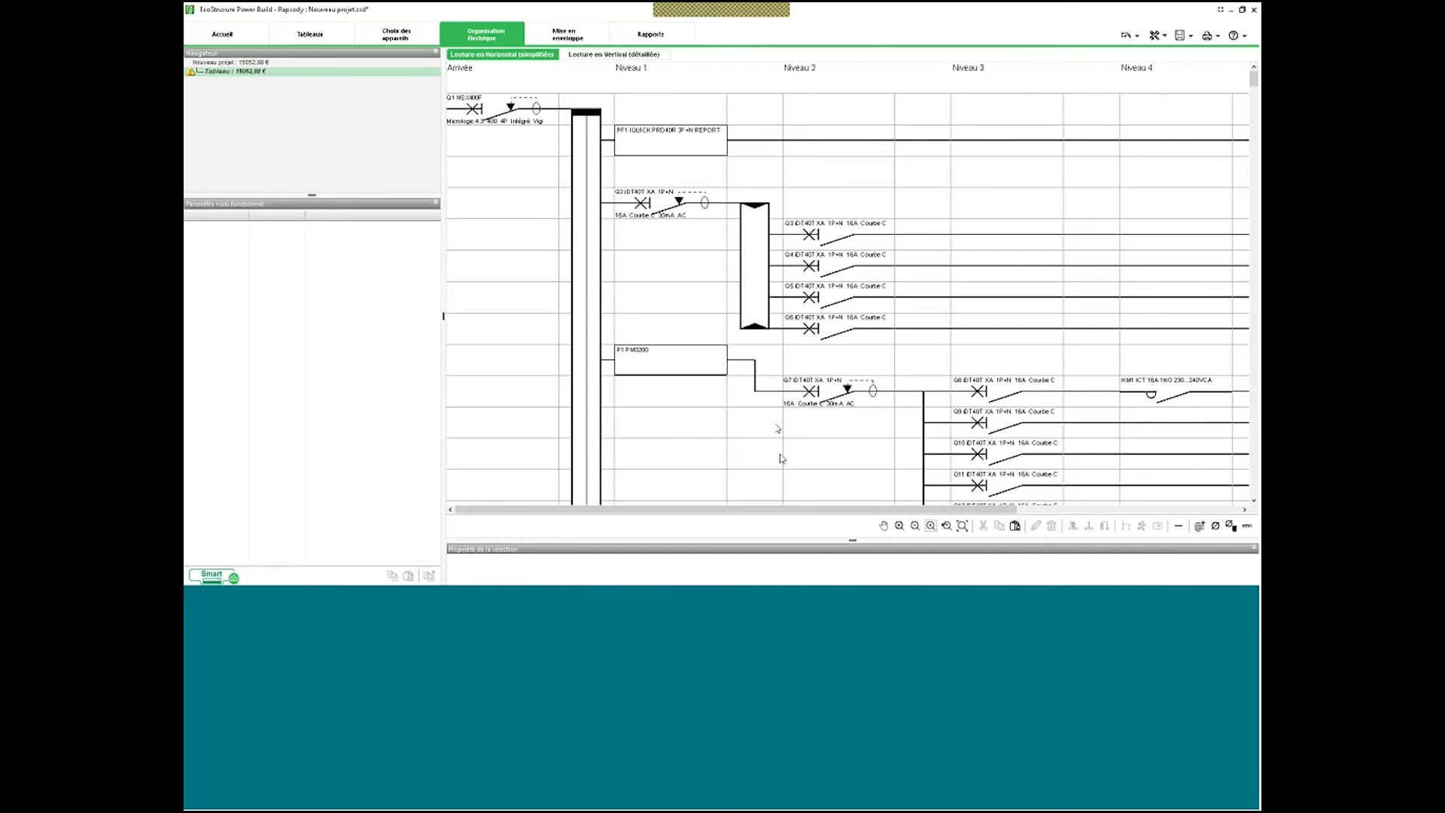
left_click(764, 280)
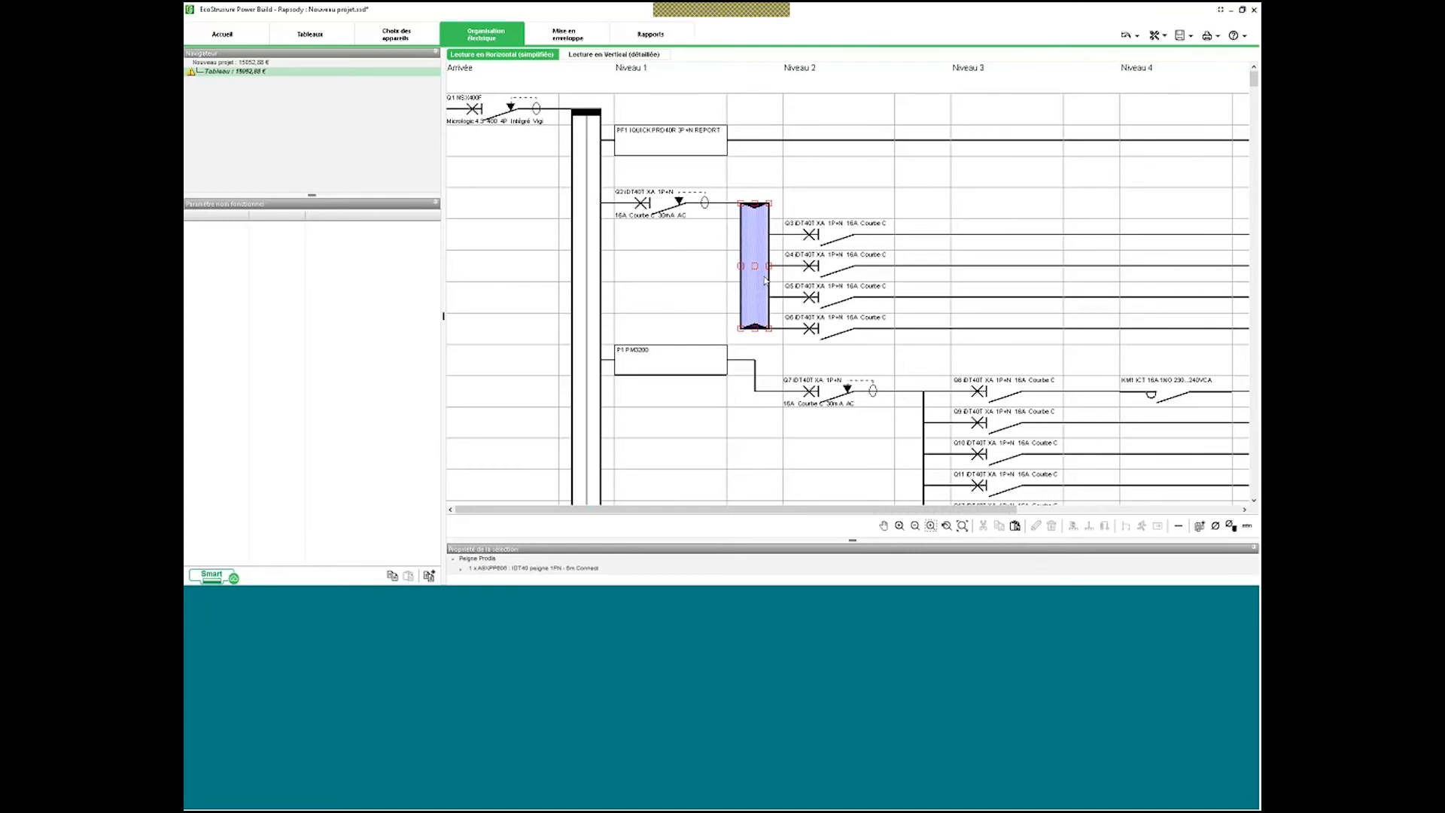
right_click(766, 280)
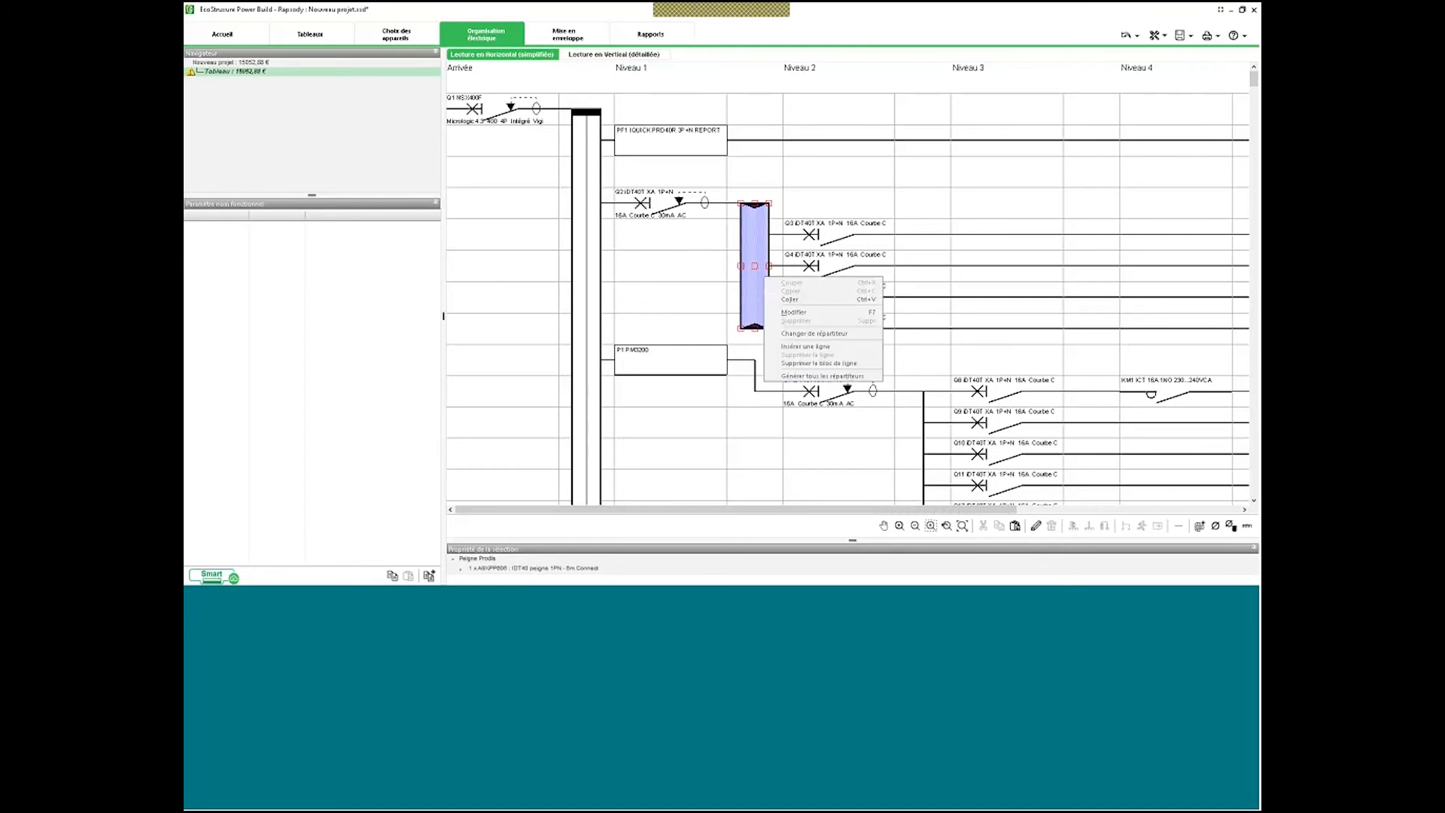
left_click(818, 335)
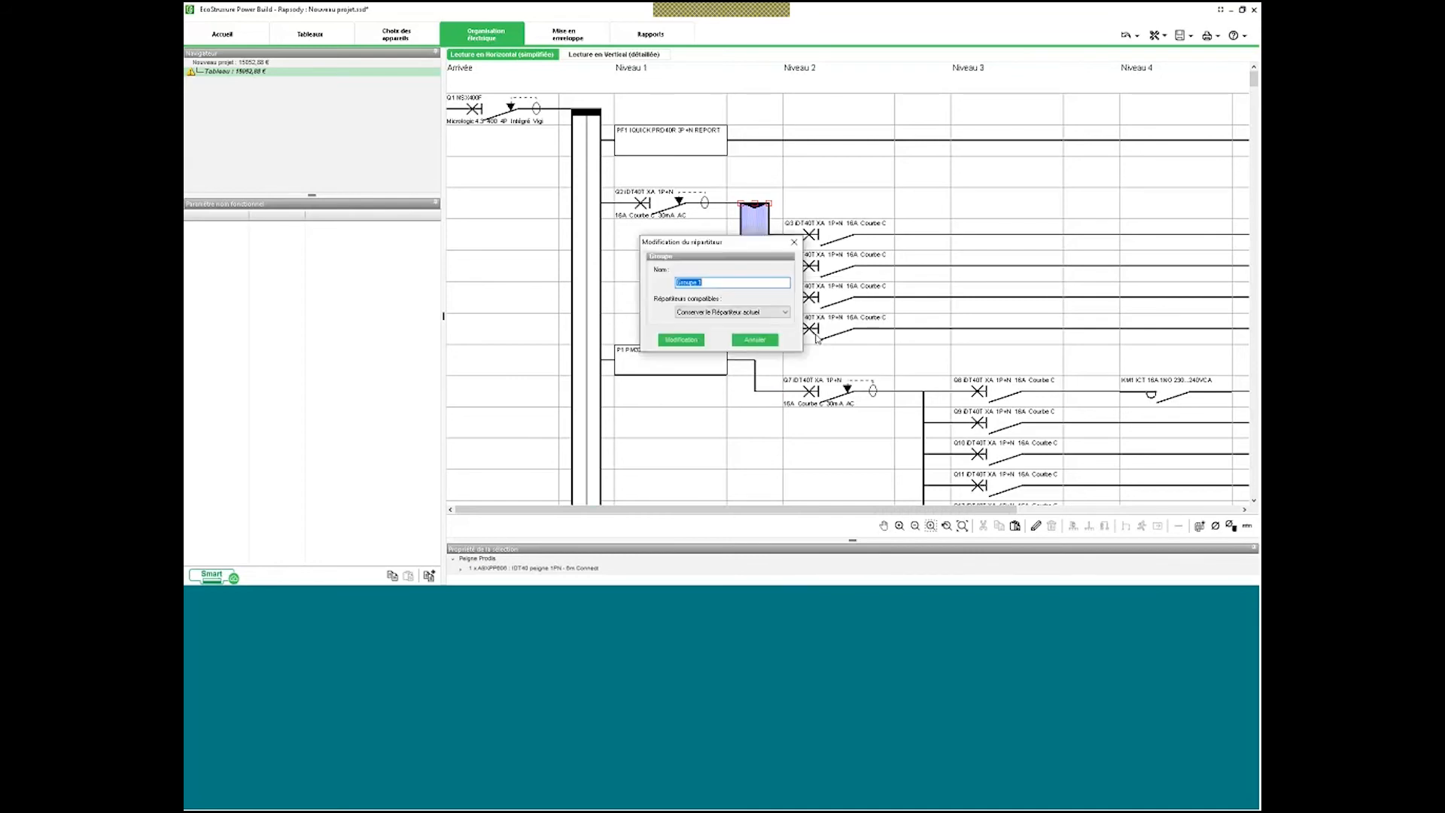
left_click(777, 313)
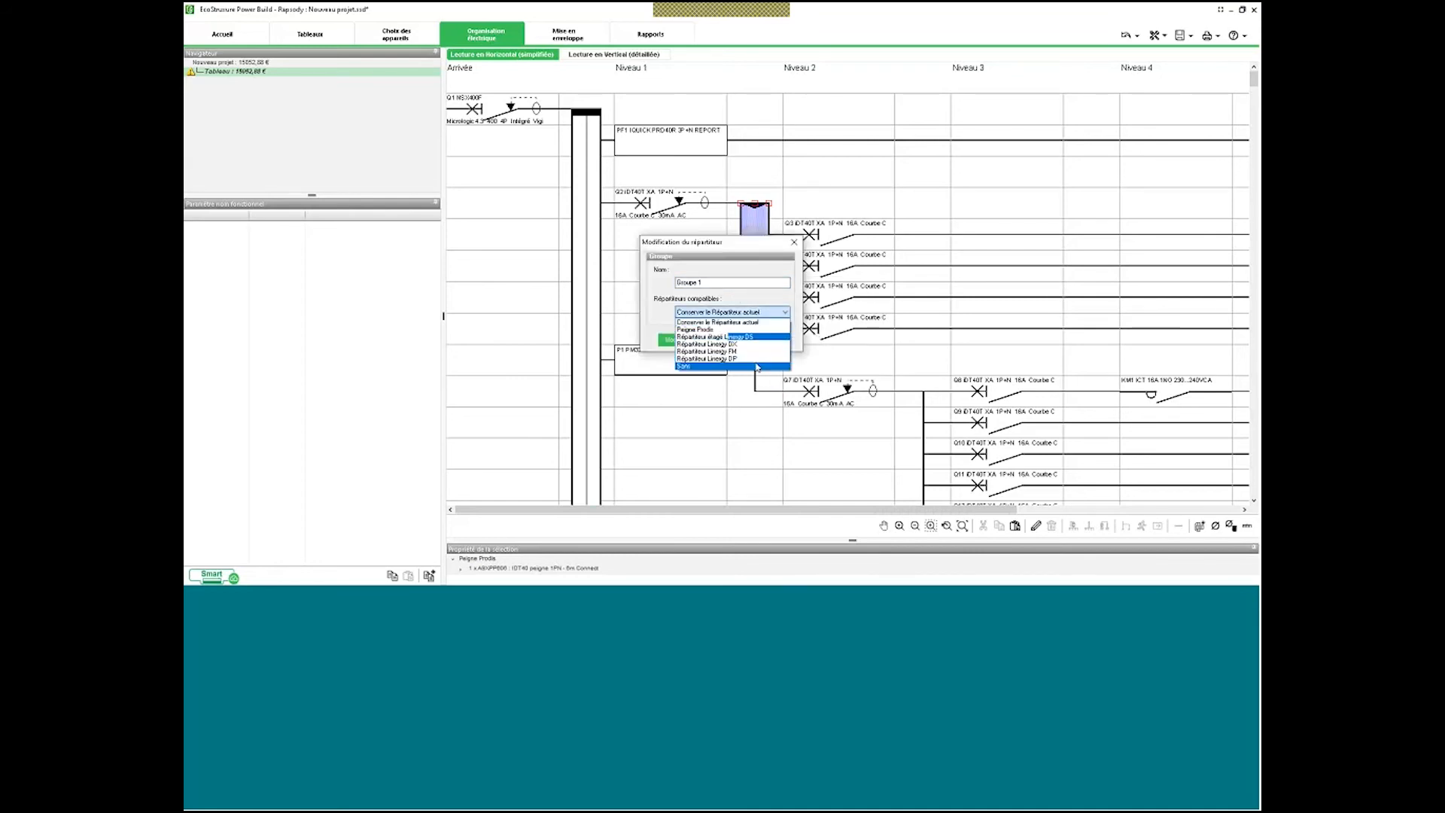
left_click(749, 416)
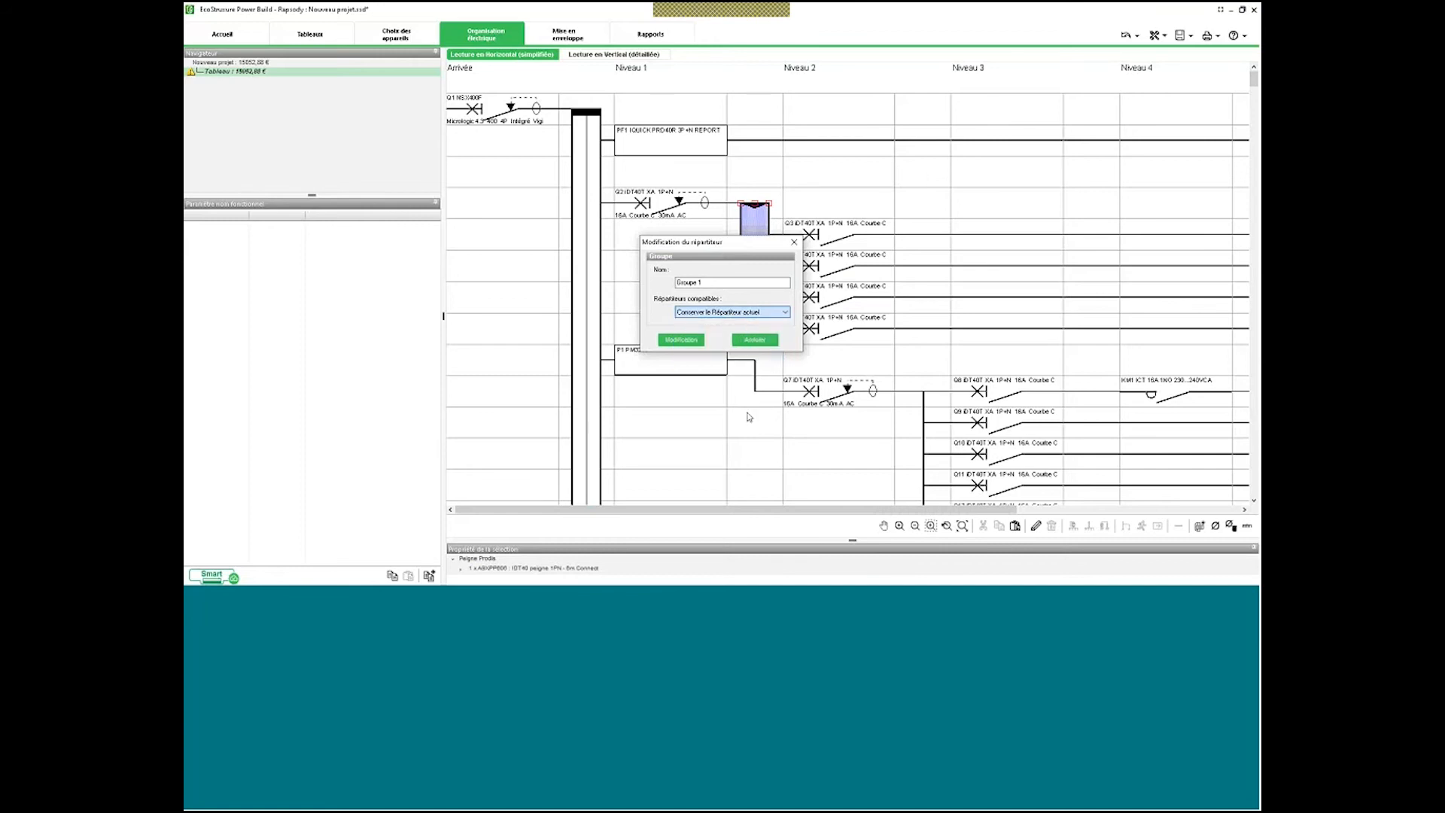
left_click(764, 340)
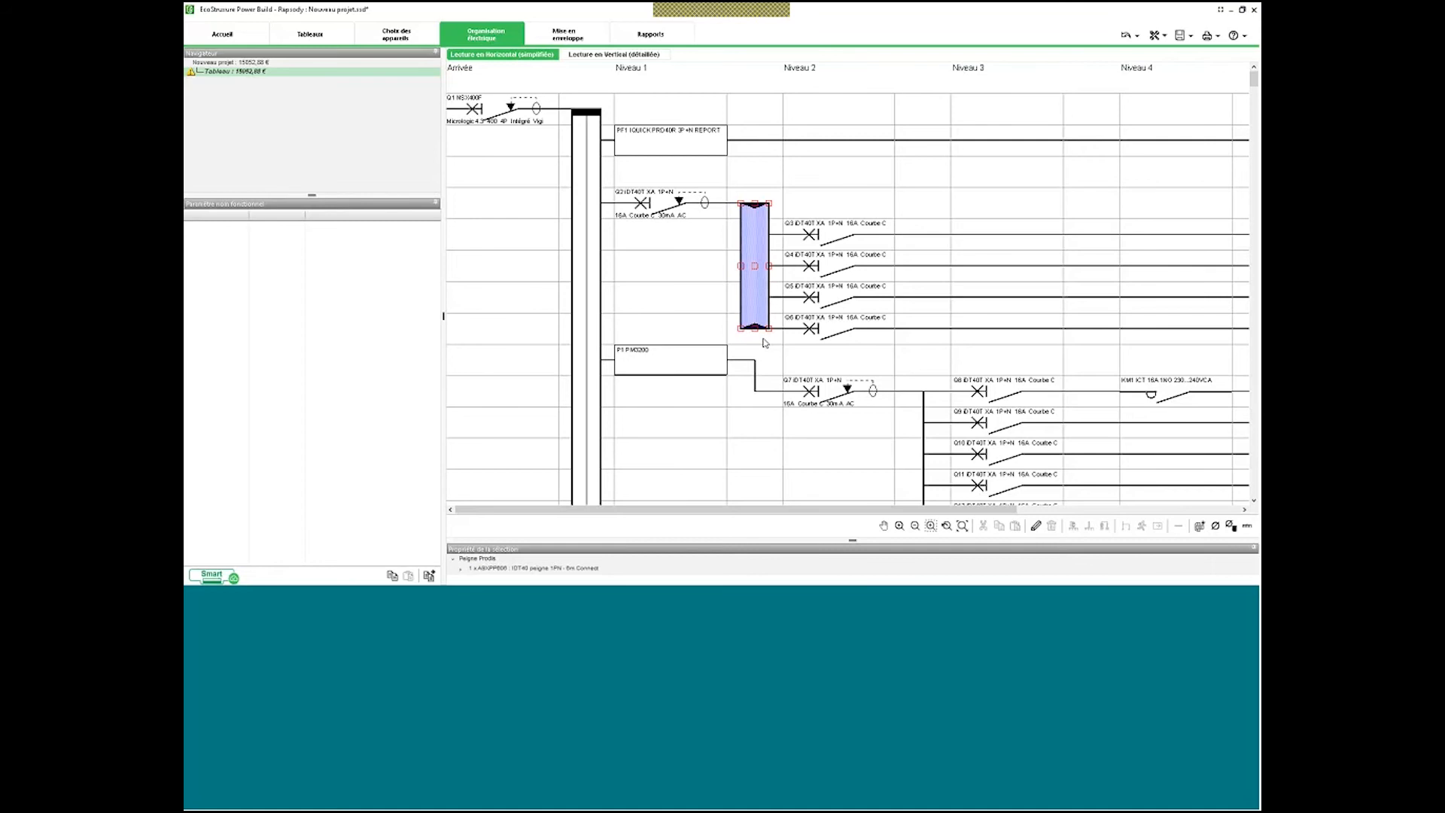
Show the enclosure layout's faceplate view, dismissing the warning, and move the whole cabinet to the middle of the drawing sheet.
left_click(577, 35)
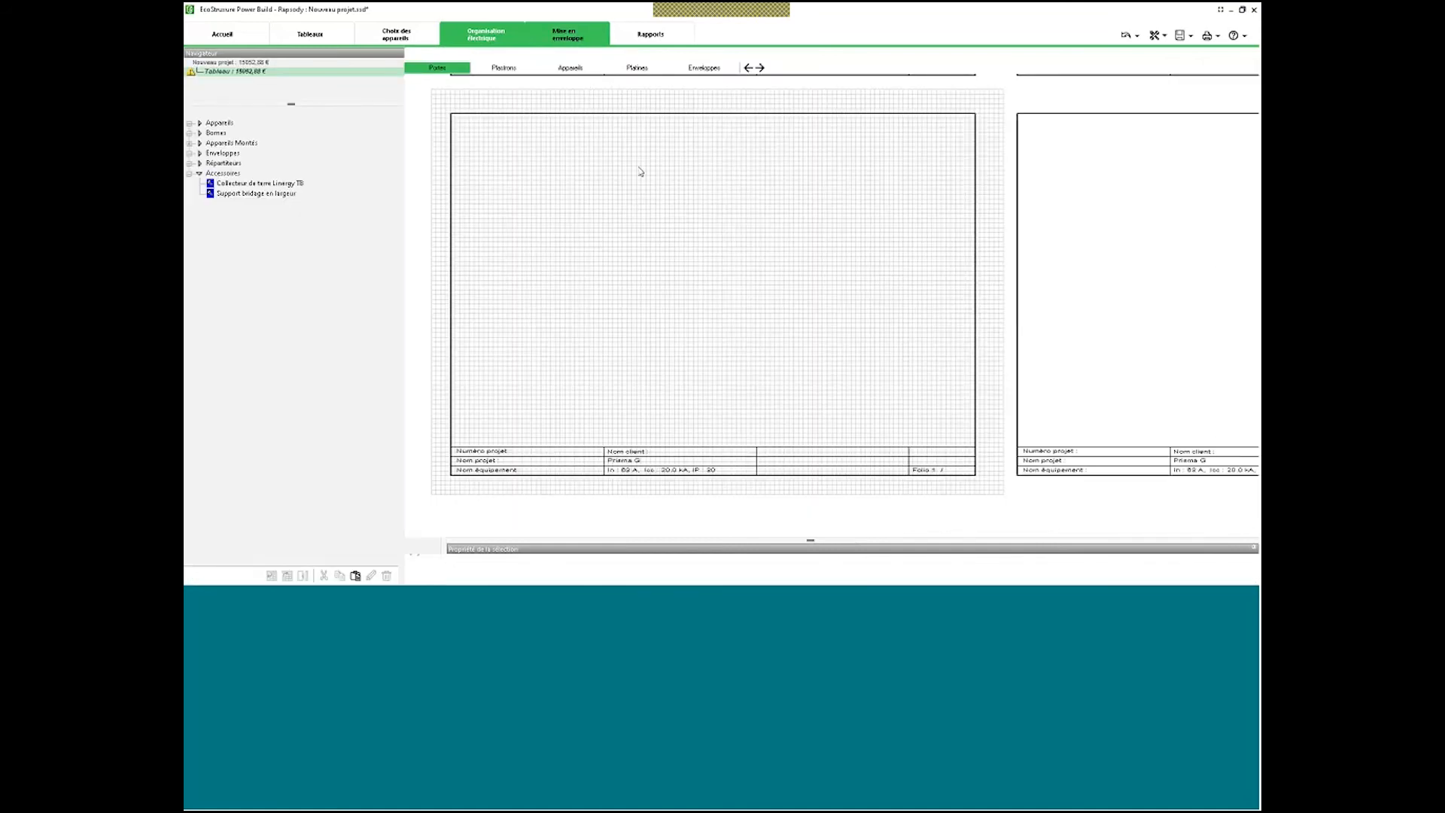
left_click(827, 240)
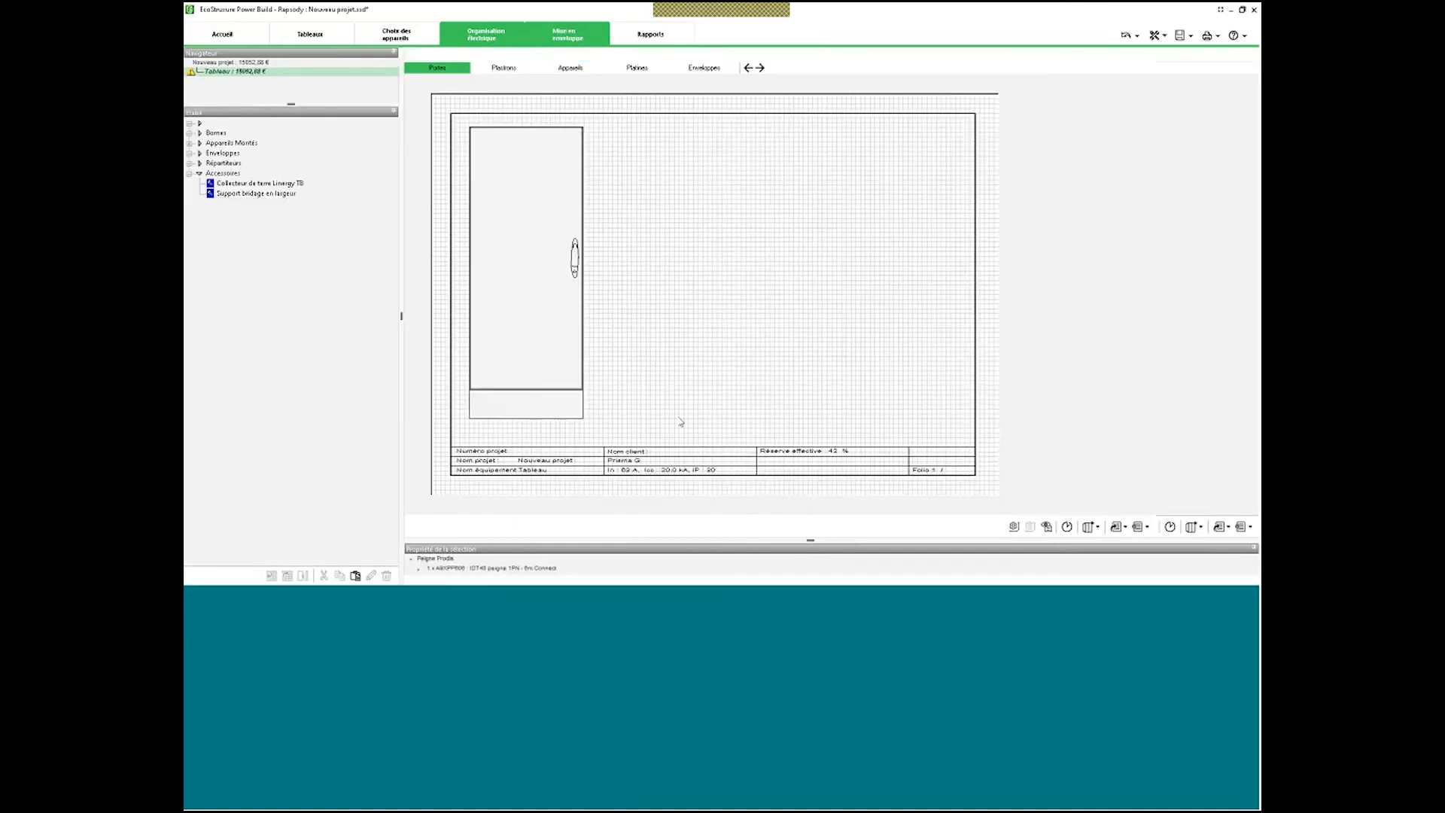
left_click(456, 118)
left_click_drag(457, 120, 659, 450)
left_click_drag(548, 337, 500, 210)
left_click(503, 68)
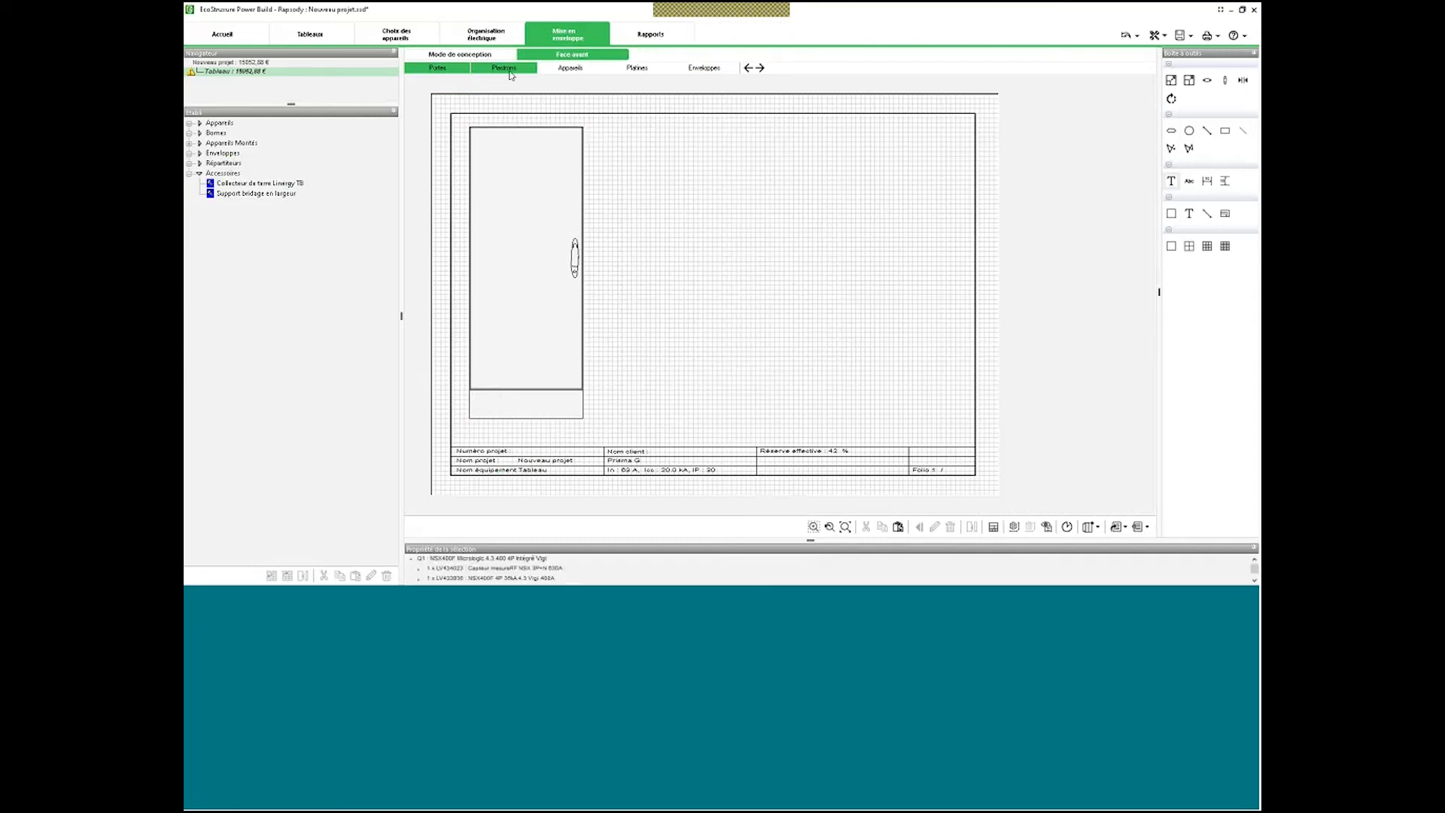
left_click(491, 105)
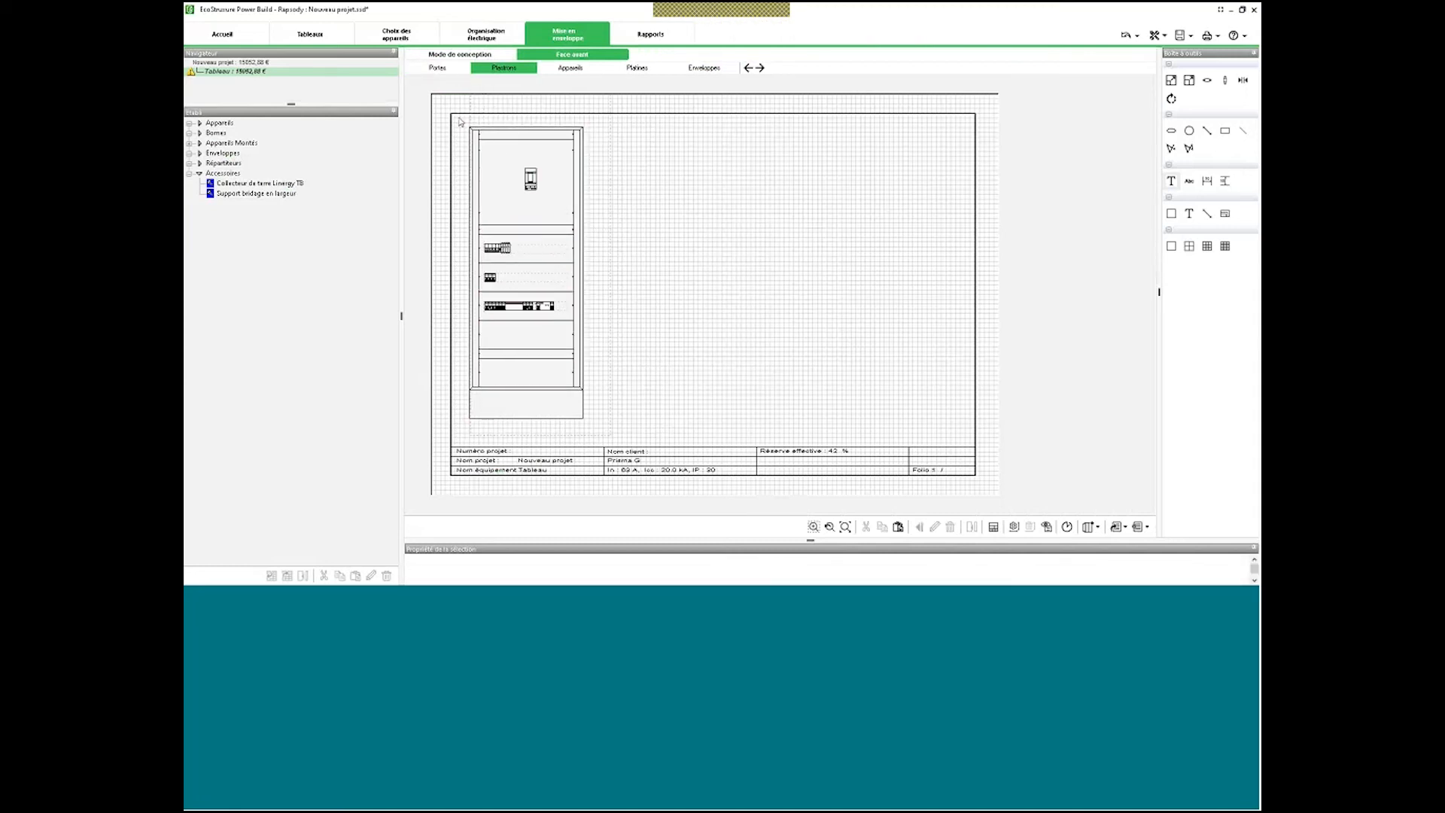
left_click(471, 130)
left_click(460, 128)
left_click_drag(456, 124, 743, 366)
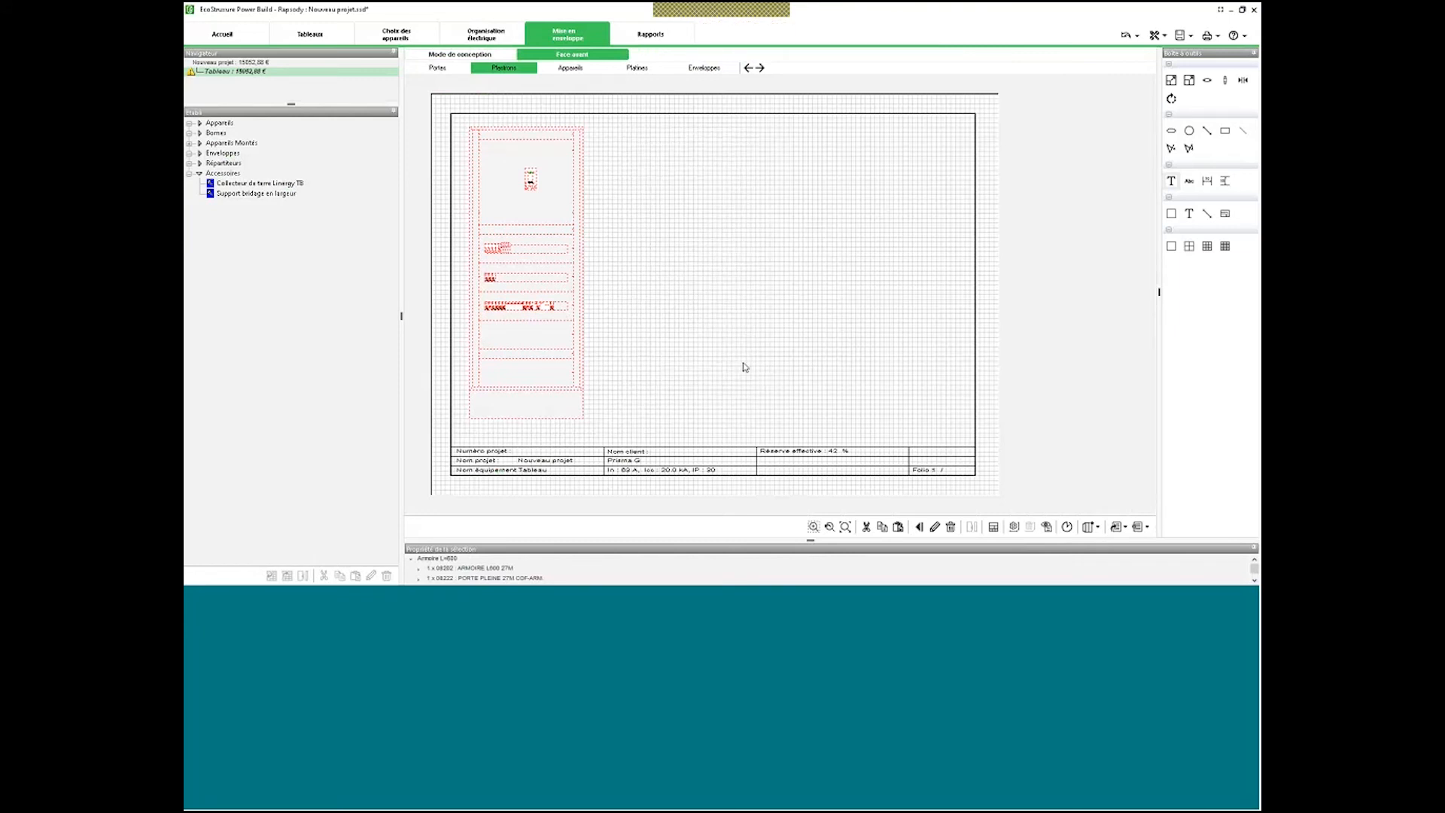
left_click(864, 347)
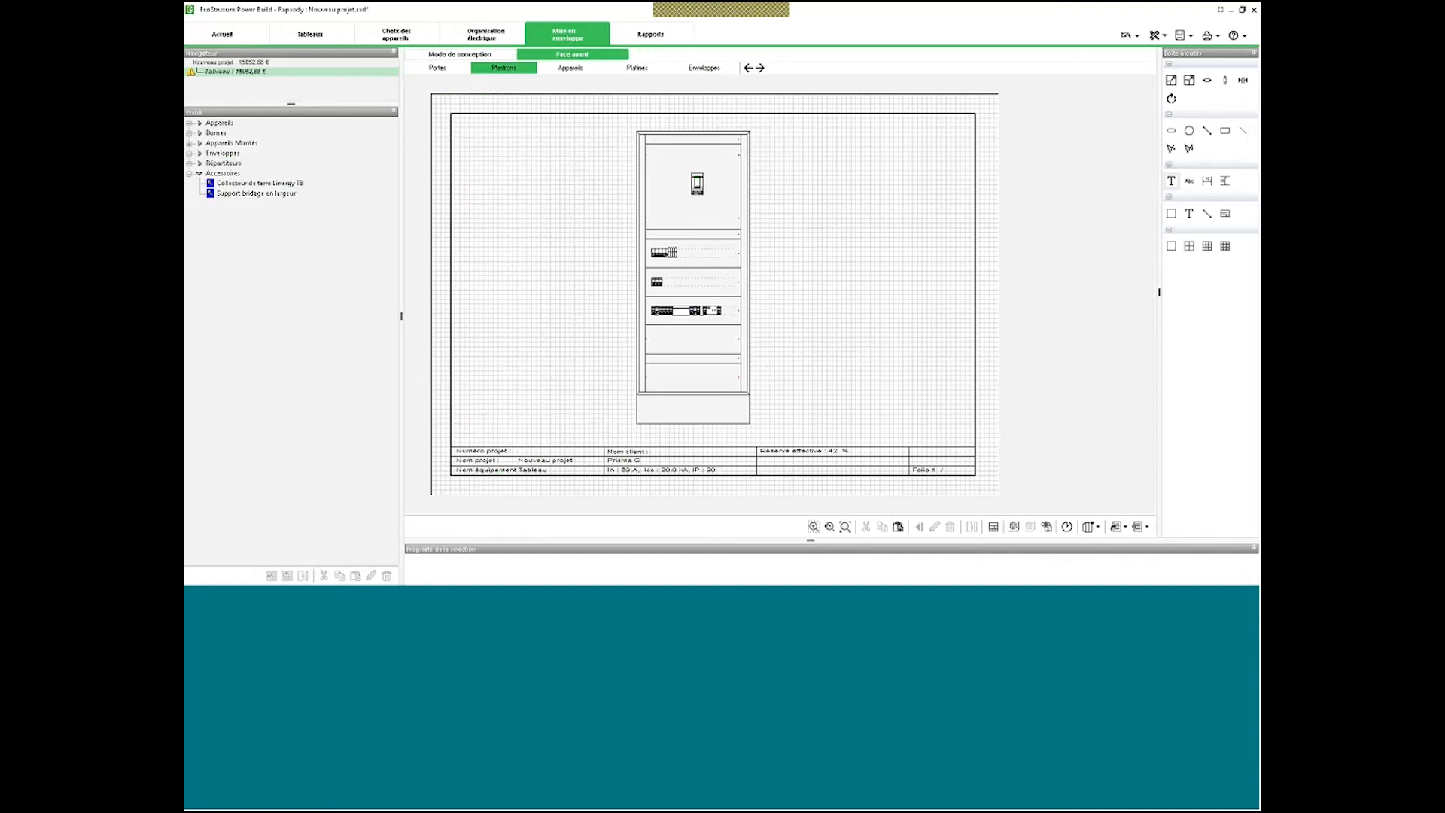
Review the report's references list and its export and printing options, including the graphic export.
left_click(651, 34)
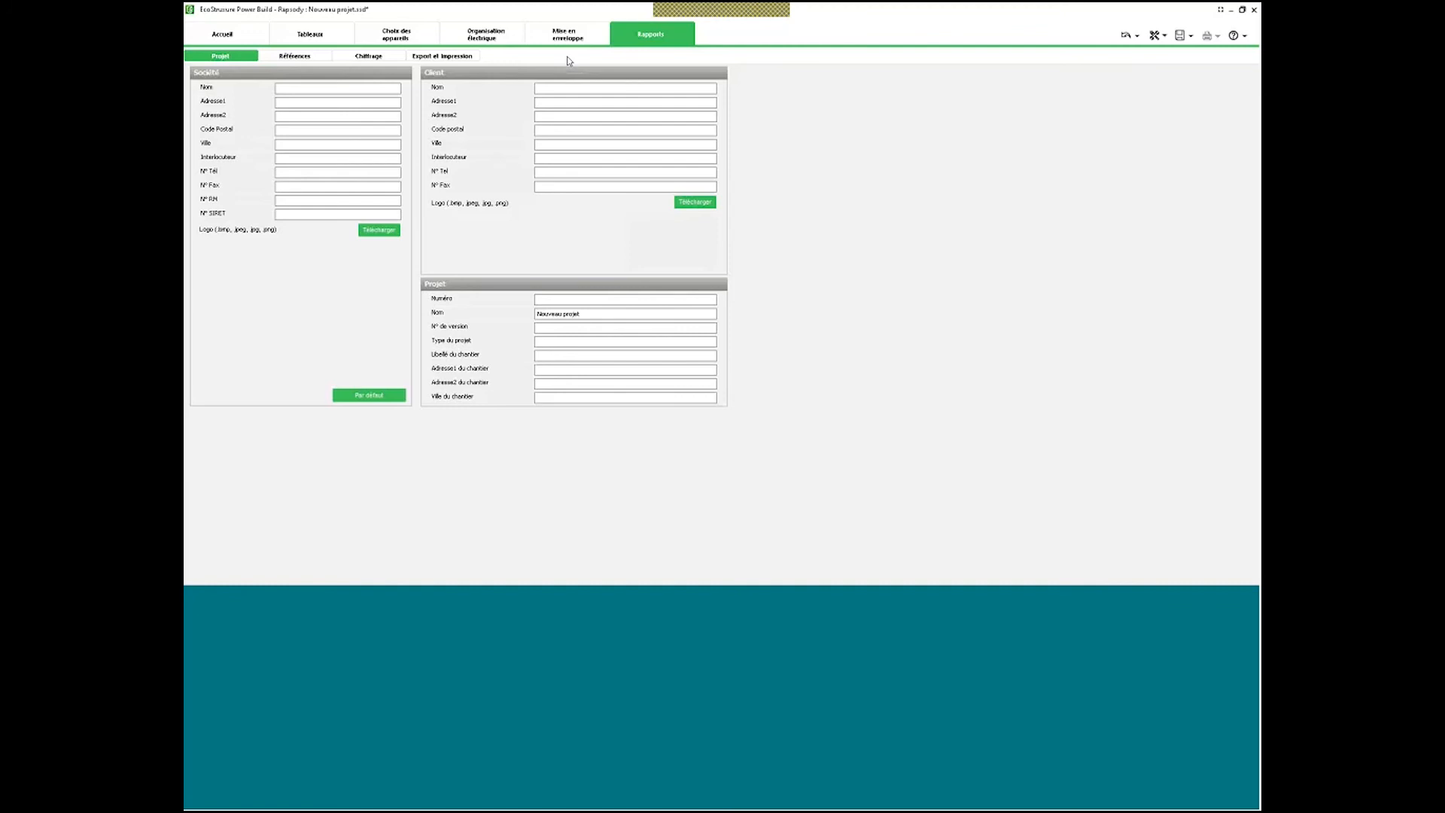
left_click(294, 55)
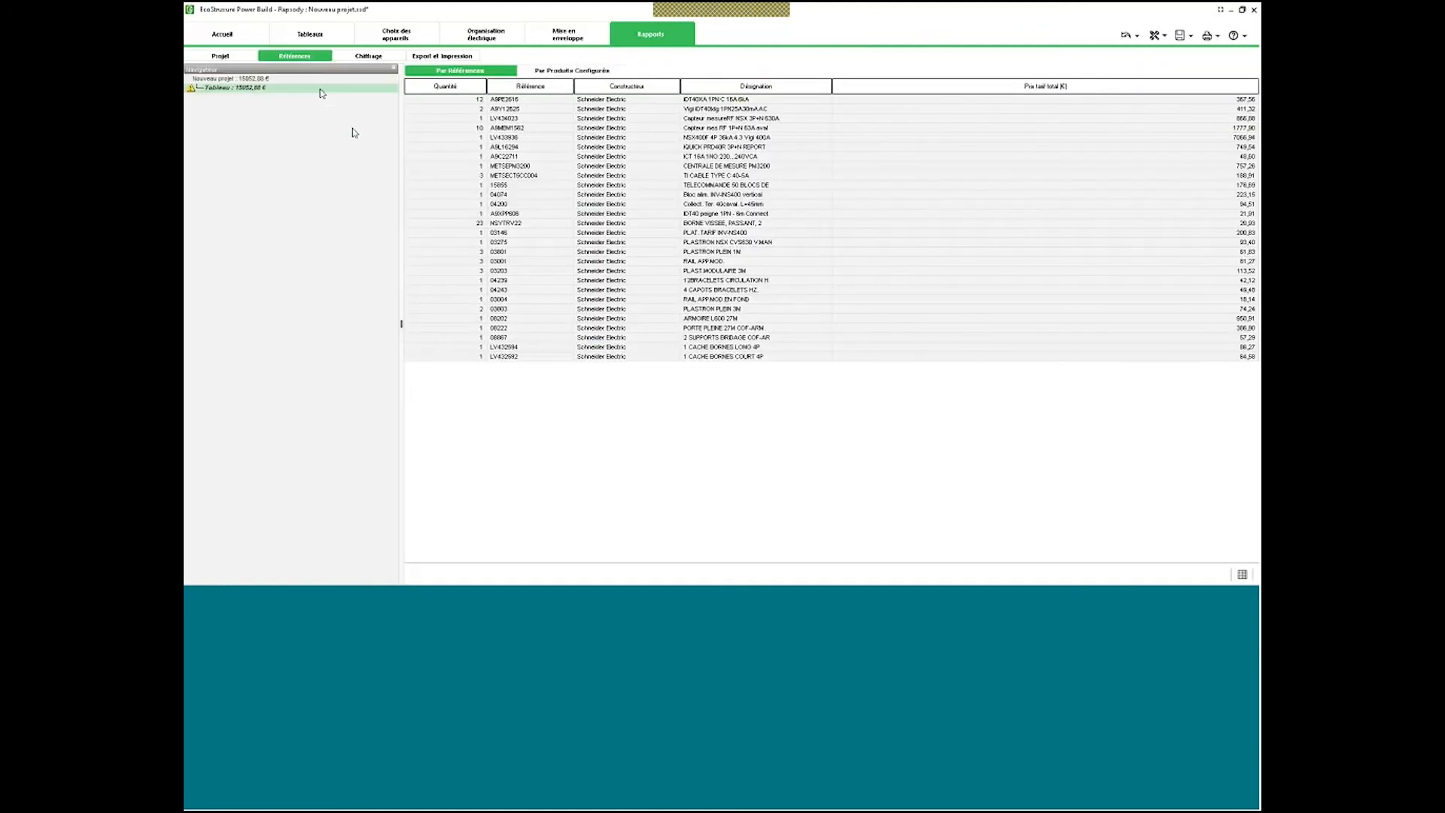
left_click(429, 58)
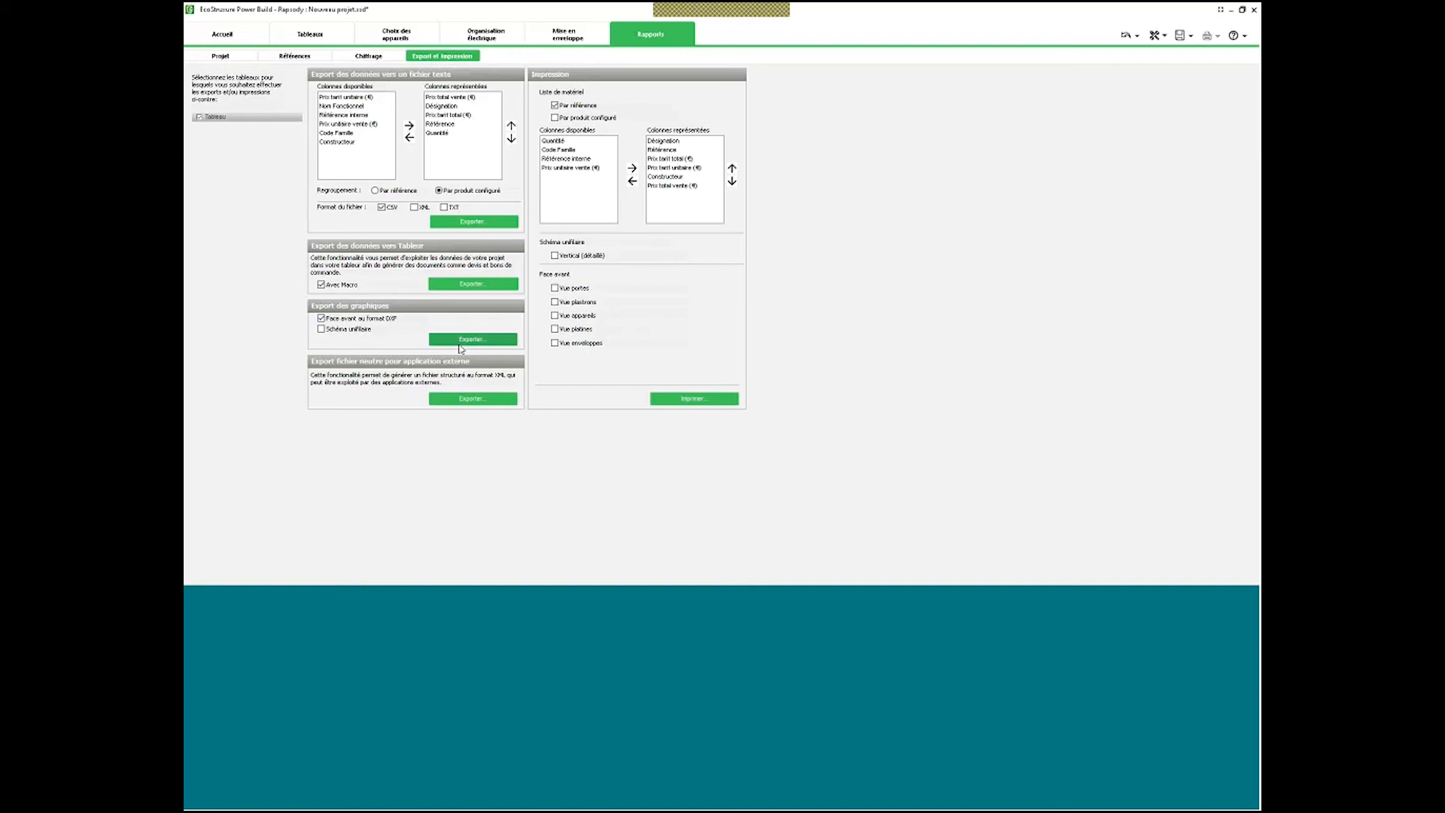
left_click(331, 331)
left_click(1231, 13)
Set the cable length of the Q3 outgoing line to 100 in the electrical diagram.
left_click(451, 30)
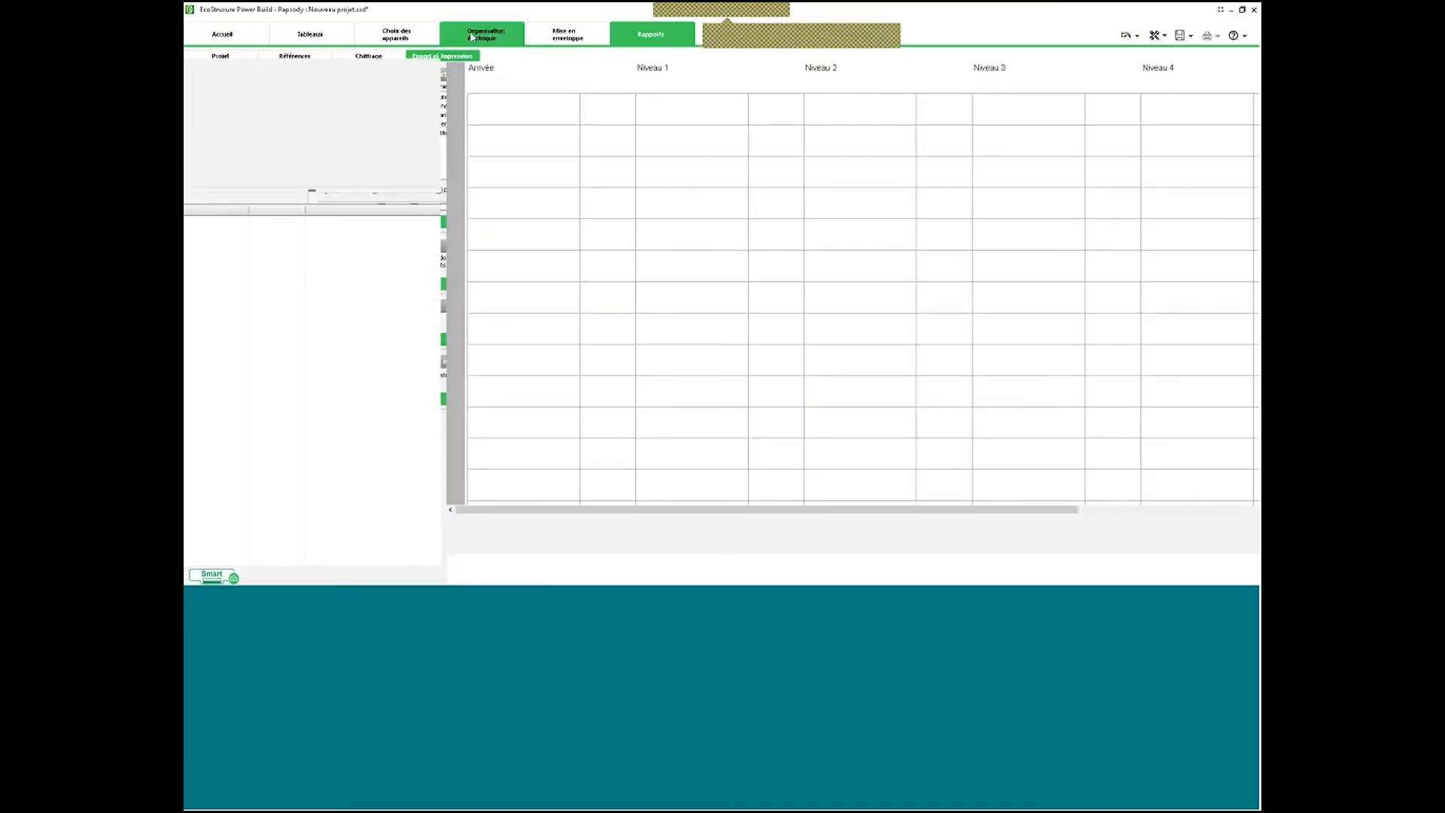
left_click(687, 149)
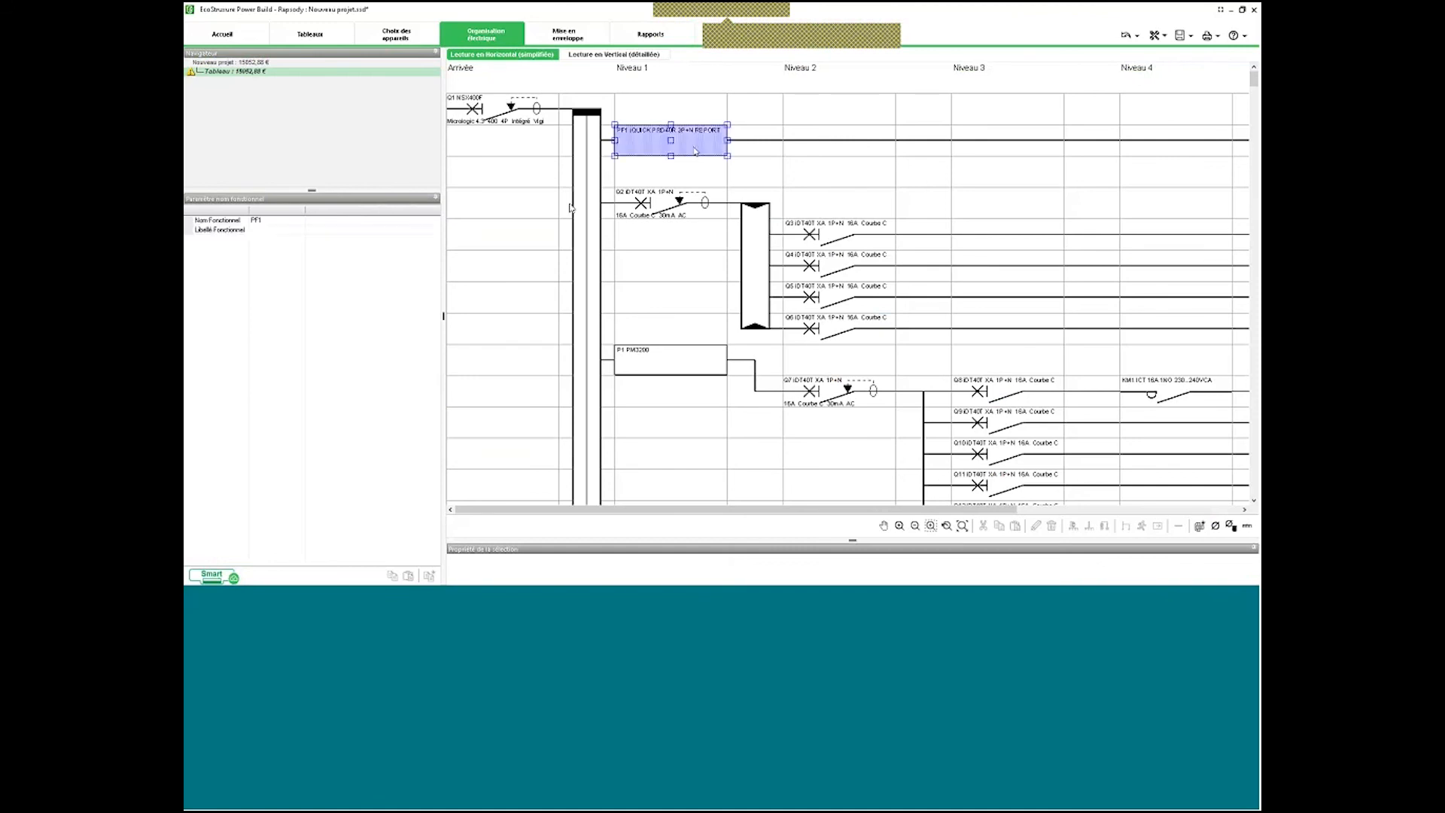
left_click(861, 246)
left_click(992, 237)
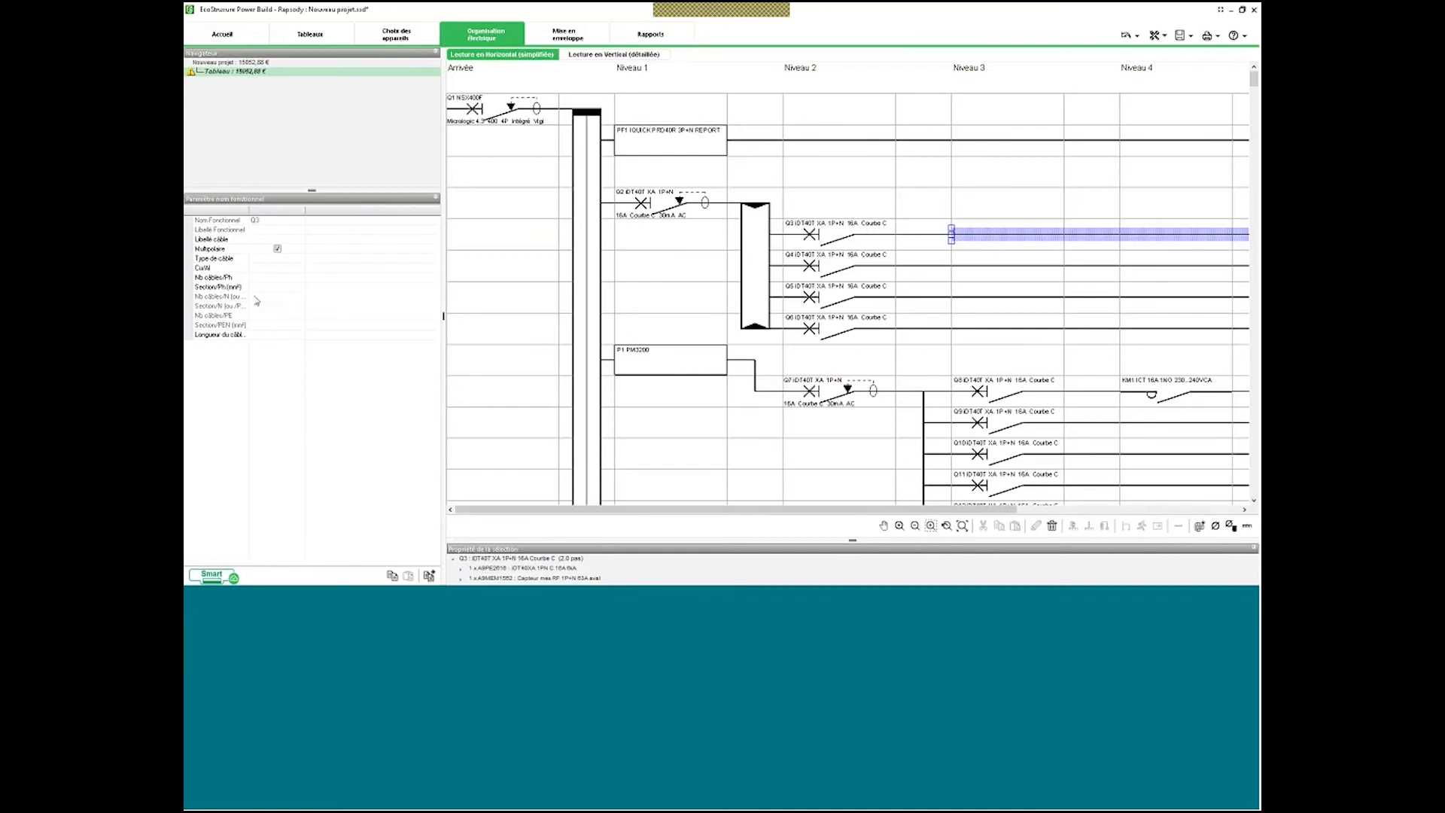
left_click(269, 335)
type("100")
key("Return")
Check the Q3 cable length in the single-line diagram's print preview and close the preview.
left_click(1214, 43)
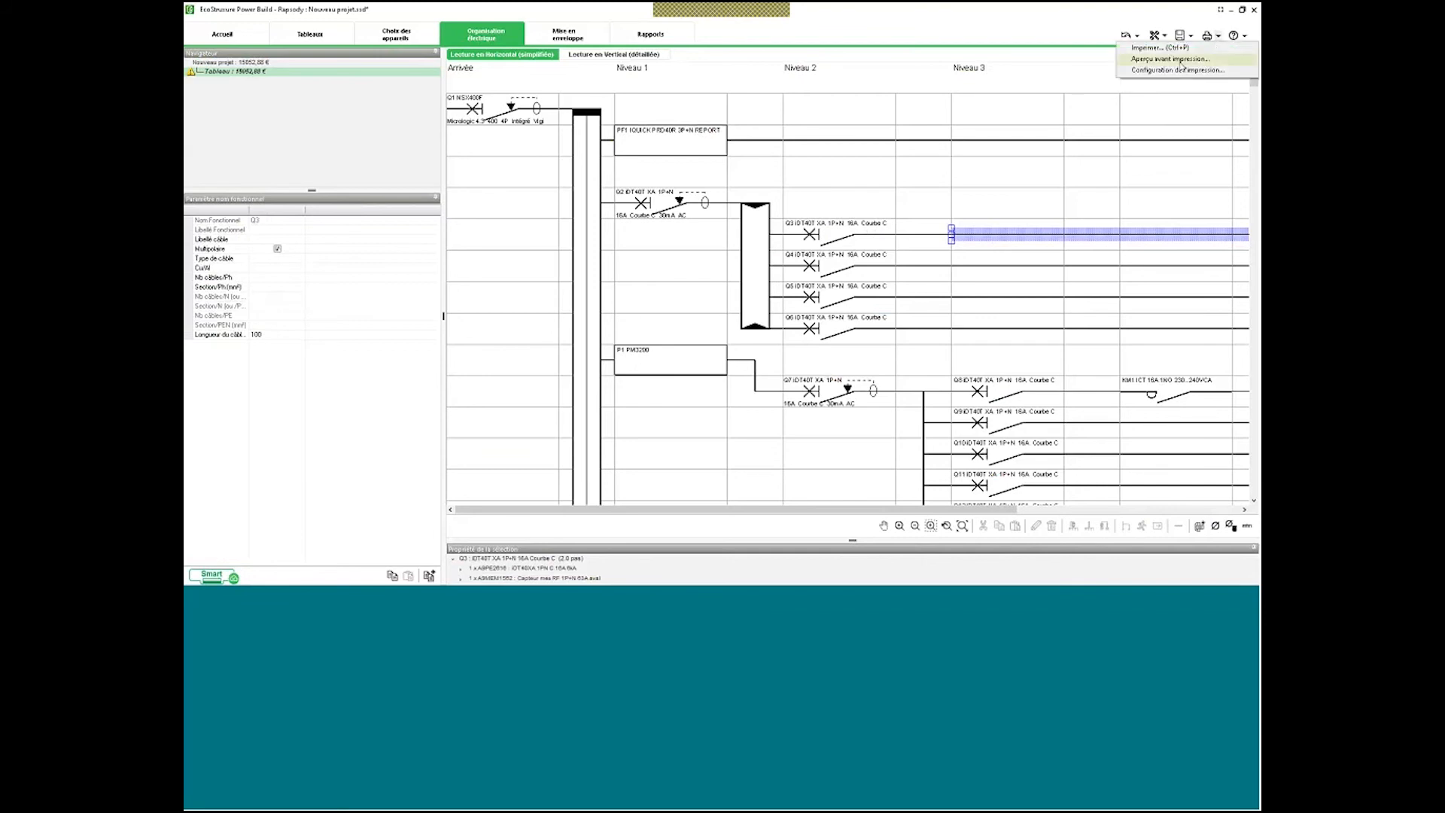
left_click(1193, 58)
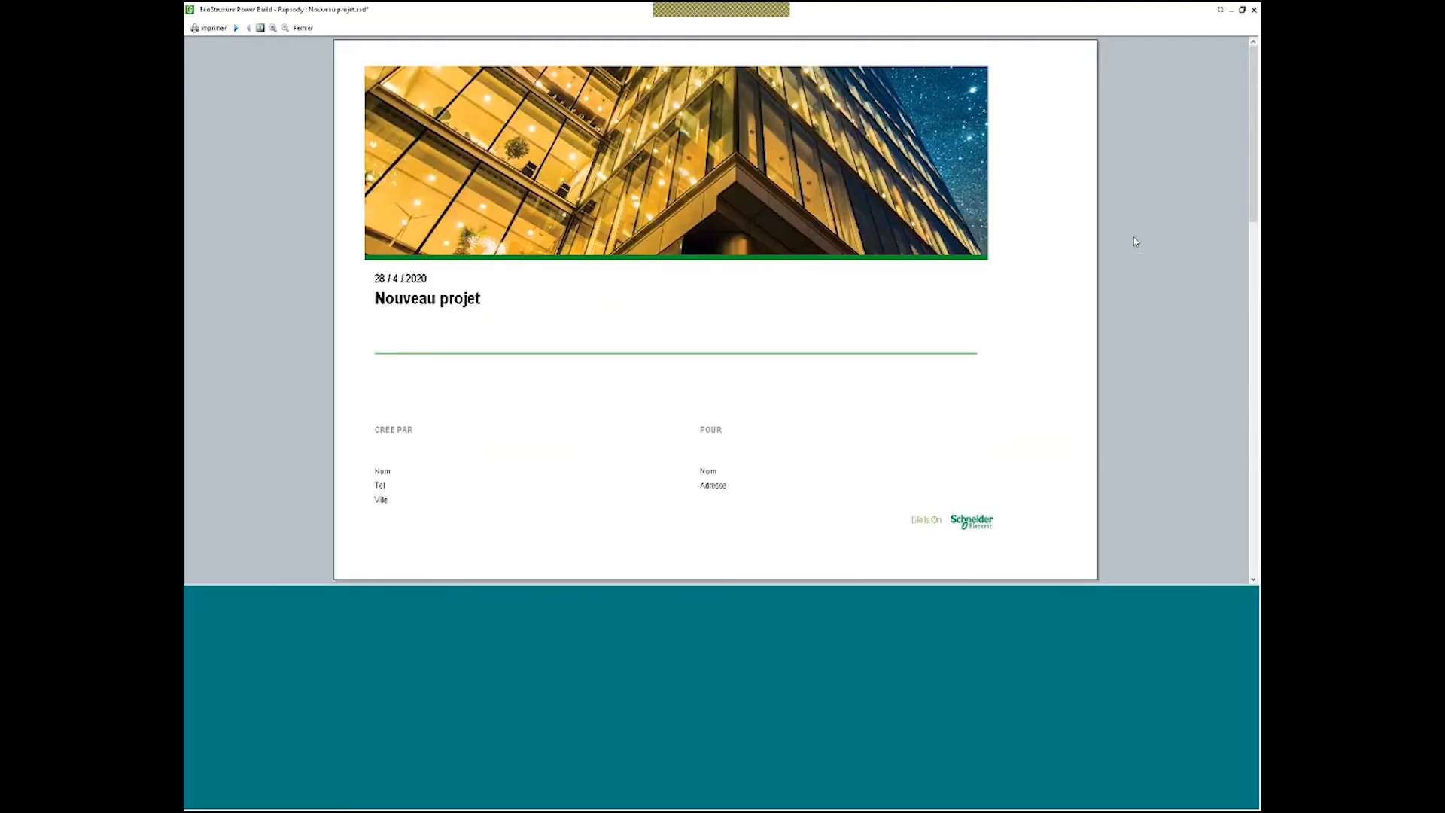
scroll(1135, 242, "down", 5)
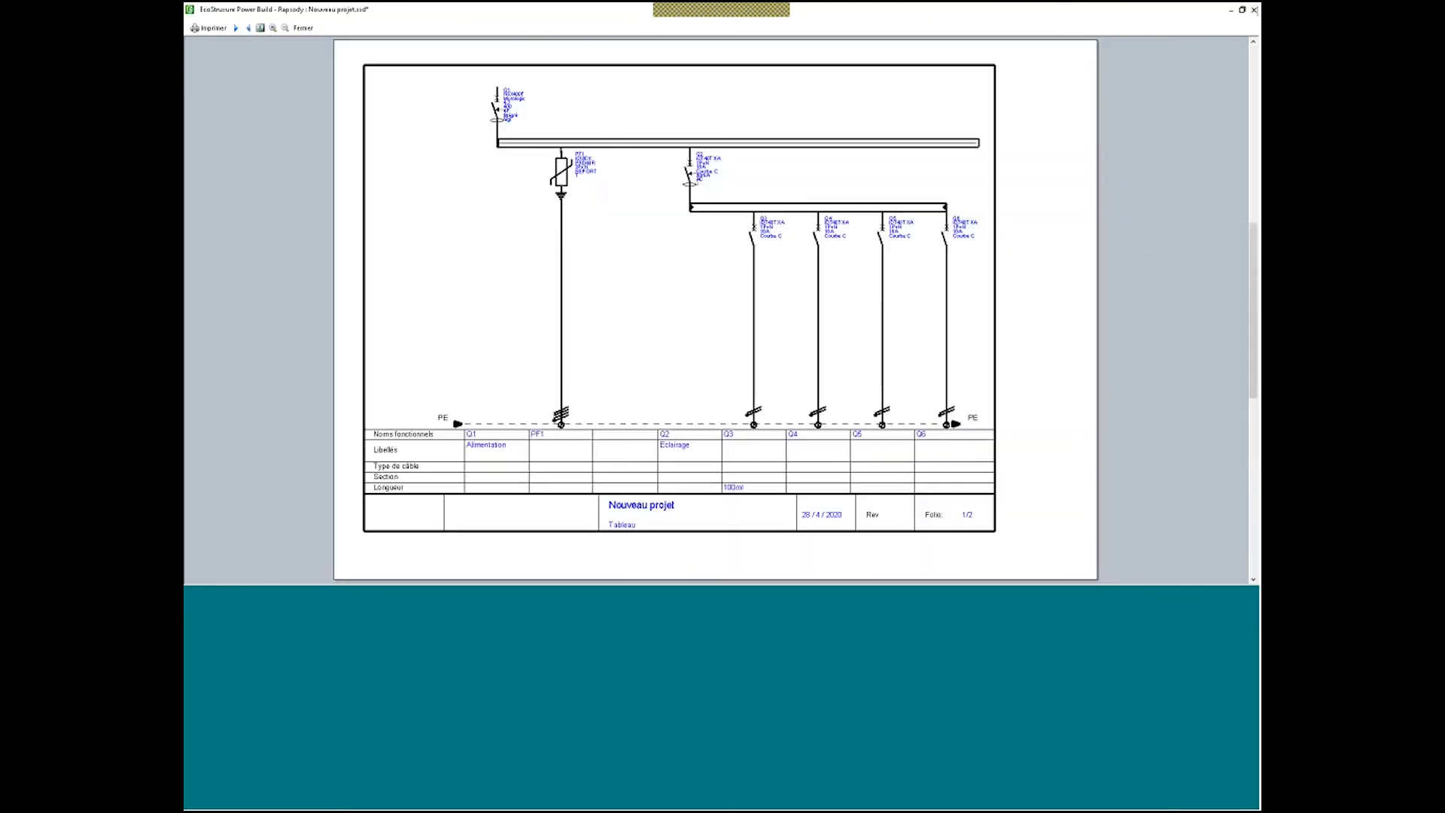
left_click(1254, 10)
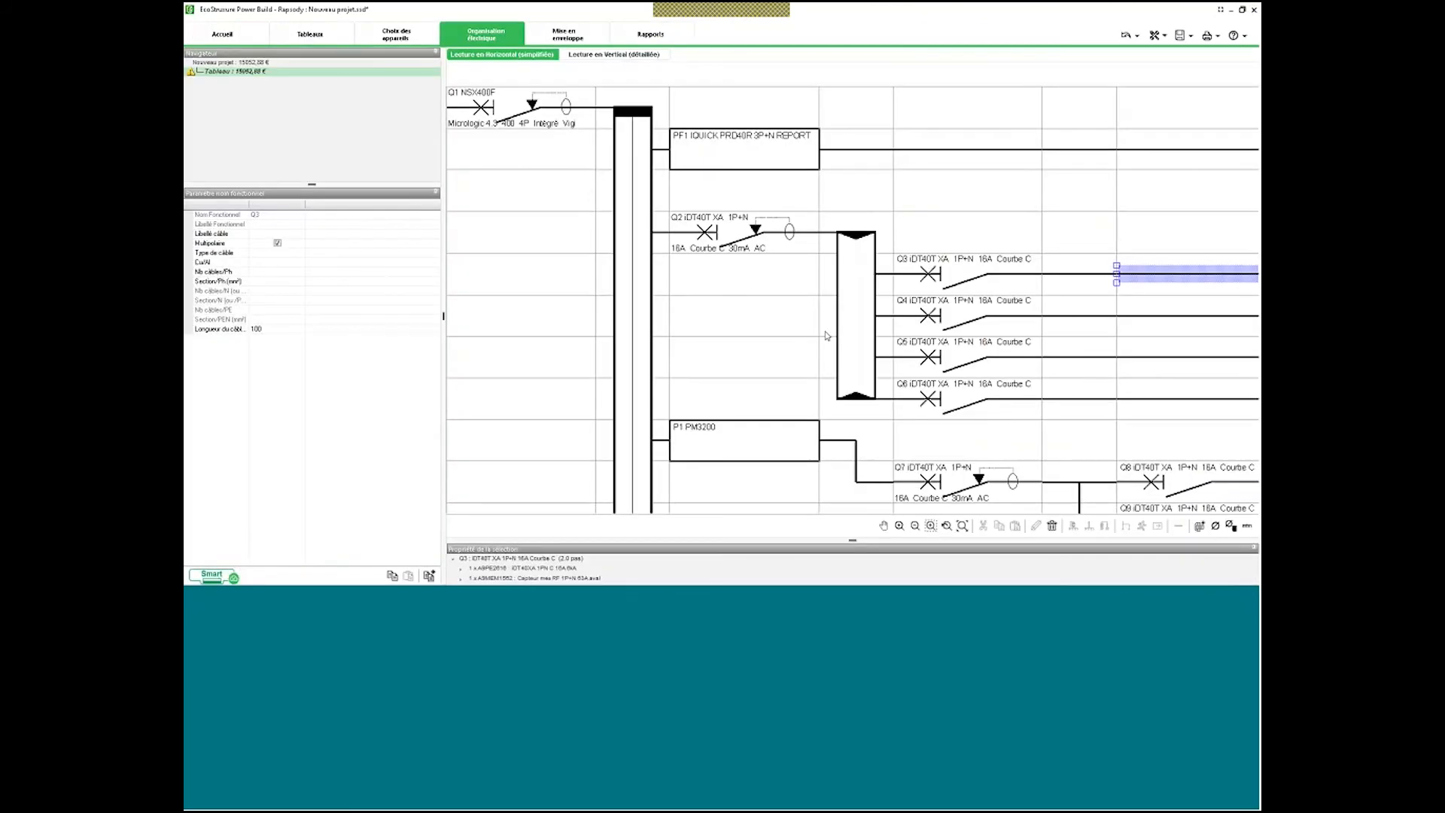
left_click(916, 528)
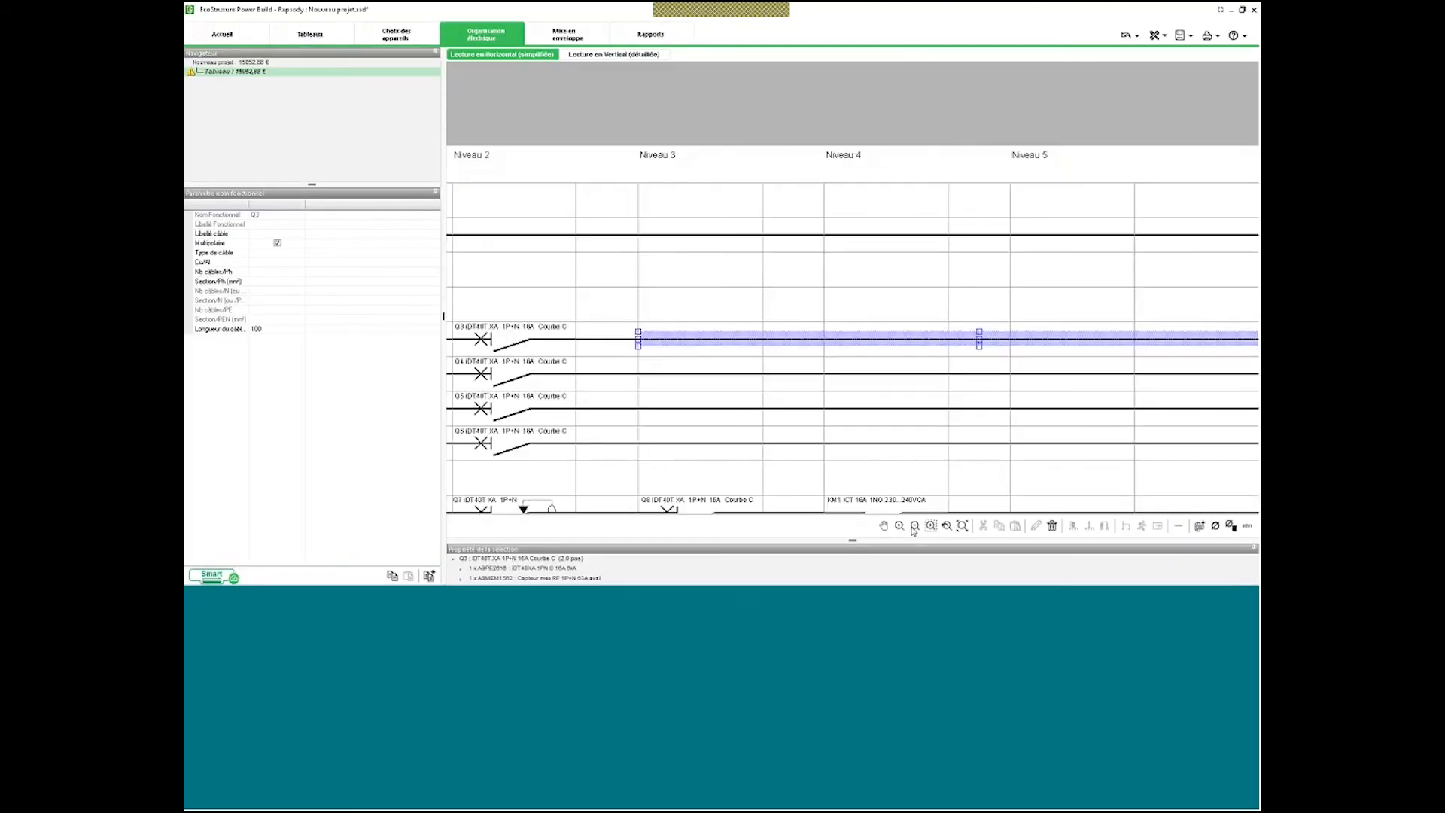
left_click(916, 526)
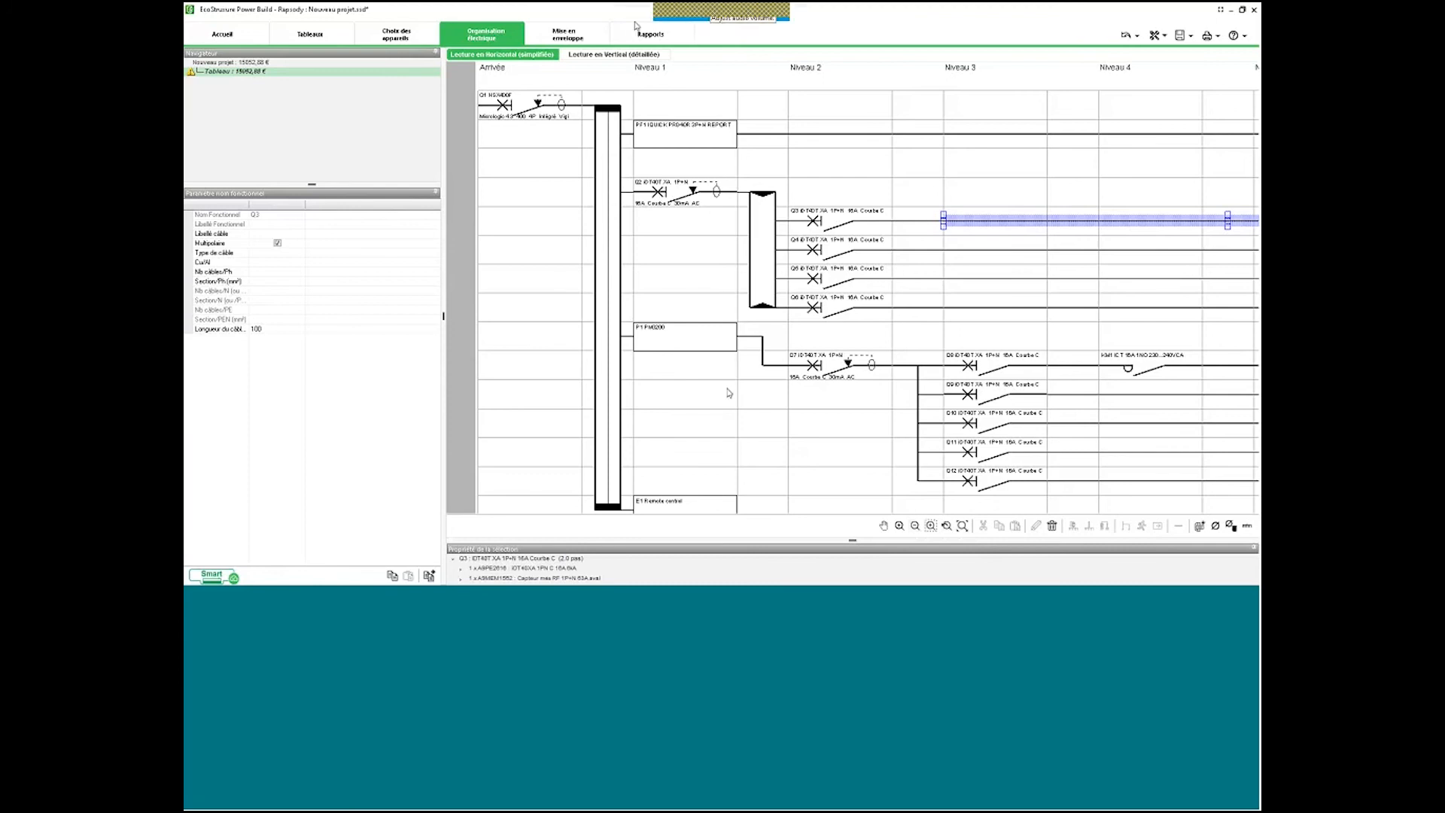
Open the configuration of an iC60 circuit breaker from the catalogue's modular protection breakers up to 63 A.
left_click(407, 41)
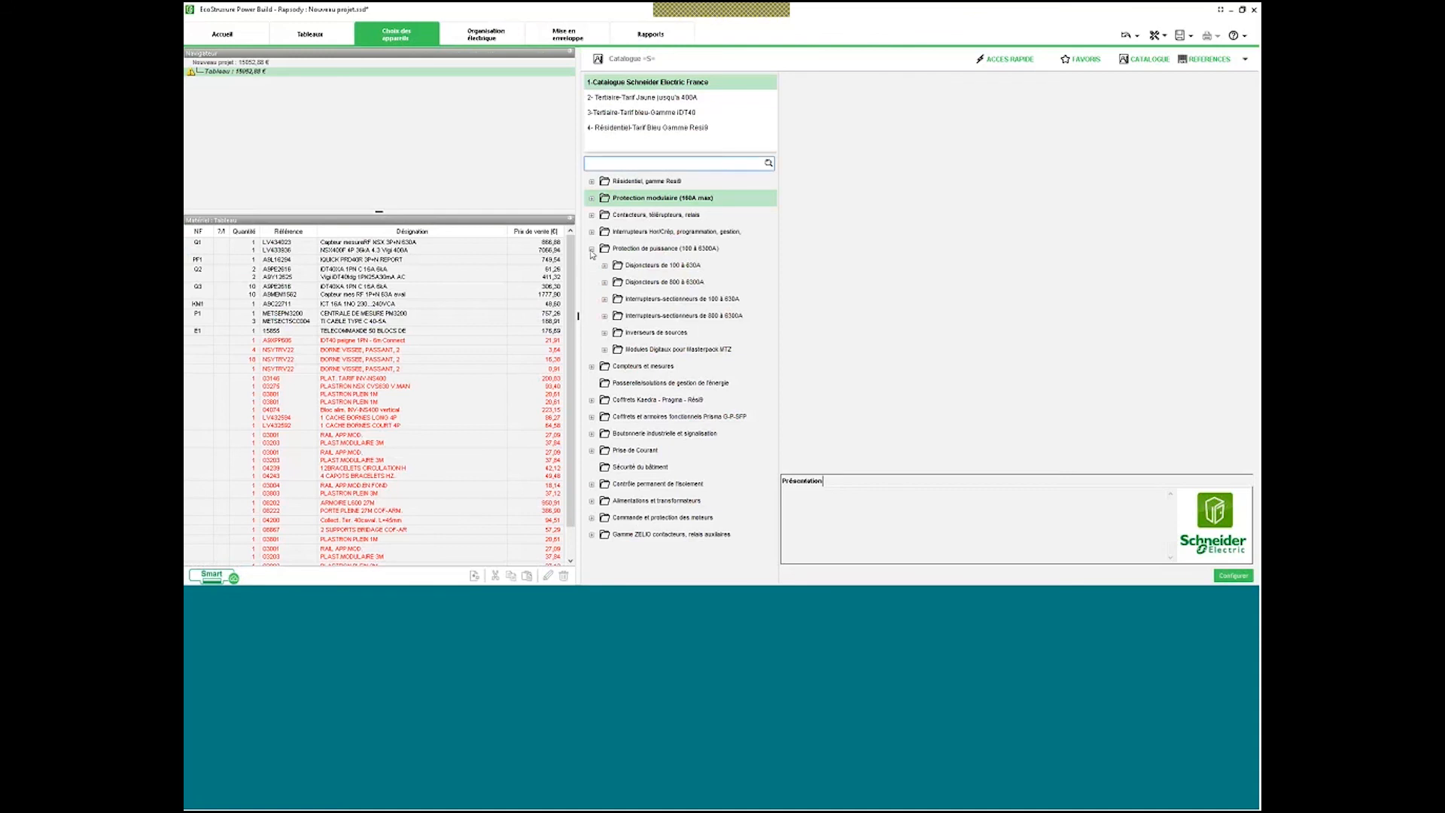
left_click(591, 249)
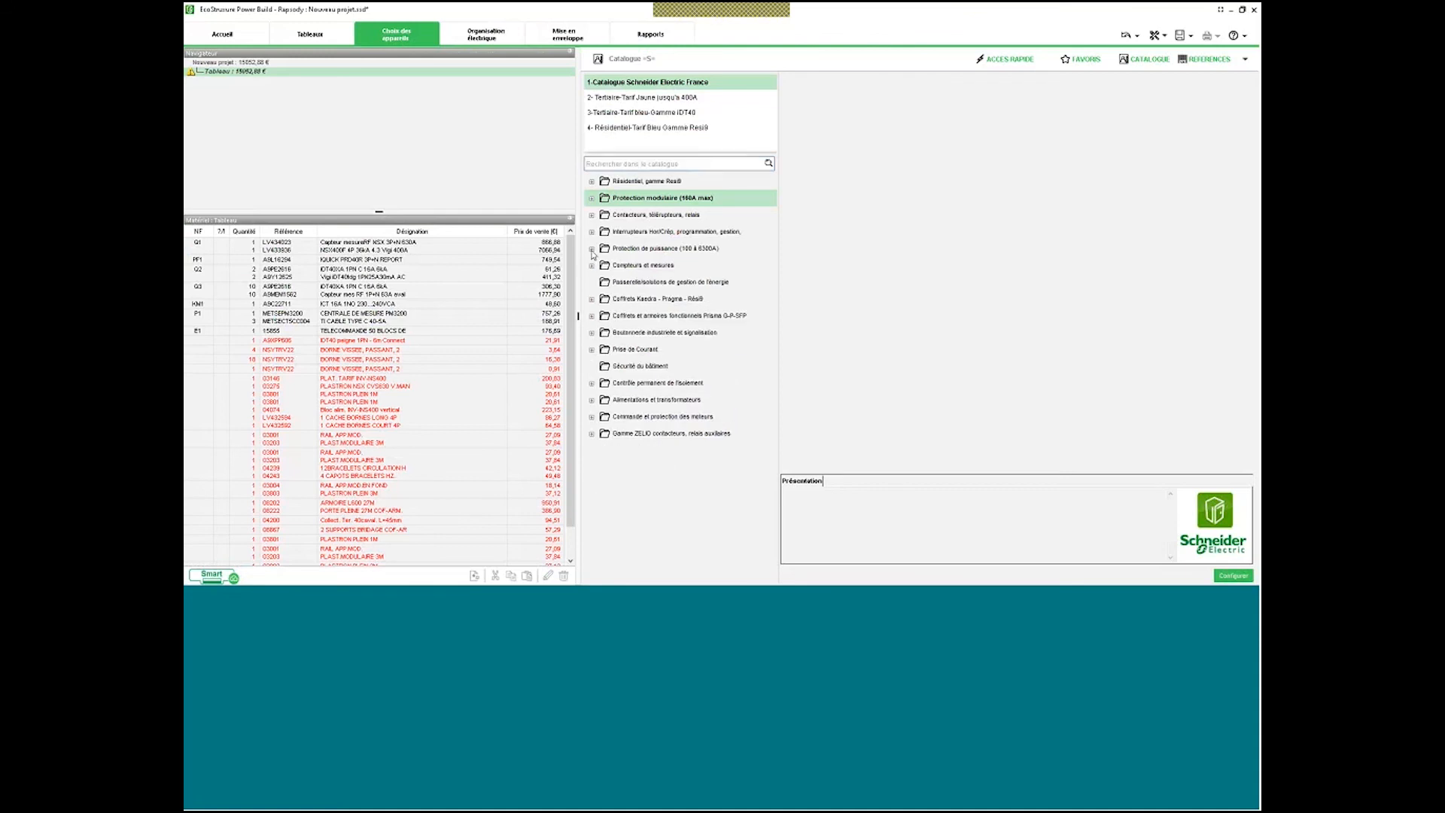
left_click(591, 198)
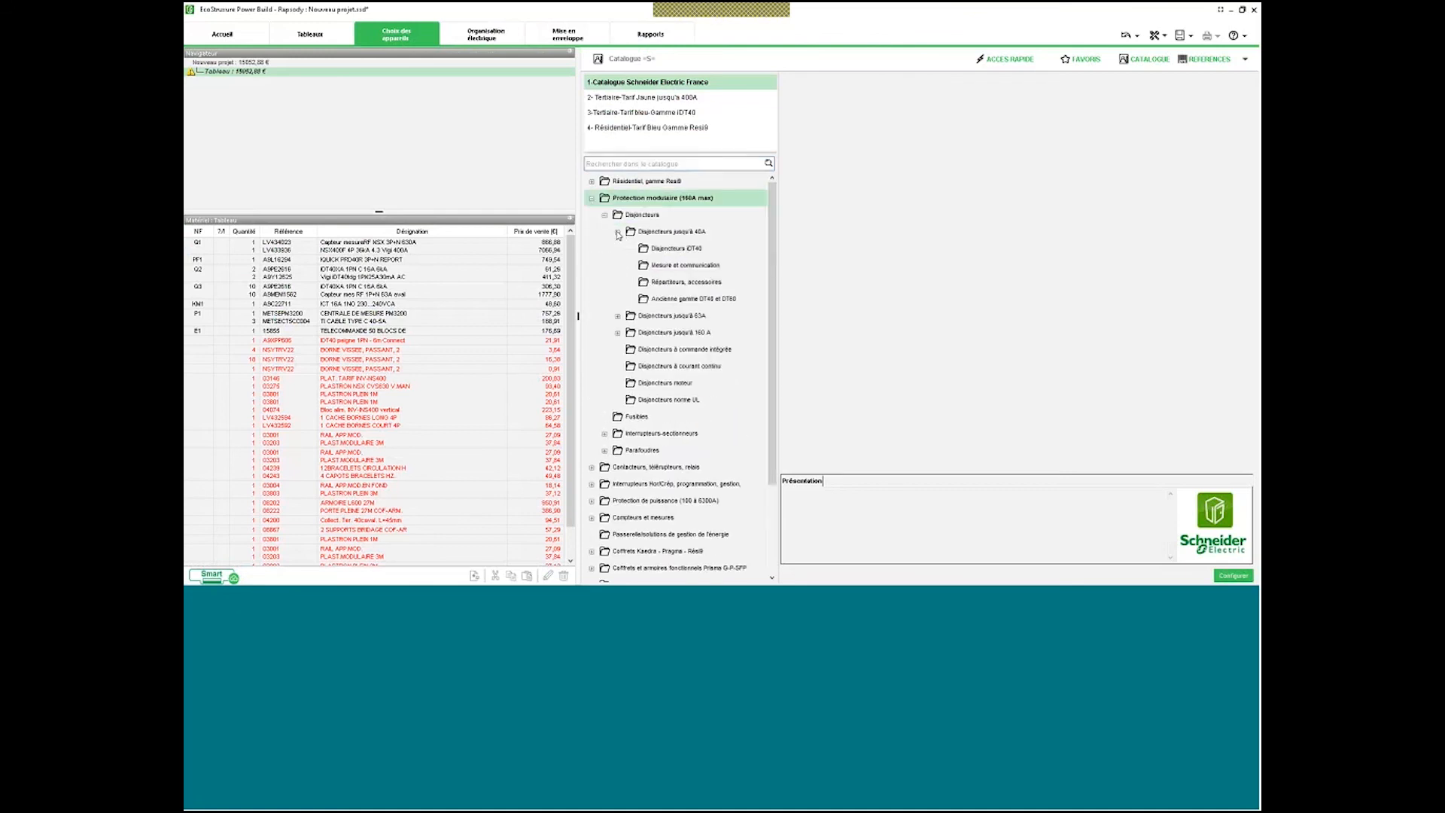
left_click(618, 231)
left_click(617, 248)
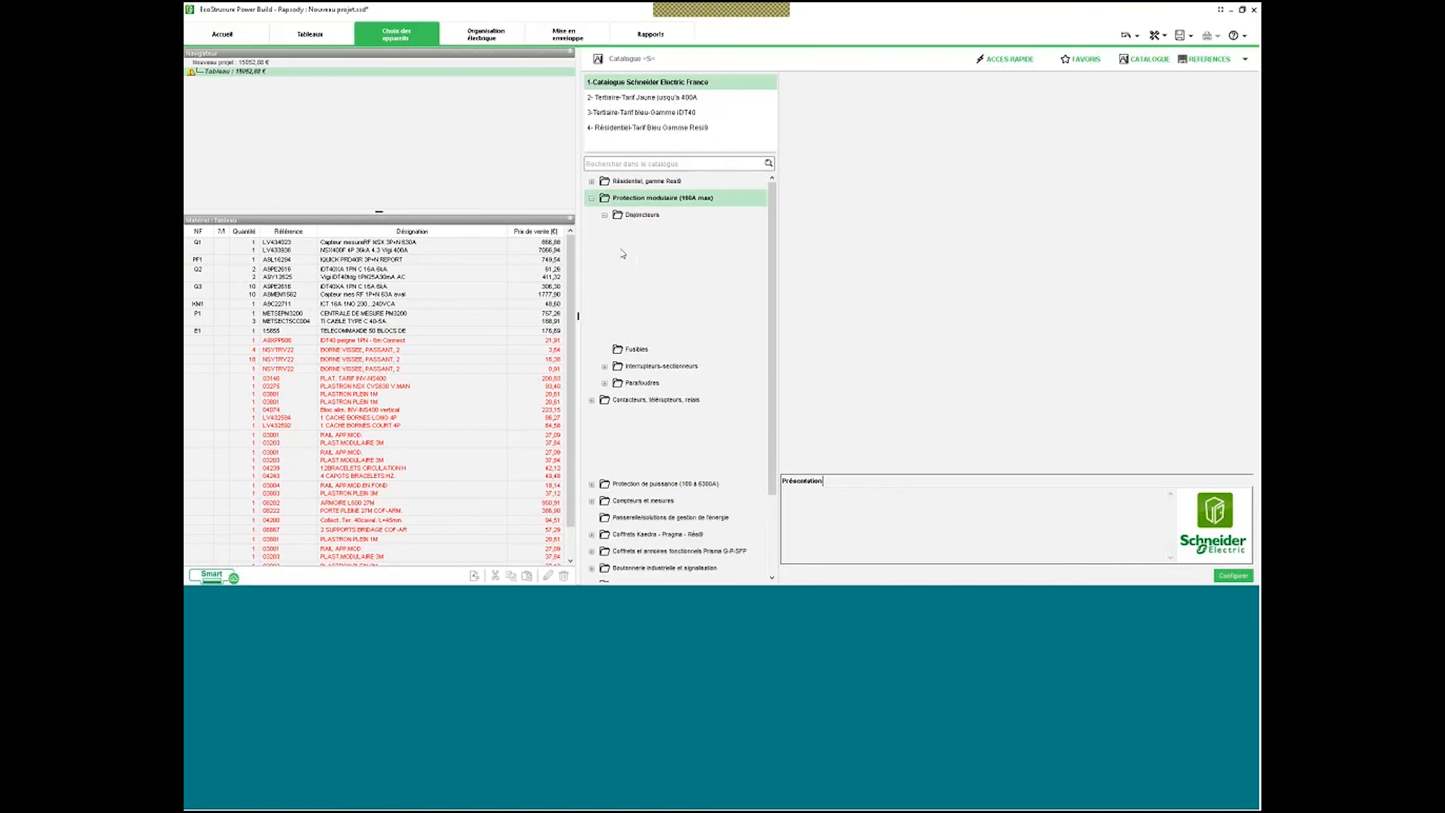
left_click(676, 265)
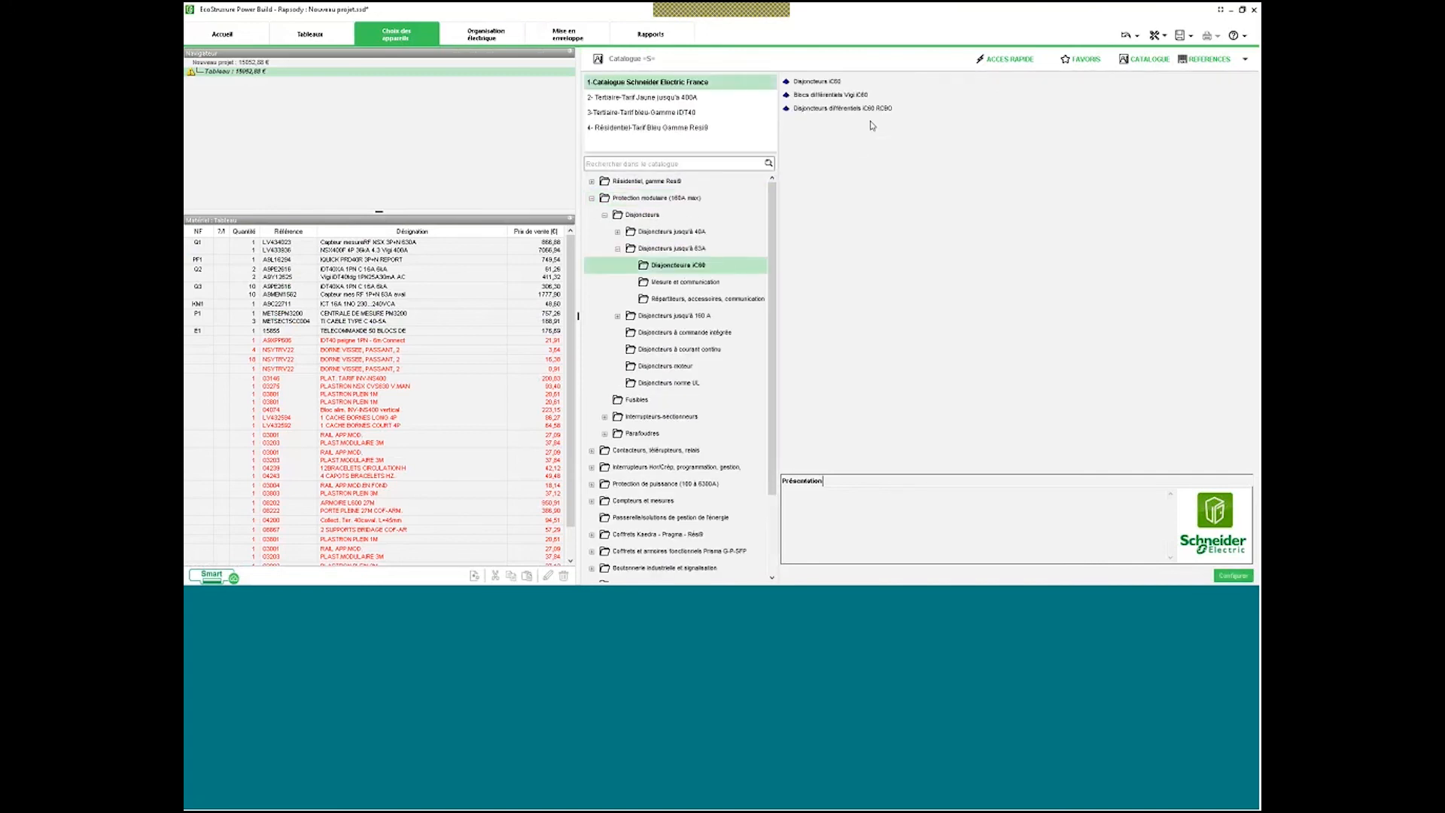
double_click(828, 82)
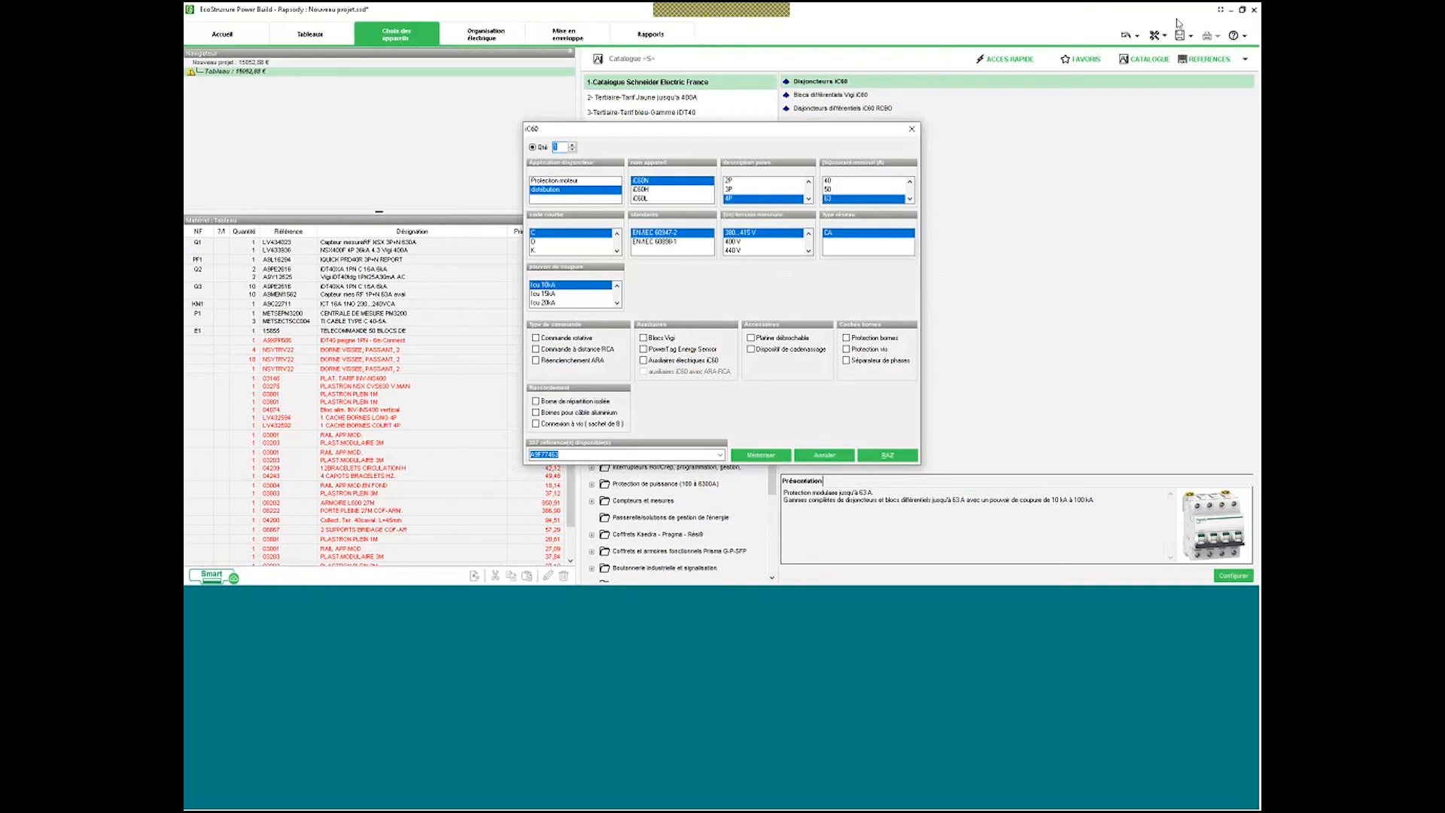
mouse_move(754, 8)
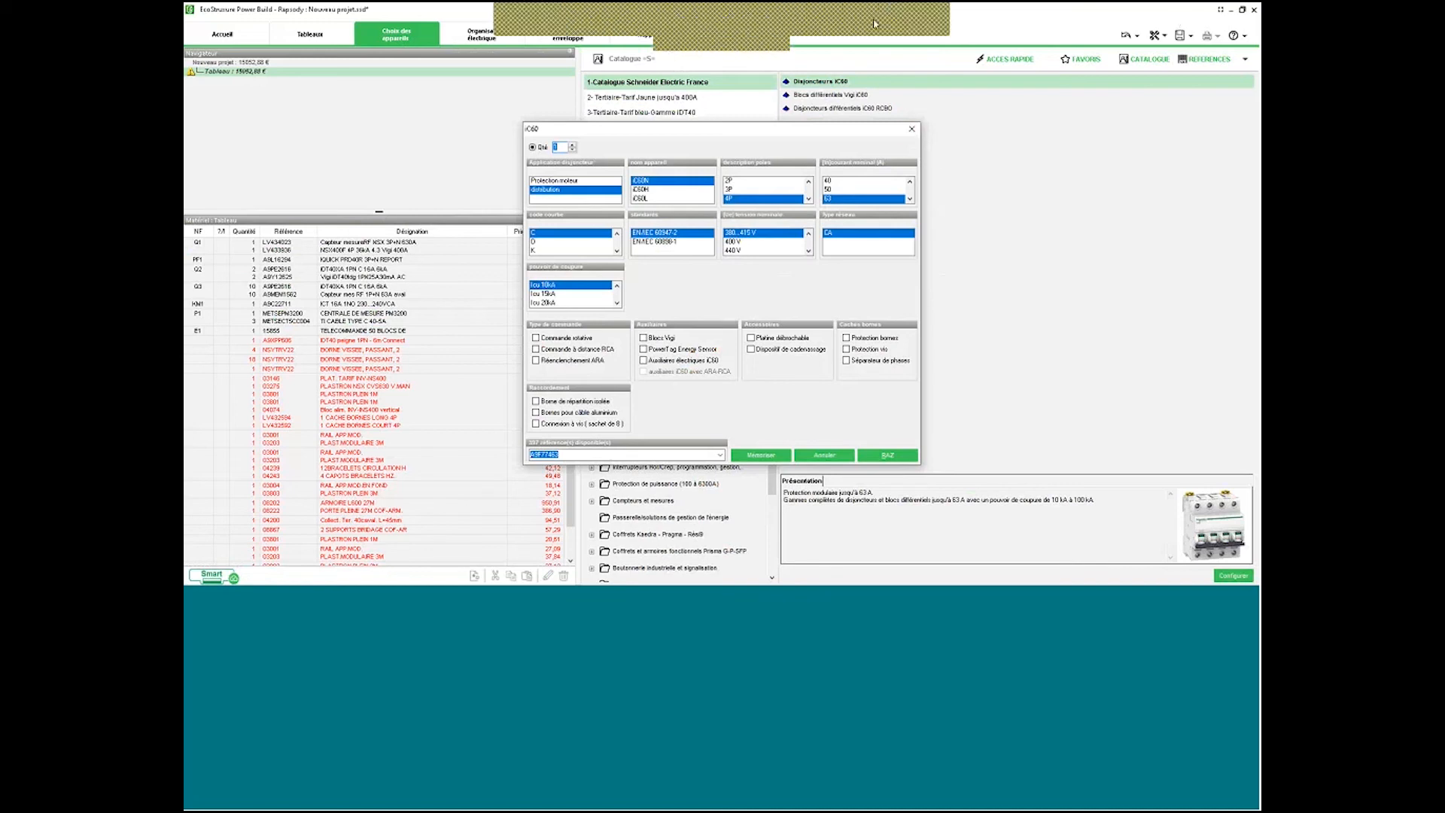
left_click(833, 20)
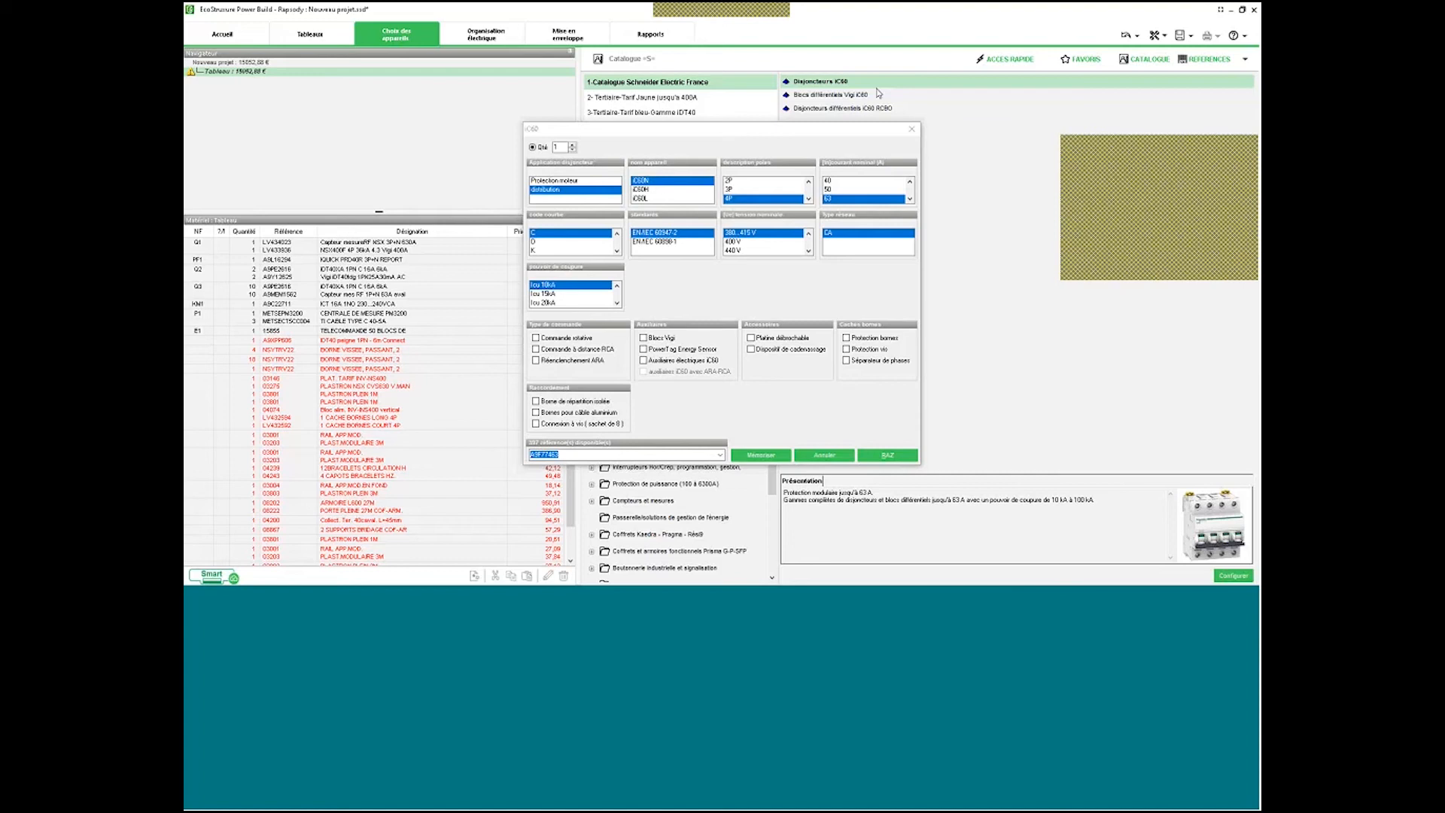
Check the iC60 configuration options for a 2P breaker at 220...240 V, and cancel the configuration.
left_click(744, 180)
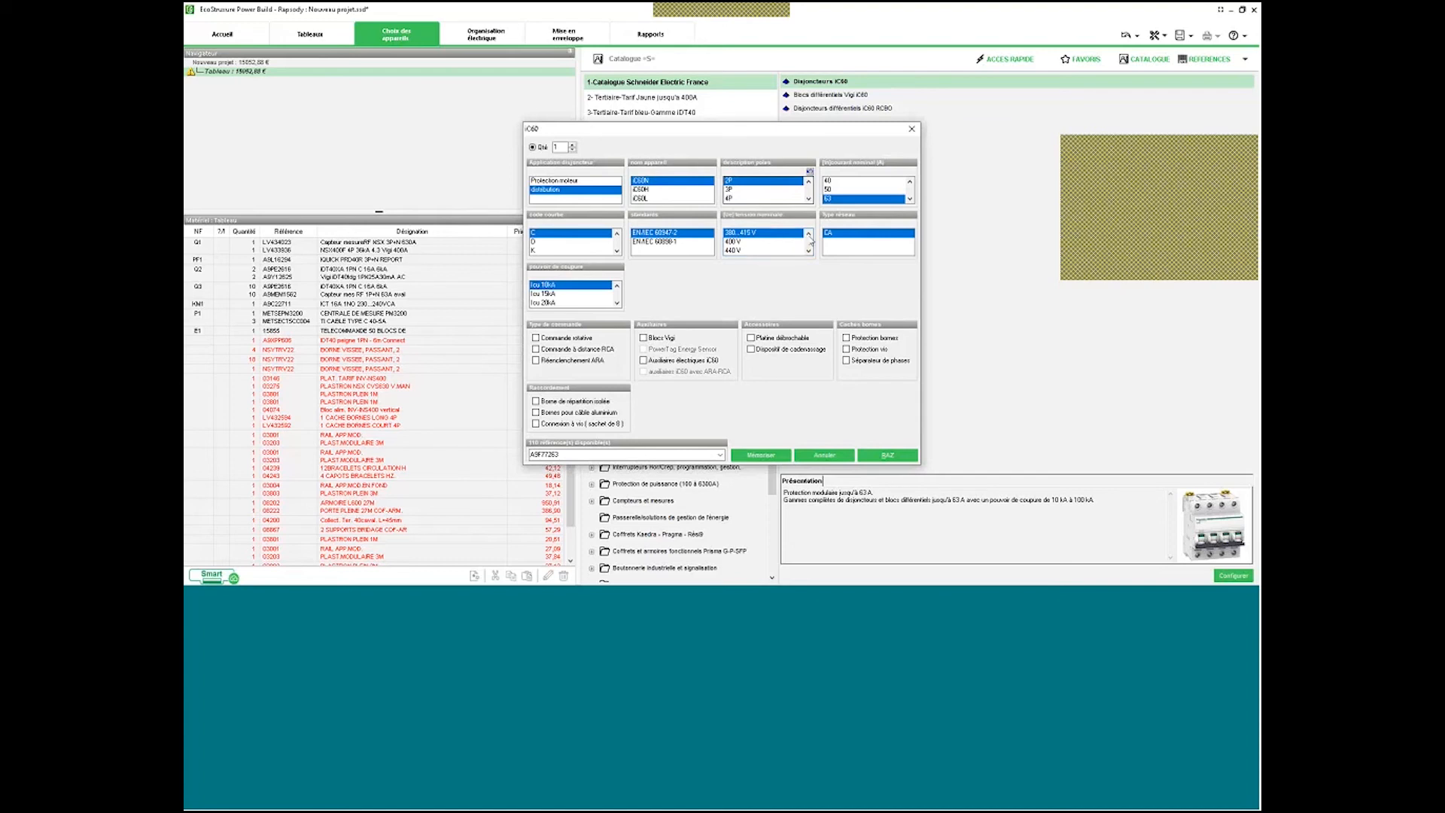
left_click(809, 234)
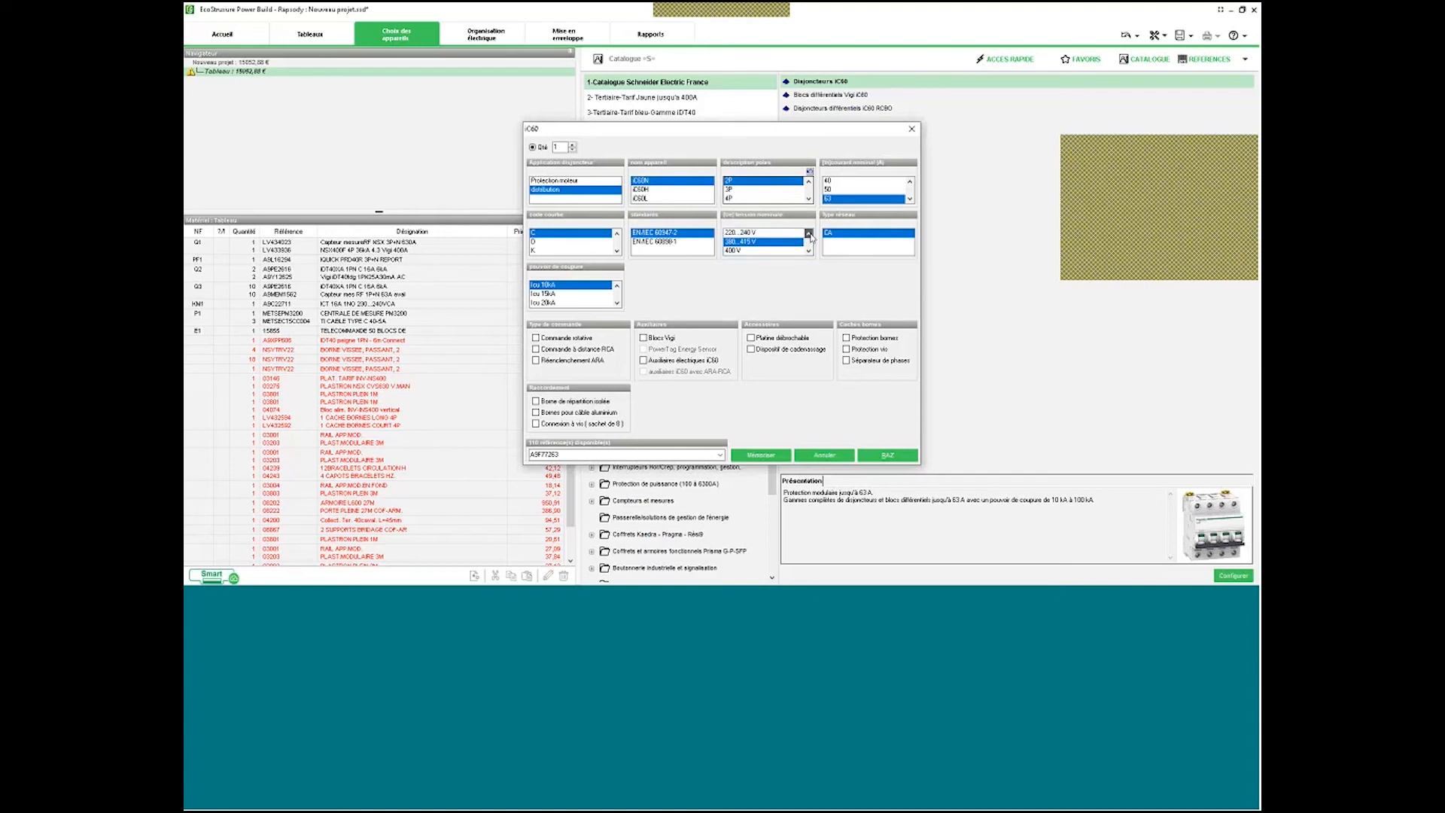
left_click(749, 232)
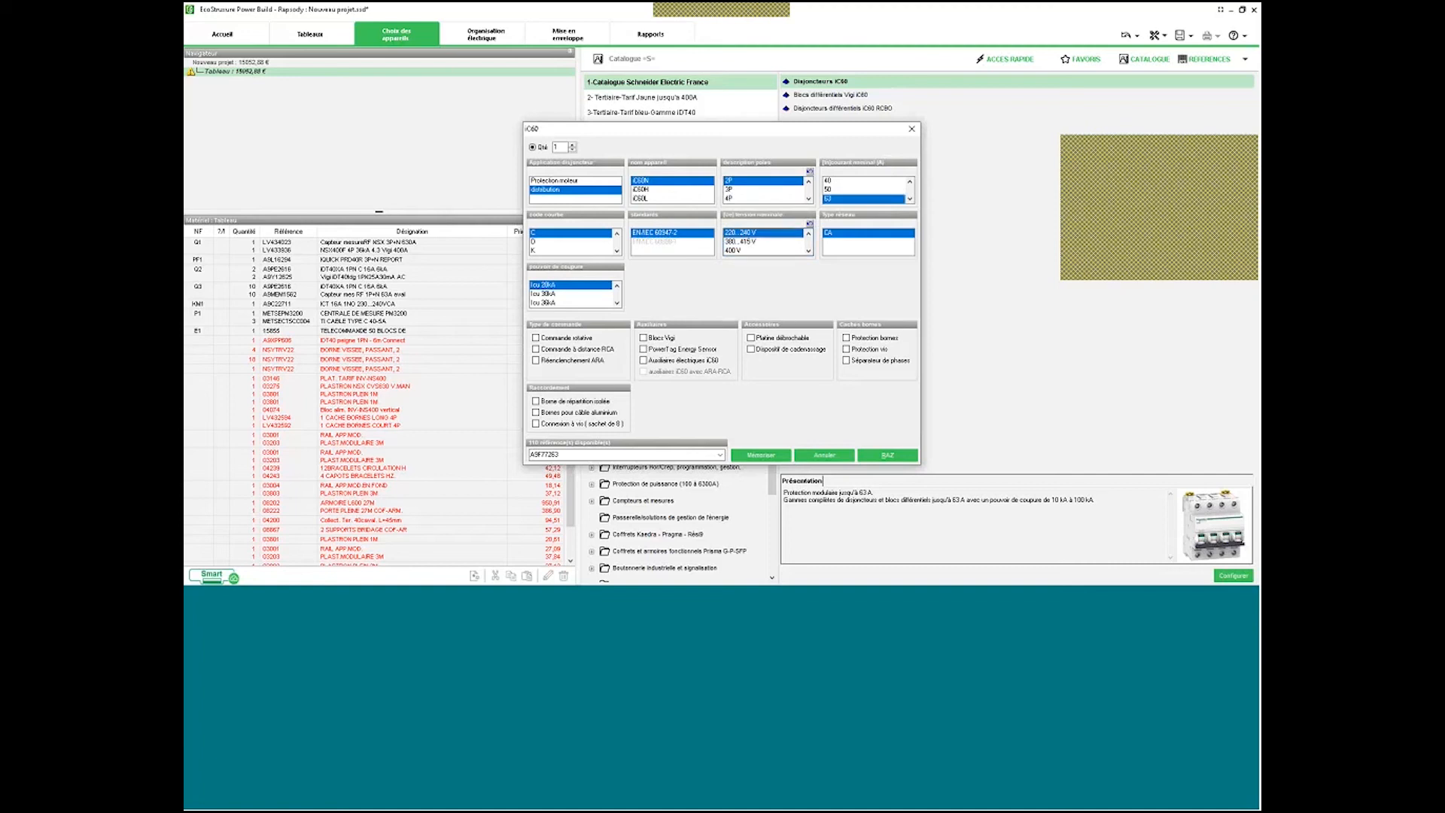
left_click(845, 457)
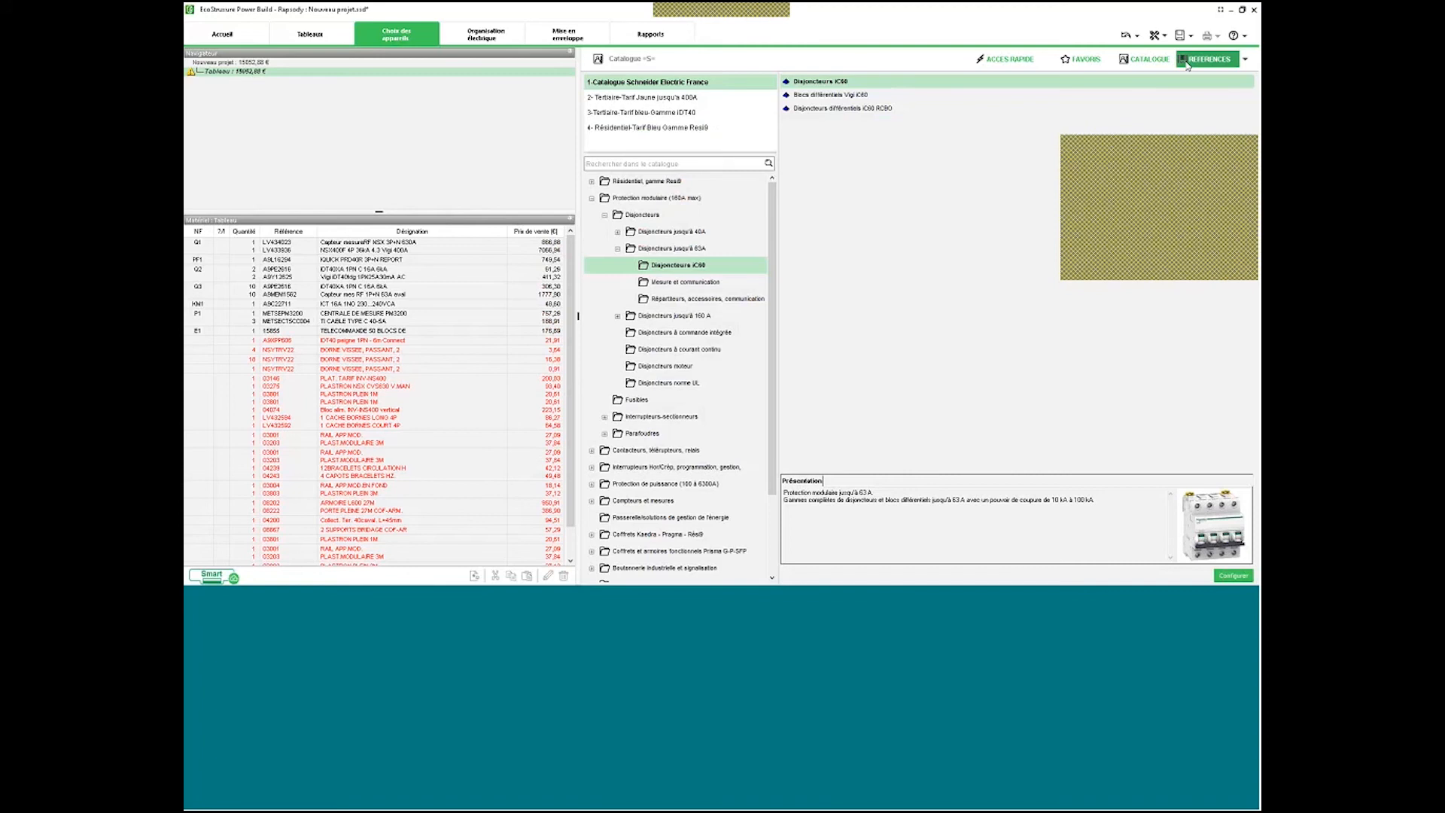
left_click(1163, 36)
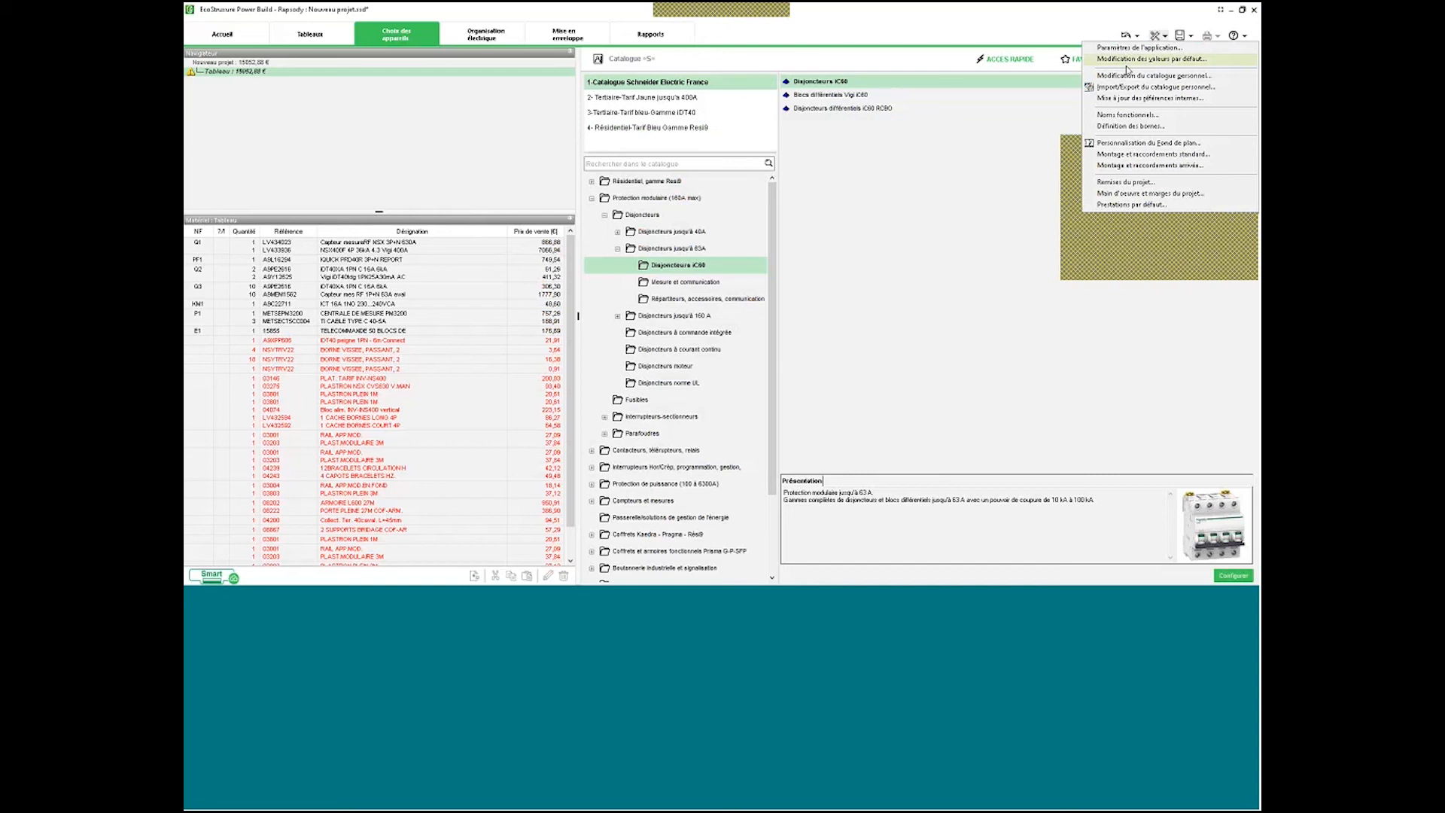
left_click(1020, 172)
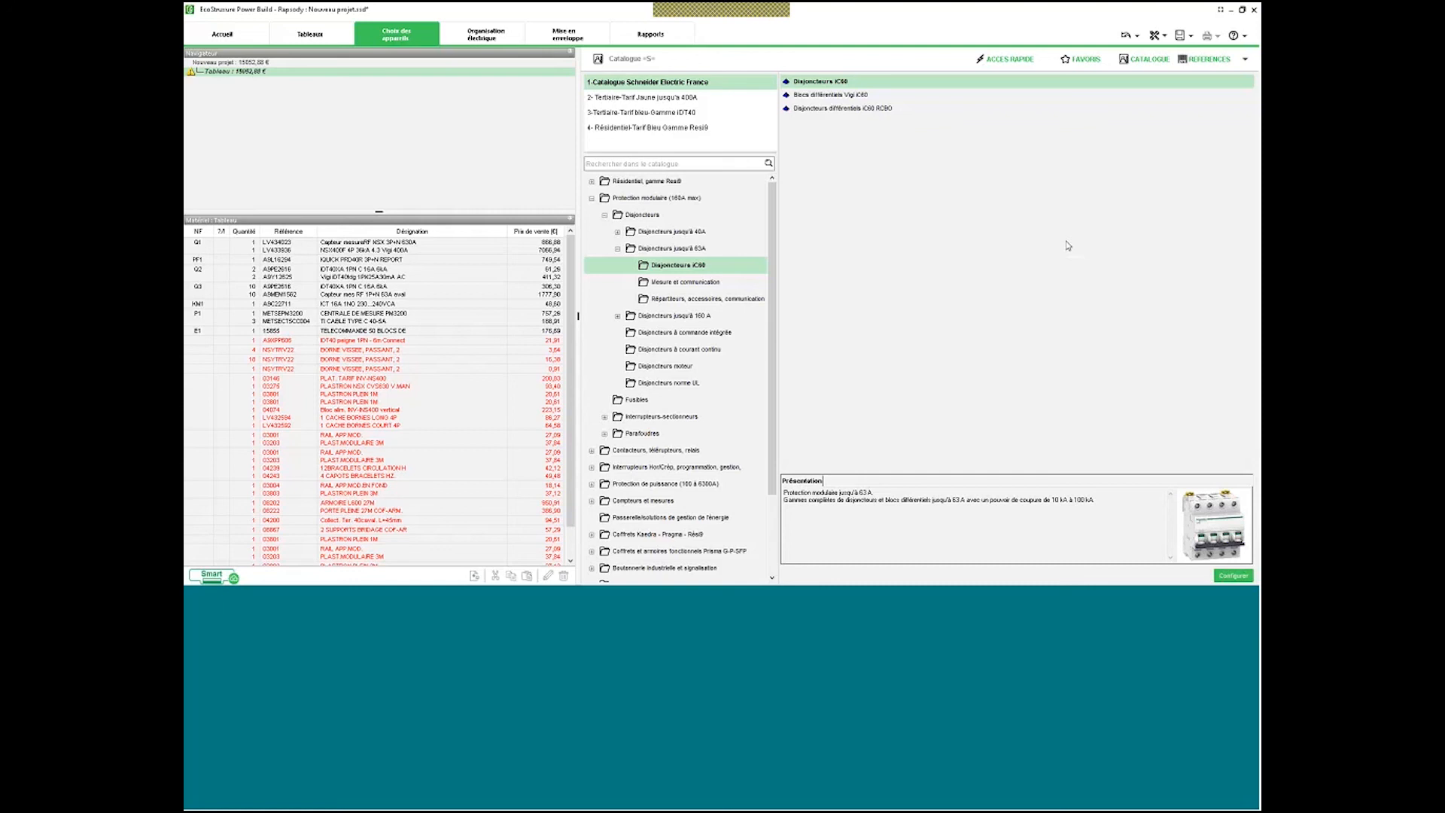
Browse the catalogue's Prisma enclosures down to the Linergy supply distribution blocks, widening the catalogue tree to show their full names.
left_click(617, 248)
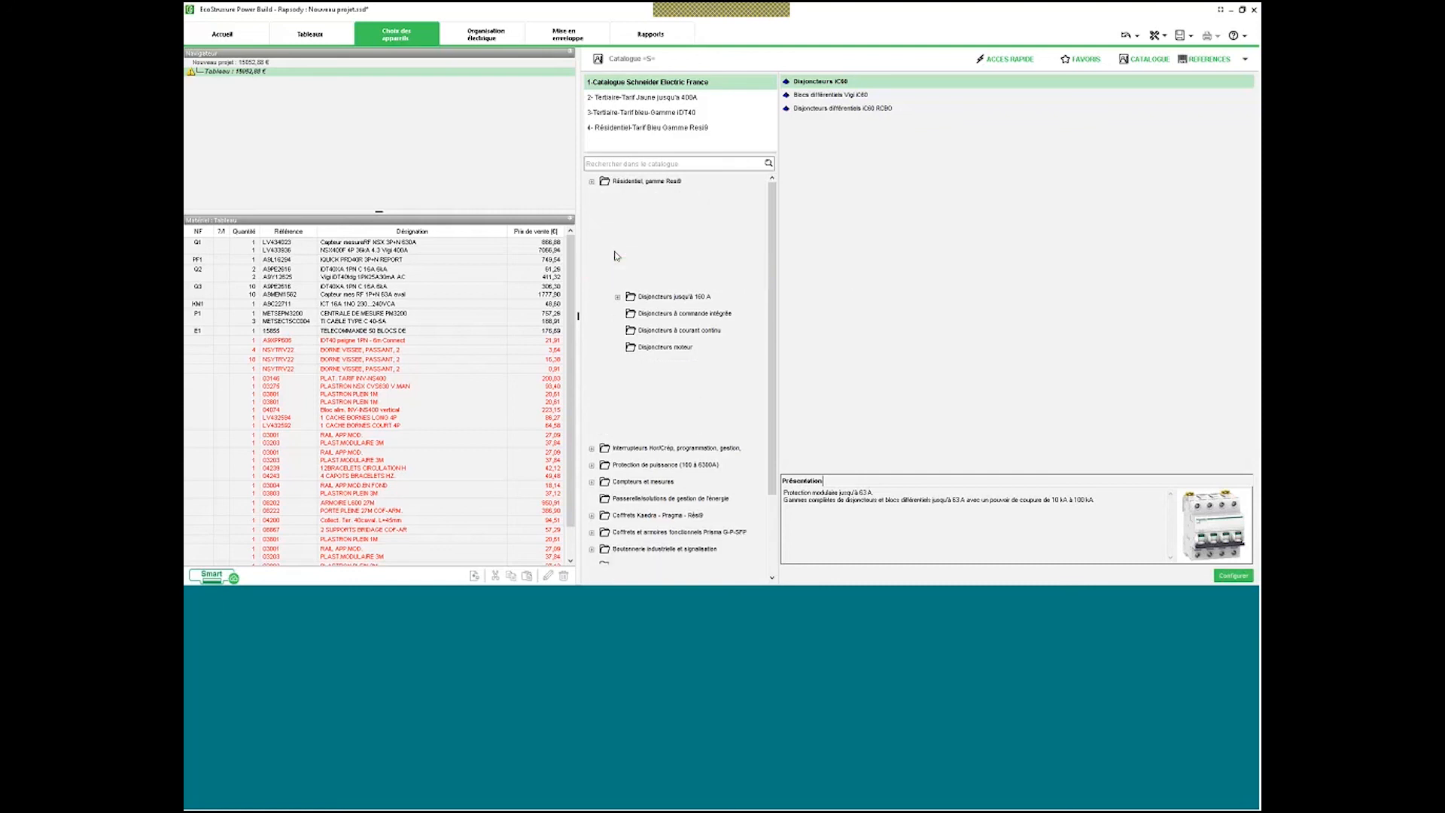
left_click(592, 200)
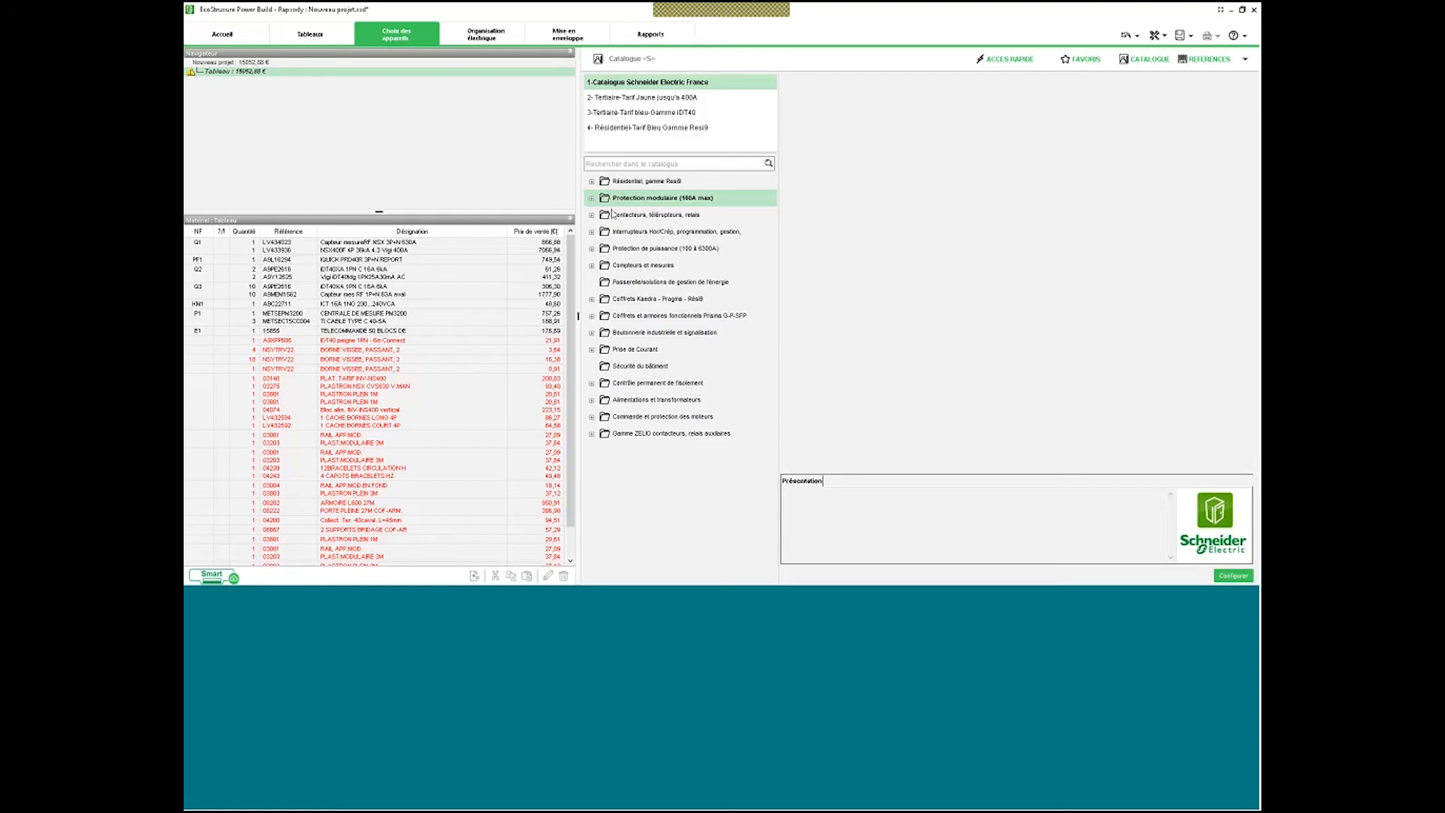
left_click(592, 315)
left_click(605, 367)
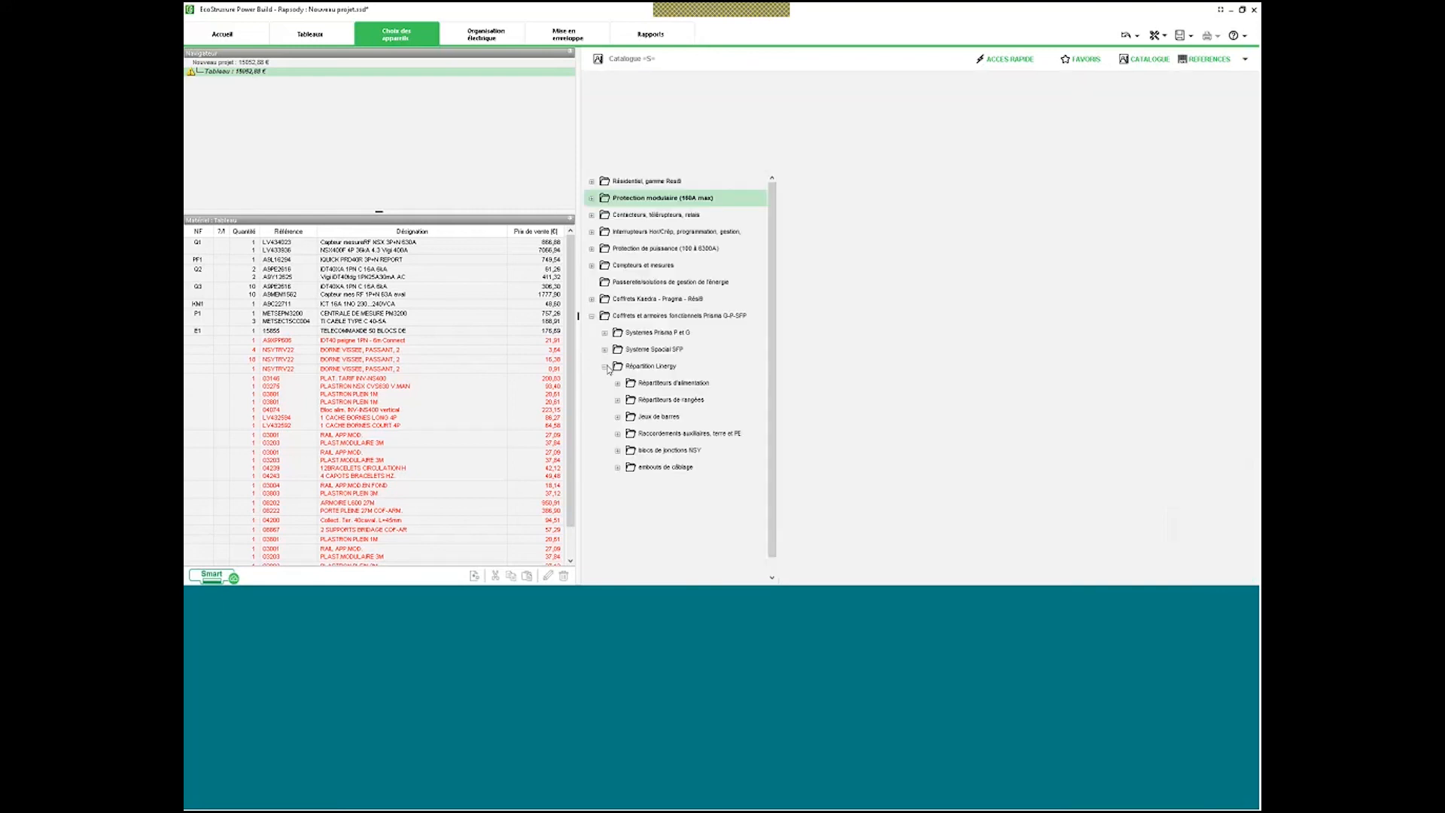
left_click(620, 385)
left_click(618, 385)
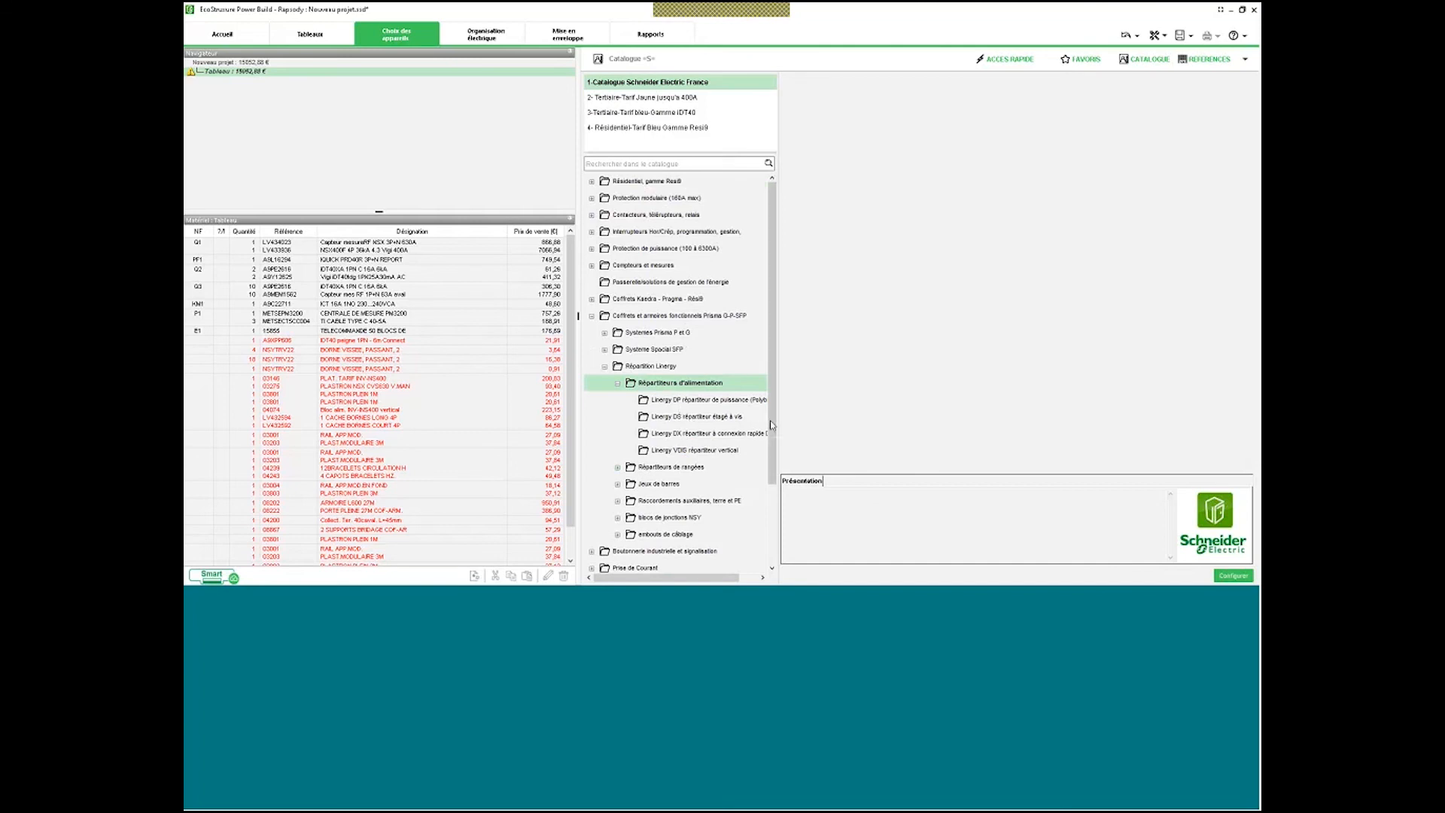
left_click_drag(778, 426, 841, 427)
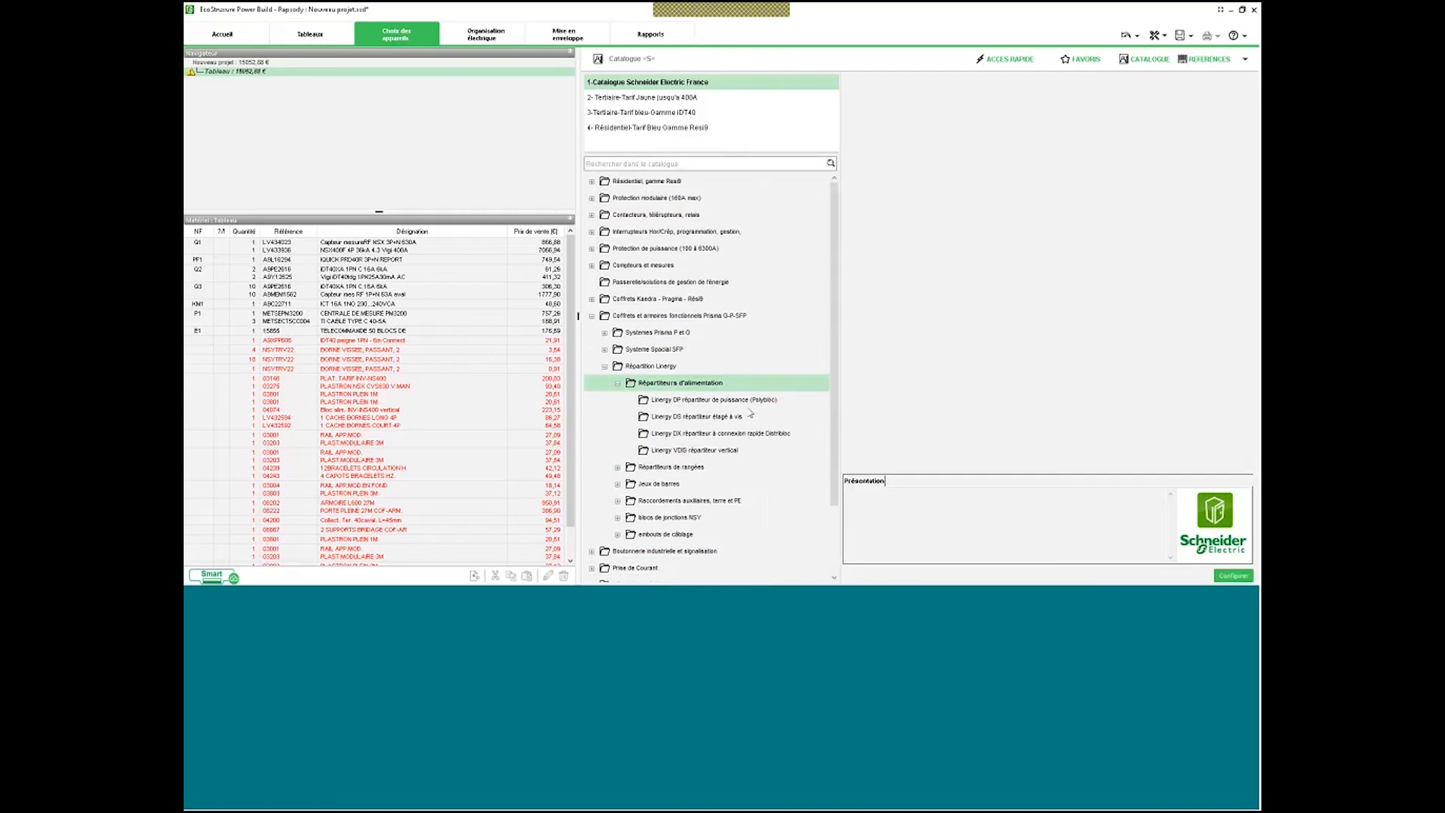
Review the current ratings offered for horizontal busbars for Prisma Plus P, and cancel their configuration.
left_click(618, 484)
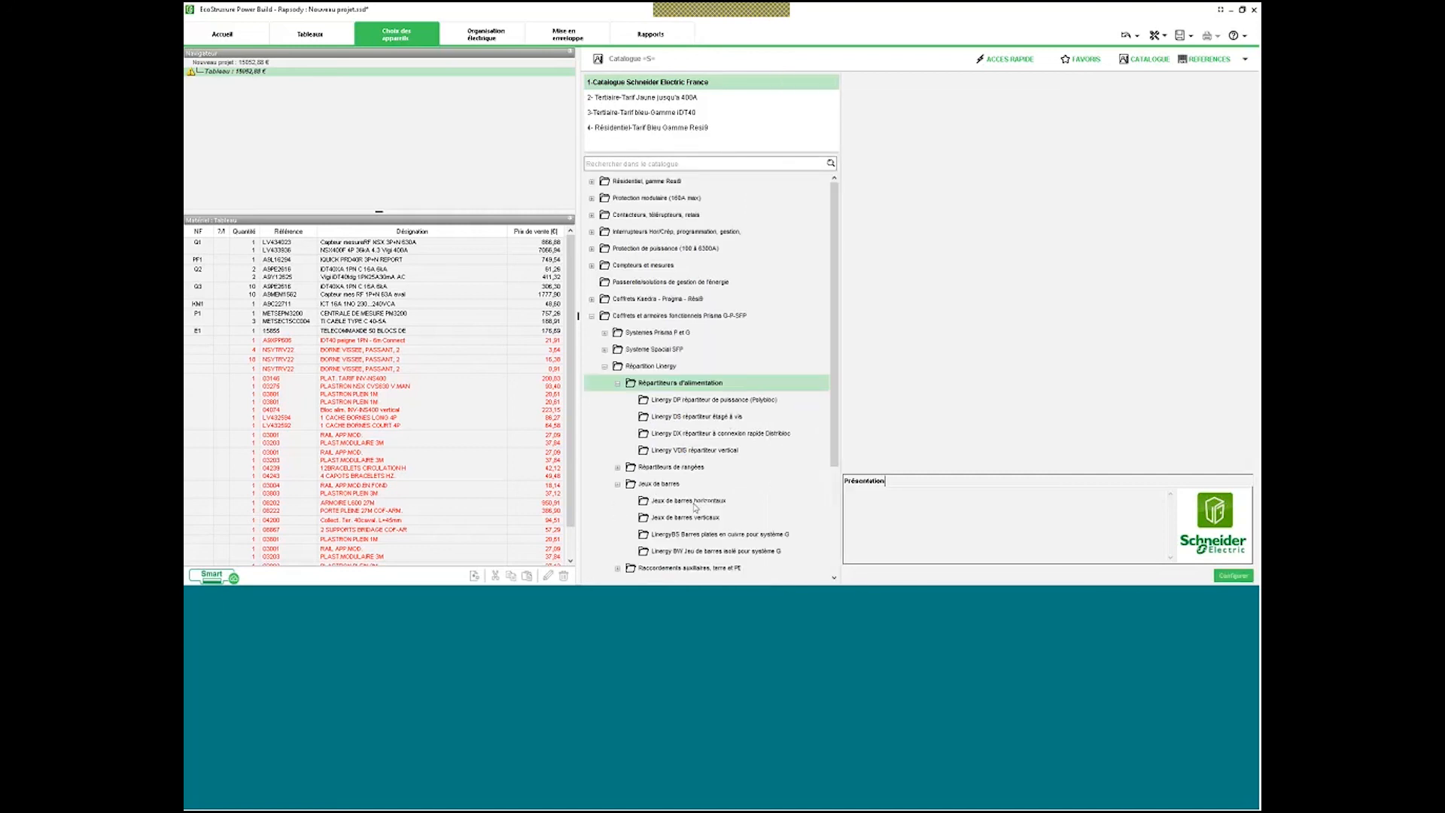
left_click(662, 500)
double_click(952, 81)
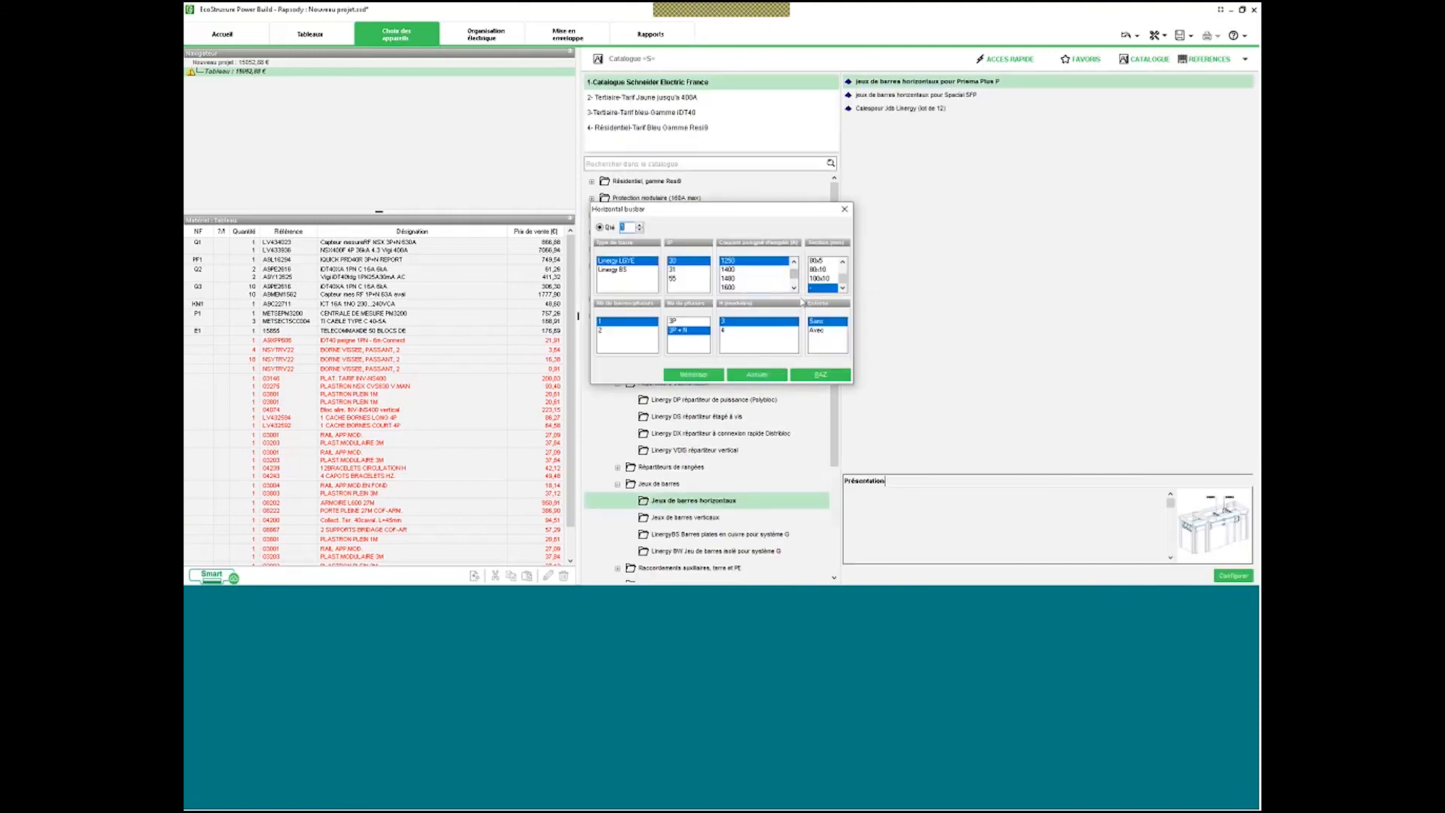
scroll(796, 288, "down", 5)
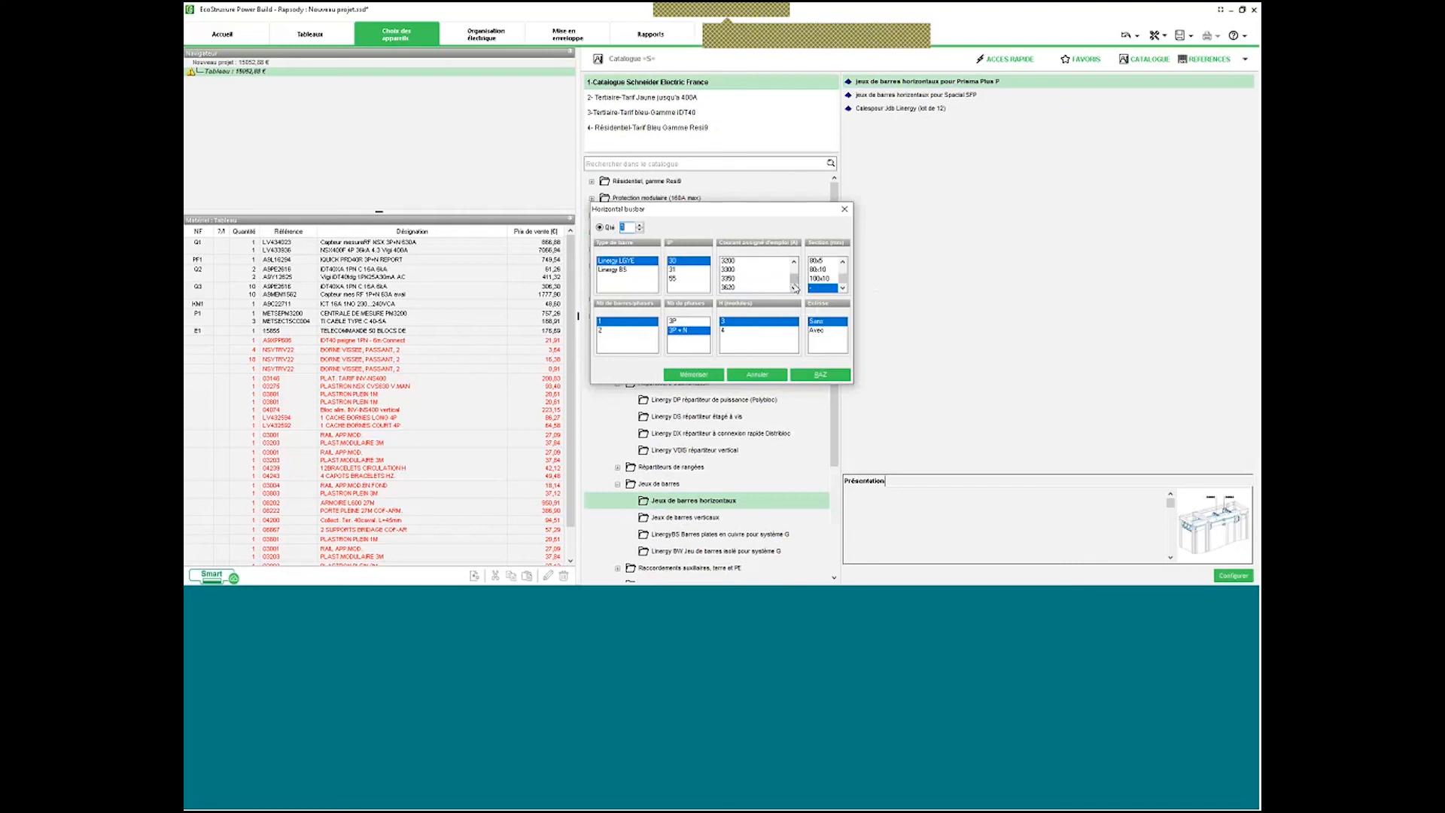
scroll(796, 288, "up", 10)
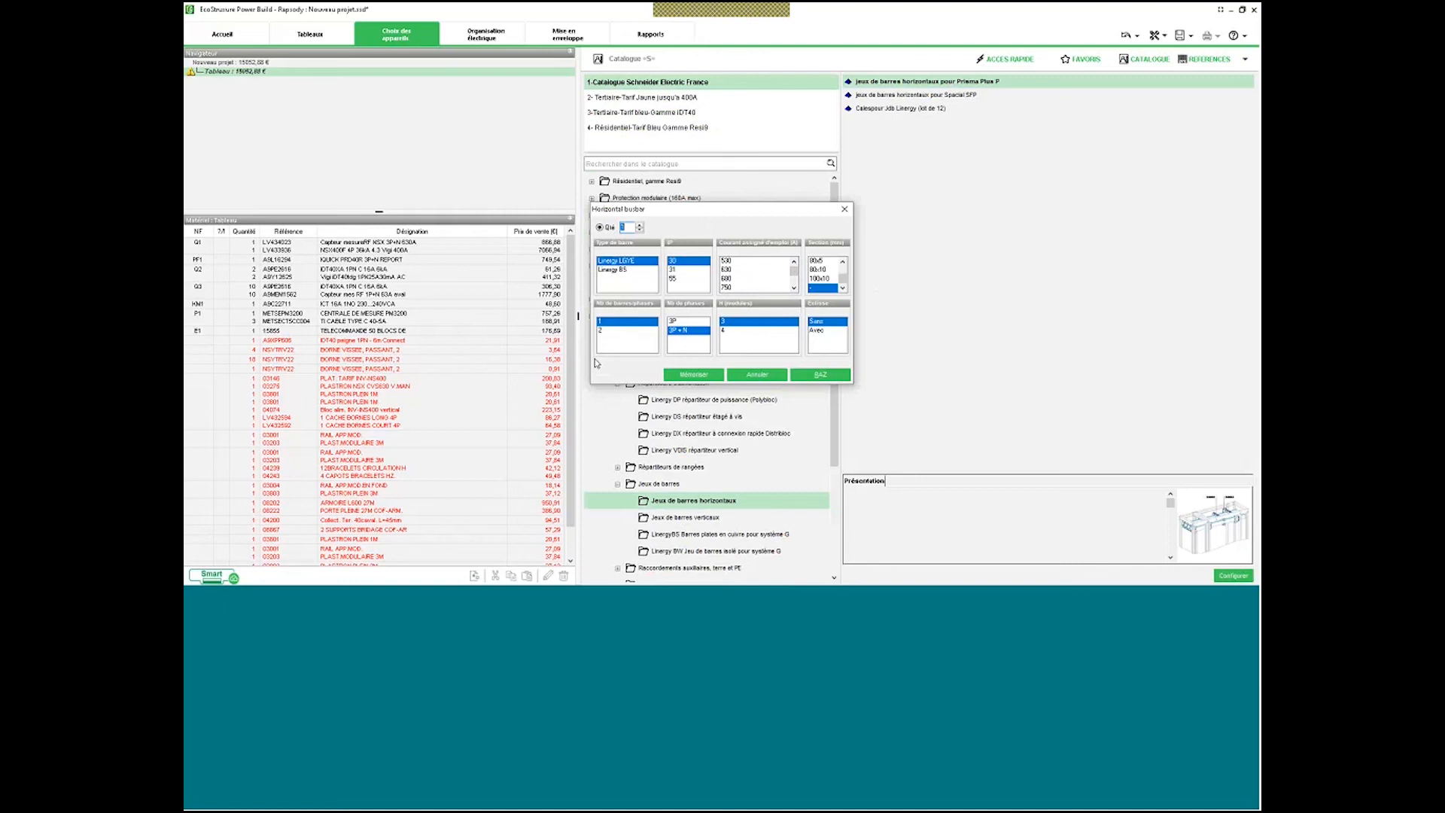
left_click(755, 375)
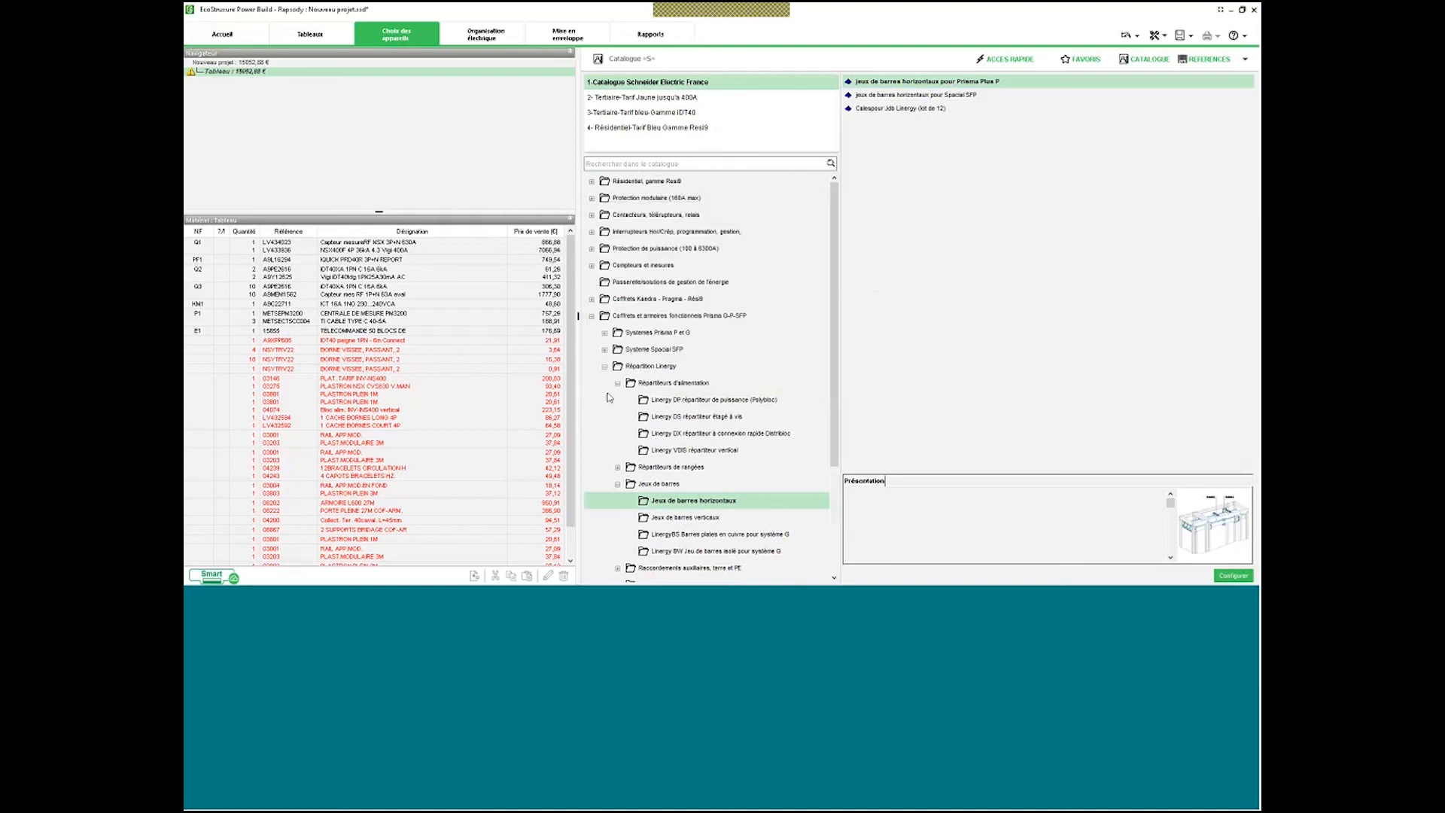
Collapse the supply distribution, busbar, Linergy distribution and Prisma enclosure folders in the catalogue.
left_click(617, 383)
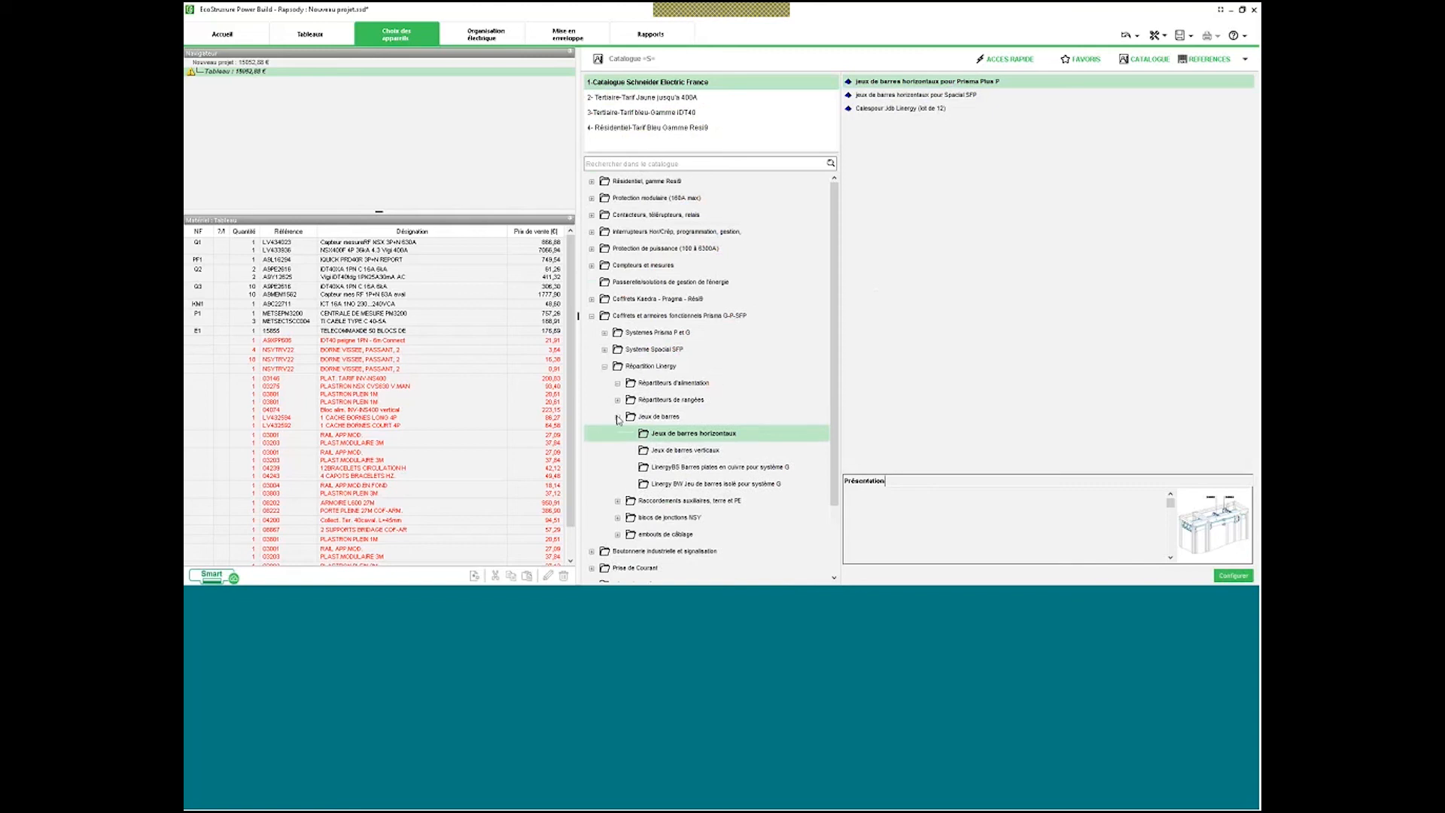
left_click(618, 418)
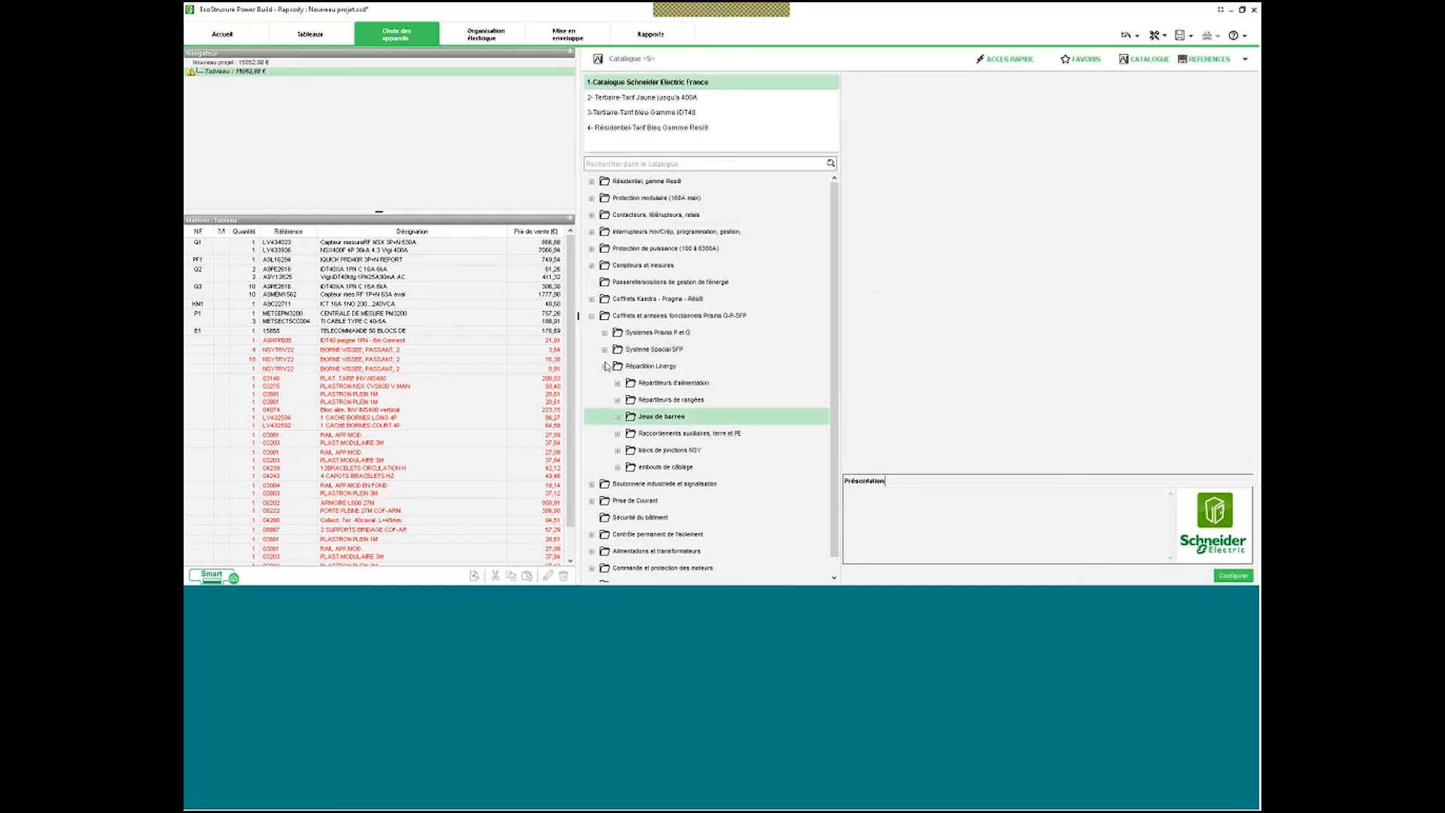
left_click(605, 366)
left_click(591, 316)
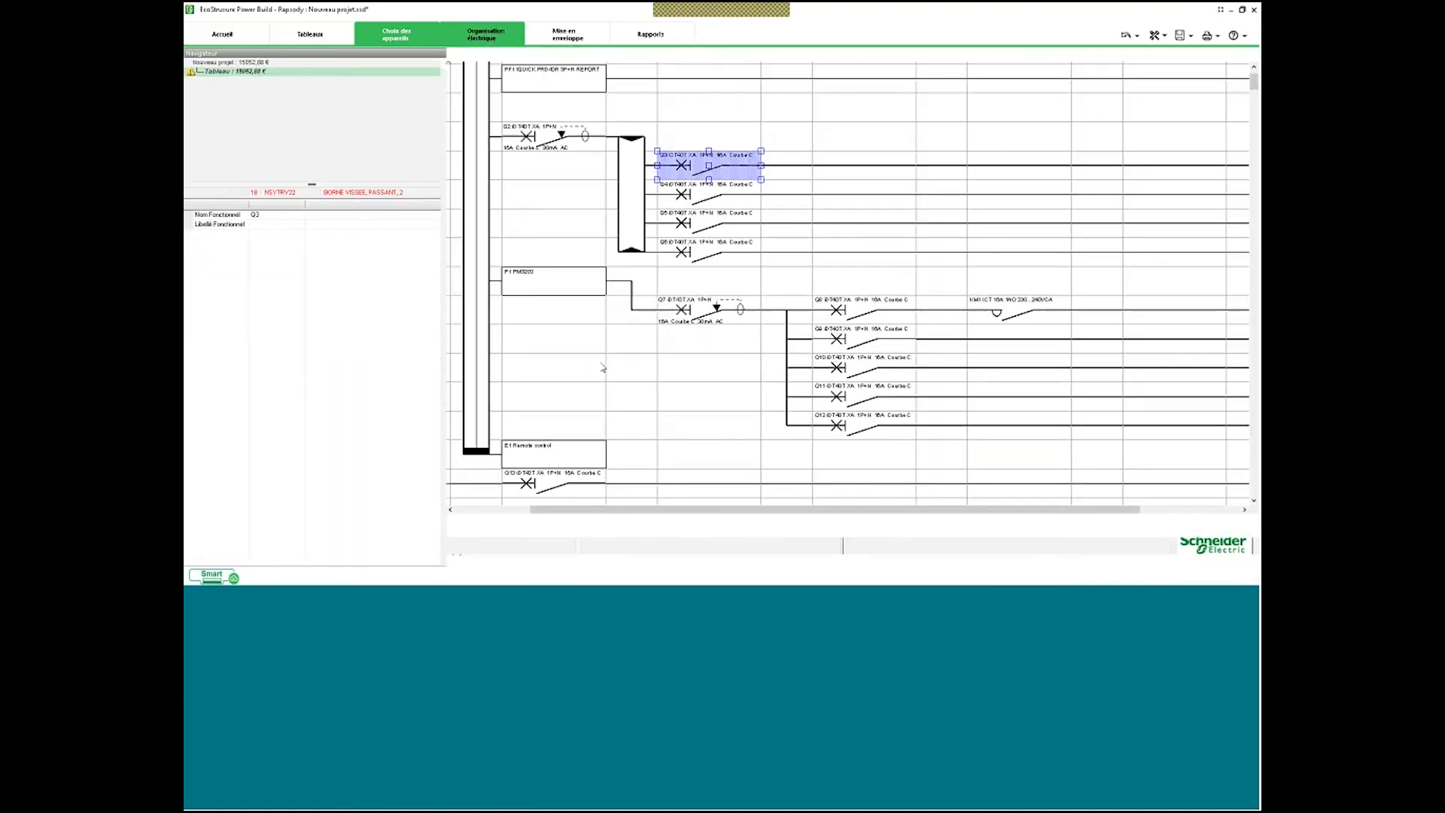
Define a direct incoming link without a device in place of the Q1 incoming breaker in the electrical diagram.
left_click_drag(580, 510, 480, 511)
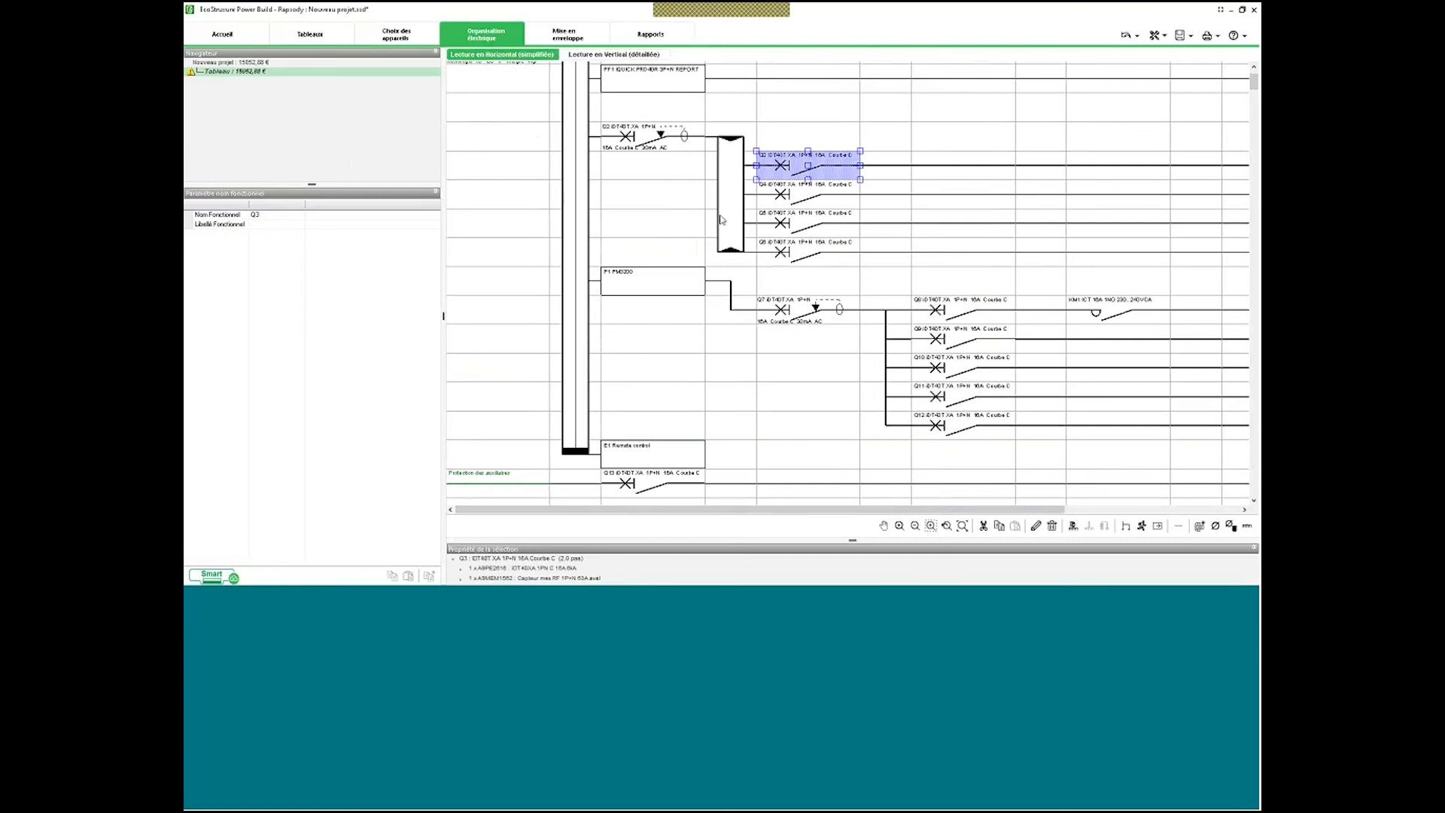
scroll(721, 220, "up", 2)
left_click(507, 100)
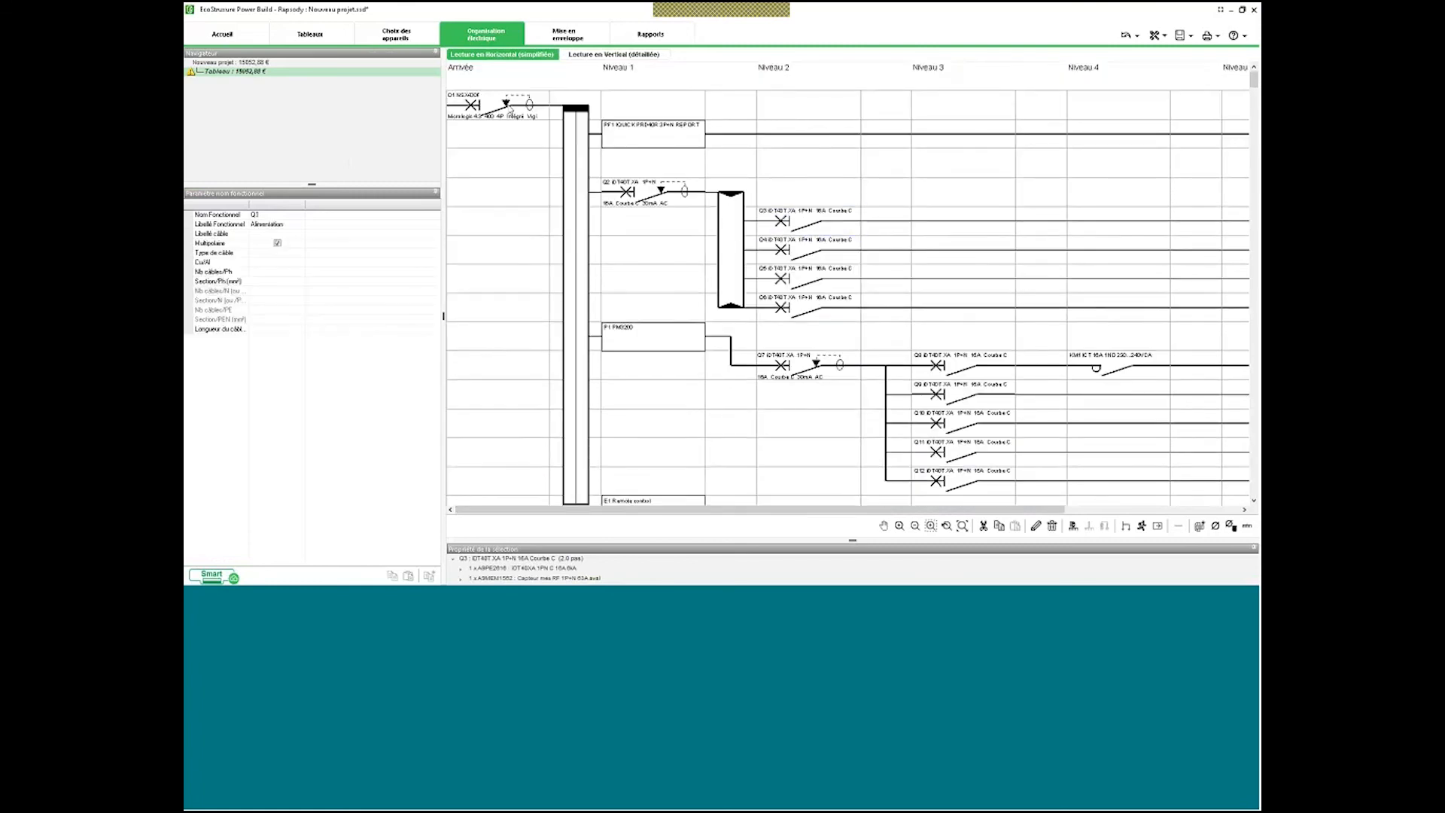
right_click(509, 110)
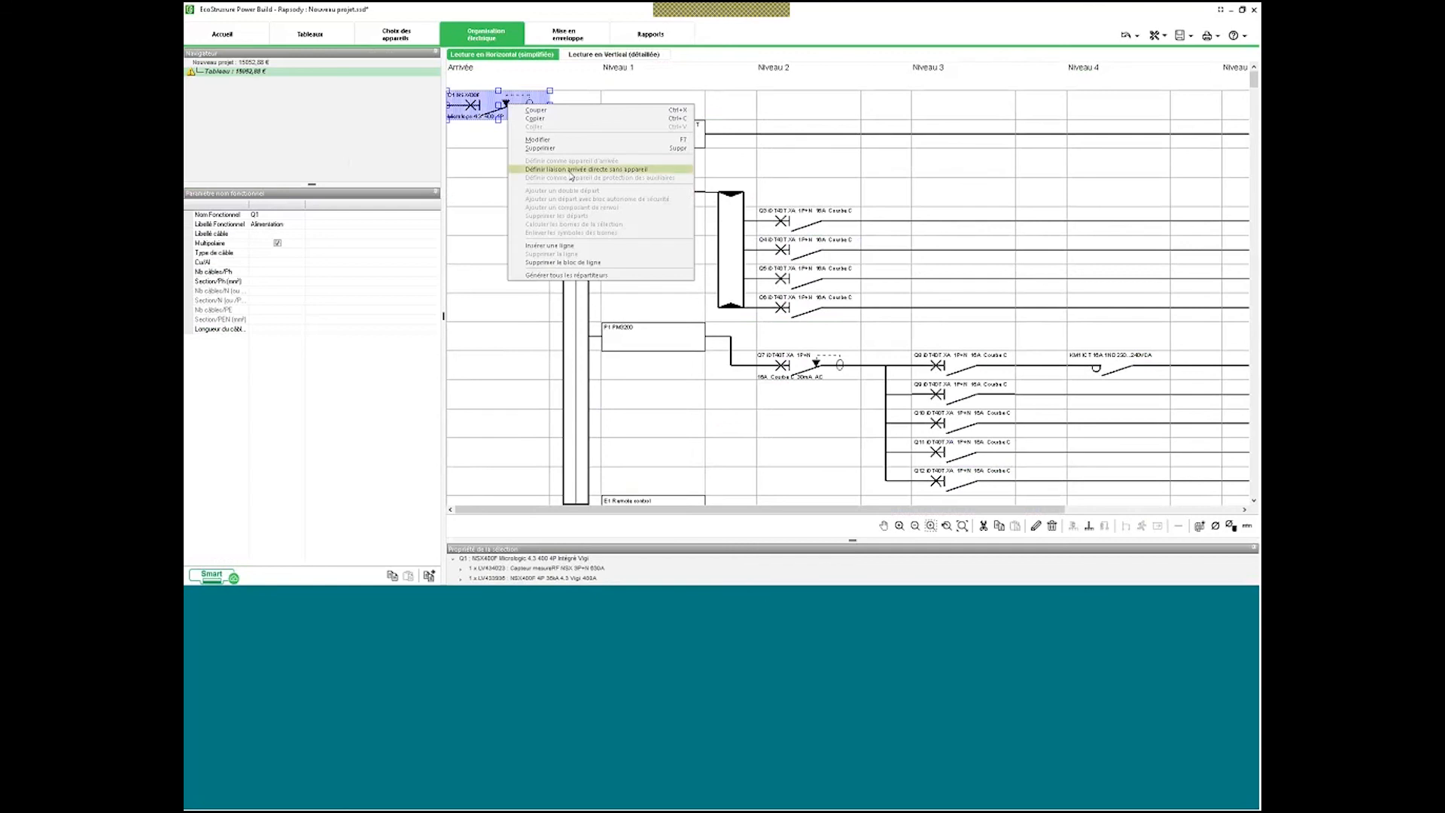
left_click(571, 170)
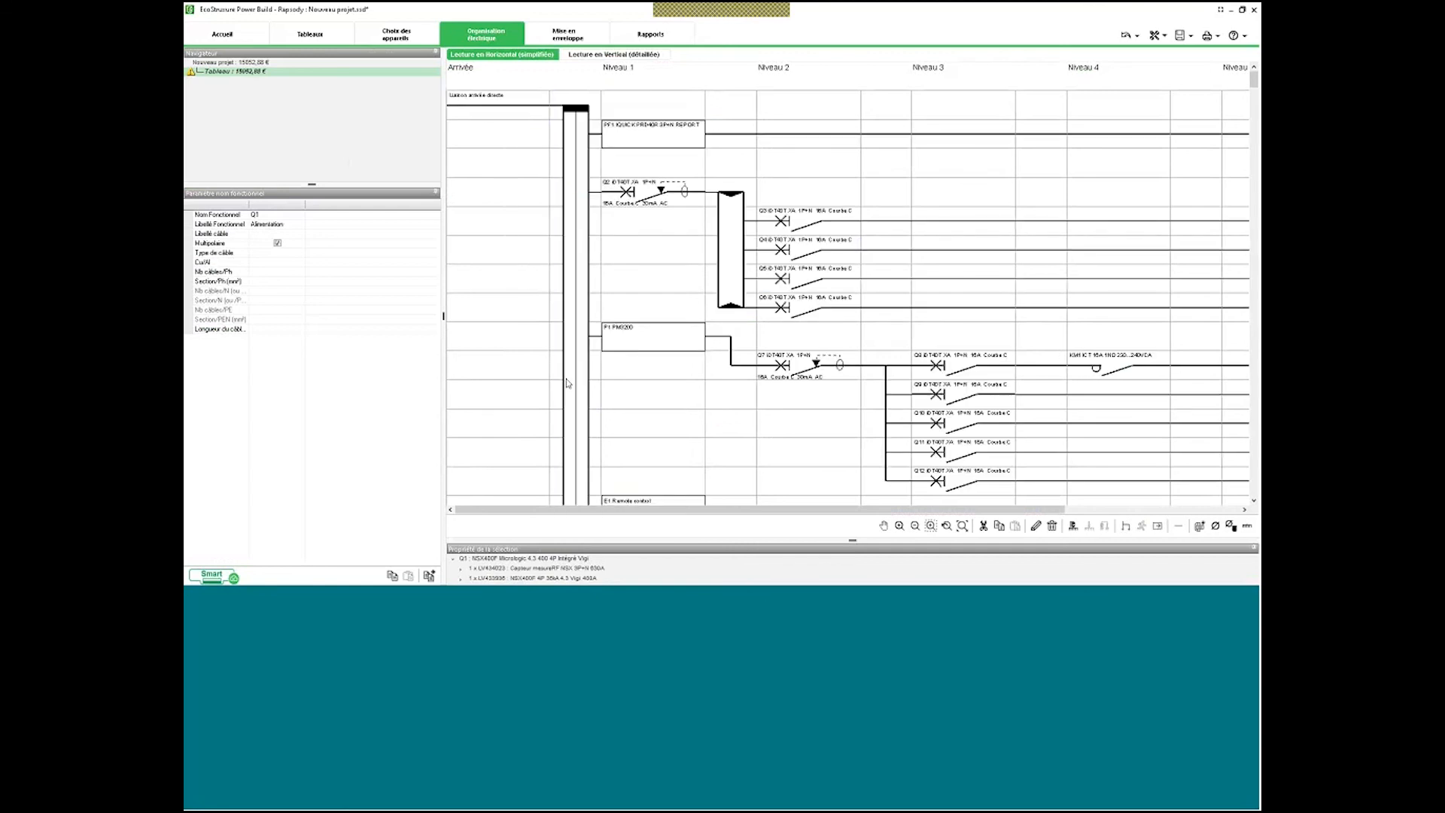
scroll(567, 382, "down", 3)
scroll(567, 382, "up", 3)
Create a new project without saving the changes to the current one.
left_click(239, 36)
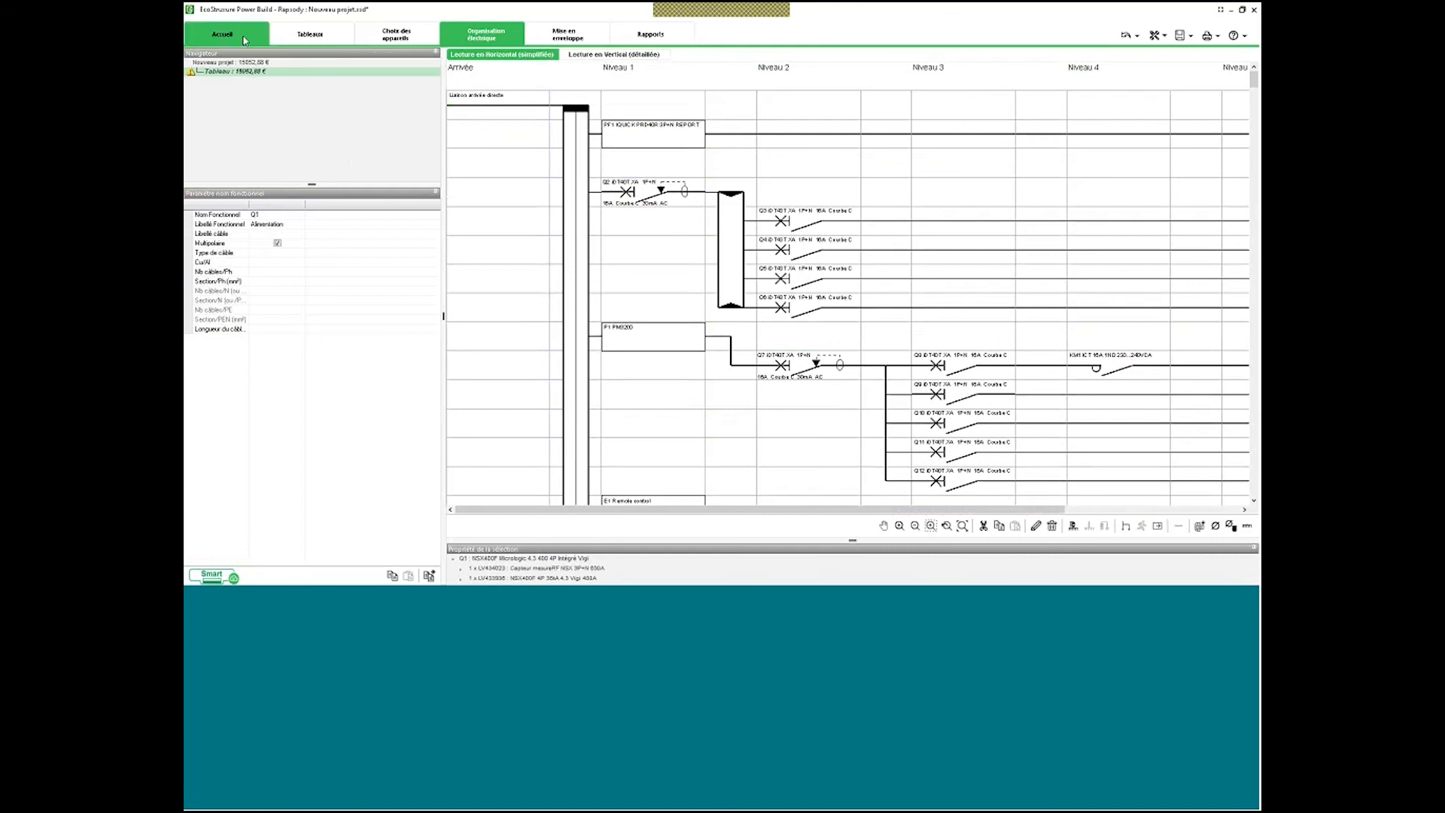
left_click(292, 38)
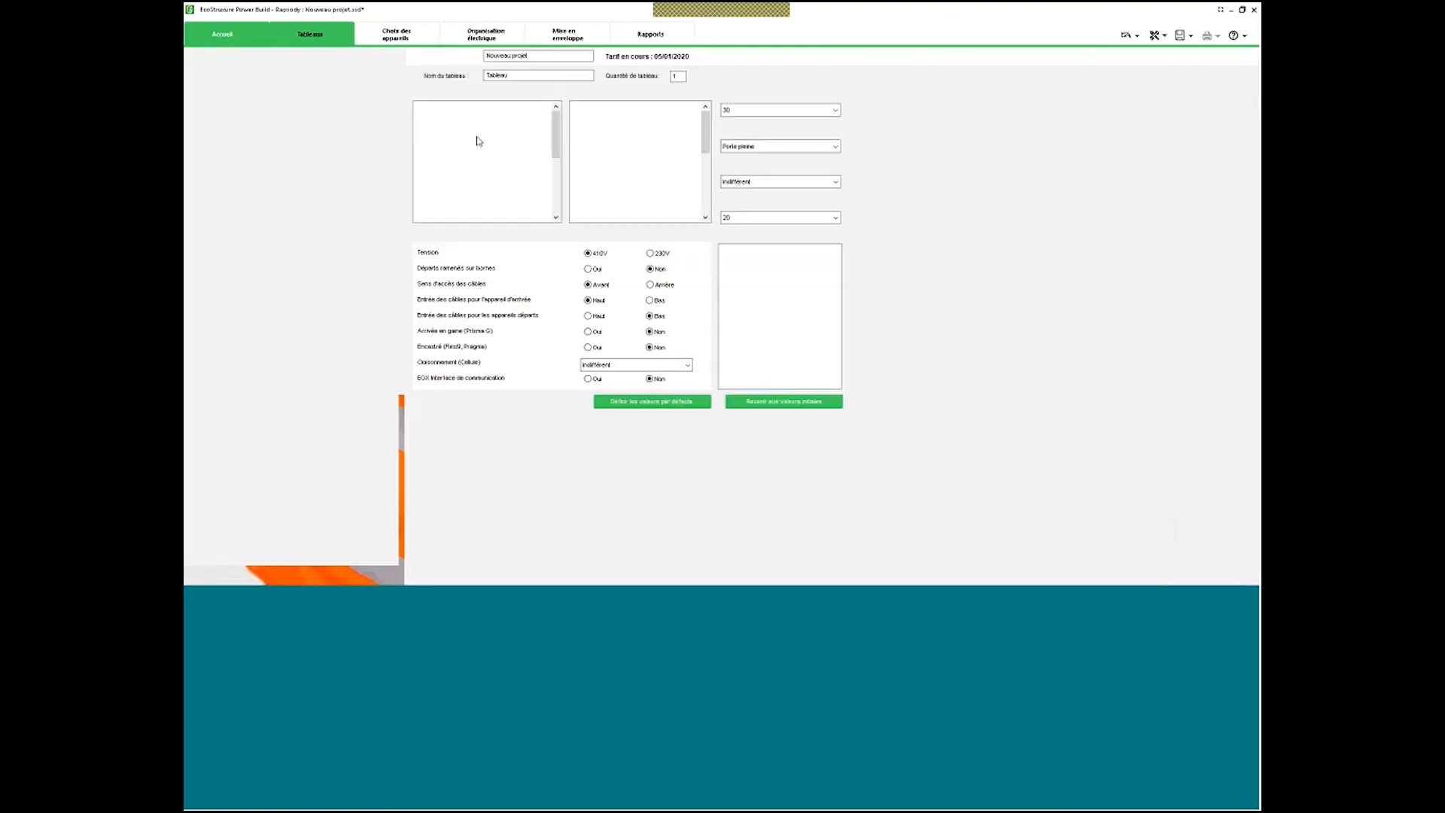
left_click(257, 37)
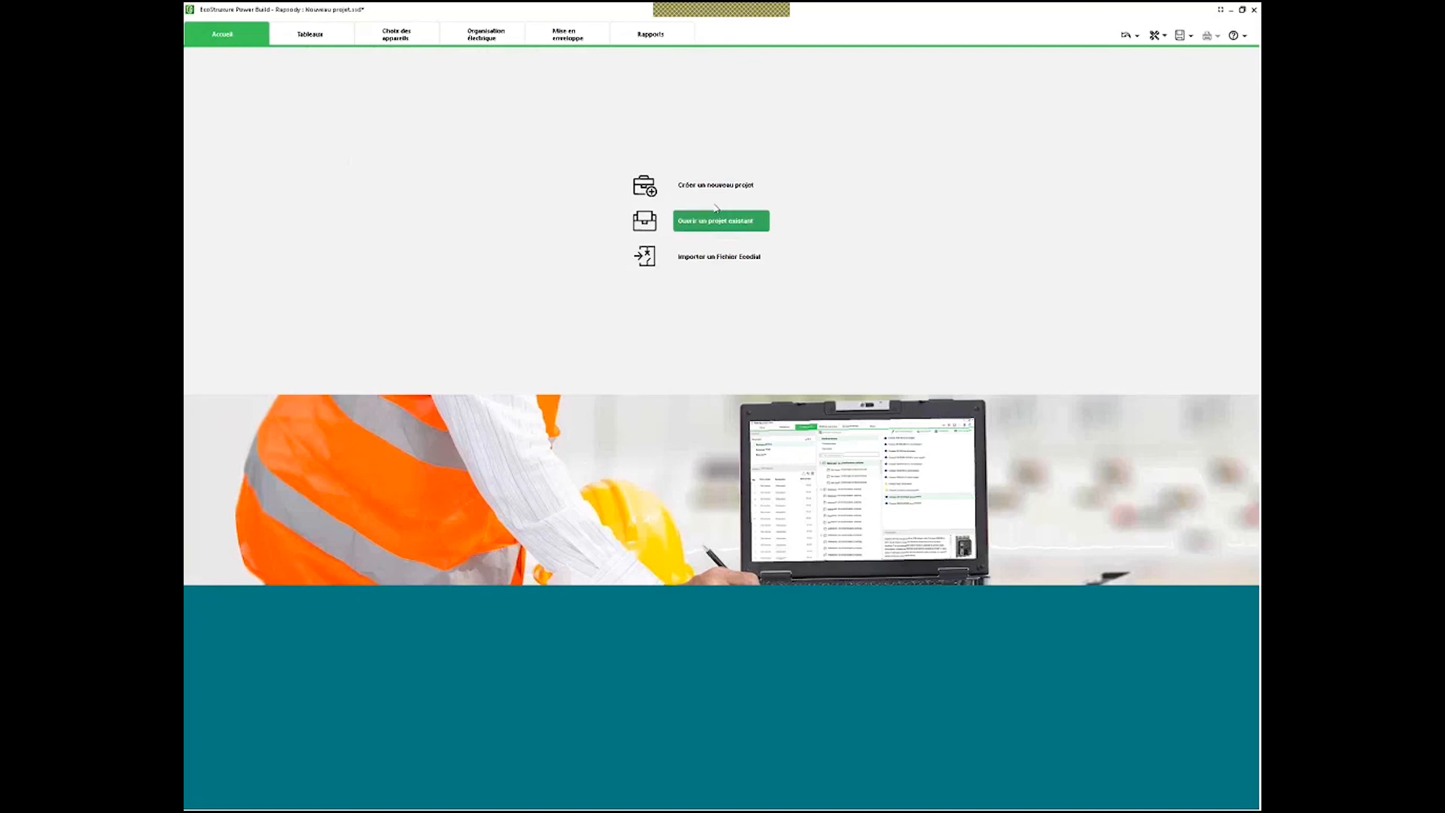
left_click(715, 195)
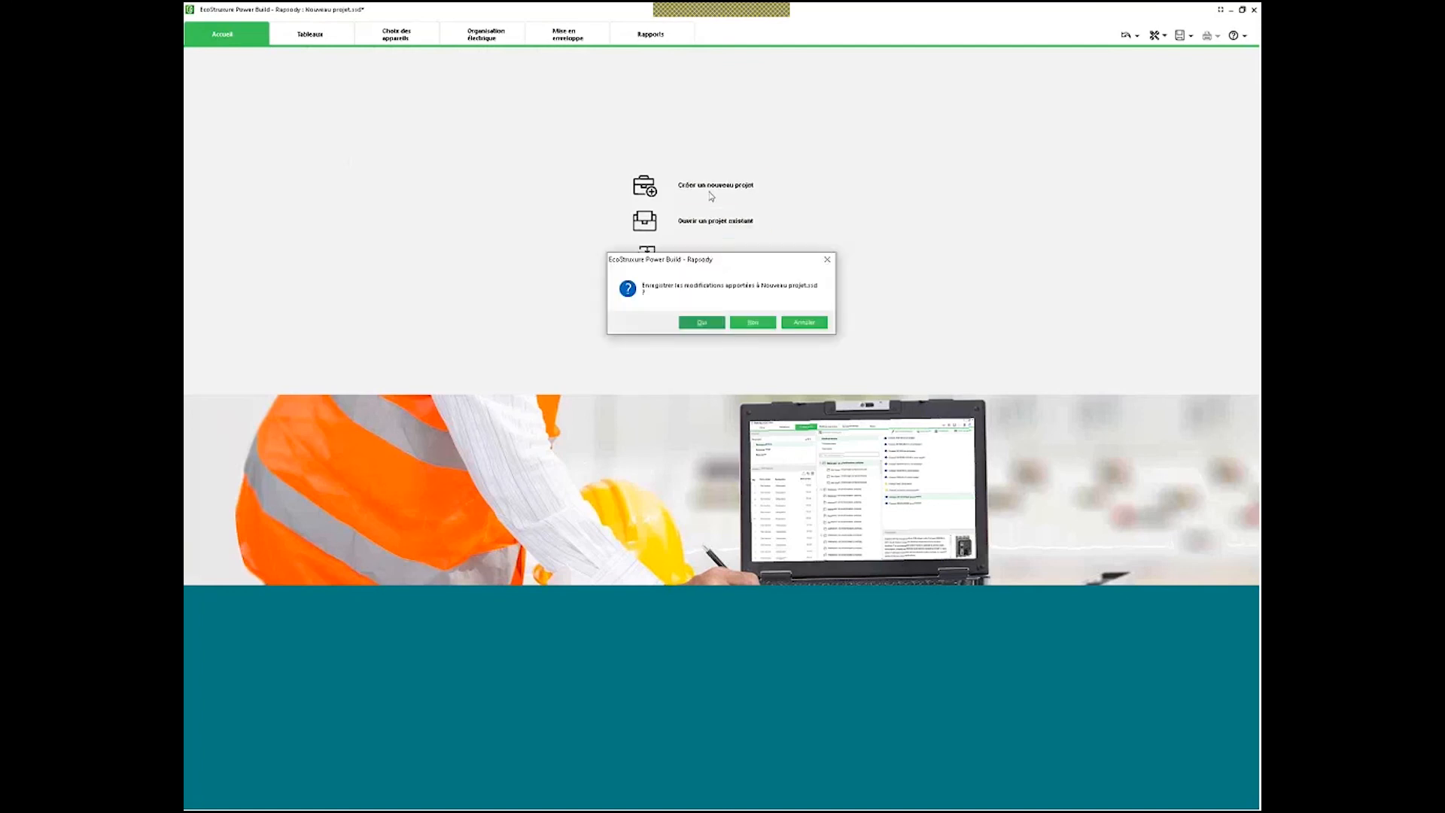
left_click(752, 326)
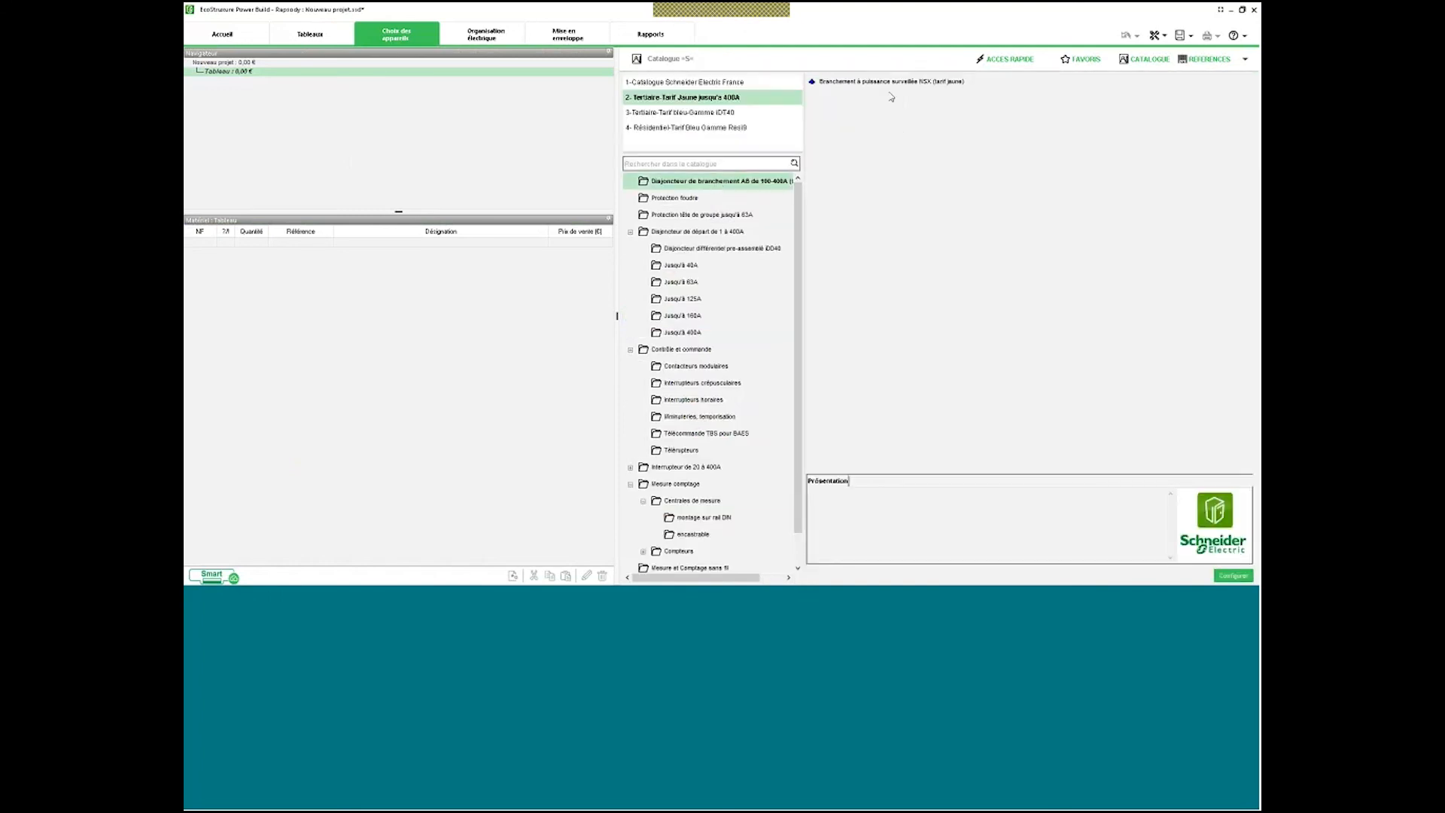
Add two NSX100 monitored-power connection breakers, 4P with Micrologic 4.2 AB 100 A and integrated Vigi, as non-assembled devices.
double_click(895, 83)
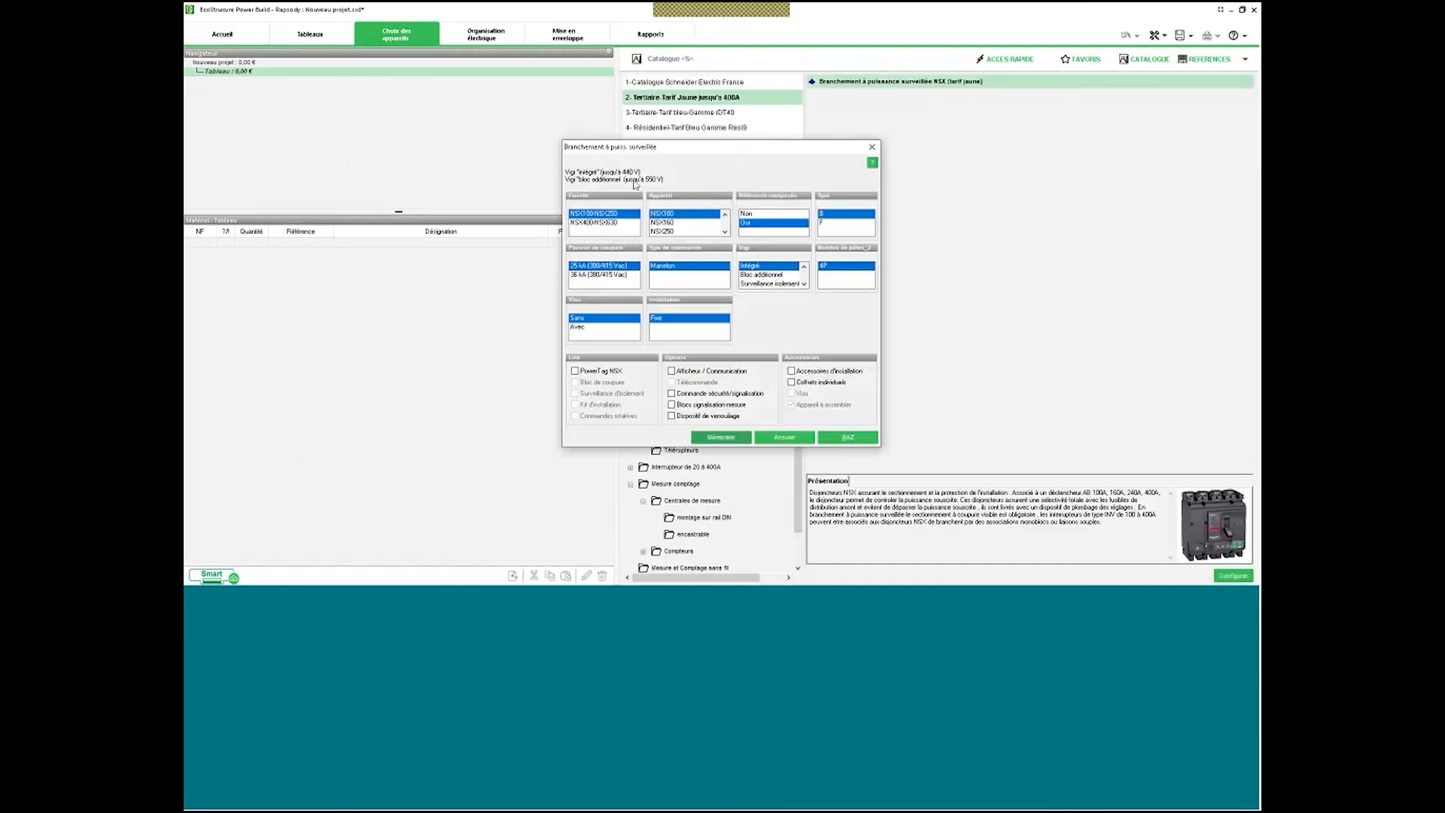
left_click(726, 437)
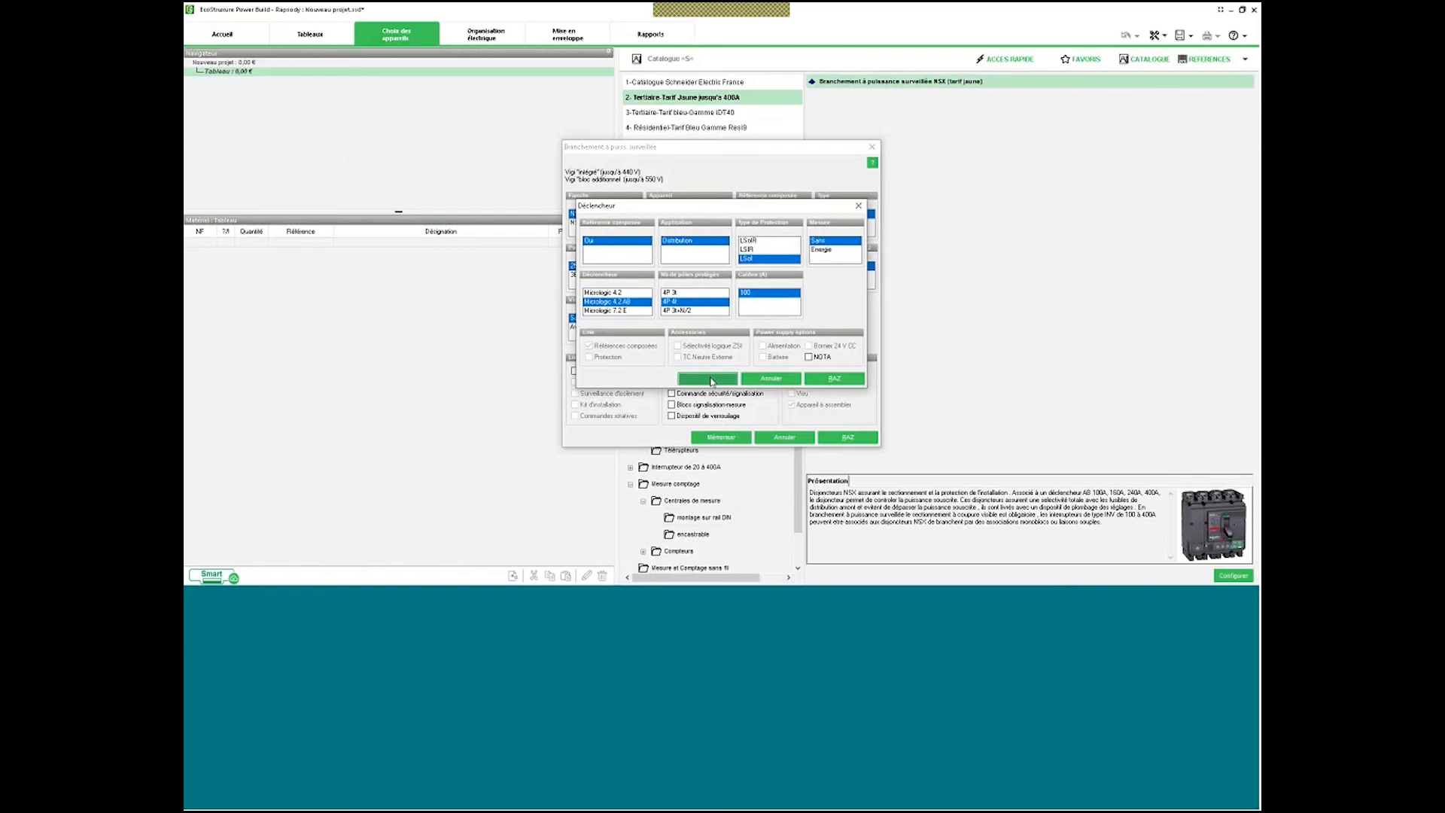
left_click(711, 379)
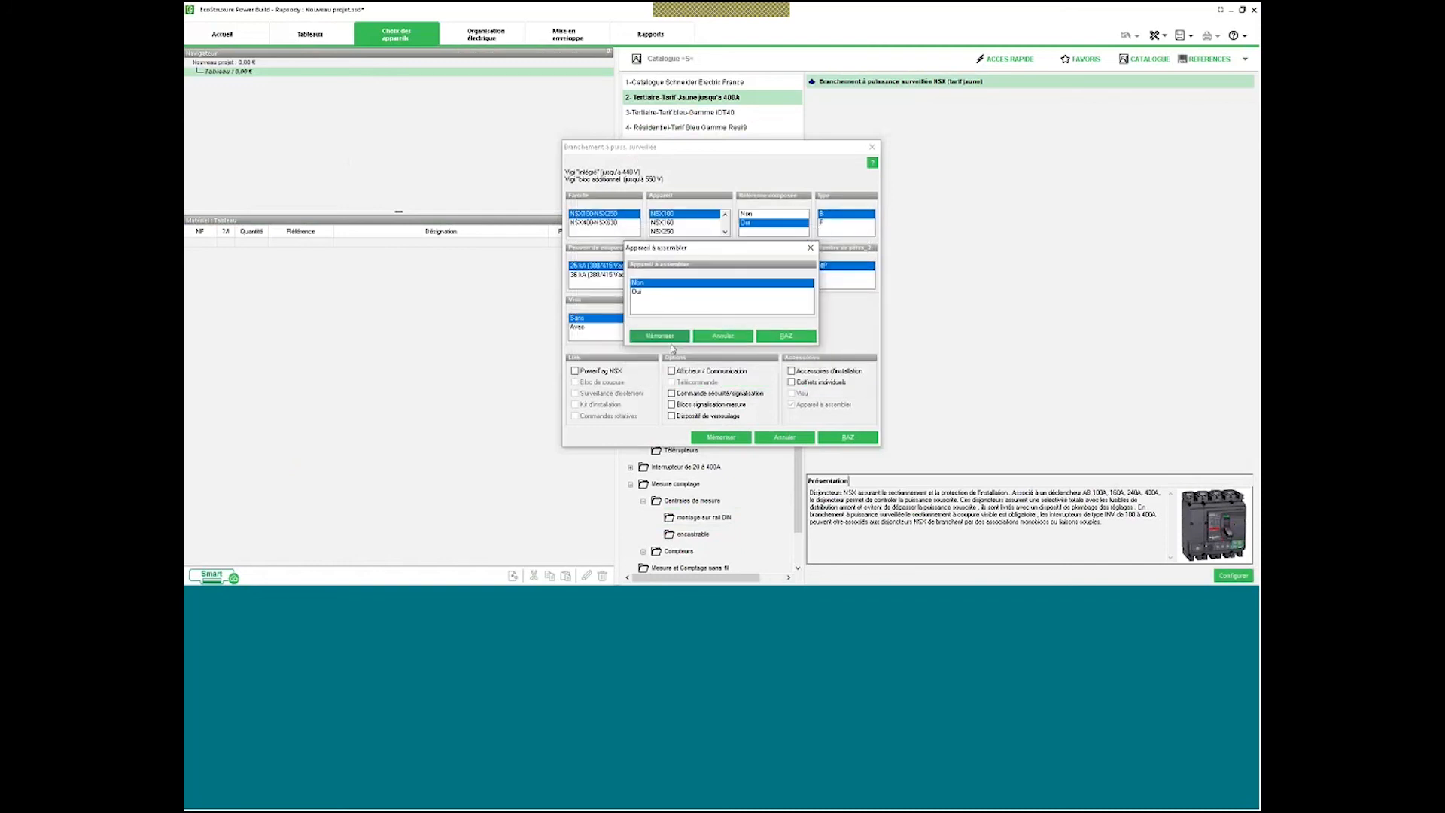
left_click(661, 337)
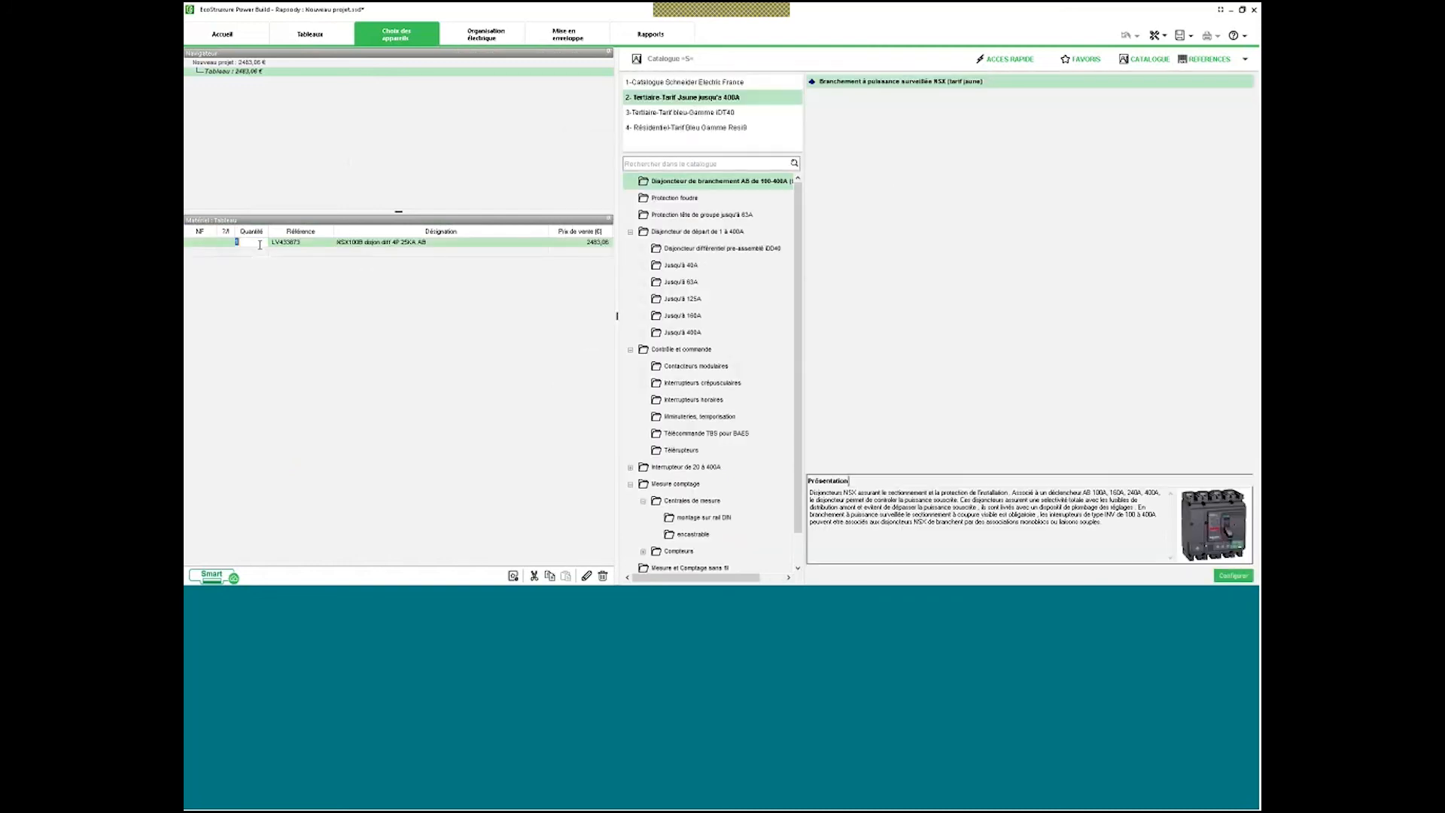
Define a direct incoming link without a device in place of the incoming NSX100 breaker in the new project's electrical diagram.
left_click(475, 44)
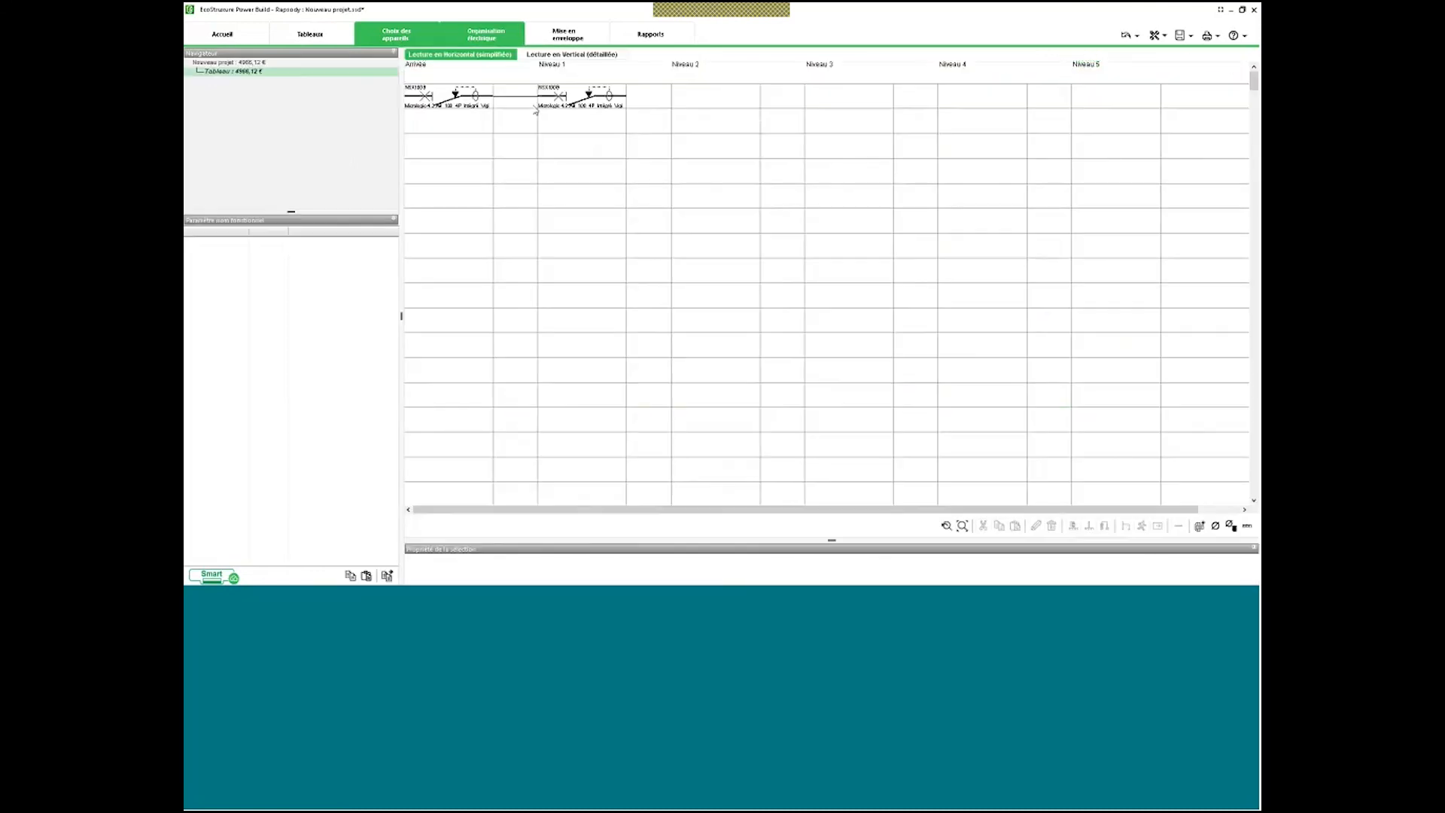
right_click(467, 103)
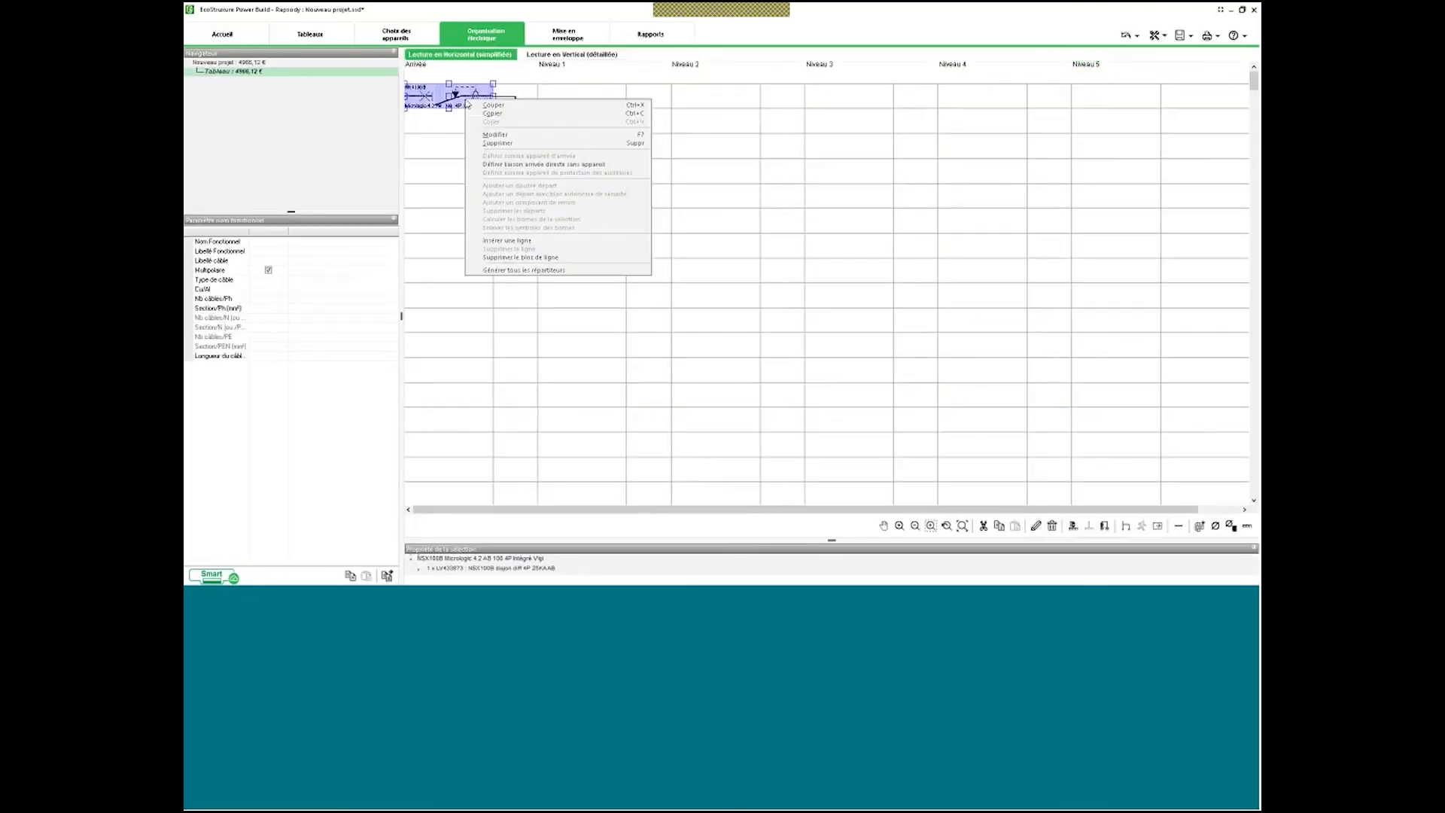
left_click(503, 171)
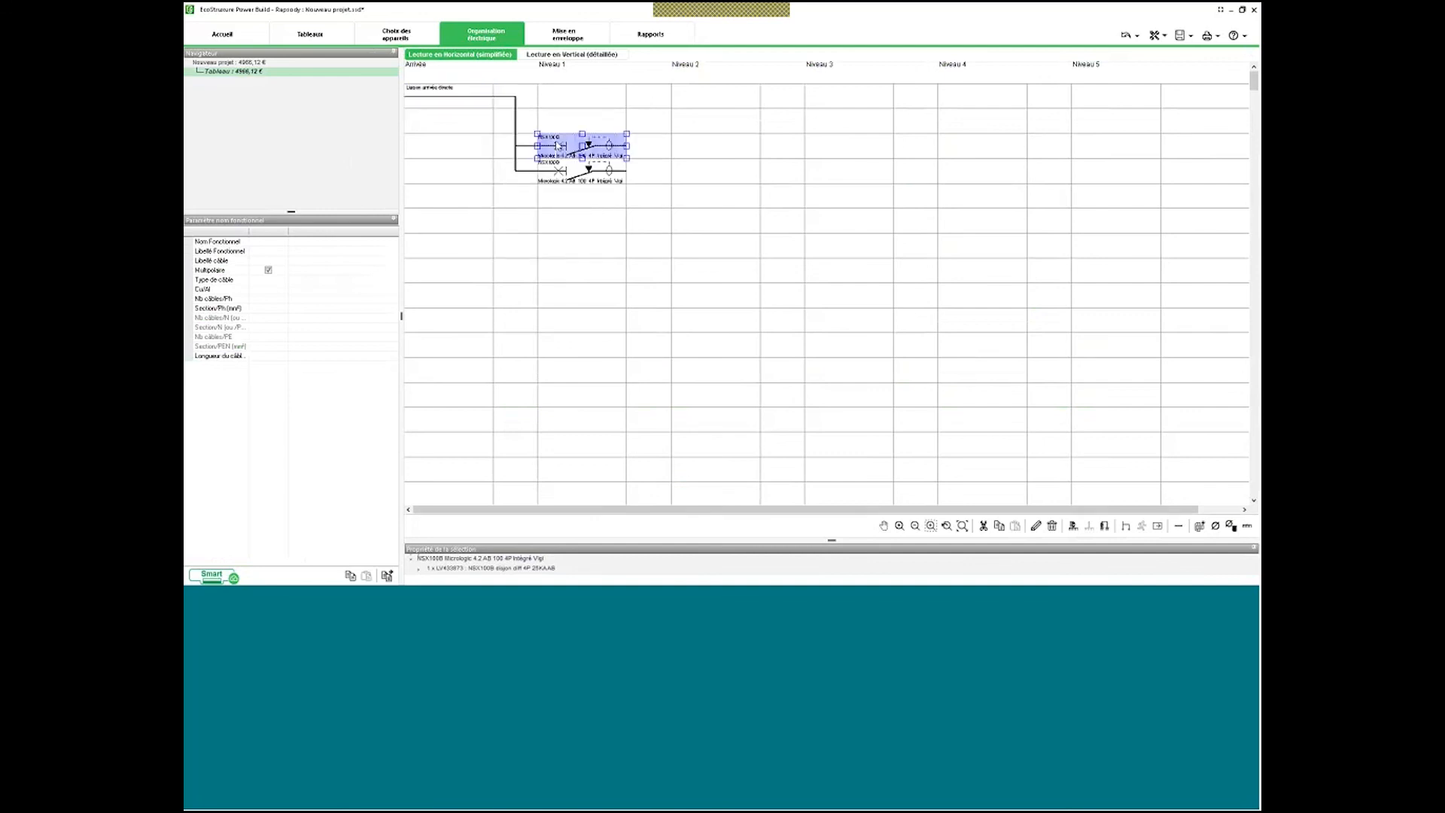
Move the second NSX100B breaker two rows down at Niveau 1 and define it as the auxiliaries protection device.
left_click_drag(566, 170, 566, 217)
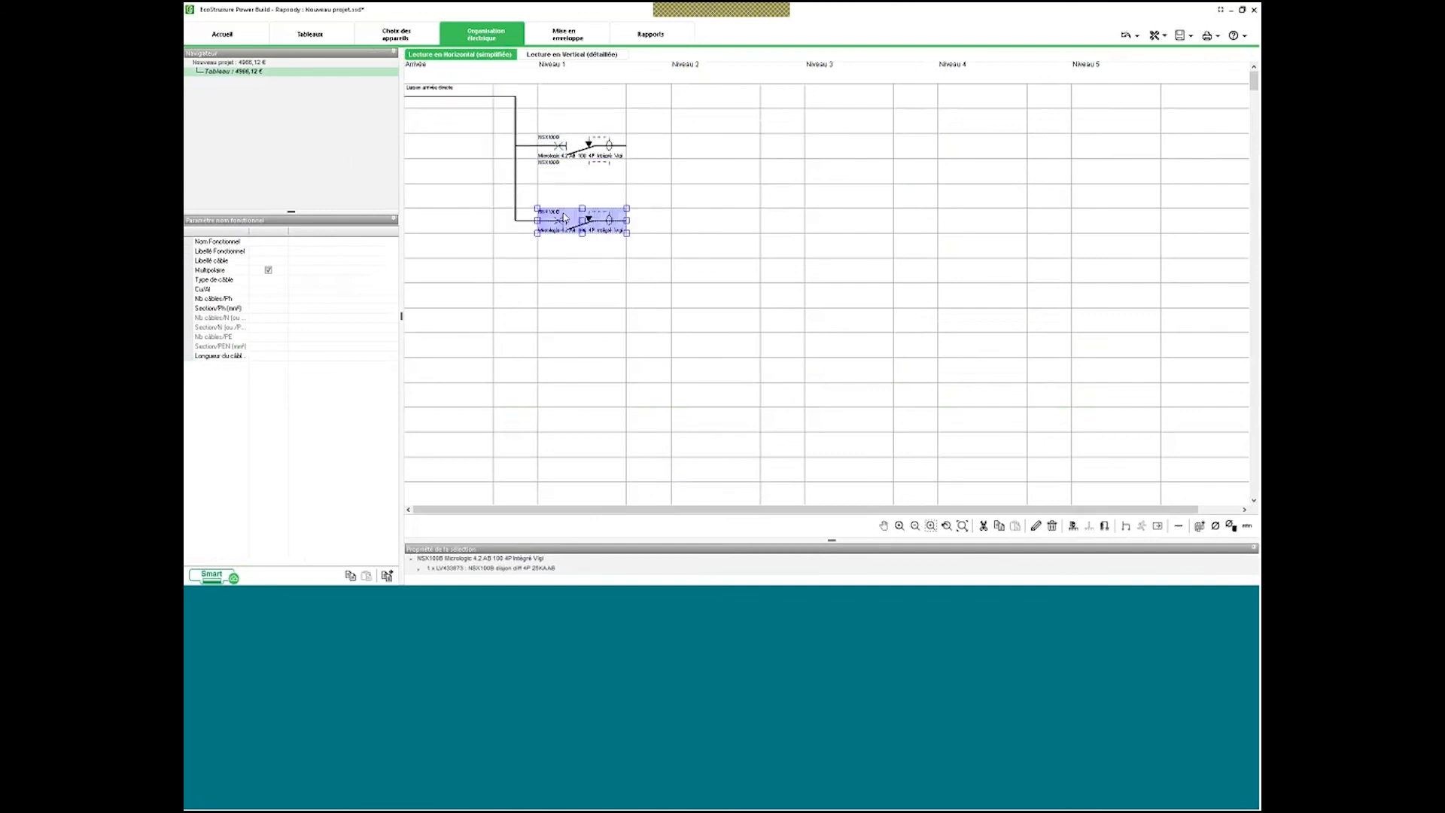
right_click(565, 217)
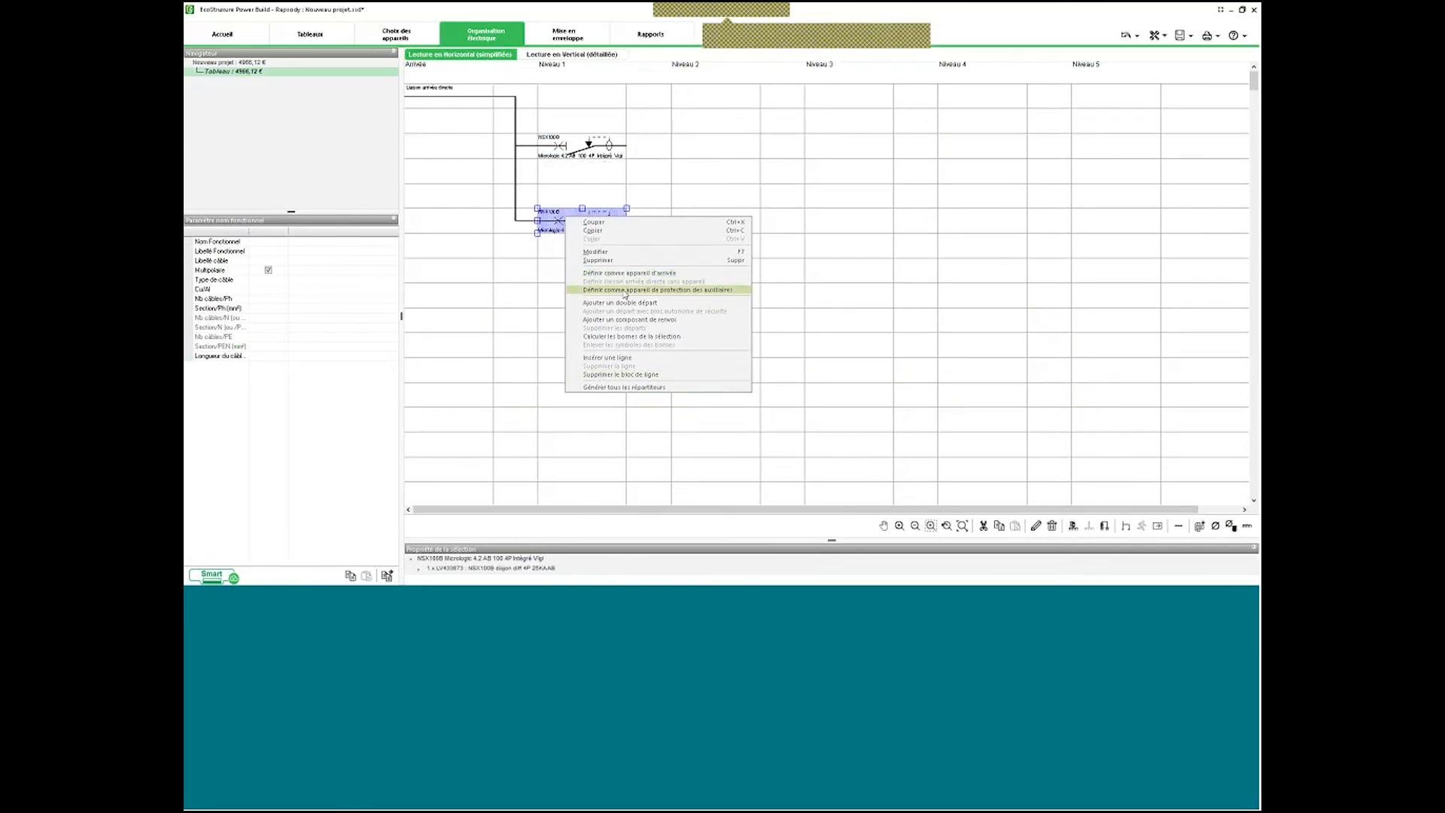
left_click(624, 289)
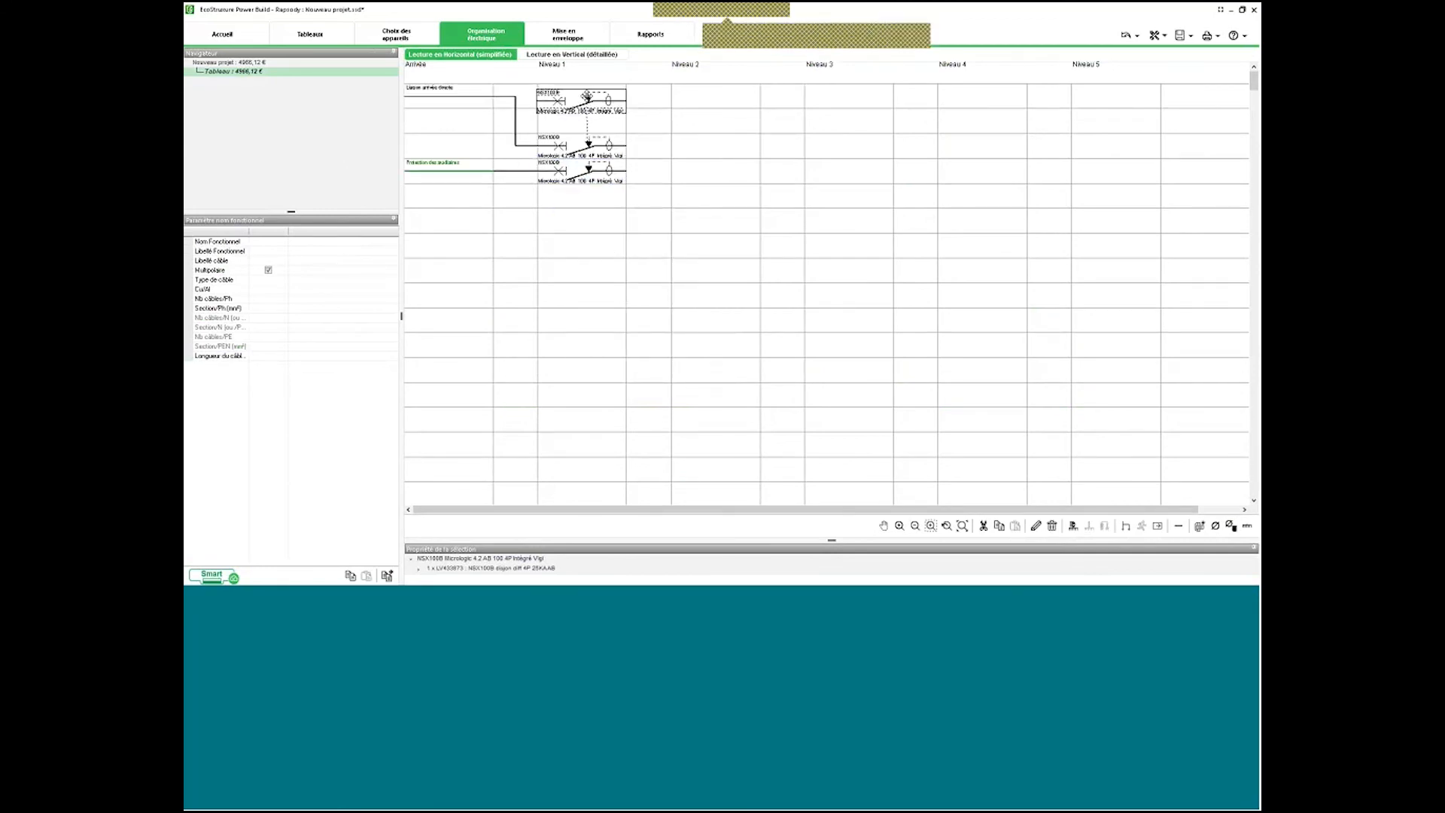
Move the other NSX100B breaker up to the first row at Niveau 1, on the direct incoming line, and check its available options.
left_click(584, 97)
right_click(587, 99)
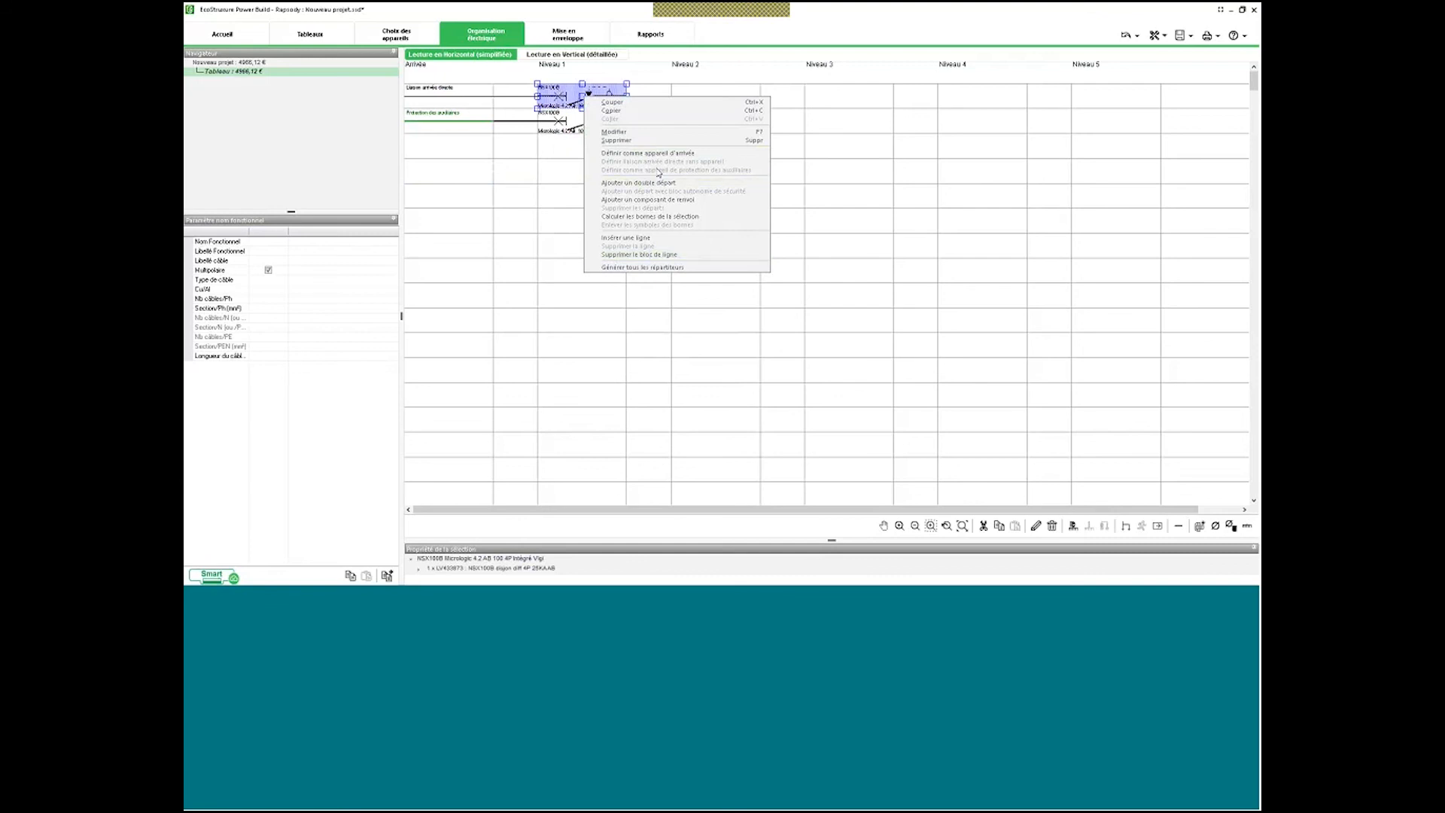
left_click(539, 280)
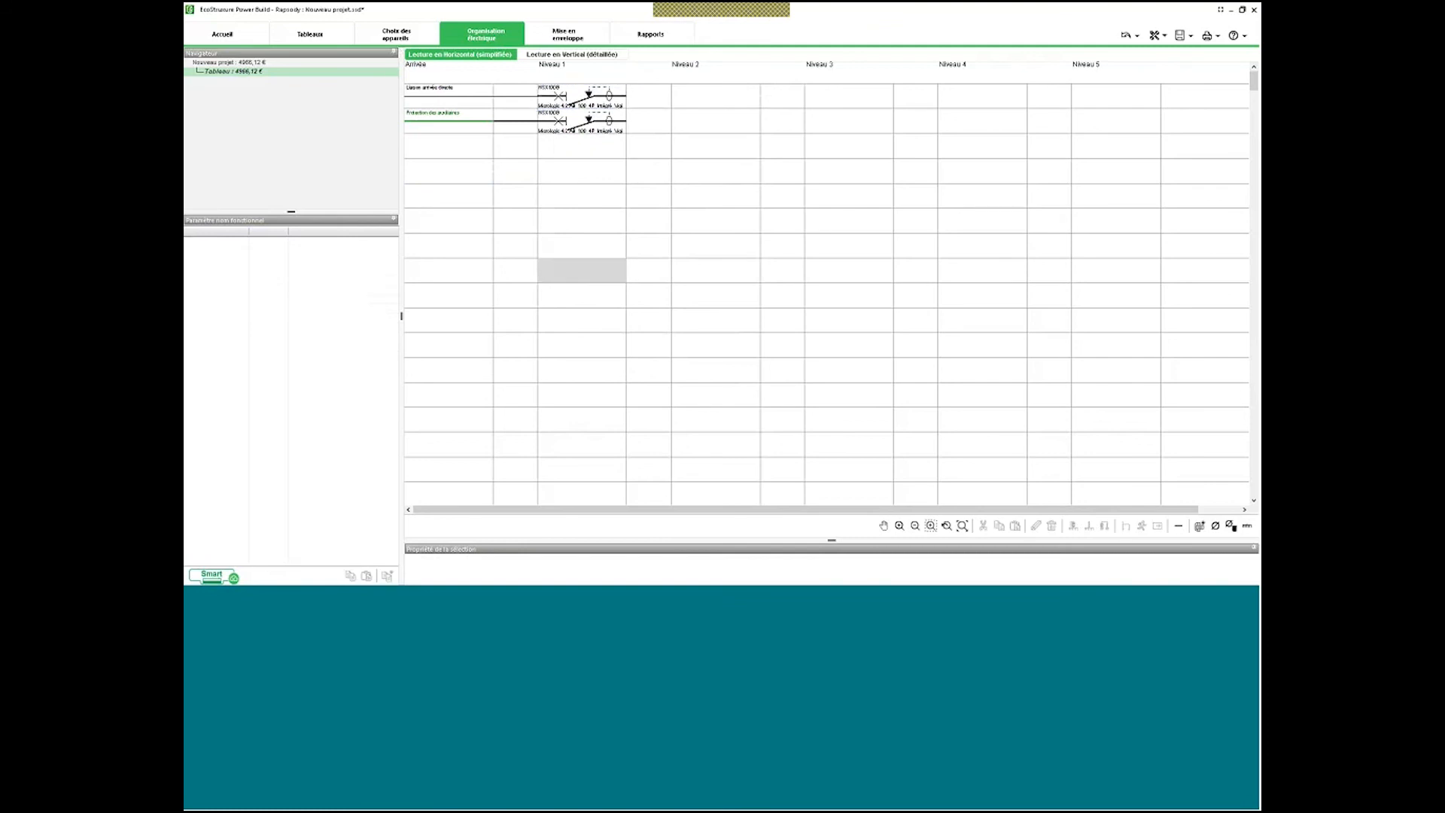
Paste two copies of the NSX100B breaker at Niveau 2 of the direct incoming line, and delete that line's breaker at Niveau 1.
left_click(565, 121)
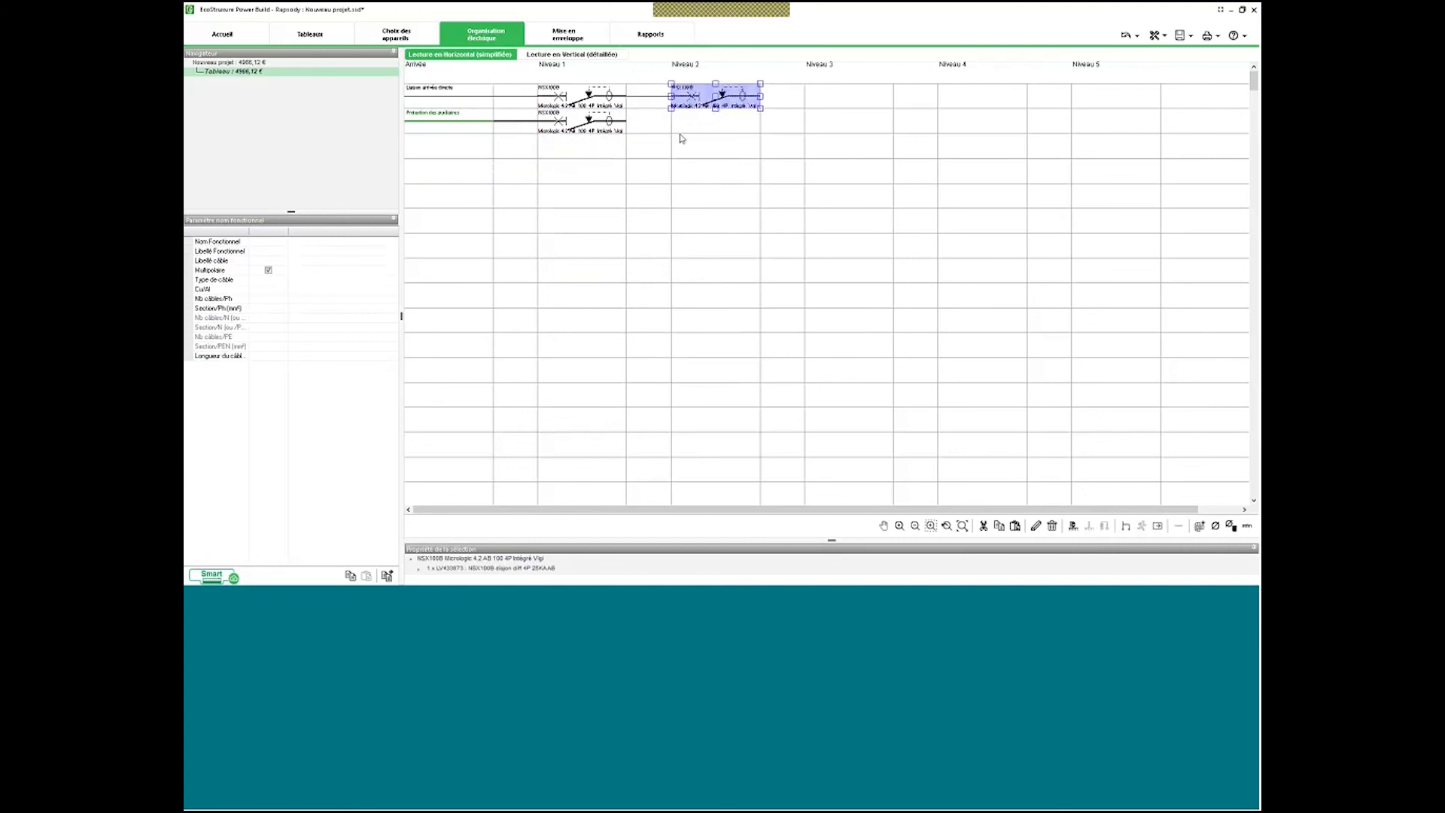
key("ctrl+v")
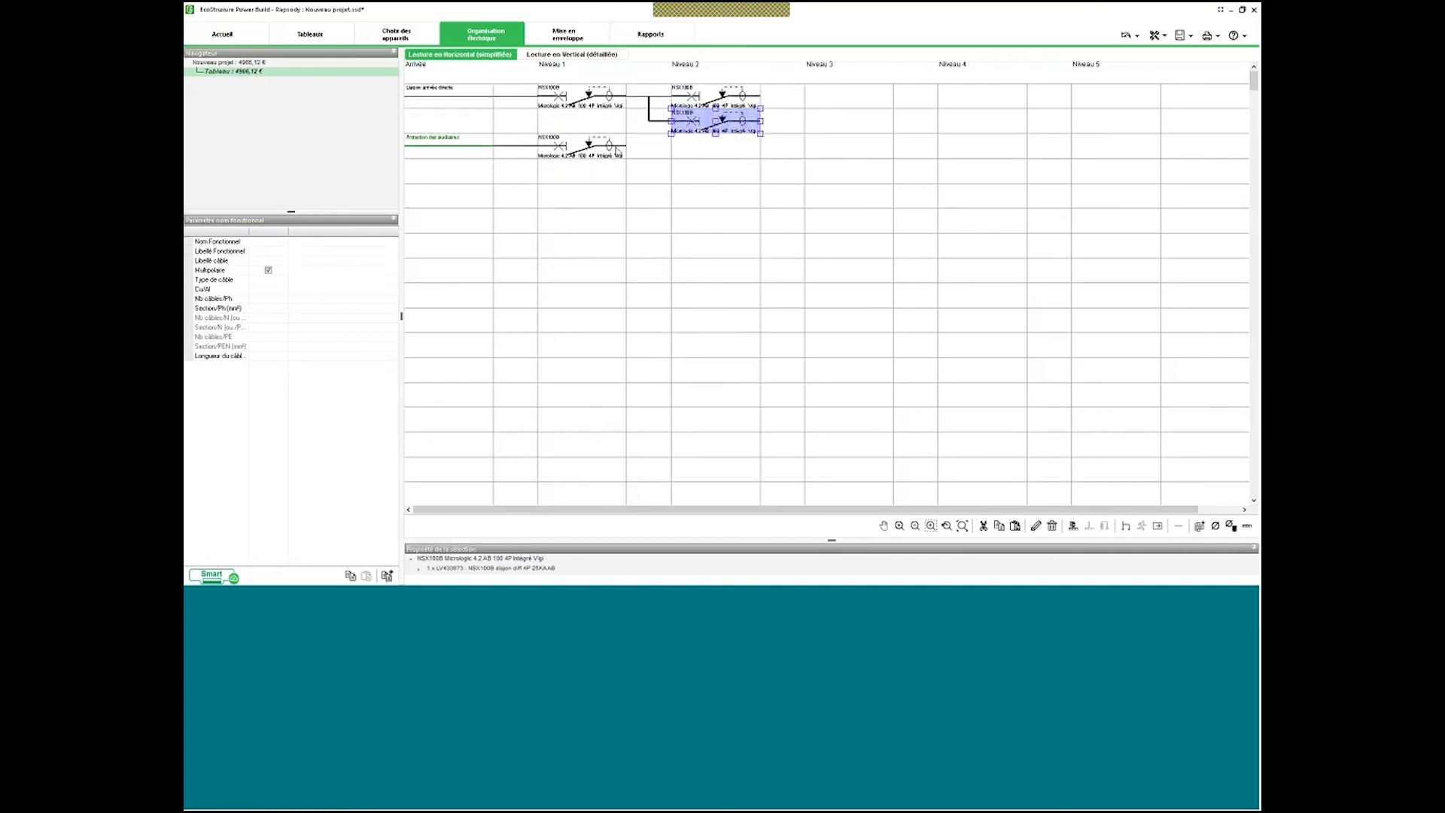
left_click(593, 105)
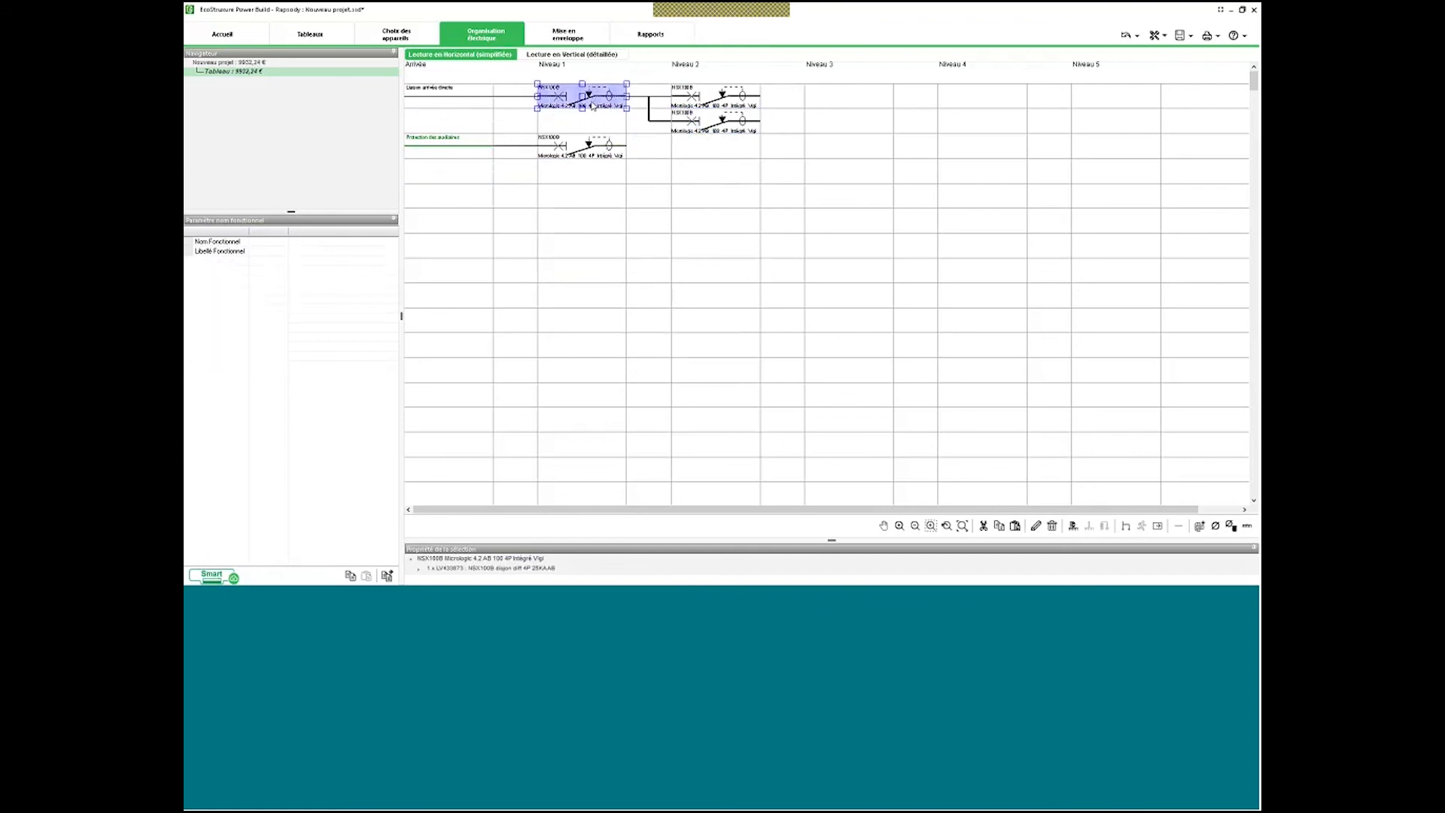
key("Delete")
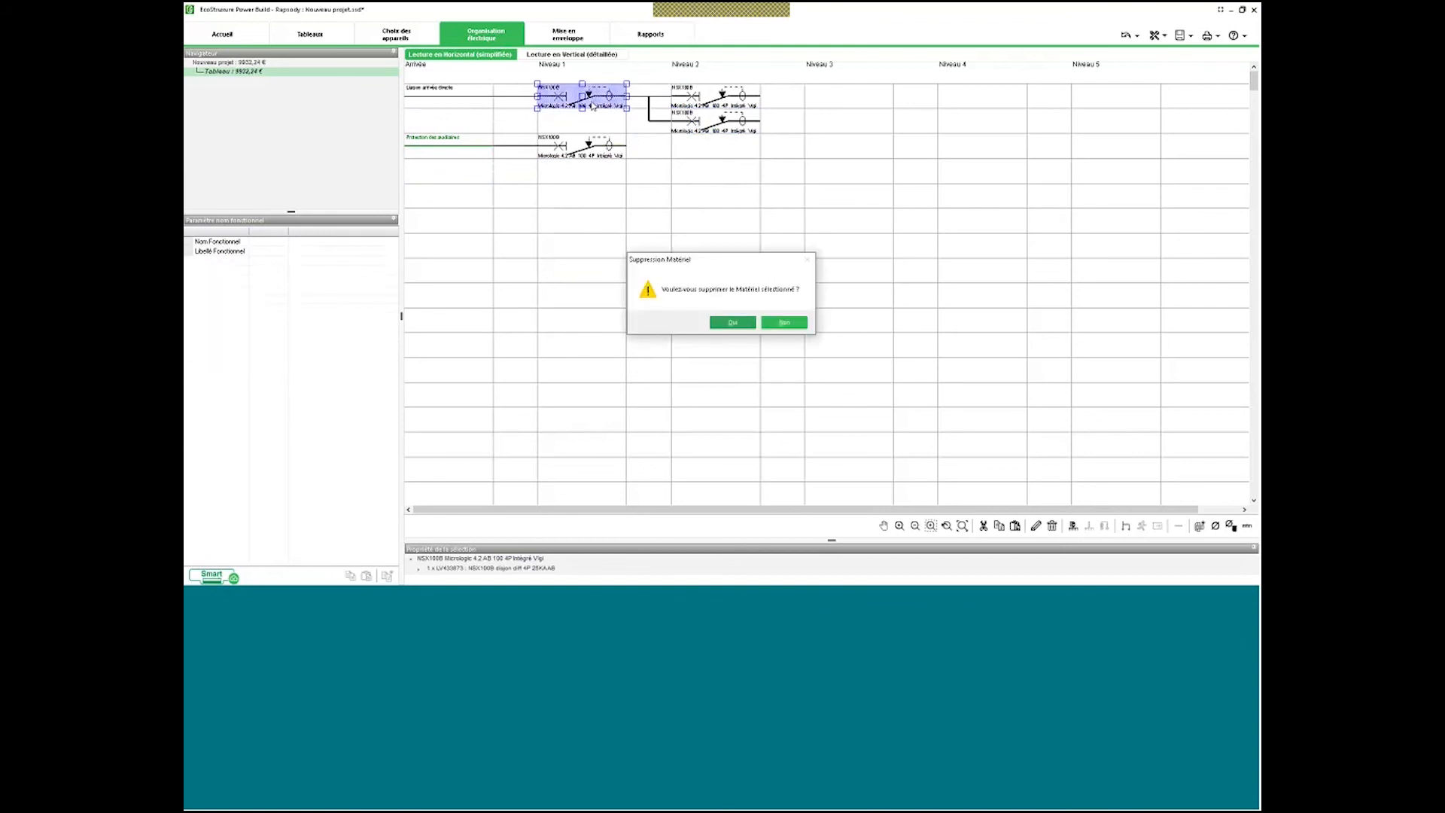
left_click(730, 322)
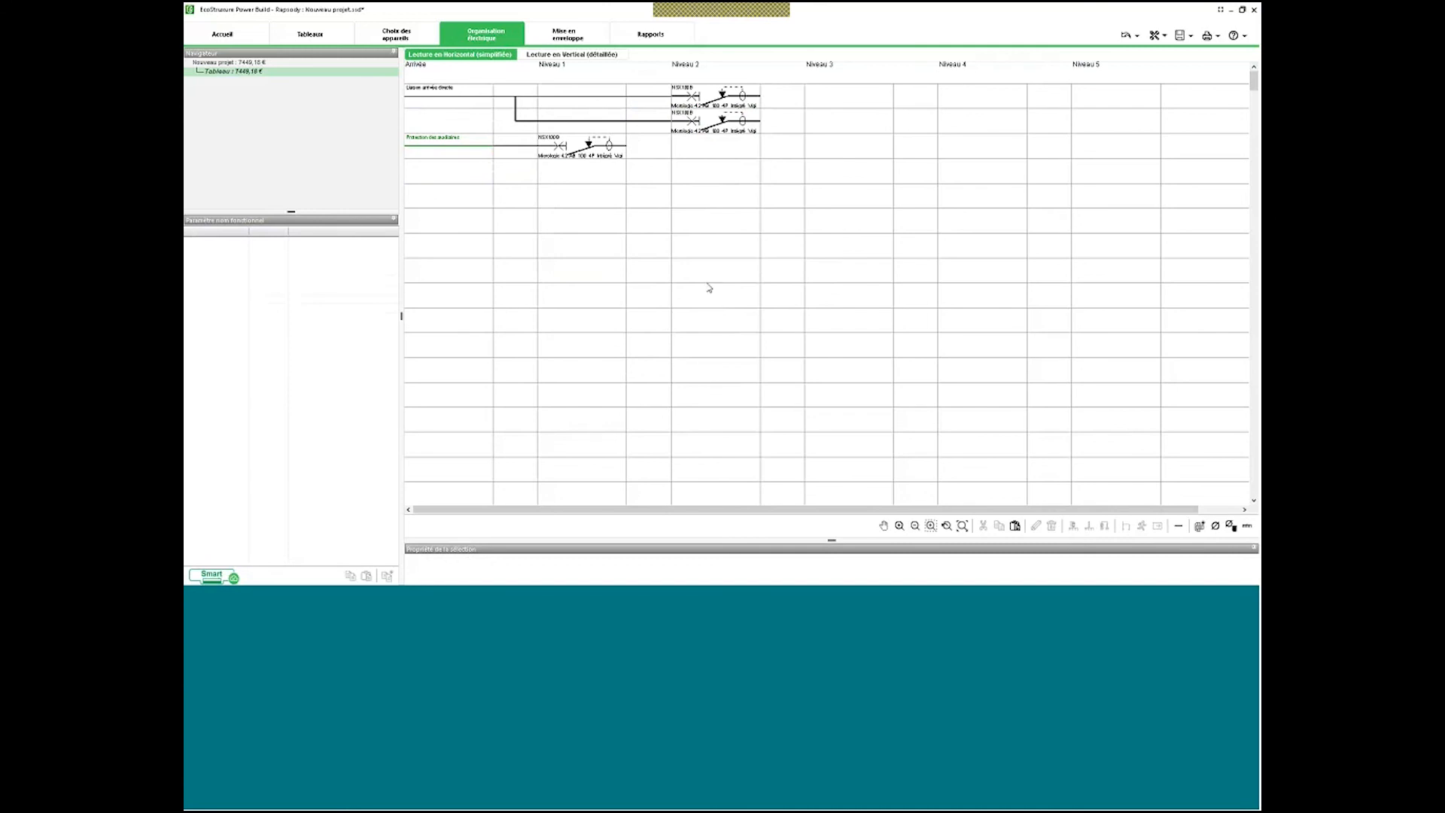